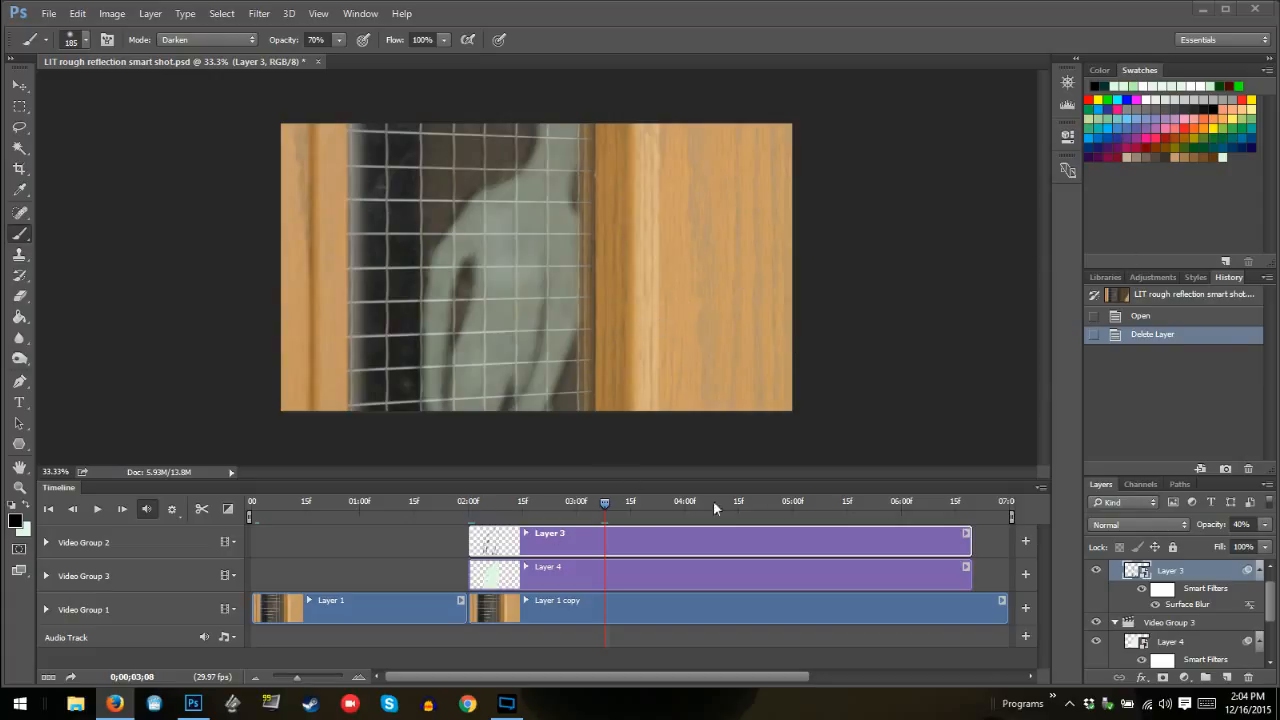
Review the Layer 4, Layer 3 and Layer 1 copy clips in the timeline by selecting them in turn
click(591, 575)
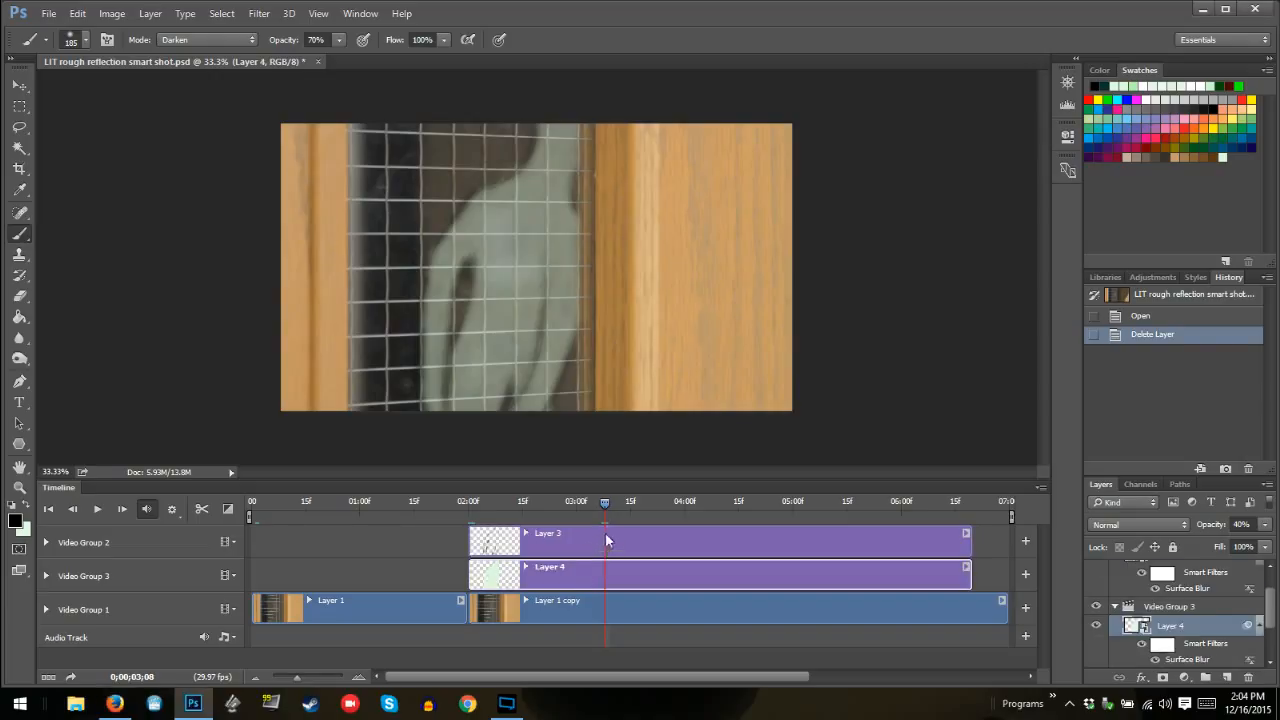
click(612, 543)
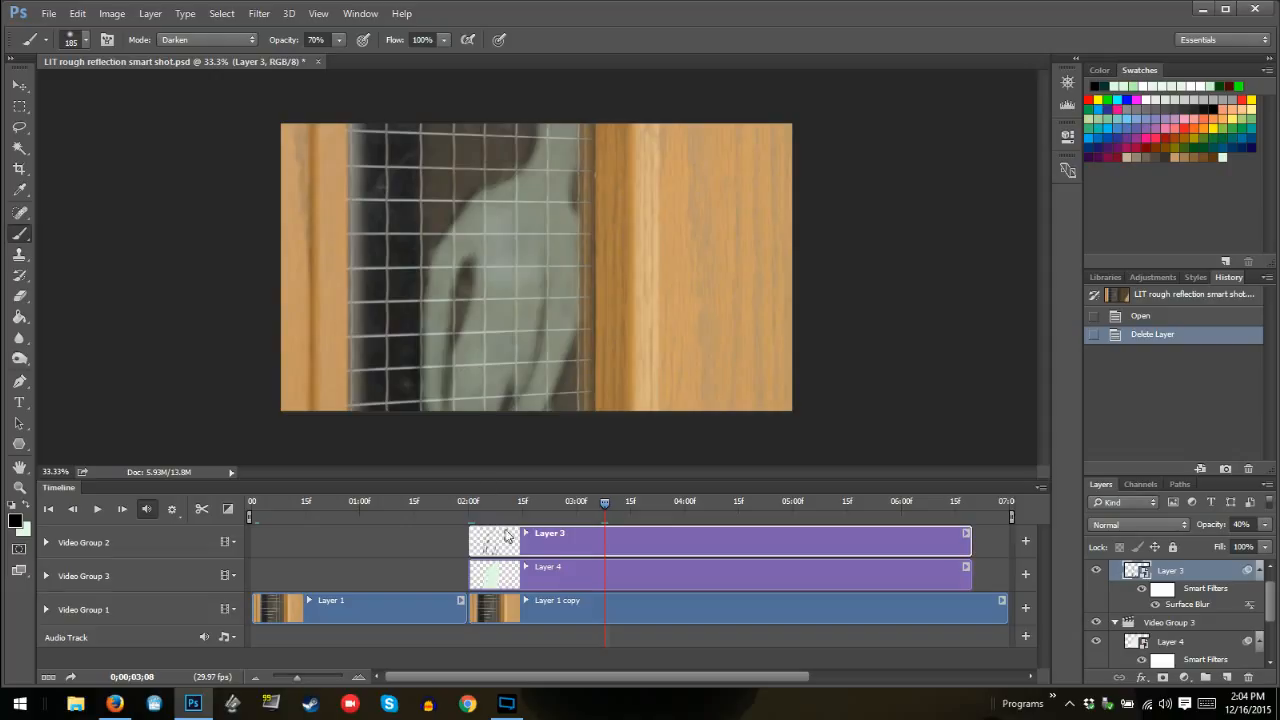
click(560, 573)
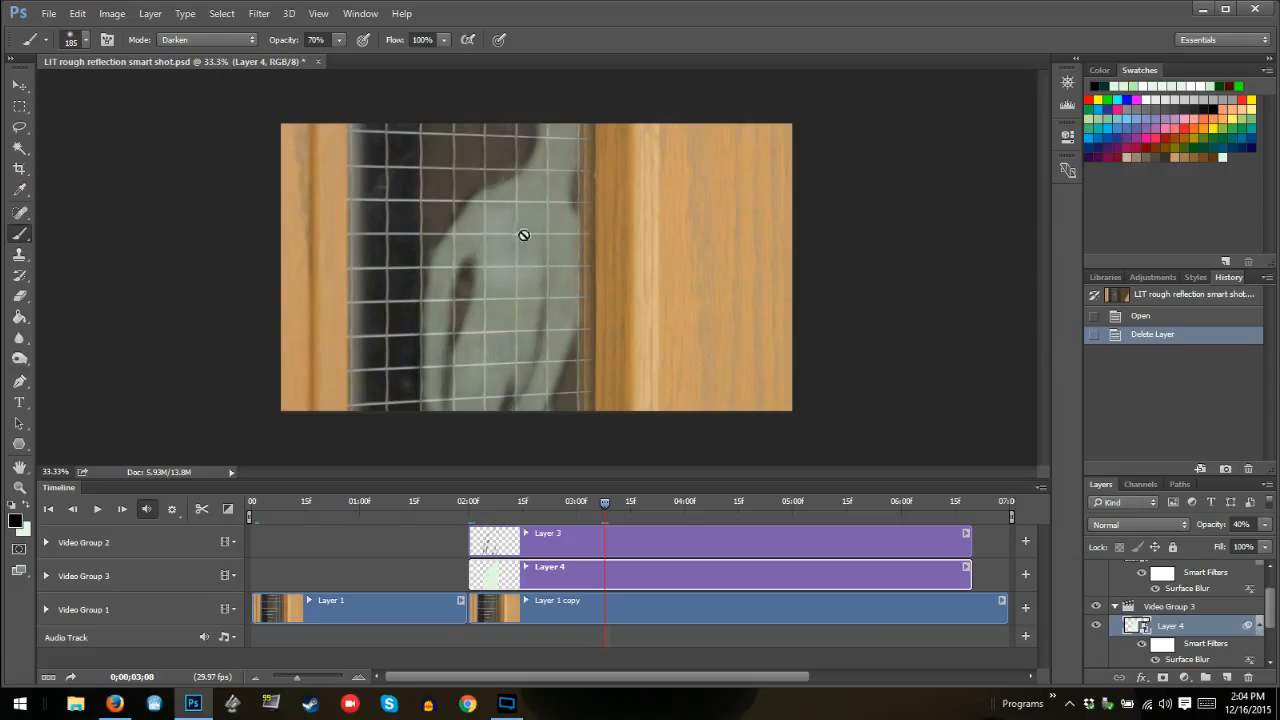
click(572, 606)
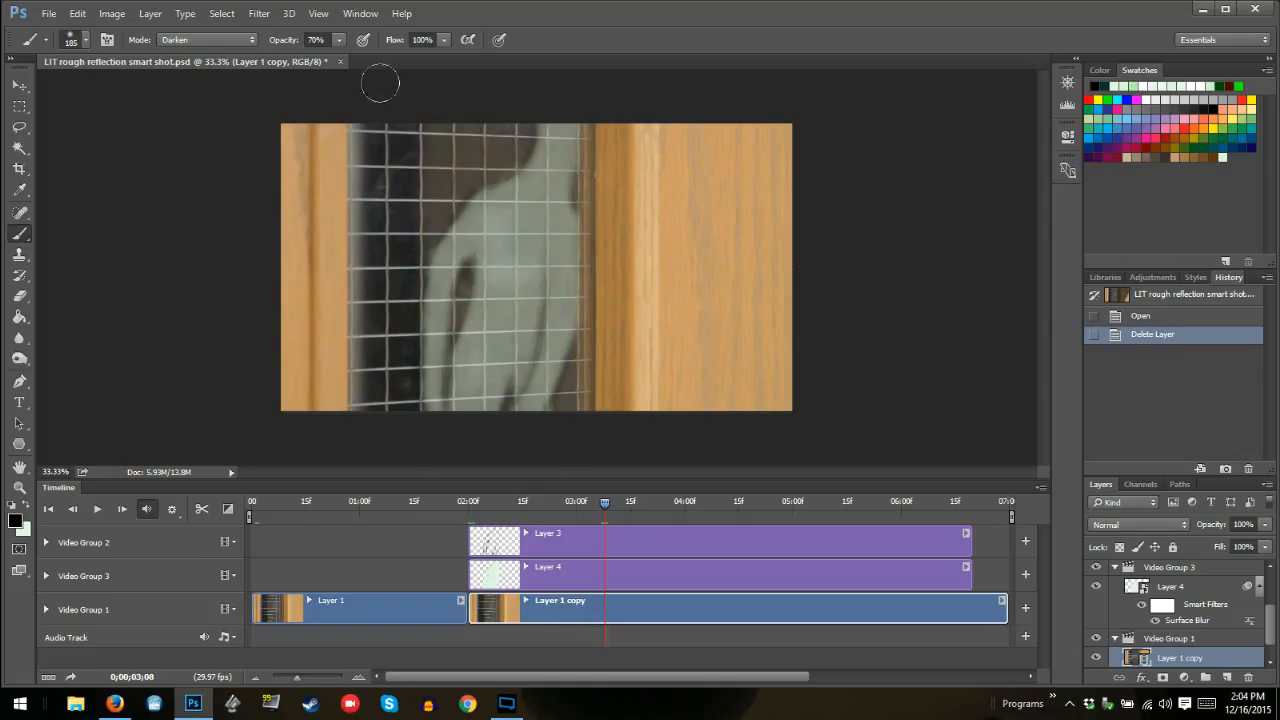
Close the reflection smart shot document without saving and open the "LIT rough Hiding around corner shot" video
click(340, 61)
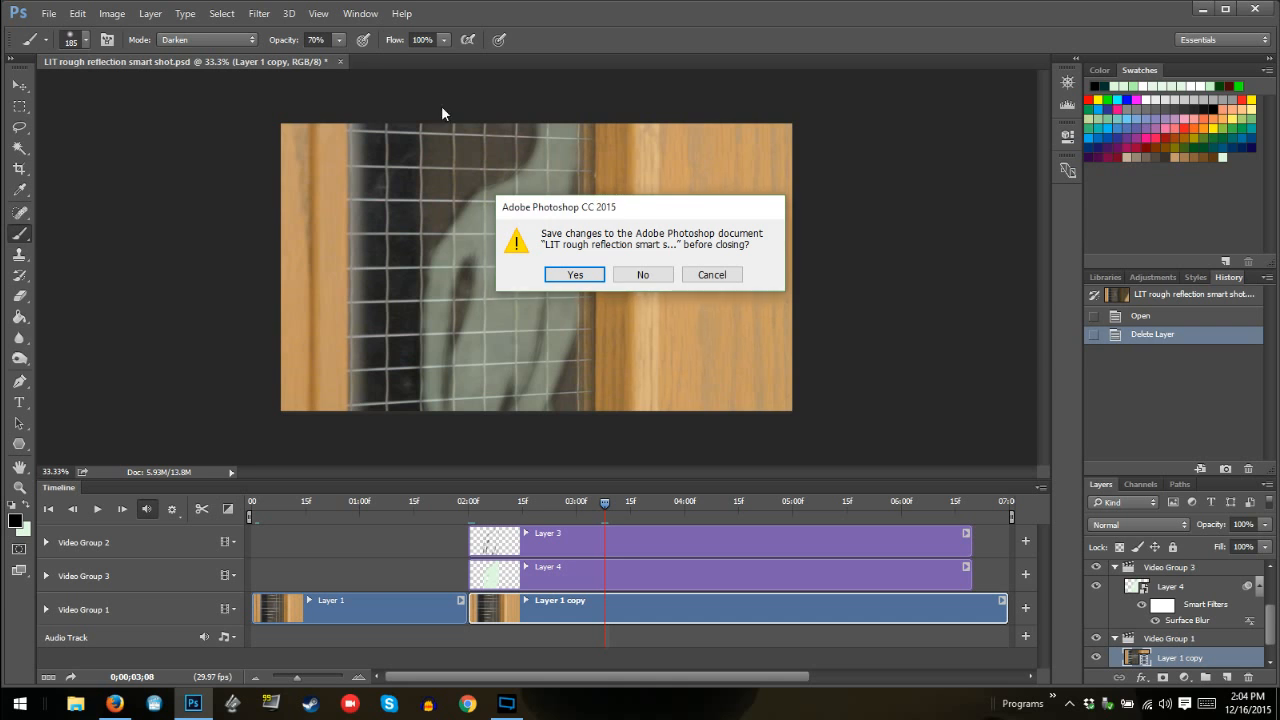
click(656, 276)
click(48, 13)
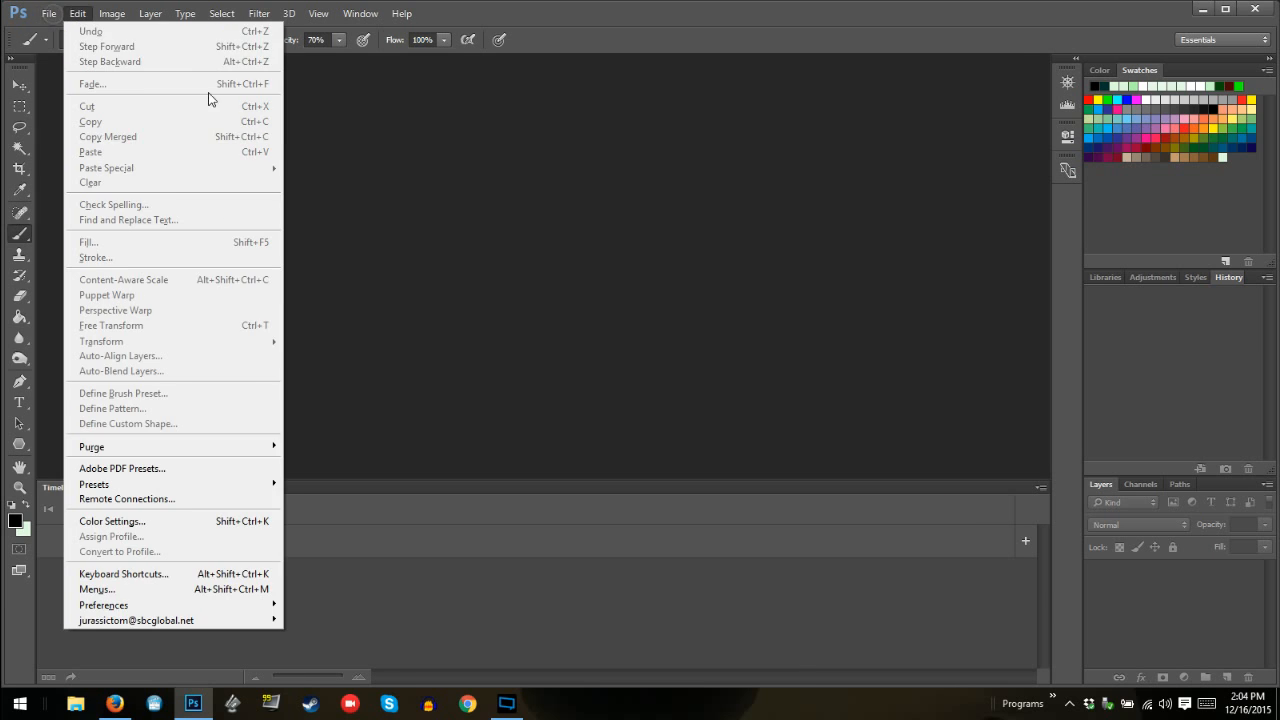
click(66, 46)
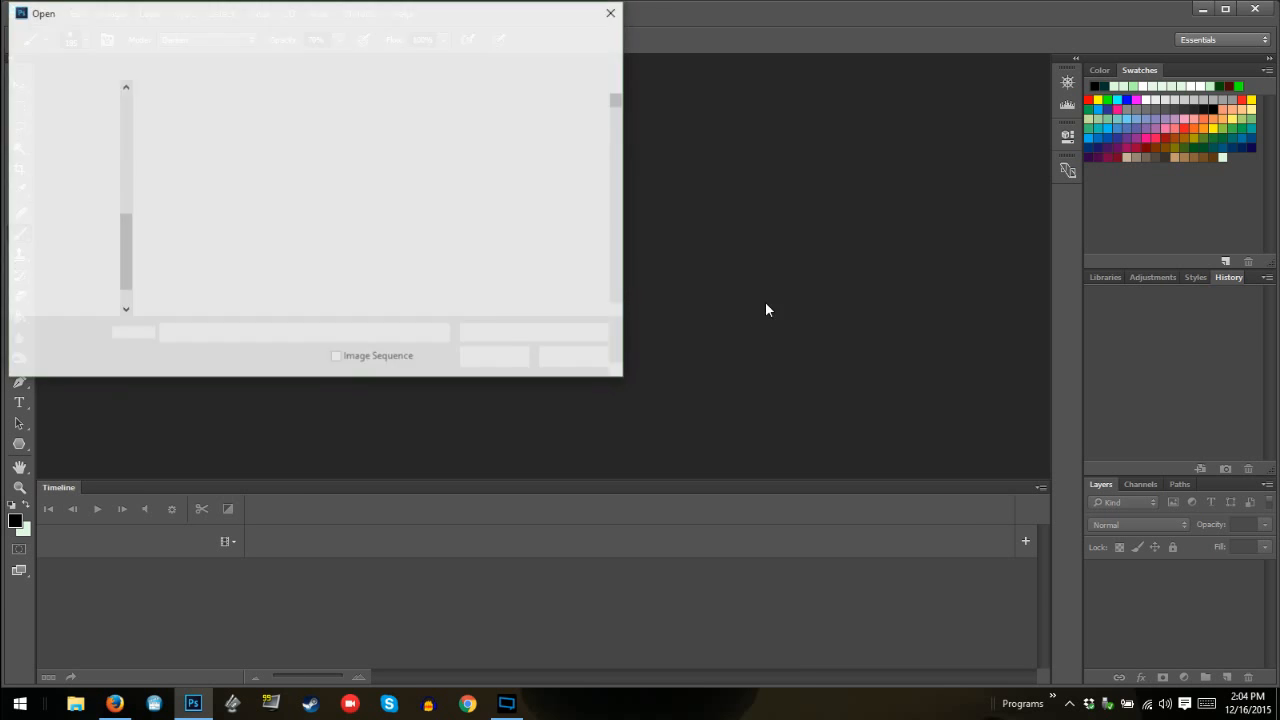
double_click(624, 310)
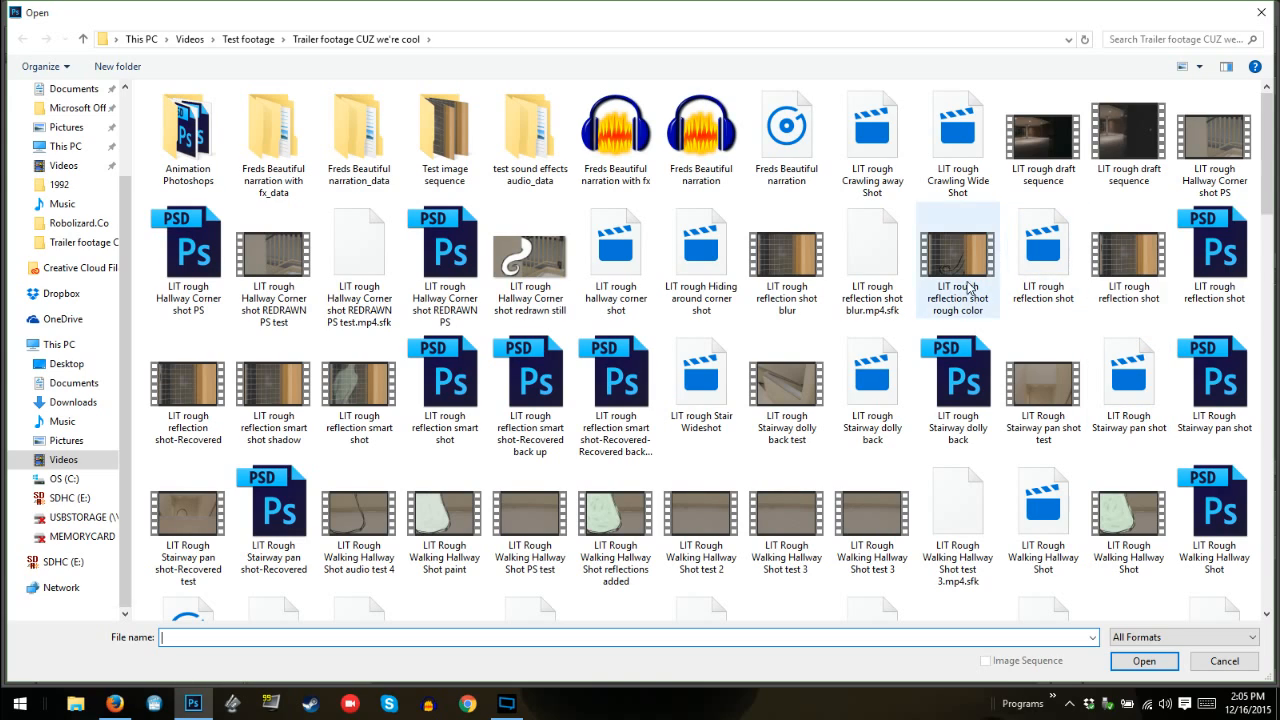
drag(1267, 190, 1238, 112)
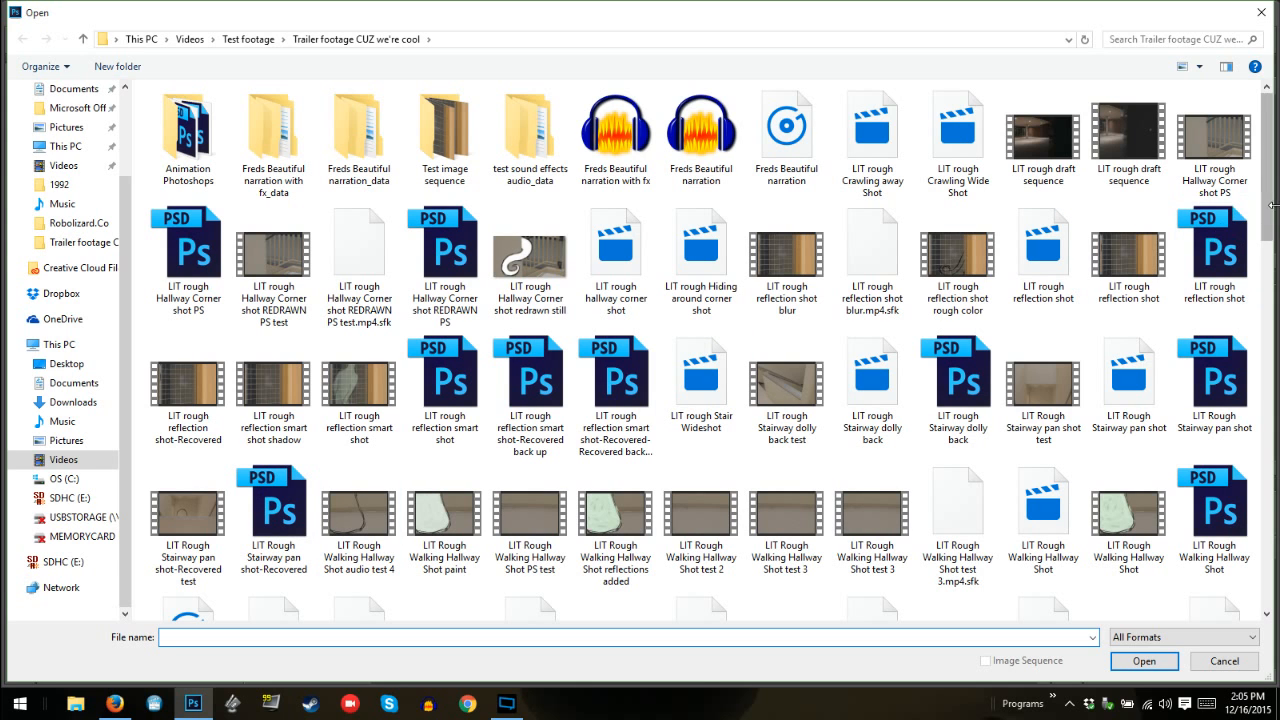
scroll(1268, 219, down, 1)
scroll(1268, 219, up, 1)
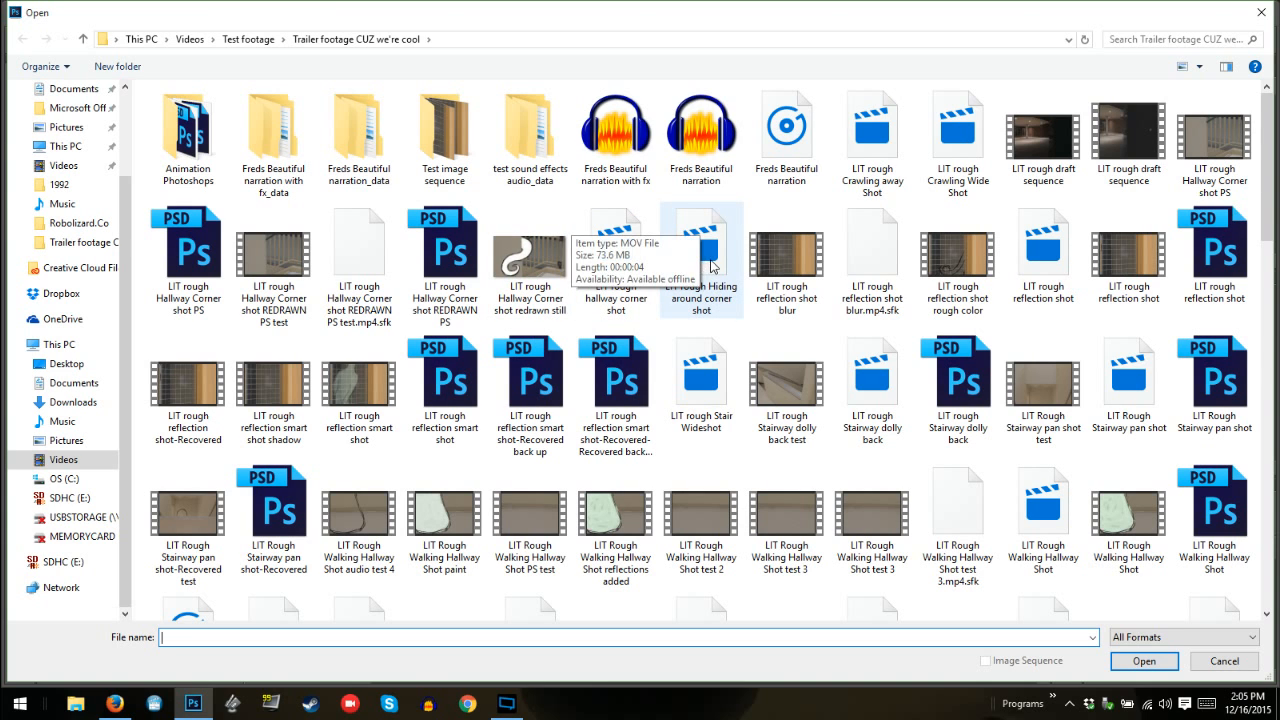
double_click(715, 306)
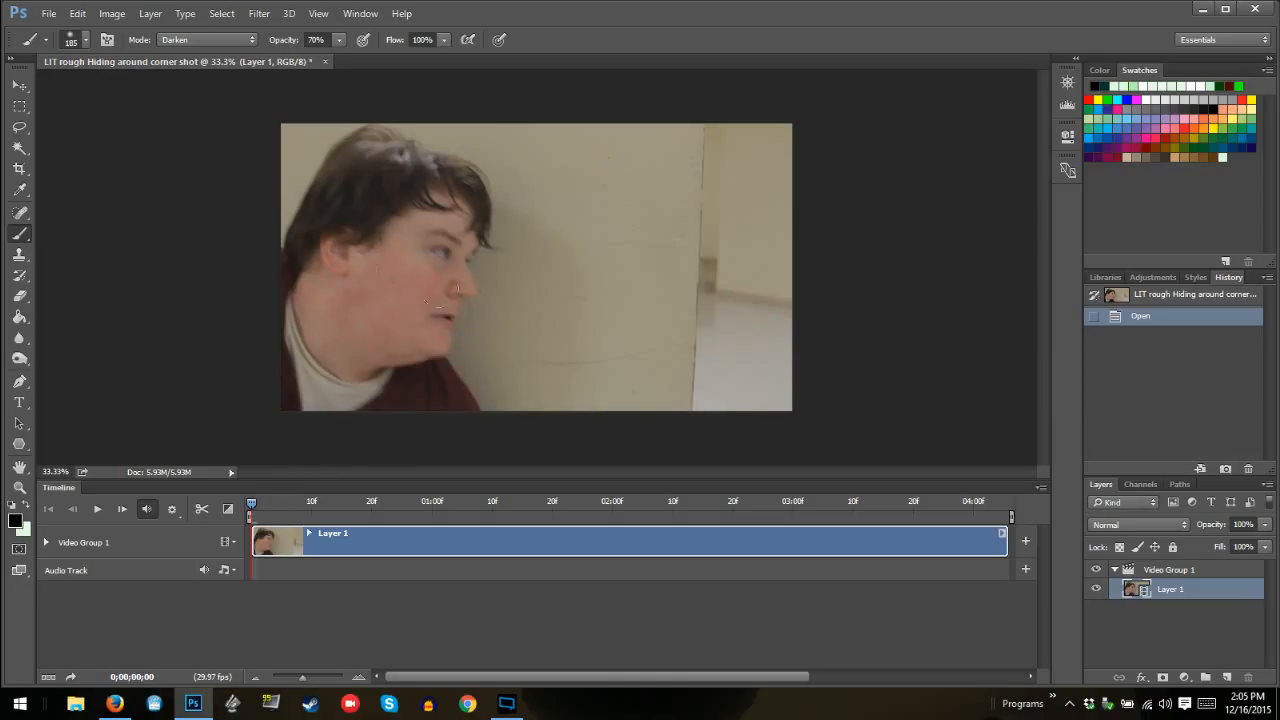
Trim the end of the Layer 1 video clip slightly, to just past the 04:00 mark
drag(250, 506, 642, 515)
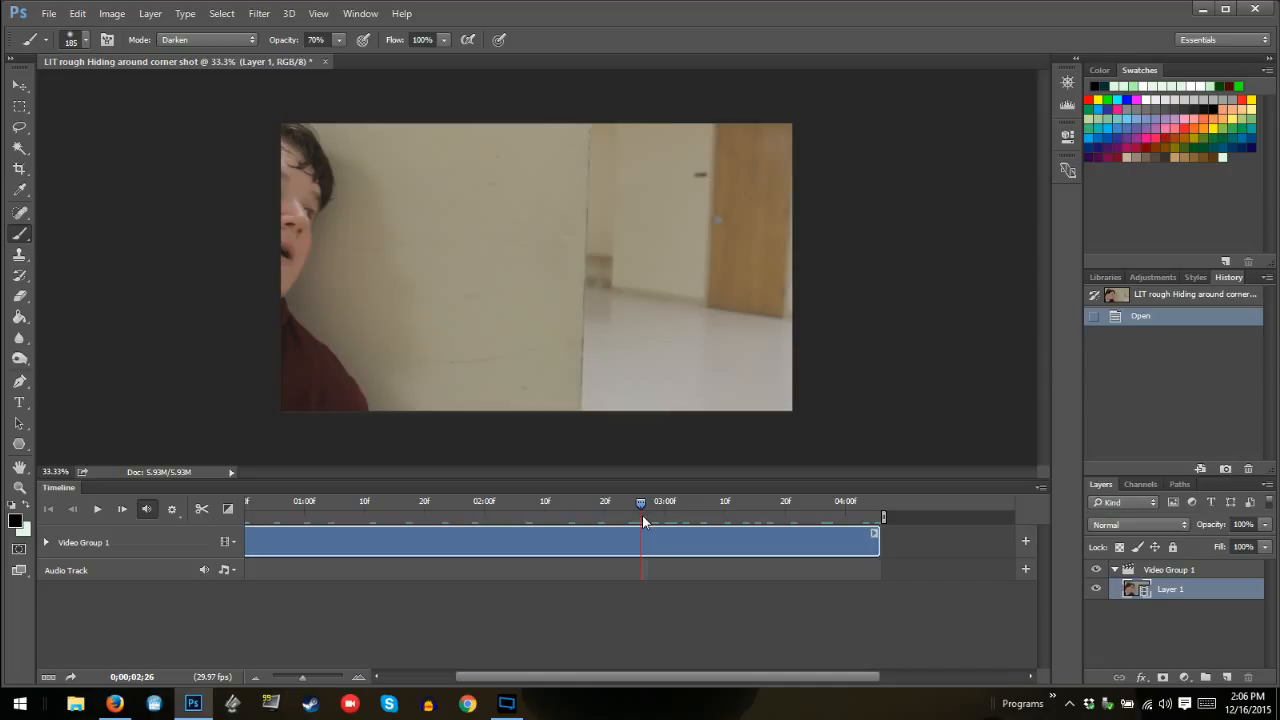
click(883, 541)
drag(876, 540, 856, 542)
Scrub through the trimmed clip and park the playhead at 0;00;02;00
drag(643, 507, 180, 510)
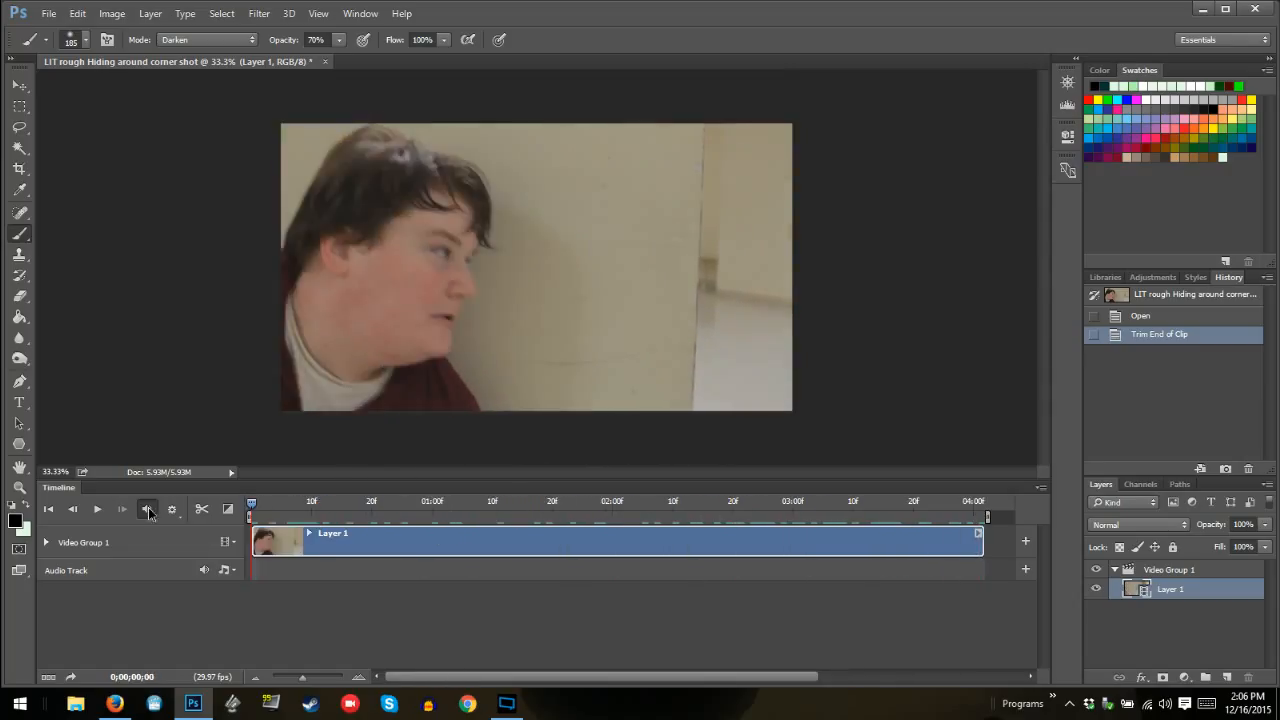
click(272, 511)
drag(272, 511, 576, 464)
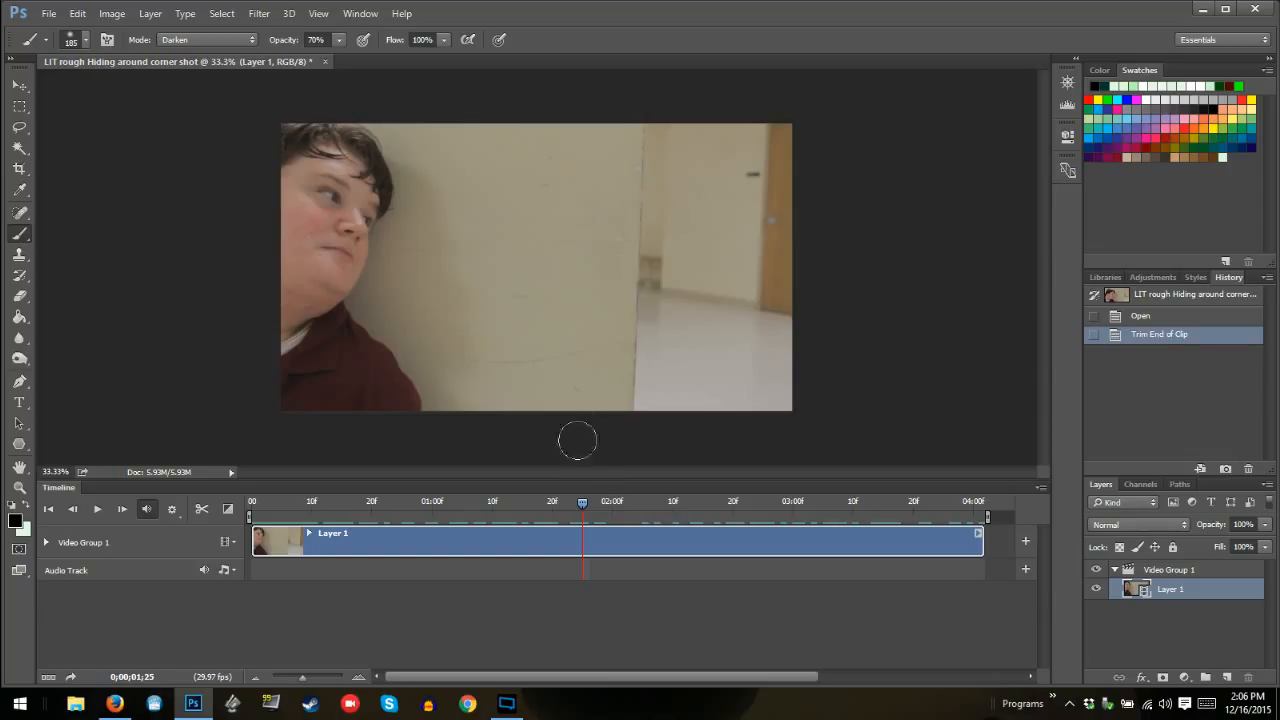
drag(583, 504, 534, 503)
drag(391, 517, 614, 505)
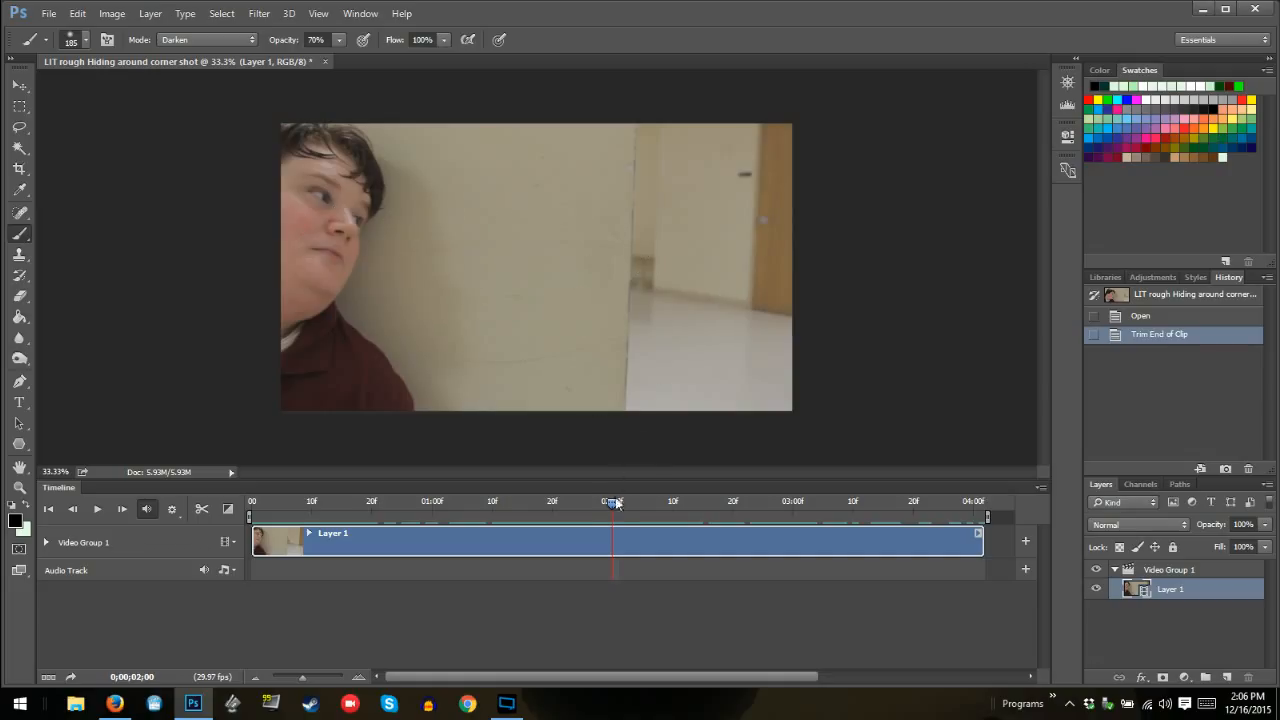
mouse_move(612, 507)
mouse_down()
mouse_move(486, 510)
mouse_move(612, 522)
mouse_up()
Switch from the Brush to the Pencil tool and fit the video frame on the screen
right_click(12, 238)
click(100, 244)
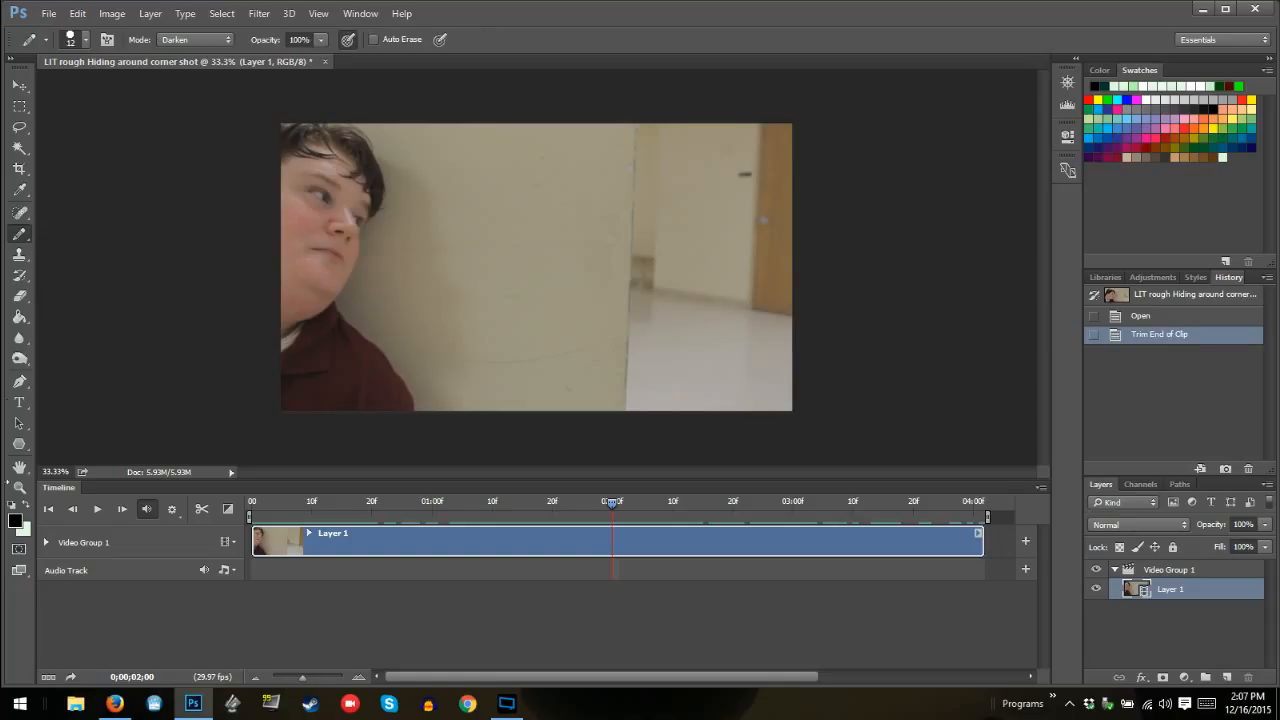
click(19, 487)
right_click(543, 322)
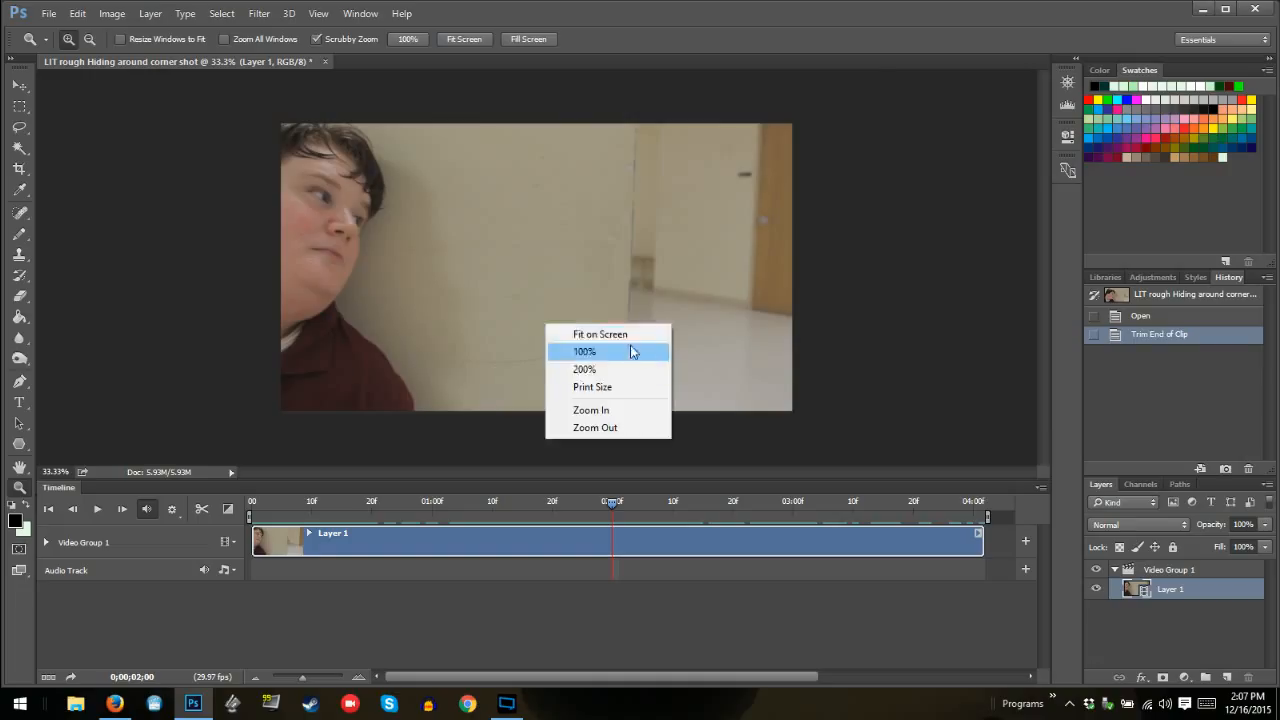
click(628, 335)
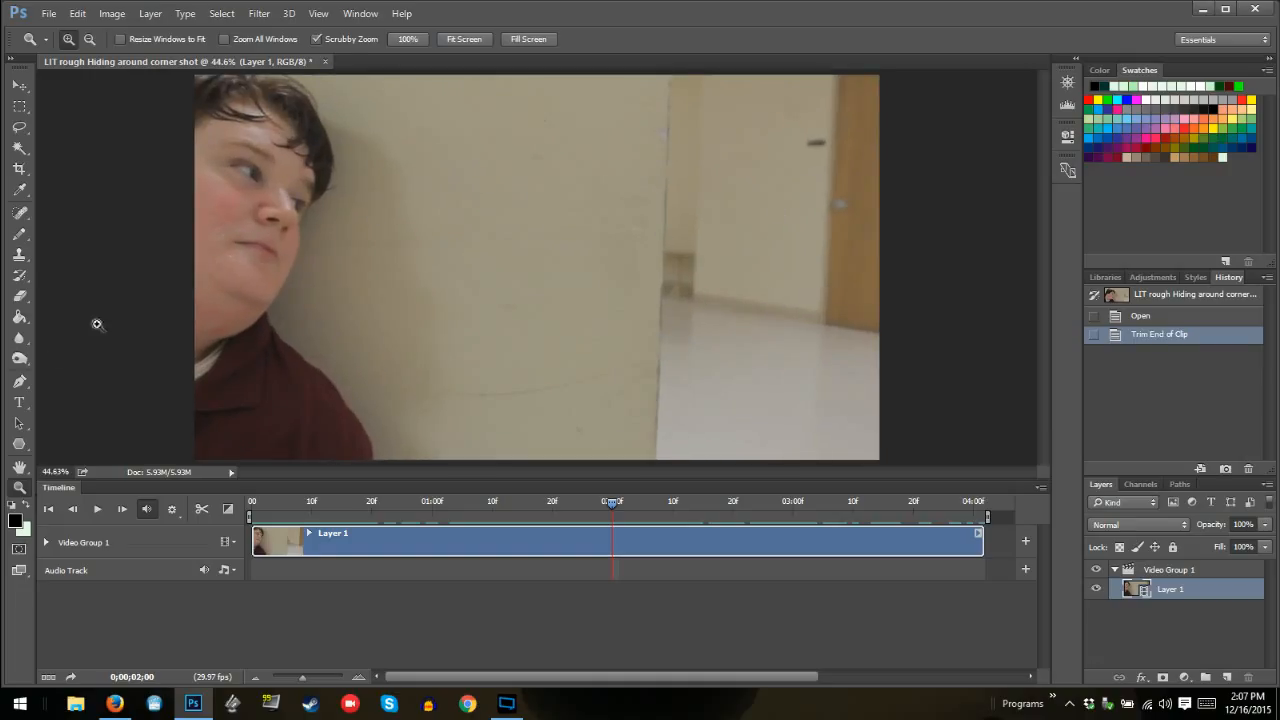
click(19, 235)
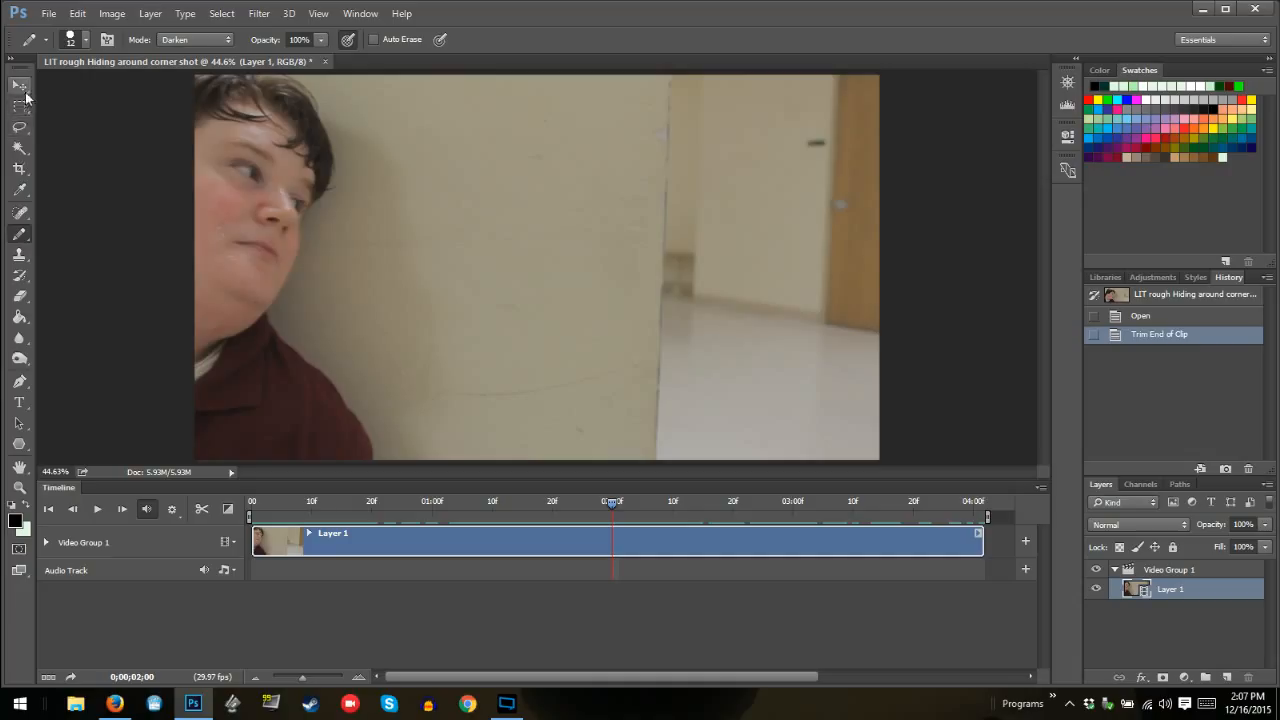
Try selecting the wall with the Magic Wand at a tolerance of 50, and again at 20
click(20, 148)
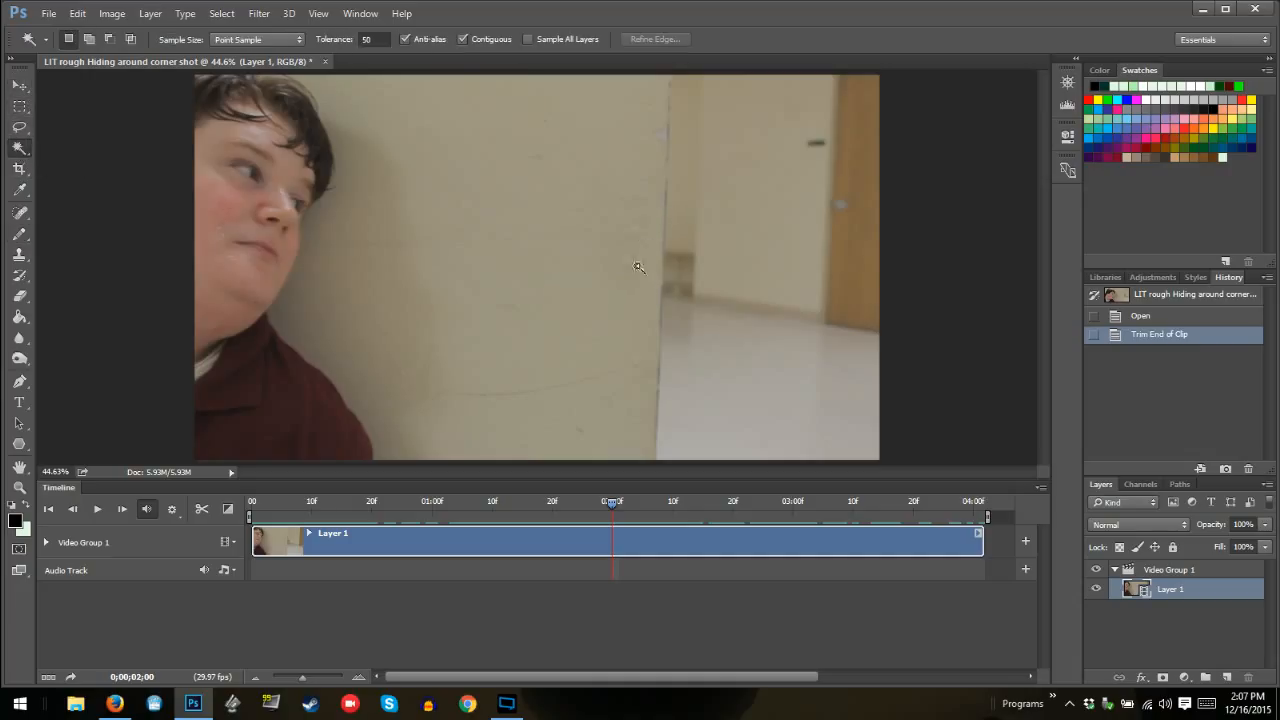
click(638, 258)
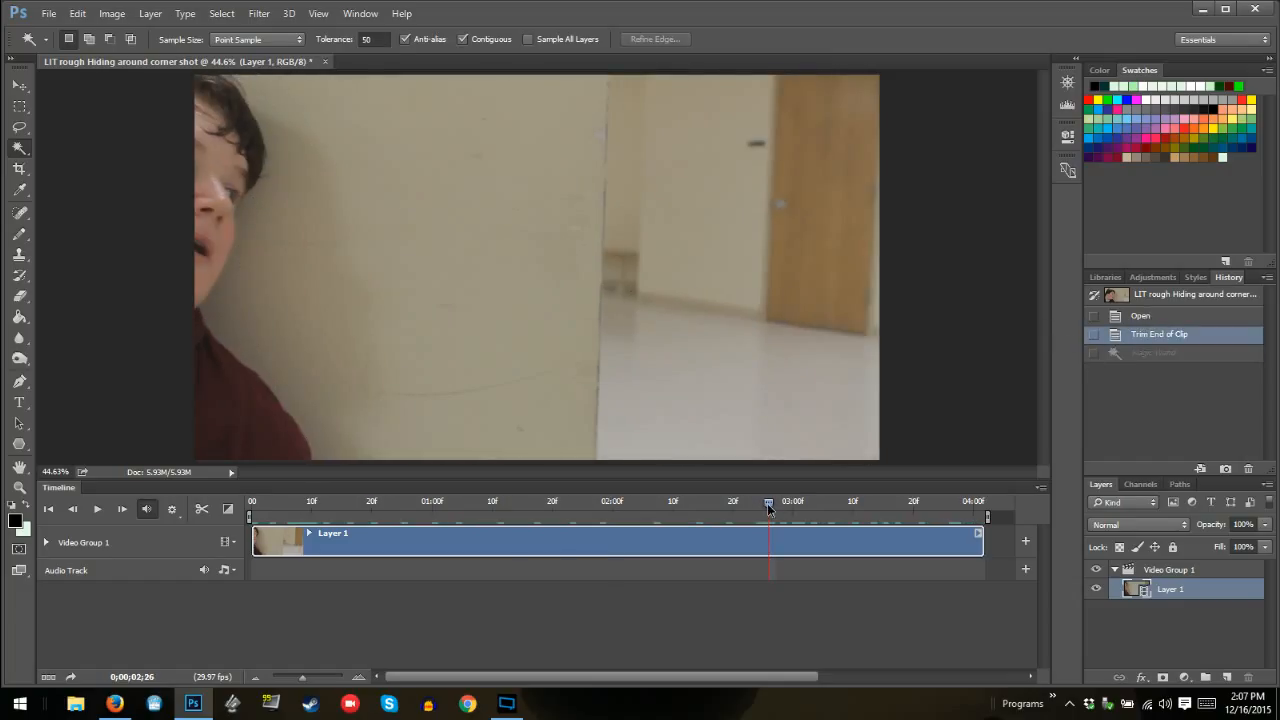
drag(768, 509, 613, 510)
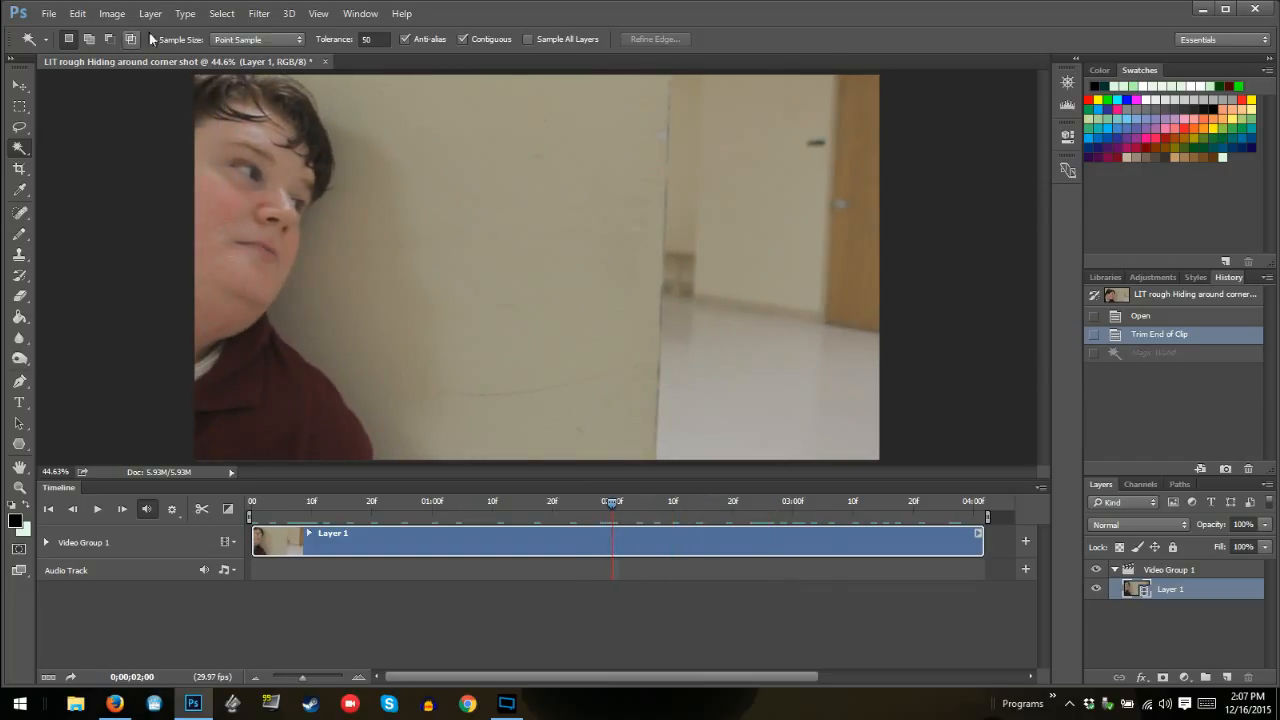
click(375, 39)
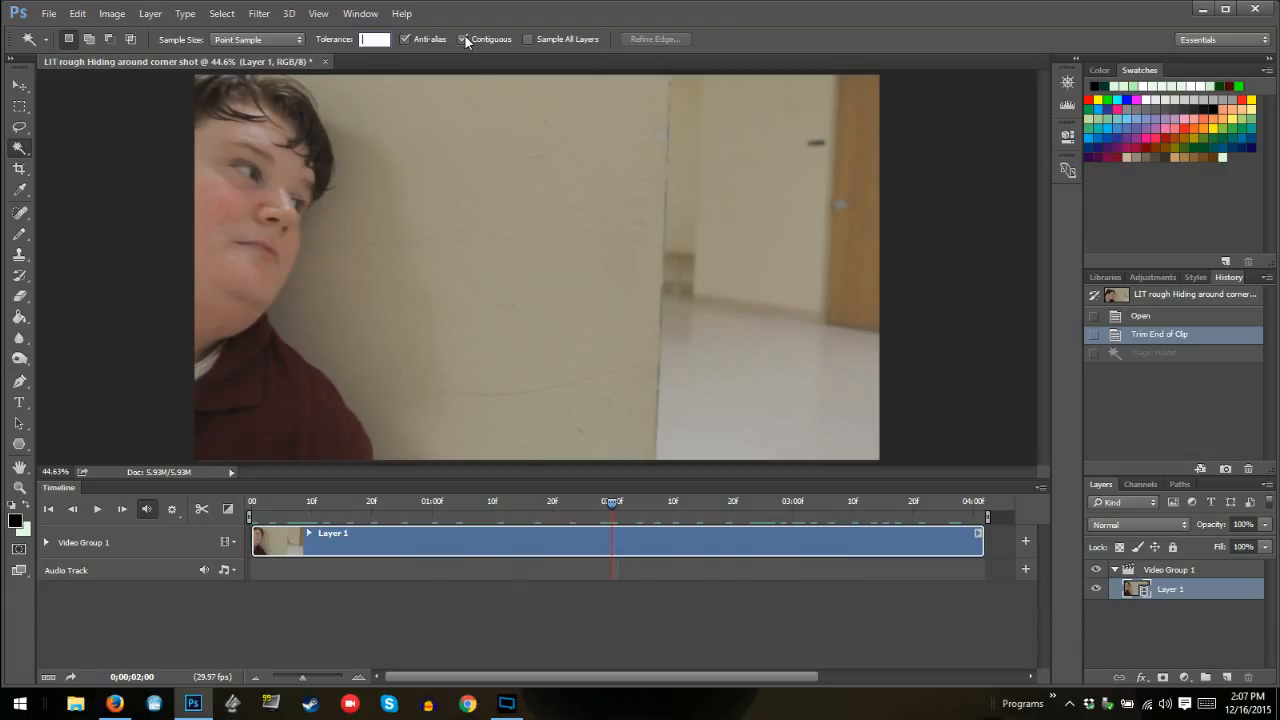
text(20)
click(555, 237)
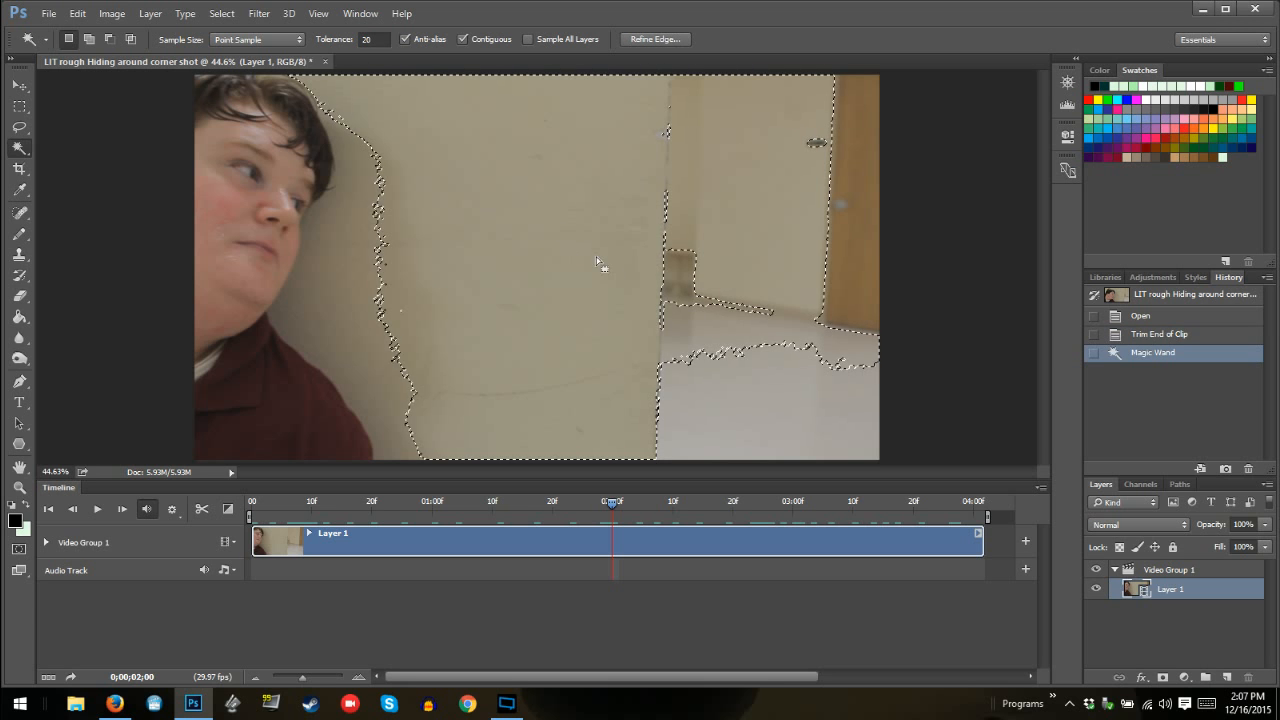
Clear the selection and reselect the wall with the Magic Wand at a tolerance of 10
click(378, 39)
key(Return)
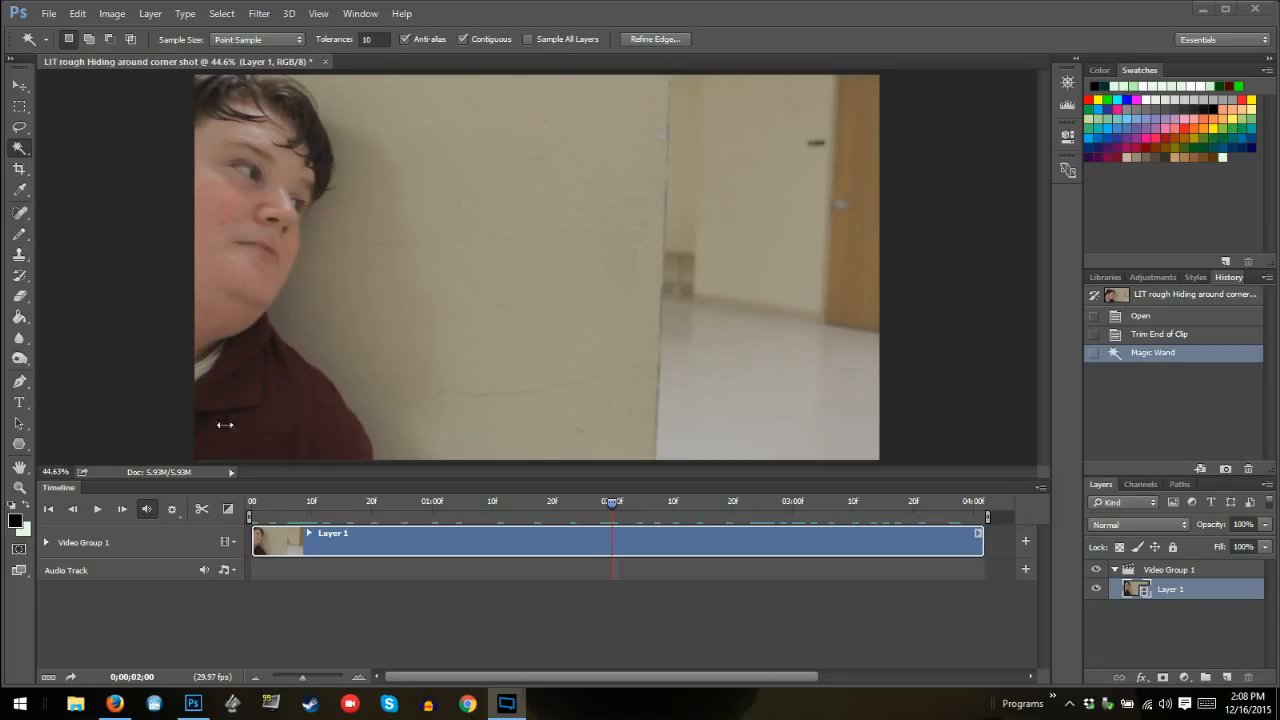
key(ctrl+d)
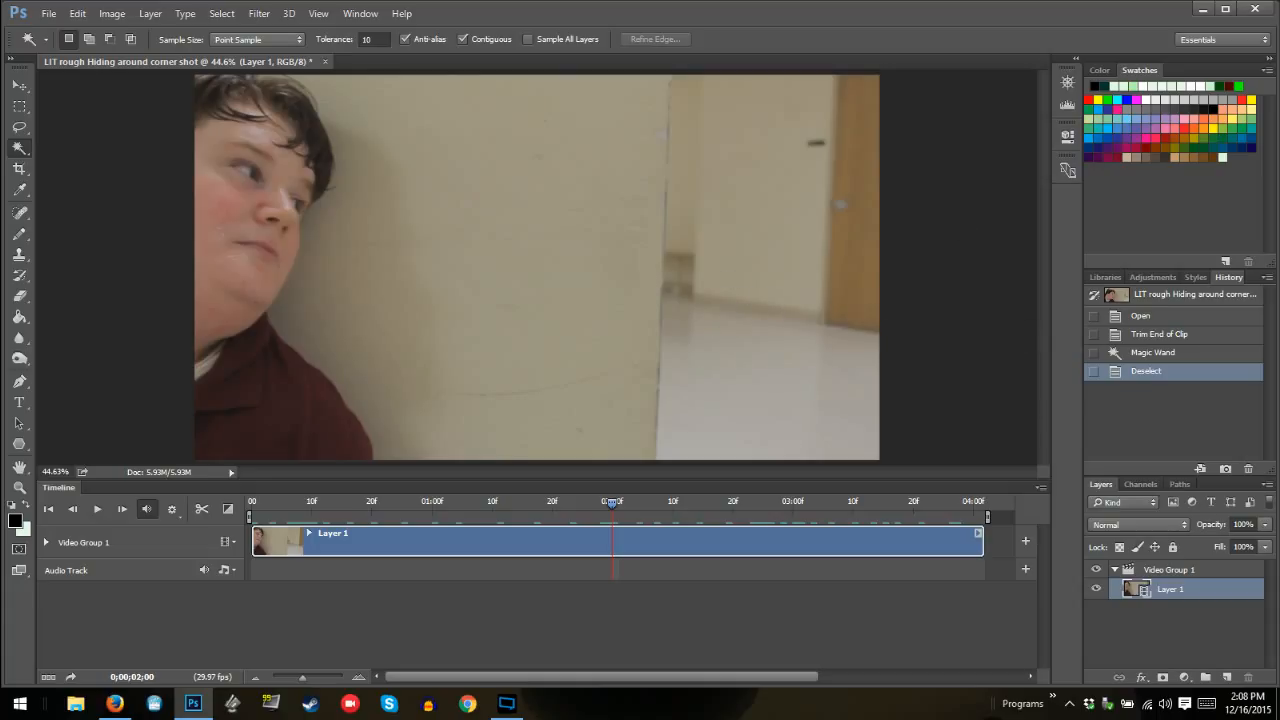
key(alt+Tab)
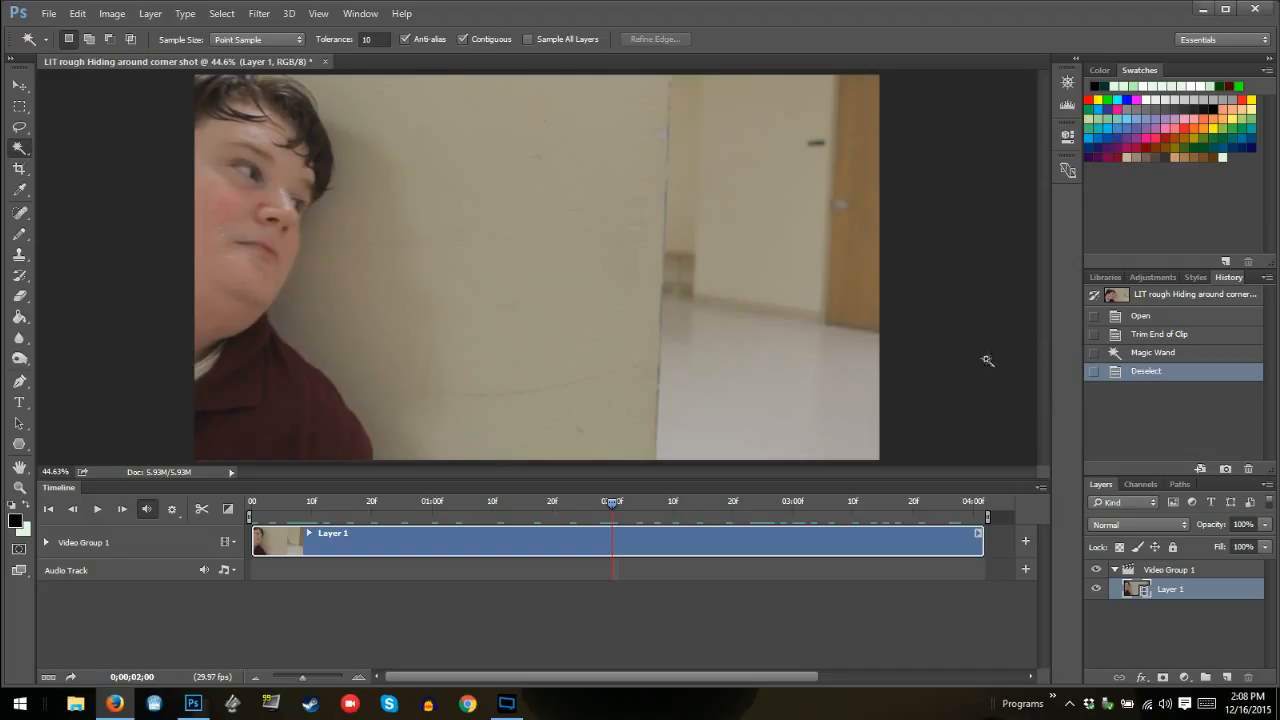
key(shift)
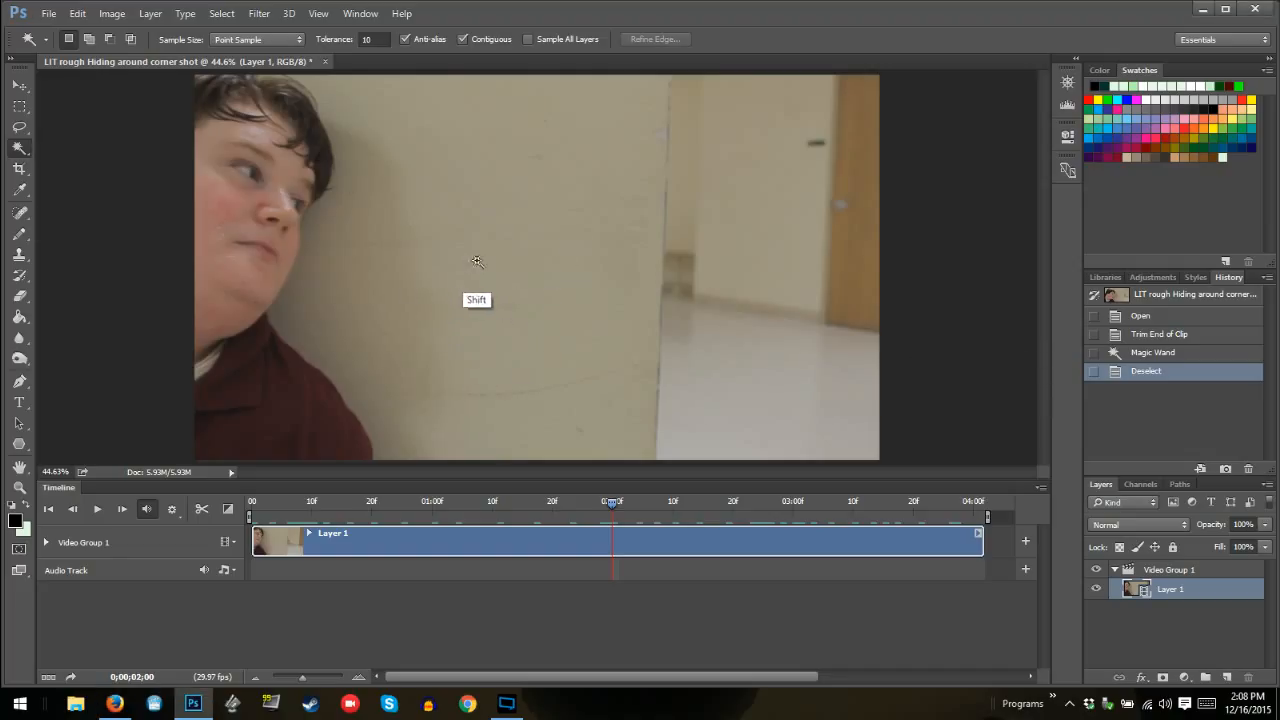
shift+click(502, 284)
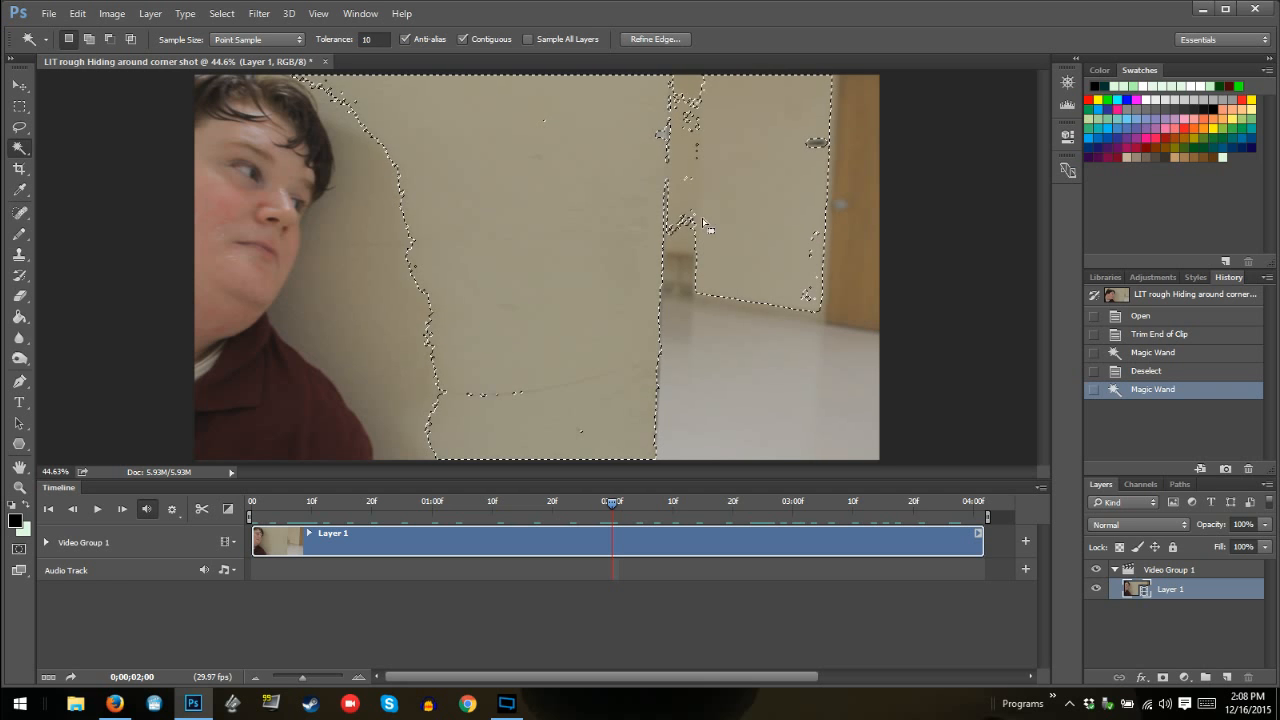
Set the Magic Wand tolerance to 5
key(alt)
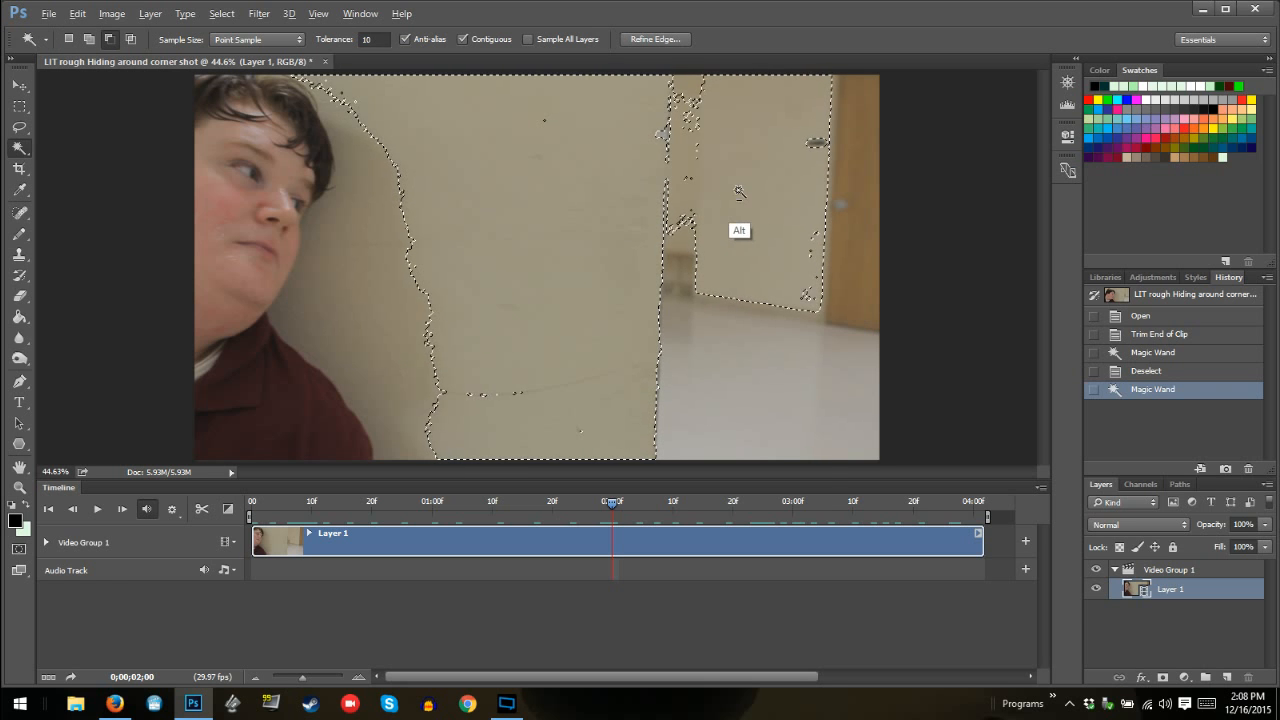
click(374, 39)
text(5)
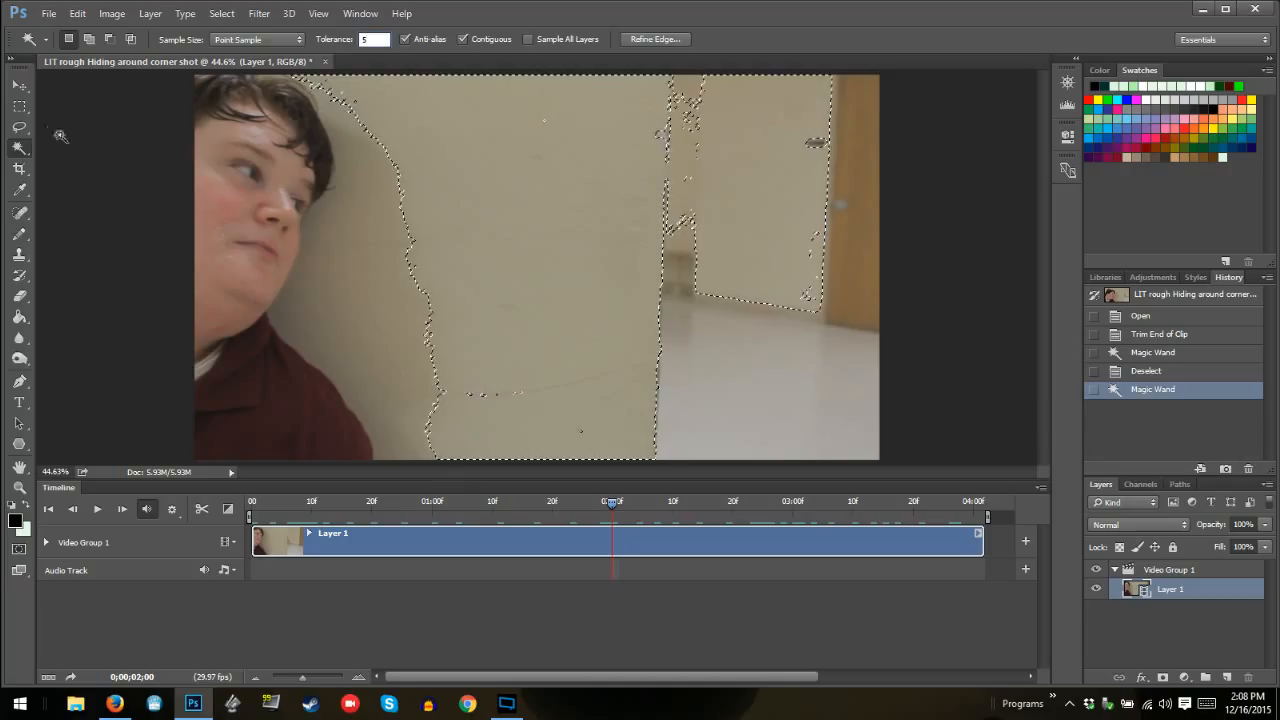
Switch to the Lasso tool and dock the floating document window back into the workspace
key(l)
key(alt)
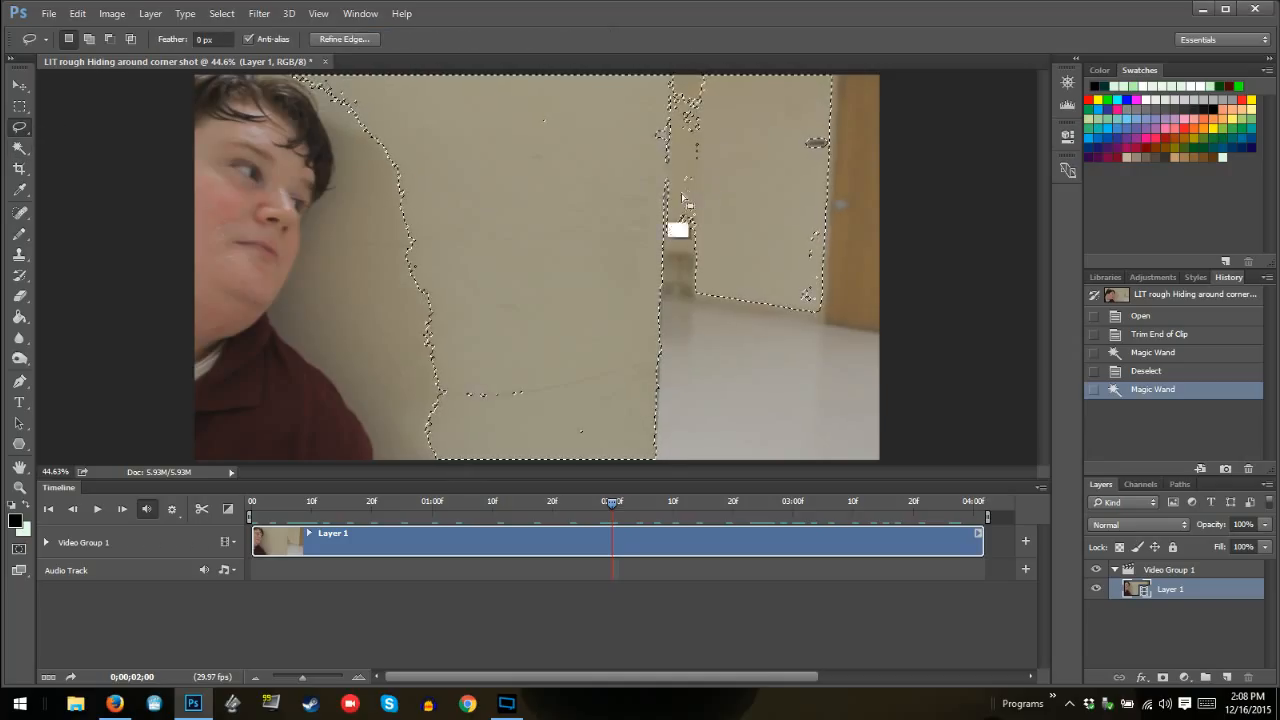
alt+click(682, 75)
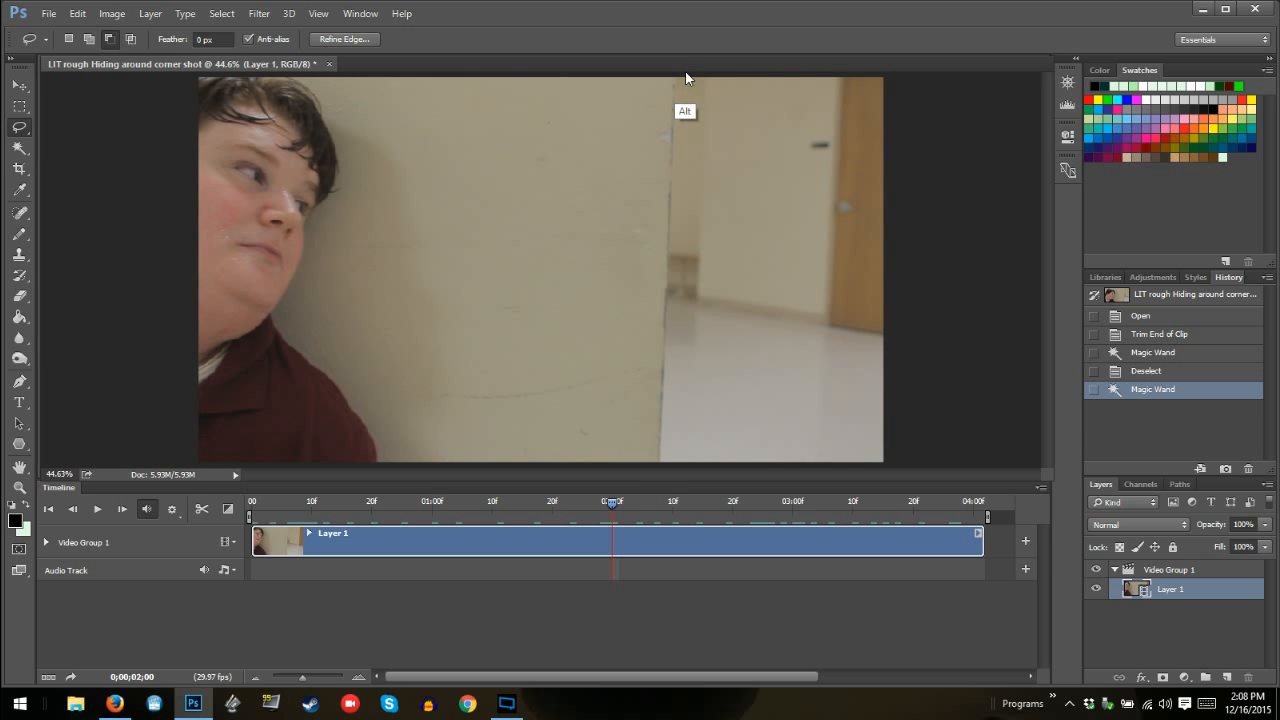
drag(686, 73, 688, 66)
click(689, 61)
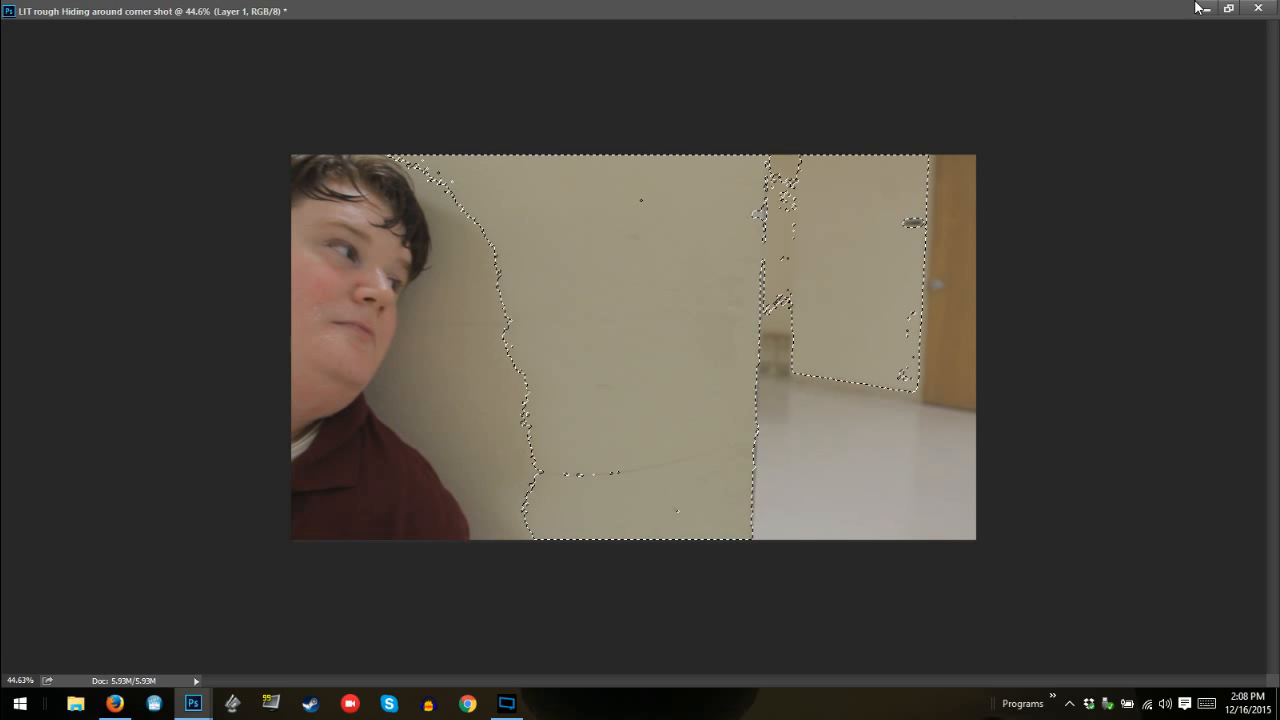
click(1229, 8)
drag(640, 71, 668, 70)
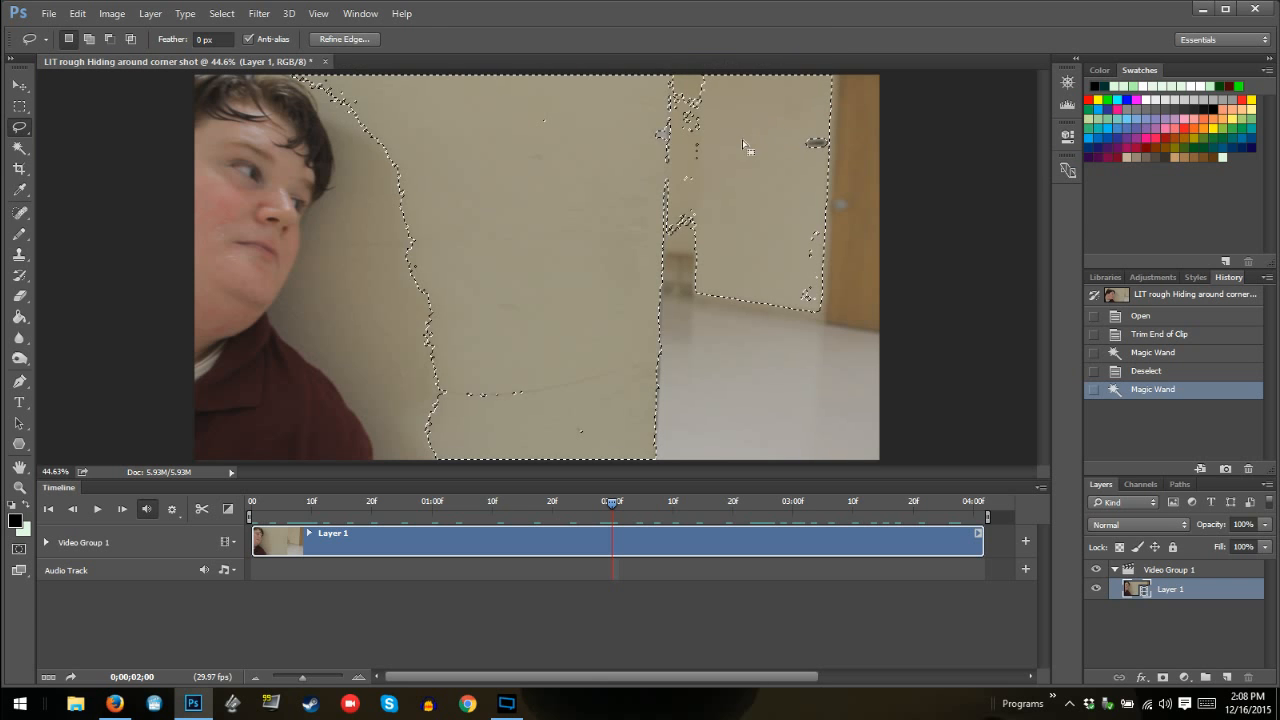
Subtract the hallway wall and the leftover patches beside the foreground wall's edge and along the baseboard from the selection with the Lasso
key(alt)
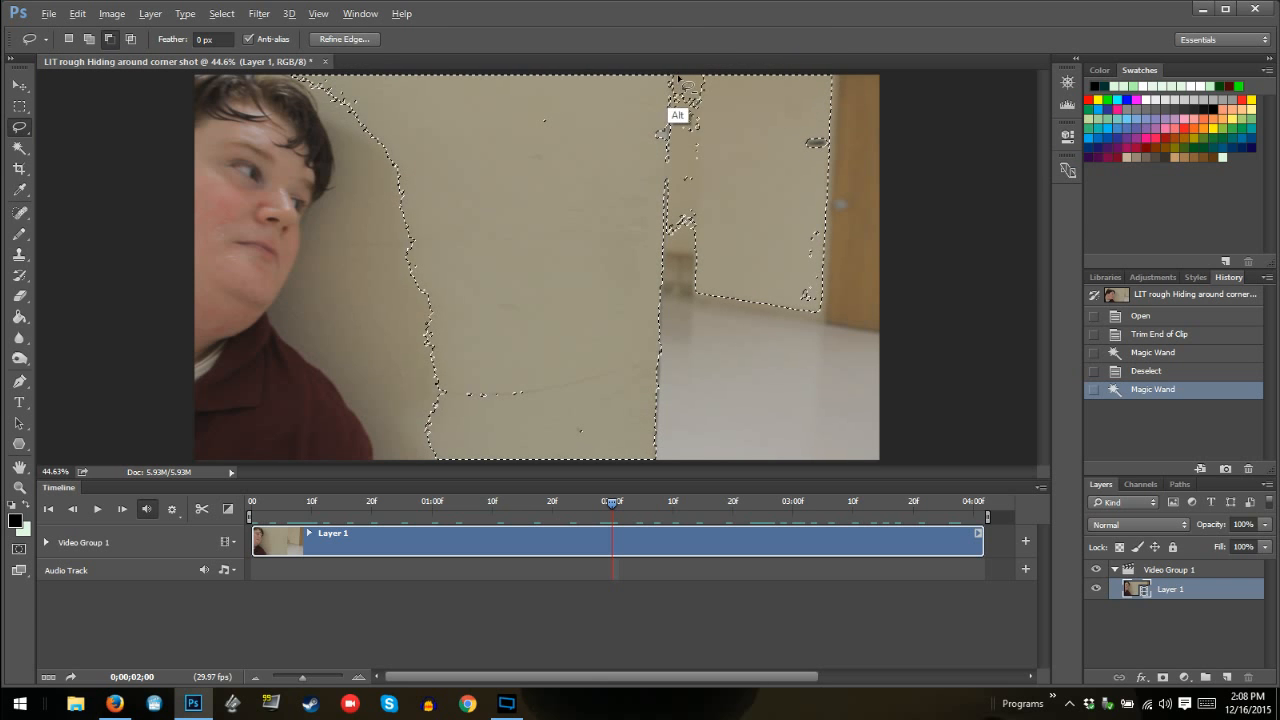
mouse_move(676, 79)
mouse_down()
mouse_move(672, 213)
mouse_move(845, 158)
mouse_move(751, 170)
mouse_up()
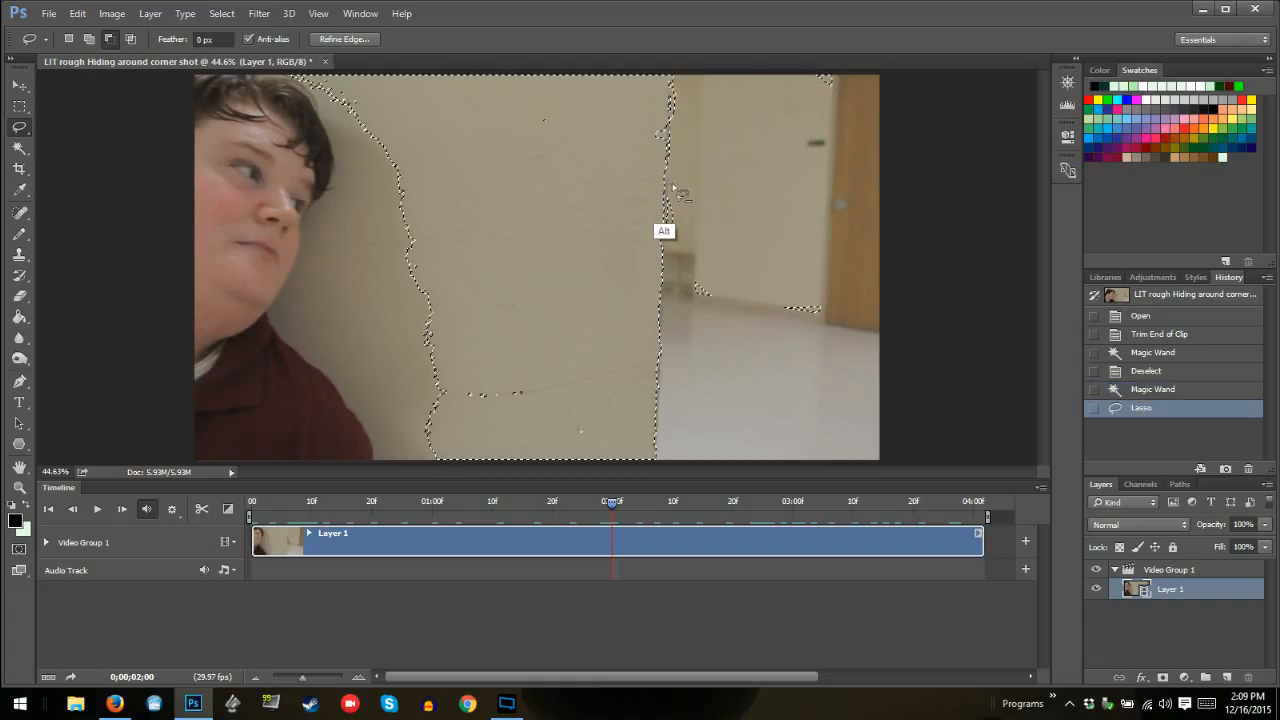
mouse_move(673, 187)
mouse_down()
mouse_move(690, 214)
mouse_move(674, 187)
mouse_up()
drag(688, 264, 707, 250)
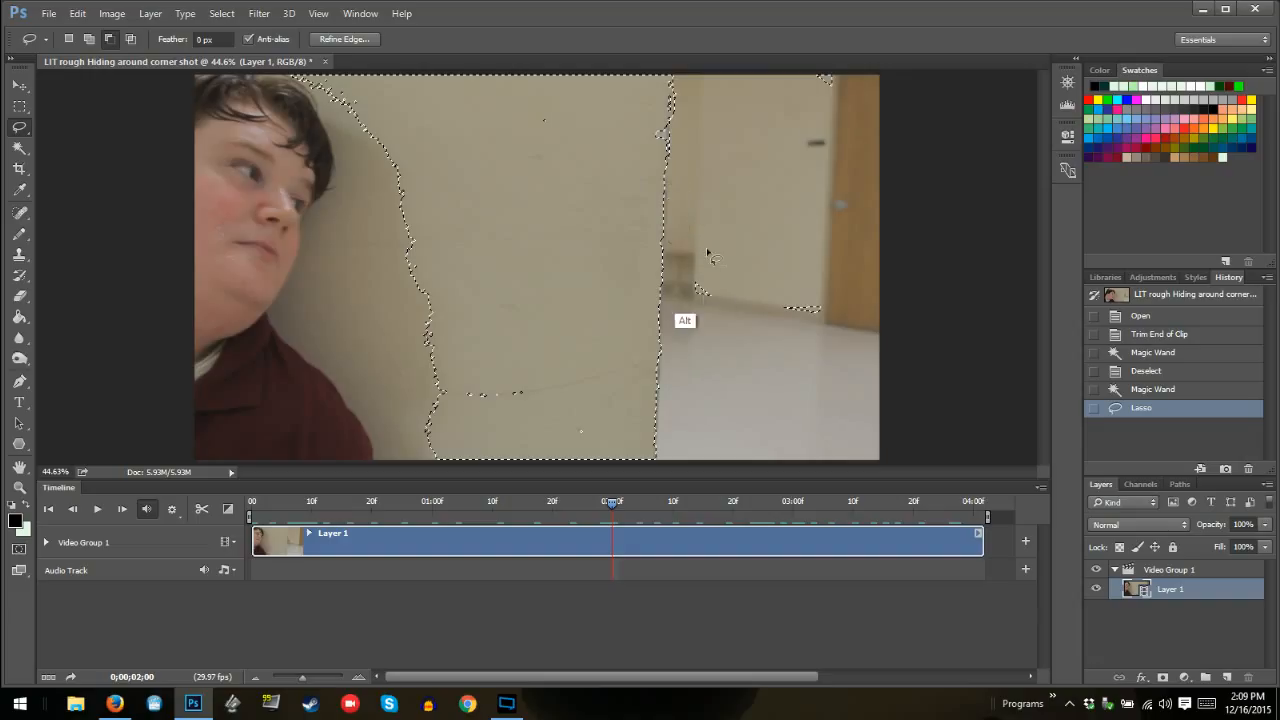
mouse_move(820, 297)
mouse_down()
mouse_move(814, 330)
mouse_move(841, 320)
mouse_move(790, 306)
mouse_up()
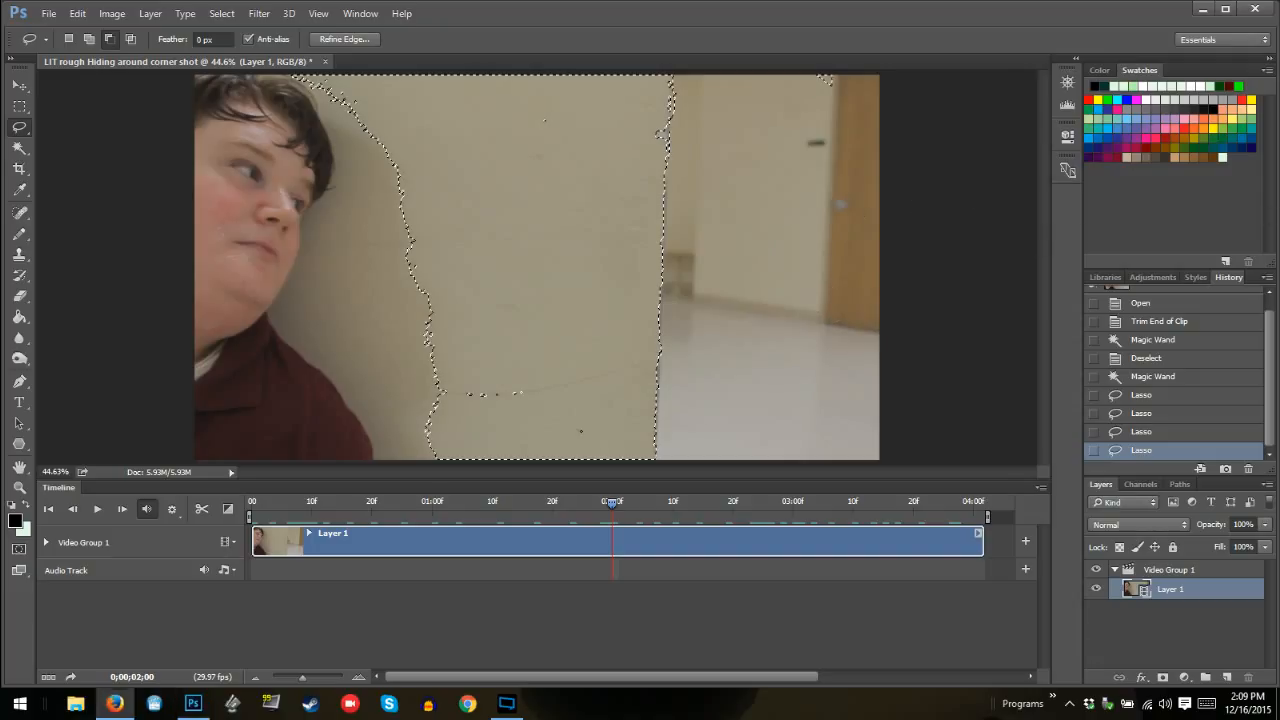
drag(140, 66, 152, 77)
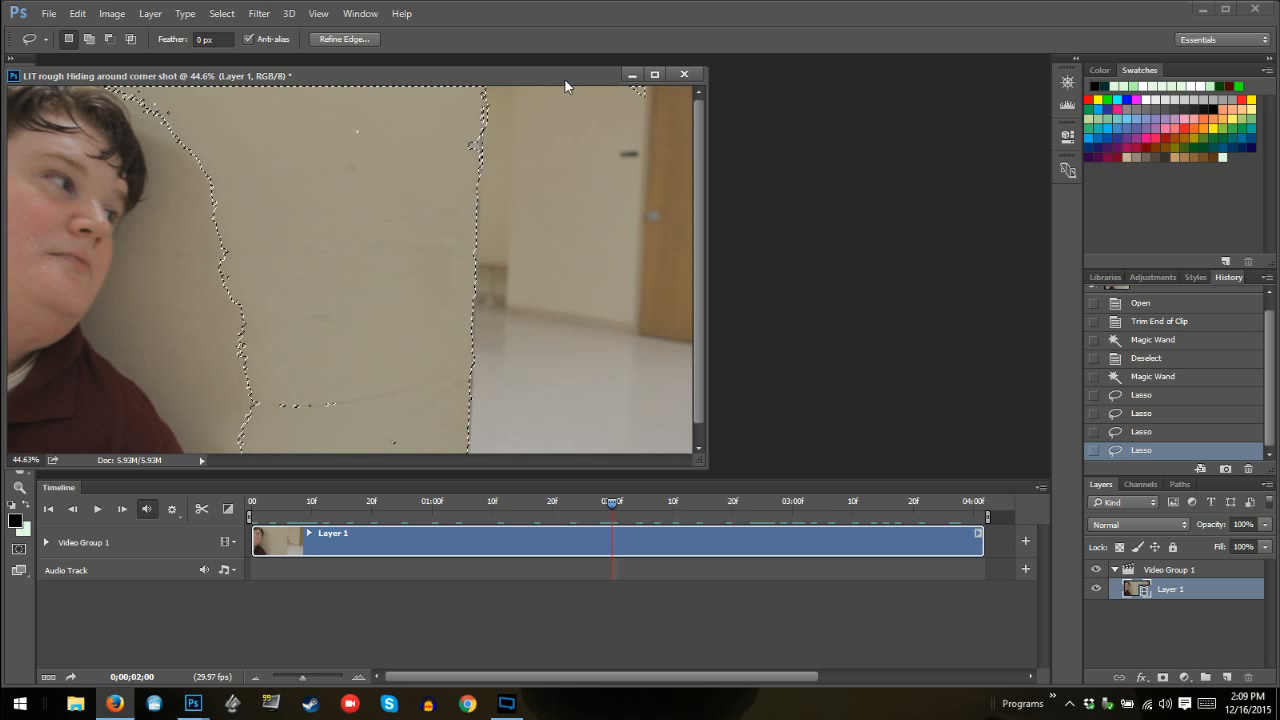
drag(566, 80, 647, 62)
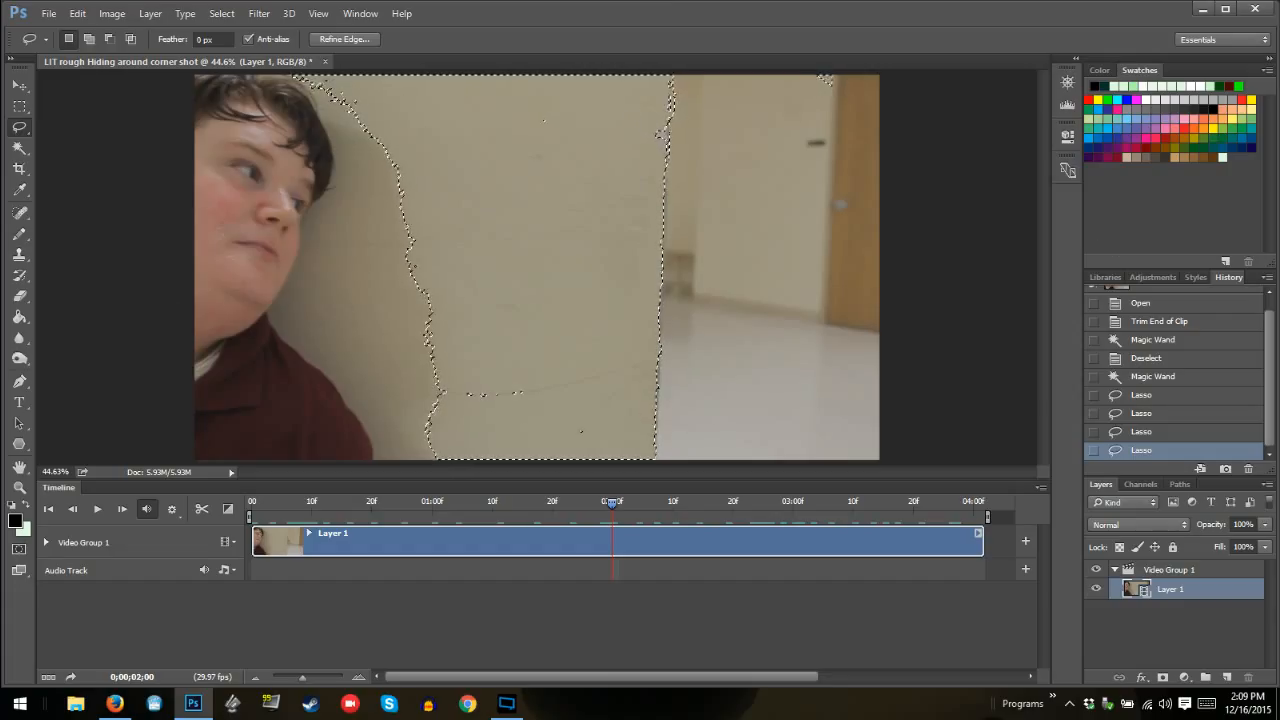
key(alt+Tab)
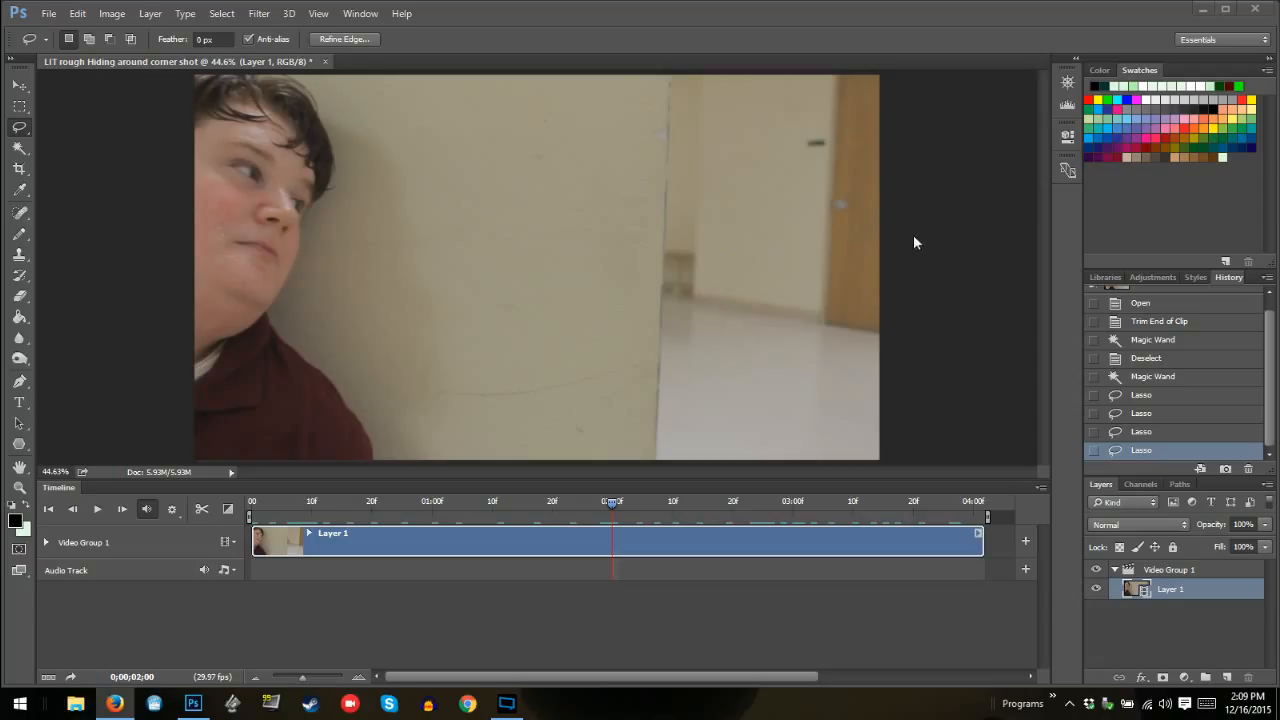
click(968, 223)
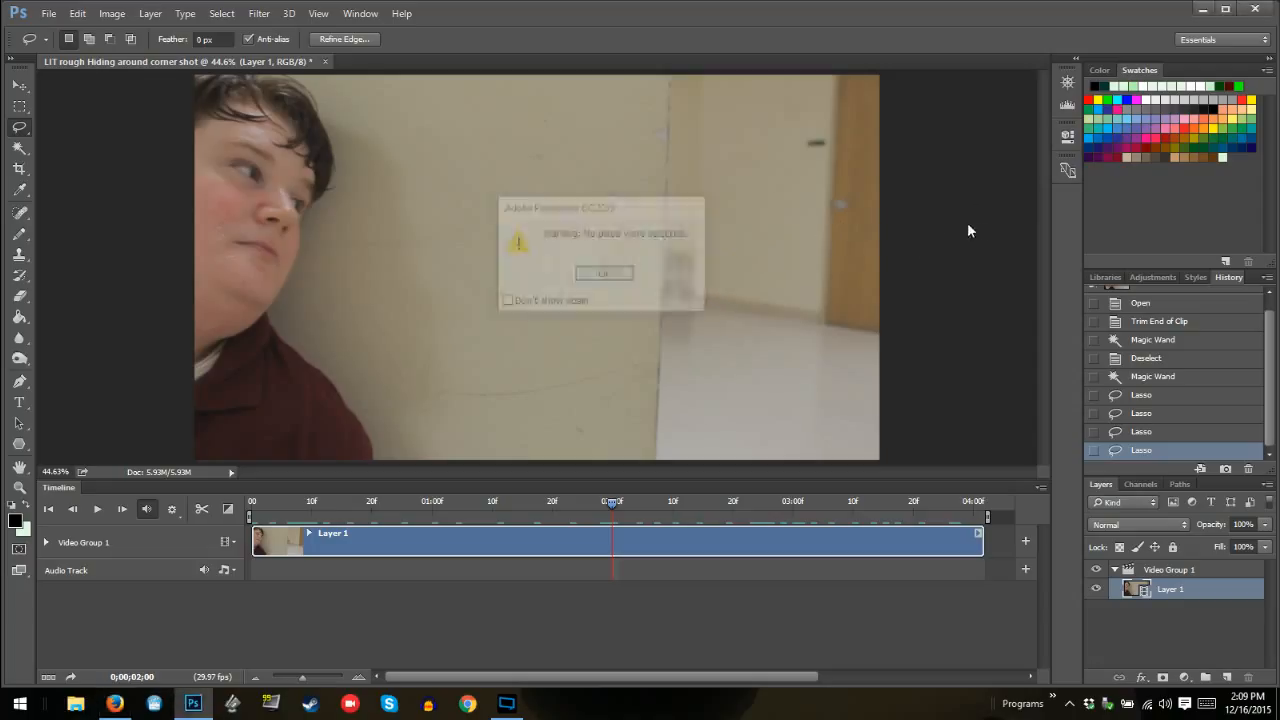
click(610, 275)
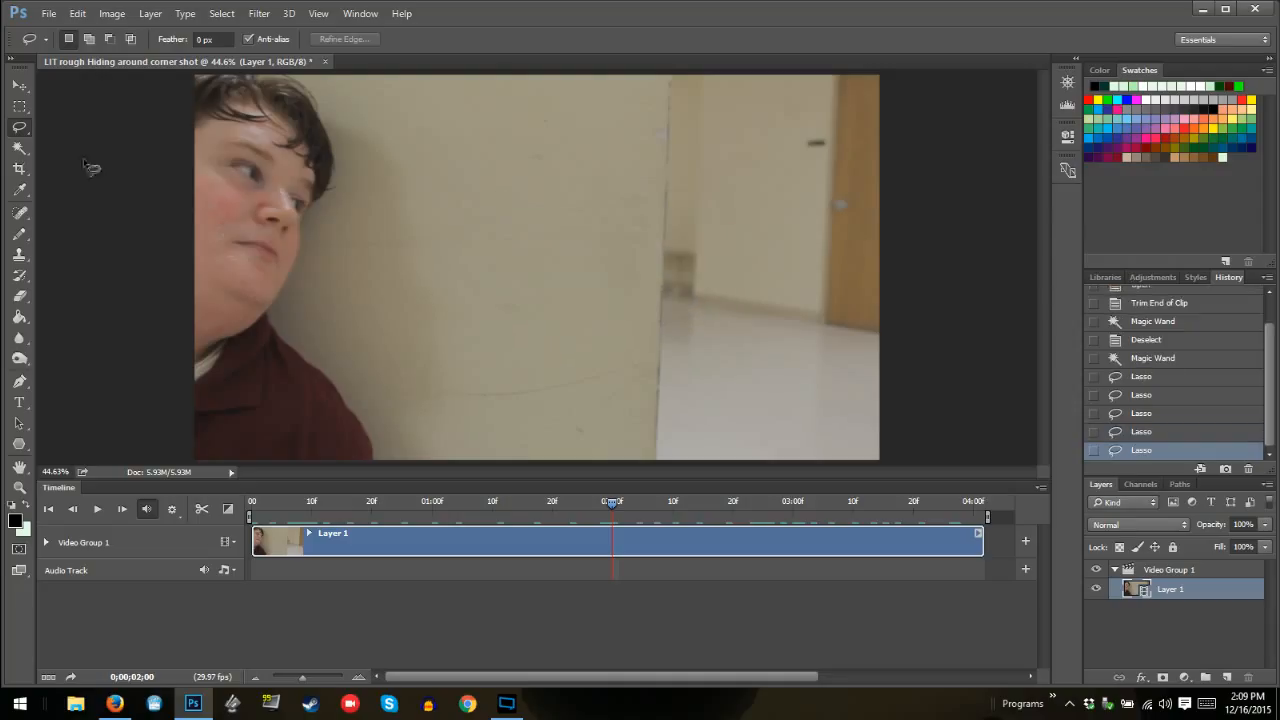
Try the Magic Wand at a tolerance of 1 and clear the selection
click(20, 148)
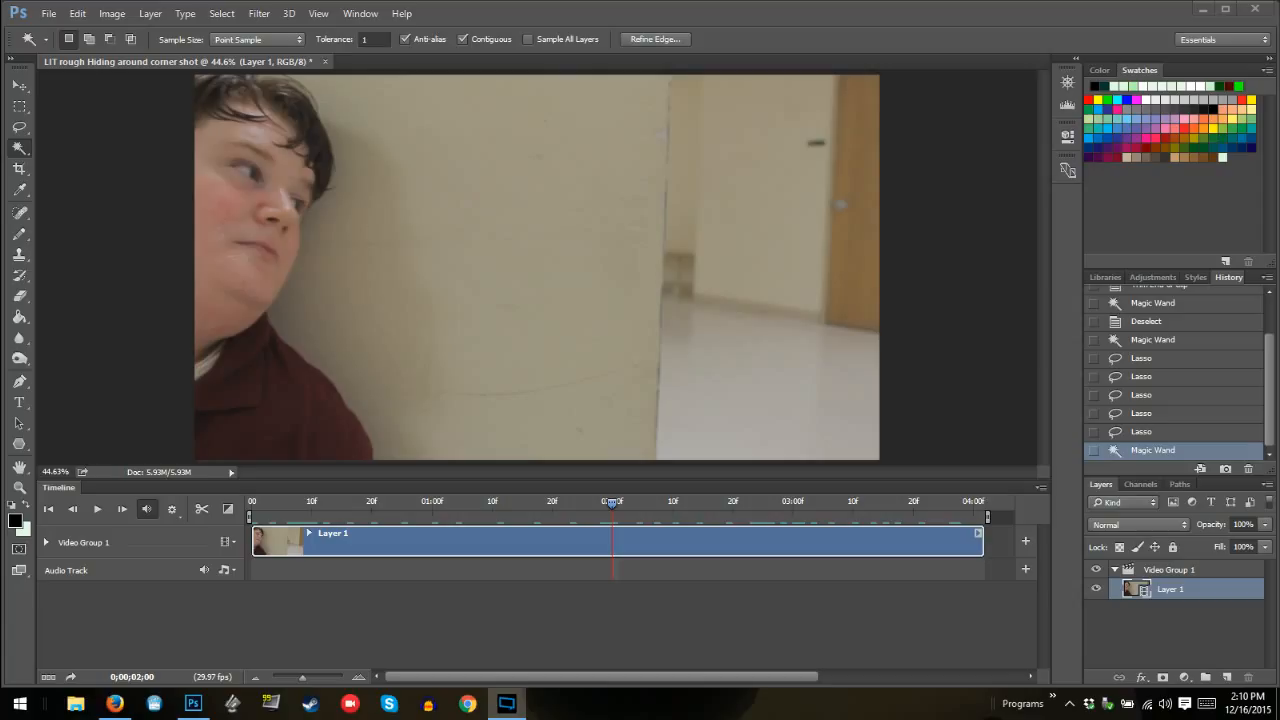
key(ctrl+d)
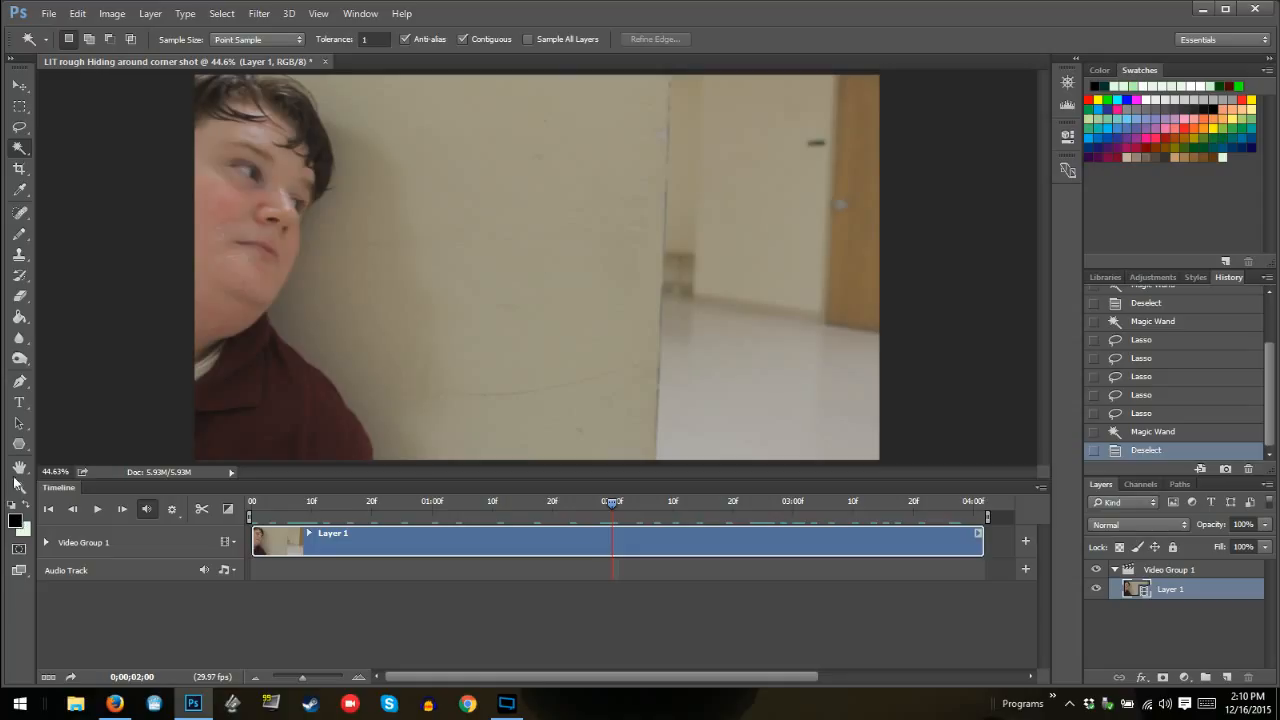
Try a short curved stroke from the wall's edge onto the floor with the 12 px Pencil and revert it
click(20, 234)
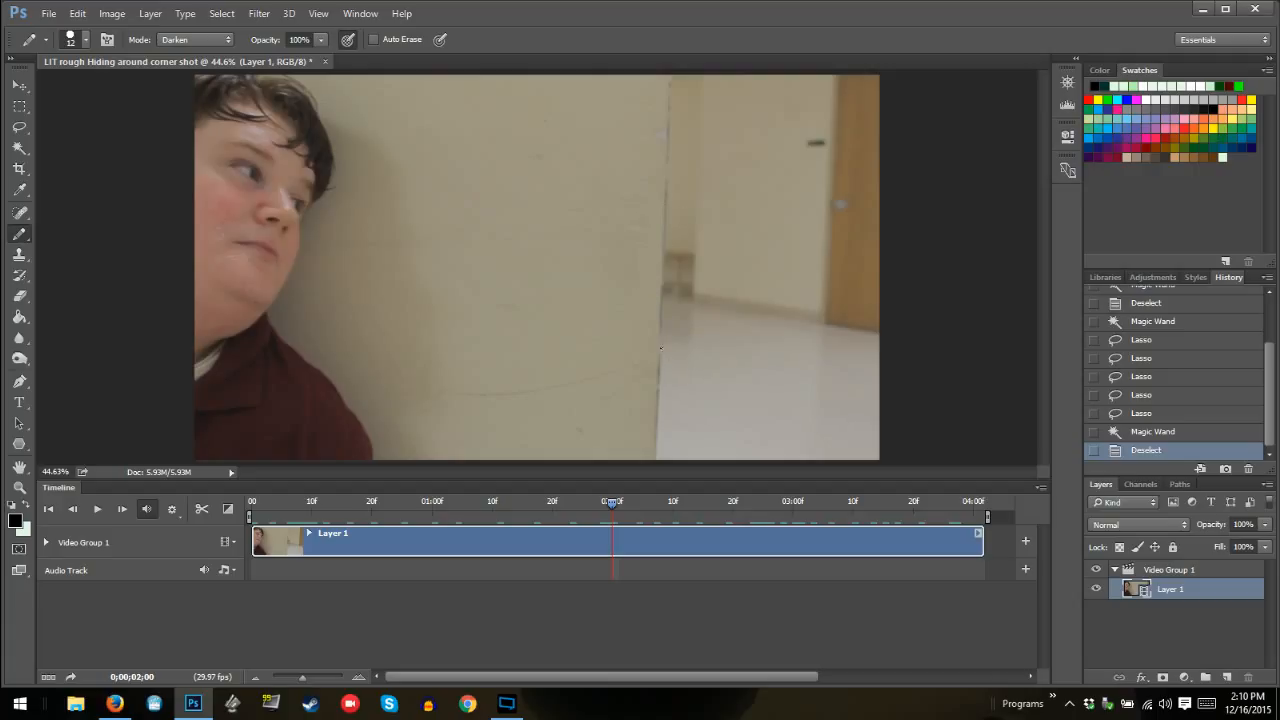
key(Left)
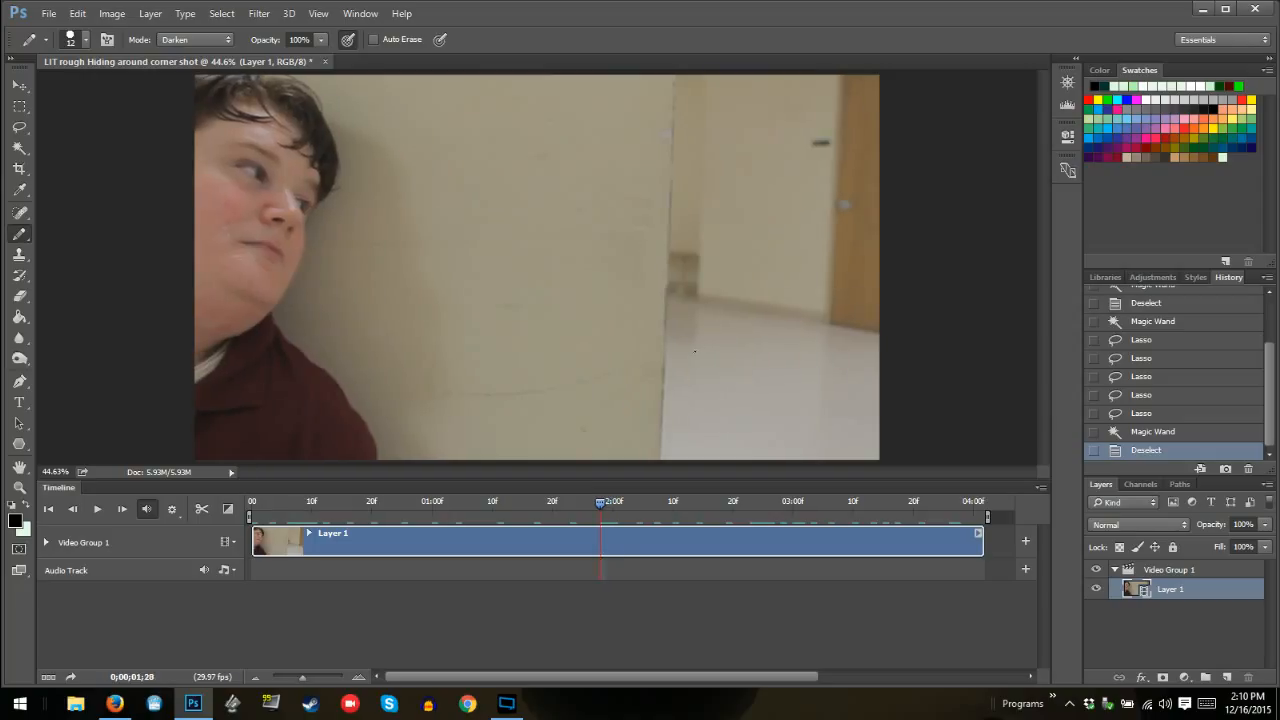
key(Right)
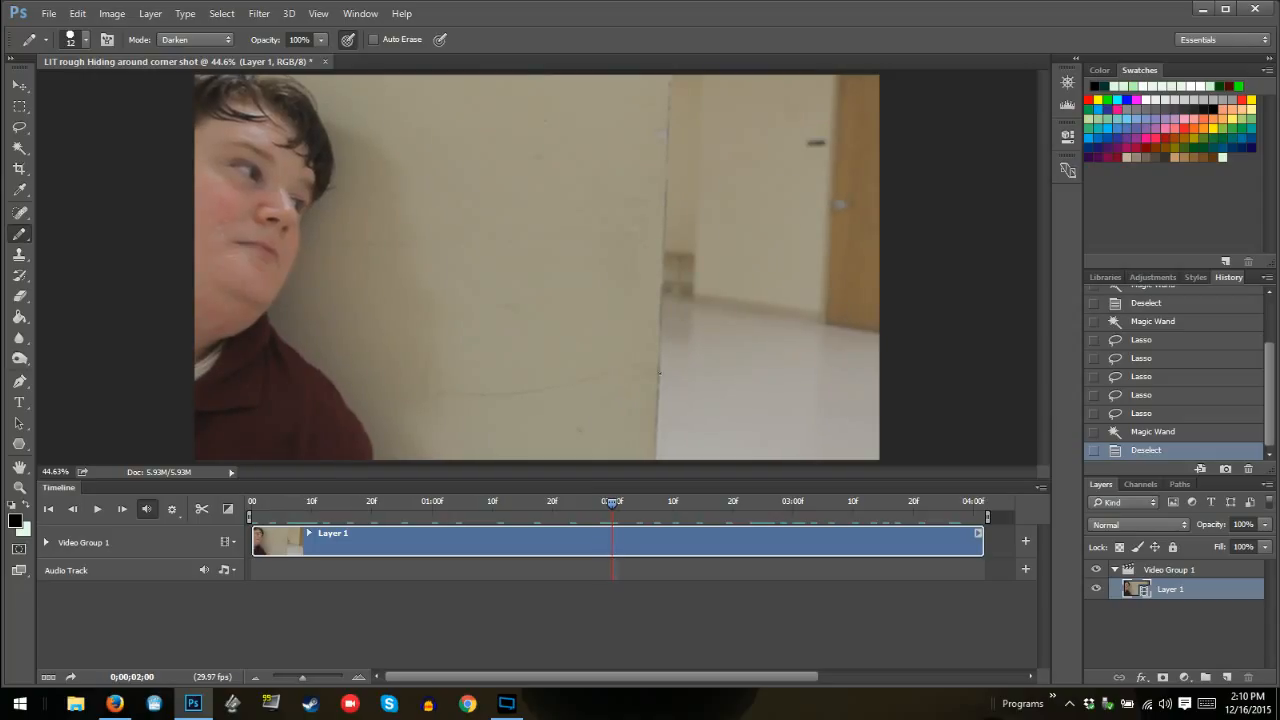
right_click(690, 357)
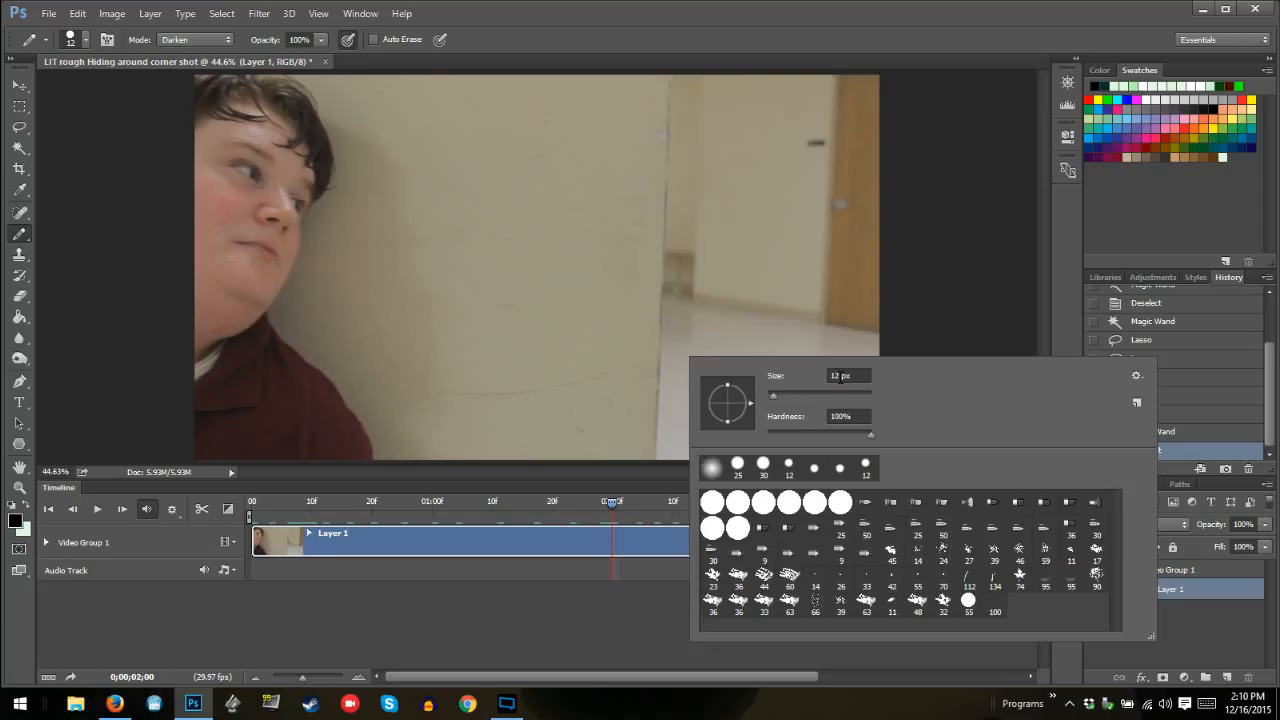
click(674, 355)
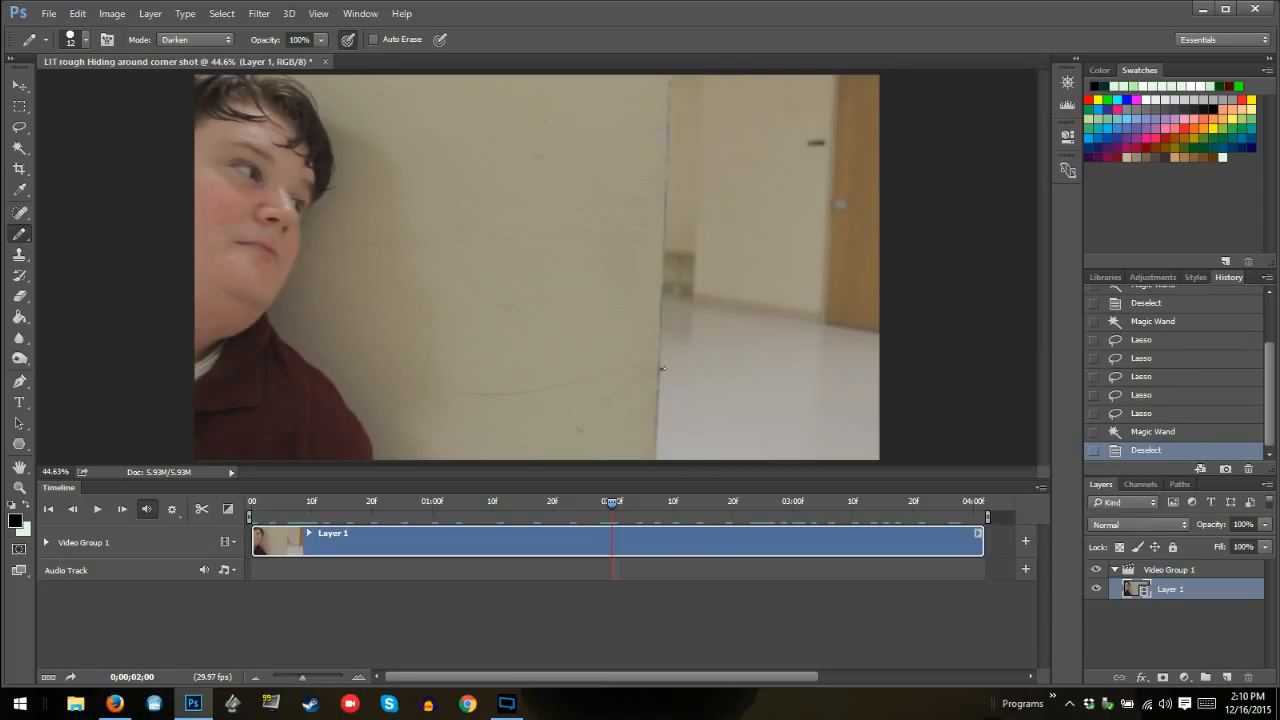
drag(661, 369, 703, 316)
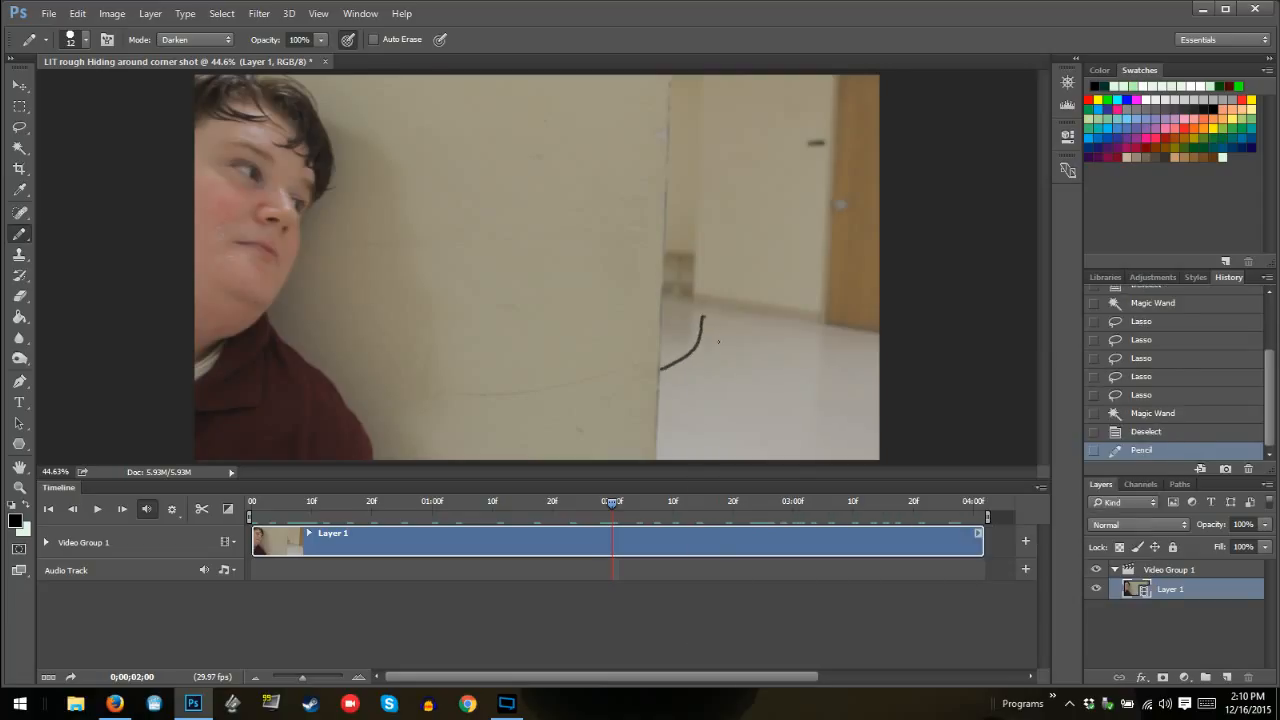
click(1140, 434)
Choose a 9 px pointed brush tip for the Pencil
right_click(669, 323)
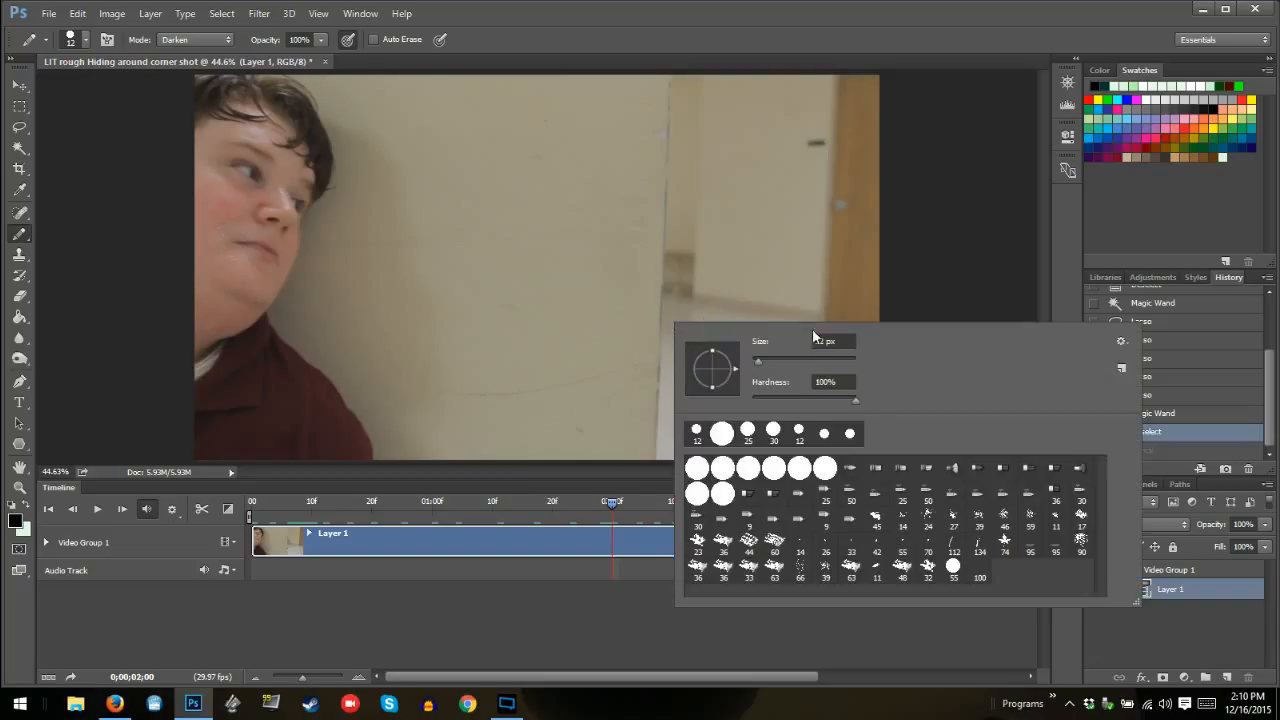
click(755, 521)
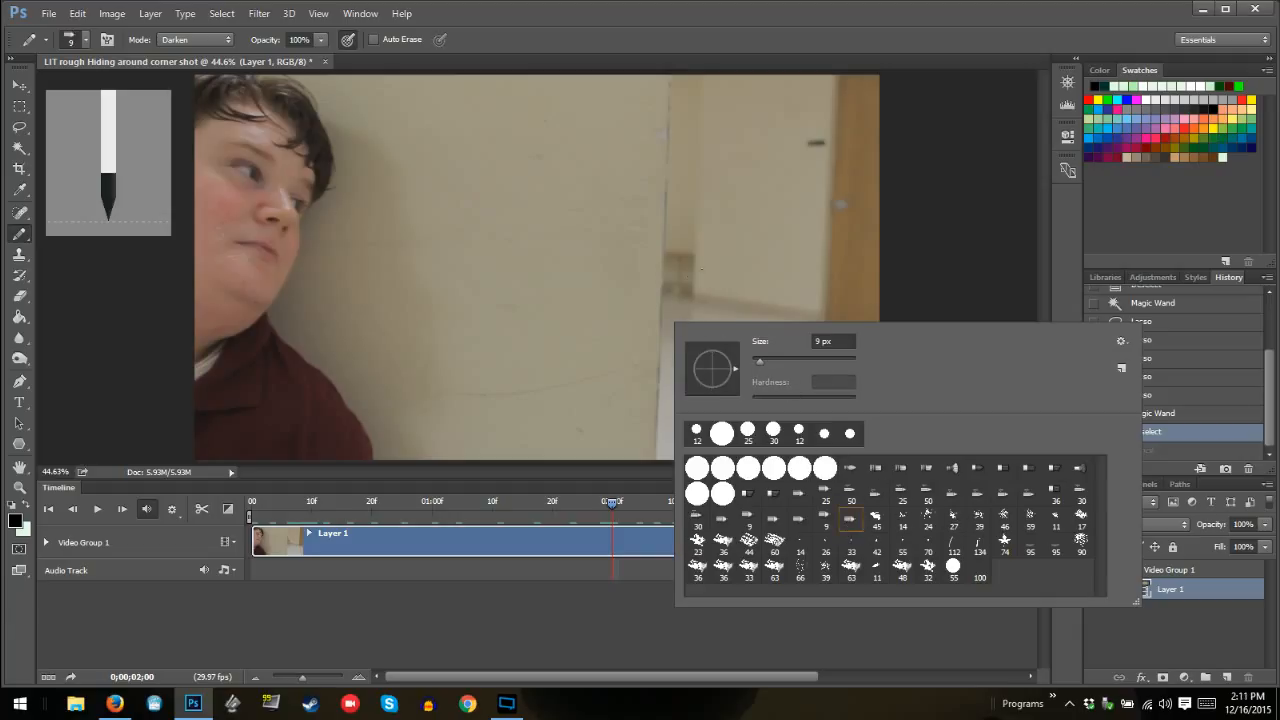
click(661, 371)
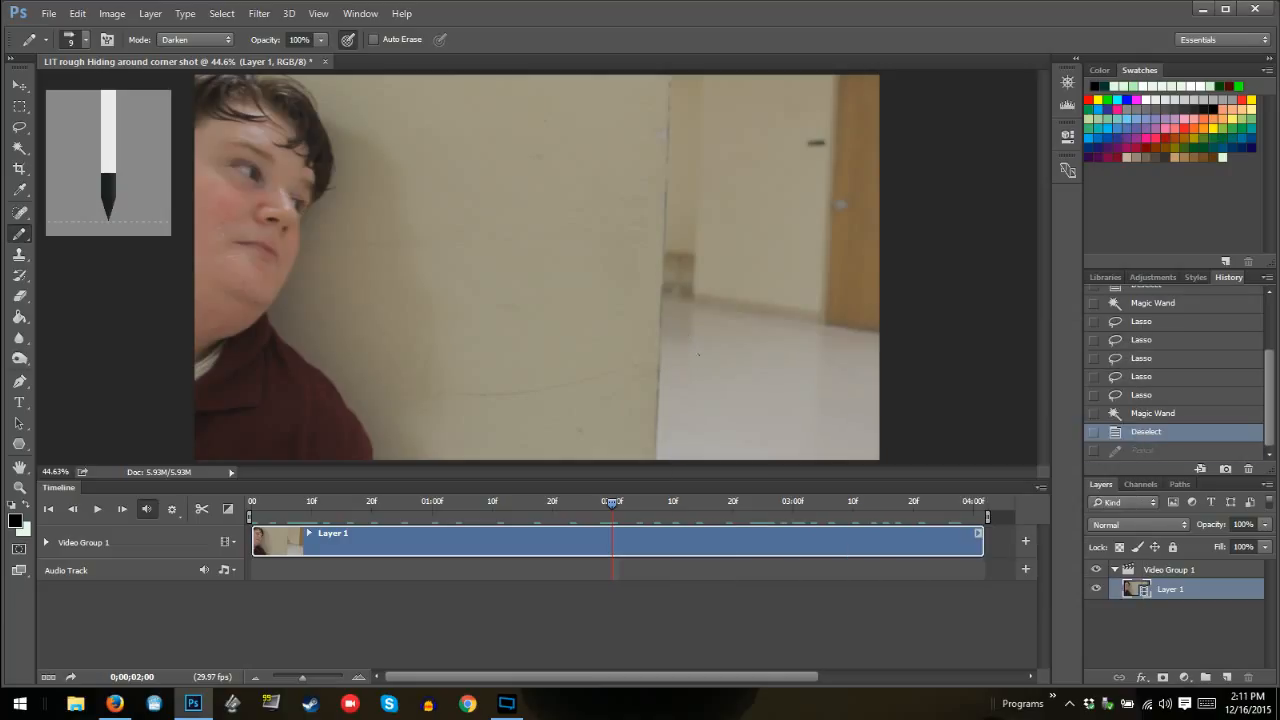
Try marking the floor beside the foreground wall's edge with the 9 px Pencil tip
key(ctrl+z)
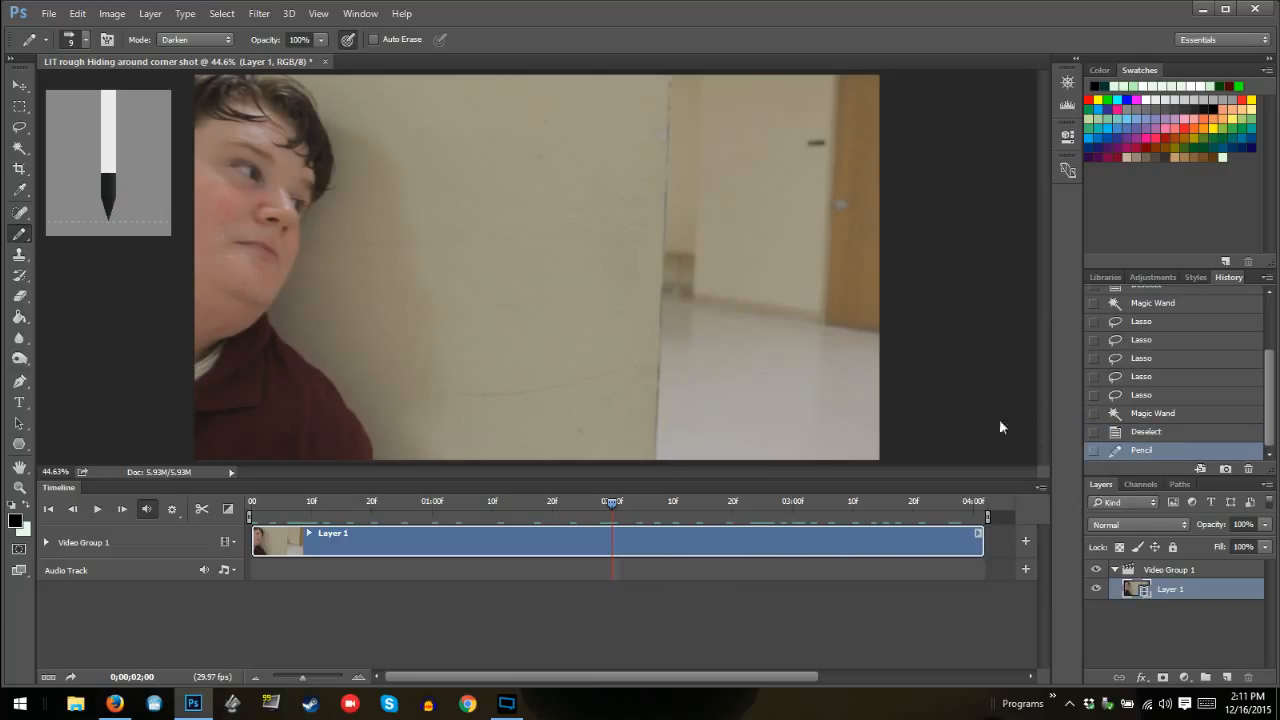
key(ctrl+z)
key(ctrl+z)
click(678, 346)
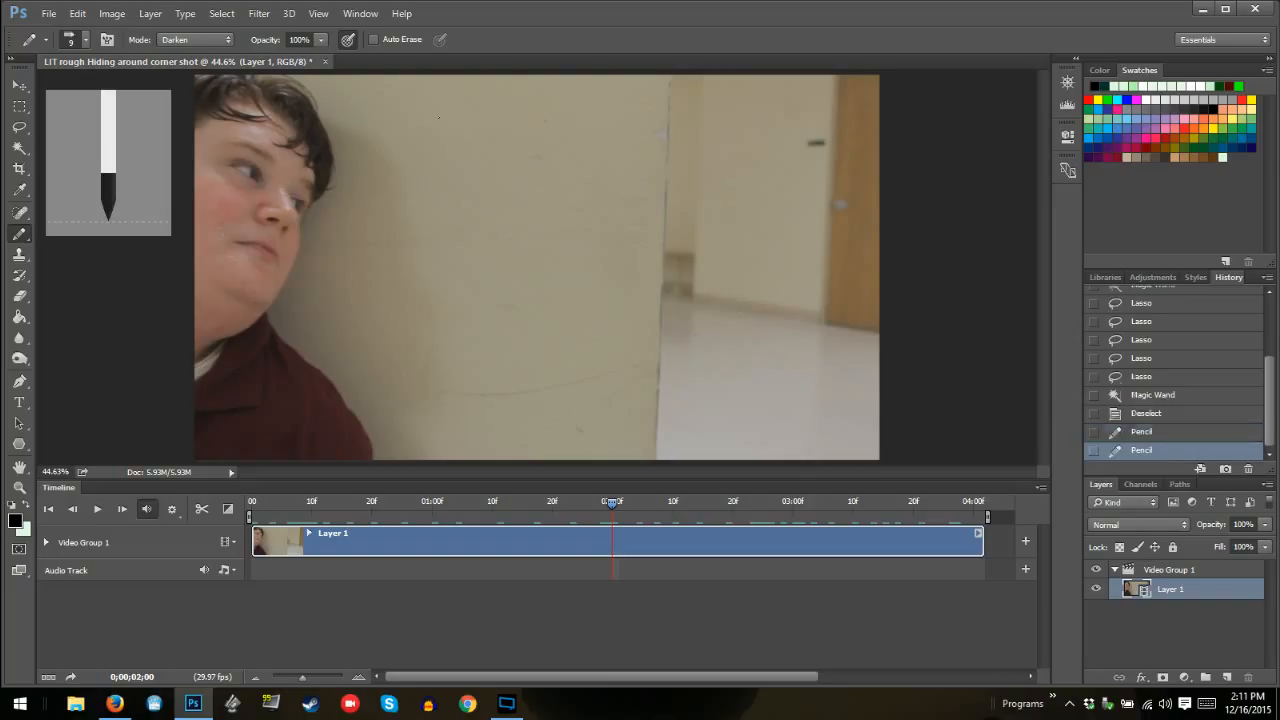
click(678, 346)
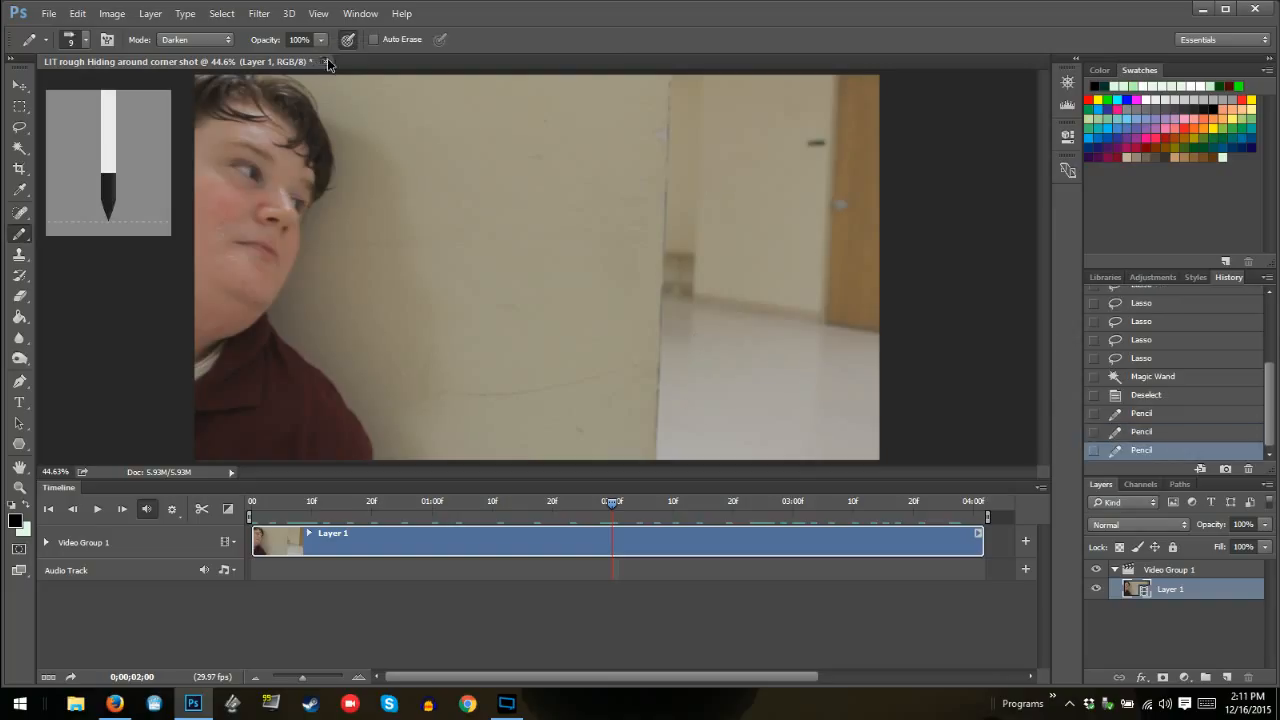
Close the document without saving changes and reopen the "LIT rough Hiding around corner shot" video
click(325, 61)
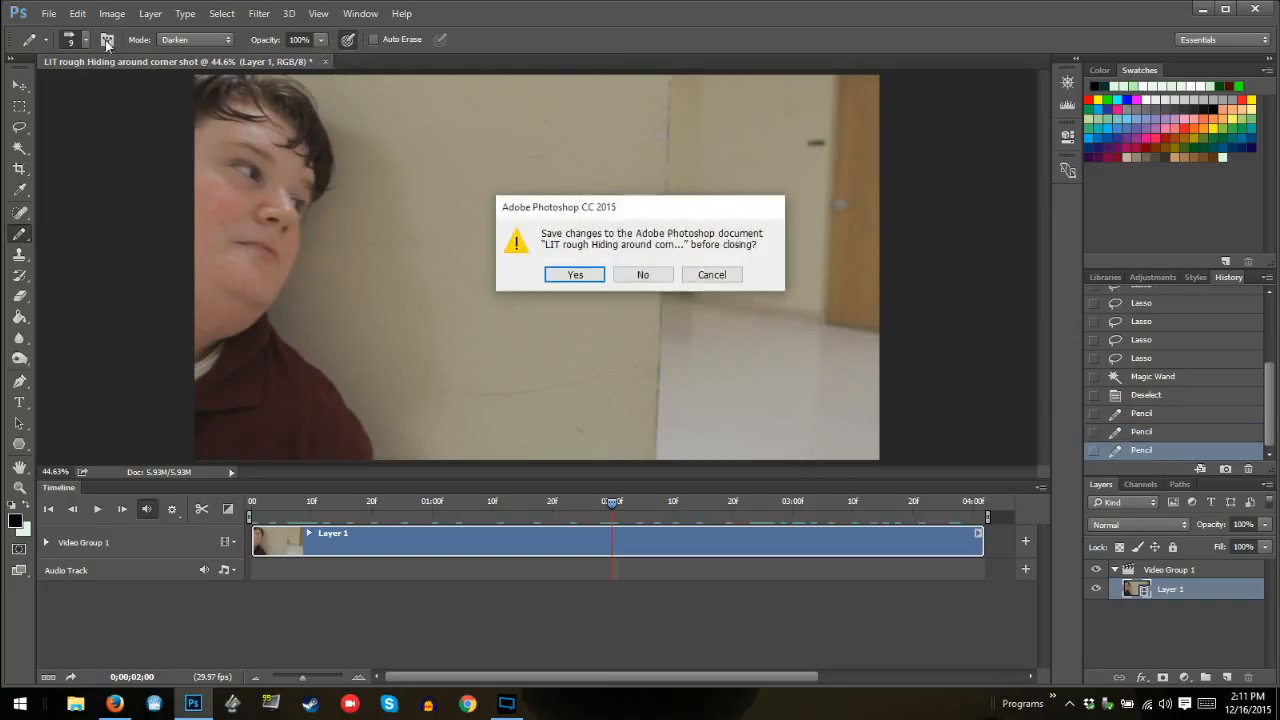
click(657, 281)
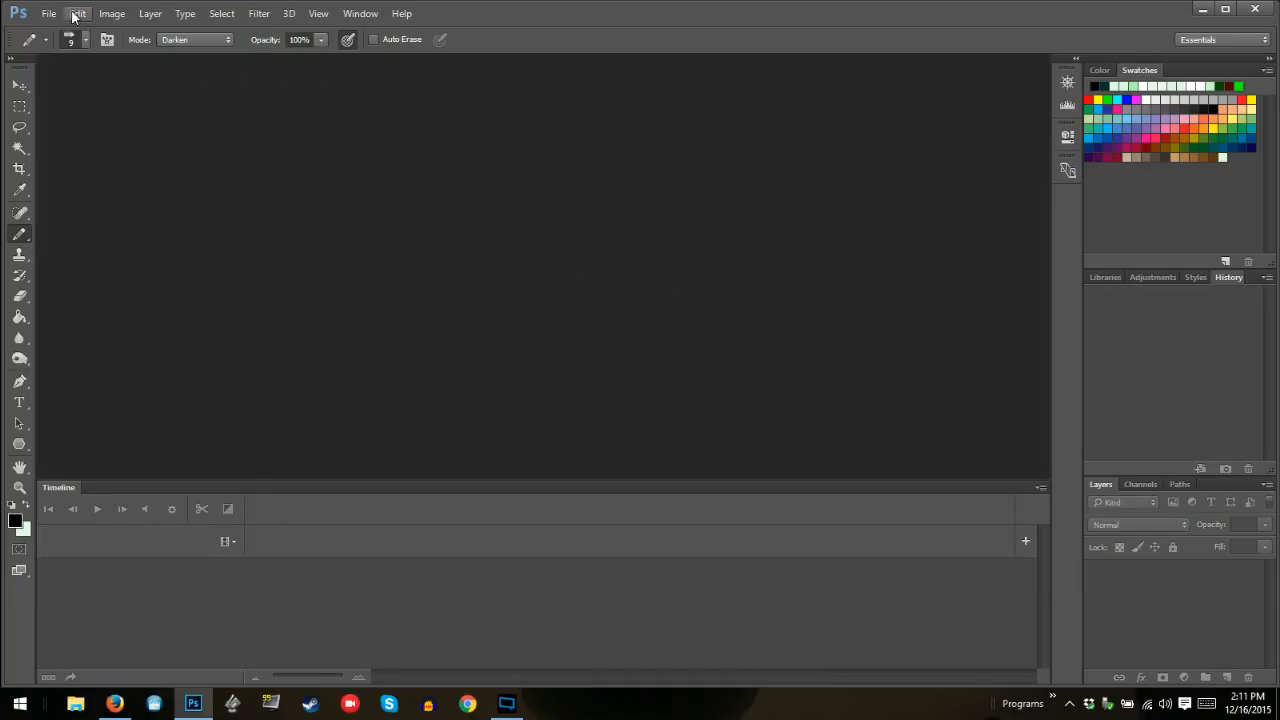
click(48, 13)
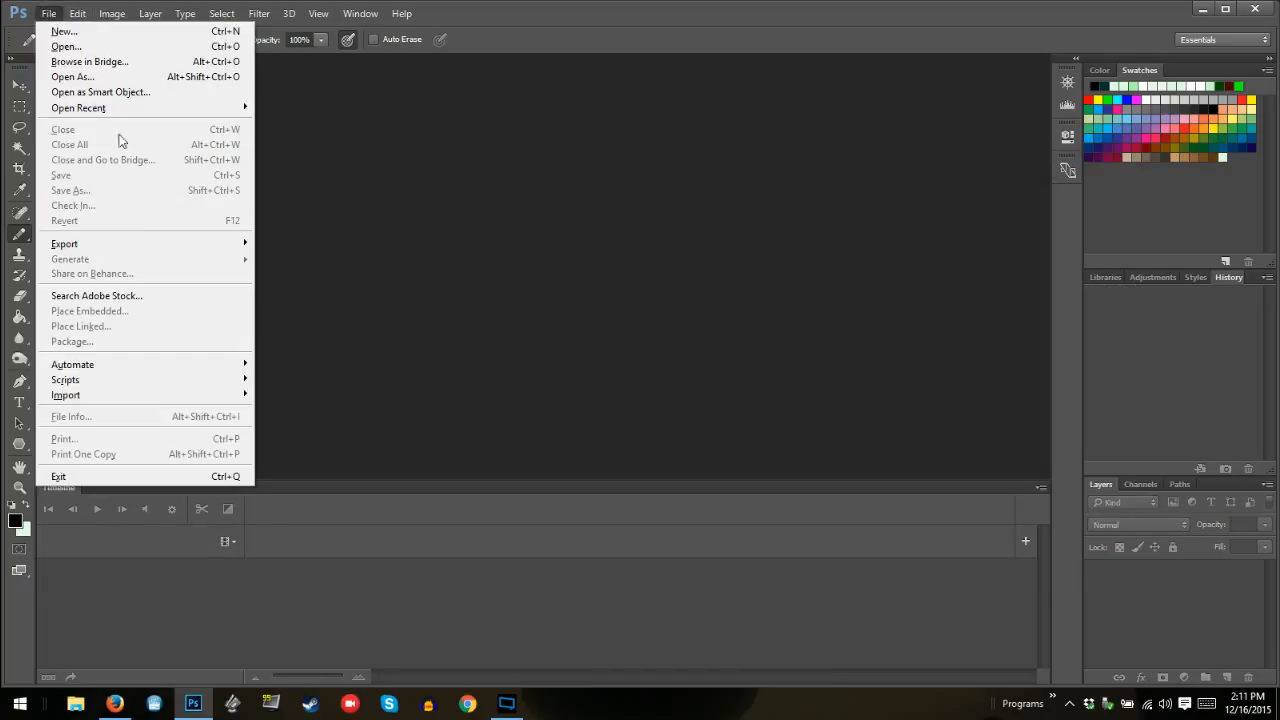
click(143, 46)
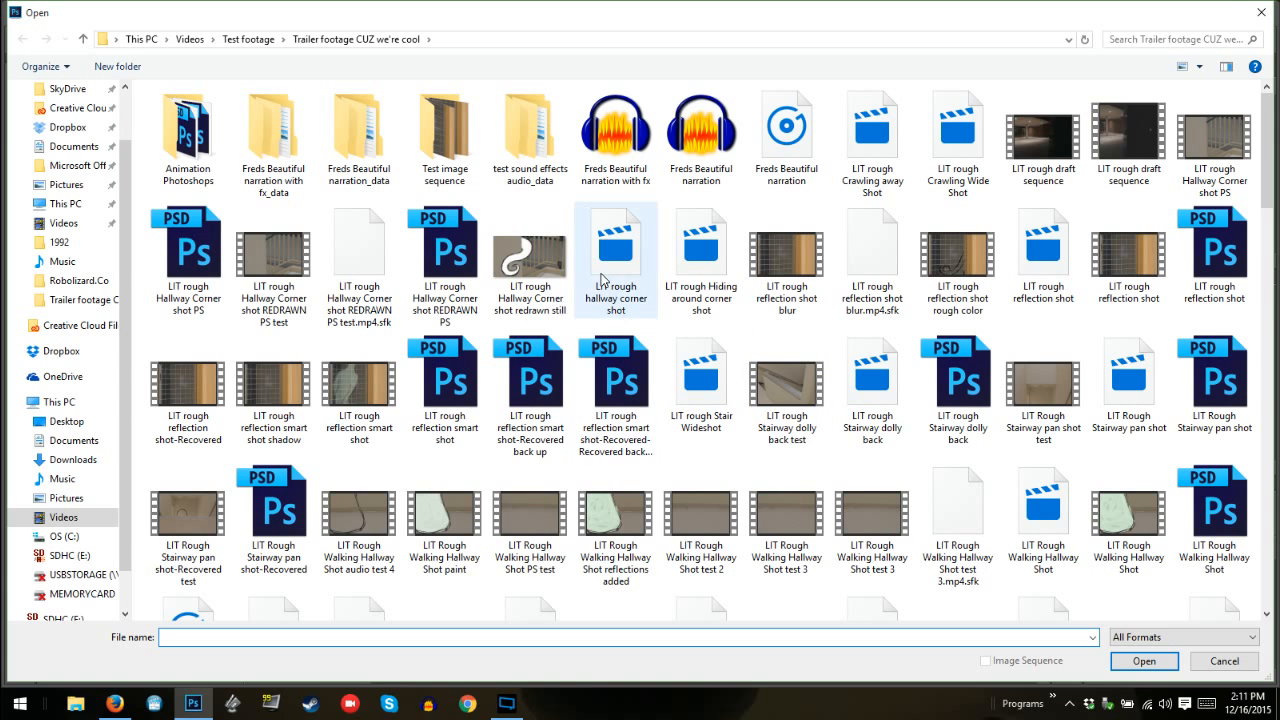
click(705, 263)
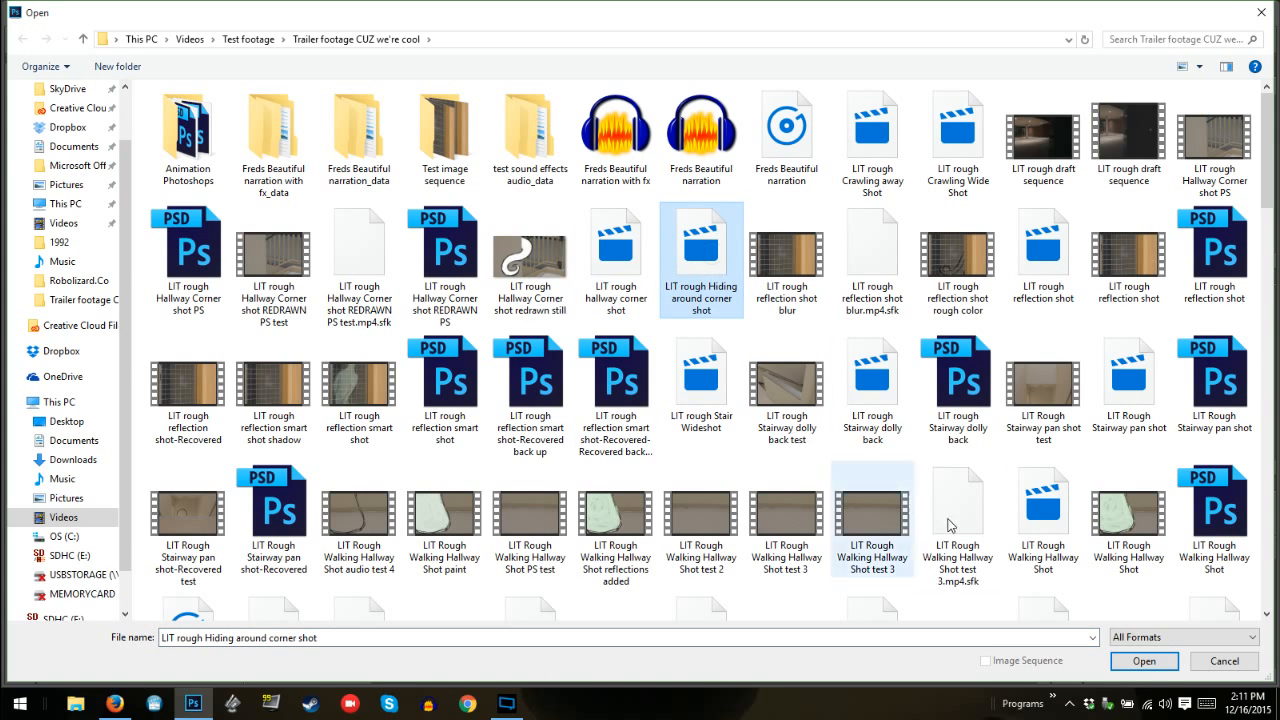
click(1124, 659)
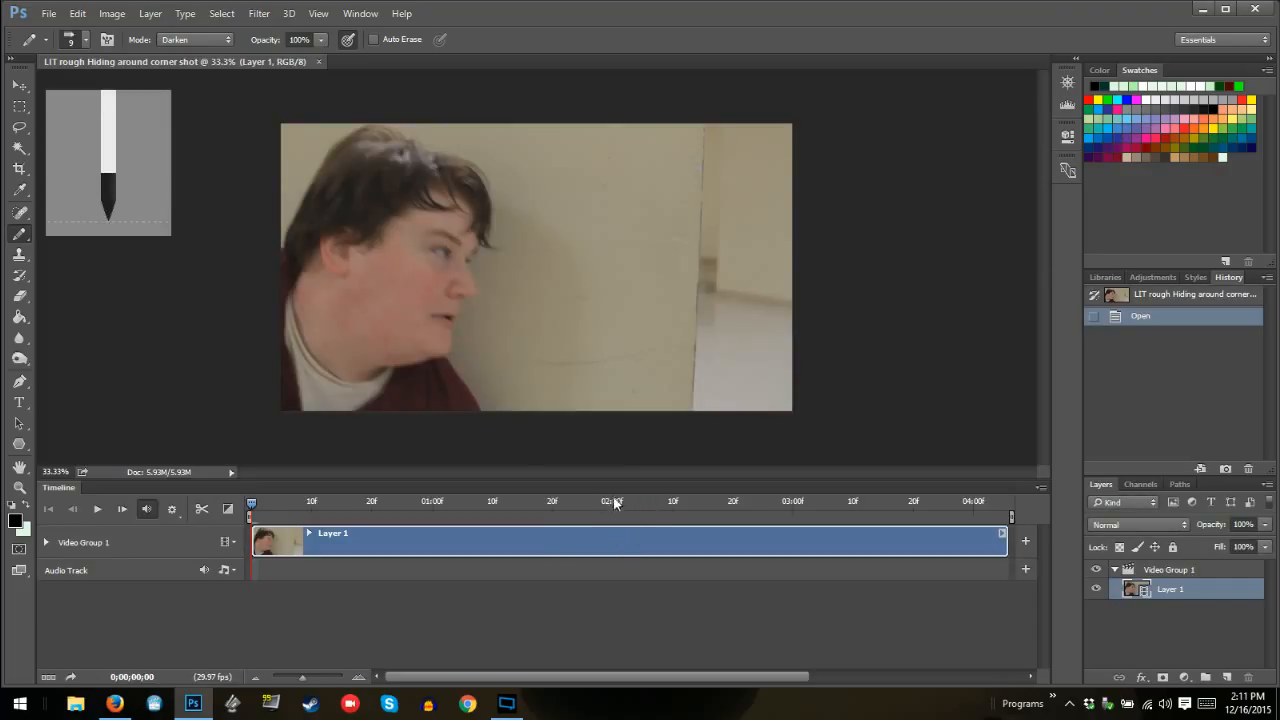
Move the playhead to 0;00;02;00 and test the Pencil on the floor beside the wall's edge
click(612, 501)
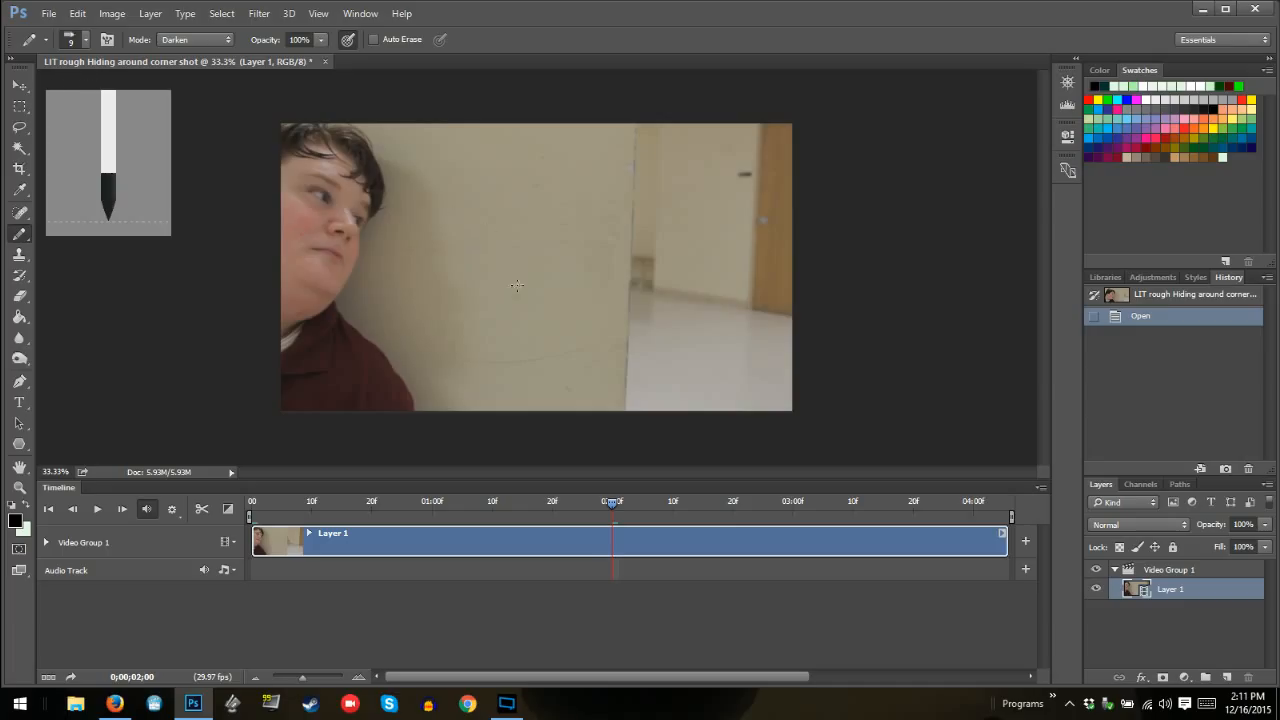
click(651, 320)
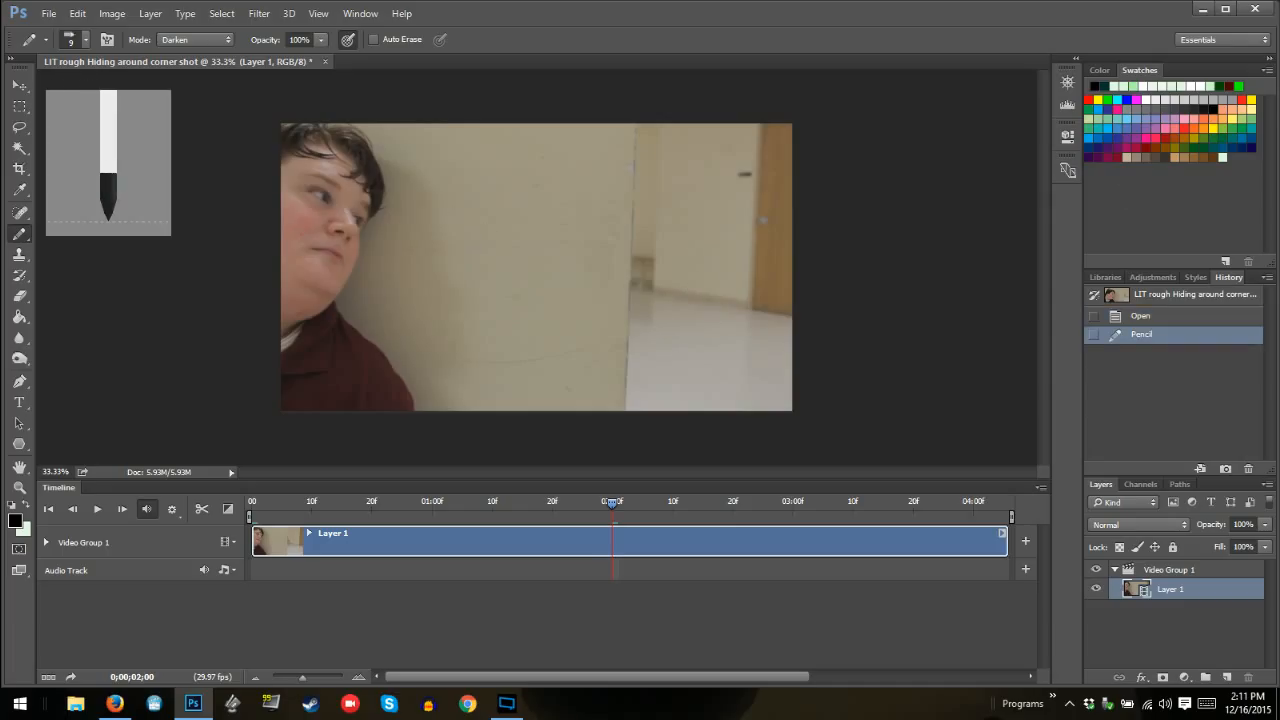
Quit Photoshop without saving the video document and relaunch it from the desktop
click(1255, 9)
click(647, 279)
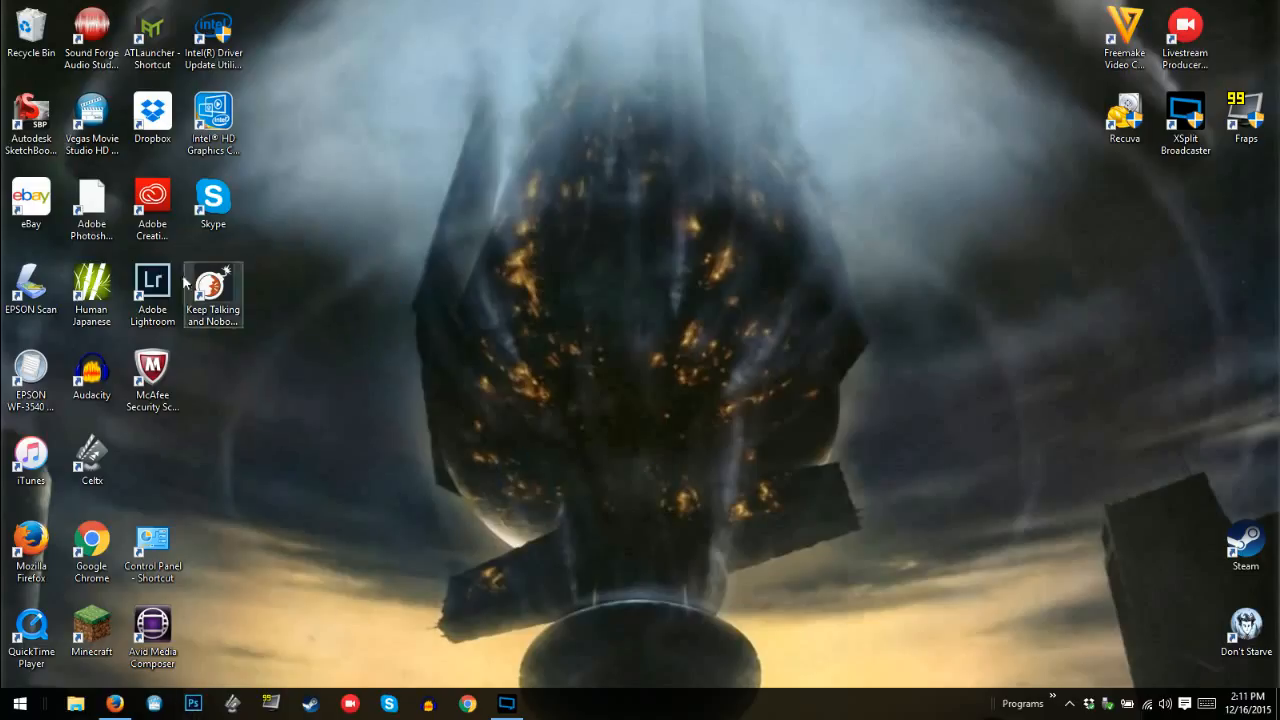
double_click(239, 321)
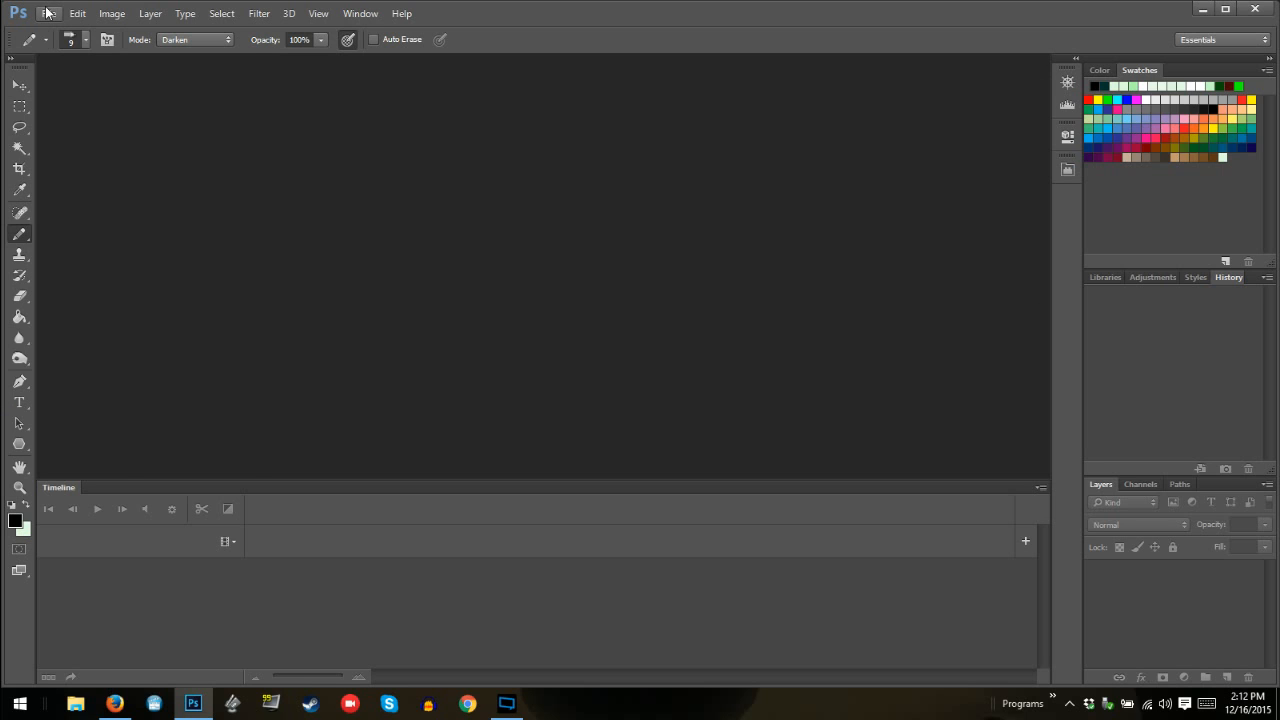
Open the "LIT rough Hiding around corner shot" video from the trailer footage folder
click(46, 13)
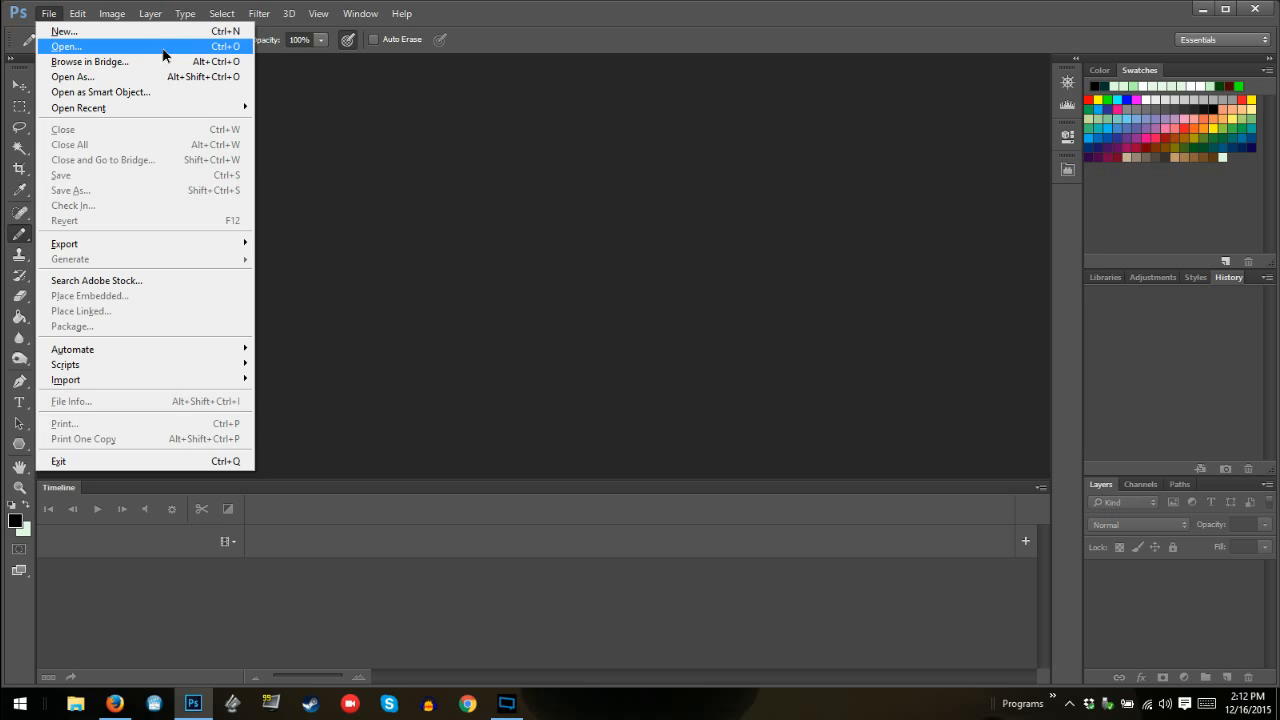
click(162, 47)
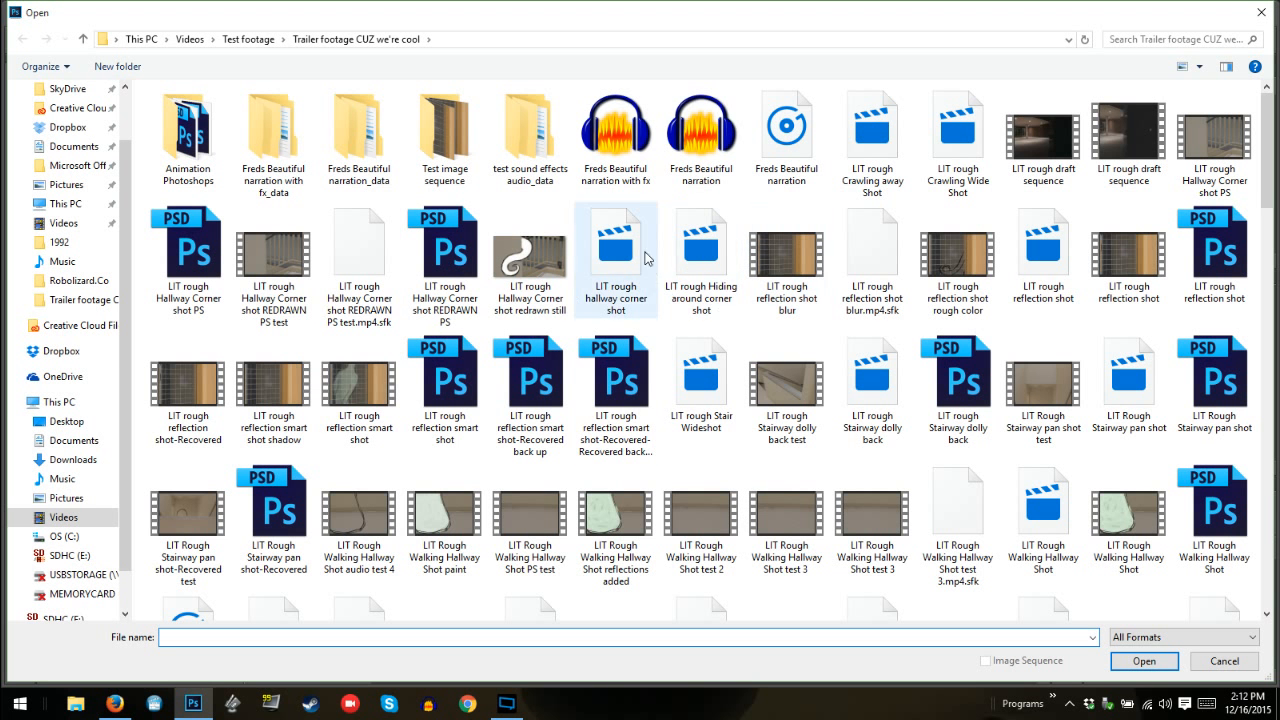
click(701, 255)
click(1144, 661)
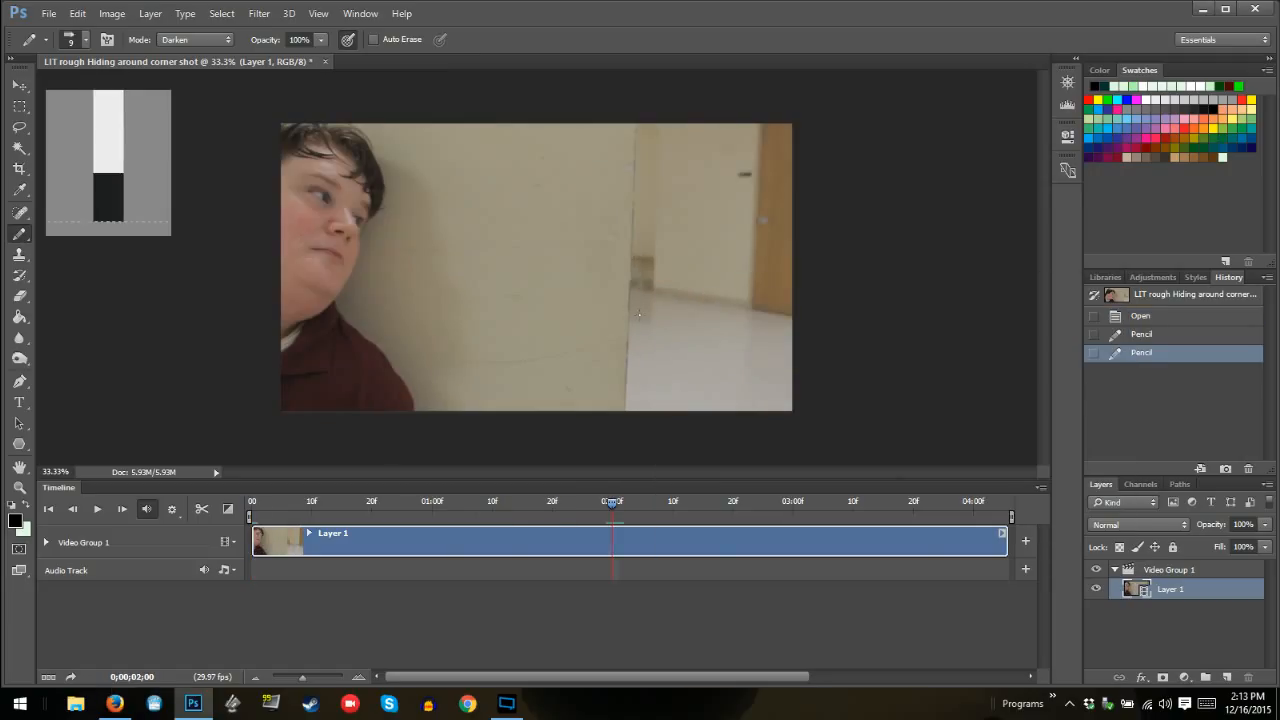
Test the Pencil beside the wall's edge, enlarge its tip to 102 px, and revert the document to its opened state
drag(638, 315, 647, 322)
click(669, 261)
right_click(662, 270)
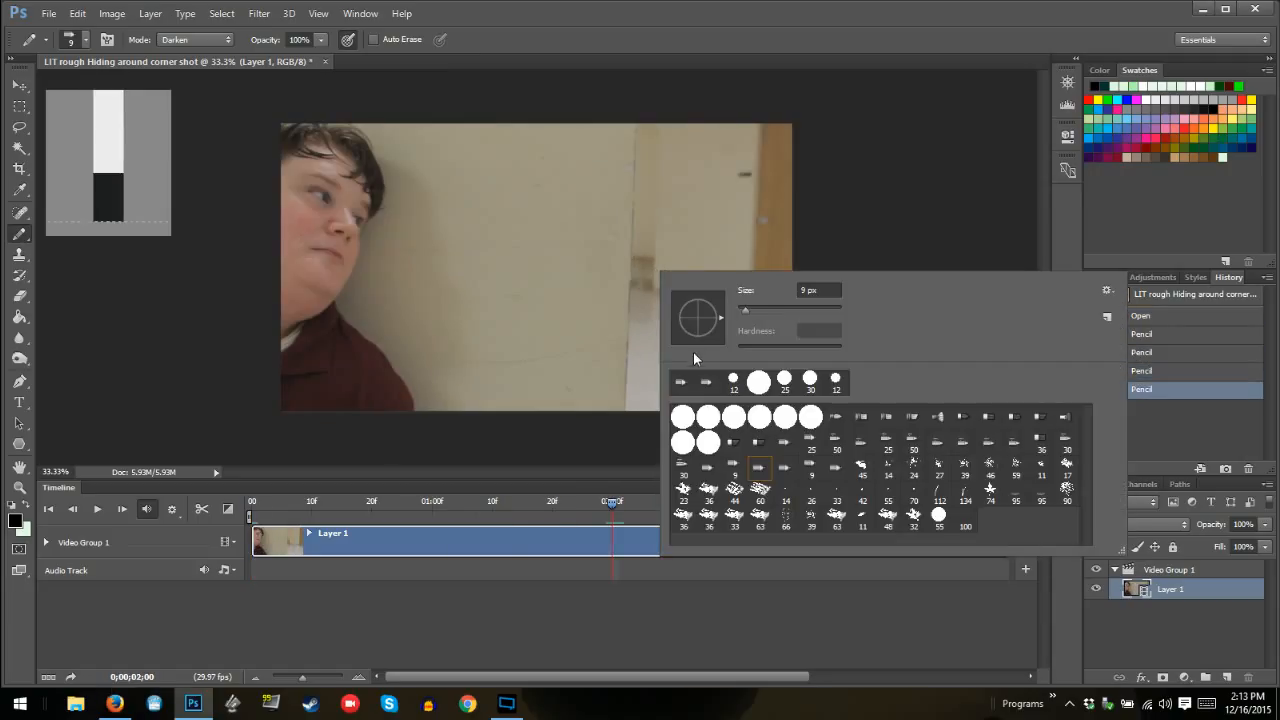
double_click(818, 290)
text(102)
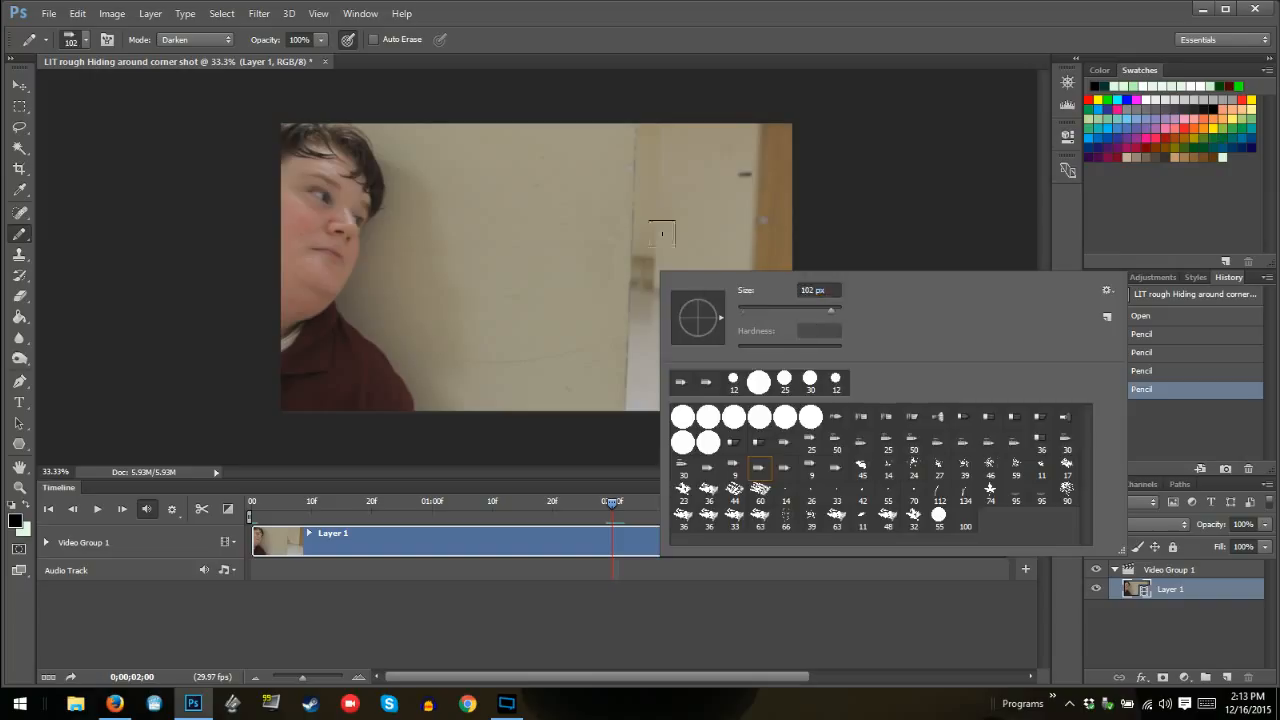
key(Return)
click(1140, 316)
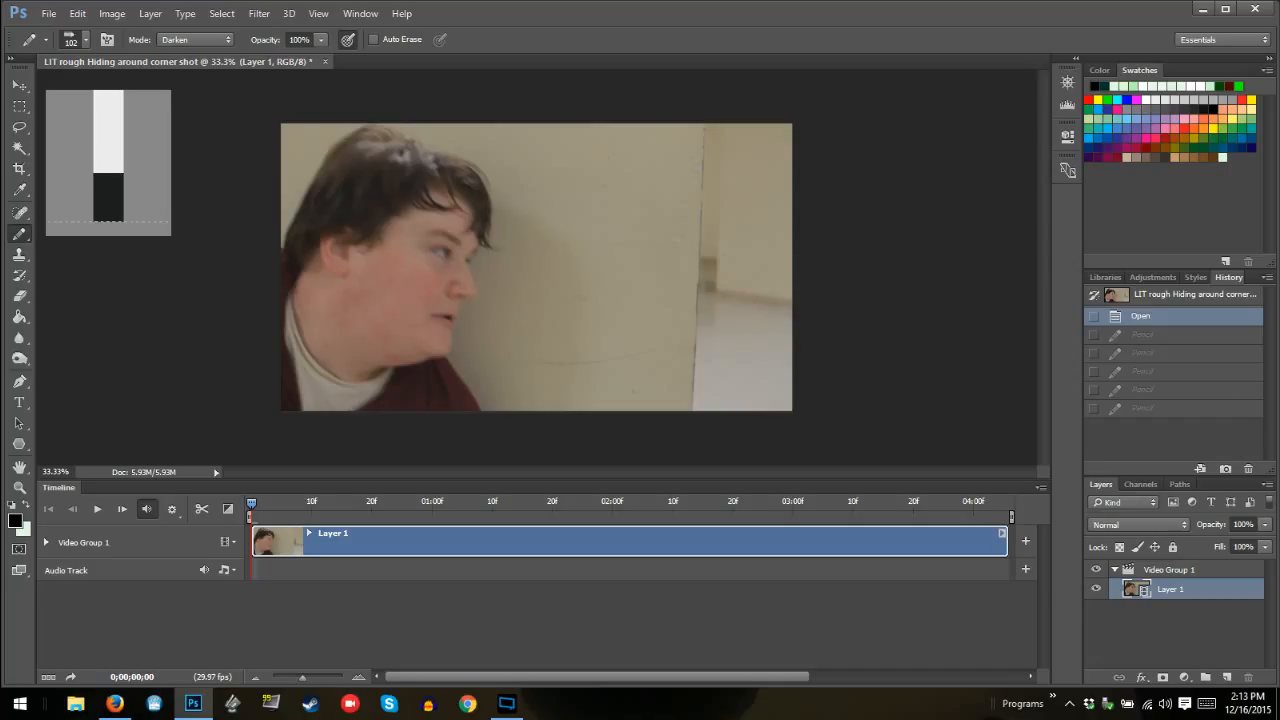
Move the playhead to 0;00;02;00 and reduce the Pencil size to 38 px
key(alt+Tab)
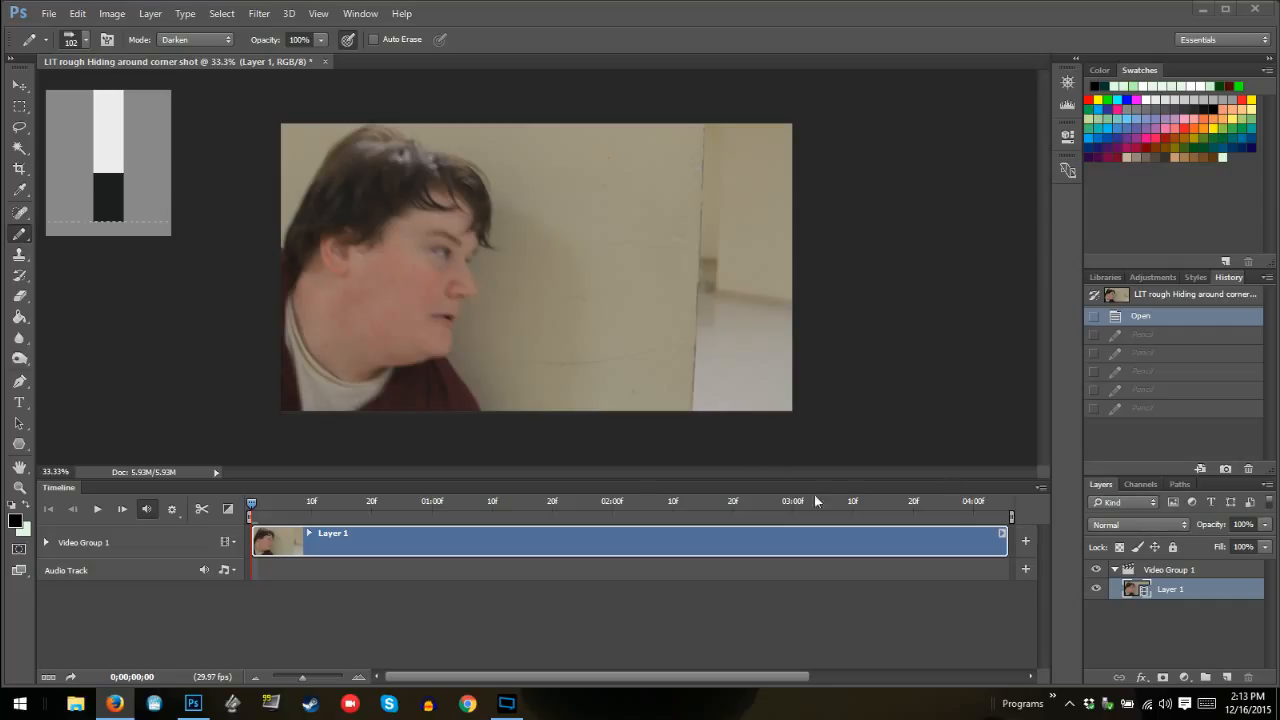
click(609, 504)
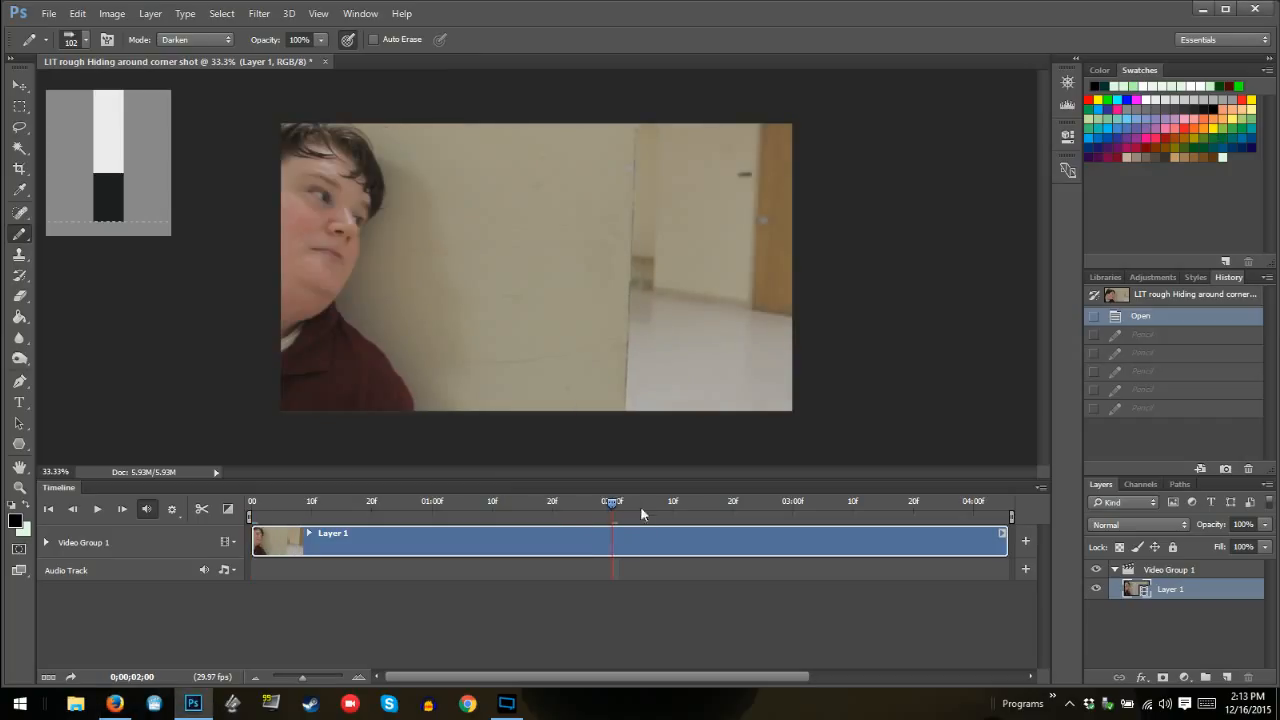
right_click(645, 260)
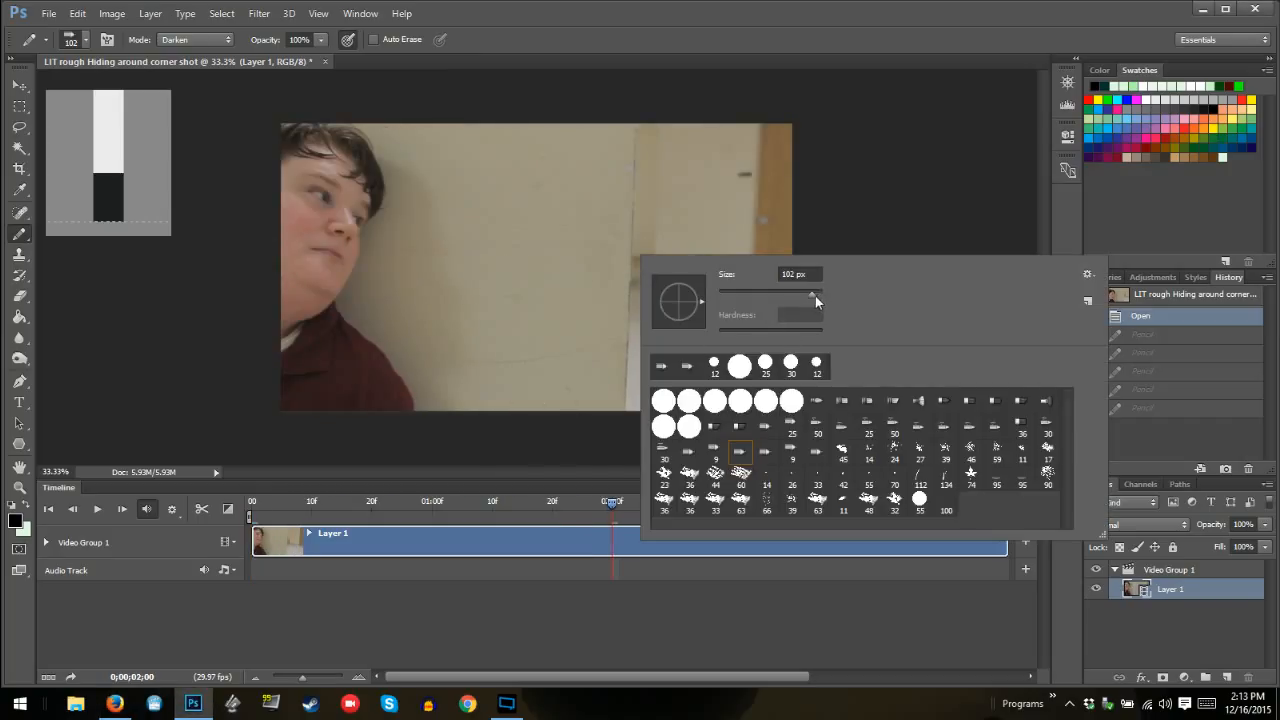
drag(812, 293, 767, 296)
key(Return)
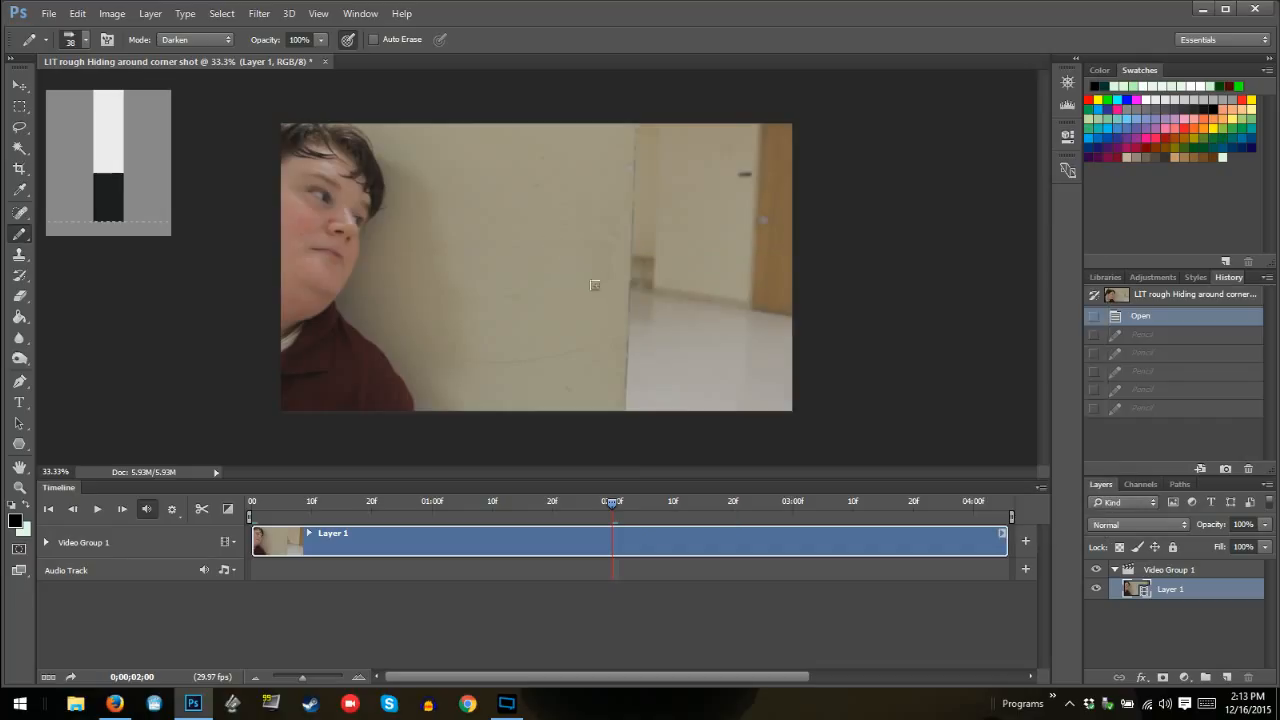
Try the 38 px Pencil on the wall and around its edge, and quit Photoshop without saving the marks
click(594, 285)
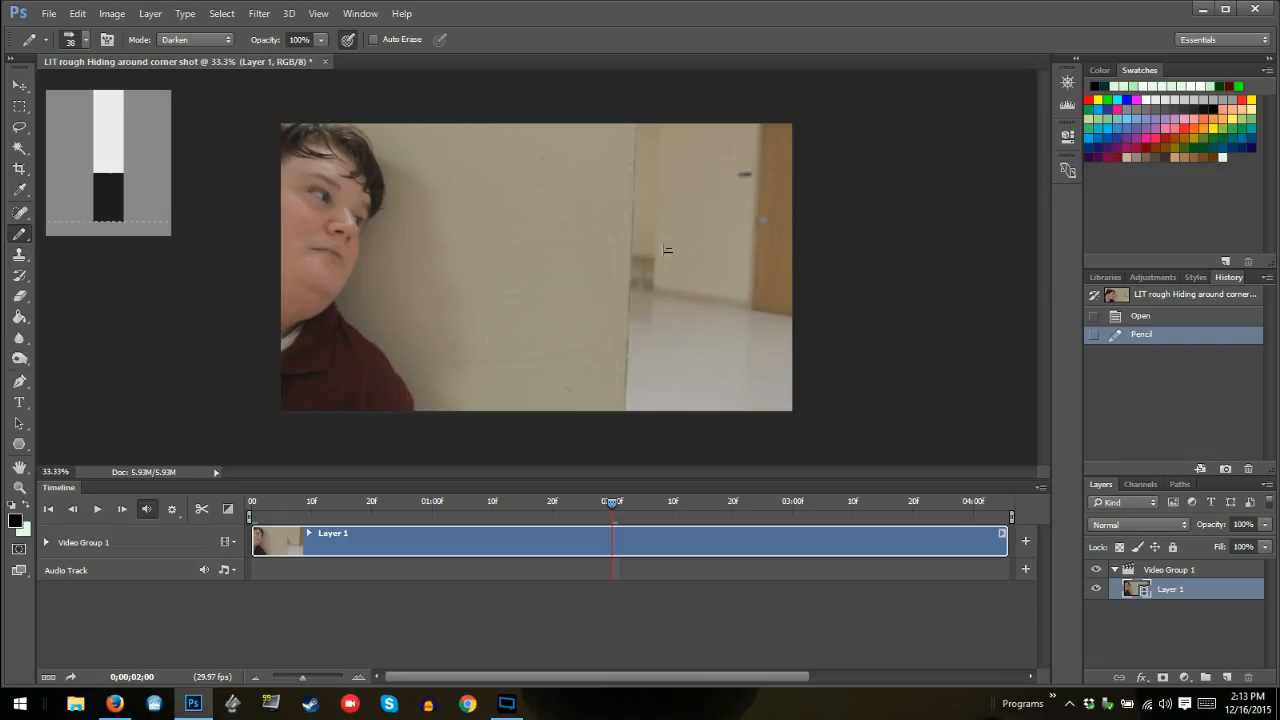
mouse_move(643, 232)
mouse_down()
mouse_move(670, 318)
mouse_move(614, 277)
mouse_up()
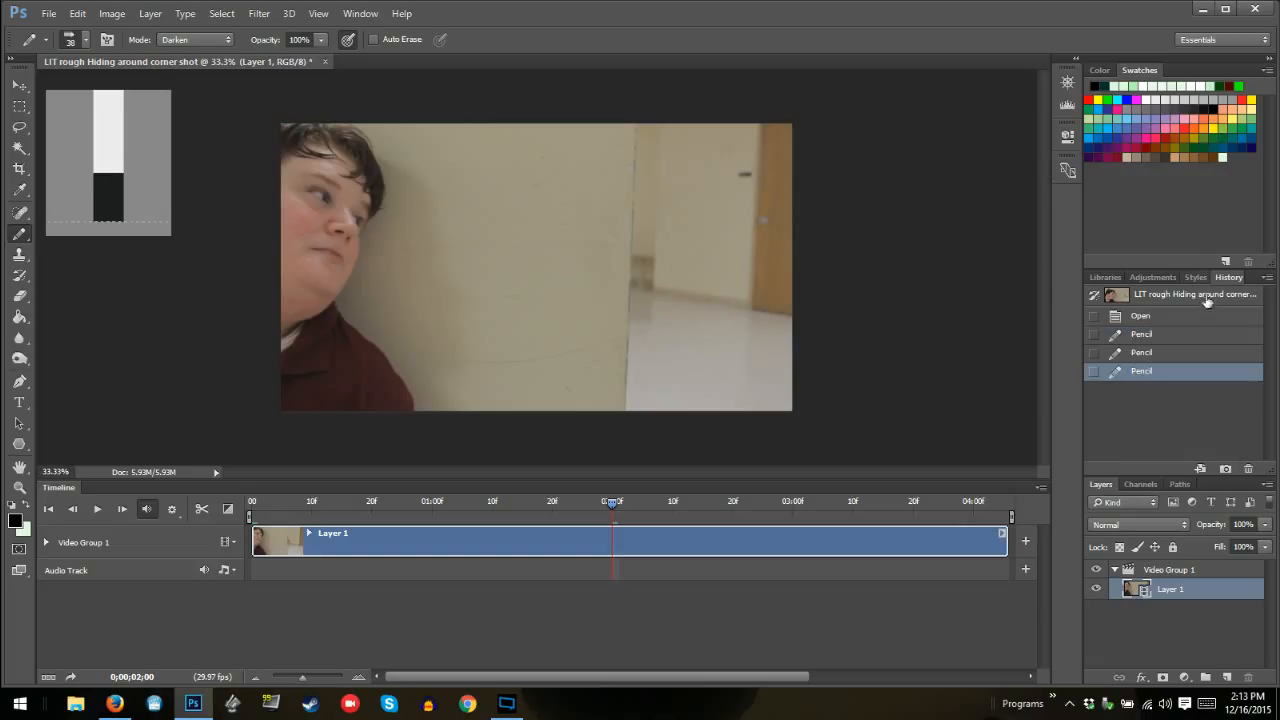
click(1178, 317)
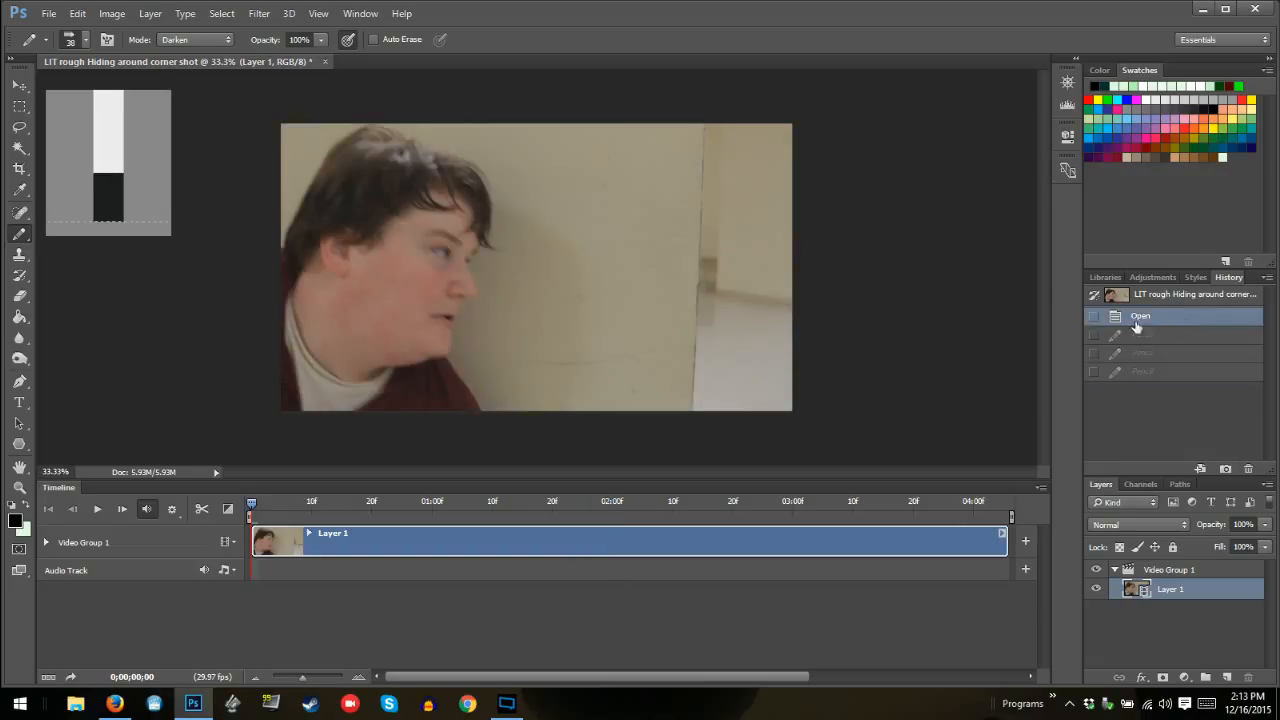
click(1252, 9)
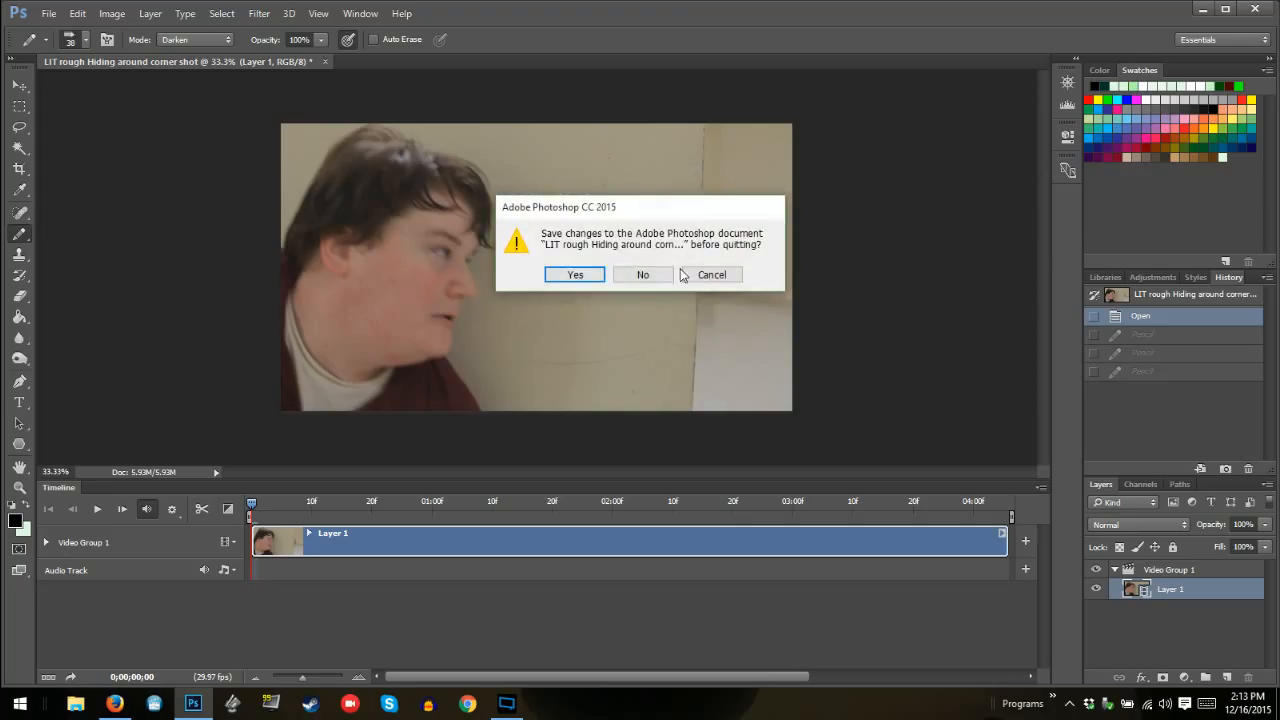
click(652, 275)
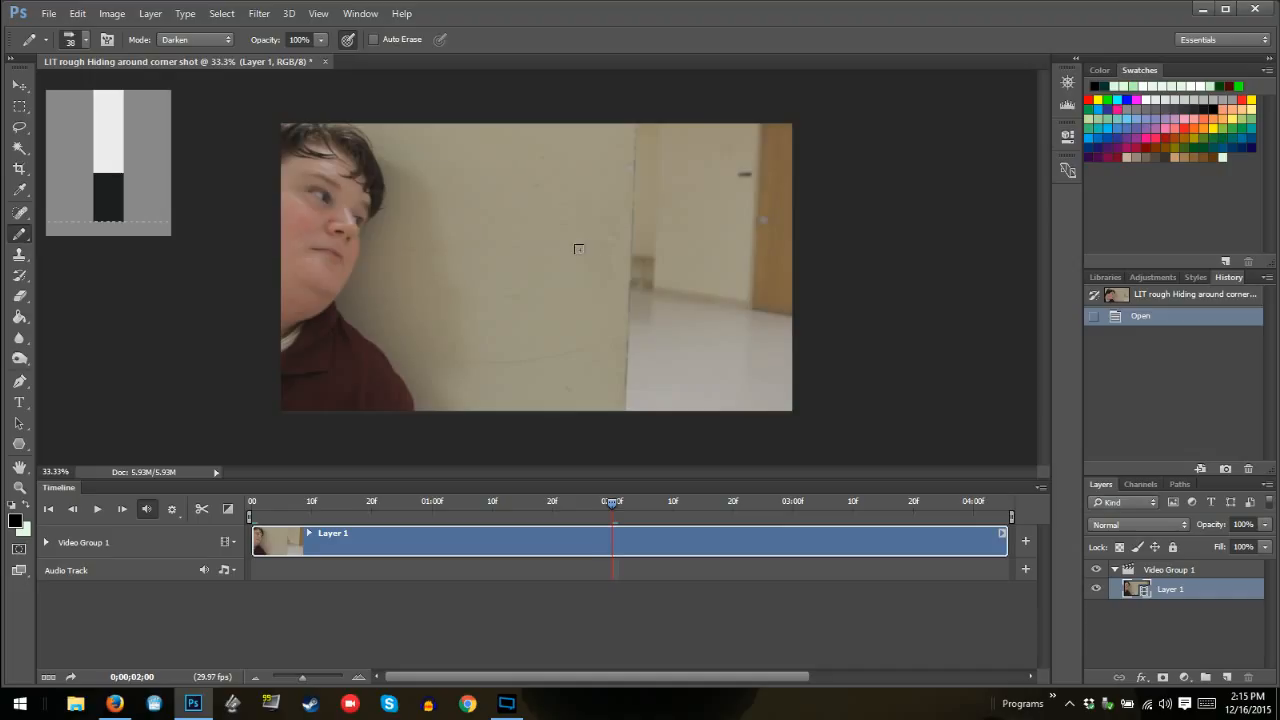
Test the Pencil on the wall, revert the mark, and change the Pencil's blending mode to Normal
click(578, 248)
click(1142, 317)
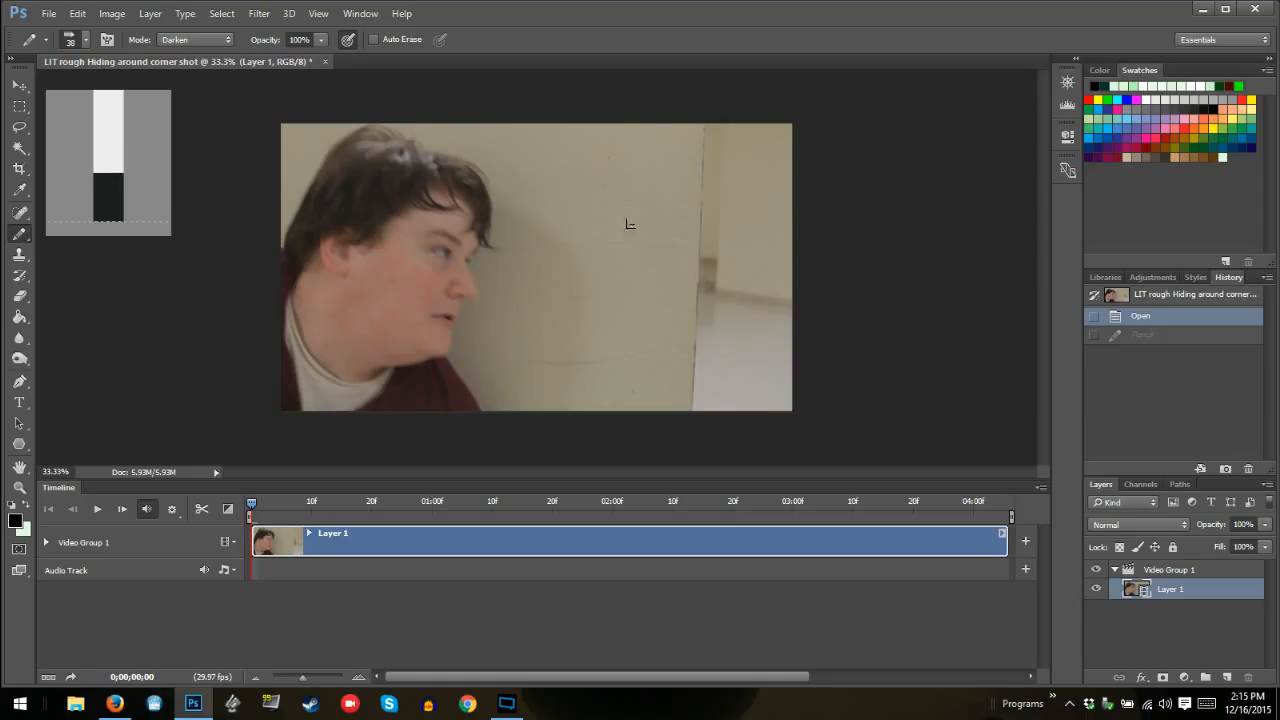
click(222, 39)
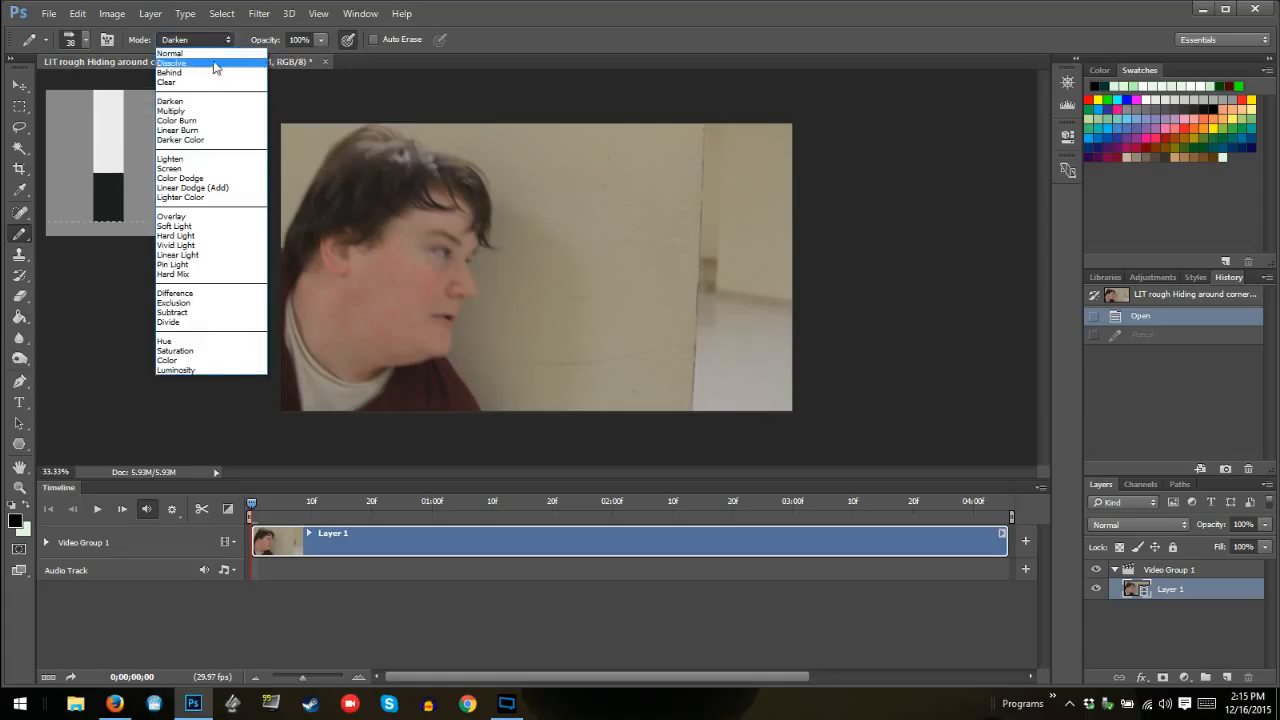
click(219, 55)
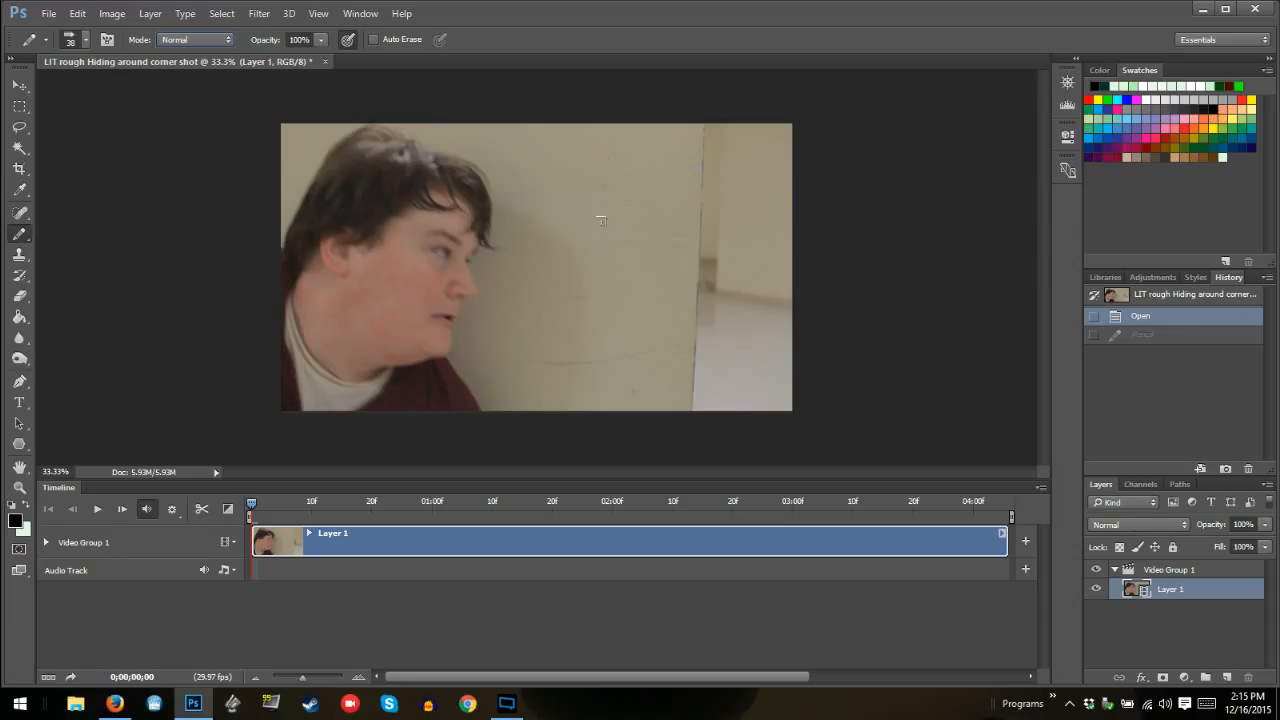
key(ctrl+z)
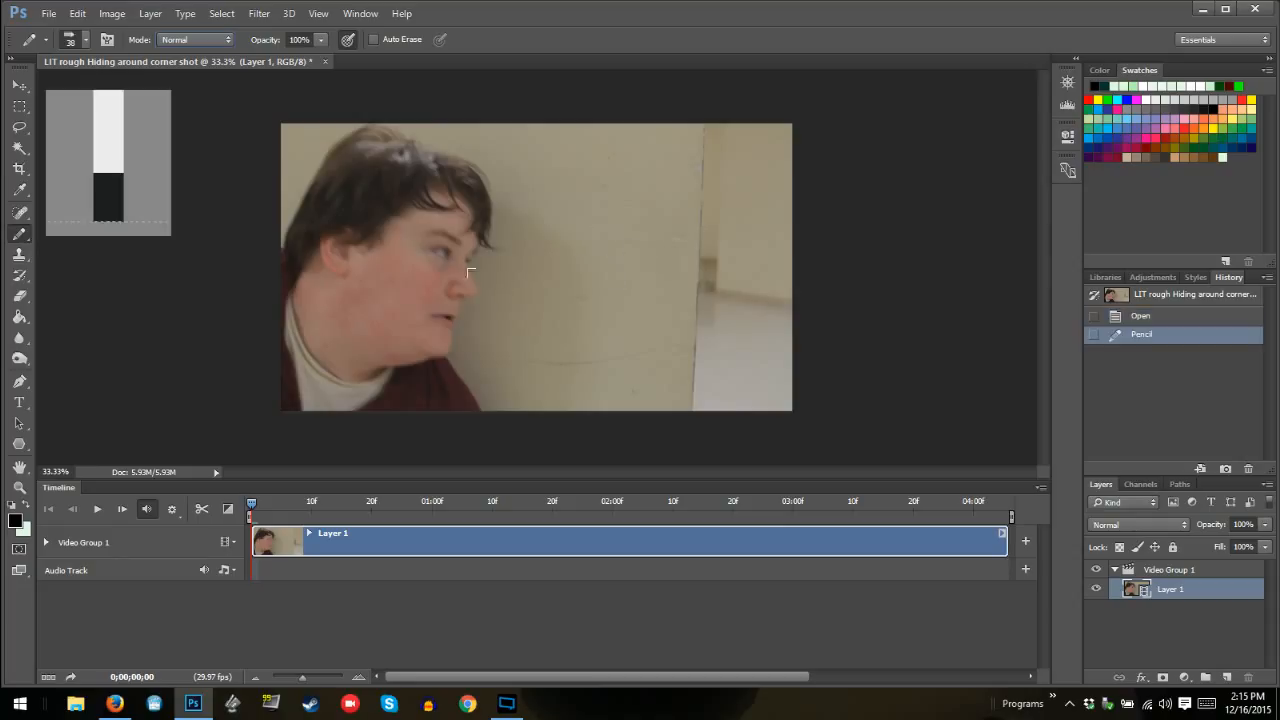
Swap the foreground and background colours, test the Pencil on the wall, and revert to the opened state
click(27, 507)
click(647, 260)
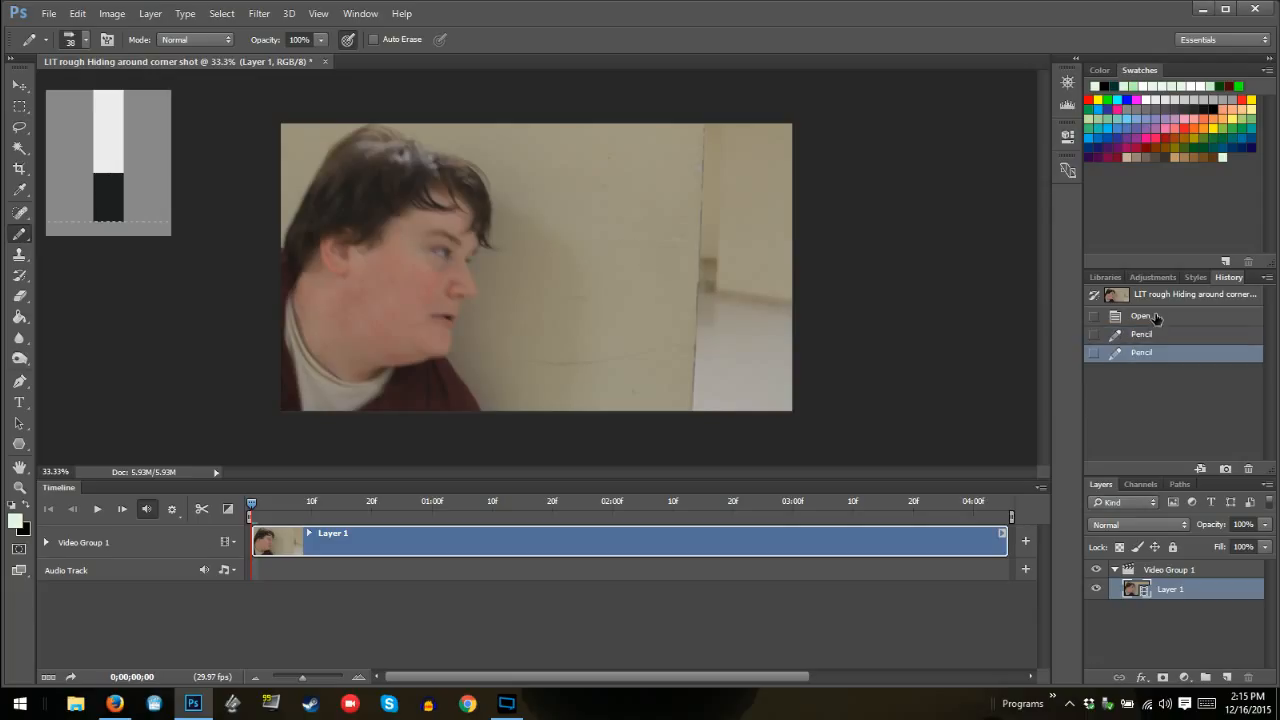
click(1150, 316)
Try a flat bristle tip for the Pencil with a short stroke on the wall and undo the stroke
right_click(509, 248)
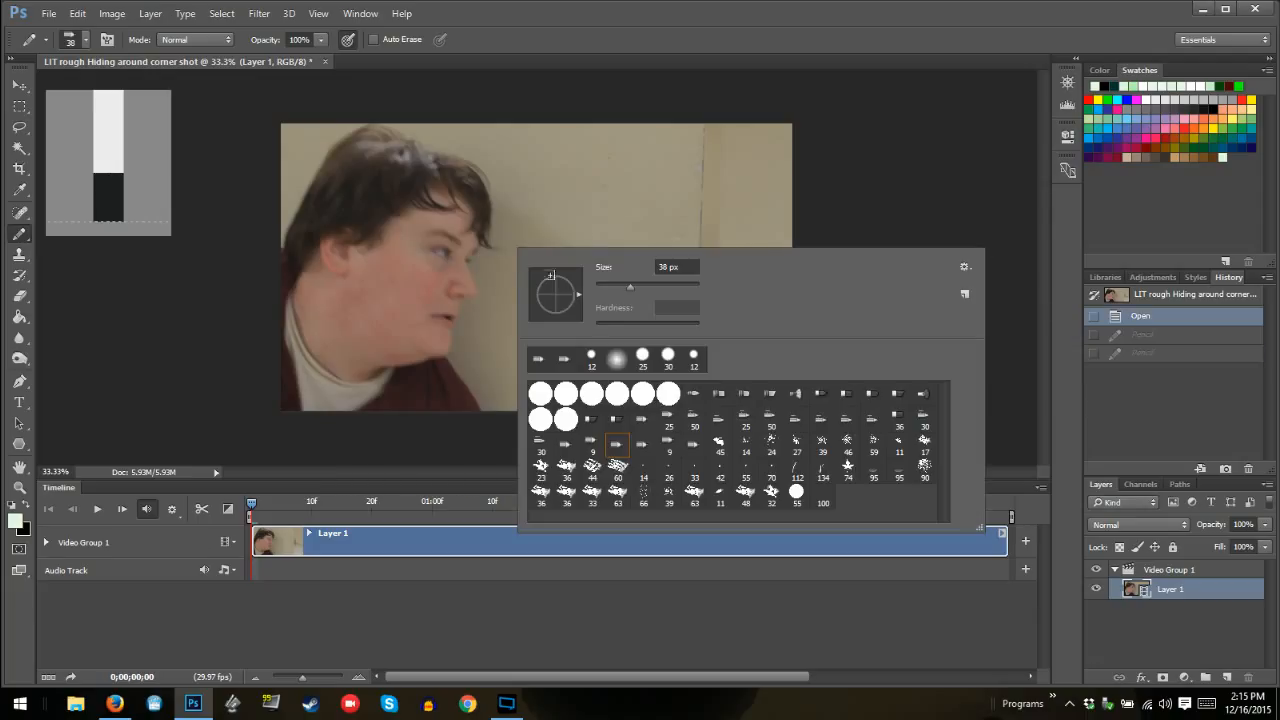
click(617, 426)
click(590, 179)
mouse_move(590, 179)
mouse_down()
mouse_move(654, 232)
mouse_move(657, 260)
mouse_move(579, 272)
mouse_move(600, 226)
mouse_up()
key(ctrl+z)
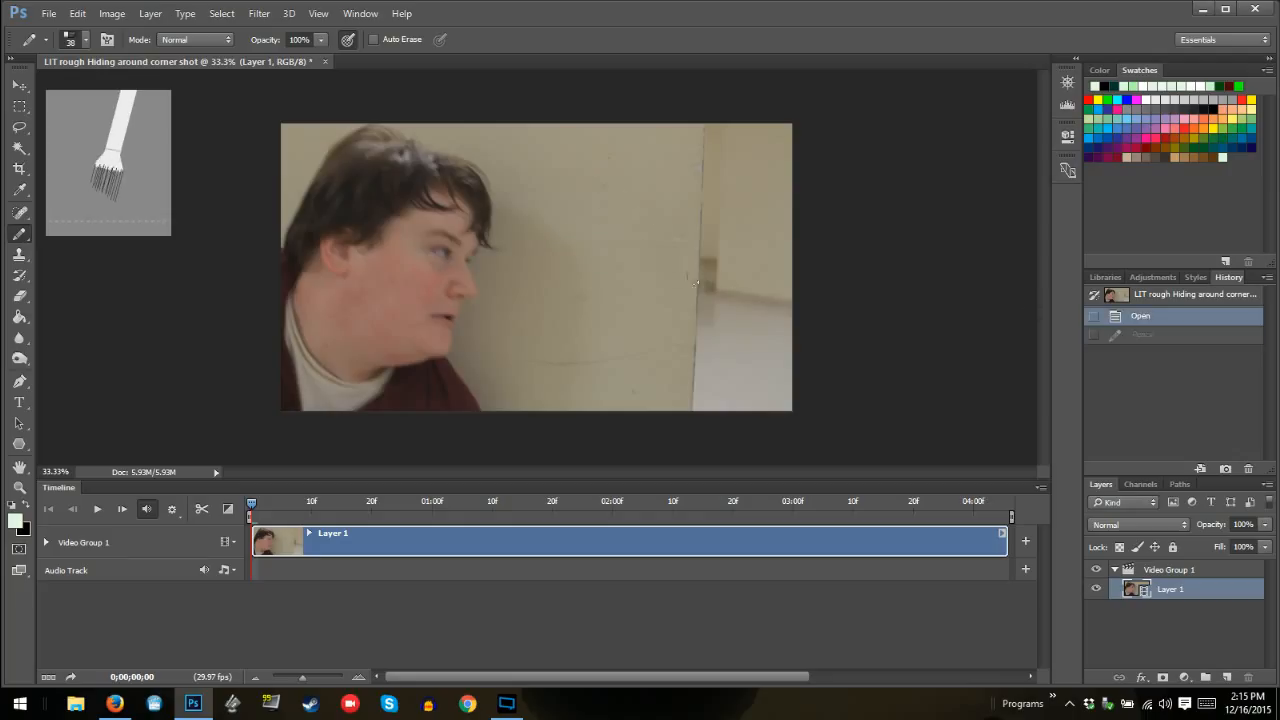
Try a 25 px pointed tip with Pencil strokes on the wall and revert the document to its opened state
right_click(643, 270)
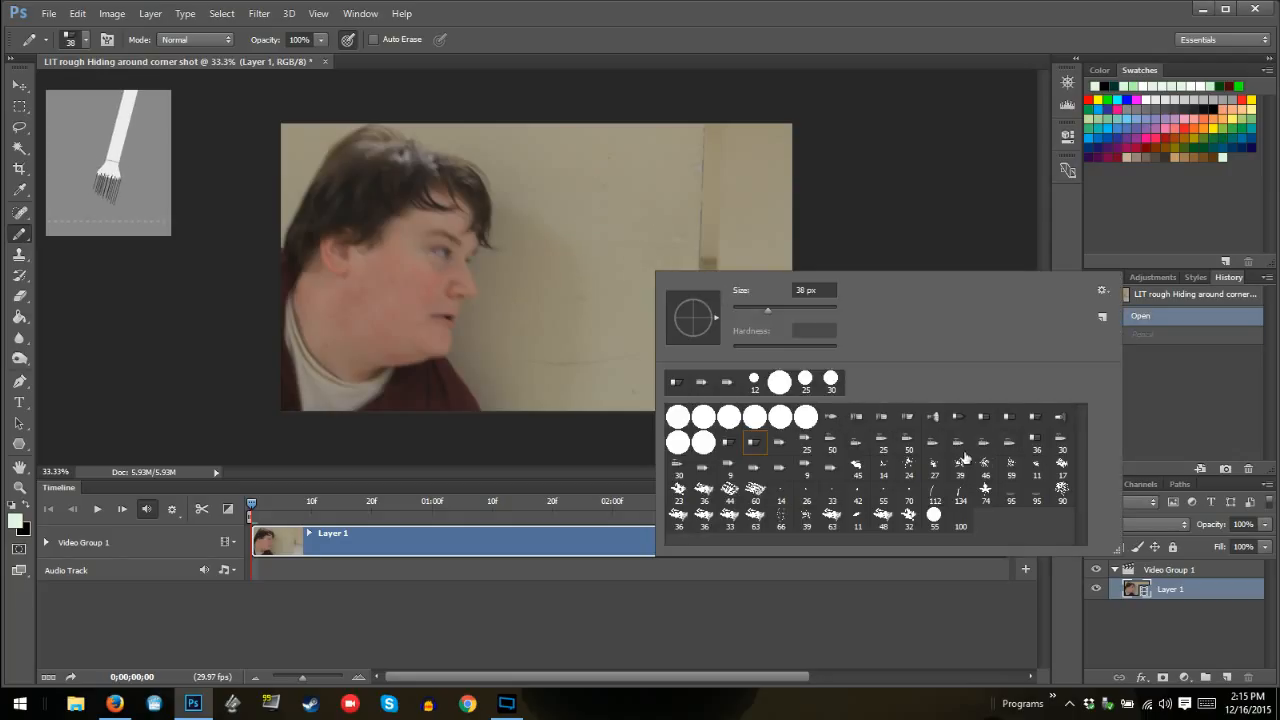
click(884, 443)
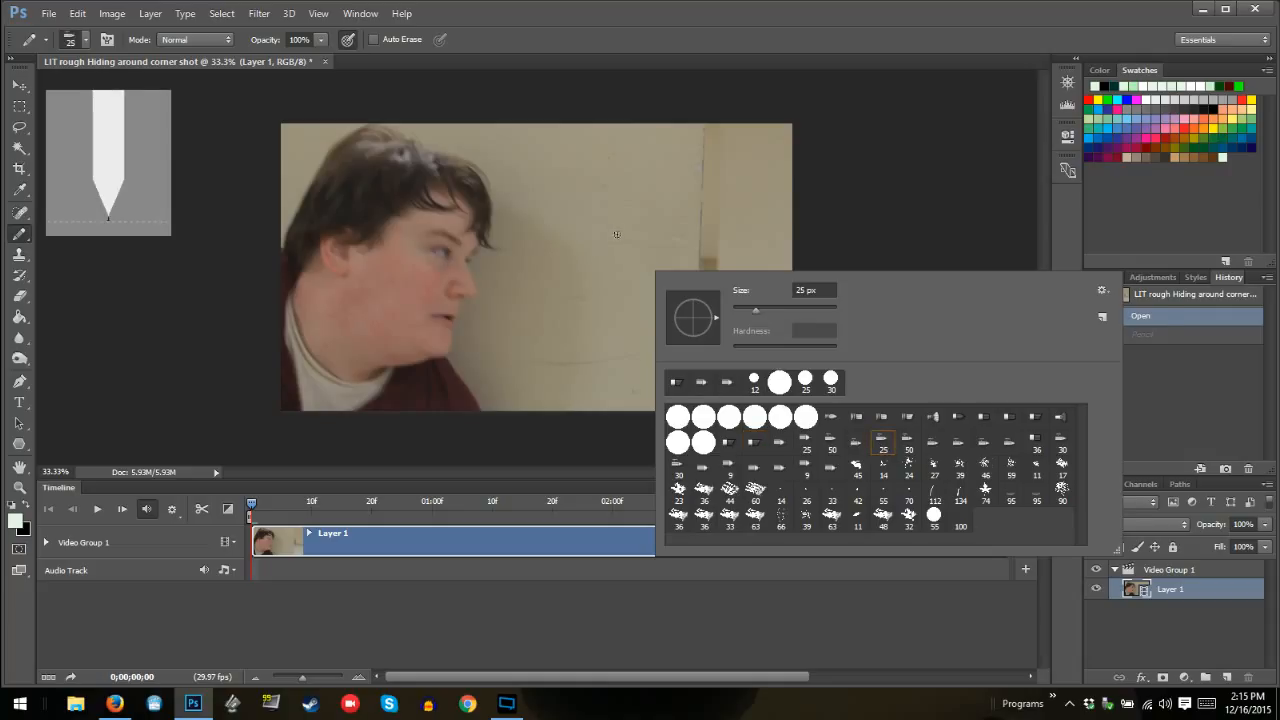
mouse_move(639, 197)
mouse_down()
mouse_move(686, 257)
mouse_move(653, 274)
mouse_up()
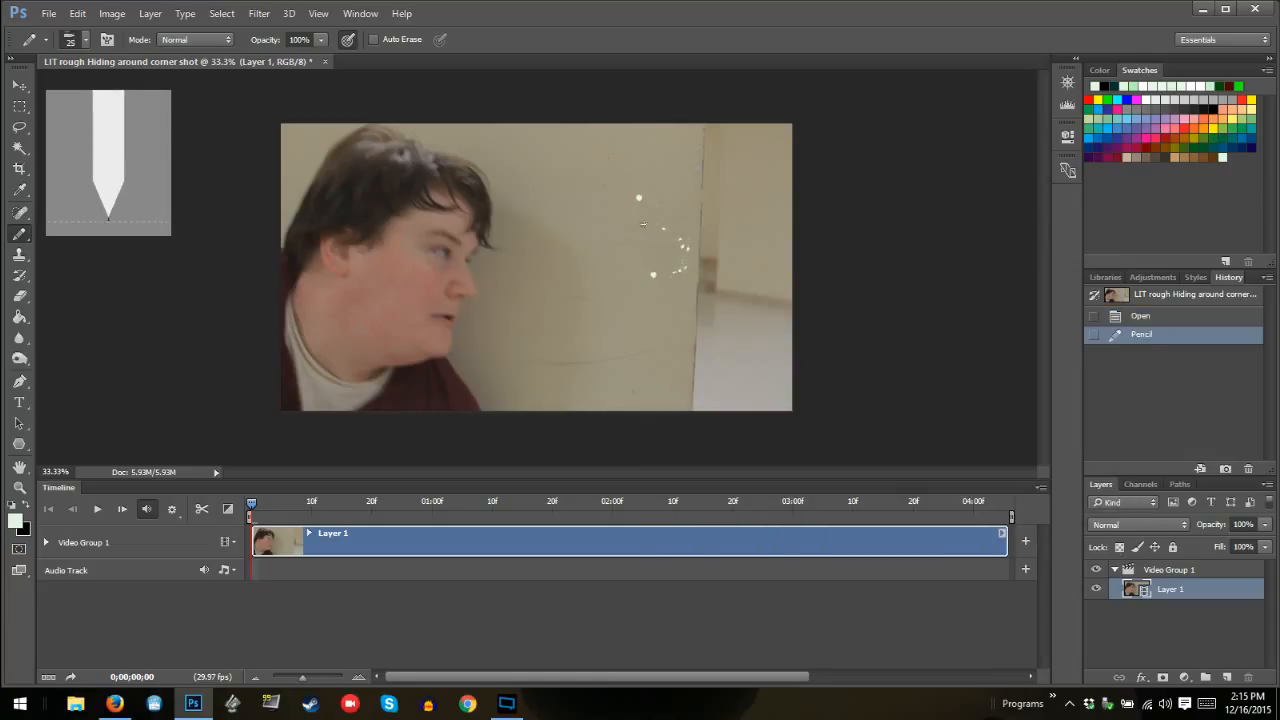
click(578, 262)
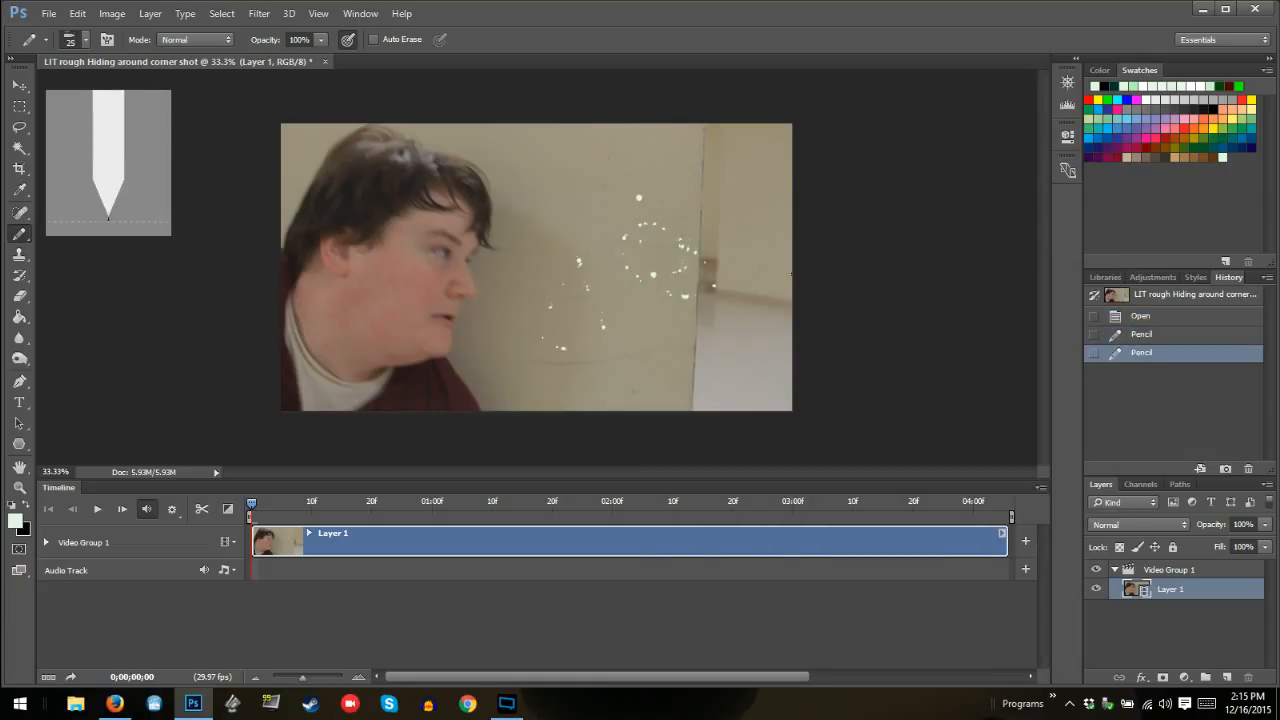
click(1151, 333)
click(1147, 316)
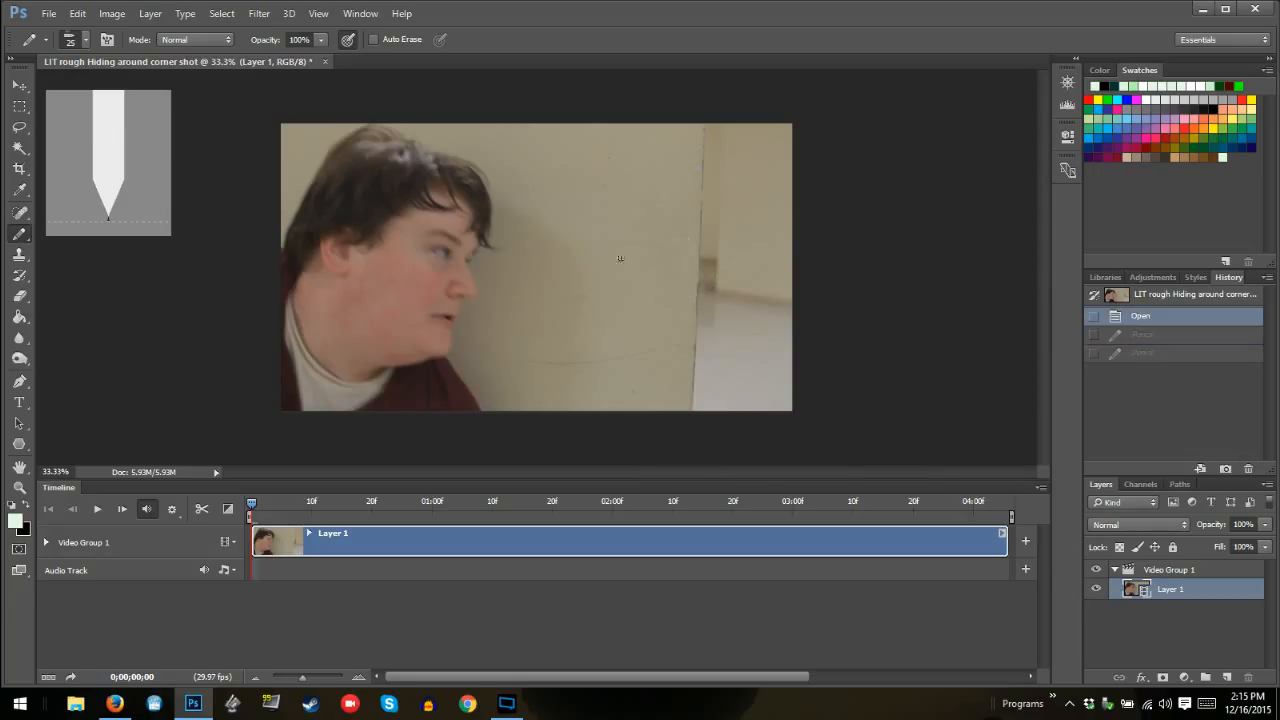
Choose the 100 px tip and draw a large curved test stroke across the wall and hallway floor
right_click(636, 288)
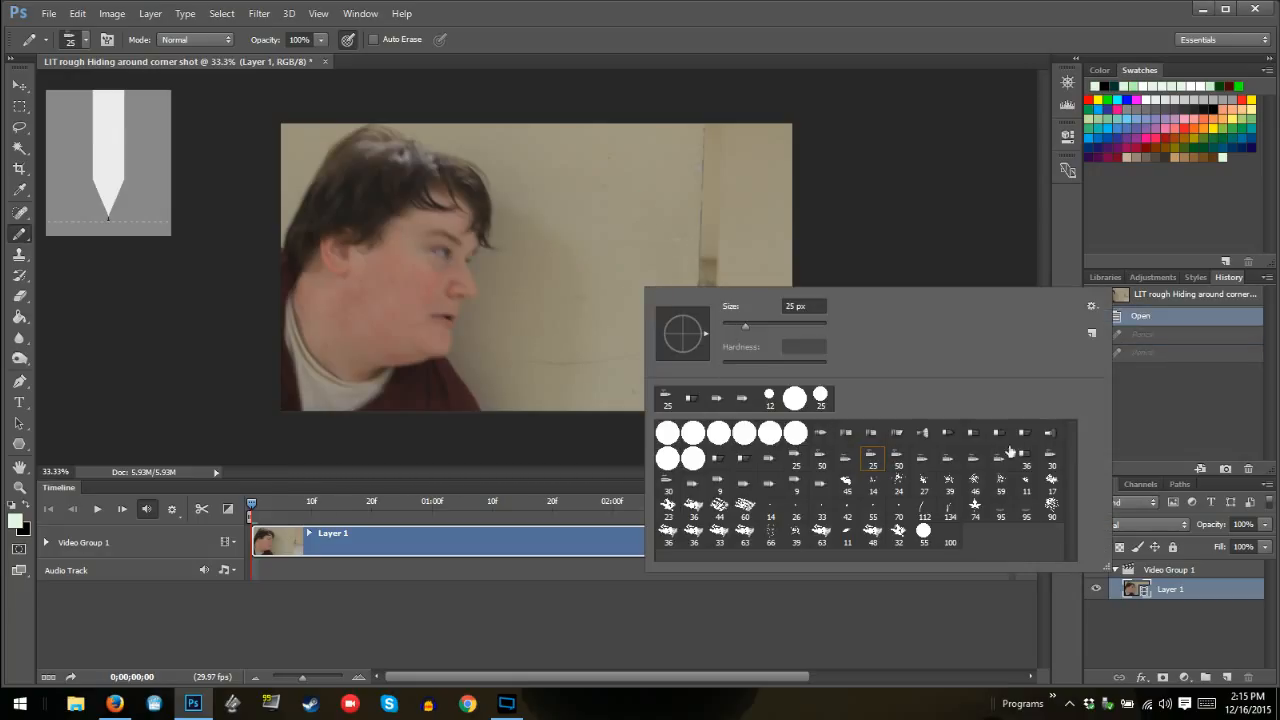
click(950, 535)
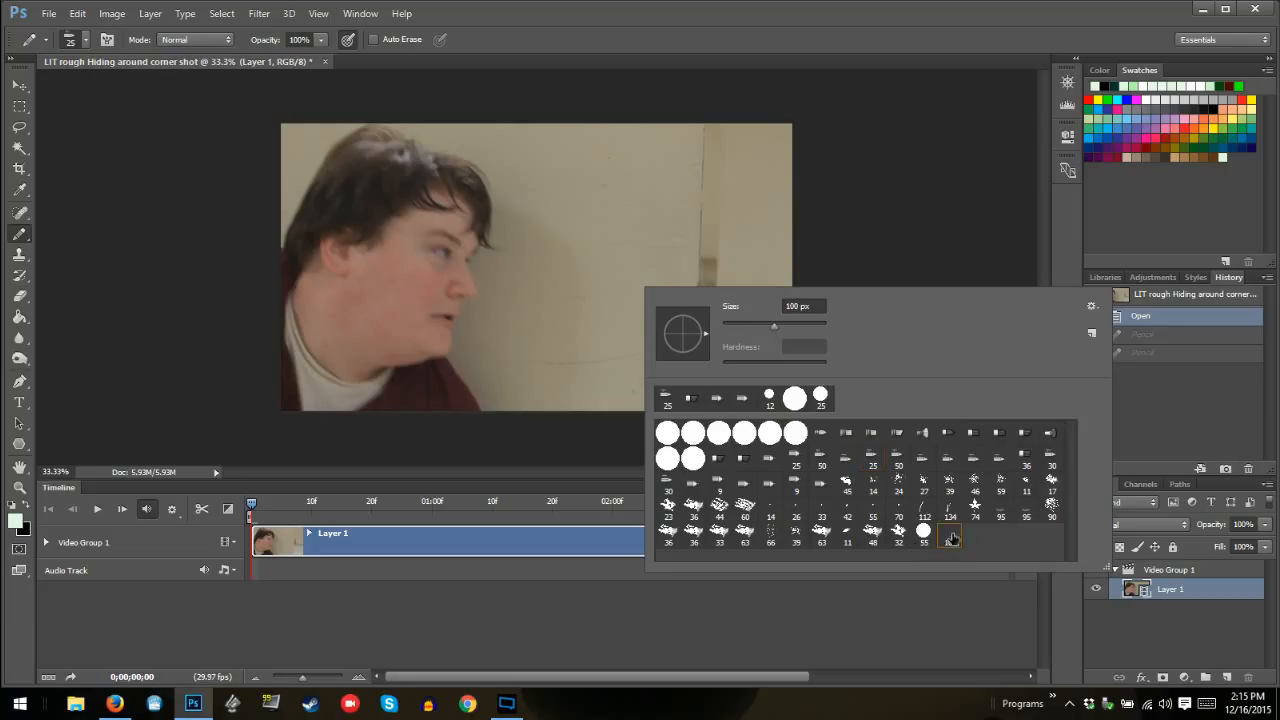
mouse_move(622, 228)
mouse_down()
mouse_move(681, 286)
mouse_move(589, 320)
mouse_move(678, 360)
mouse_move(728, 338)
mouse_up()
Reduce the tip to 13 px, draw a thin test curve over the hallway, and revert to the opened state
right_click(715, 315)
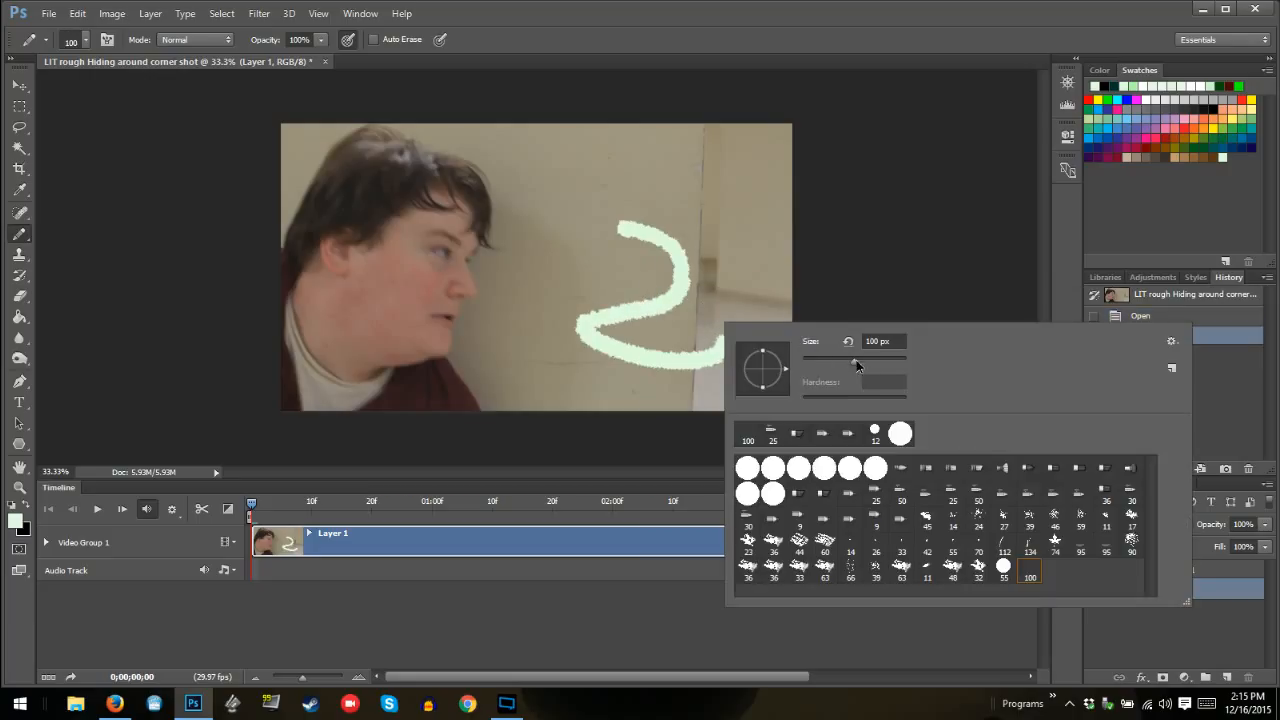
mouse_move(856, 365)
mouse_down()
mouse_move(767, 369)
mouse_move(809, 361)
mouse_up()
mouse_move(722, 233)
mouse_down()
mouse_move(733, 280)
mouse_move(780, 277)
mouse_up()
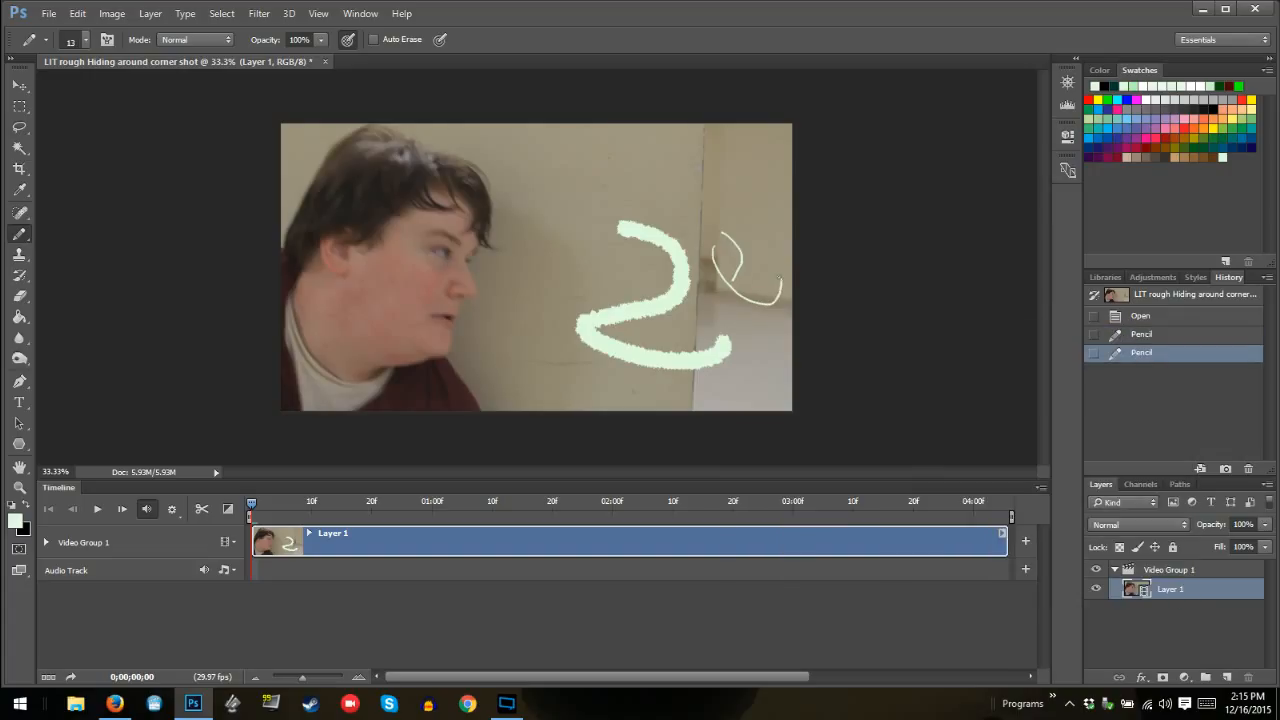
click(1120, 318)
Choose a pointed 25 px Pencil tip and make light test strokes over the hallway beside the wall edge
right_click(716, 307)
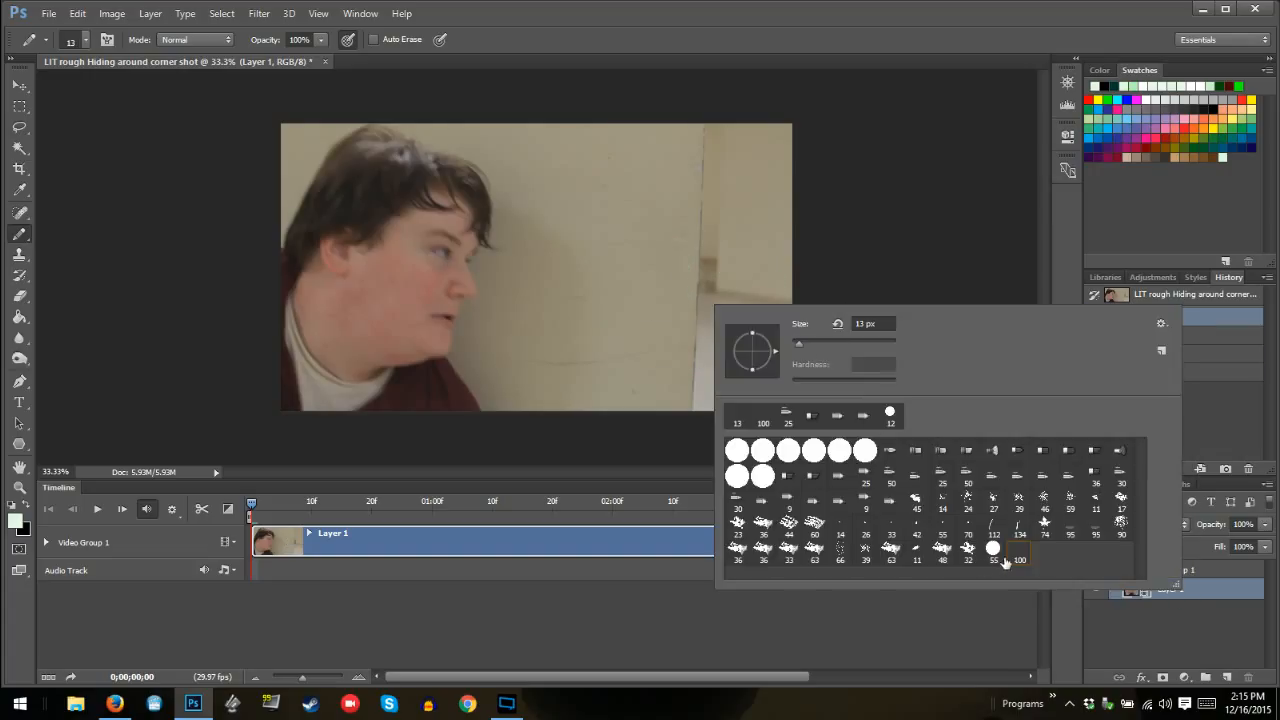
click(866, 477)
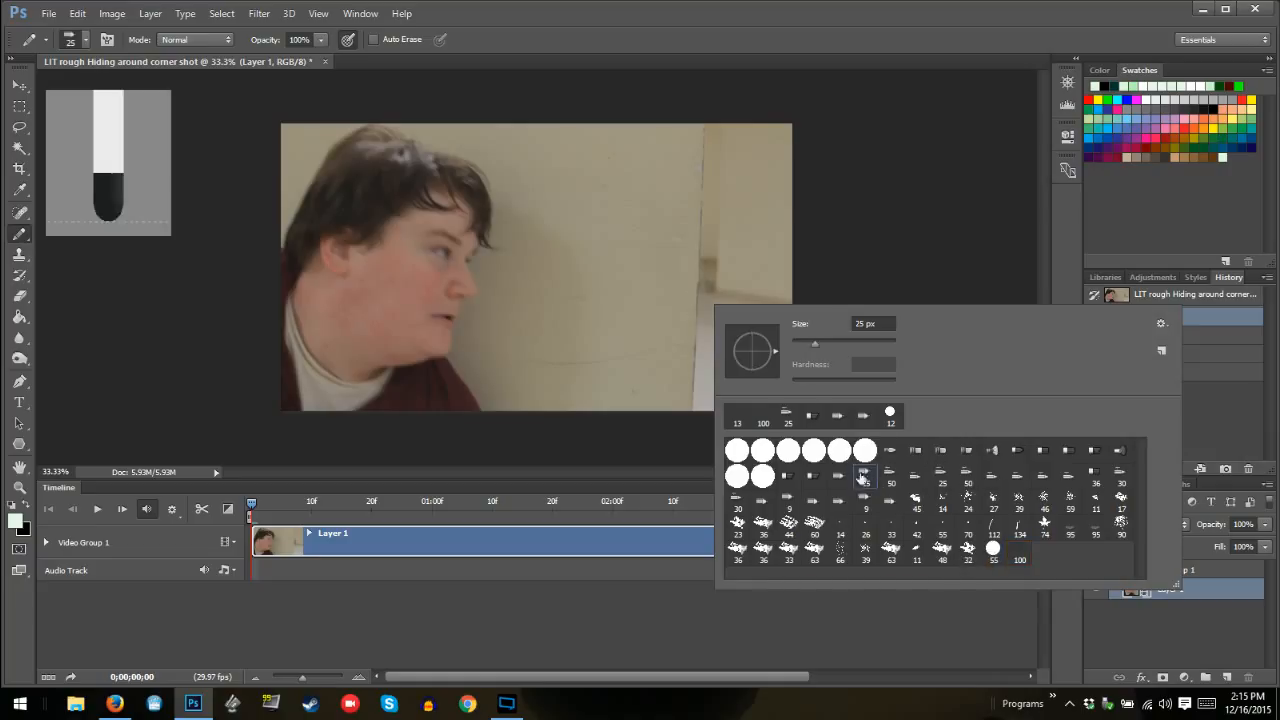
click(915, 477)
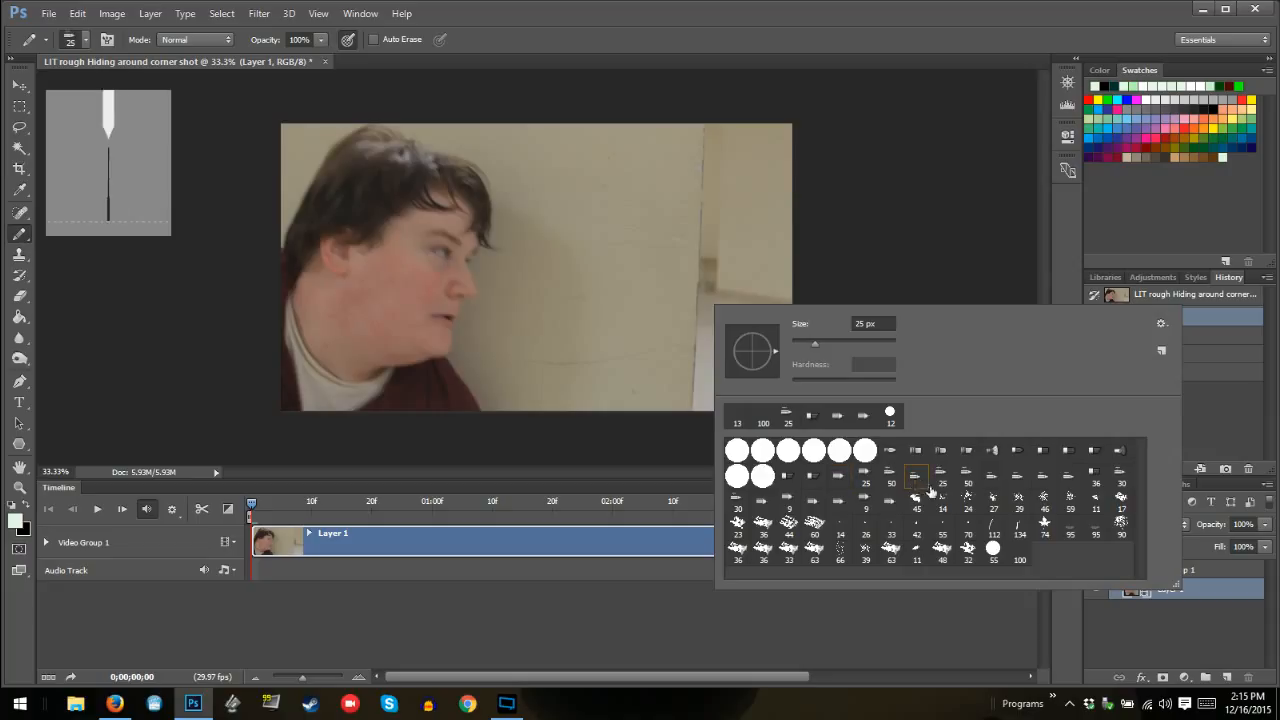
click(710, 250)
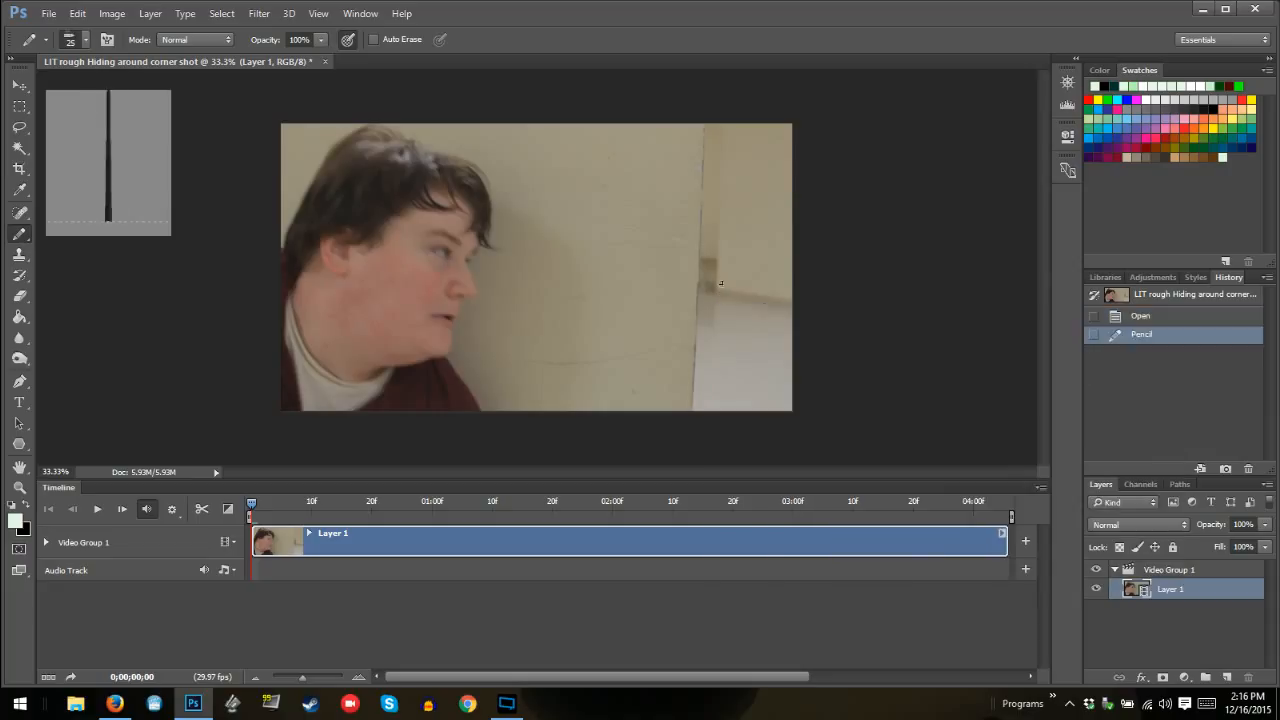
click(710, 329)
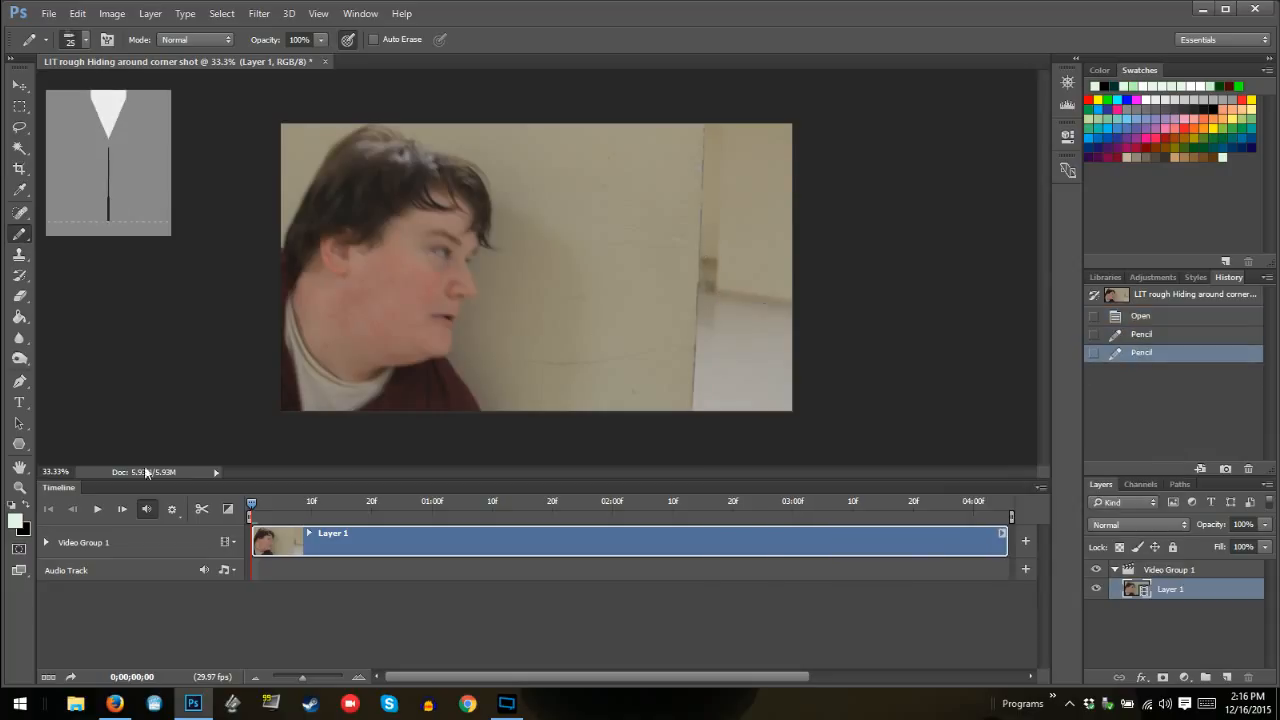
Swap the foreground colour to black, try a stroke at the wall edge, and revert the document to its opened state
click(33, 505)
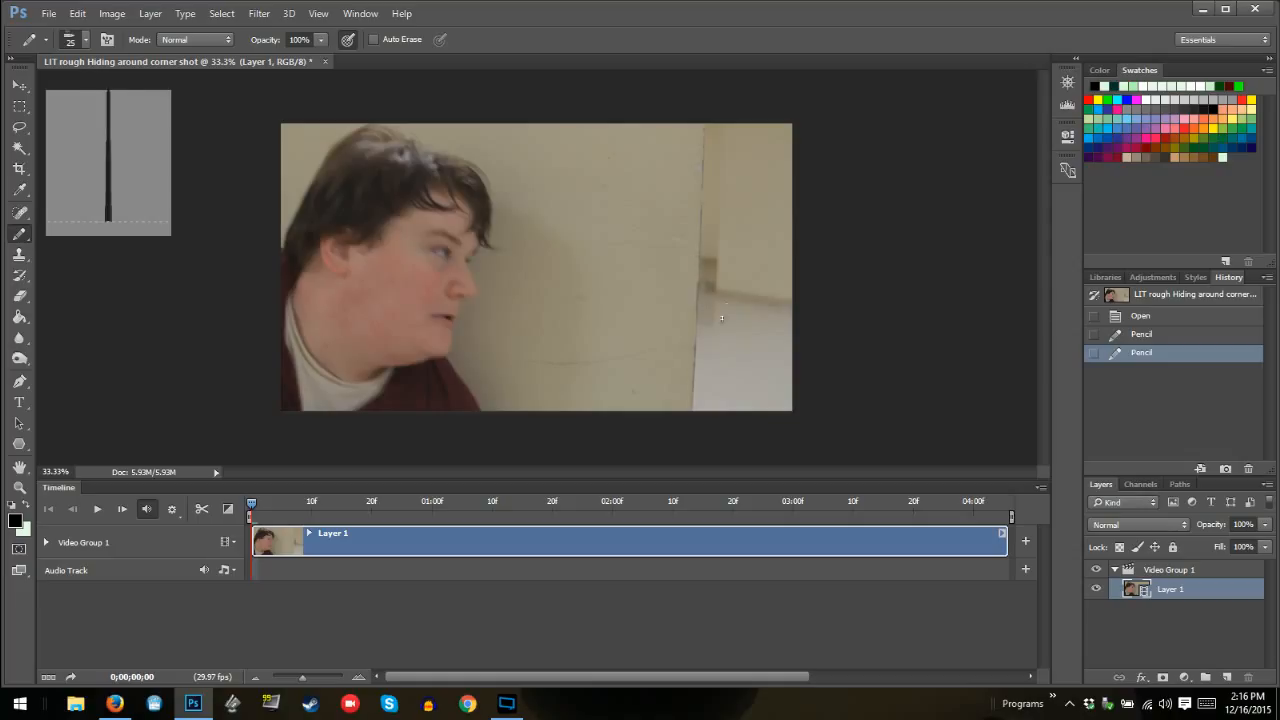
click(697, 259)
click(1140, 317)
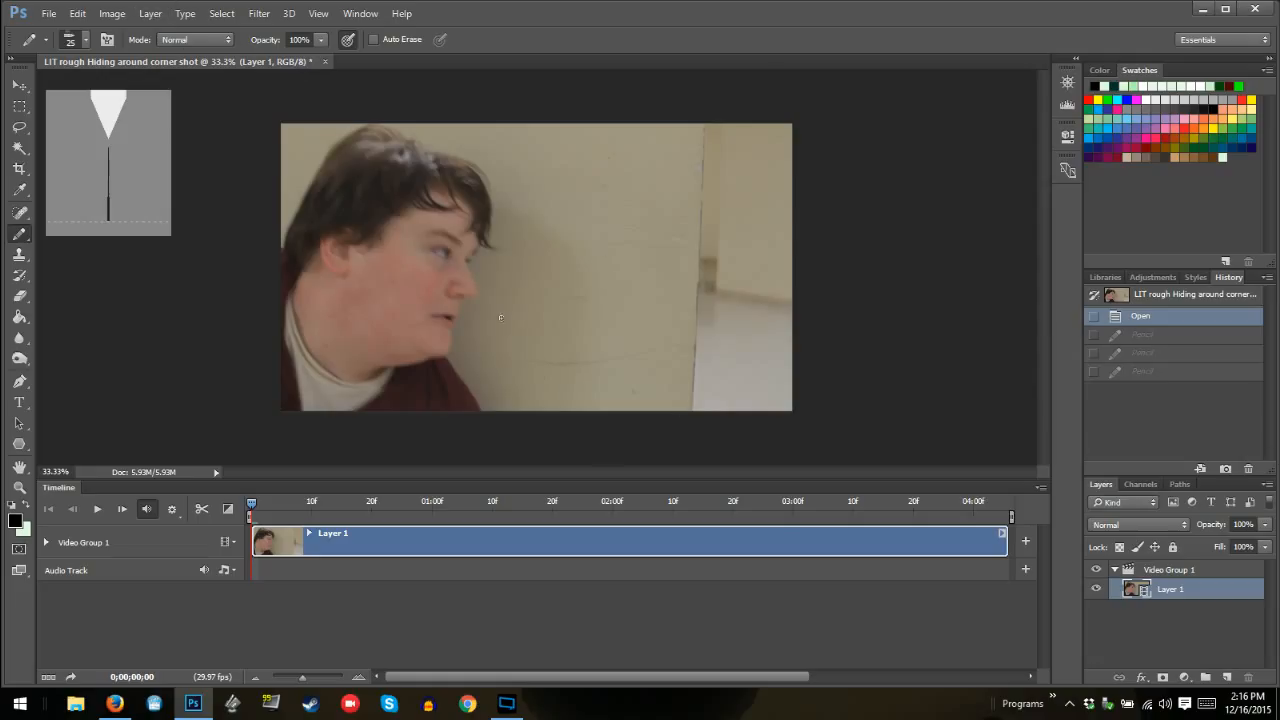
Add a new blank video layer above the footage
click(115, 13)
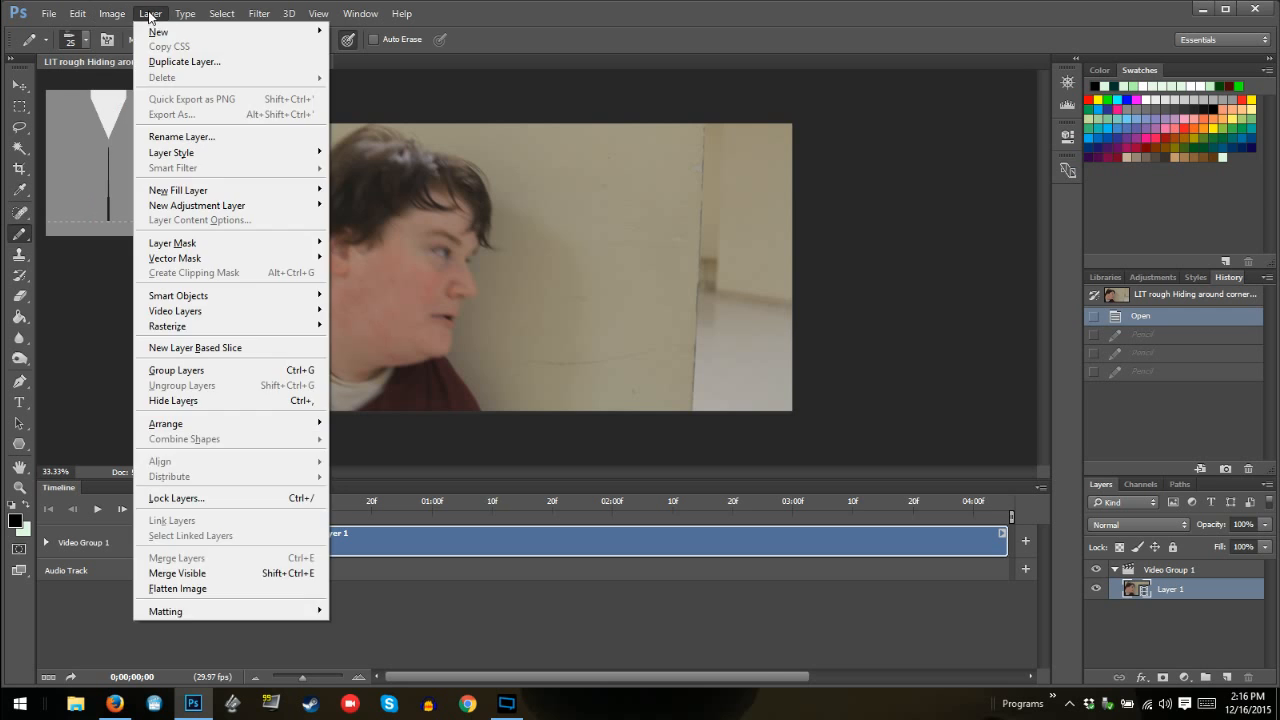
click(150, 14)
mouse_move(318, 312)
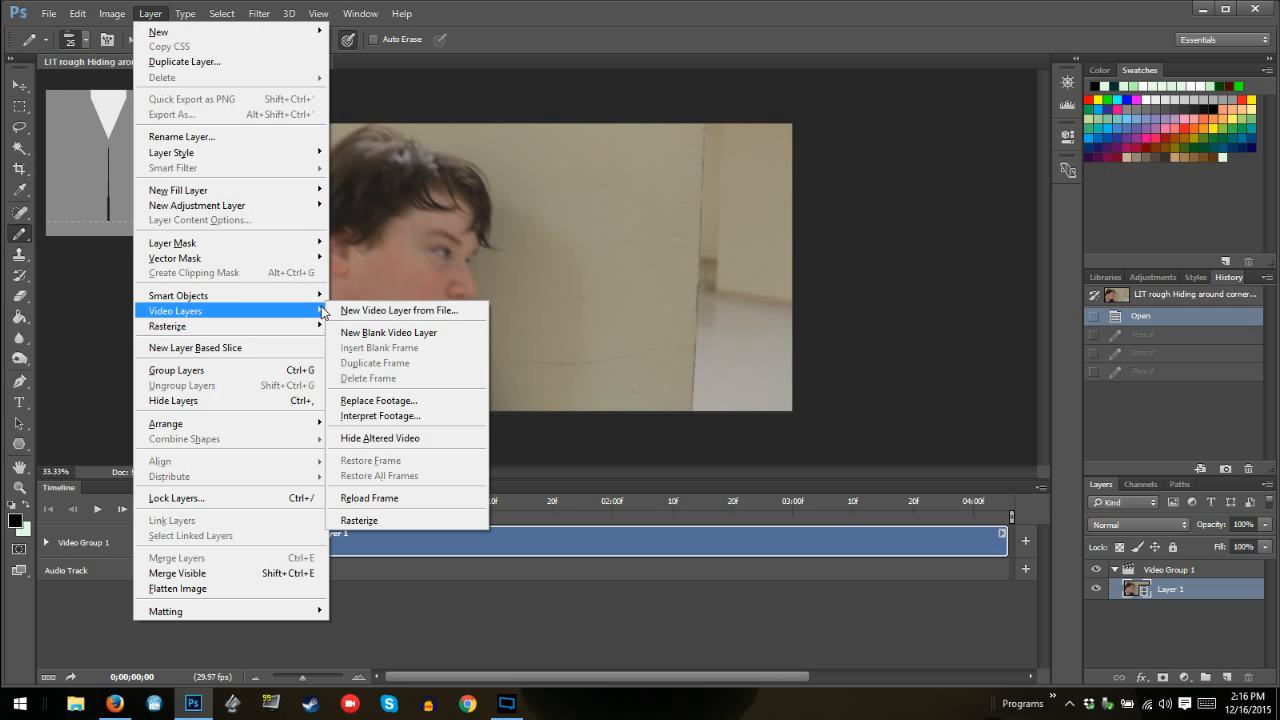
click(405, 334)
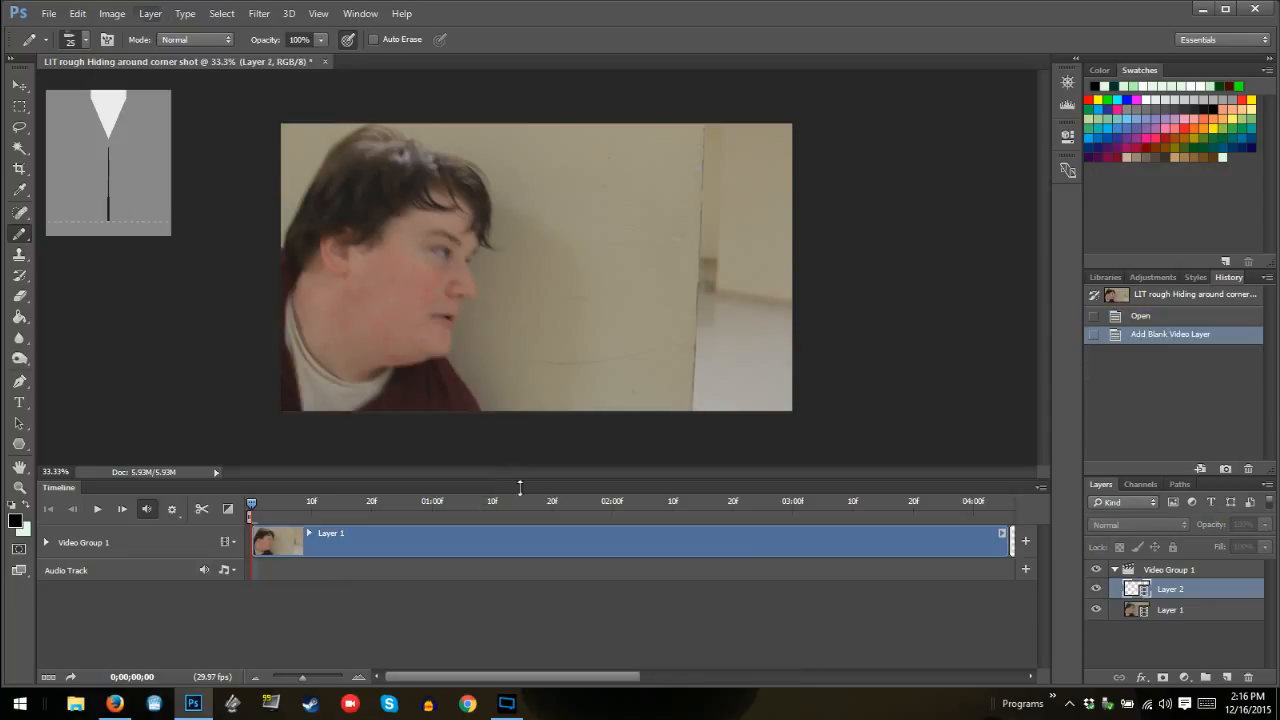
Create a new video group and move the blank Layer 2 clip into it above the footage track
click(229, 541)
click(320, 568)
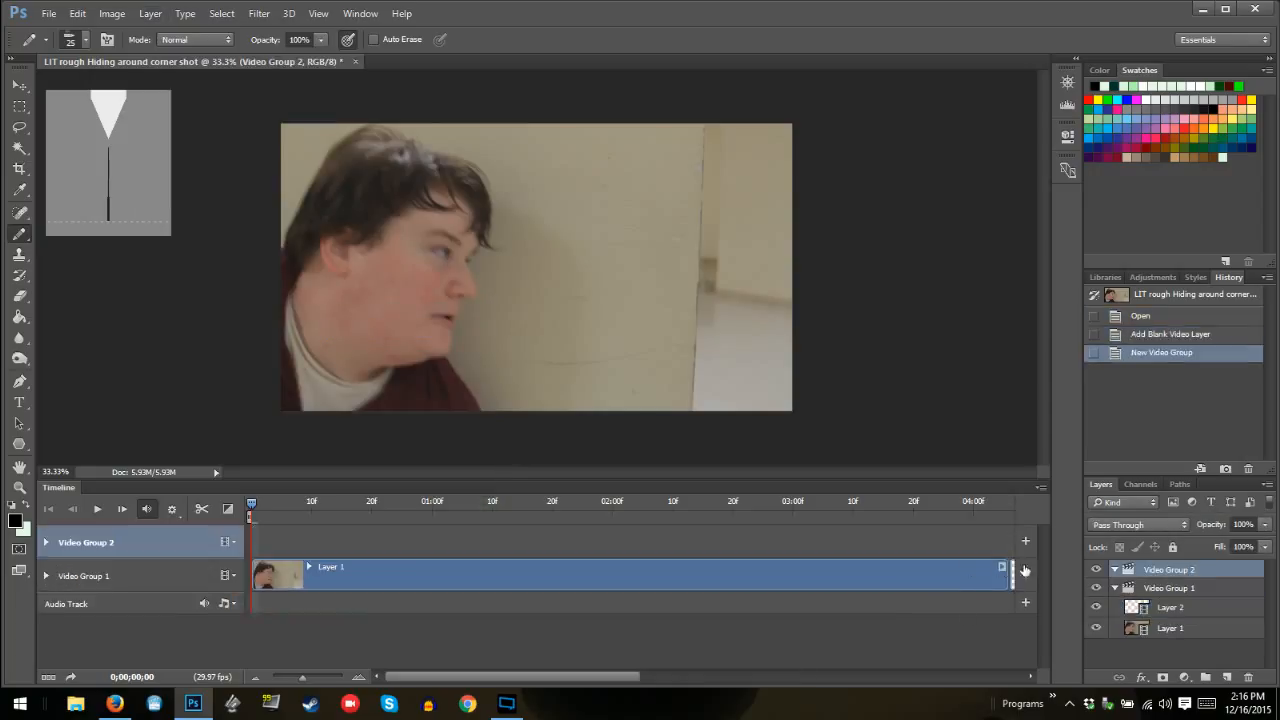
click(1134, 607)
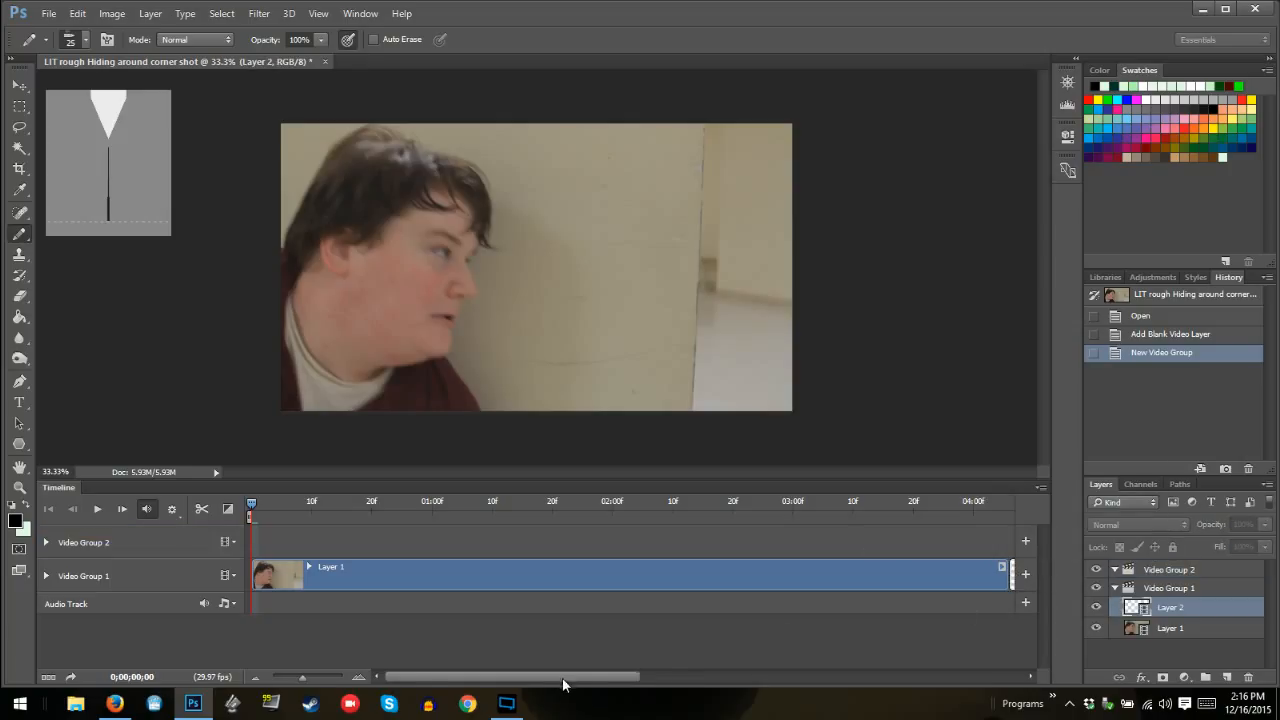
drag(566, 680, 616, 680)
drag(900, 590, 459, 548)
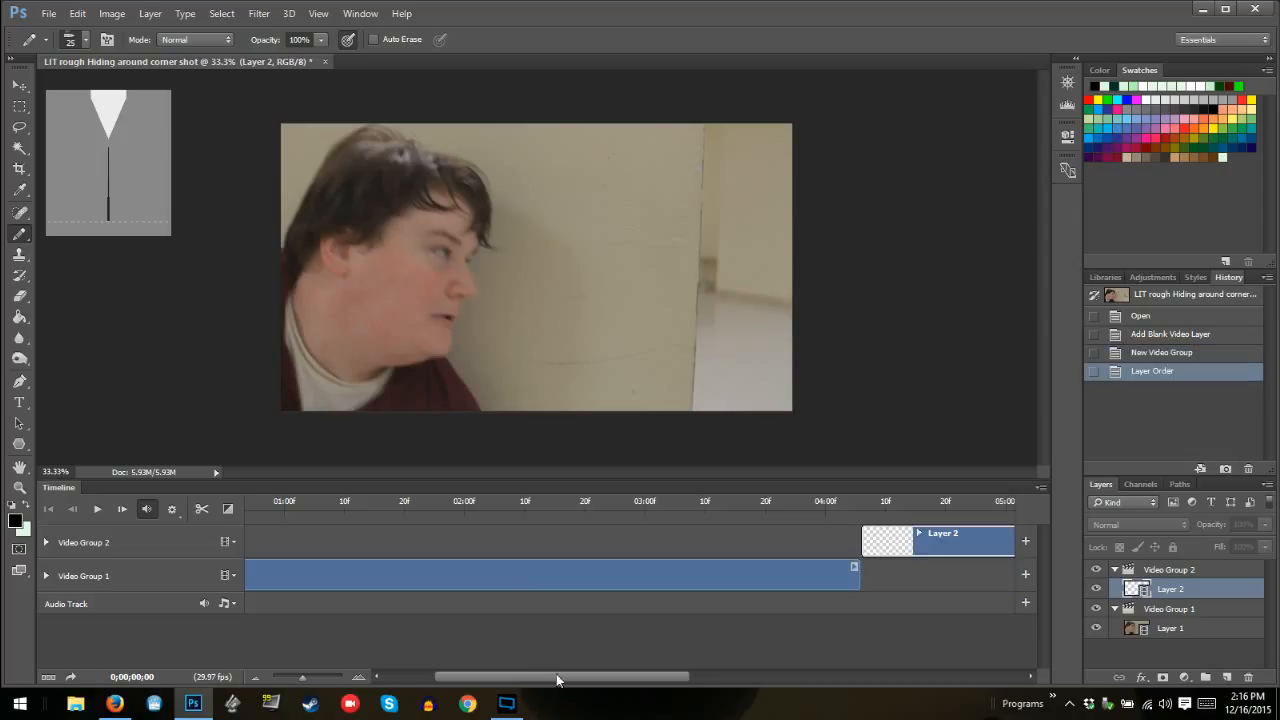
Shift the Layer 2 clip to start at about 02:00 and trim its end to match the end of Layer 1
drag(922, 545, 533, 550)
drag(543, 680, 688, 660)
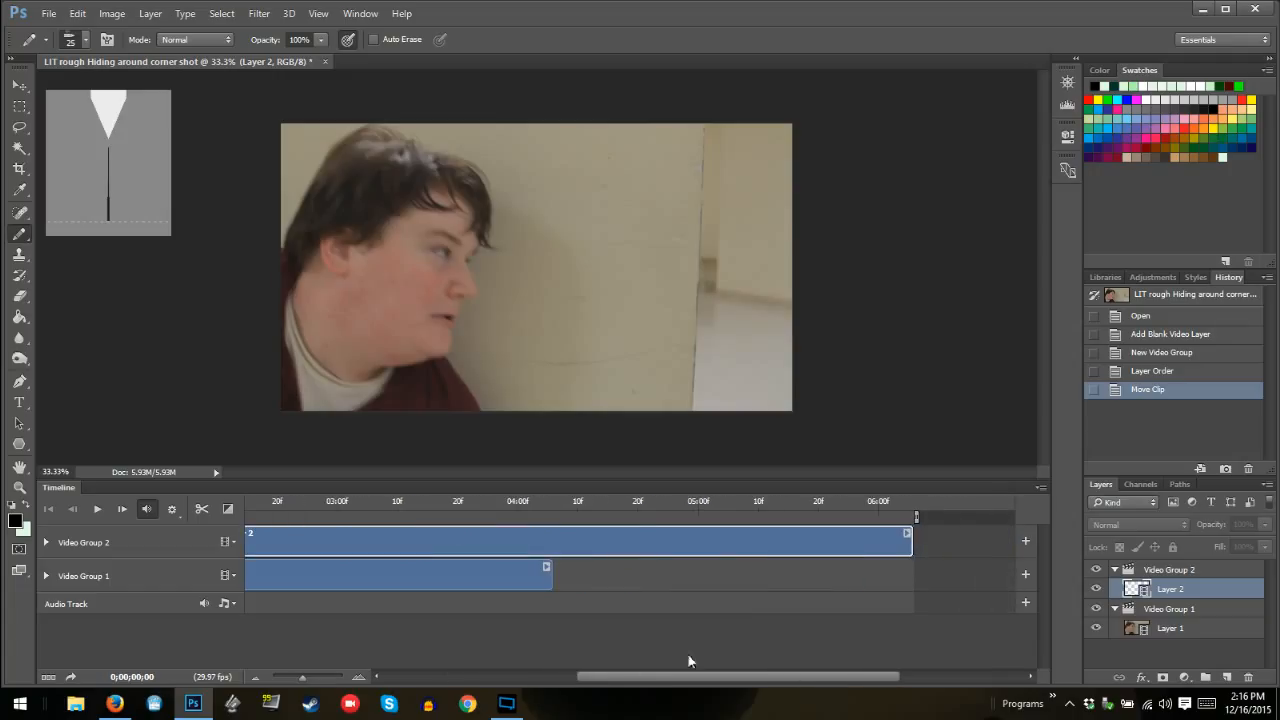
drag(915, 541, 553, 538)
drag(646, 684, 586, 680)
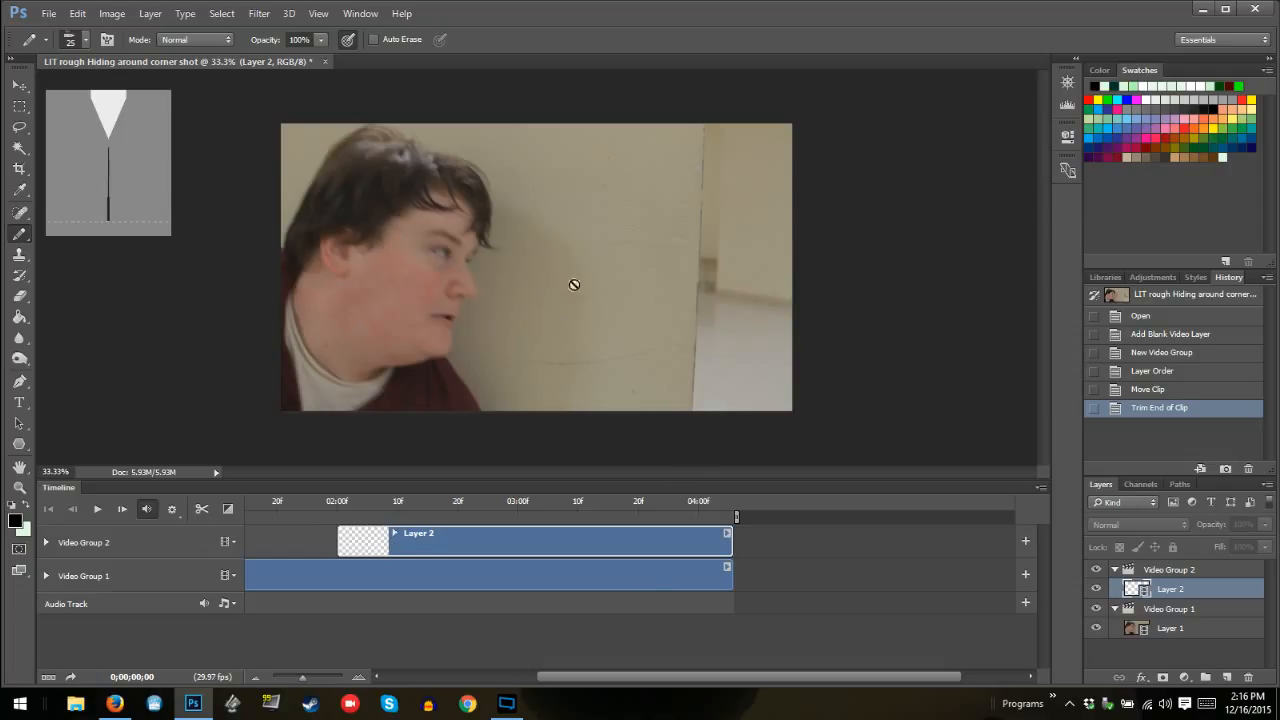
drag(619, 677, 517, 677)
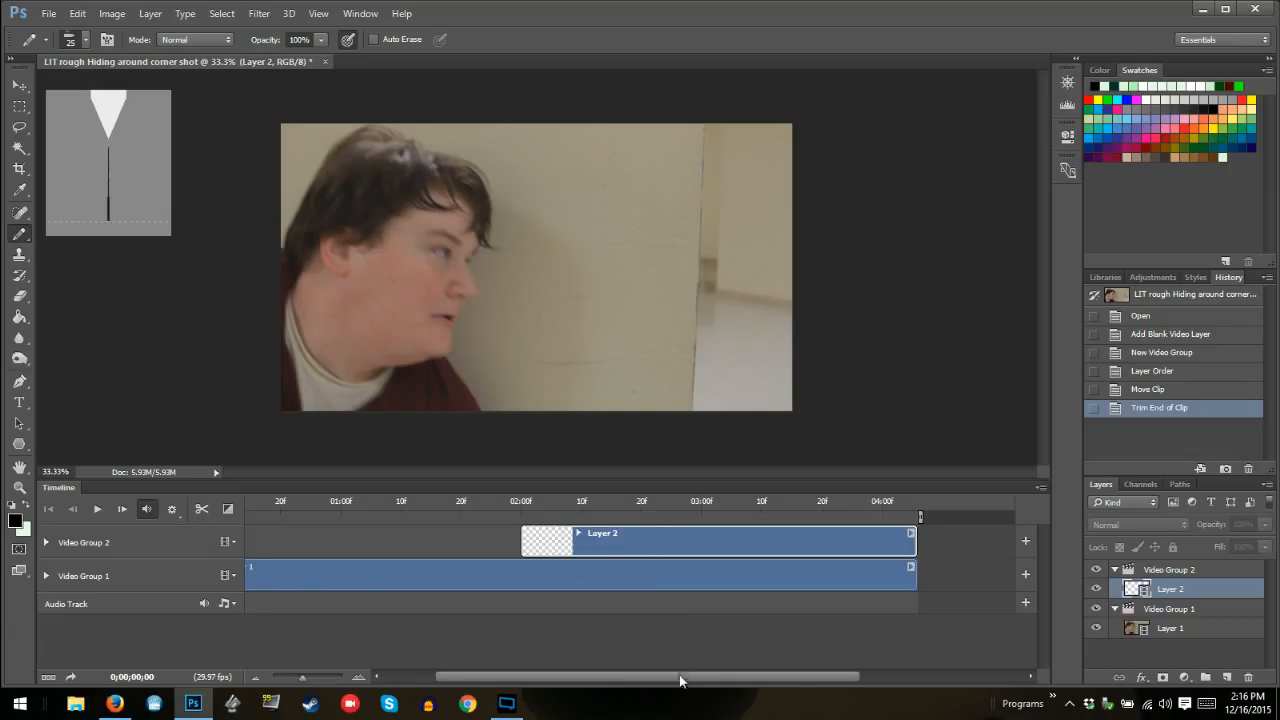
drag(680, 681, 584, 684)
Select Layer 1, try a Pencil stroke at the wall edge on the 02:00 frame, and revert to the trimmed-clip state
click(388, 582)
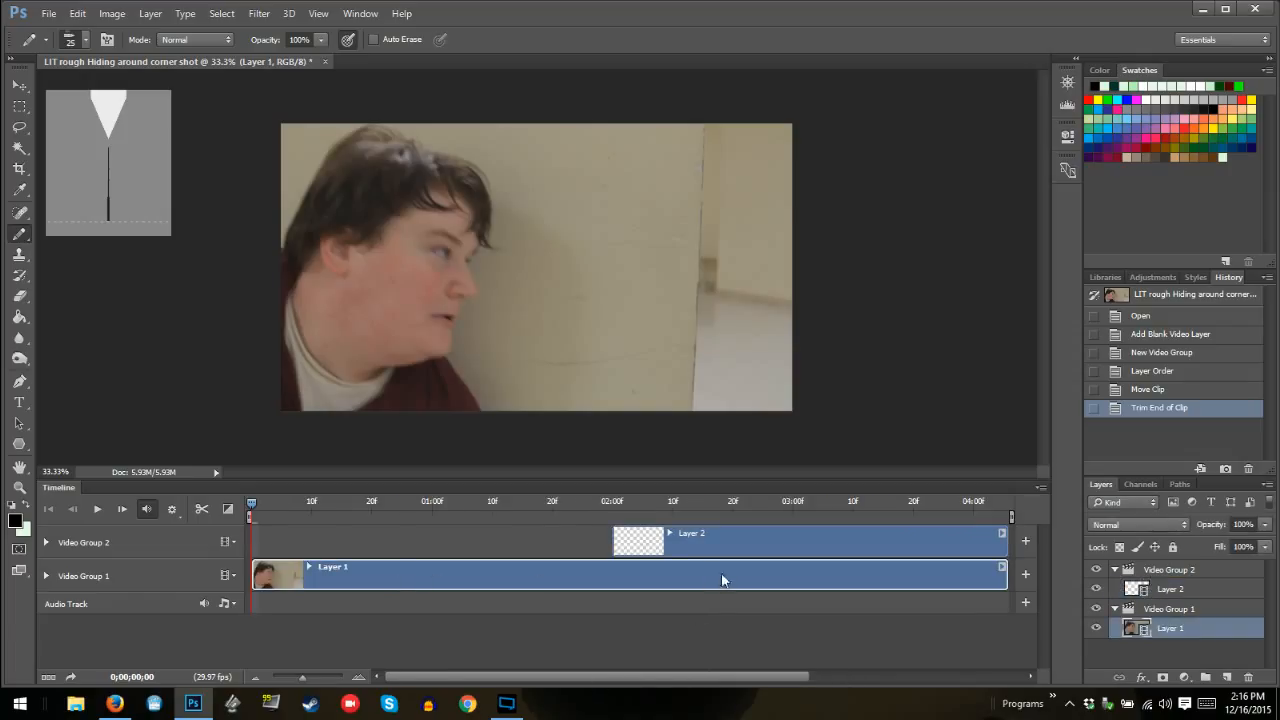
click(613, 502)
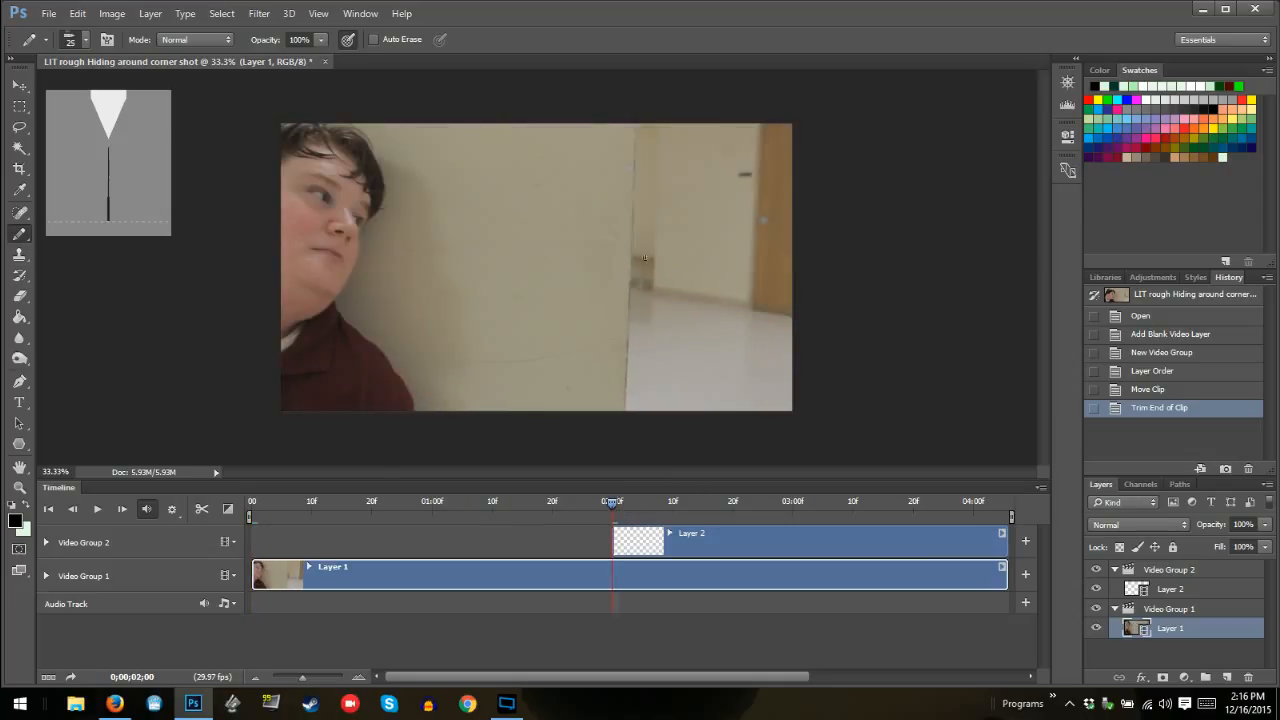
click(629, 331)
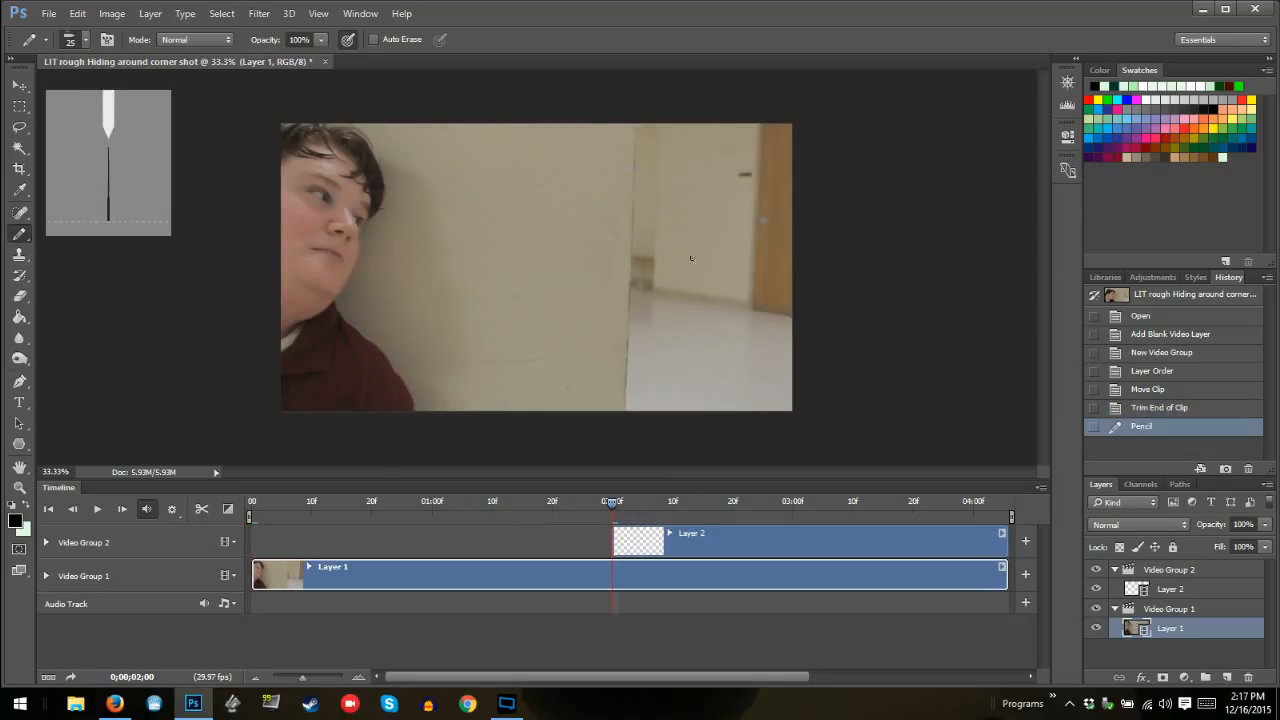
click(1160, 408)
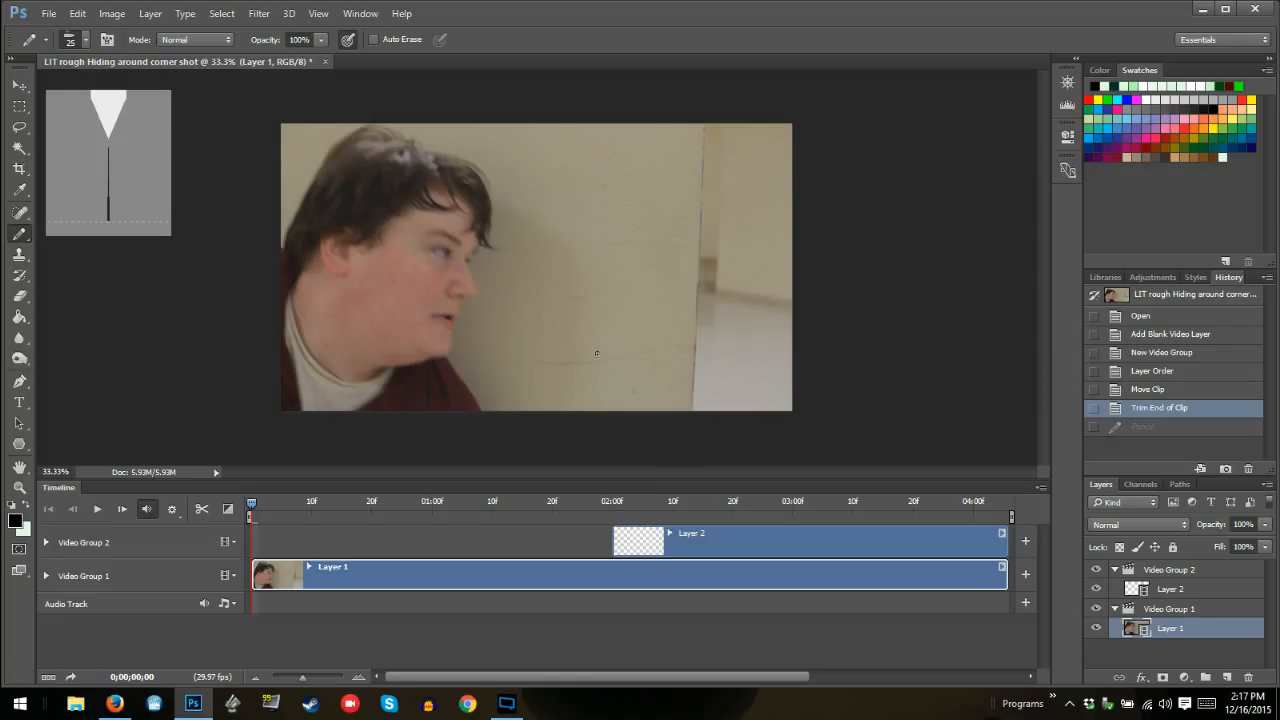
Try a rounded 25 px tip with a black curve at the wall edge on Layer 1 at 02:00, and revert to the trimmed-clip state
click(610, 505)
right_click(650, 307)
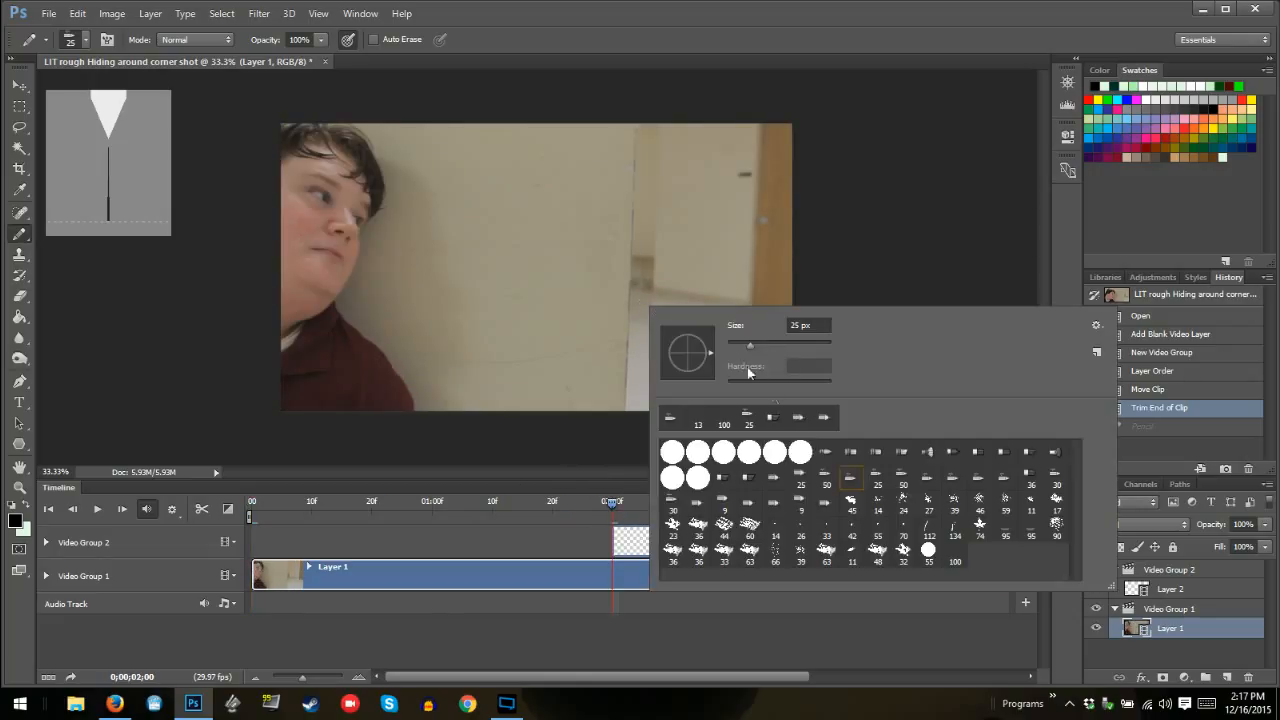
click(801, 480)
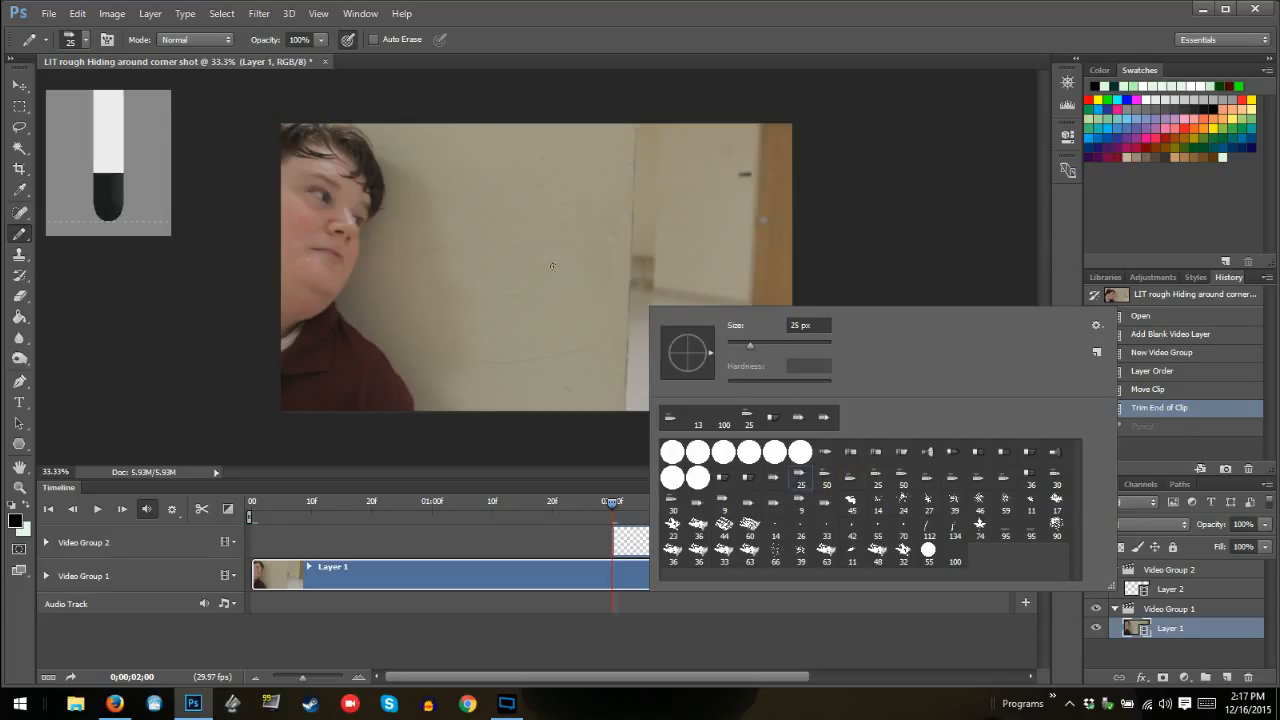
drag(629, 247, 638, 332)
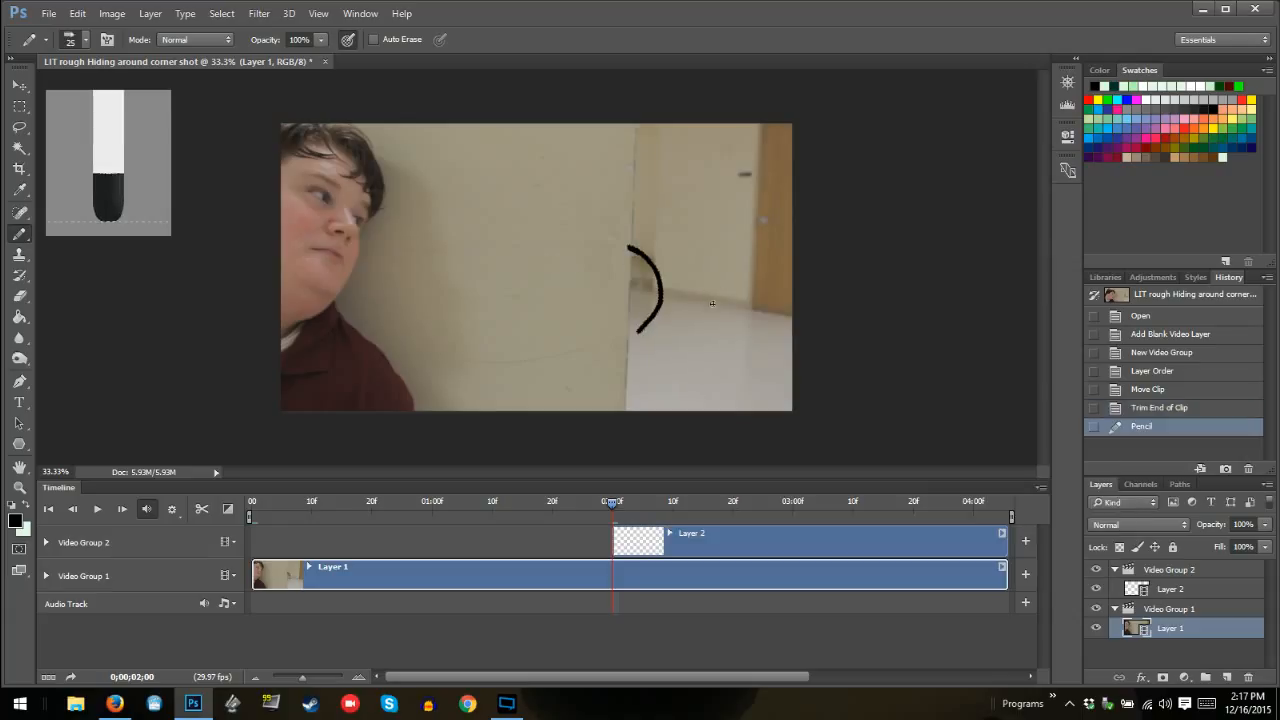
right_click(716, 304)
click(904, 234)
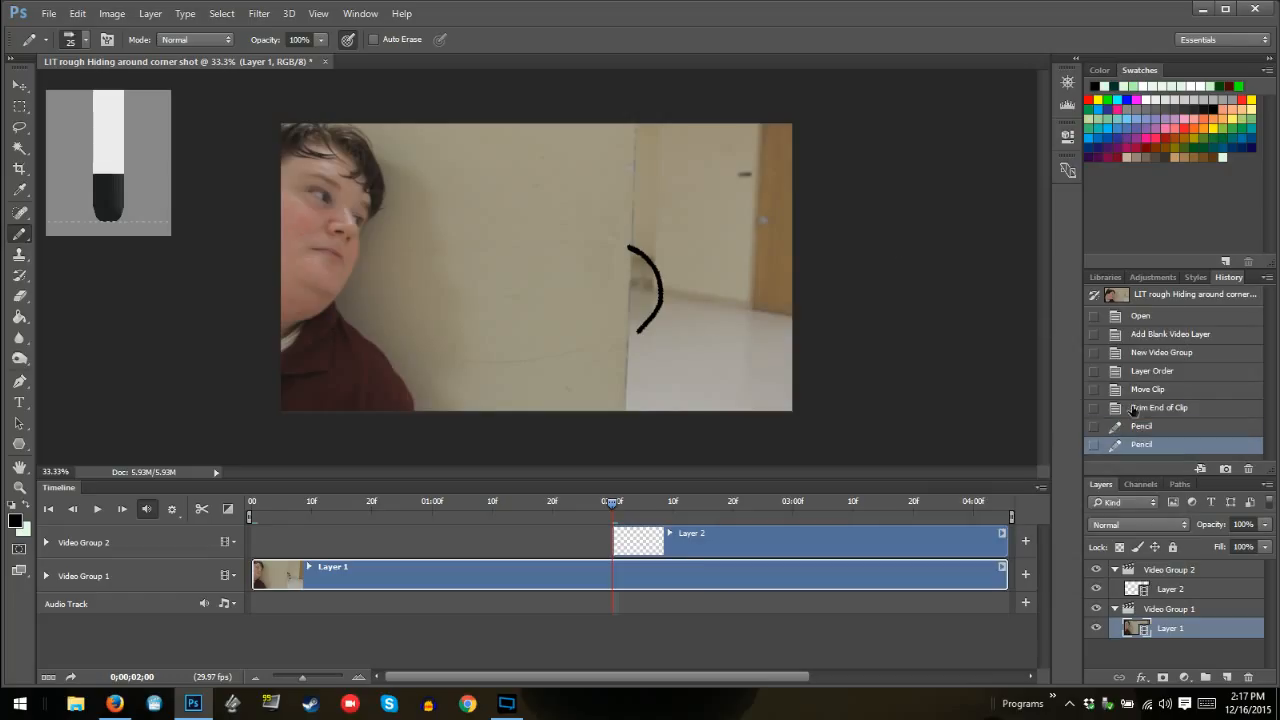
click(1137, 409)
Choose a 30 px pointed tip and try to draw at the wall edge on Layer 2 at the first frame
right_click(668, 324)
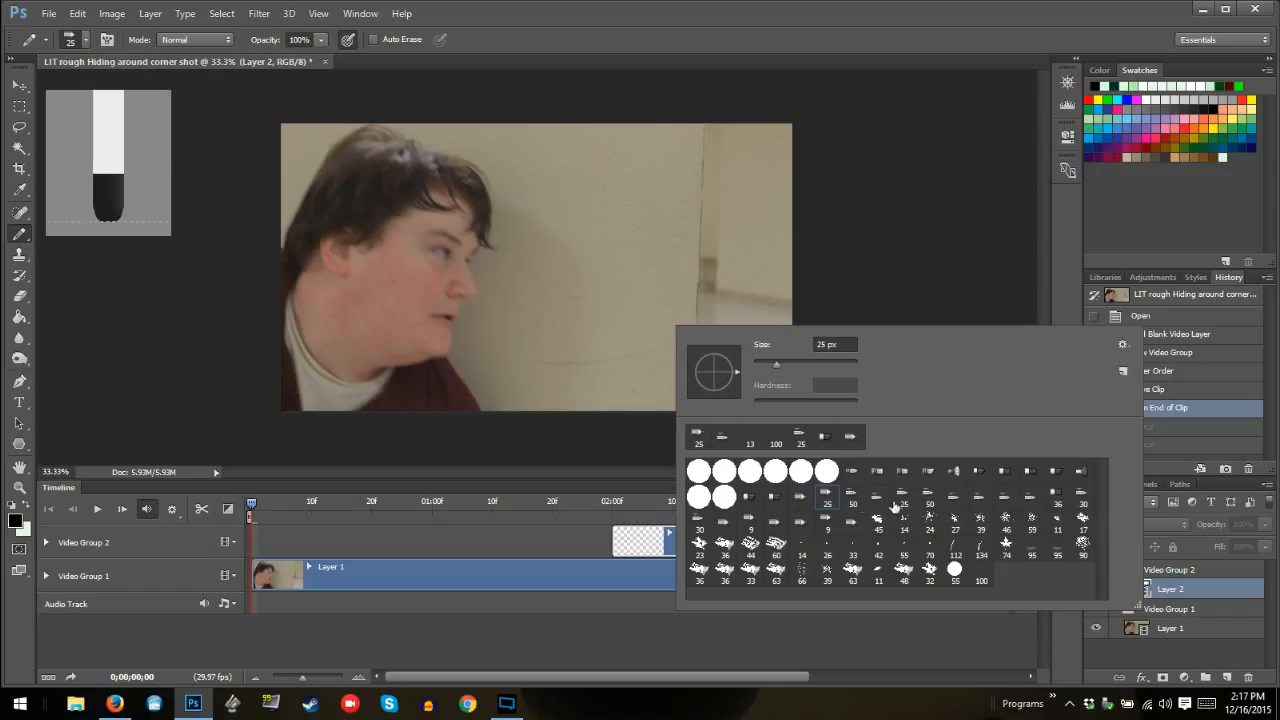
click(1082, 494)
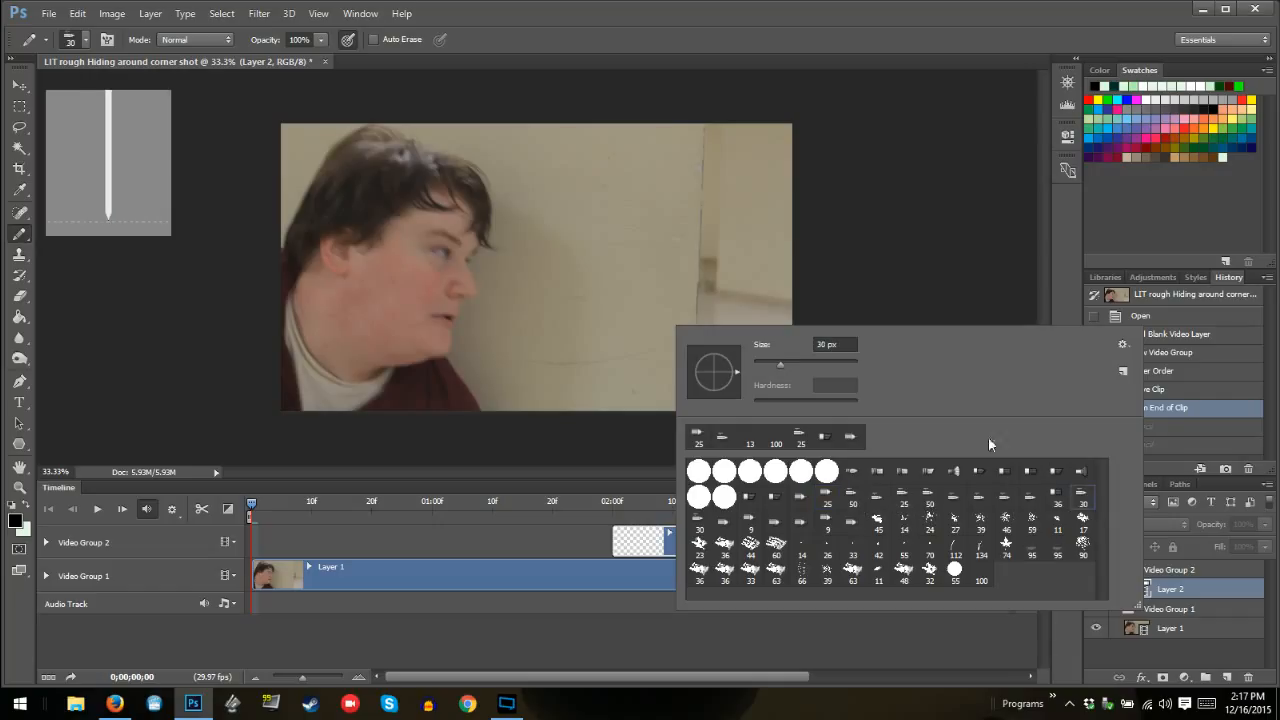
click(703, 250)
click(703, 251)
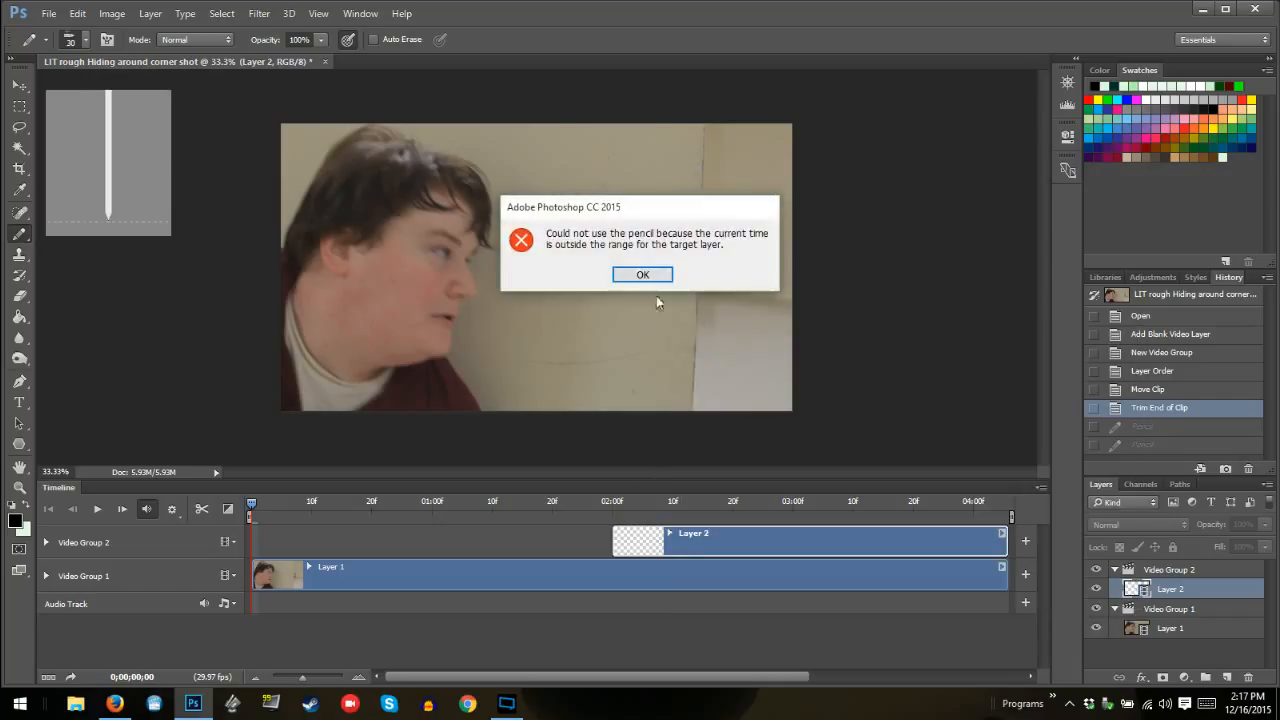
click(643, 274)
Move the playhead to 02:00, draw curved 30 px strokes at the wall edge on Layer 2, and undo them
click(613, 503)
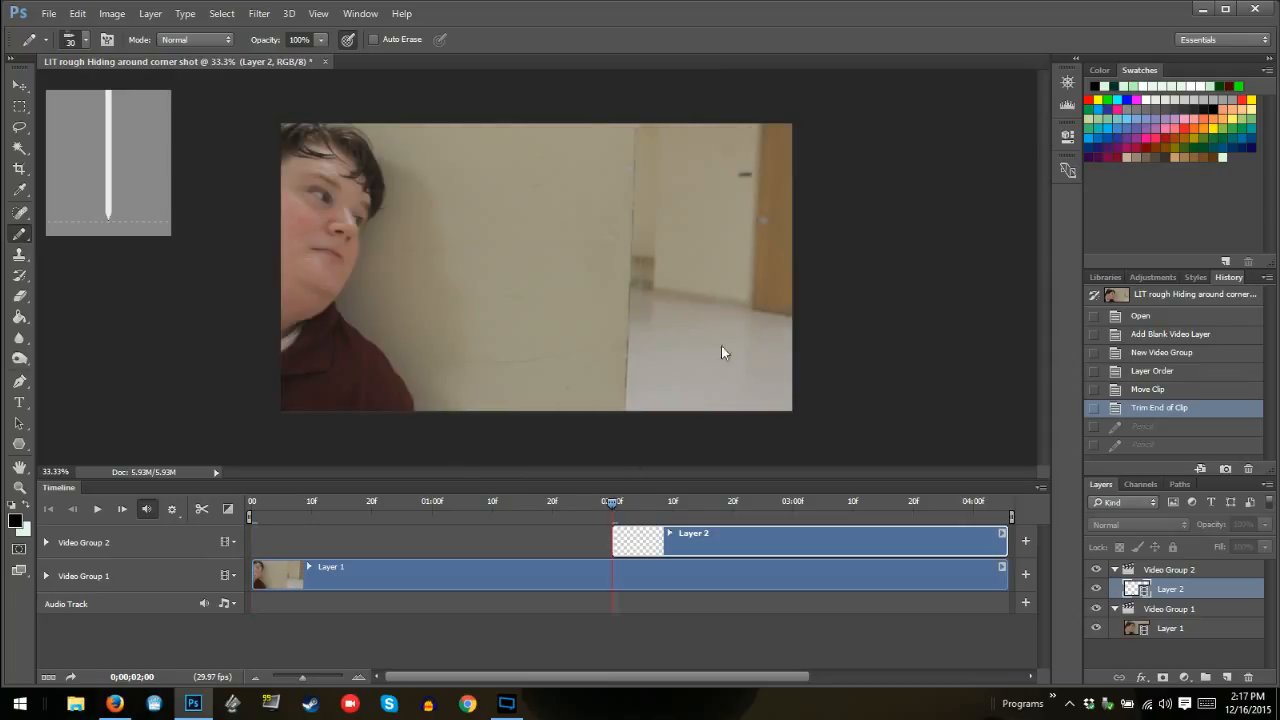
mouse_move(625, 260)
mouse_down()
mouse_move(647, 325)
mouse_move(627, 342)
mouse_move(677, 288)
mouse_up()
click(647, 267)
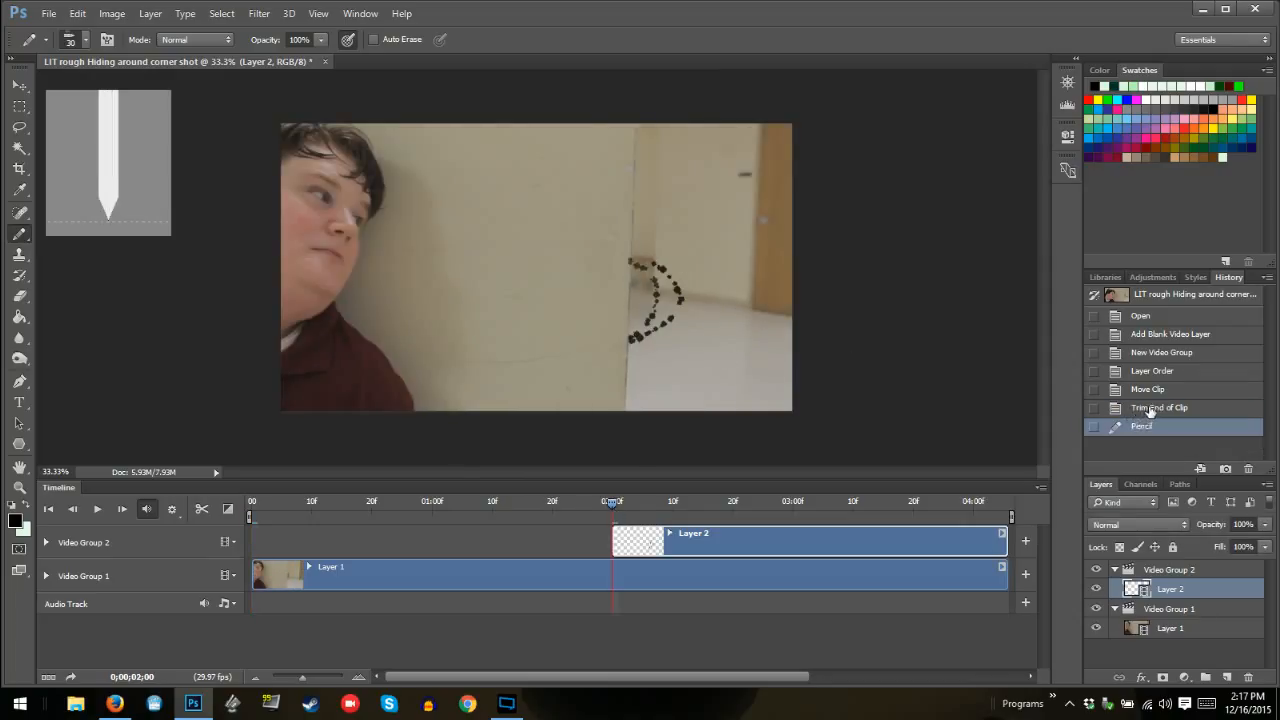
key(ctrl+z)
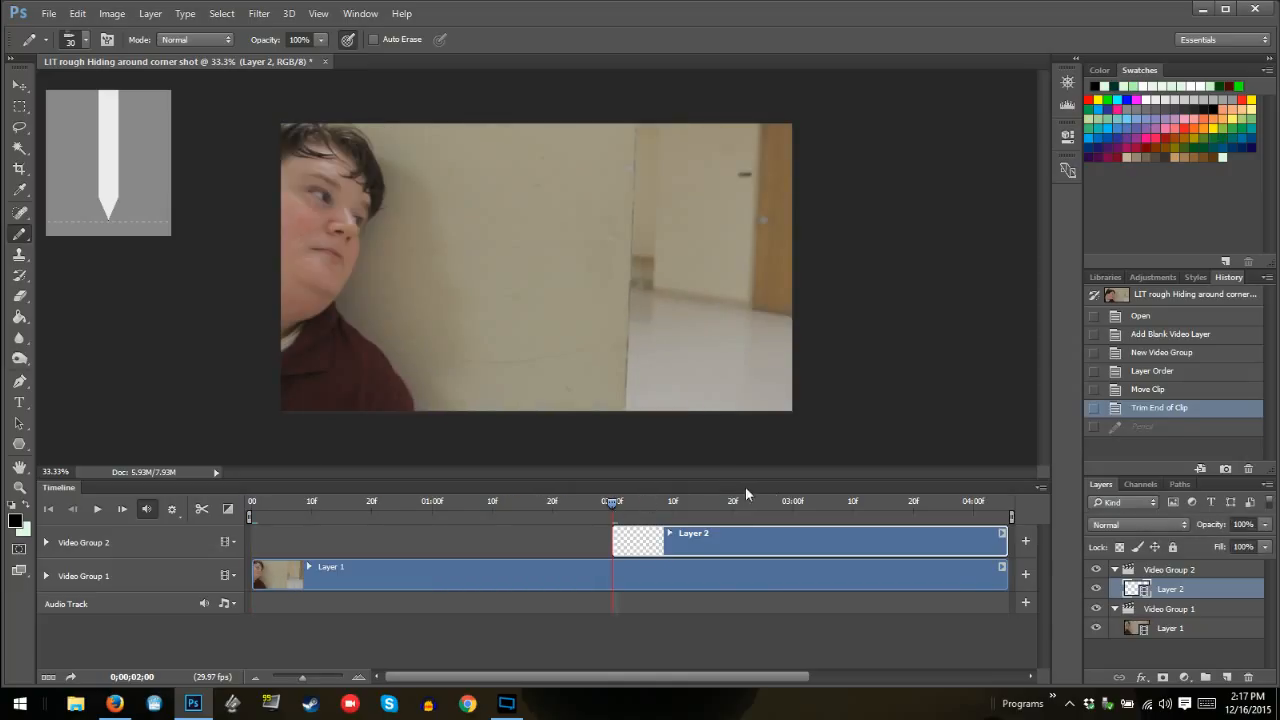
Choose the 9 px pointed tip and place small test marks around the wall edge on Layer 2
right_click(686, 340)
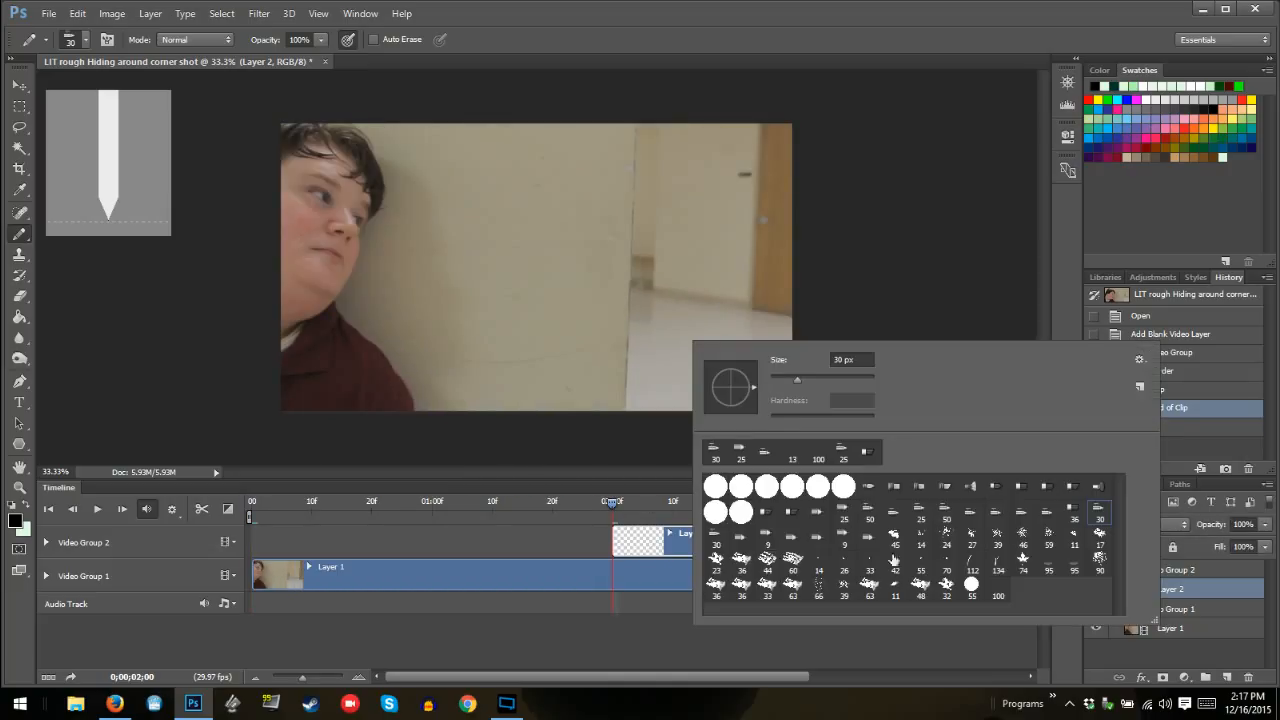
click(767, 540)
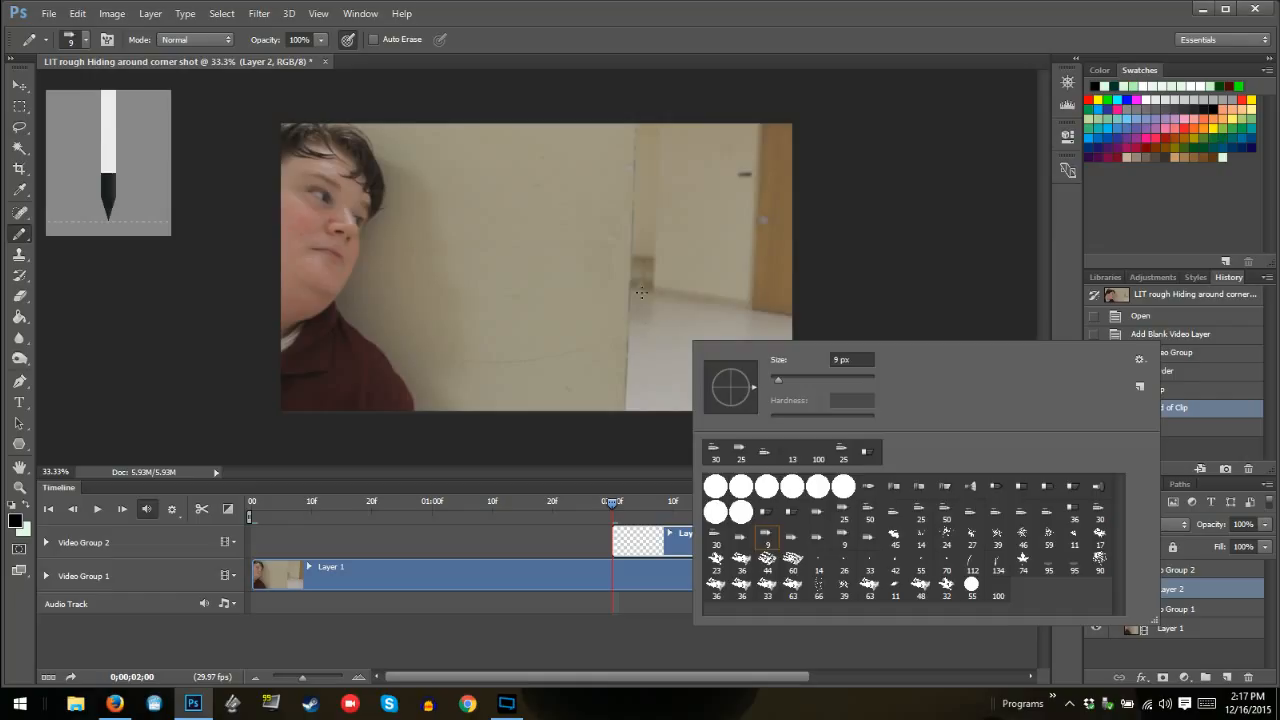
click(631, 250)
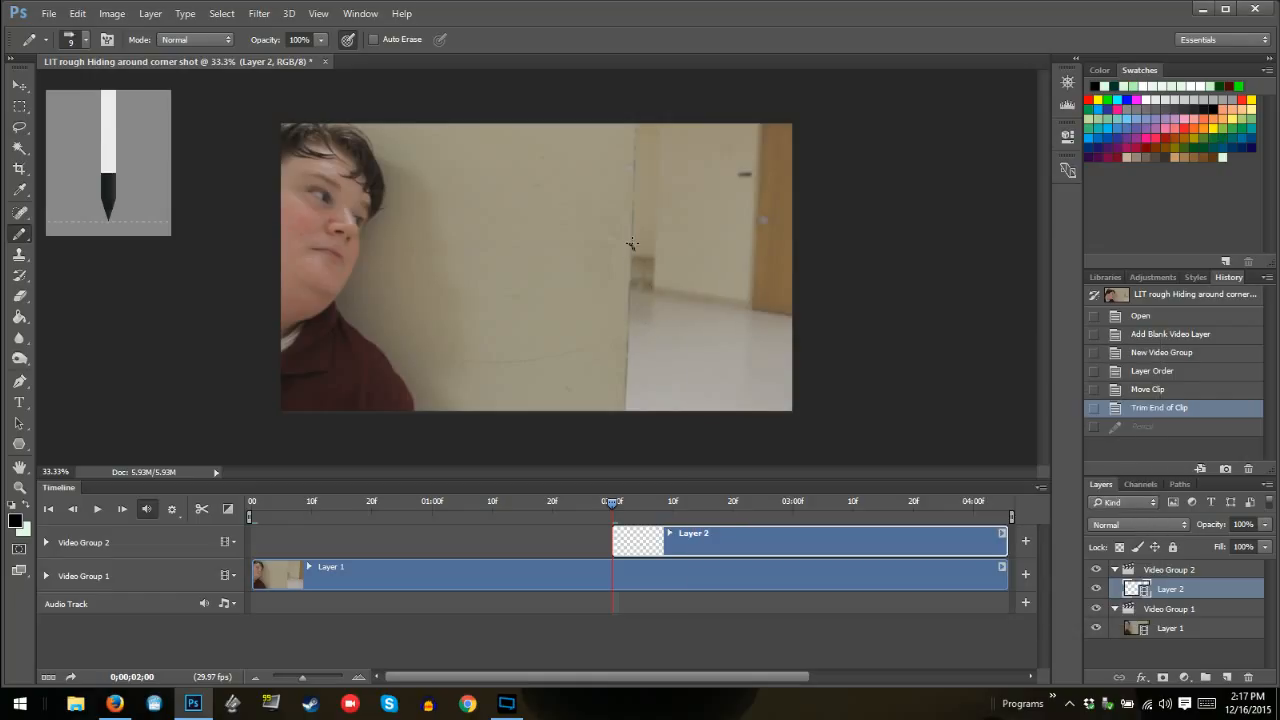
click(646, 305)
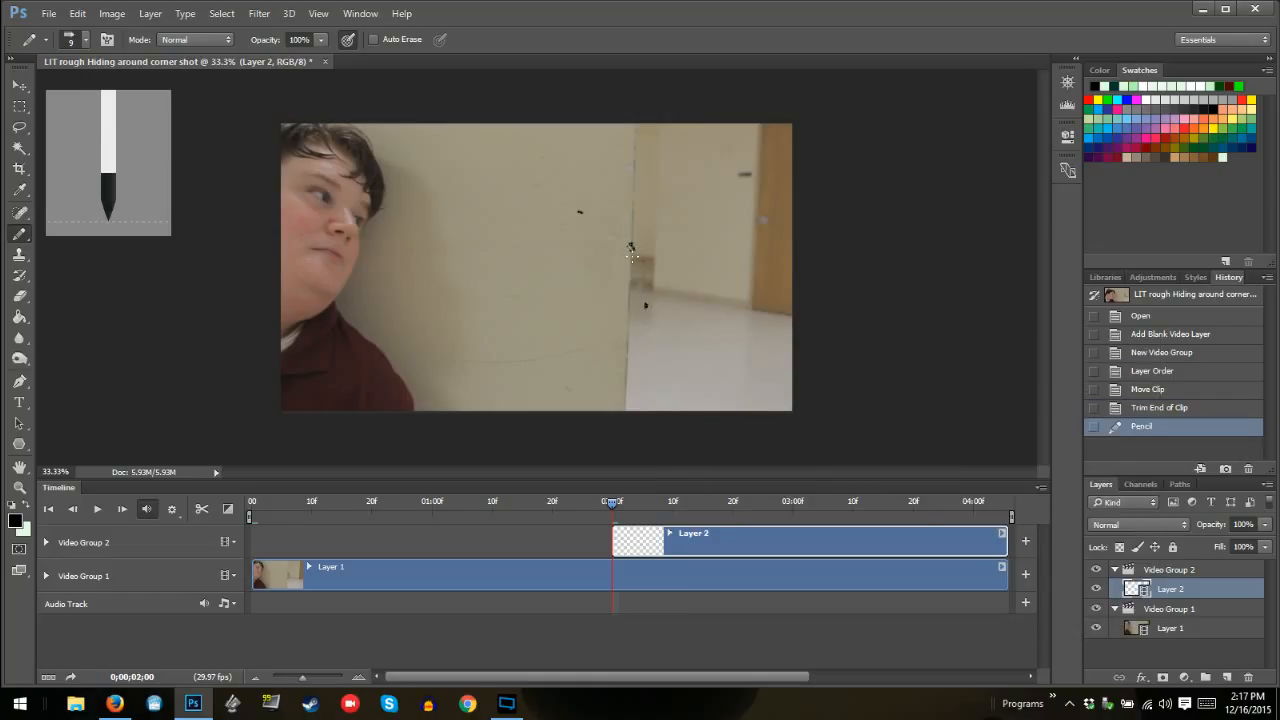
Enlarge the Pencil tip to 59 px and scribble a test mark over the hallway wall beside the corner
right_click(646, 305)
drag(732, 304, 782, 304)
click(678, 206)
mouse_move(673, 205)
mouse_down()
mouse_move(669, 194)
mouse_move(648, 234)
mouse_move(670, 242)
mouse_up()
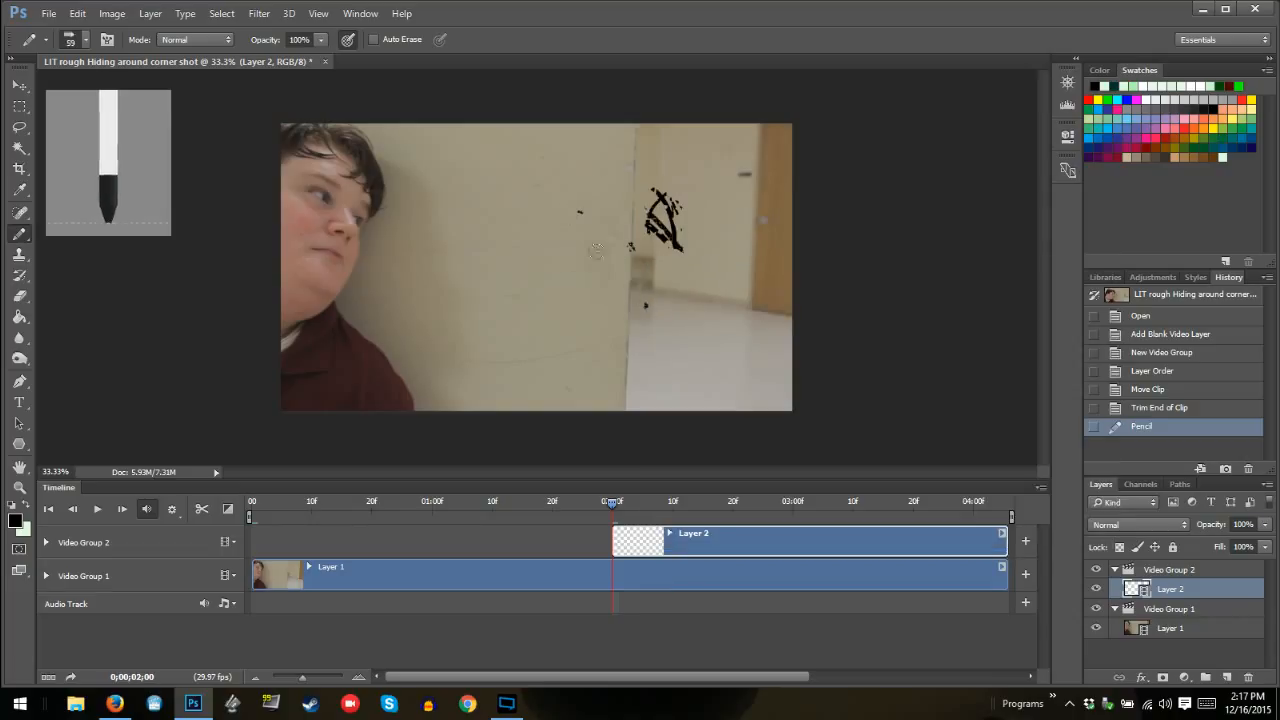
Undo the 59 px test marks back to the clip trim and choose the 30 px pointed Pencil tip
click(1178, 408)
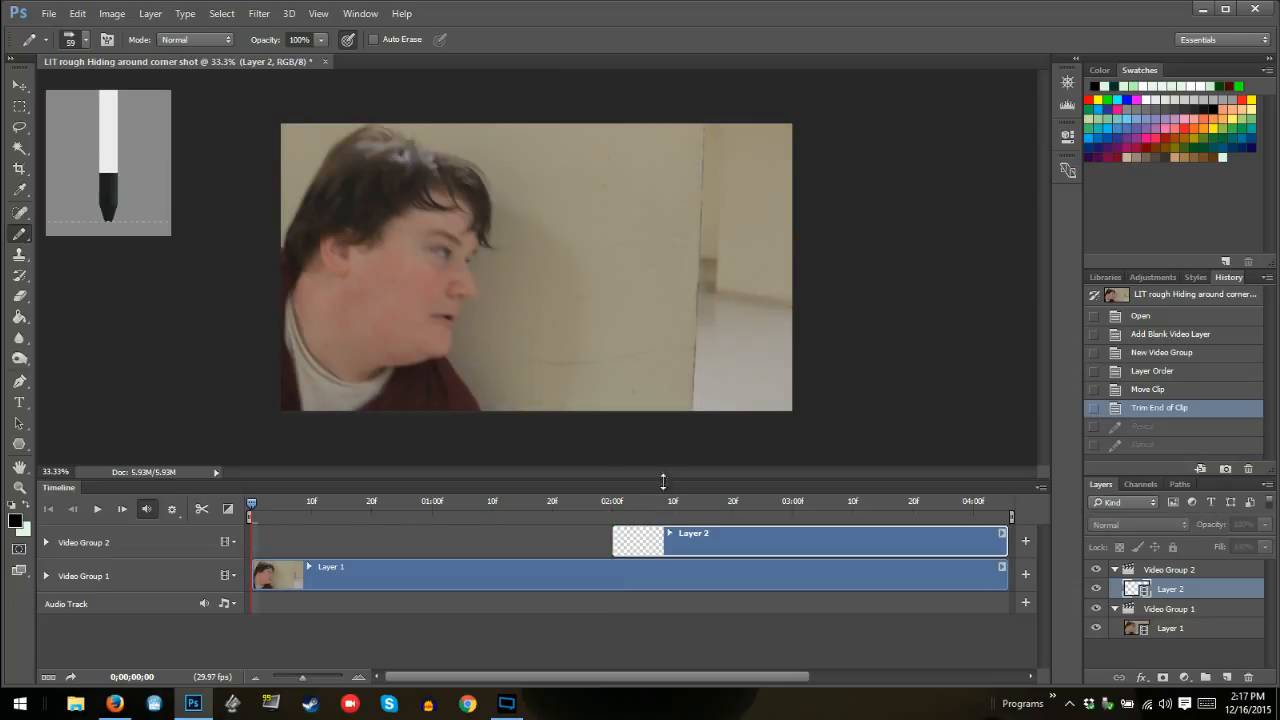
click(669, 534)
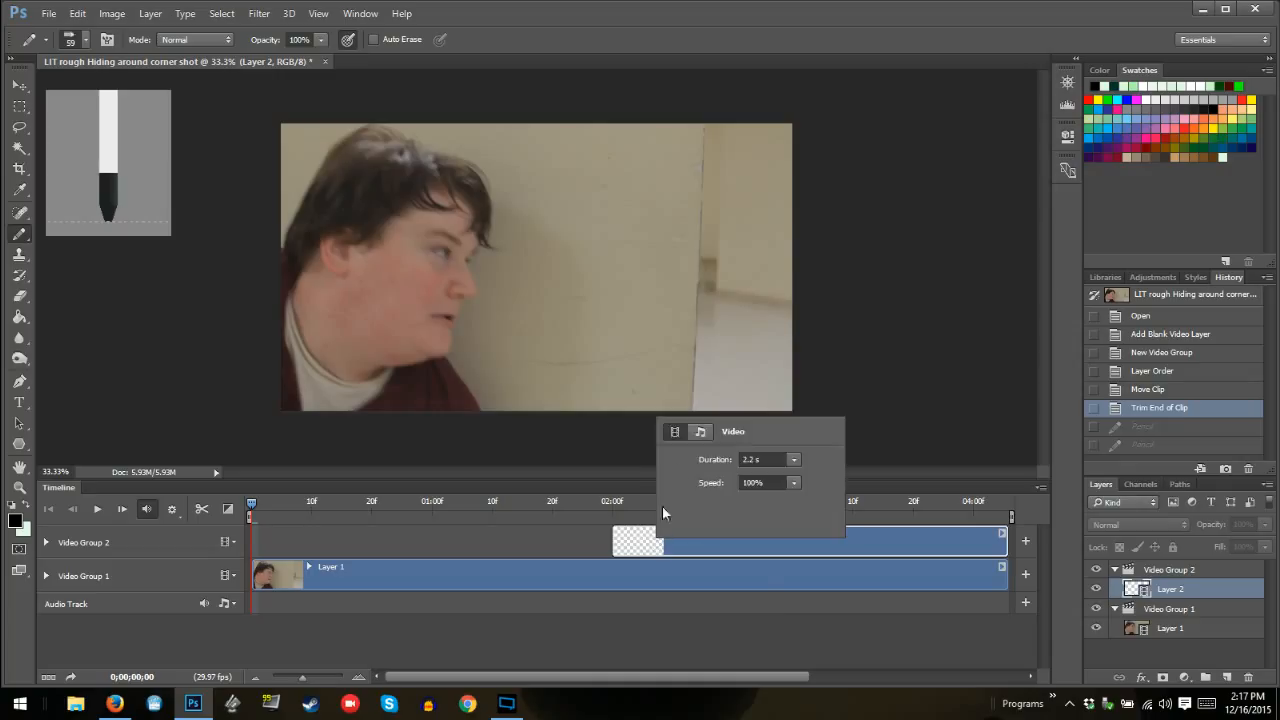
right_click(710, 338)
click(740, 556)
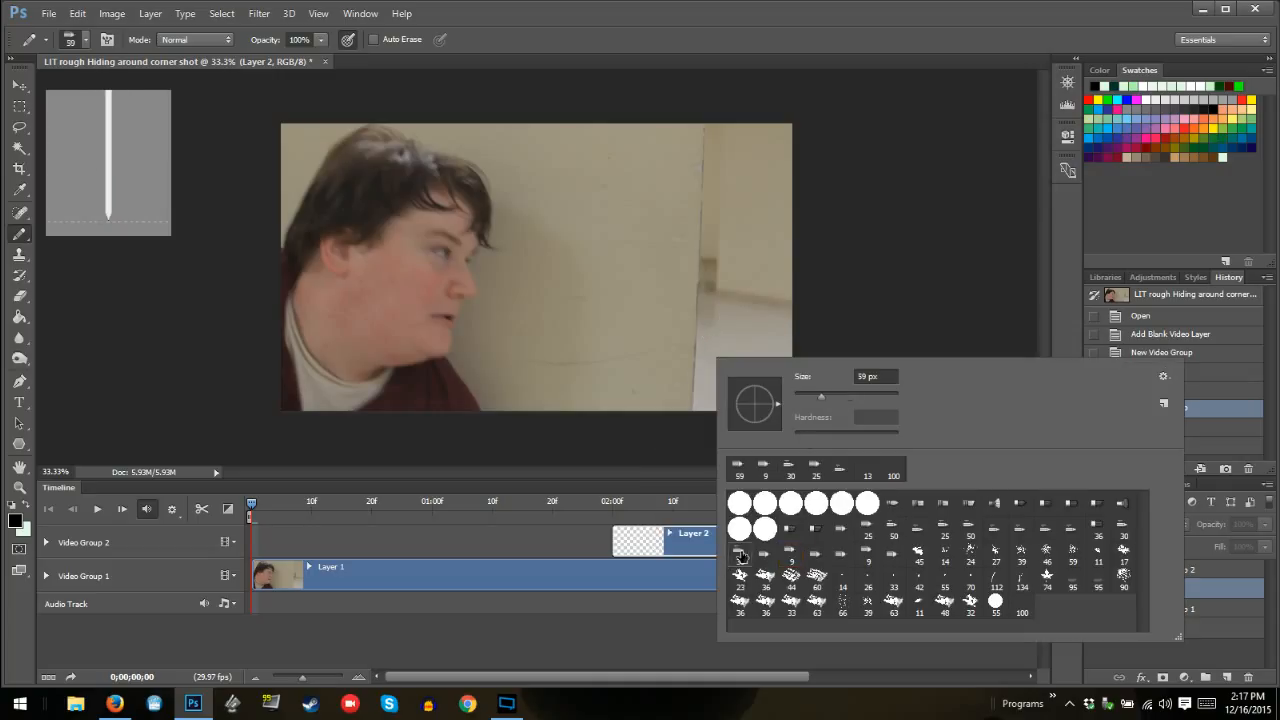
Reduce the Pencil tip to 7 px and scribble a looping test mark beside the wall edge on Layer 2 at 02:00
click(704, 255)
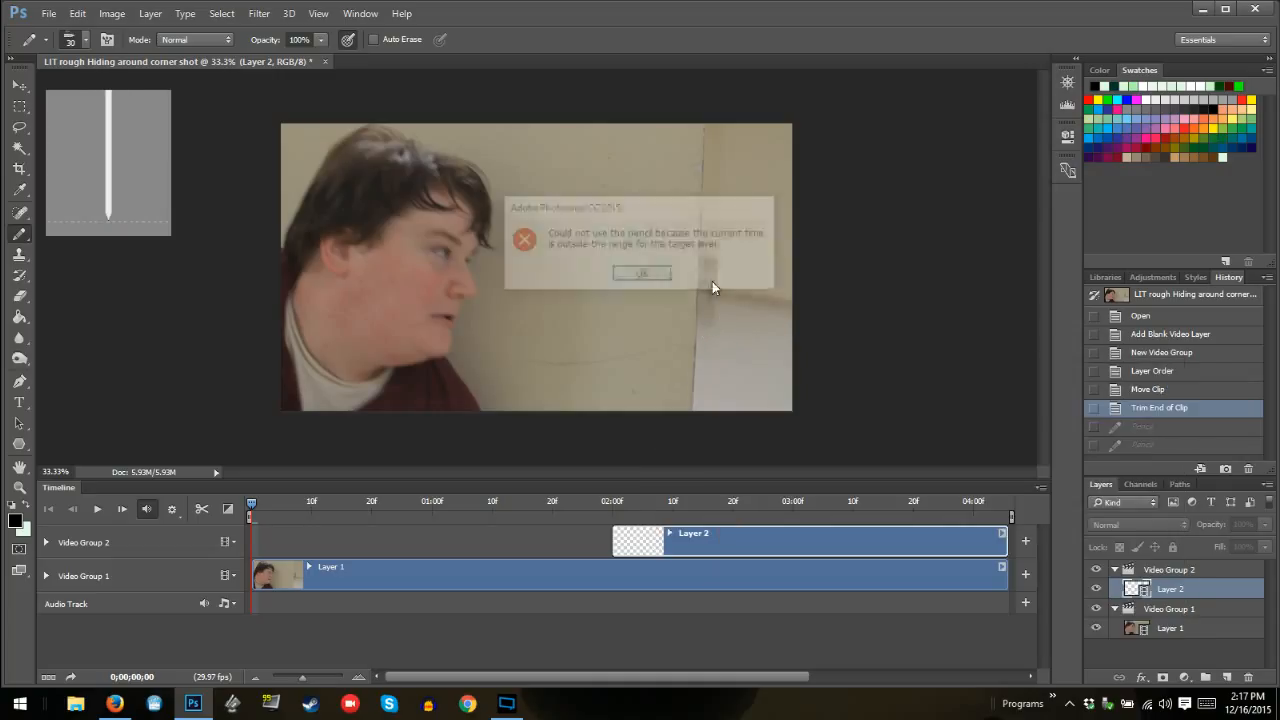
click(647, 275)
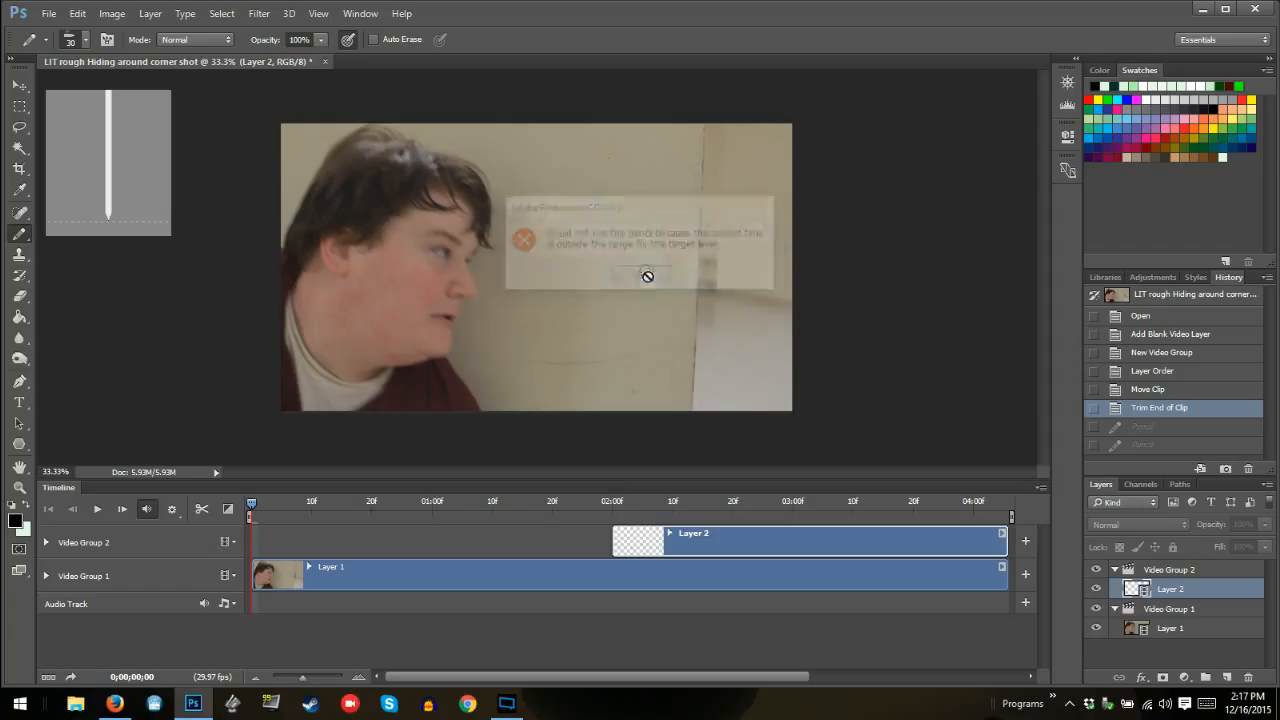
click(613, 511)
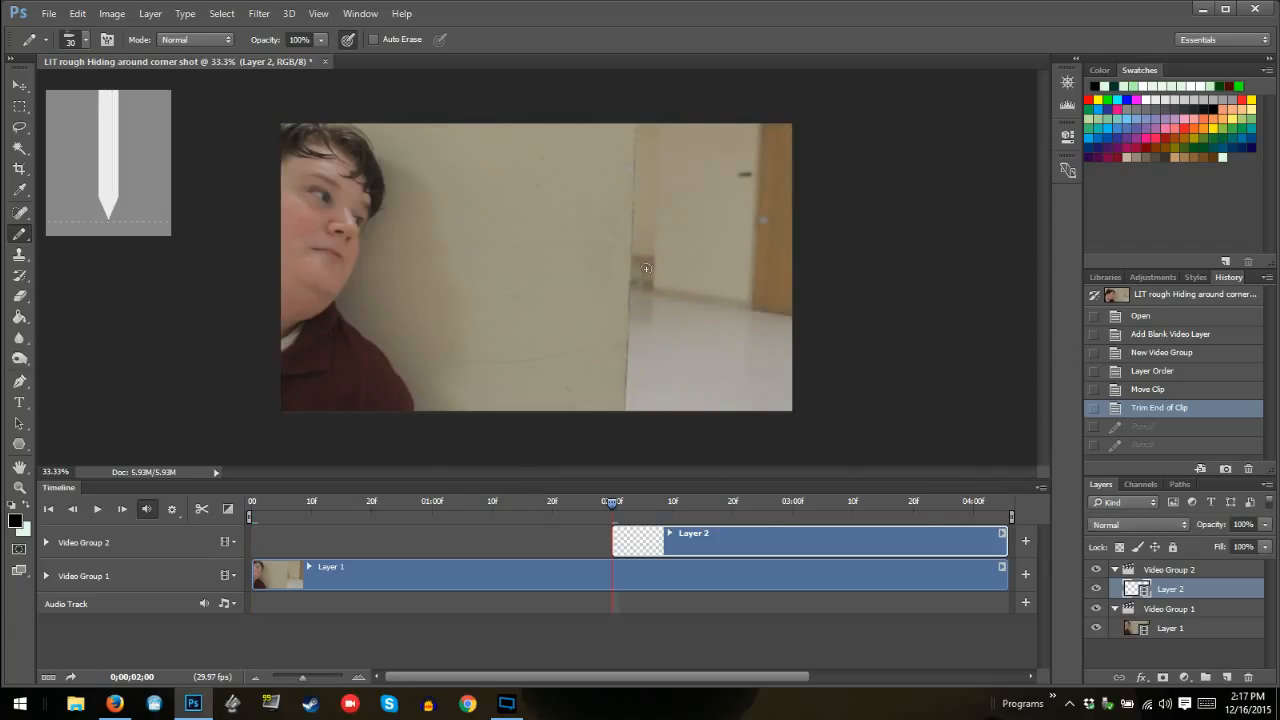
right_click(646, 268)
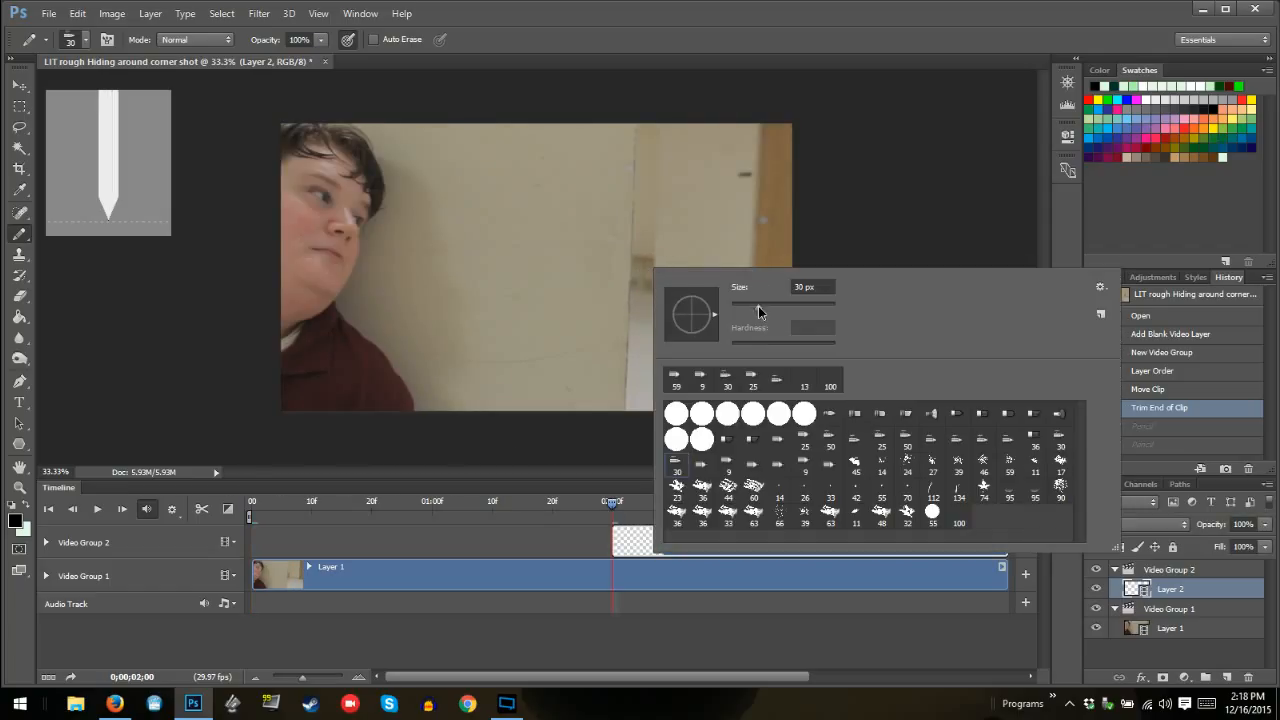
drag(758, 306, 738, 312)
click(634, 219)
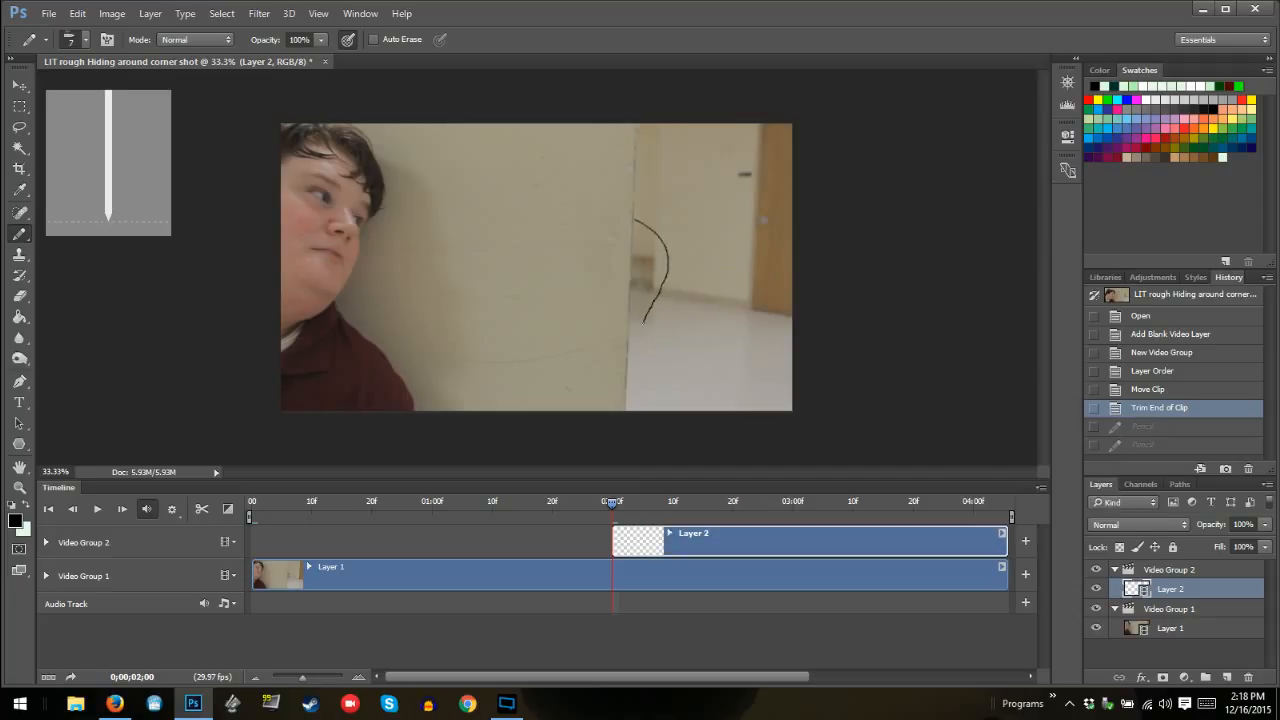
mouse_move(644, 320)
mouse_down()
mouse_move(676, 322)
mouse_move(692, 262)
mouse_move(640, 300)
mouse_up()
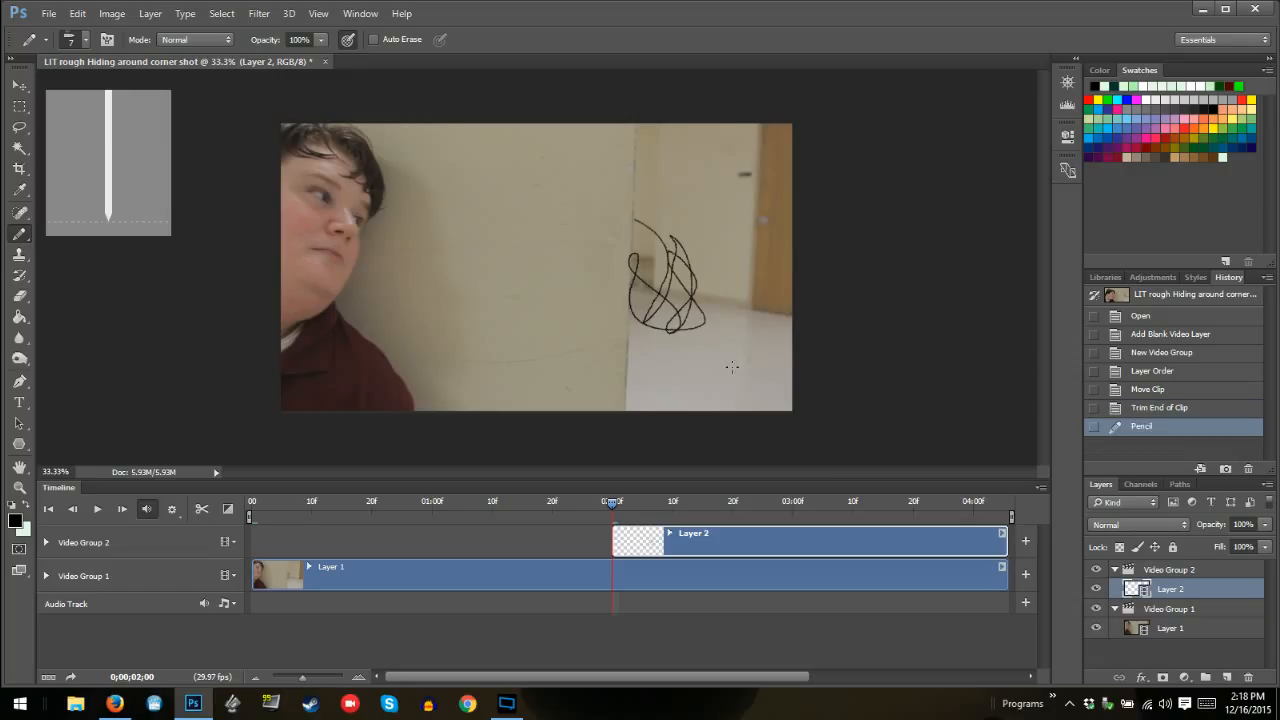
Rename the 30 px pointed brush preset as "Pencil for monster"
right_click(680, 277)
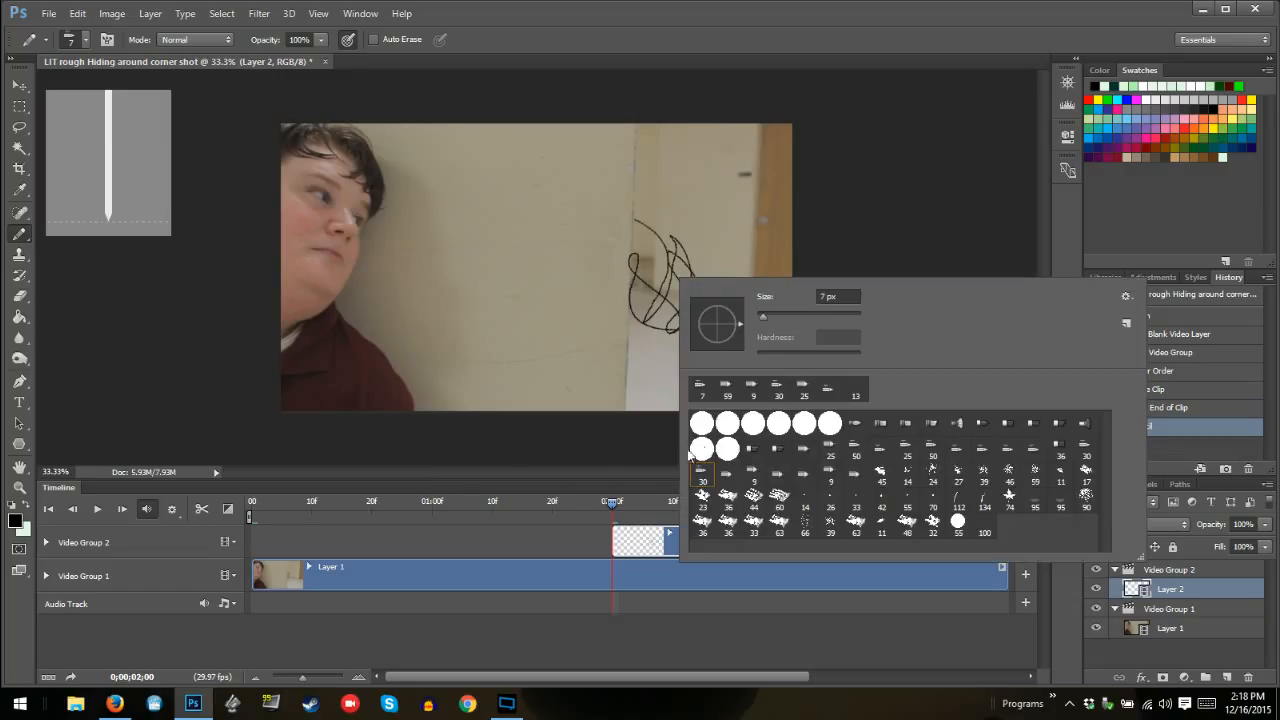
right_click(703, 484)
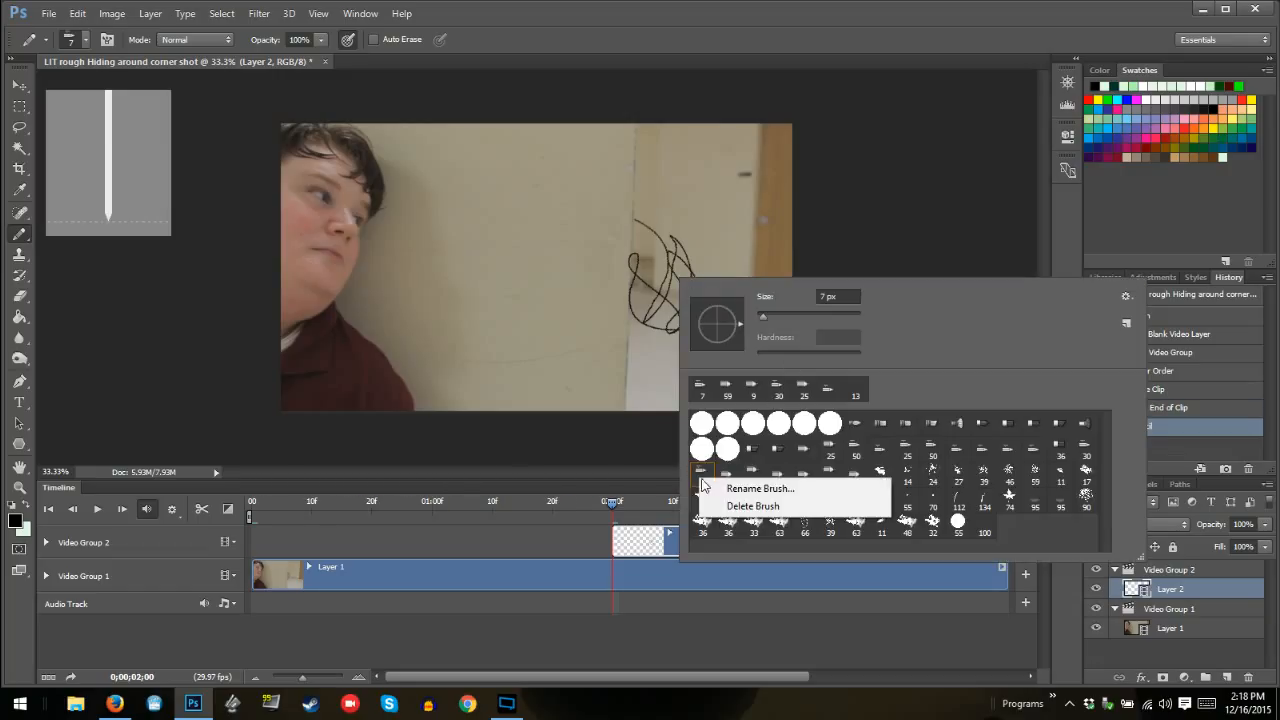
click(757, 488)
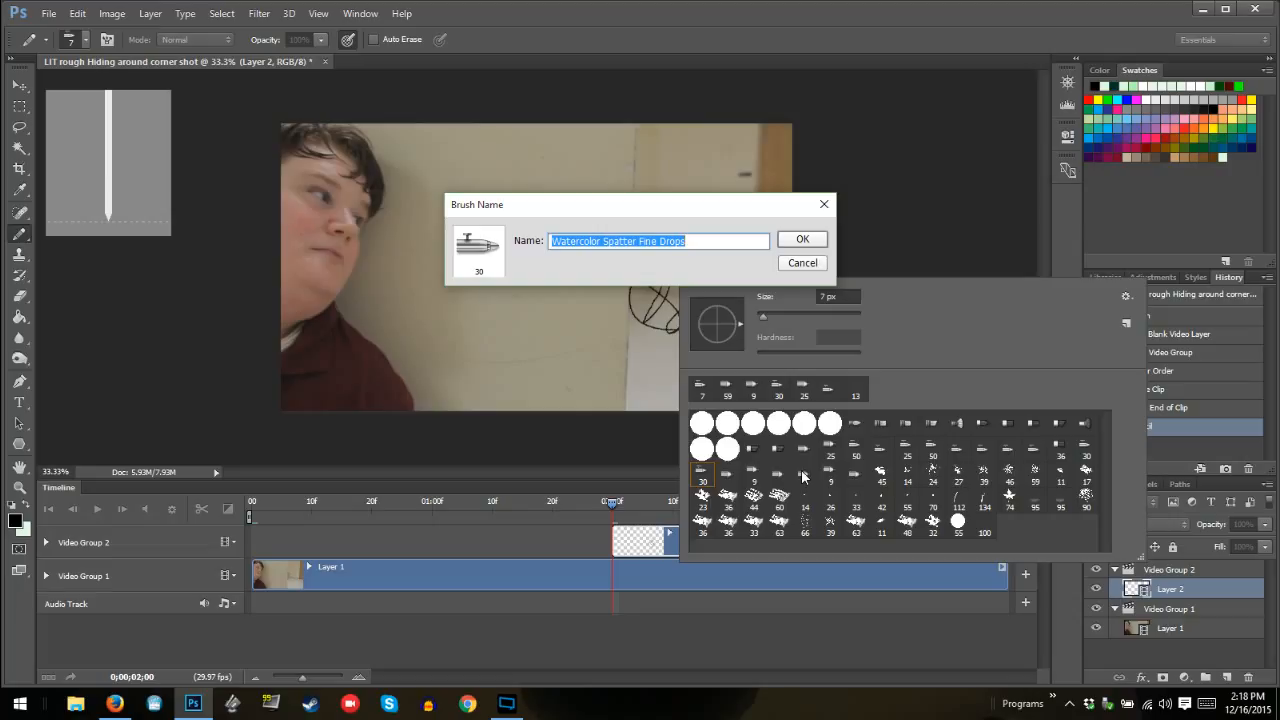
key(BackSpace)
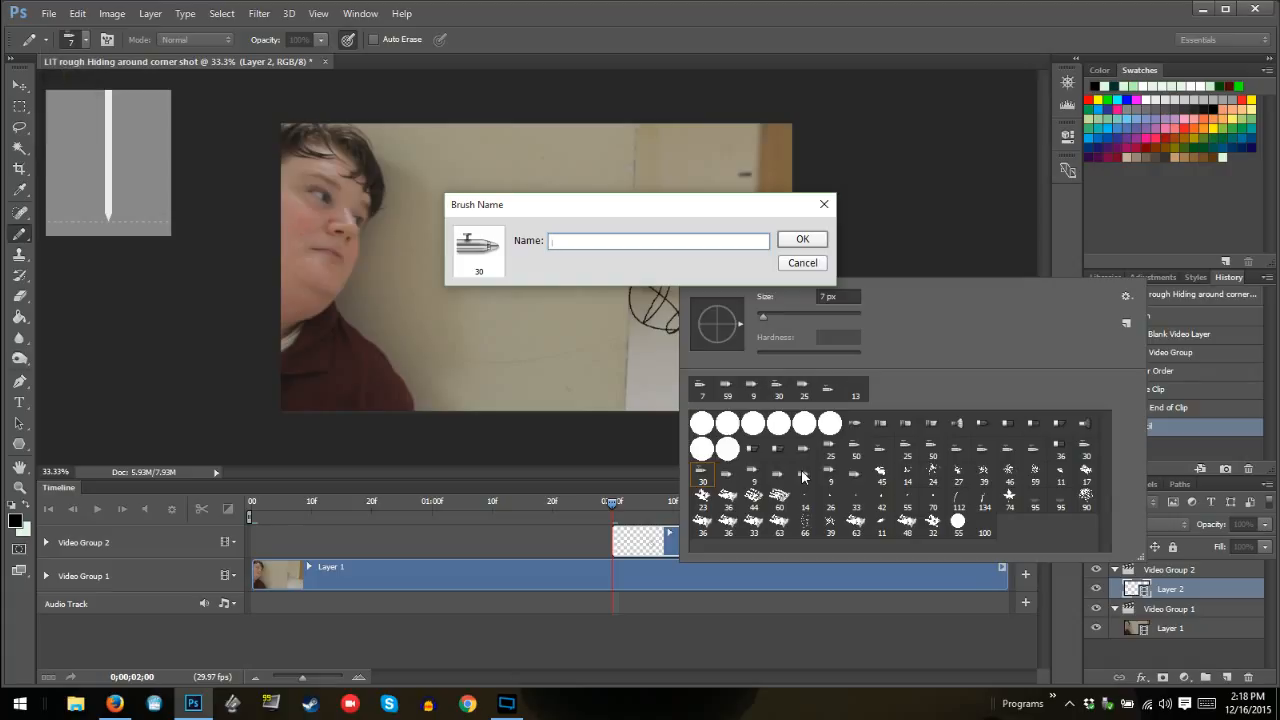
key(XF86AudioRaiseVolume)
text(Pencil for monster)
click(816, 240)
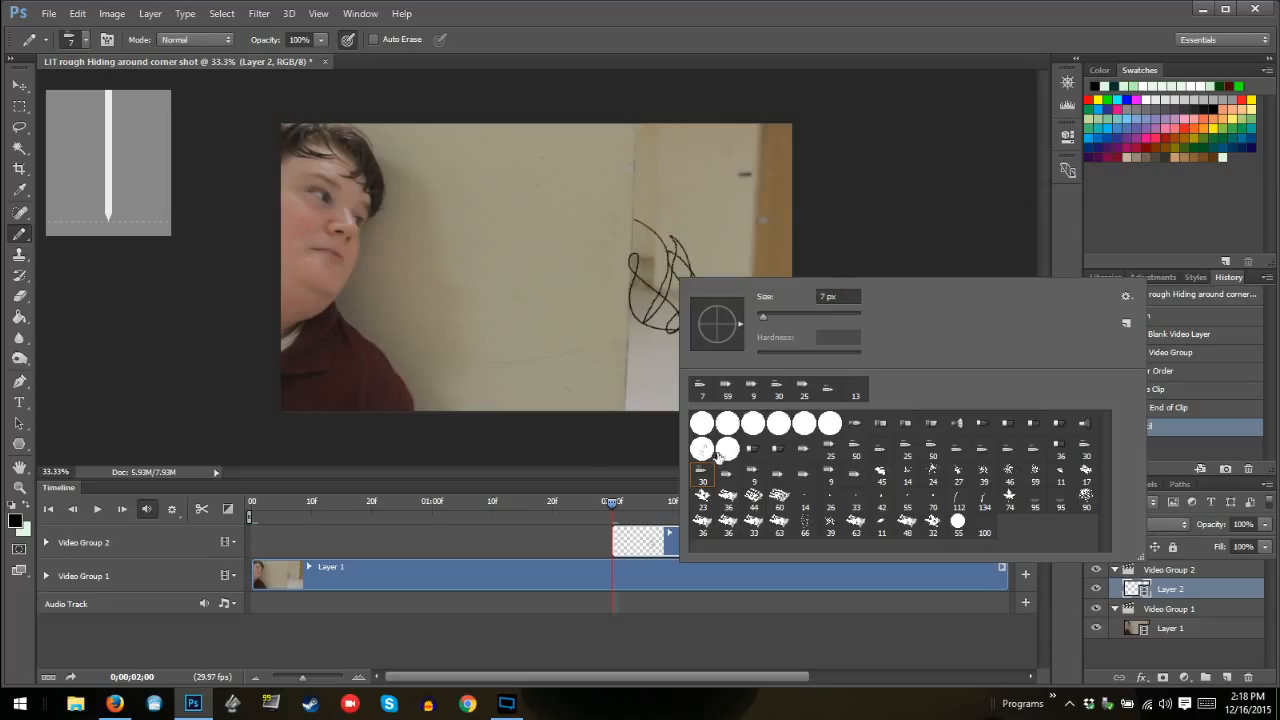
Reselect the renamed pointed tip at a size of 10 px and undo the looping test scribble
right_click(702, 478)
click(702, 478)
click(704, 428)
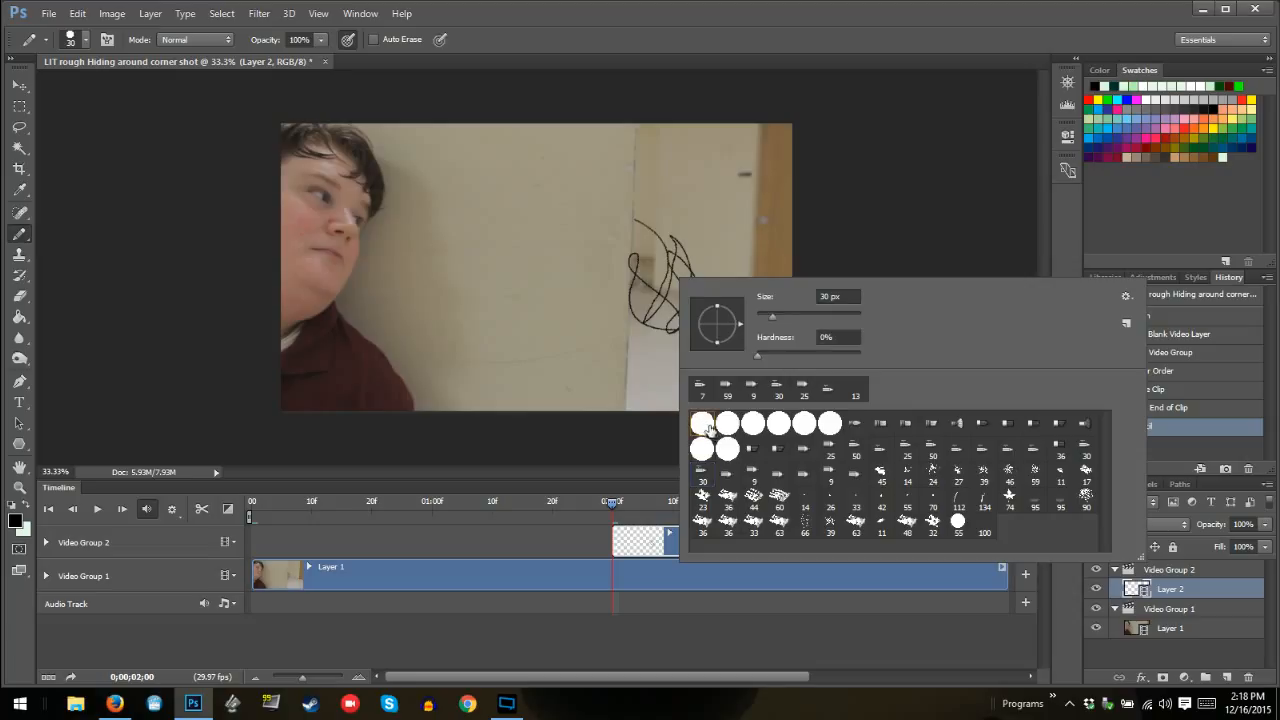
click(698, 484)
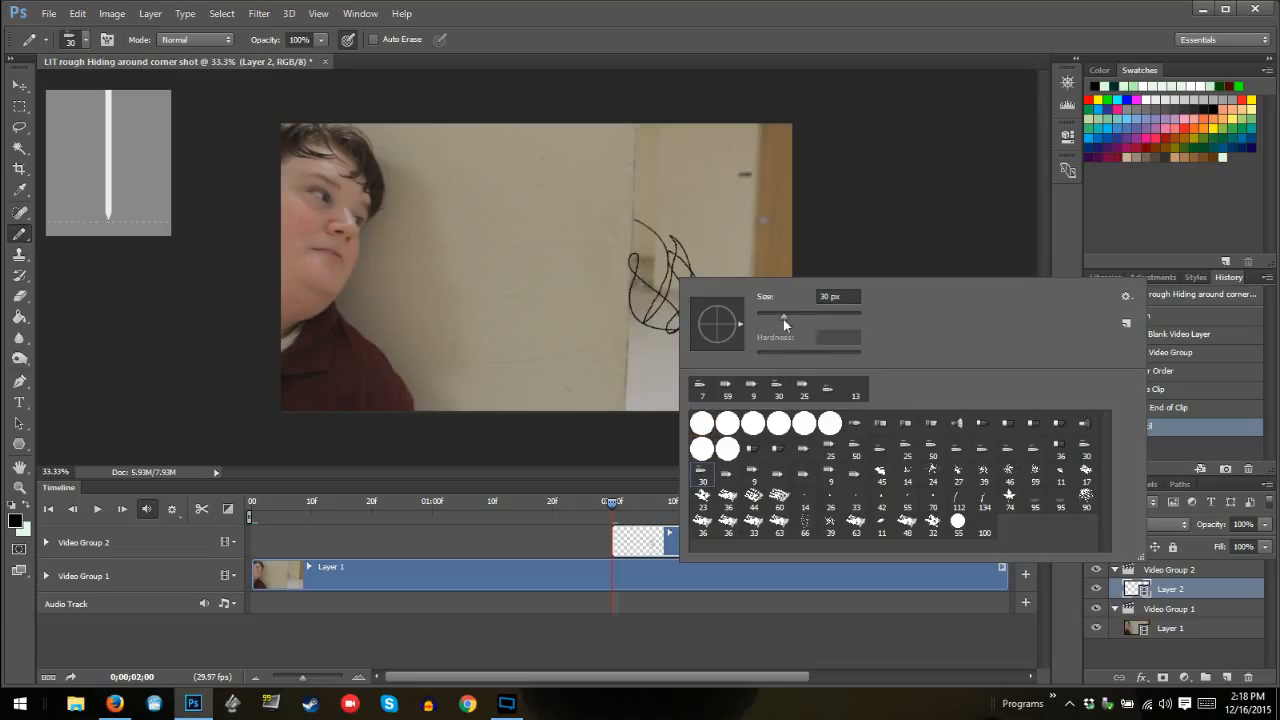
drag(783, 322, 771, 325)
click(849, 235)
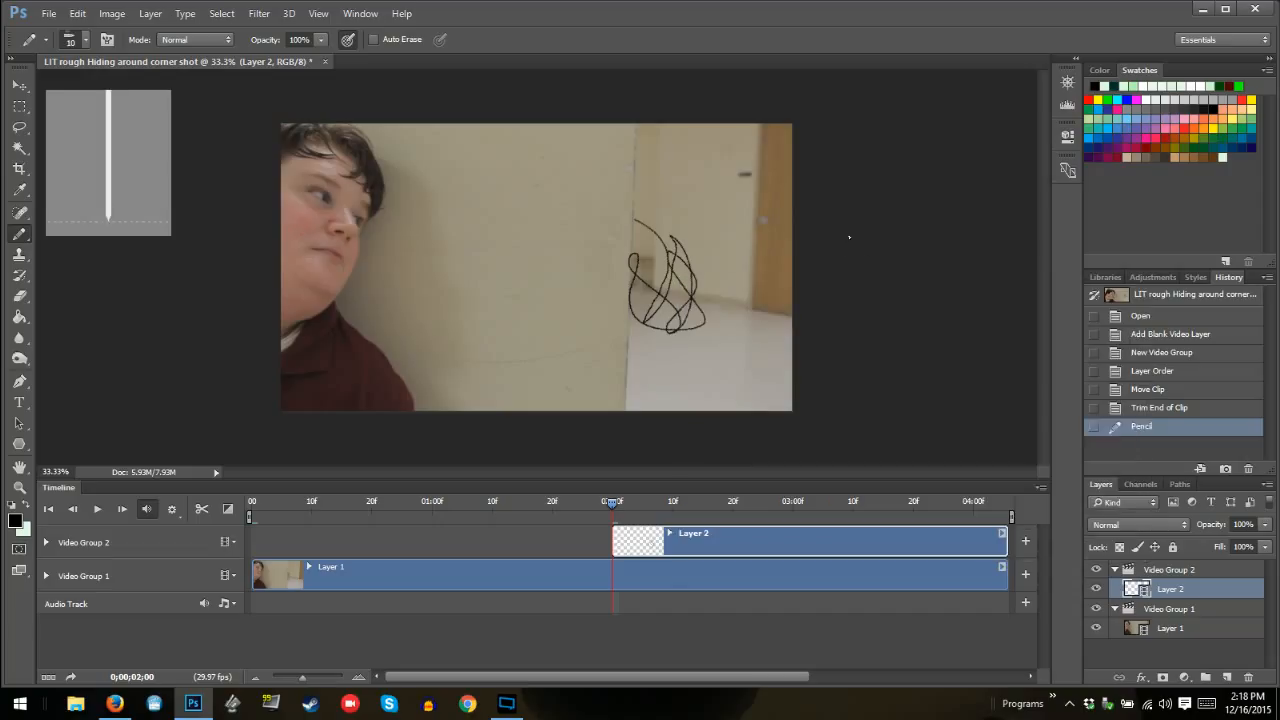
click(1150, 408)
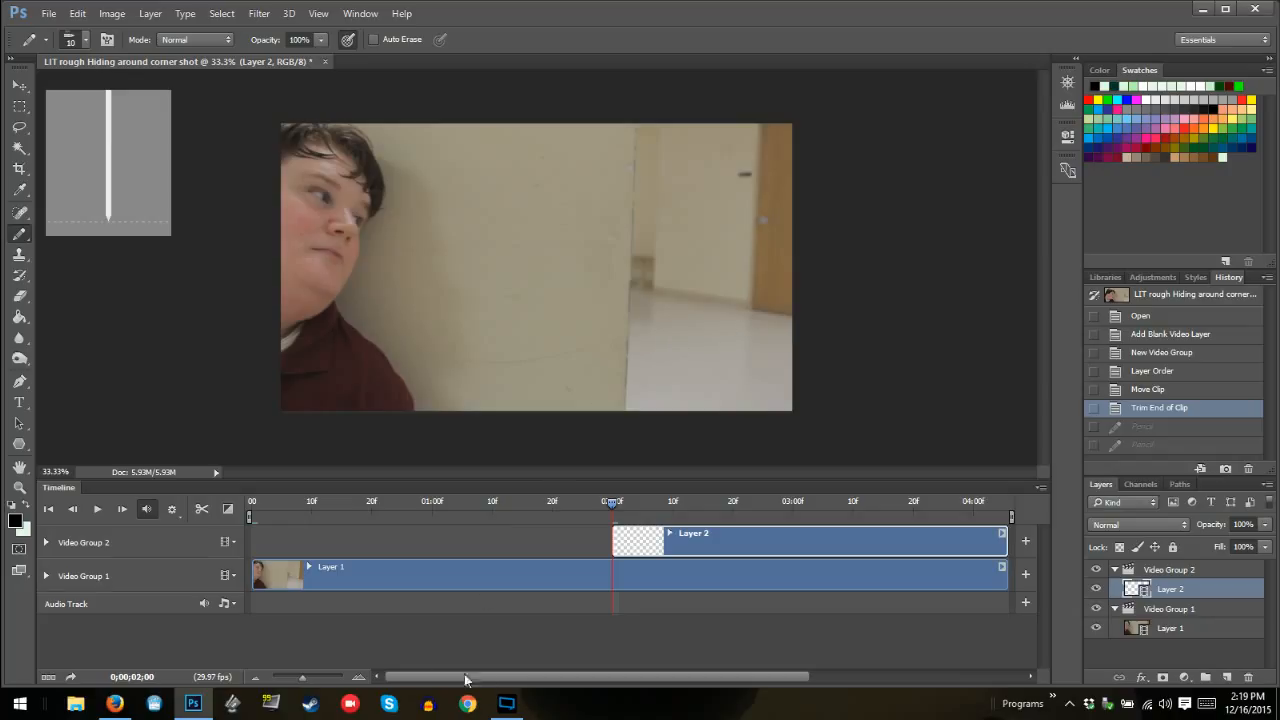
Preview the shot from 02:00 to about 04:02 and return the playhead to 02:00
key(space)
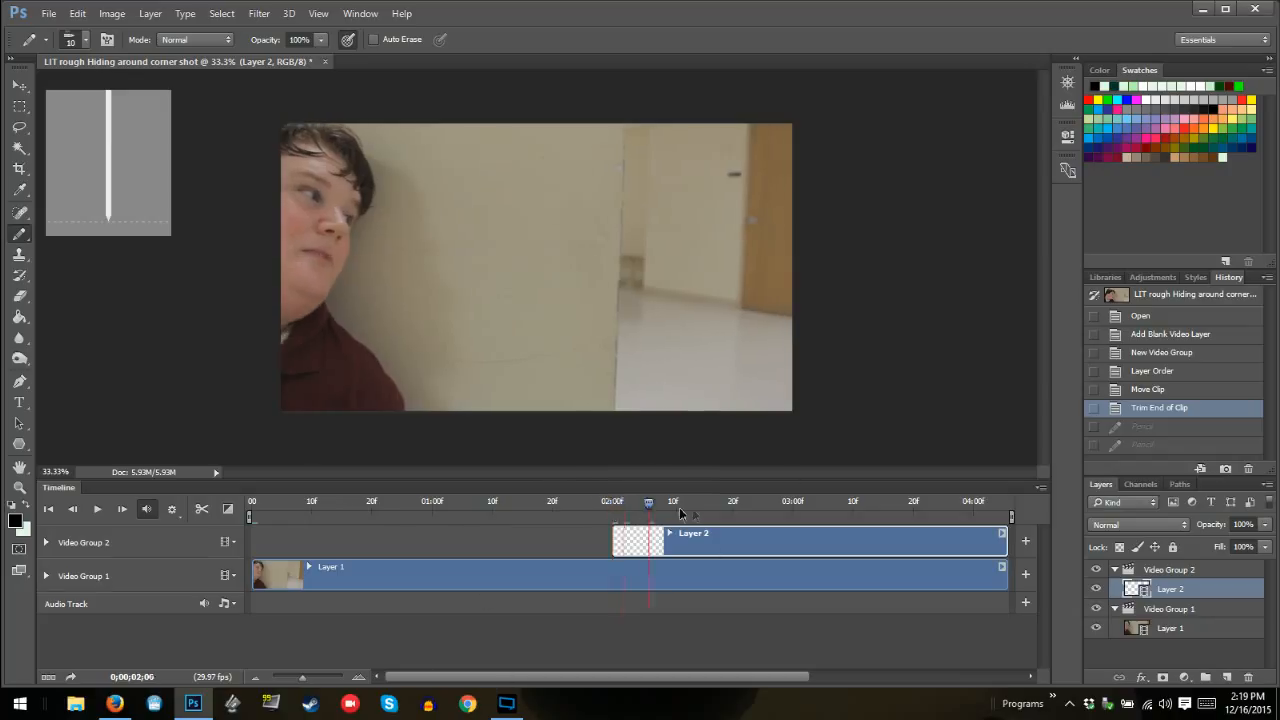
drag(1019, 497, 954, 500)
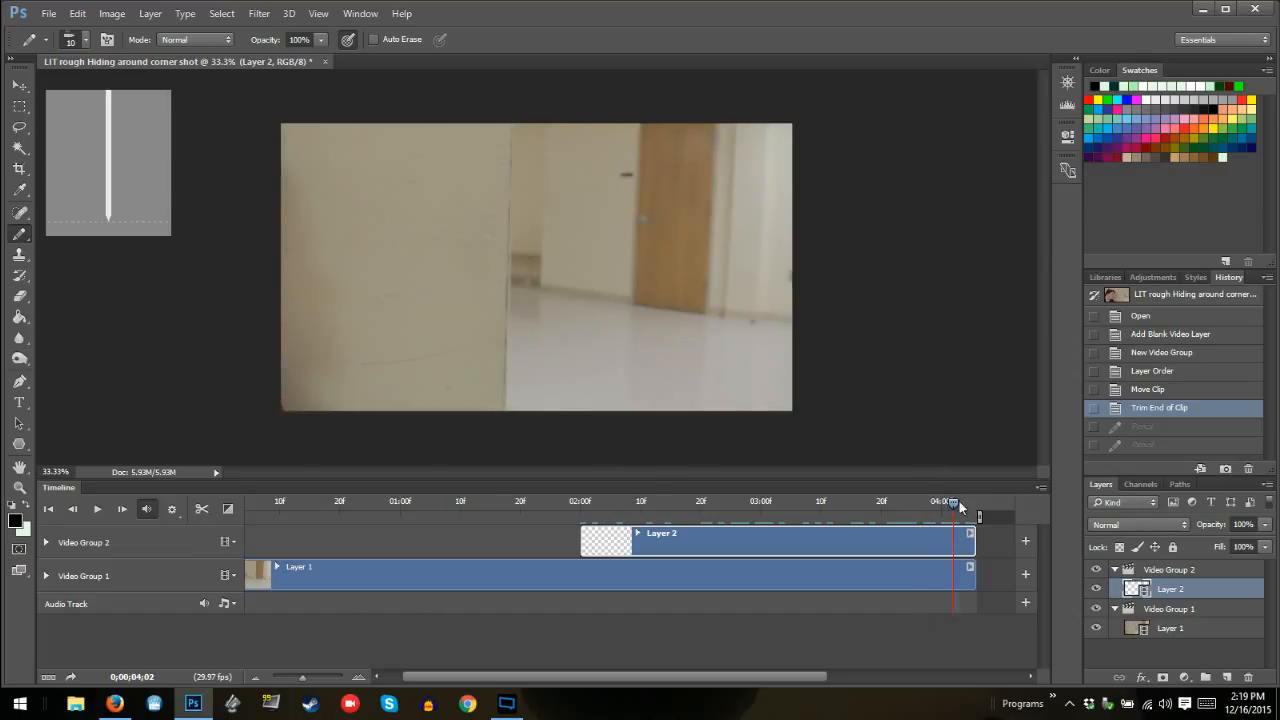
drag(955, 501, 580, 513)
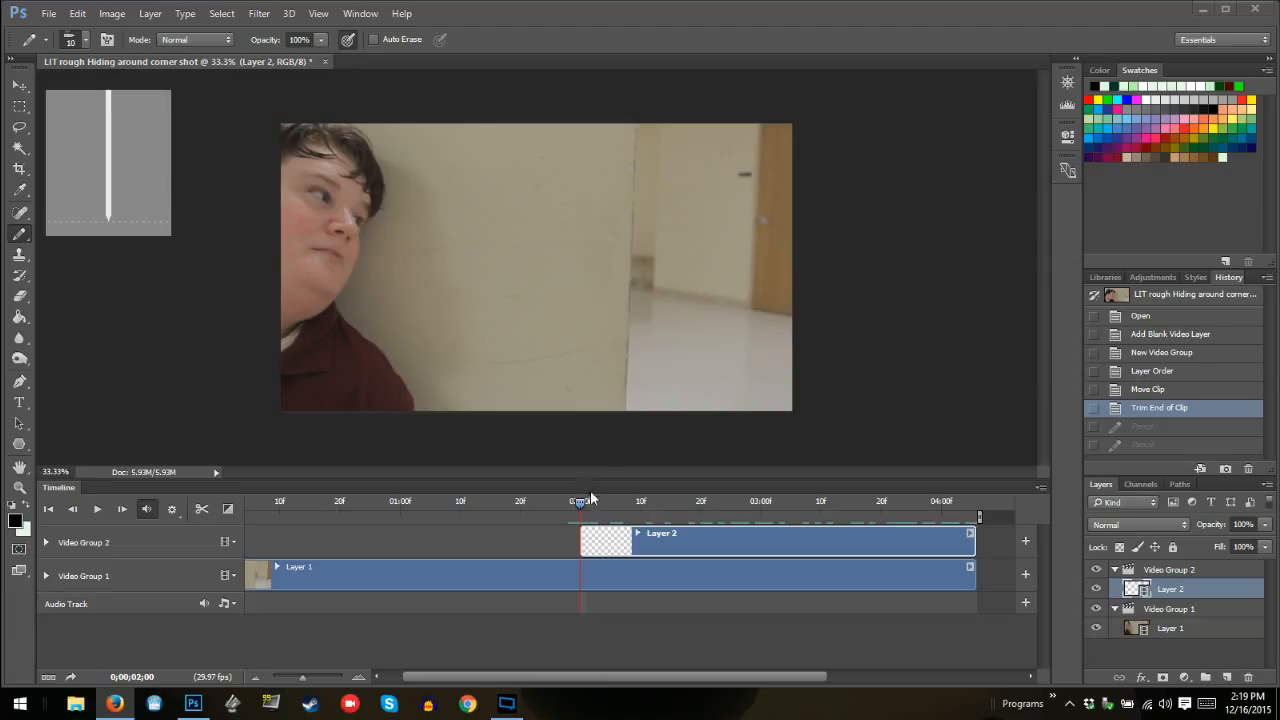
Draw short 10 px strokes at the wall edge on Layer 2, undo them, and return the playhead to 02:00
click(738, 354)
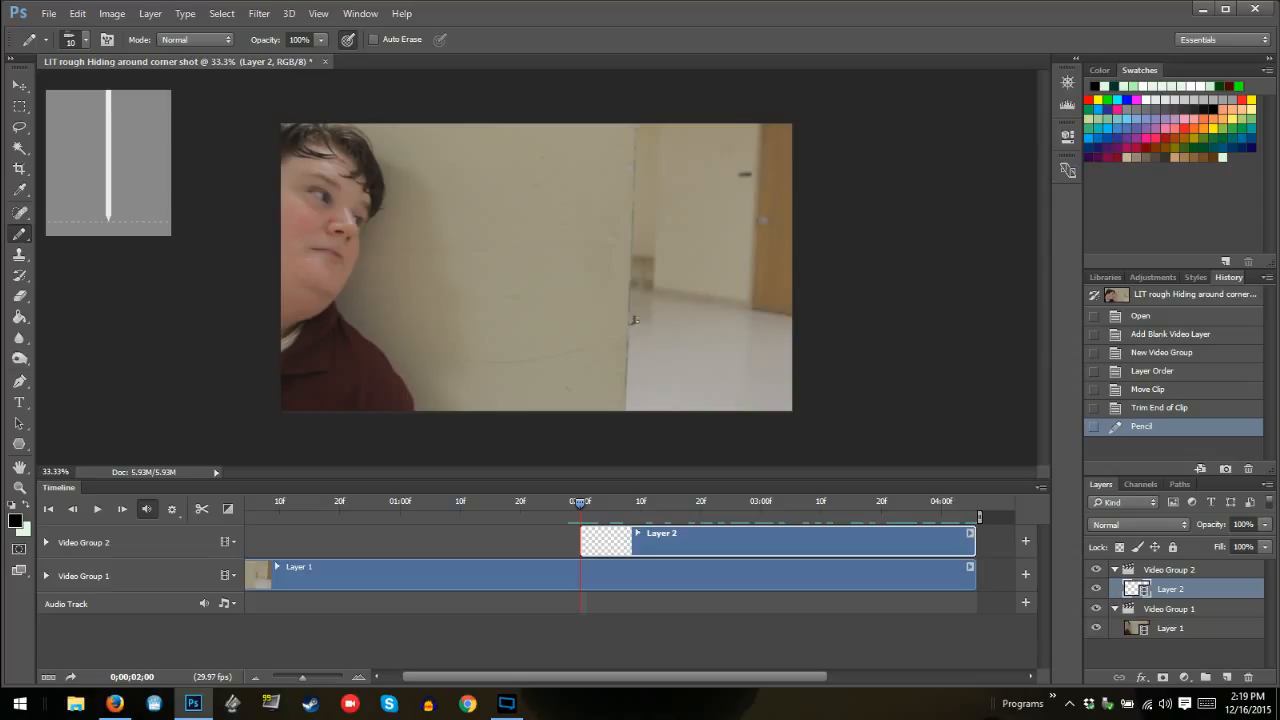
drag(633, 320, 636, 297)
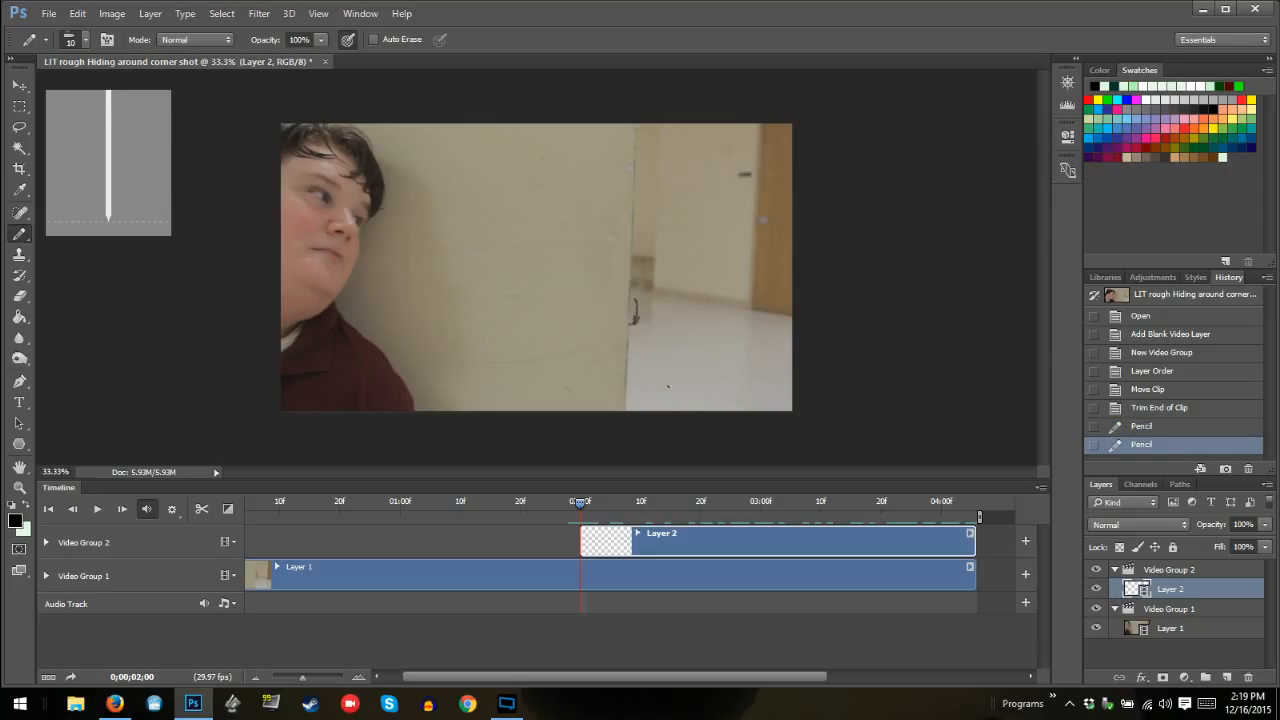
click(1156, 408)
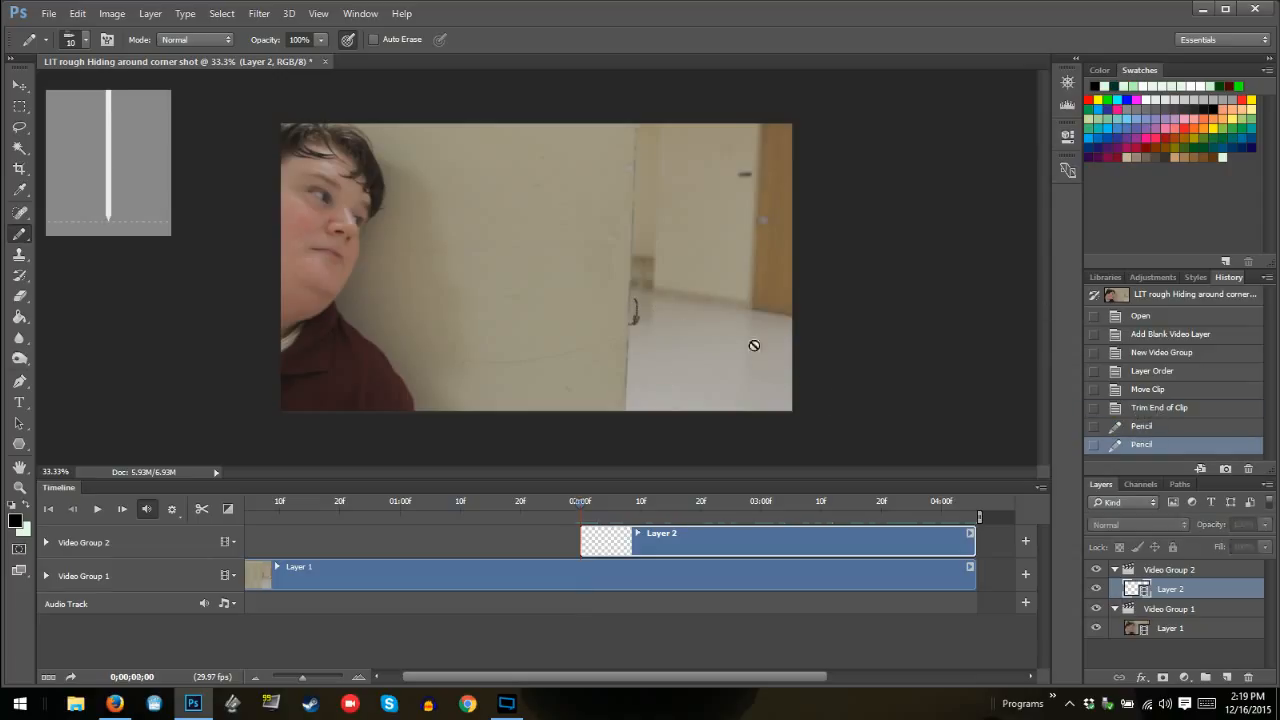
click(578, 510)
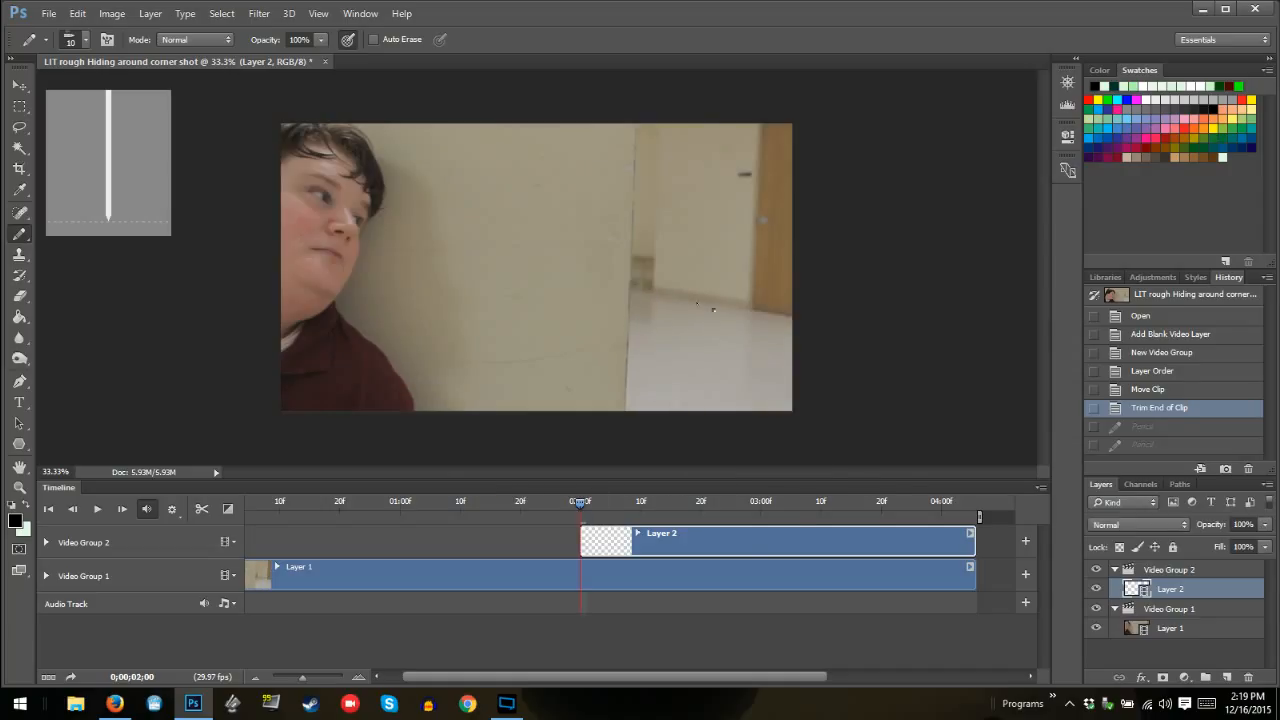
Set the Pencil tip size to 5 px
right_click(712, 310)
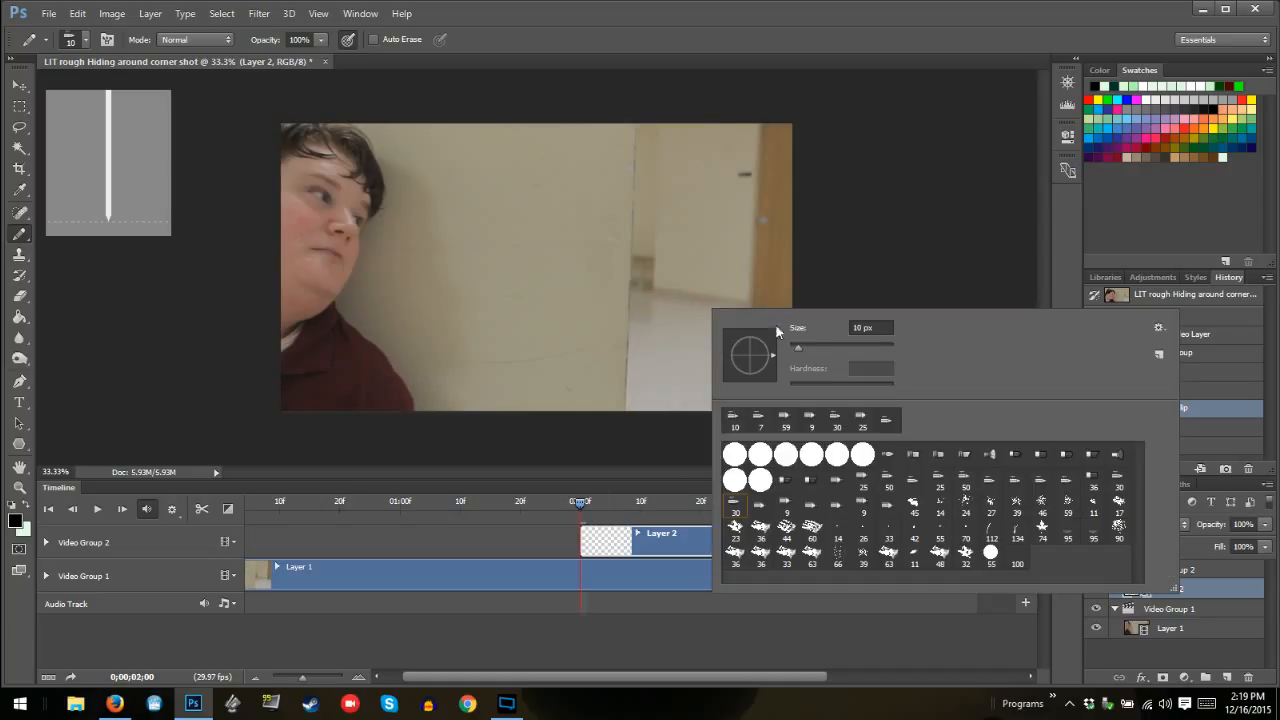
click(863, 328)
key(BackSpace)
key(BackSpace)
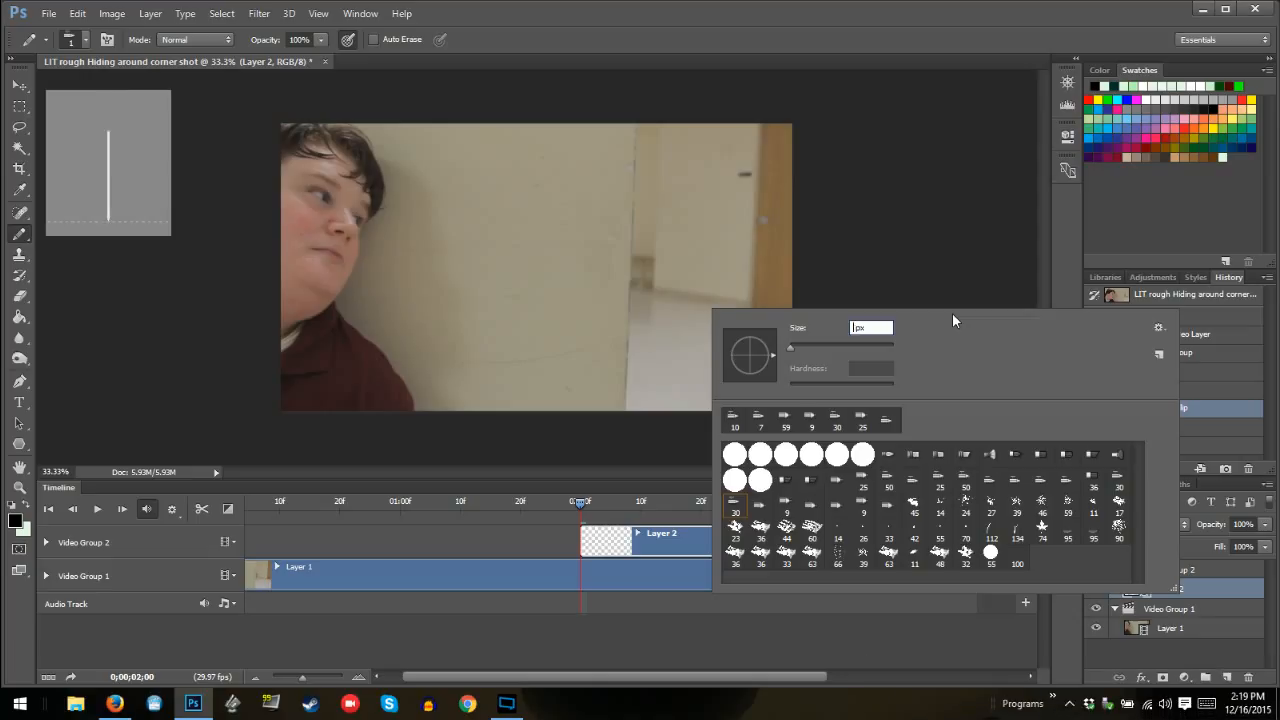
text(5)
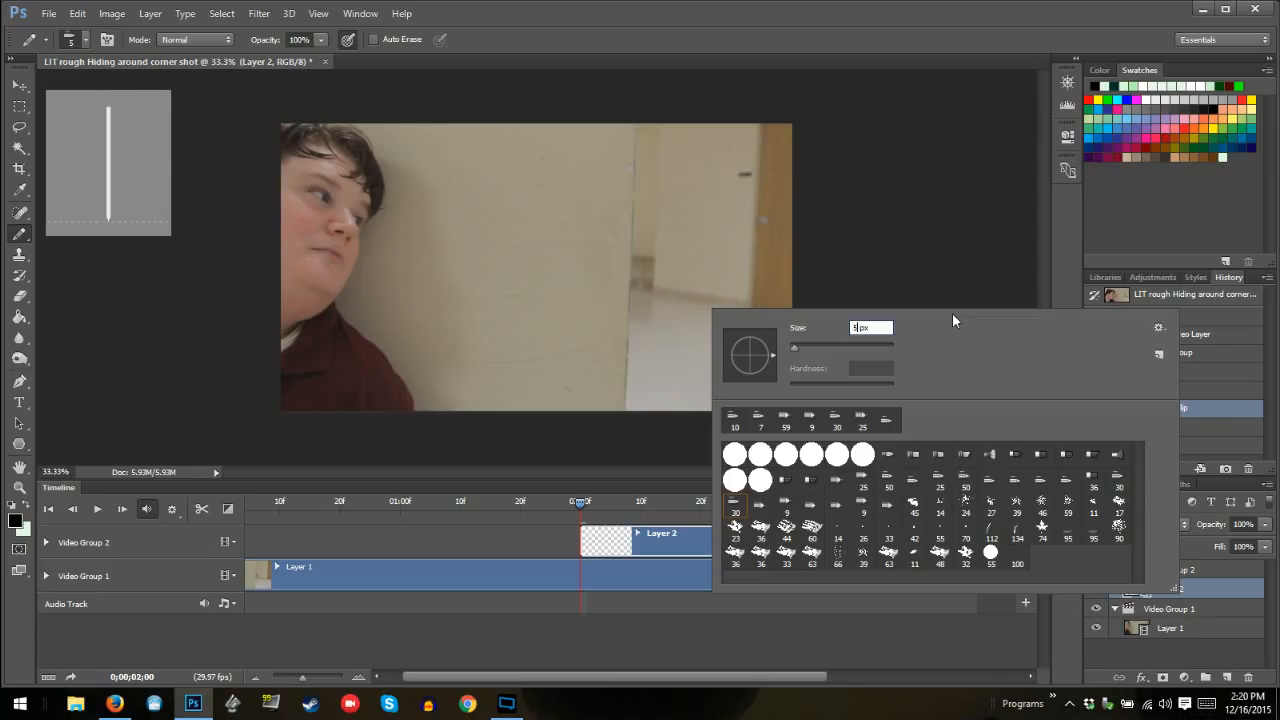
key(Return)
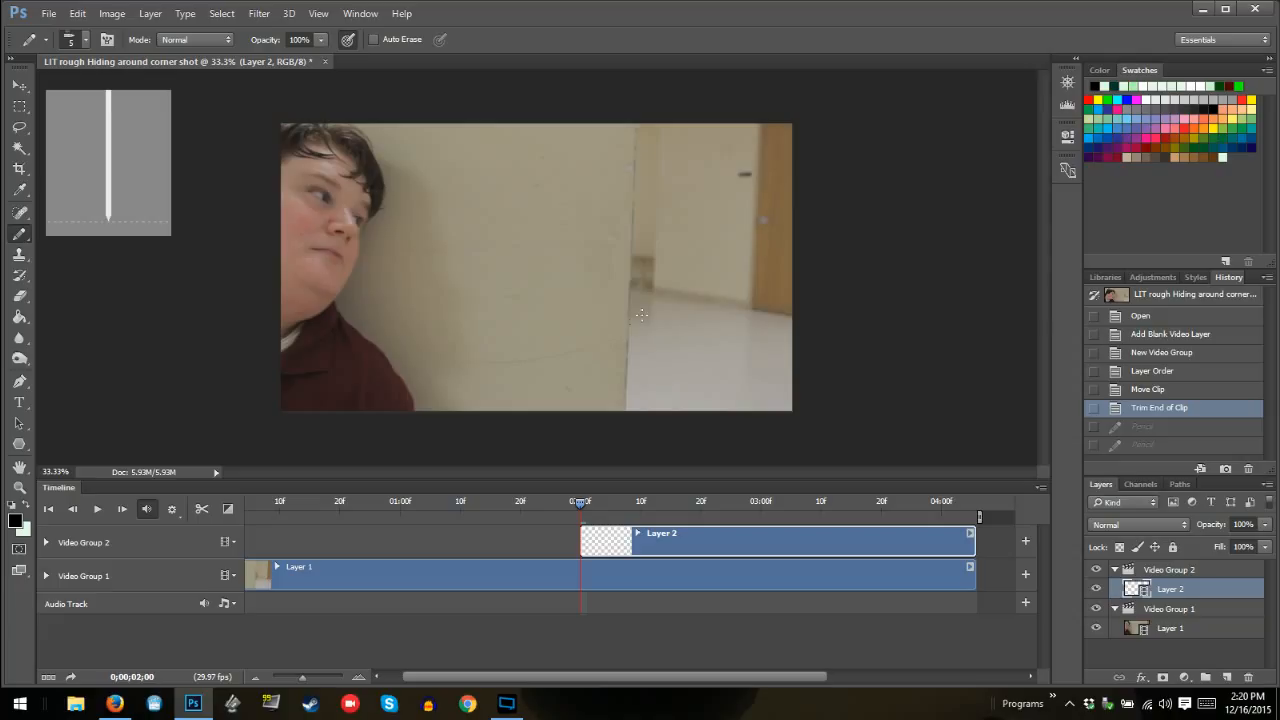
Draw the small curved monster shape with 5 px strokes at the wall edge on Layer 2 at 02:00, redoing the faulty stroke
drag(645, 296, 632, 320)
click(1138, 427)
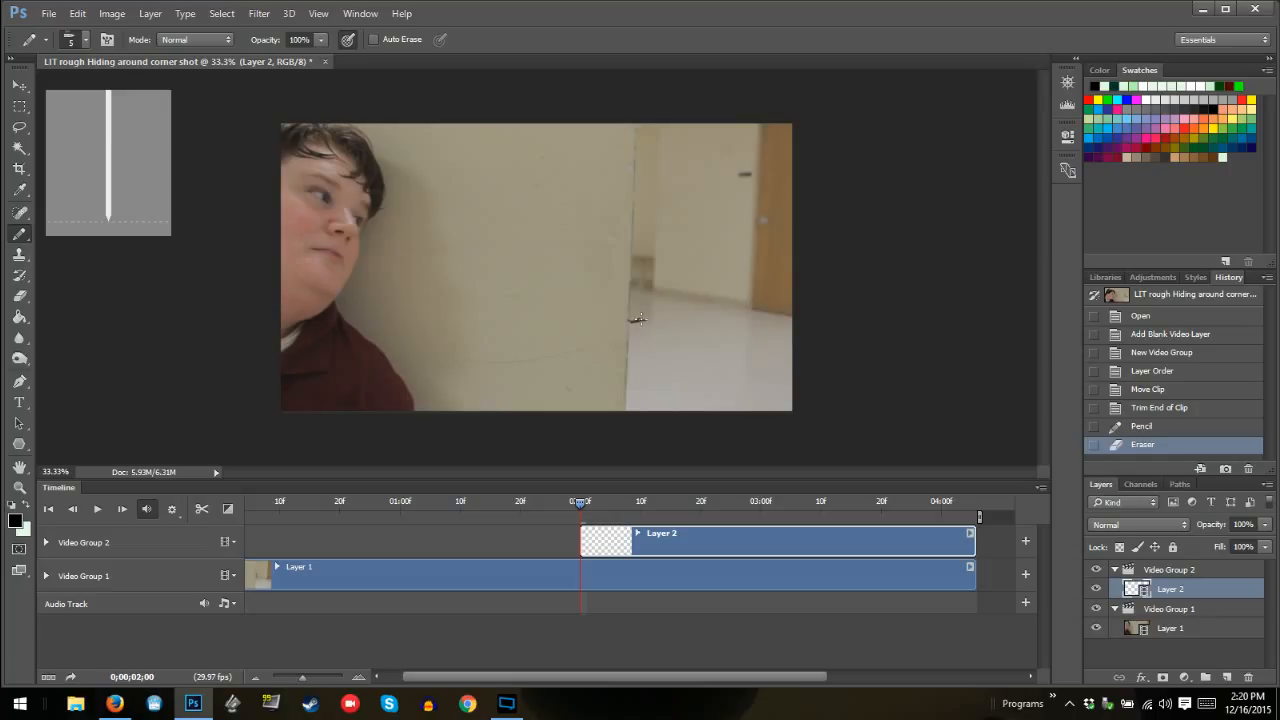
mouse_move(636, 316)
mouse_down()
mouse_move(631, 247)
mouse_move(636, 318)
mouse_up()
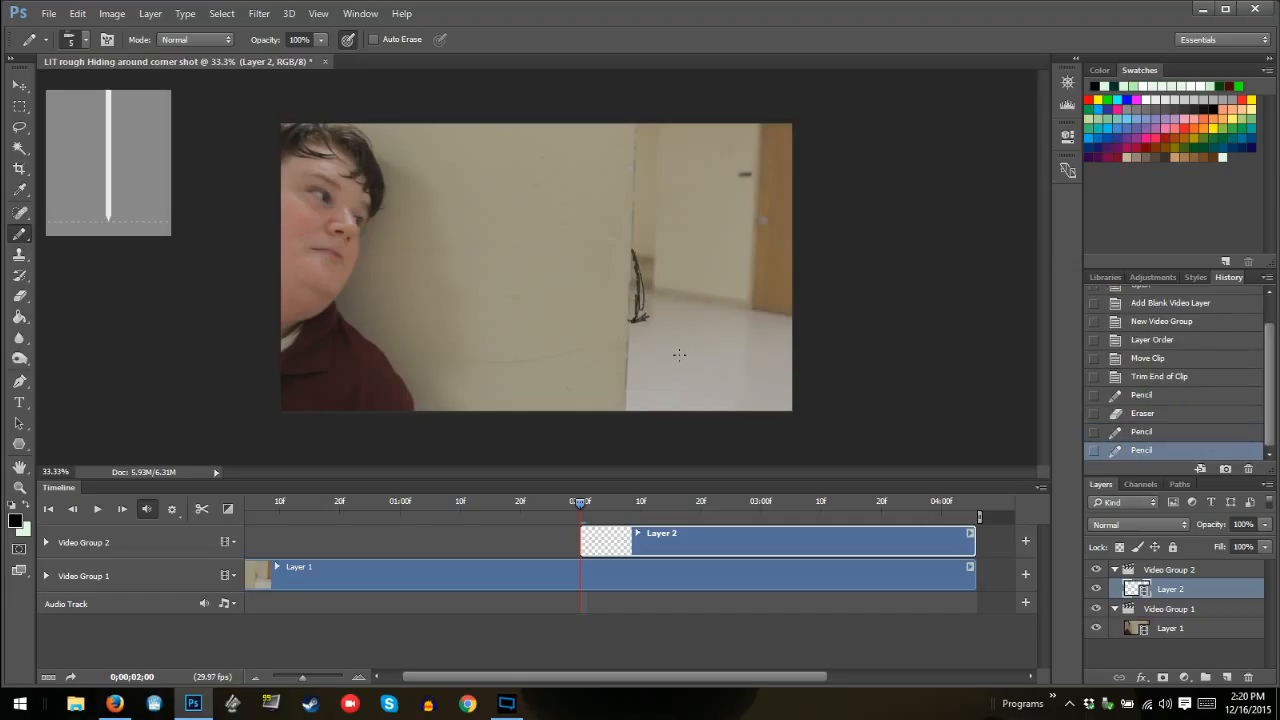
Turn on onion skins with one frame before and after, spacing 1, opacity 50% to 25%, and Multiply blending
key(Right)
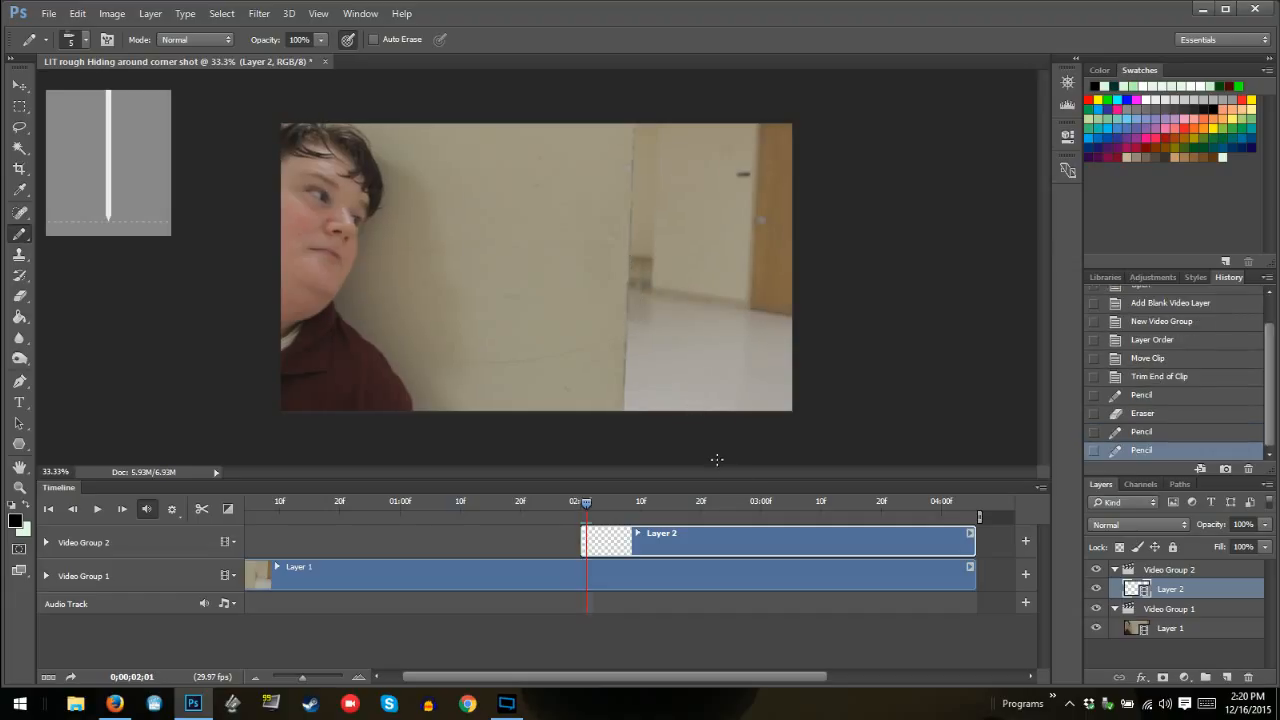
key(Left)
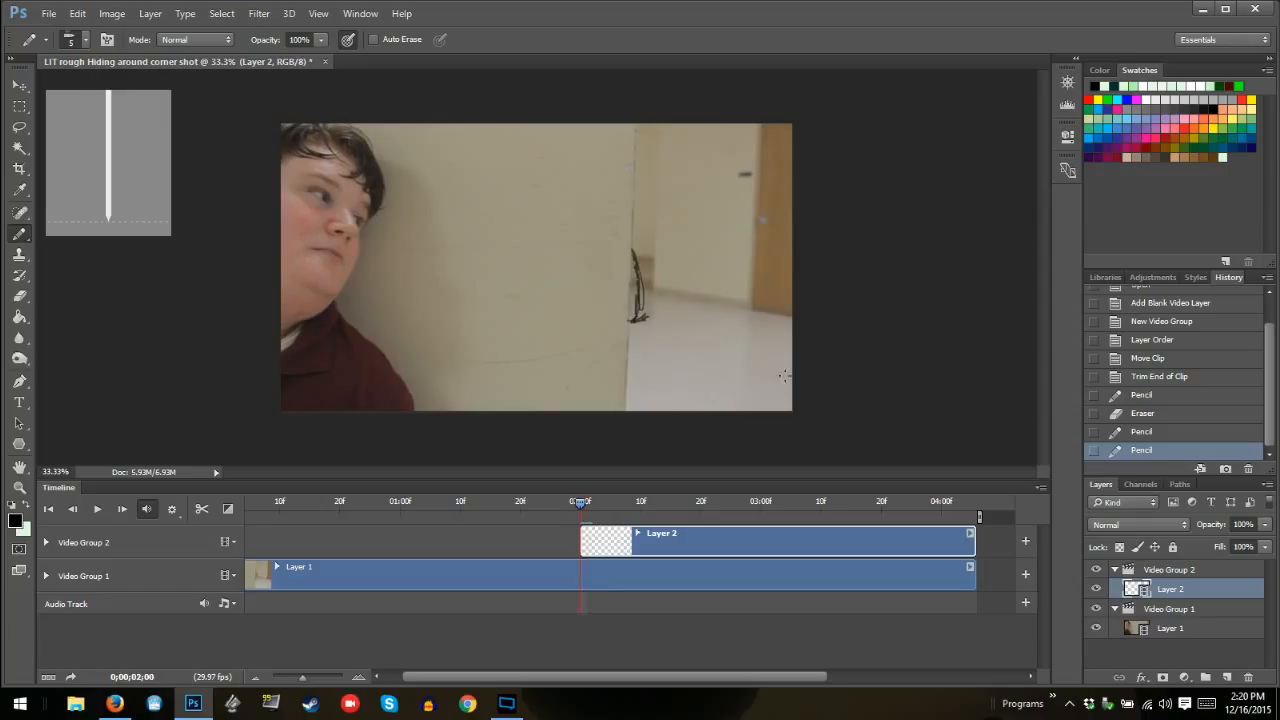
click(1041, 488)
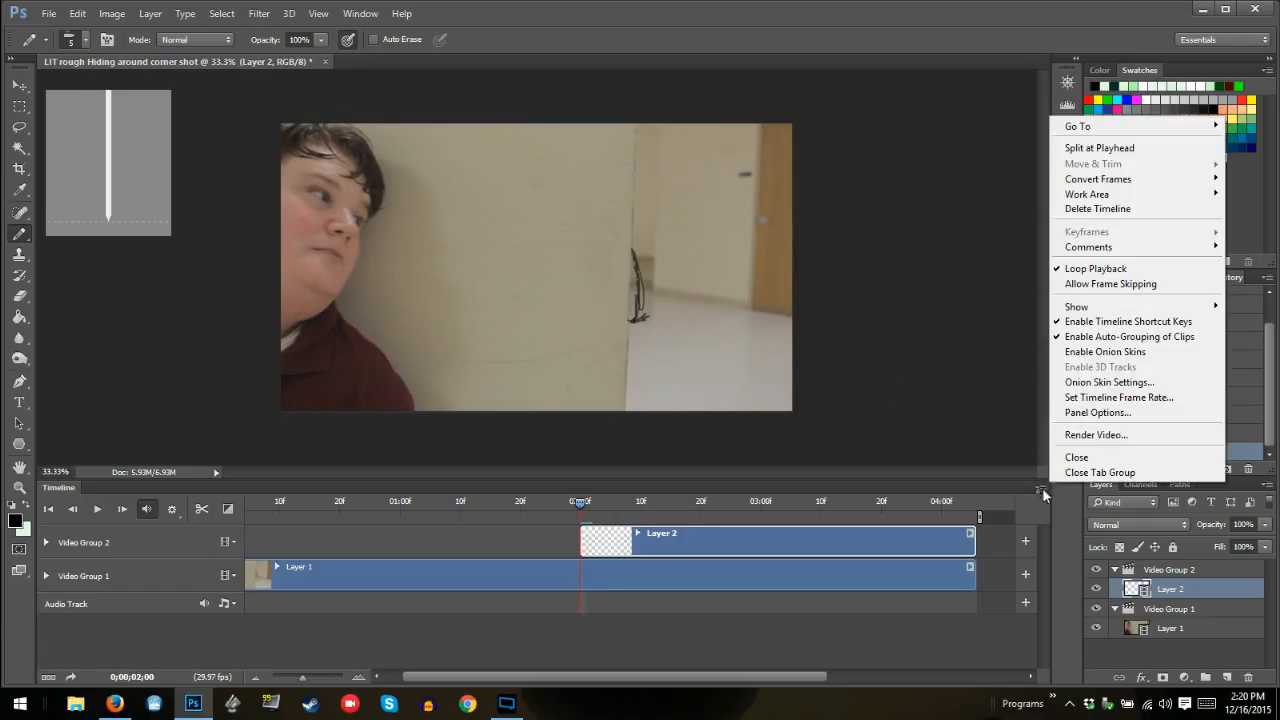
click(1116, 382)
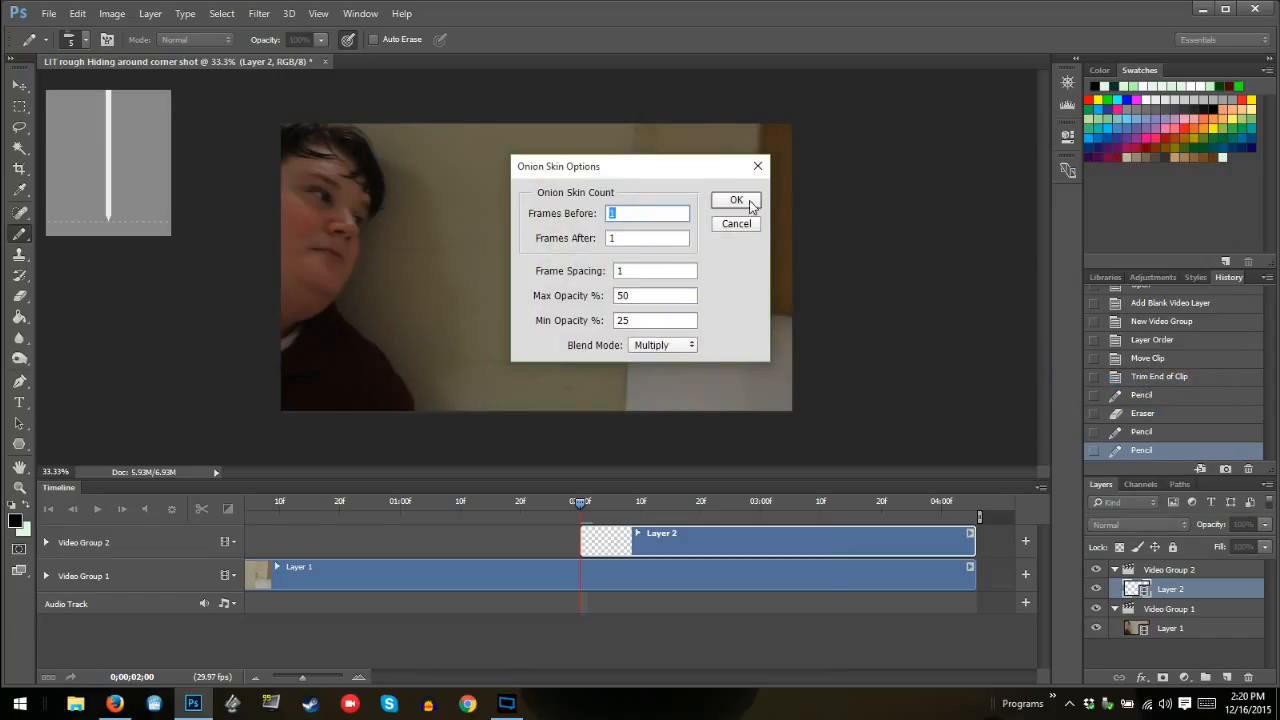
click(736, 200)
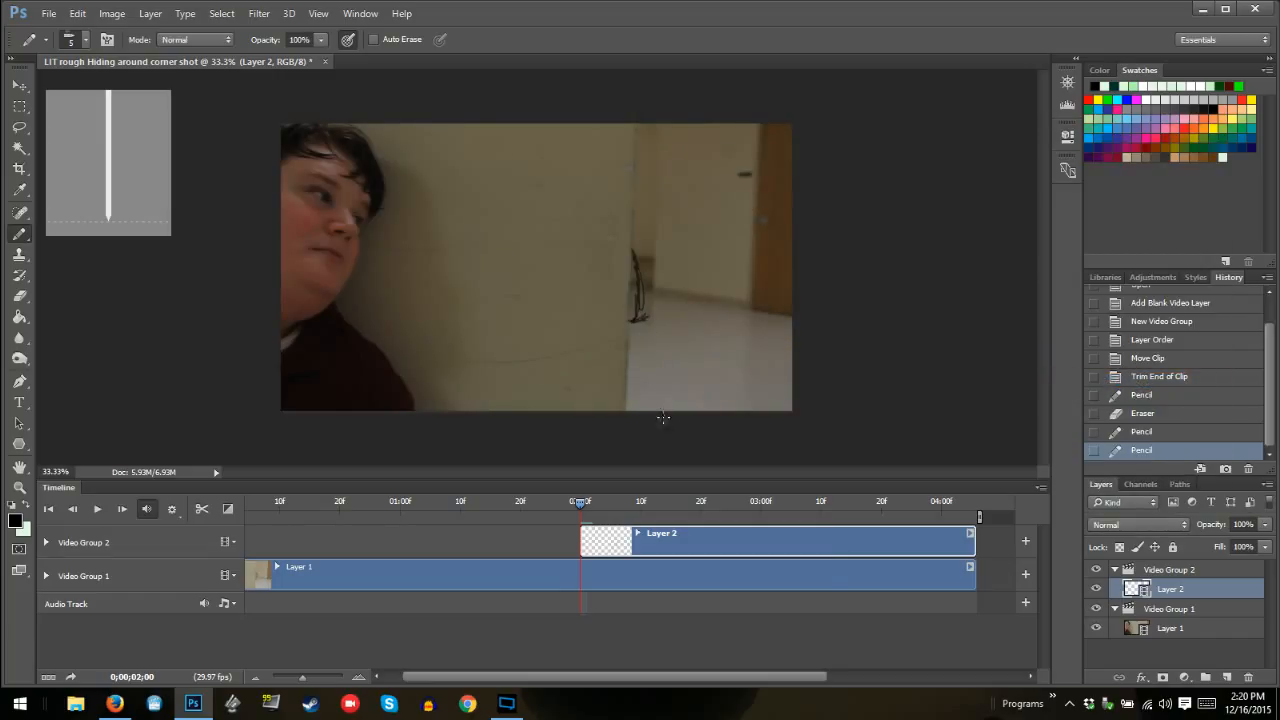
Draw a test scribble beside the wall edge at 02:01, view it as an onion skin from 02:00, and undo it
key(Right)
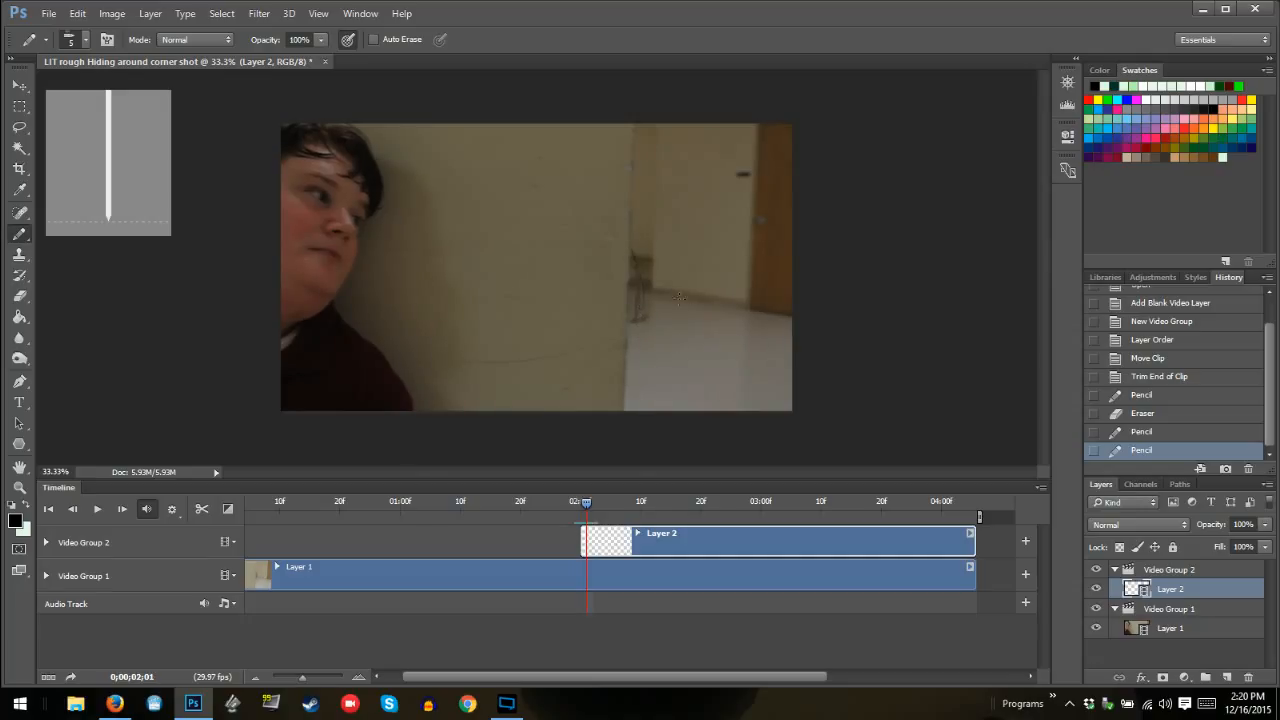
mouse_move(673, 213)
mouse_down()
mouse_move(735, 265)
mouse_move(695, 314)
mouse_up()
key(Left)
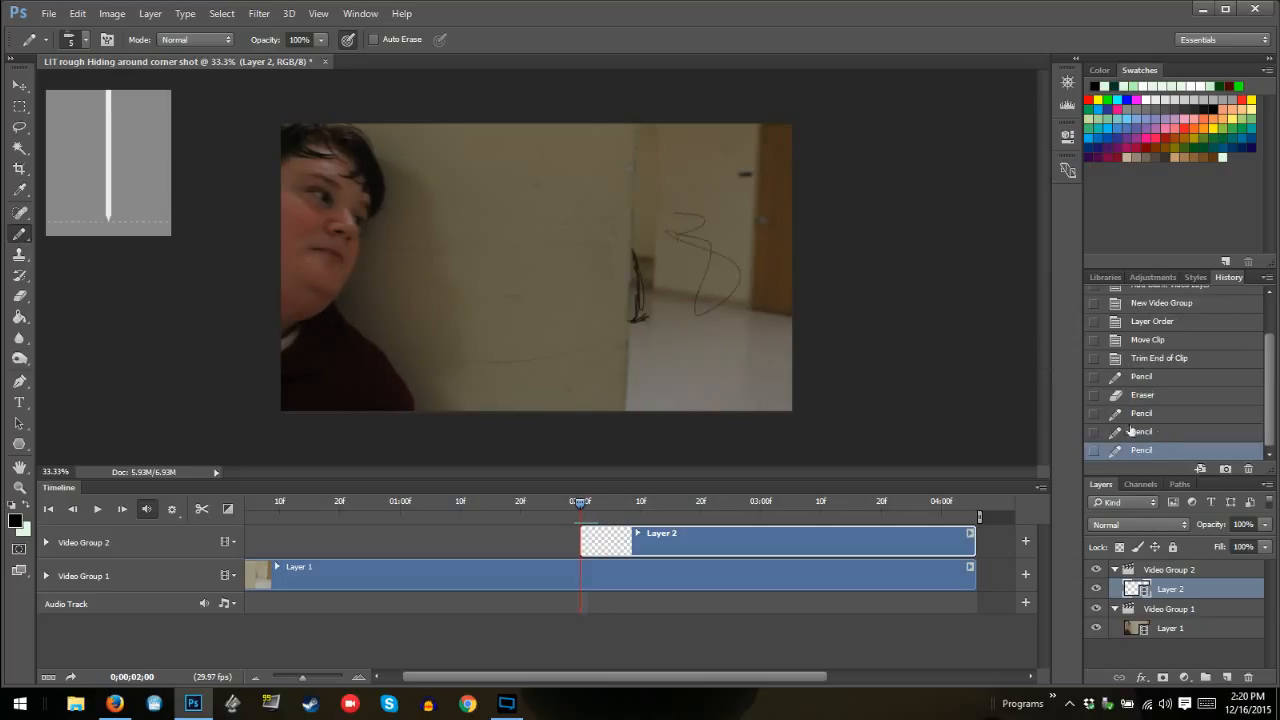
key(ctrl+z)
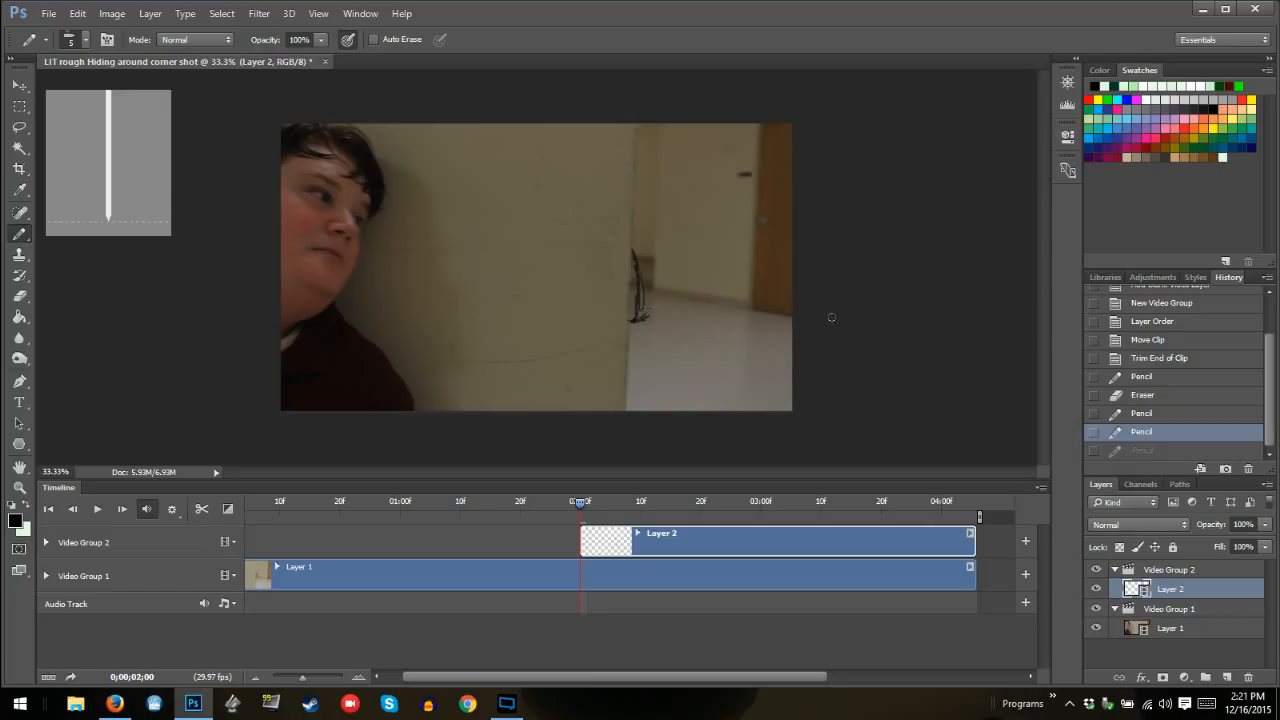
Erase the stray foot strokes at 02:00 and draw a slightly larger curved monster outline at the wall edge at 02:01
drag(638, 325, 657, 295)
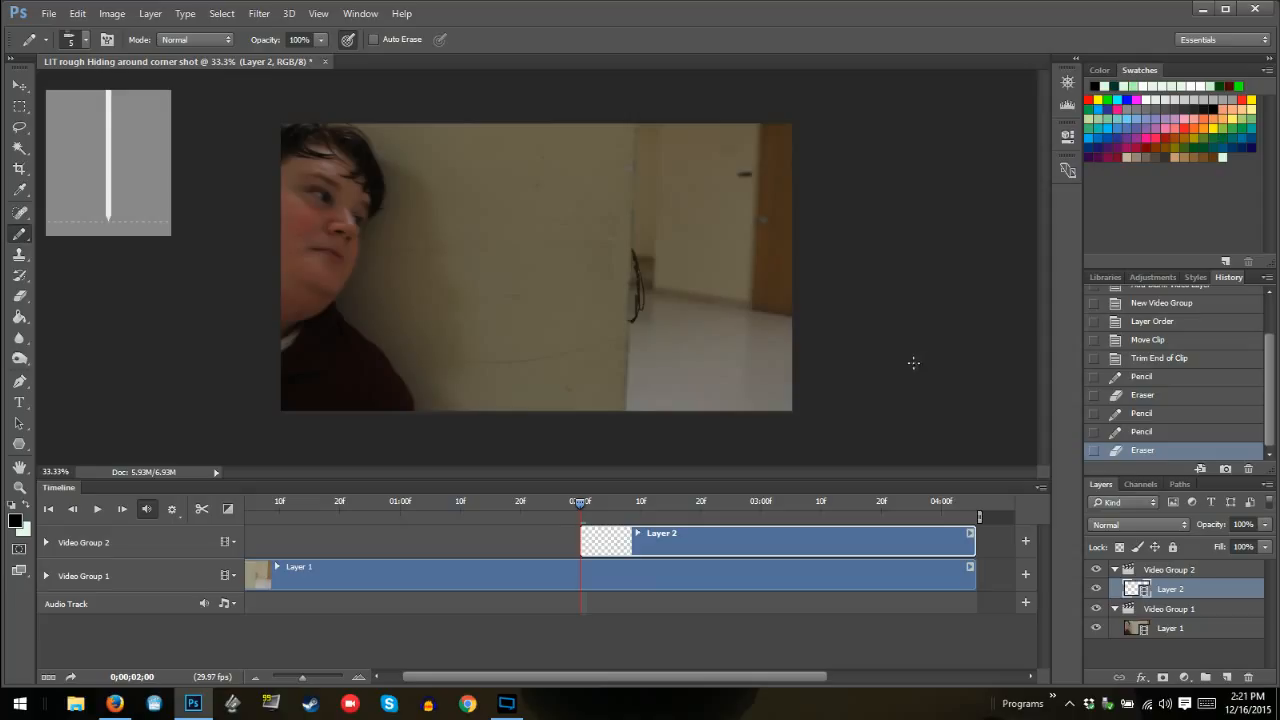
key(Right)
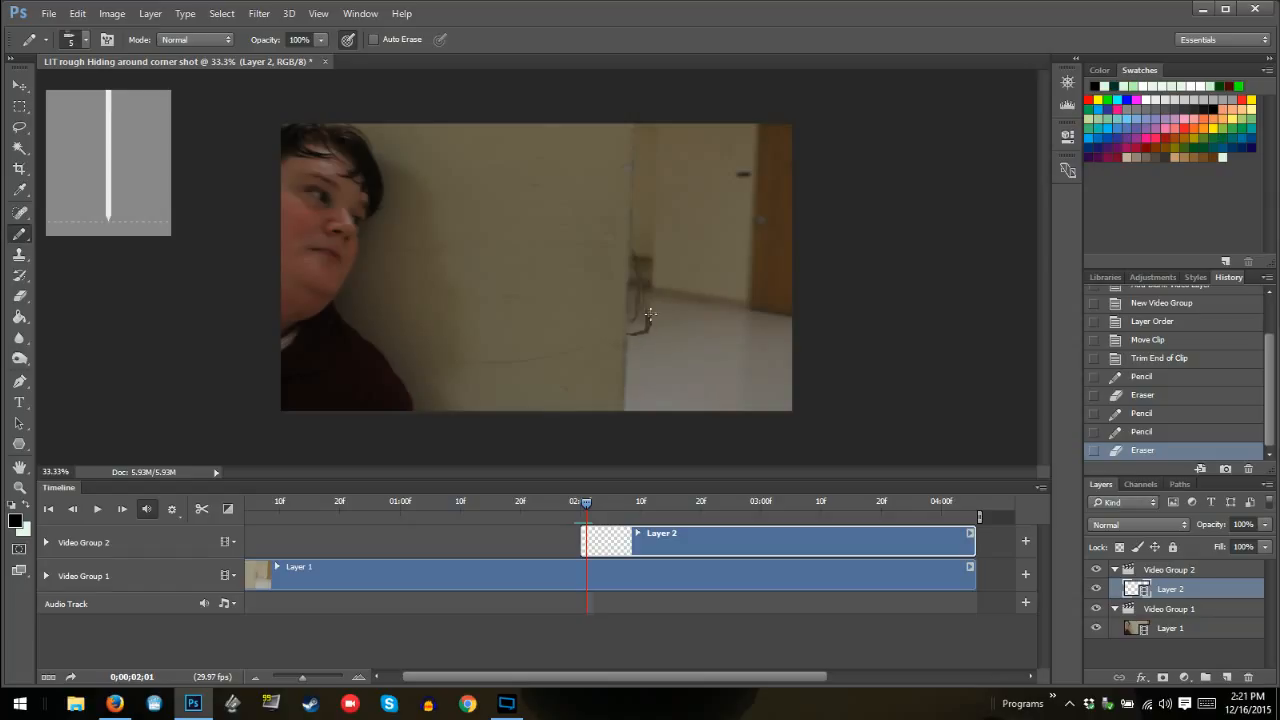
mouse_move(650, 316)
mouse_down()
mouse_move(638, 212)
mouse_move(650, 315)
mouse_move(627, 337)
mouse_move(649, 321)
mouse_up()
drag(636, 236, 634, 222)
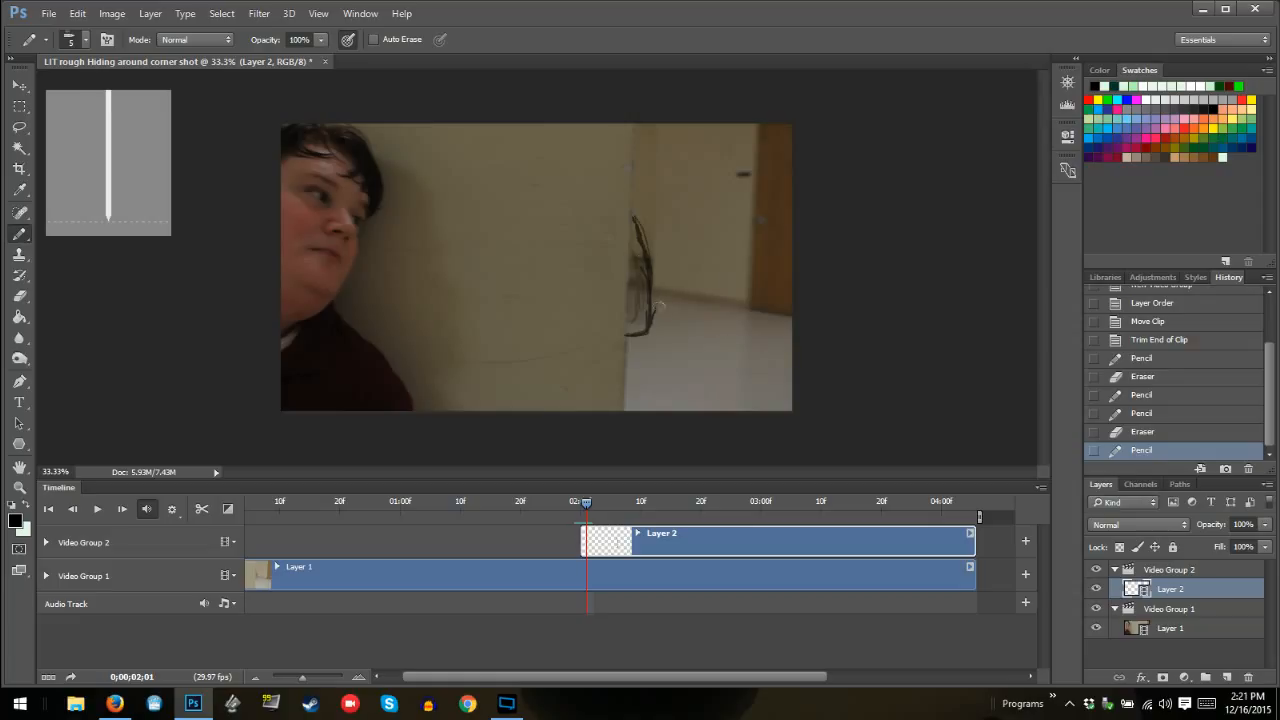
mouse_move(644, 265)
mouse_down()
mouse_move(644, 320)
mouse_move(648, 280)
mouse_move(635, 268)
mouse_up()
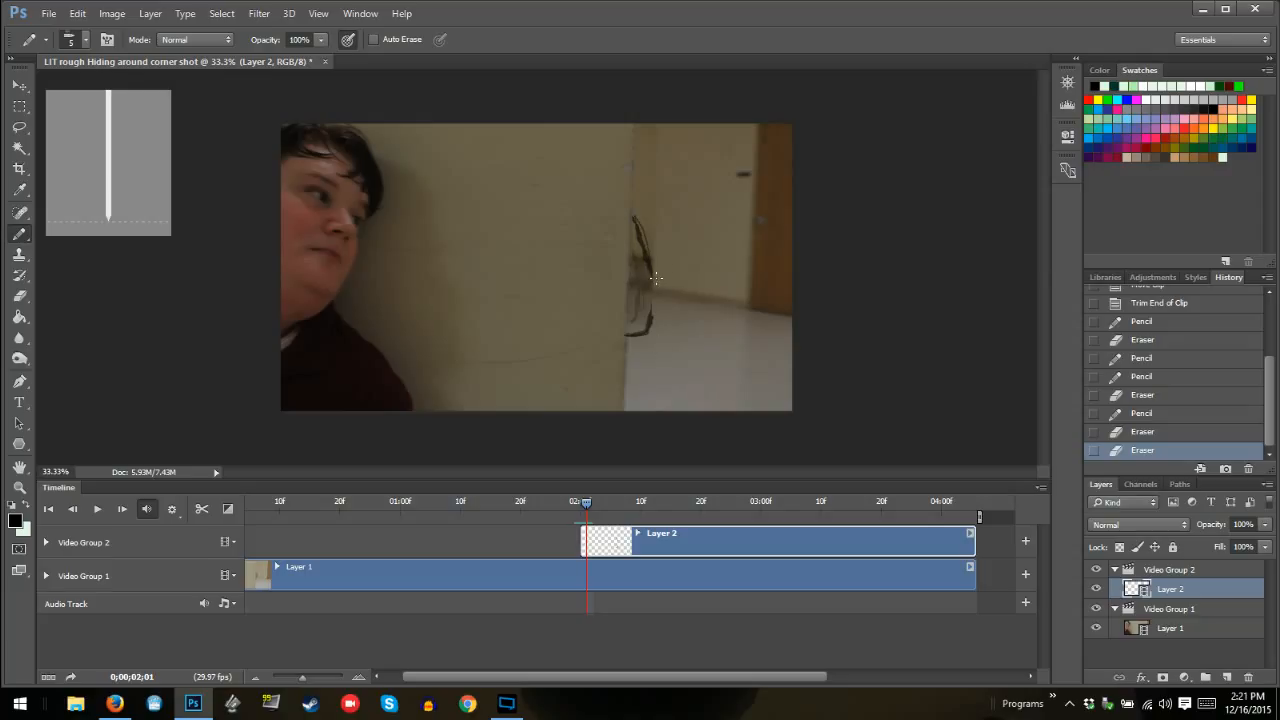
drag(653, 289, 641, 326)
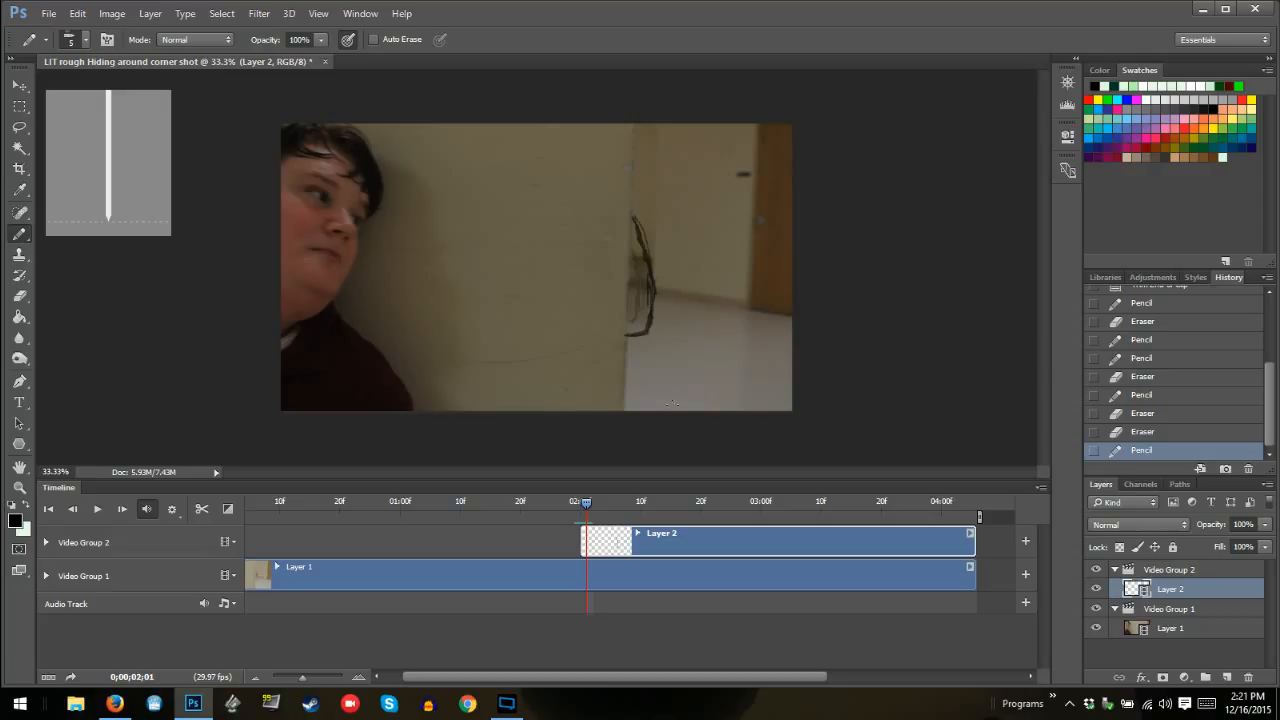
Draw a taller, wider monster outline at the wall edge at 02:02, going over its side and base with repeated strokes
key(Right)
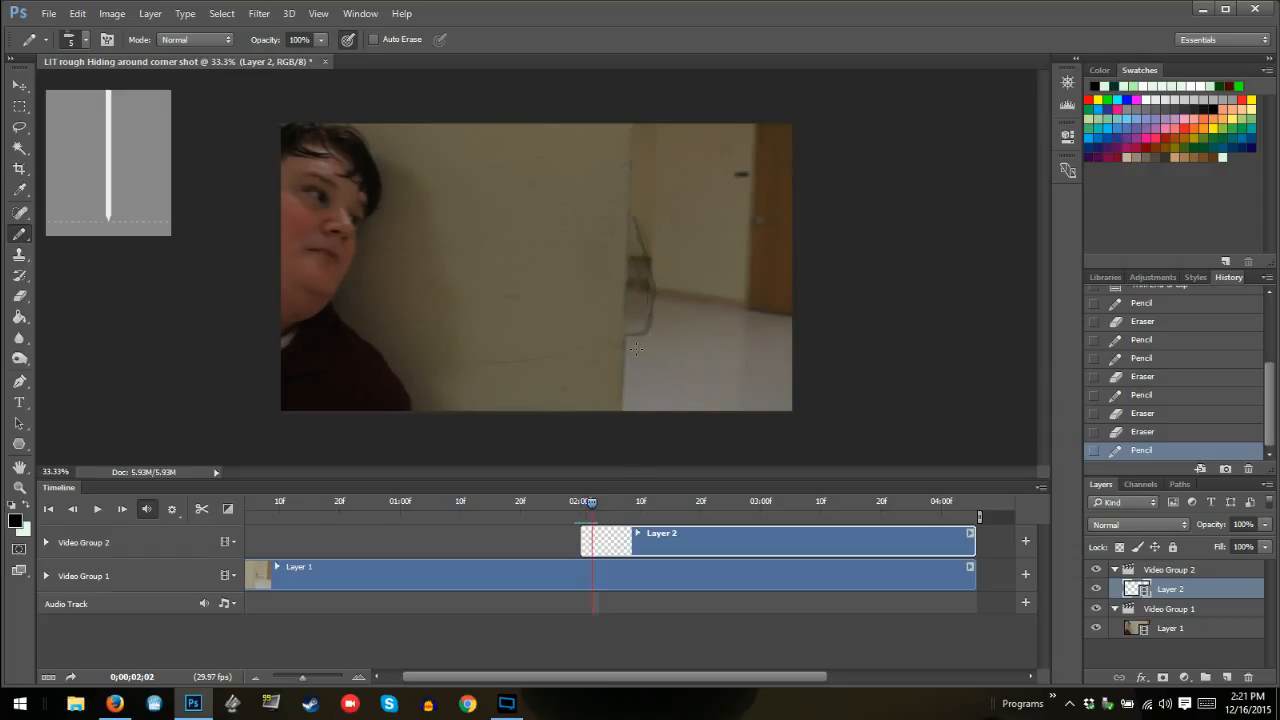
mouse_move(629, 352)
mouse_down()
mouse_move(665, 303)
mouse_move(664, 323)
mouse_move(633, 191)
mouse_up()
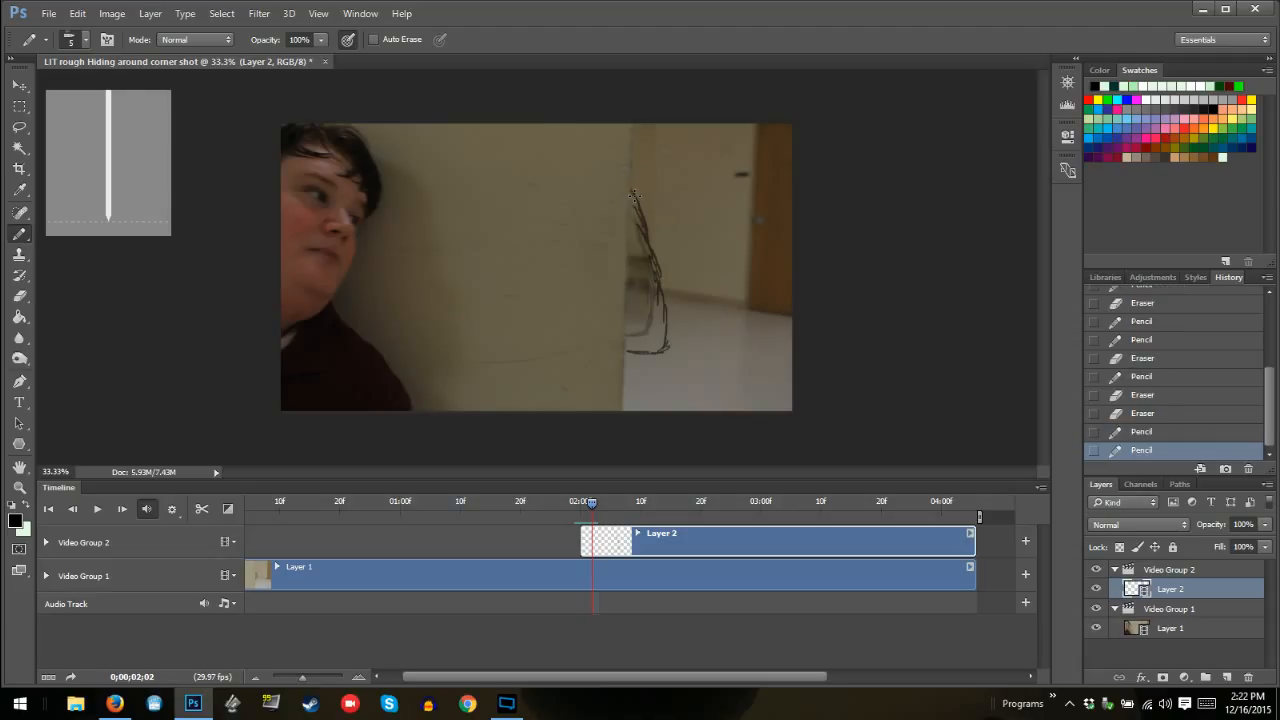
mouse_move(634, 196)
mouse_down()
mouse_move(666, 338)
mouse_move(657, 352)
mouse_move(622, 353)
mouse_move(644, 352)
mouse_up()
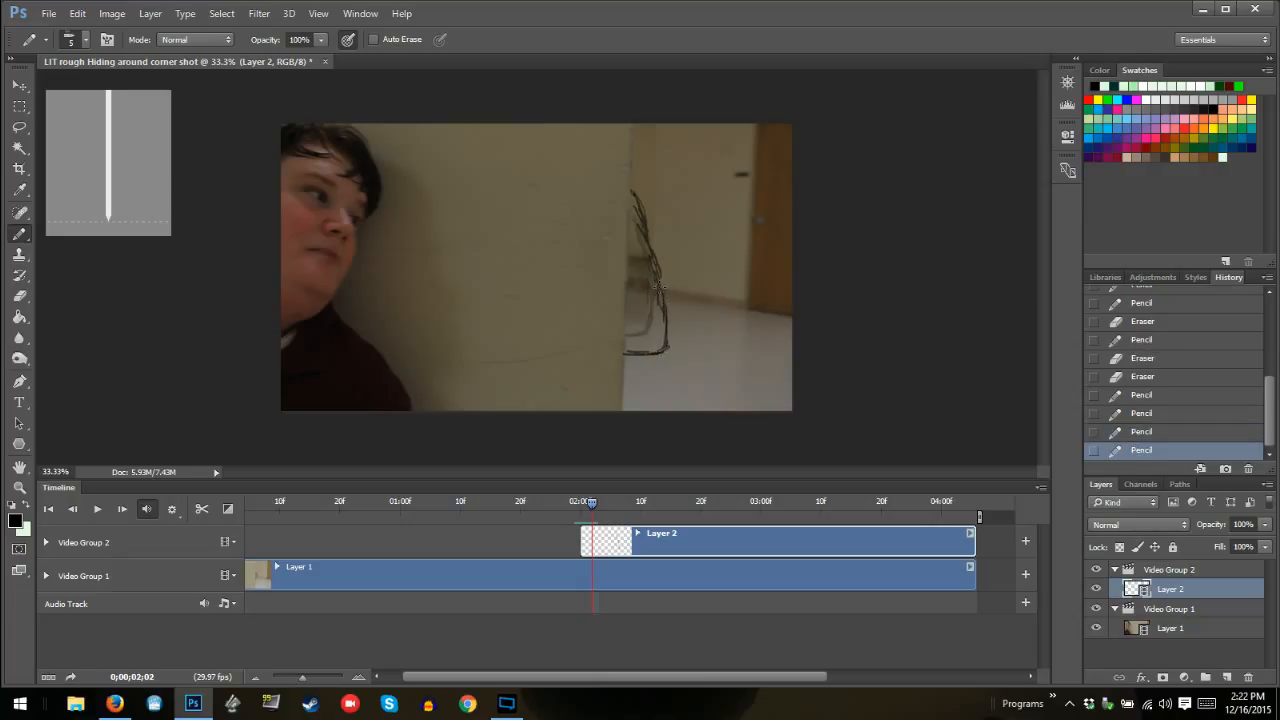
drag(658, 264, 630, 190)
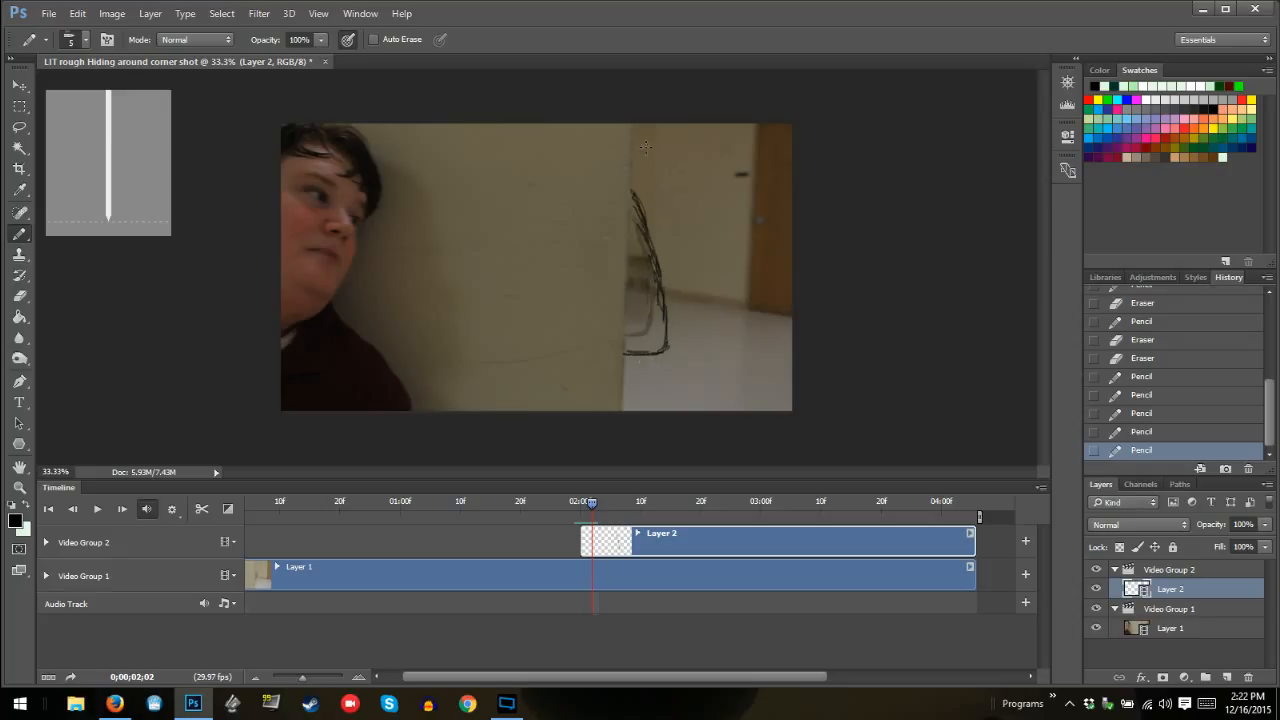
Try small inner strokes along the wall edge inside the 02:02 outline and erase them
drag(626, 204, 628, 252)
drag(628, 258, 628, 276)
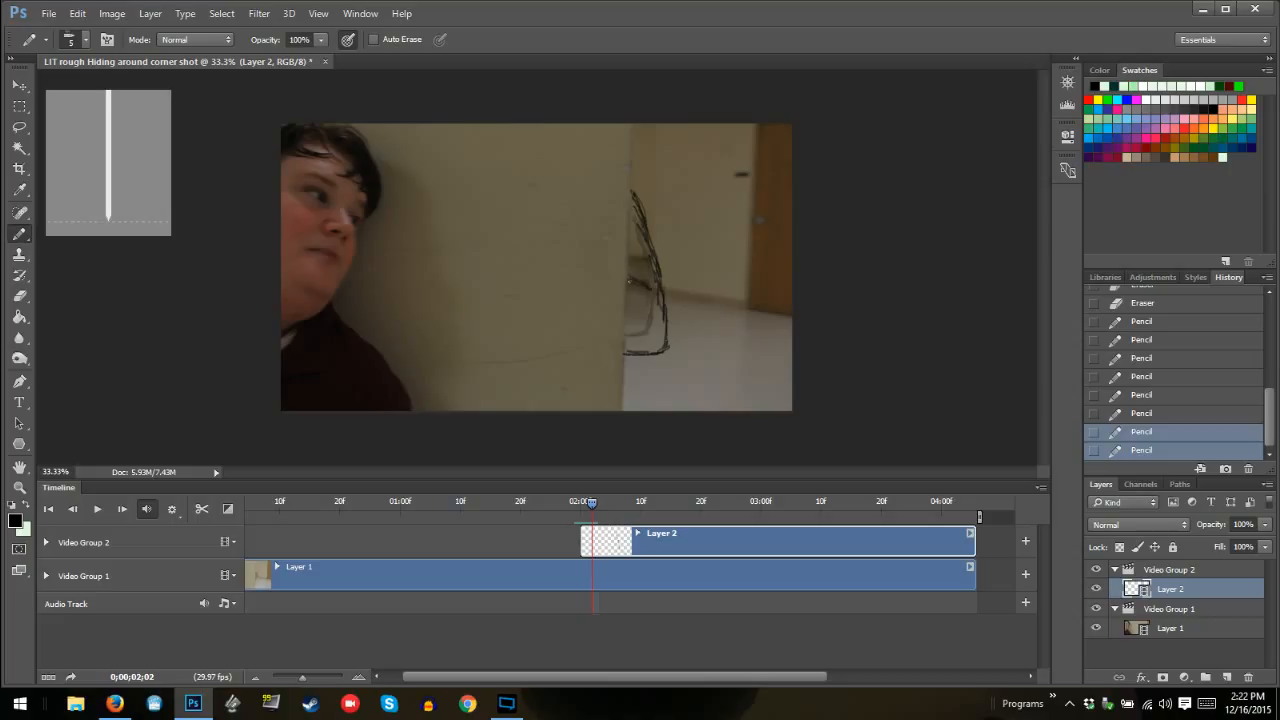
mouse_move(629, 284)
mouse_down()
mouse_move(660, 288)
mouse_move(640, 292)
mouse_up()
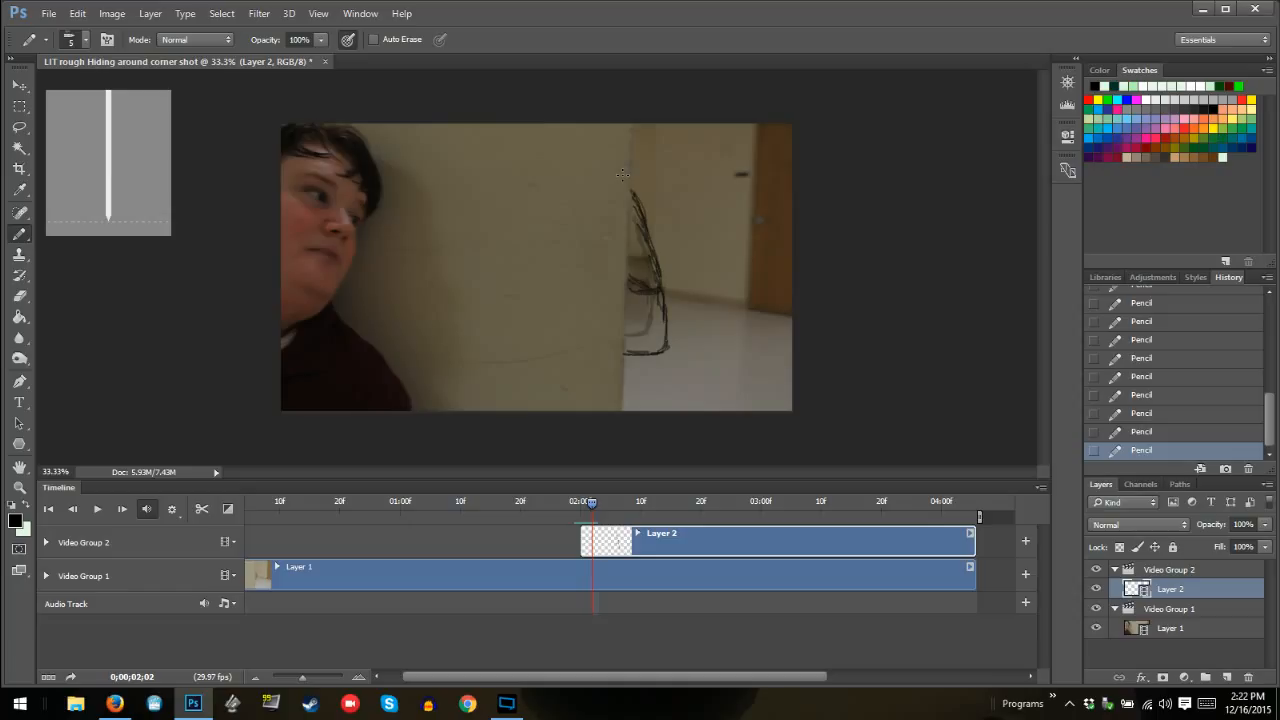
mouse_move(645, 281)
mouse_down()
mouse_move(657, 298)
mouse_move(640, 270)
mouse_move(659, 321)
mouse_move(652, 259)
mouse_up()
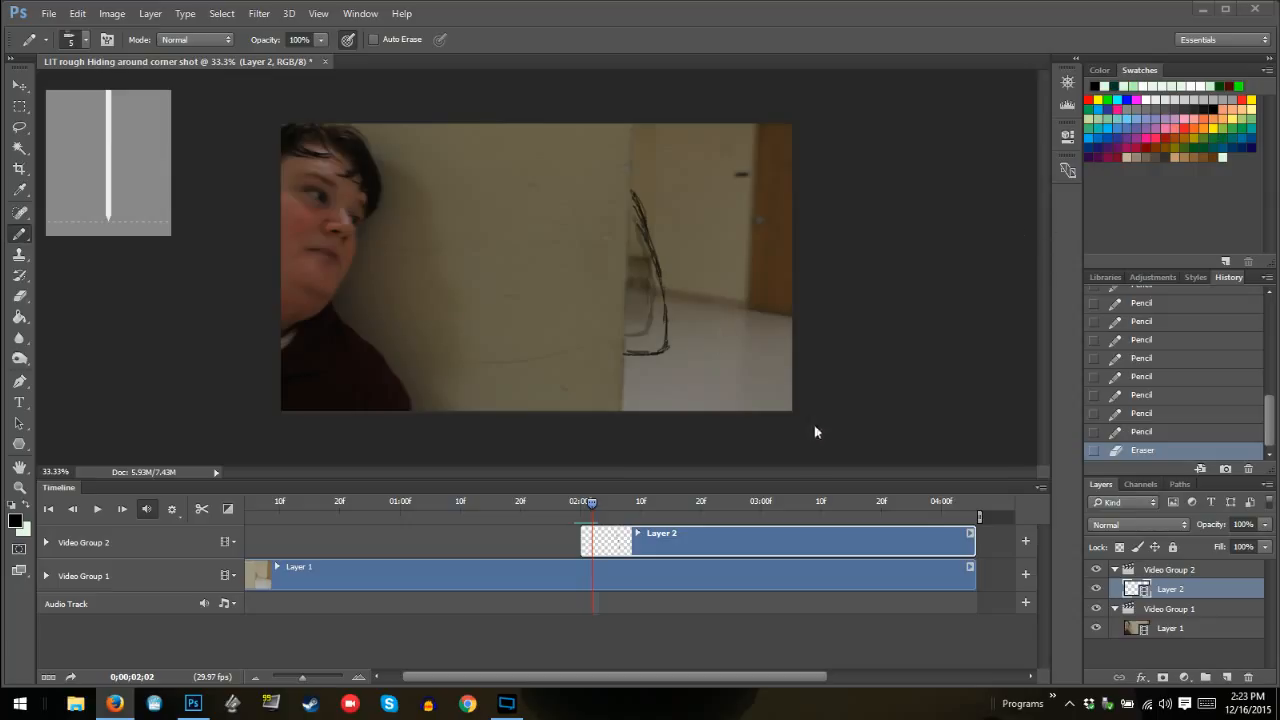
Step back and forth between 02:00 and 02:03 to check how the monster outline grows from frame to frame
click(579, 503)
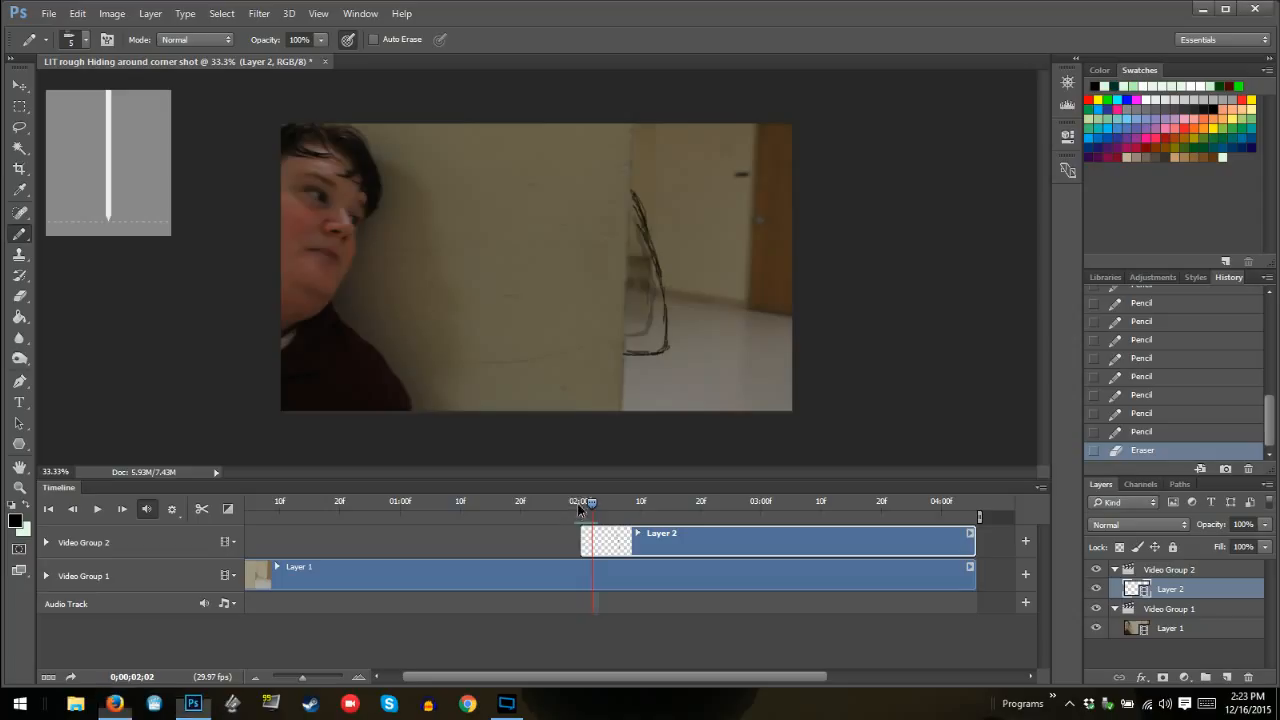
key(Right)
key(Right)
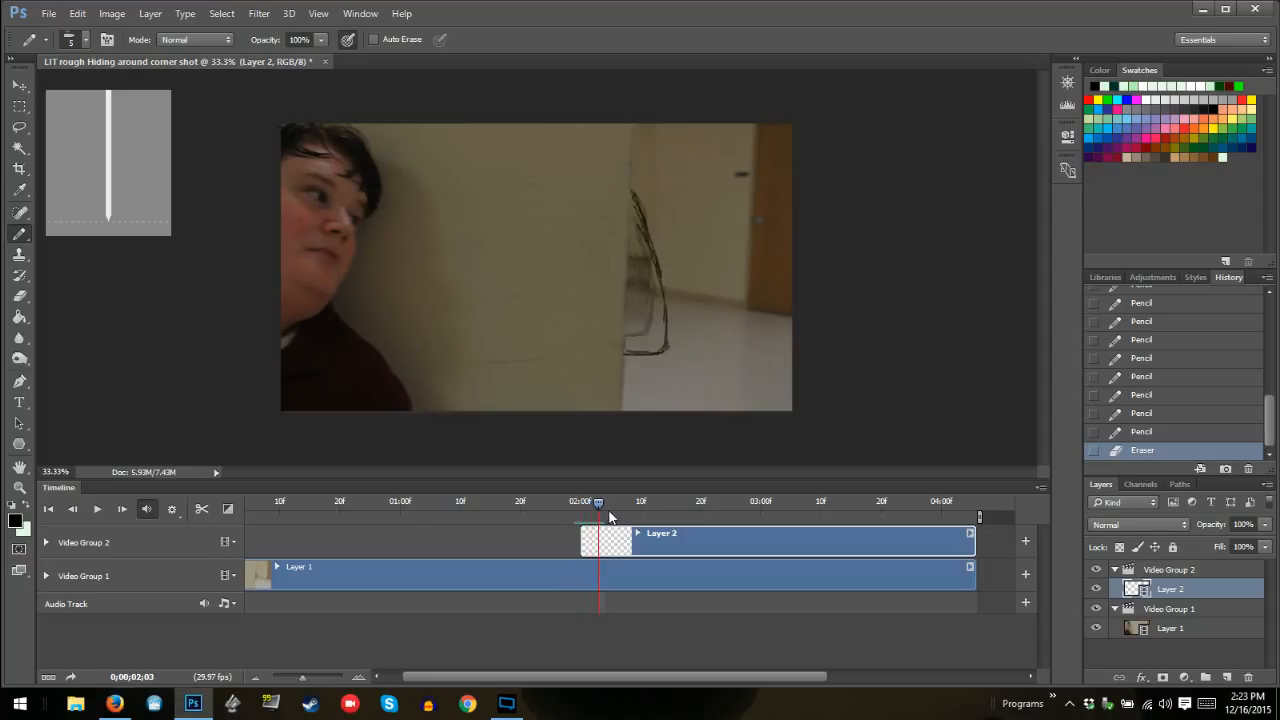
key(Left)
key(Left)
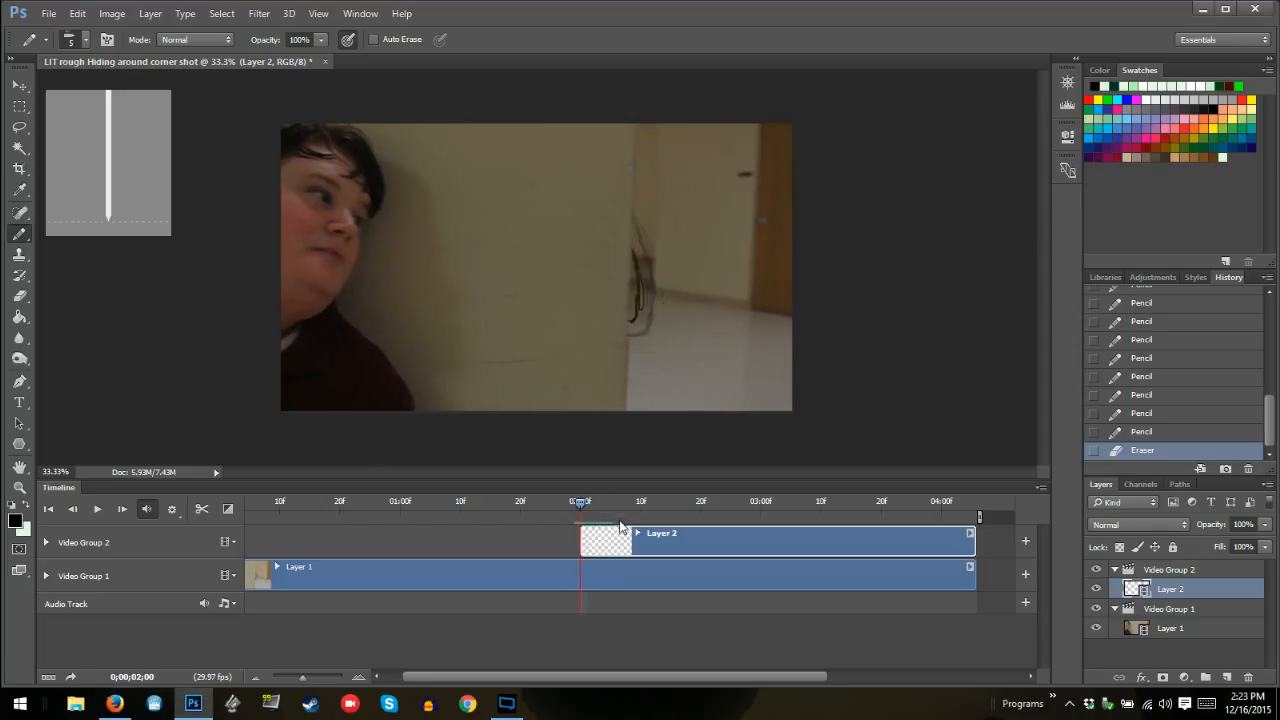
key(Right)
key(Right)
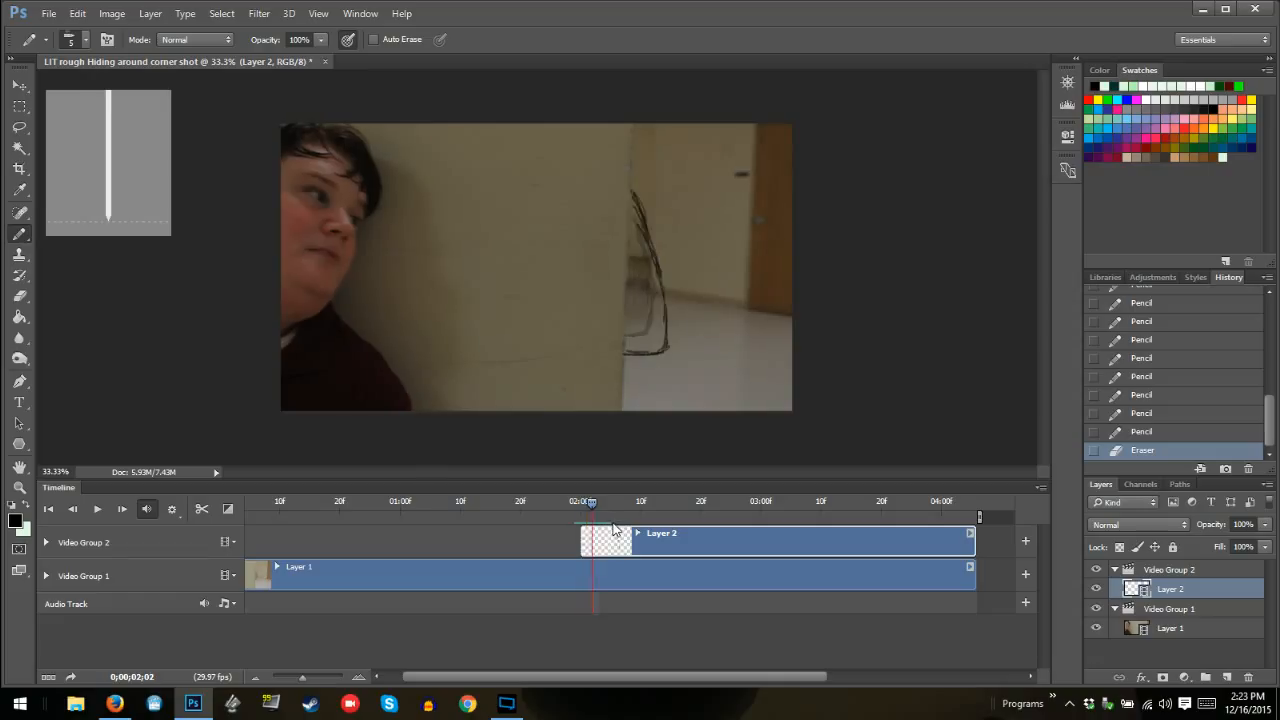
key(Left)
key(Left)
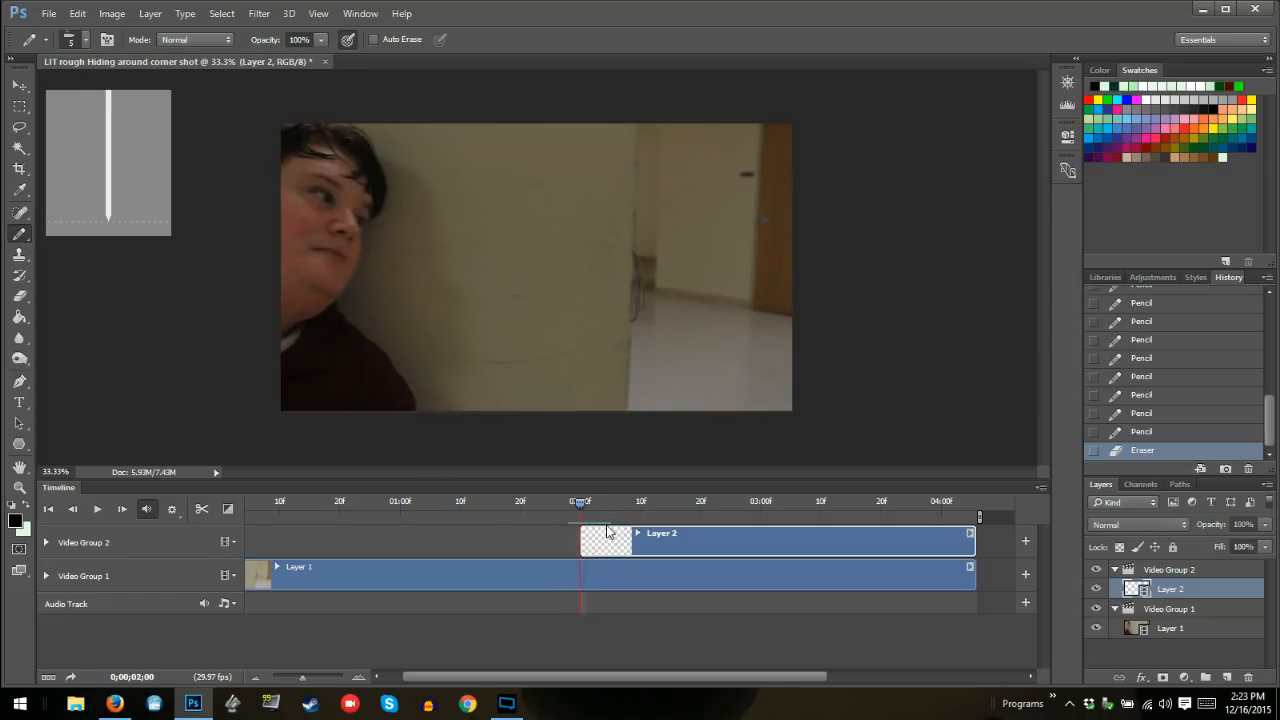
key(Right)
key(Right)
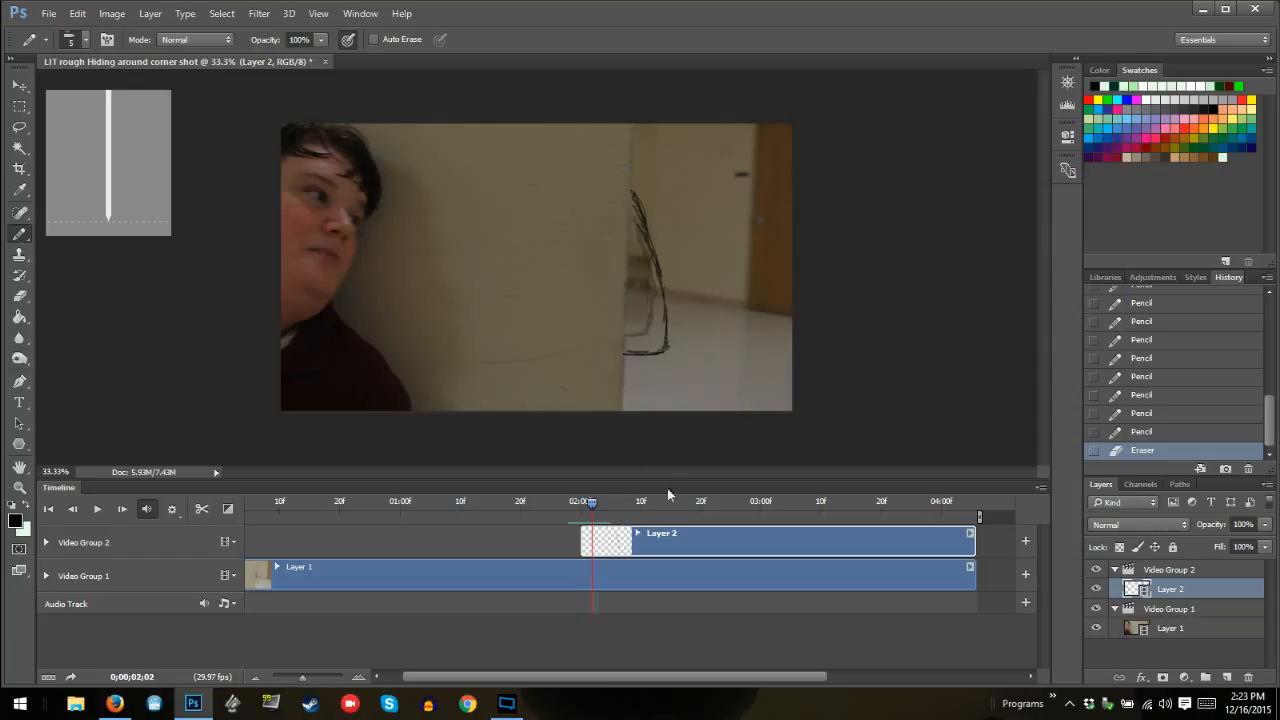
key(Right)
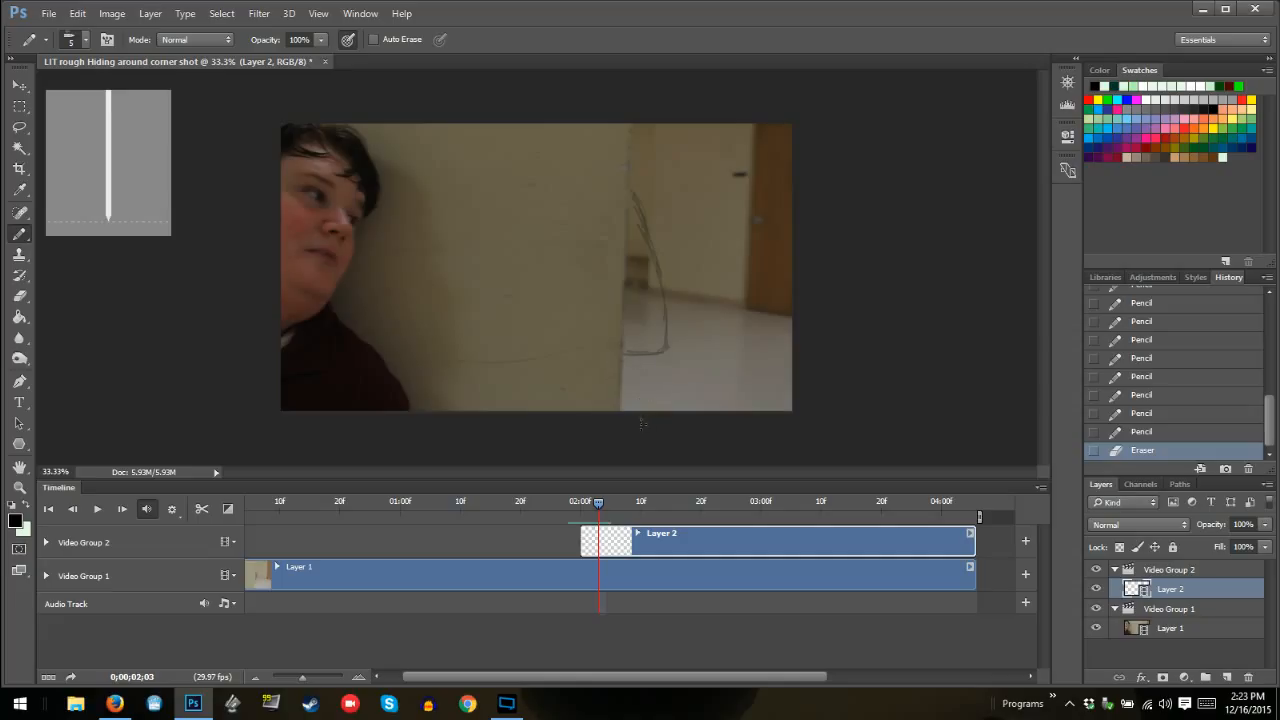
Touch up the base of the monster outline with extra pencil strokes at 02:01, 02:00 and 02:02
key(Left)
key(Left)
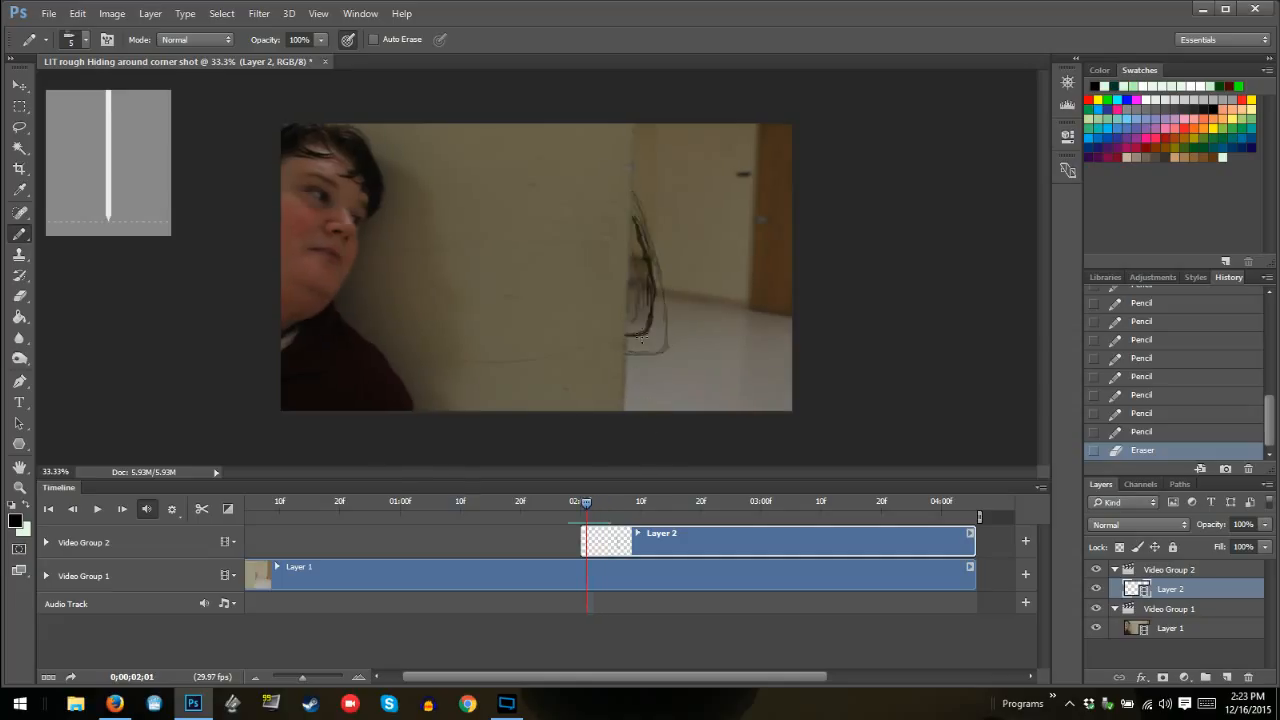
mouse_move(636, 328)
mouse_down()
mouse_move(648, 312)
mouse_move(640, 330)
mouse_up()
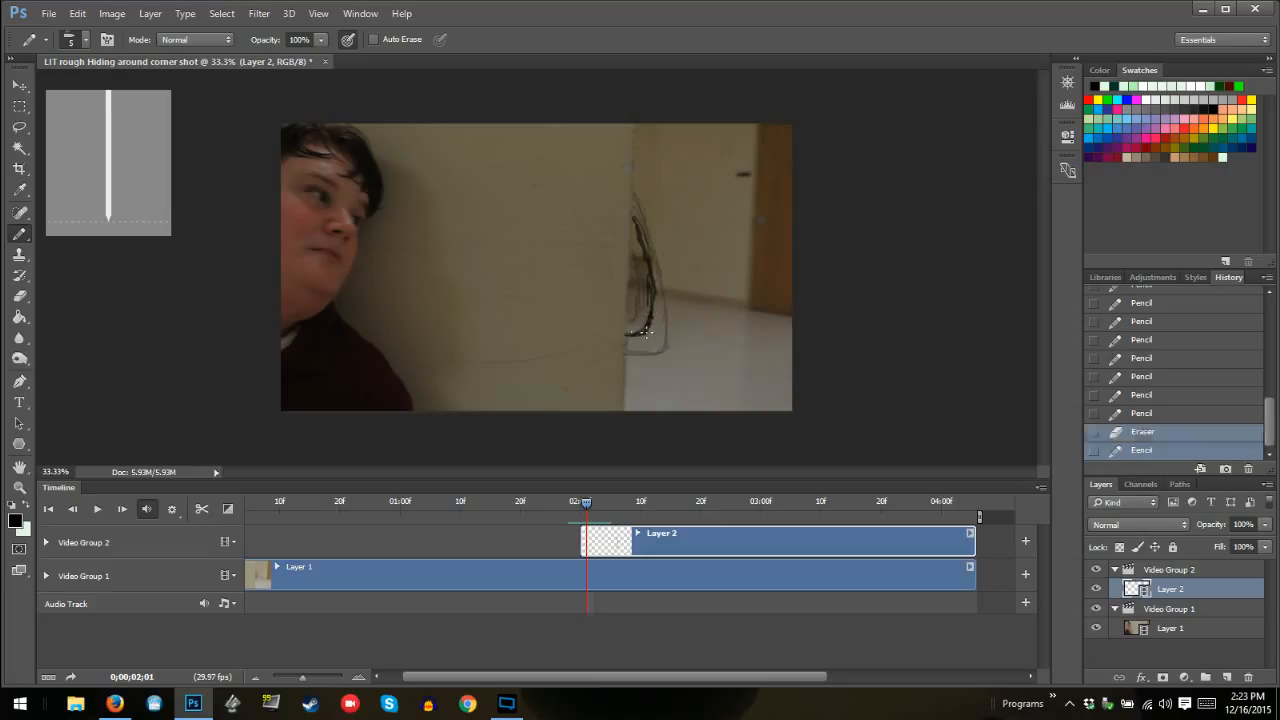
key(Left)
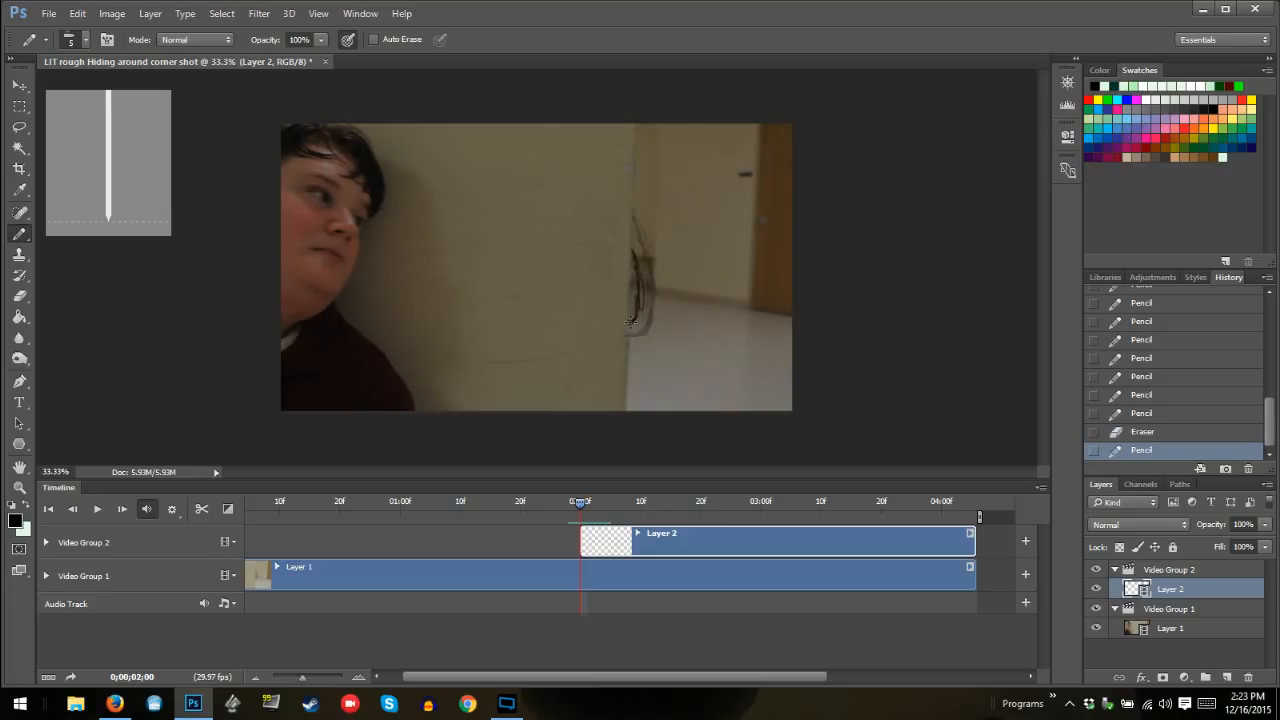
drag(630, 320, 636, 290)
key(Right)
key(Right)
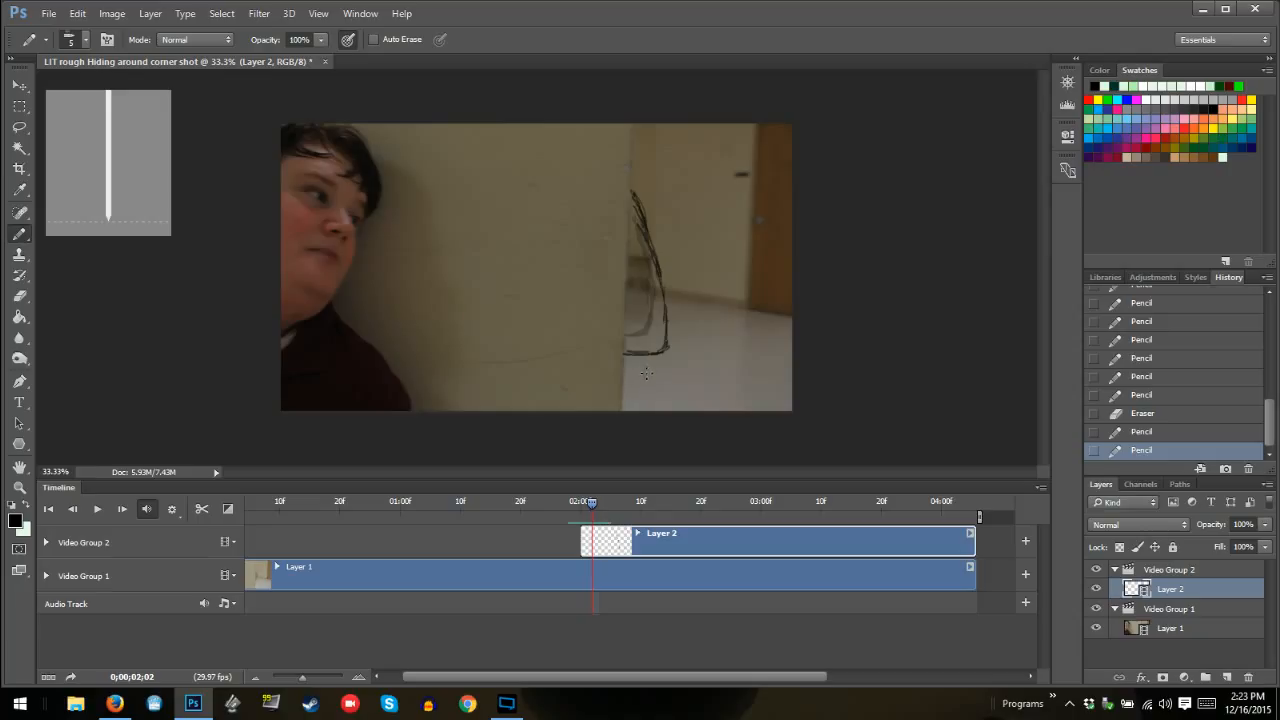
click(637, 363)
Draw a taller monster outline just outside the previous onion skin at 02:03, and step back through the earlier frames to review the motion
key(Right)
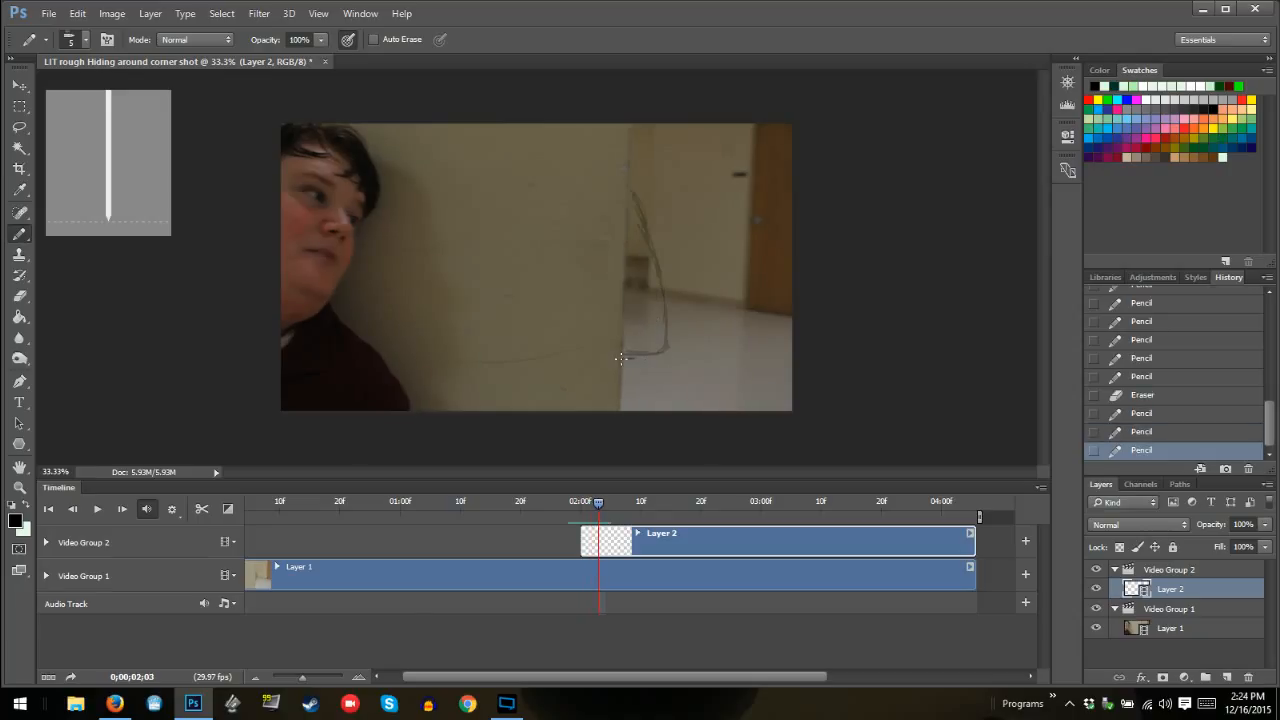
mouse_move(621, 357)
mouse_down()
mouse_move(670, 348)
mouse_move(666, 290)
mouse_move(667, 305)
mouse_move(641, 247)
mouse_move(669, 293)
mouse_move(631, 170)
mouse_up()
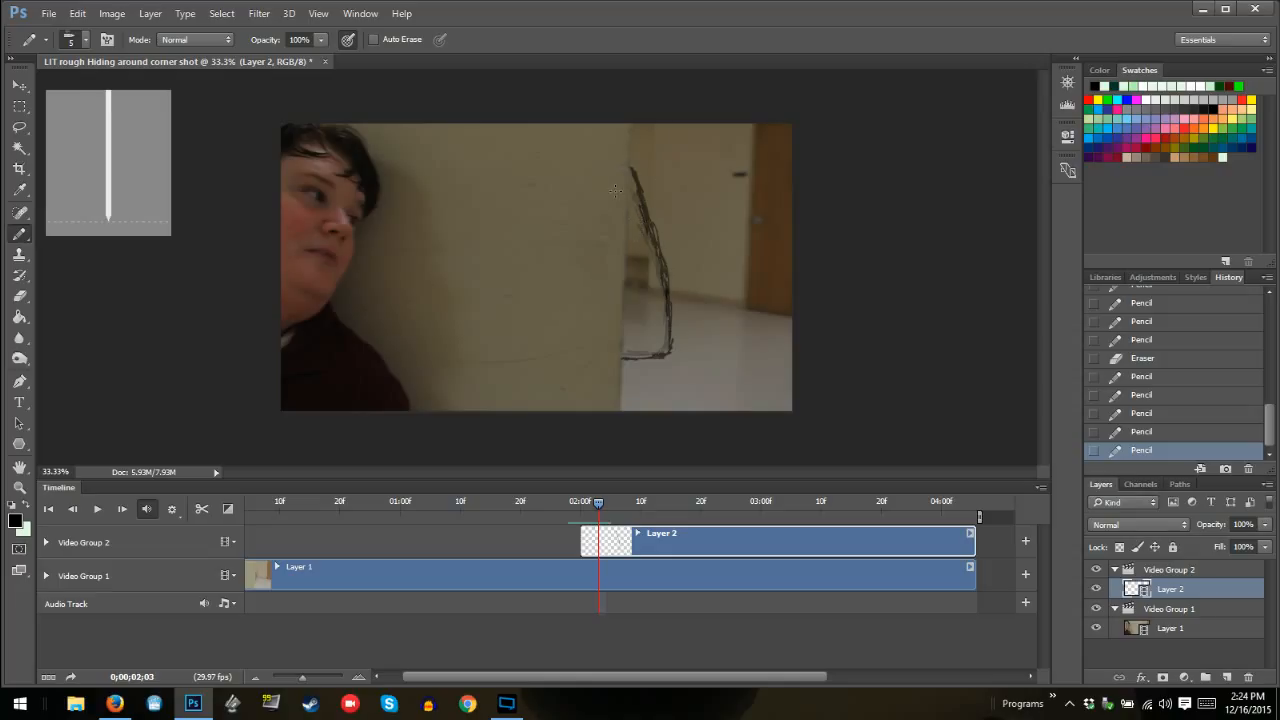
key(Left)
key(Left)
key(Left)
key(Left)
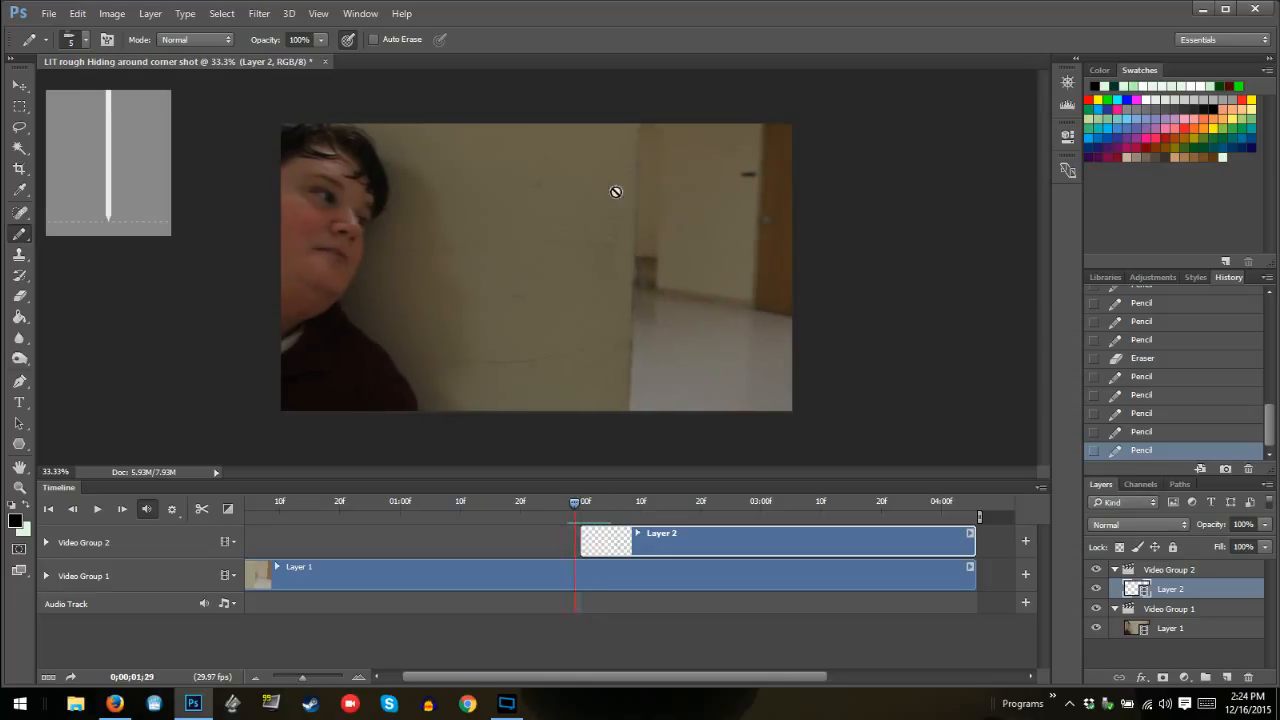
key(Right)
key(Right)
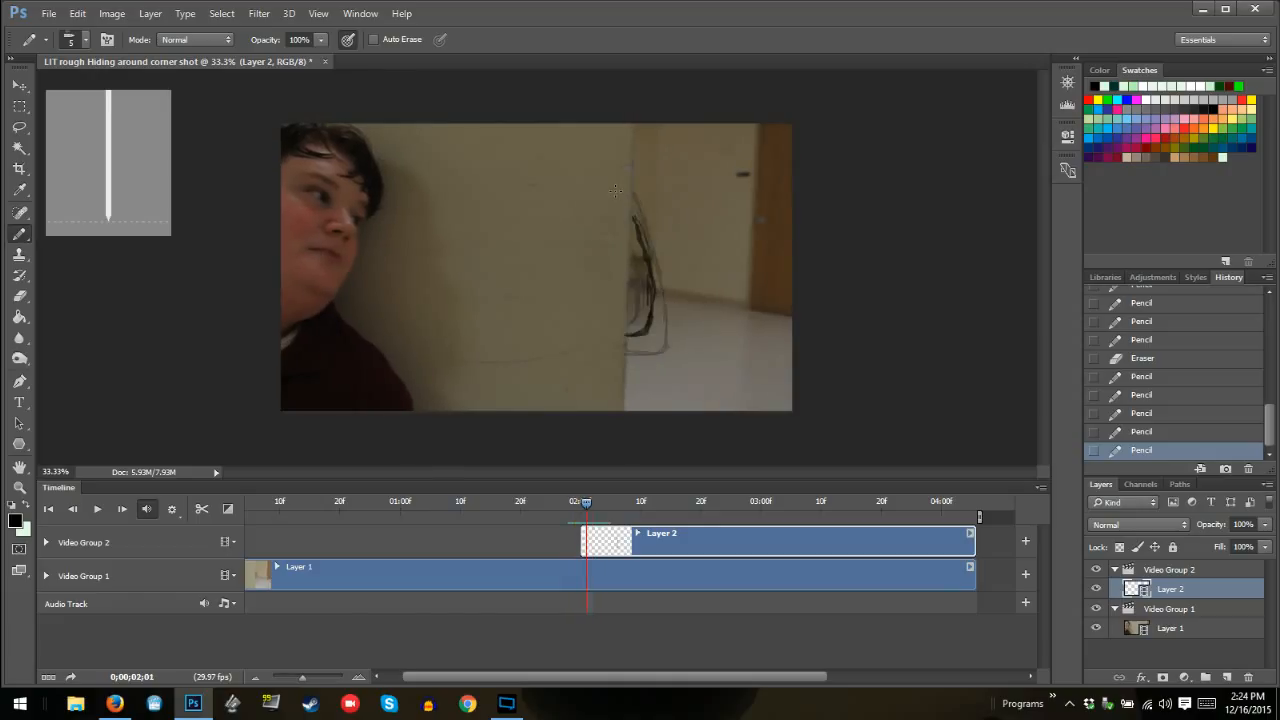
Draw the monster outline at 02:04 along the previous onion skin, from the base at the wall edge up to a slightly higher tip
key(Left)
key(Right)
key(Right)
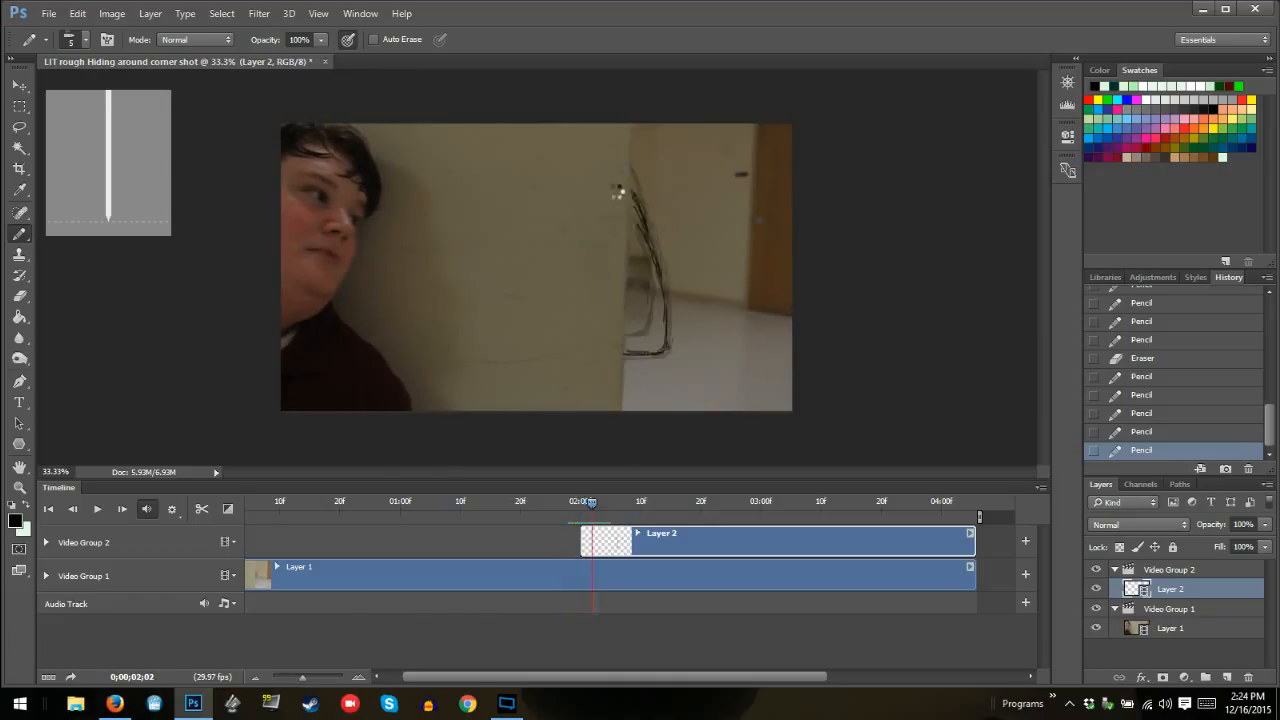
key(Right)
key(Right)
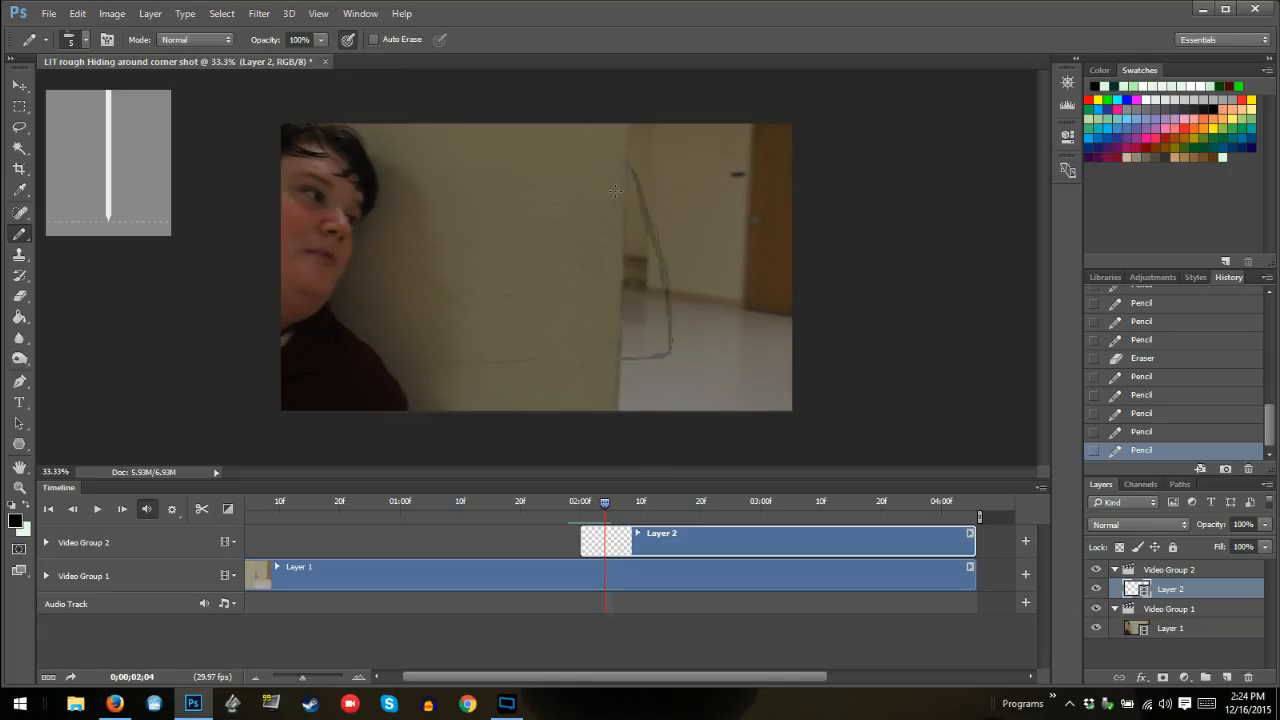
key(Left)
key(Right)
key(Left)
key(Right)
click(621, 360)
mouse_move(633, 360)
mouse_down()
mouse_move(668, 350)
mouse_move(661, 258)
mouse_move(664, 282)
mouse_move(625, 235)
mouse_move(669, 276)
mouse_move(630, 155)
mouse_up()
click(622, 361)
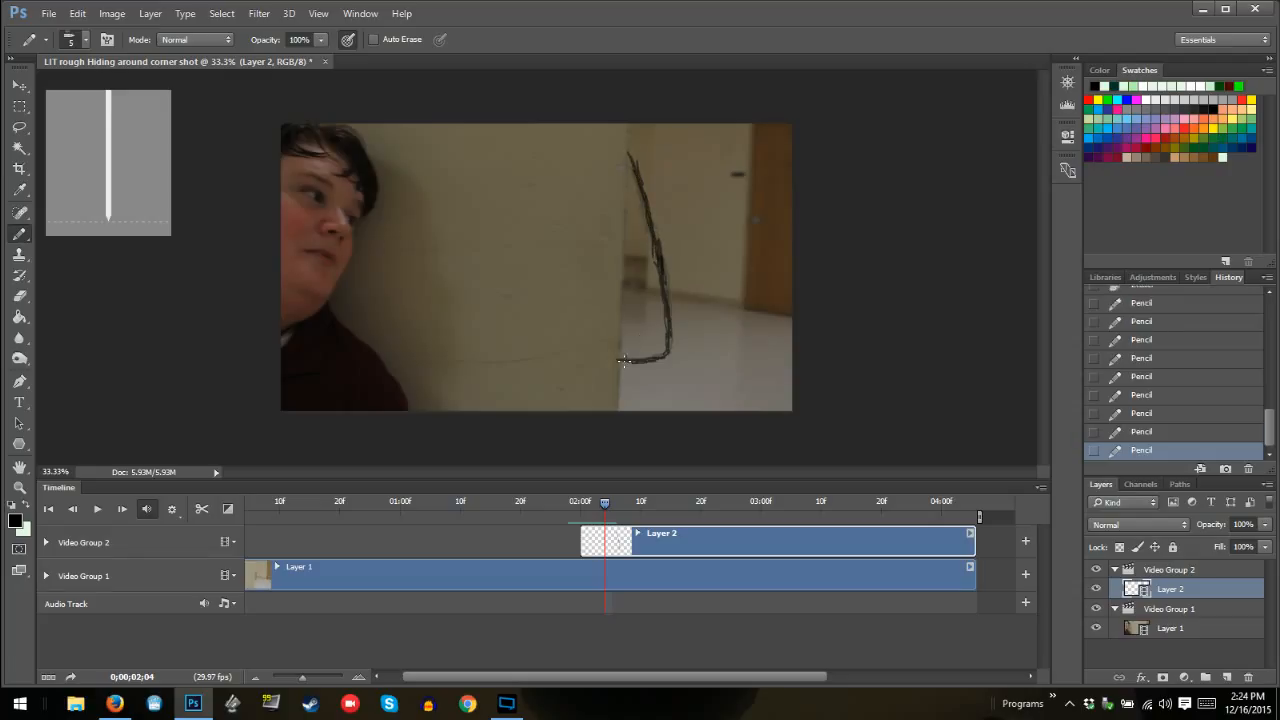
Step back and forth between 02:00 and 02:04 to check how the monster emerges from behind the wall
key(Left)
key(Left)
key(Left)
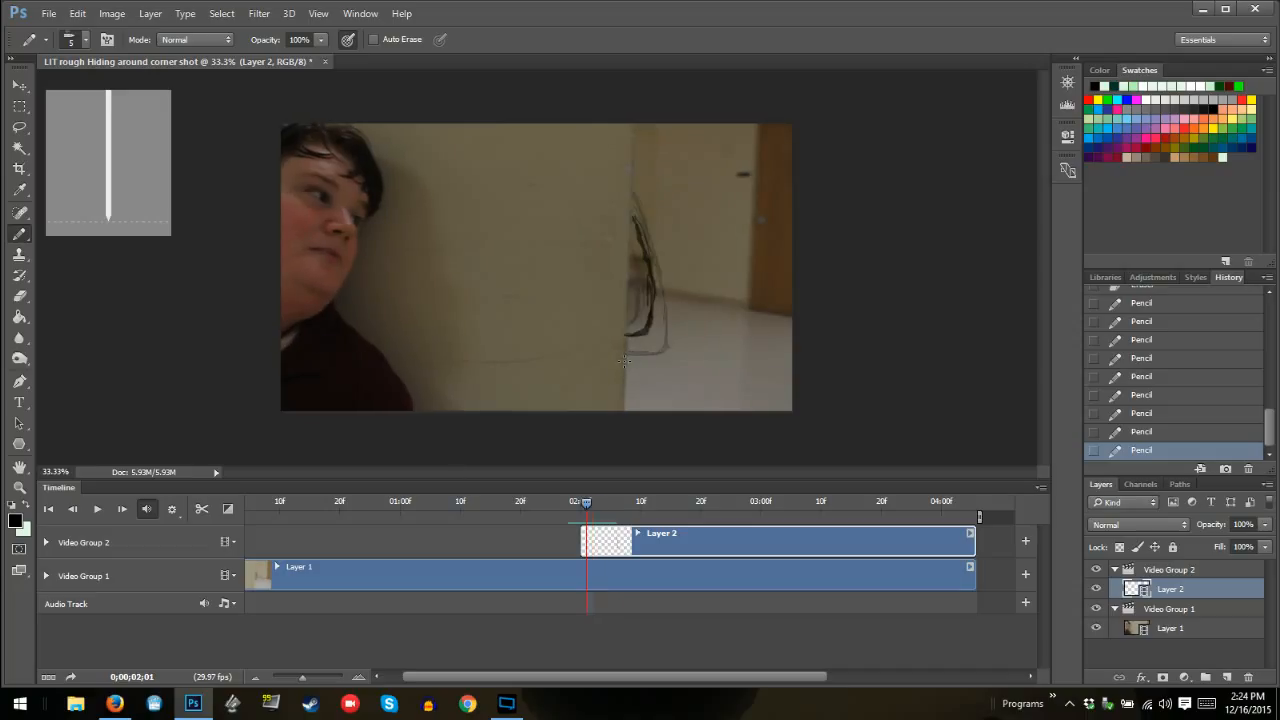
key(Right)
key(Left)
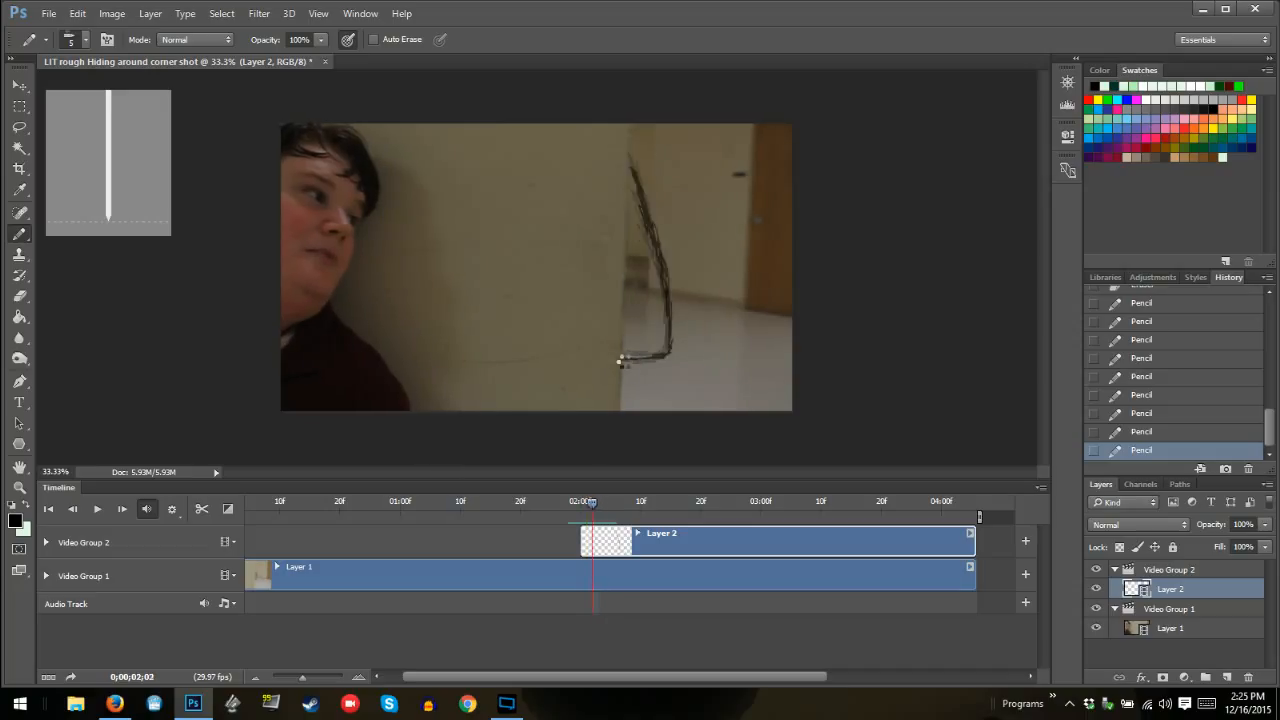
key(Left)
key(Right)
key(Right)
key(Right)
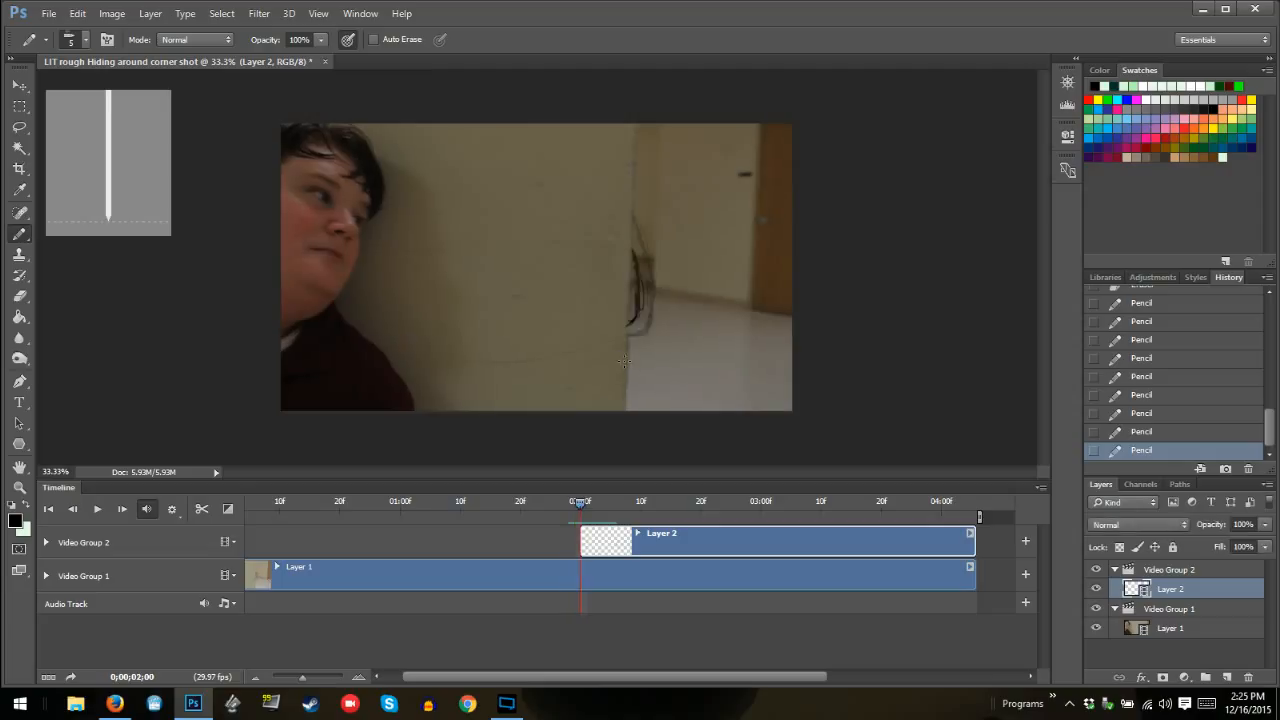
key(Right)
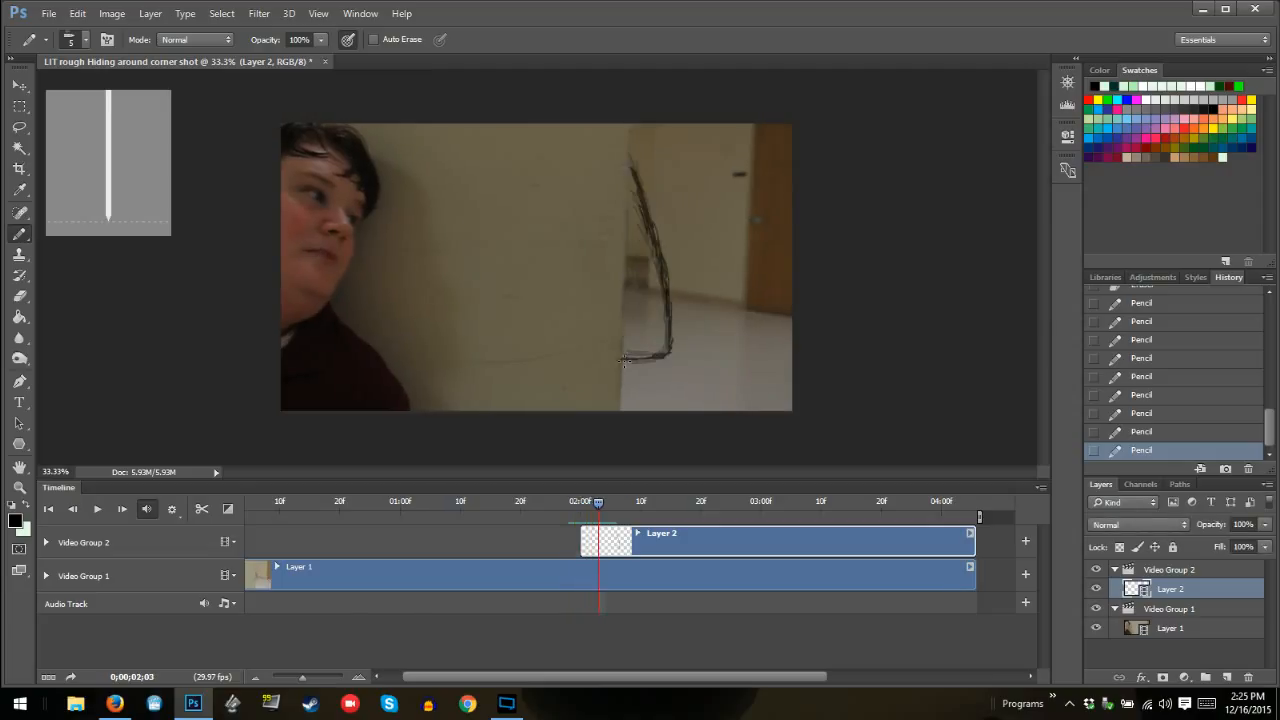
key(Right)
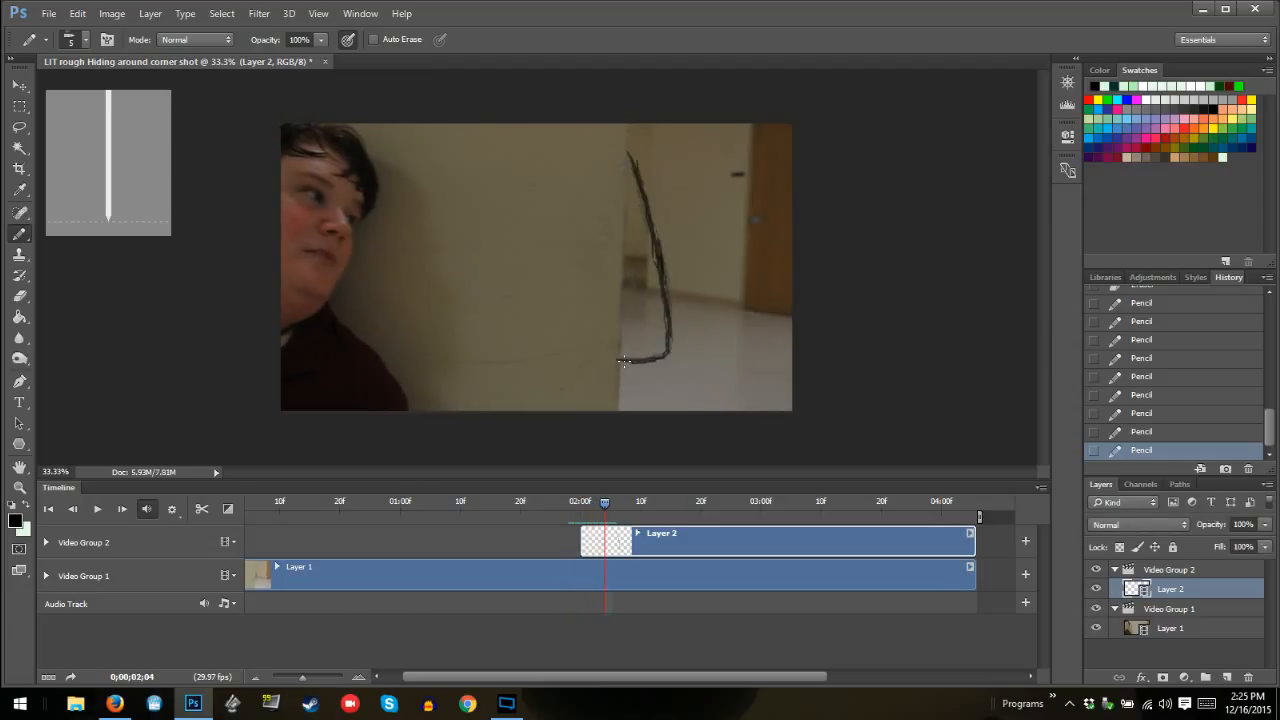
Flip between 02:04 and the blank 02:05 frame to compare the outline with its onion skin and the wall edge
key(Left)
key(Right)
key(Right)
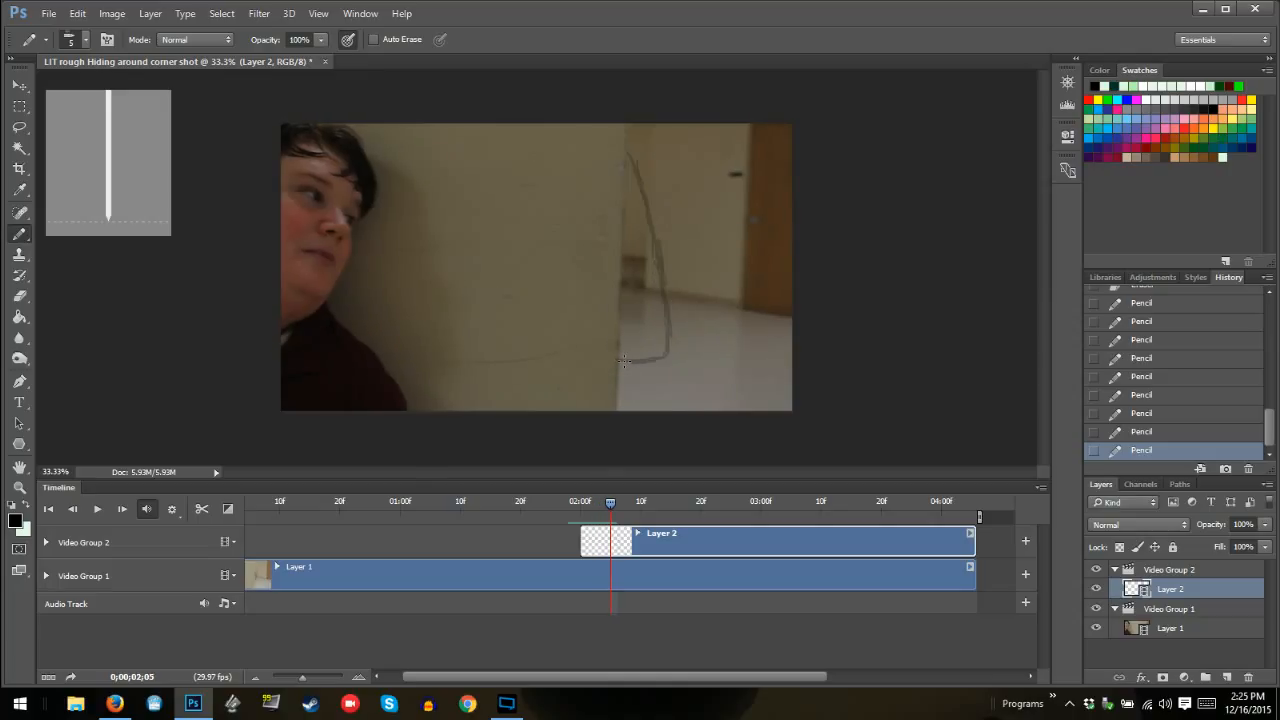
key(Right)
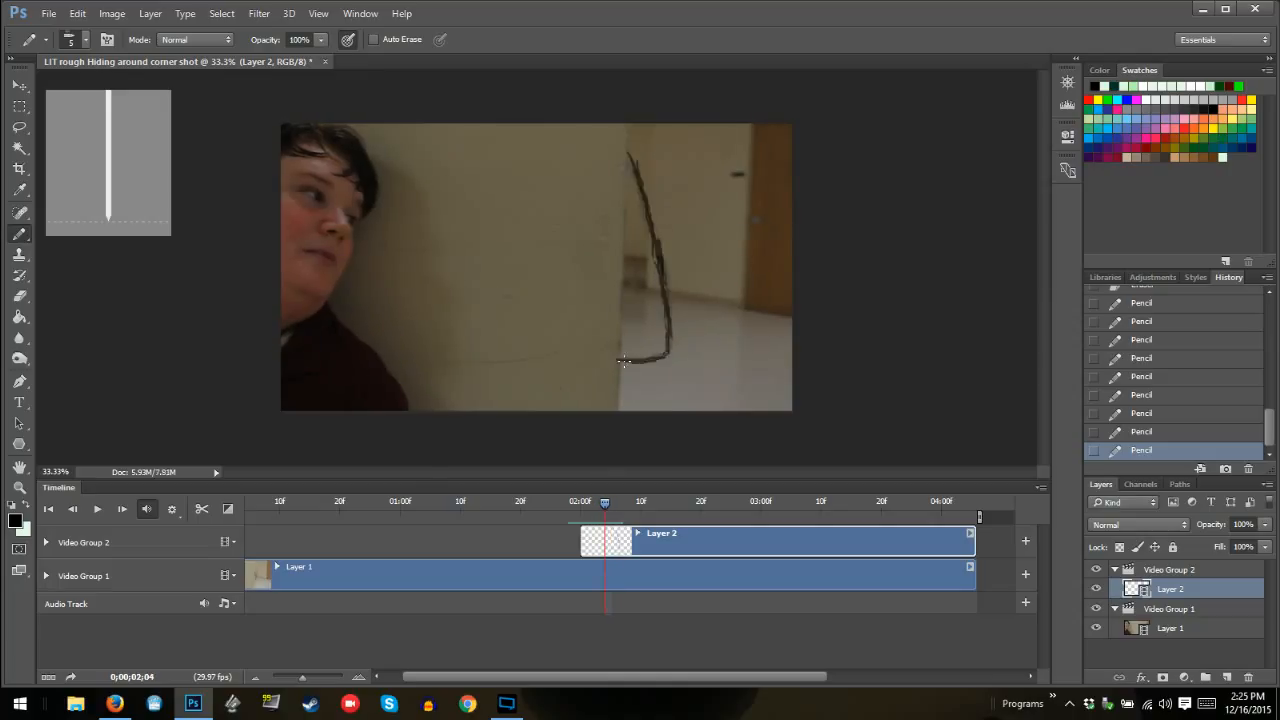
key(Left)
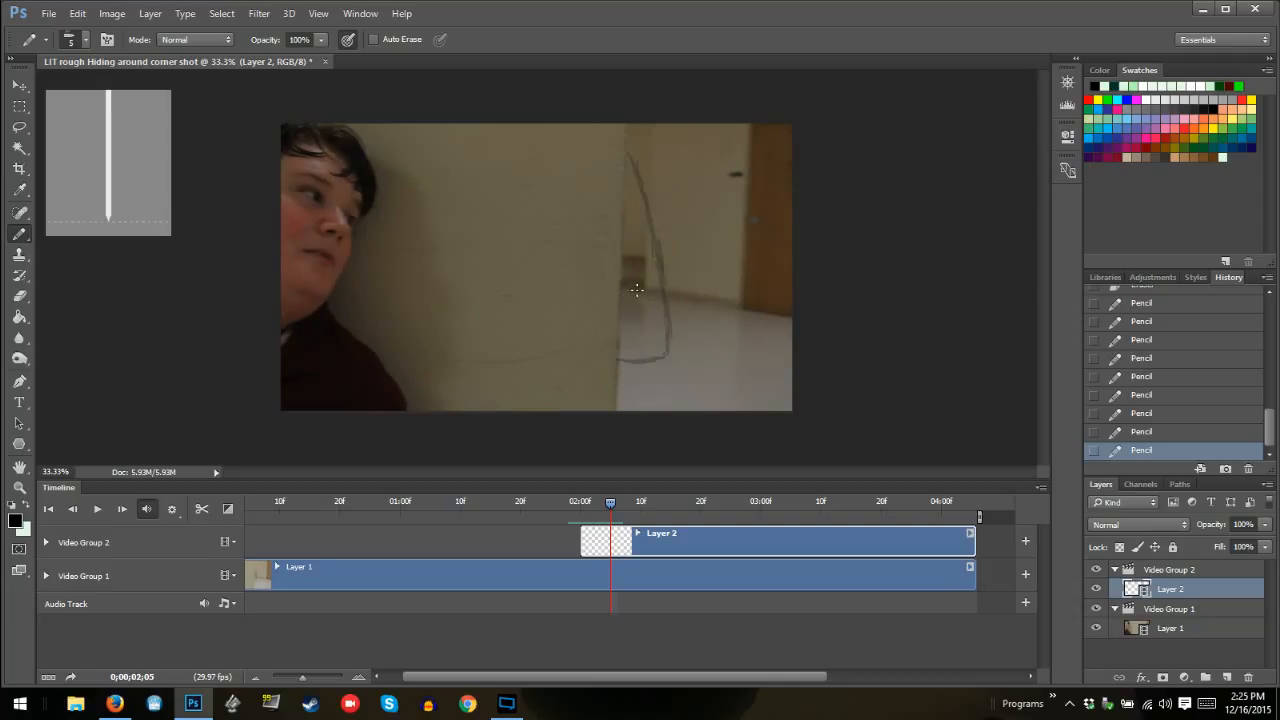
key(Left)
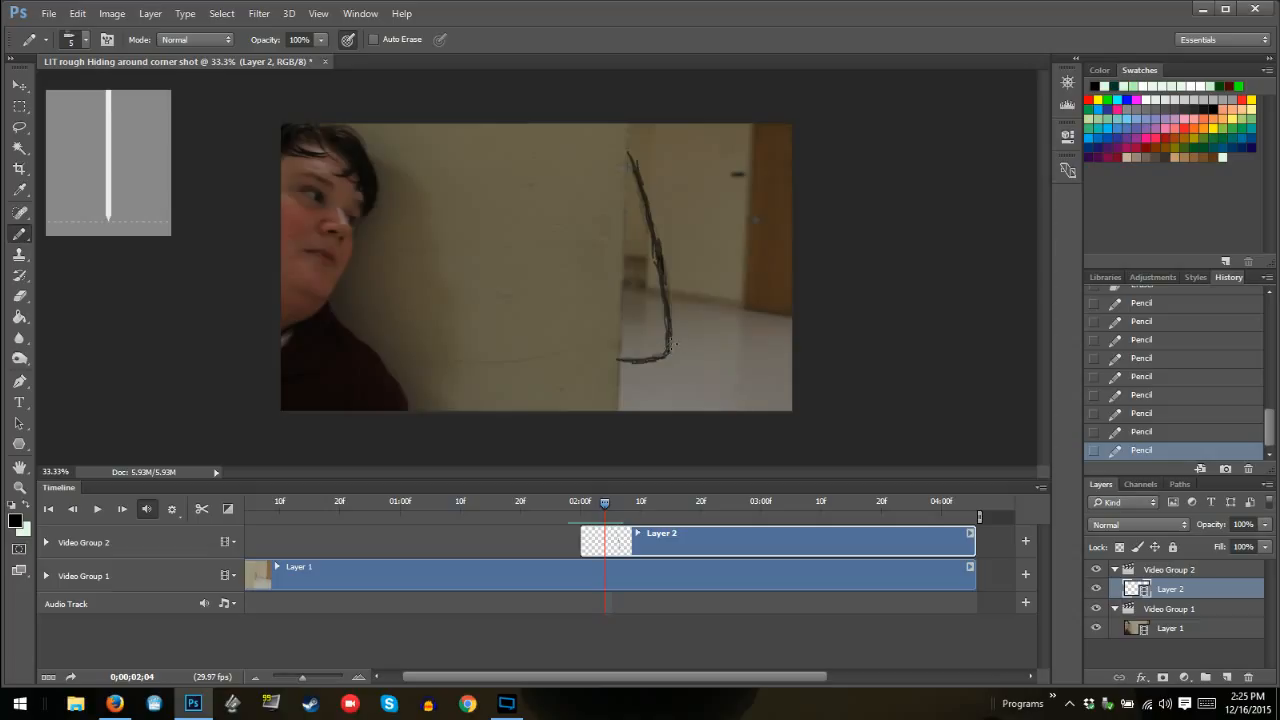
key(Right)
key(Left)
key(Right)
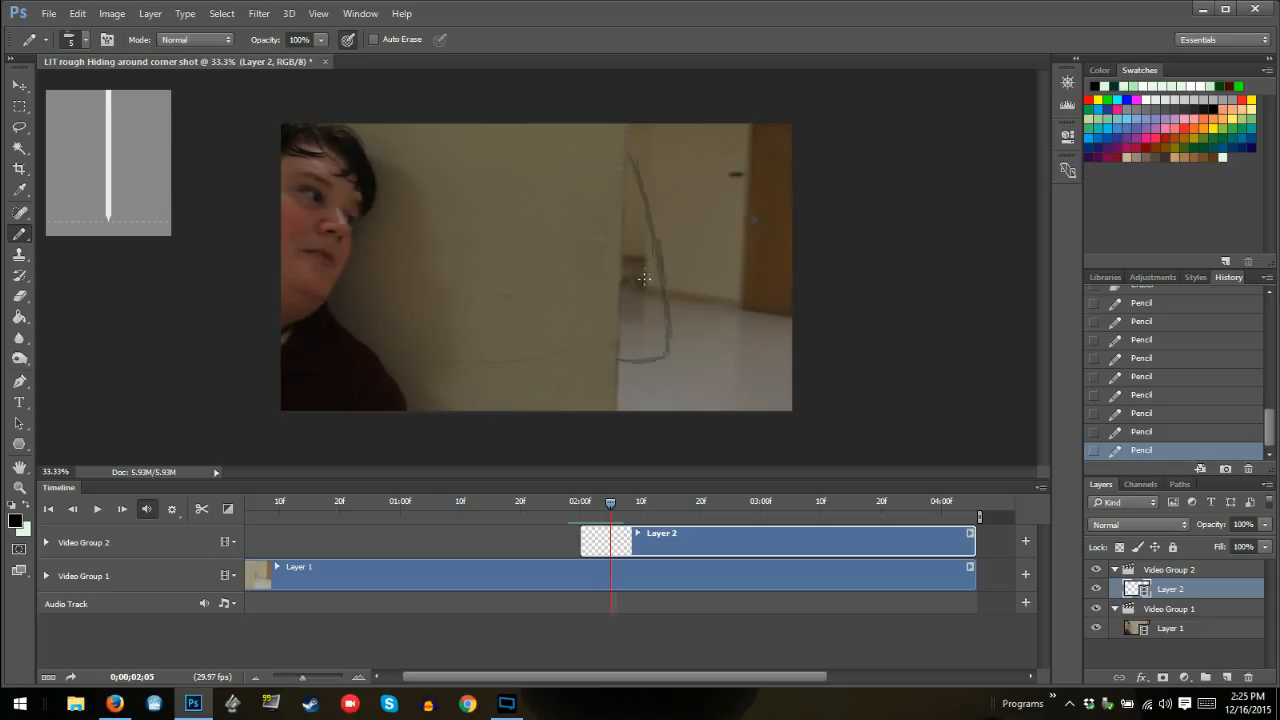
key(Left)
key(Right)
Fit the canvas on screen with the Zoom tool and return to the Pencil tool
click(19, 487)
right_click(544, 320)
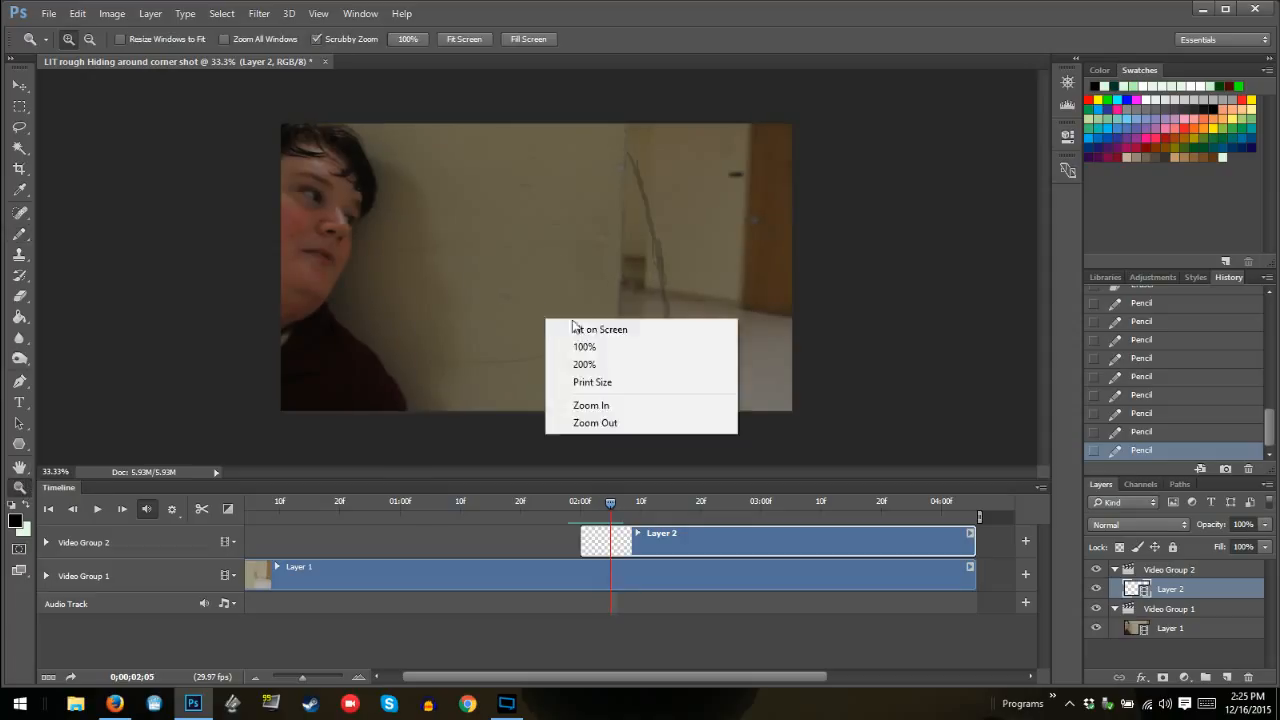
click(600, 329)
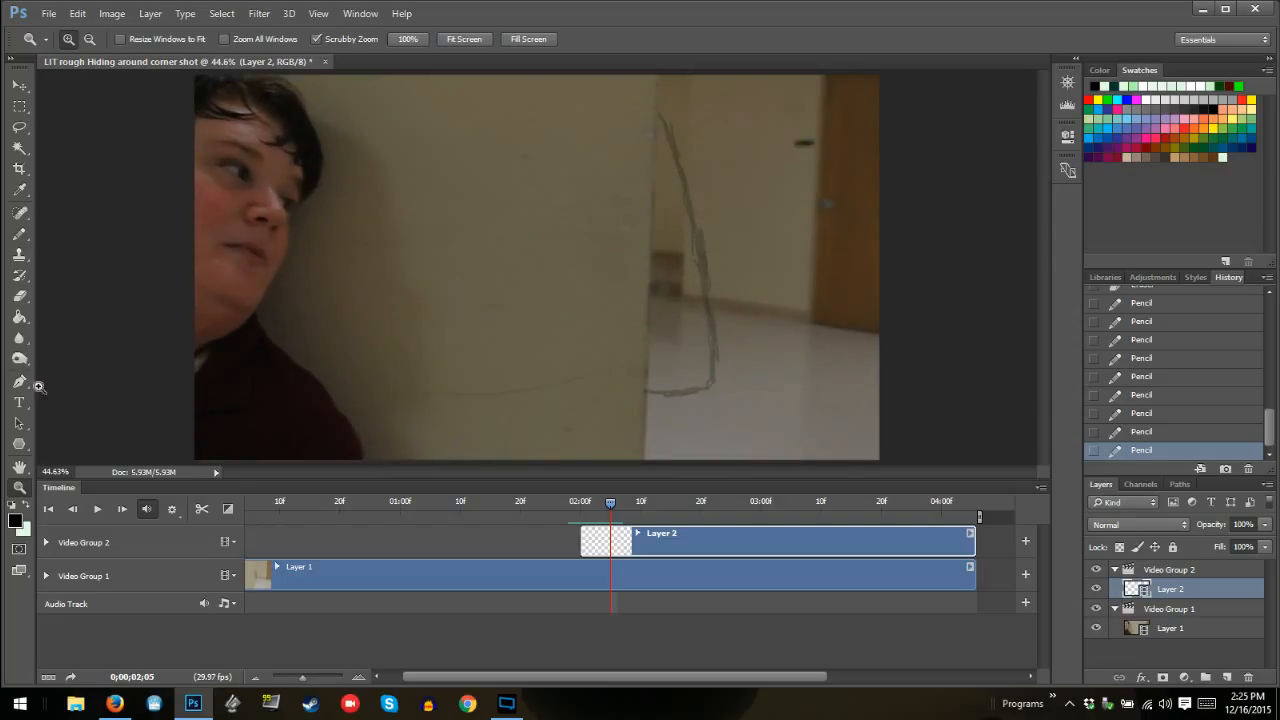
click(19, 233)
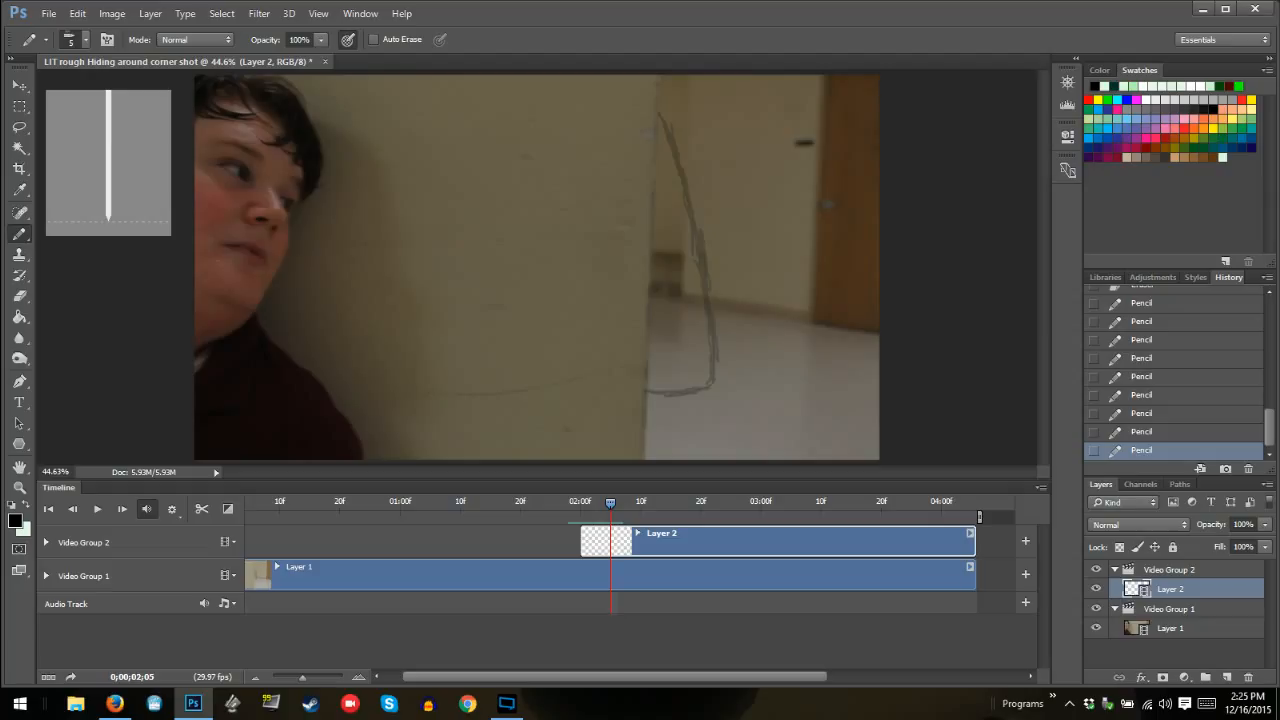
click(507, 703)
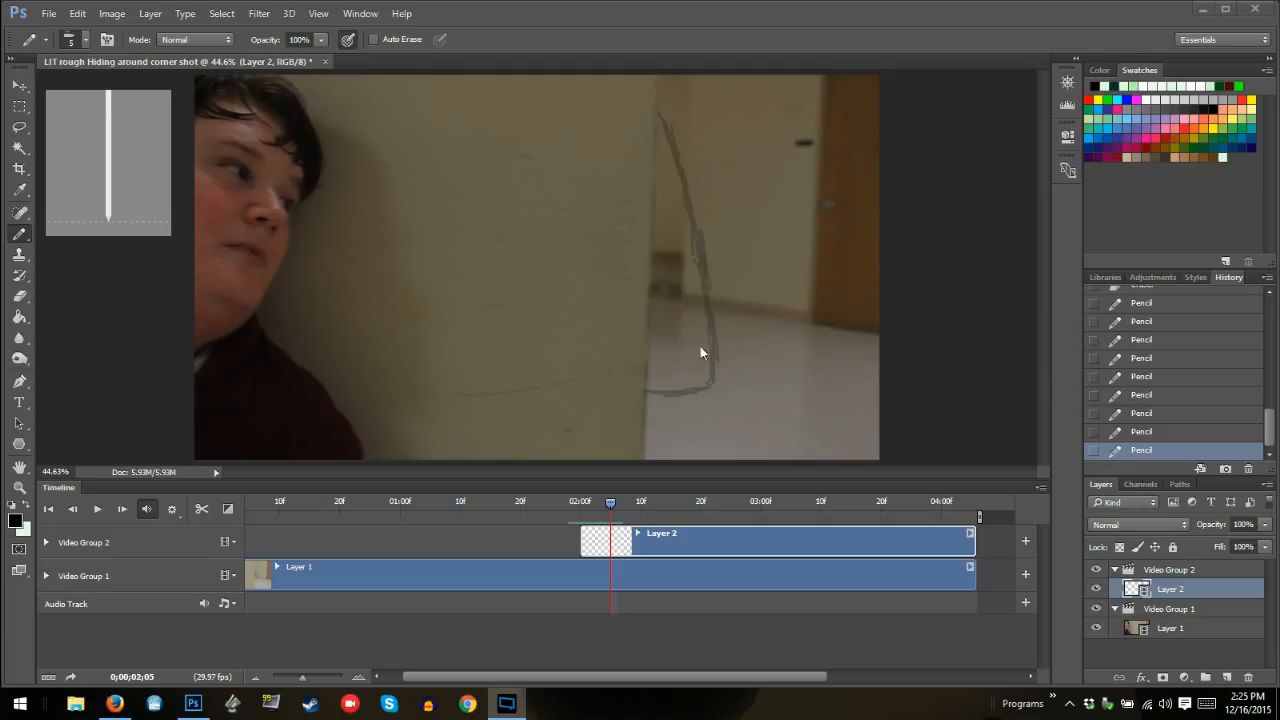
click(947, 358)
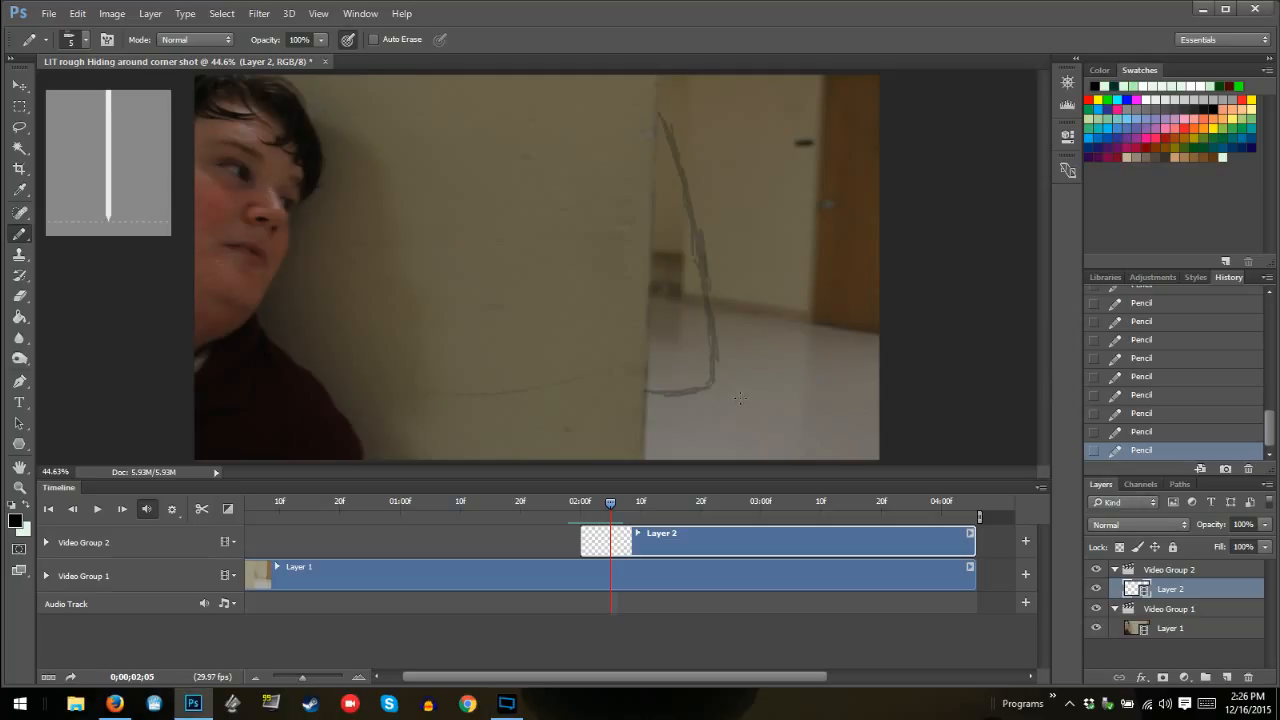
Compare the preceding frames and draw the monster outline at 02:05 along the onion skin, extending its tip slightly higher at the wall edge
key(Left)
key(Right)
key(Left)
key(Left)
key(Right)
key(Right)
mouse_move(648, 393)
mouse_down()
mouse_move(706, 388)
mouse_move(651, 393)
mouse_move(707, 388)
mouse_move(714, 295)
mouse_move(700, 307)
mouse_move(662, 100)
mouse_up()
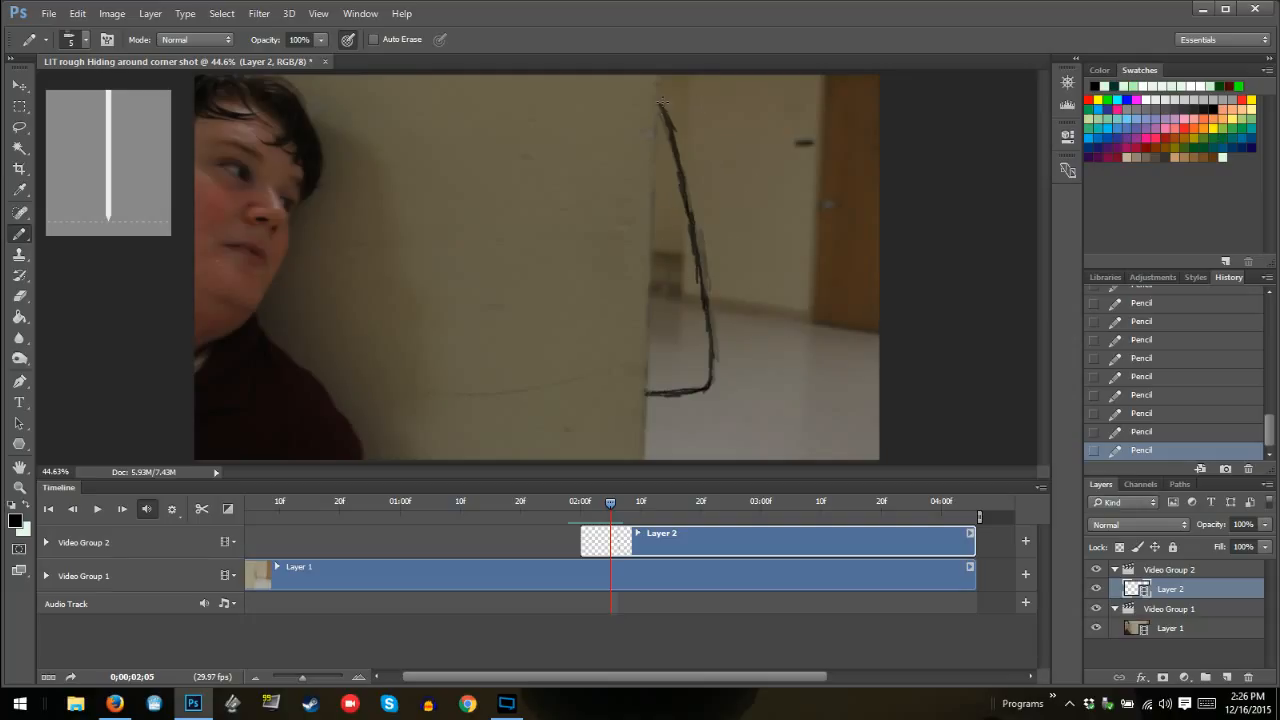
Undo the last pencil stroke on the 02:05 outline and step back through the frames to 01:28
key(ctrl+z)
key(Right)
key(Left)
key(Left)
key(Left)
key(Left)
key(Left)
key(Left)
key(Left)
key(Left)
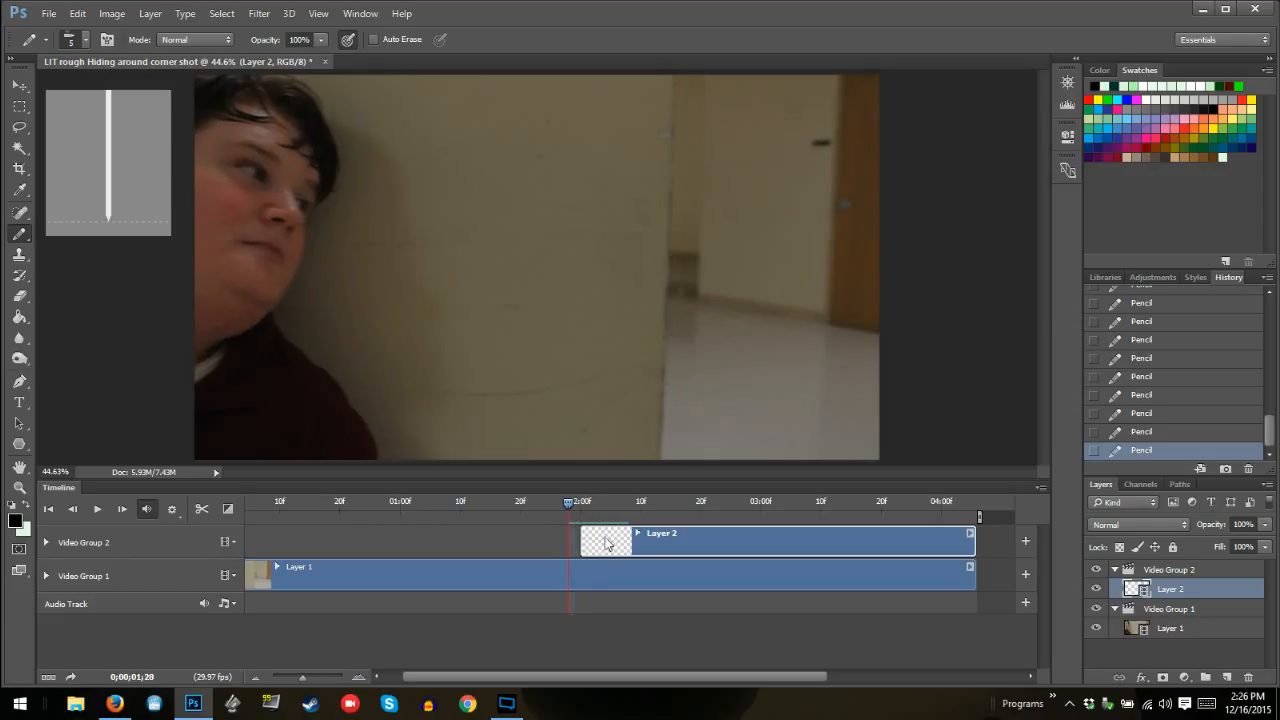
Step forward from 01:28 to 02:07 and back to 02:00 to examine how the outline grows from frame to frame
key(Right)
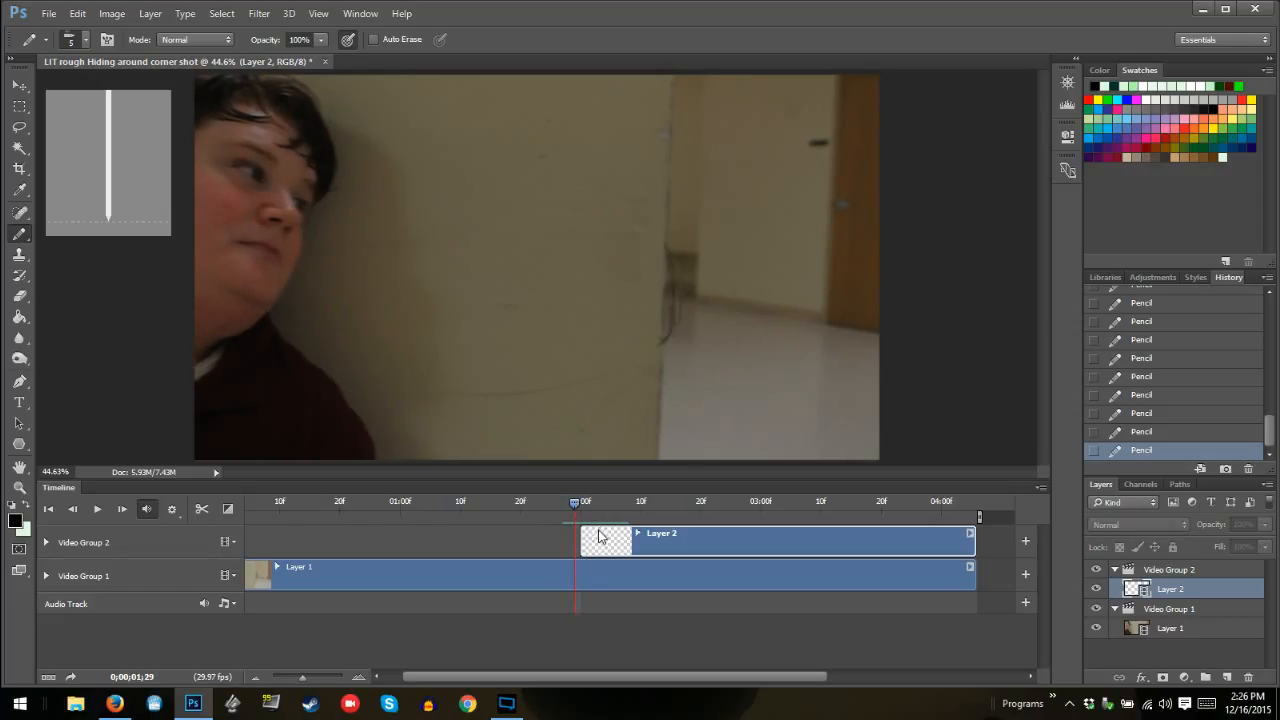
key(Right)
key(Right)
key(Right)
key(Right)
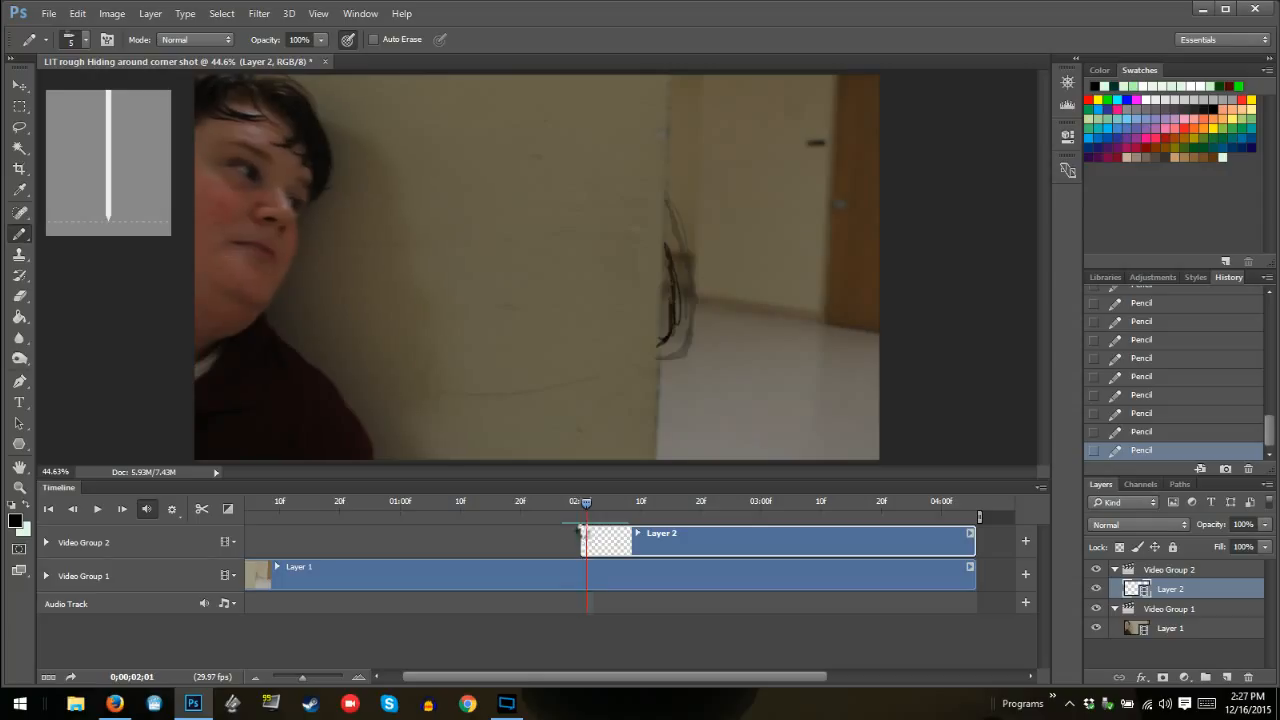
key(Right)
key(Right)
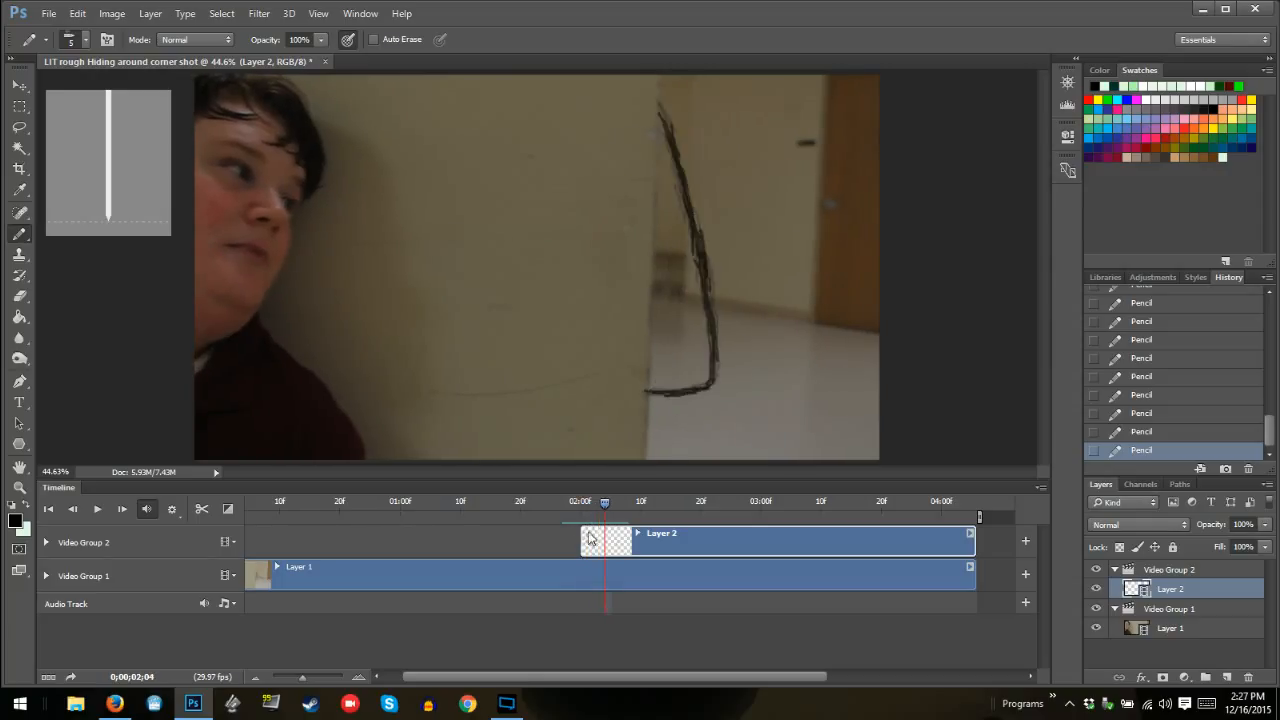
key(Right)
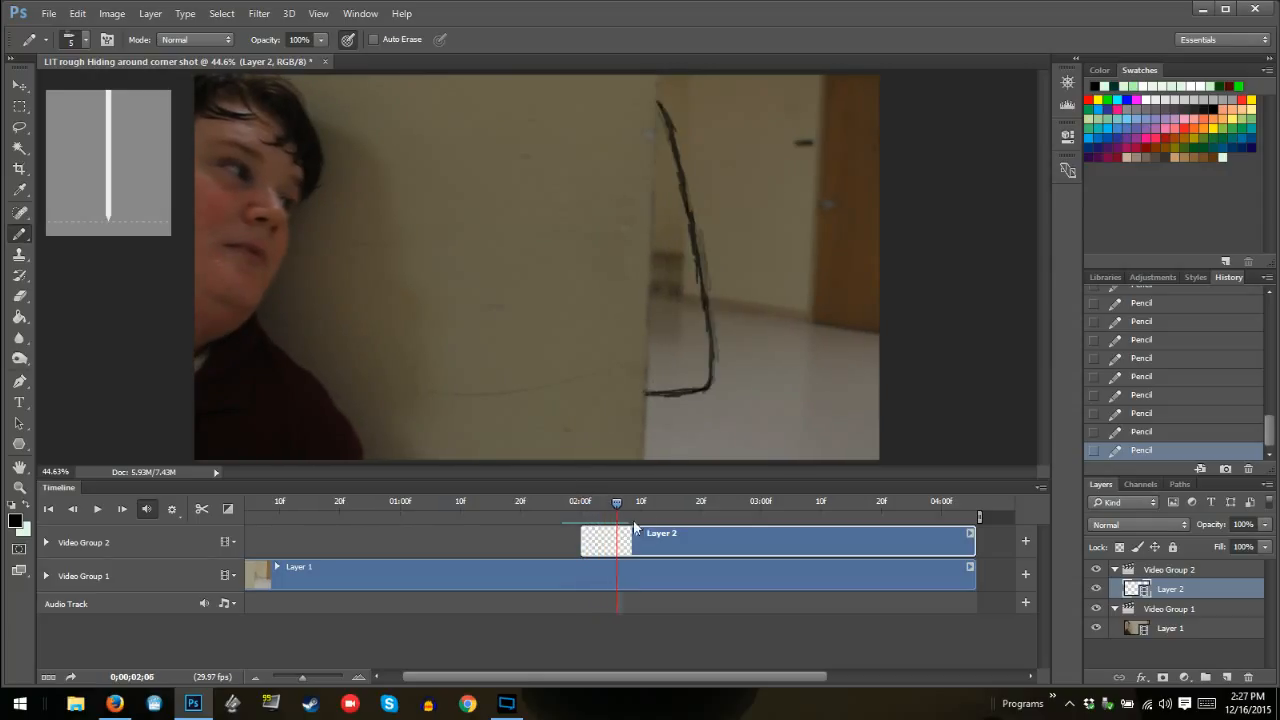
key(Left)
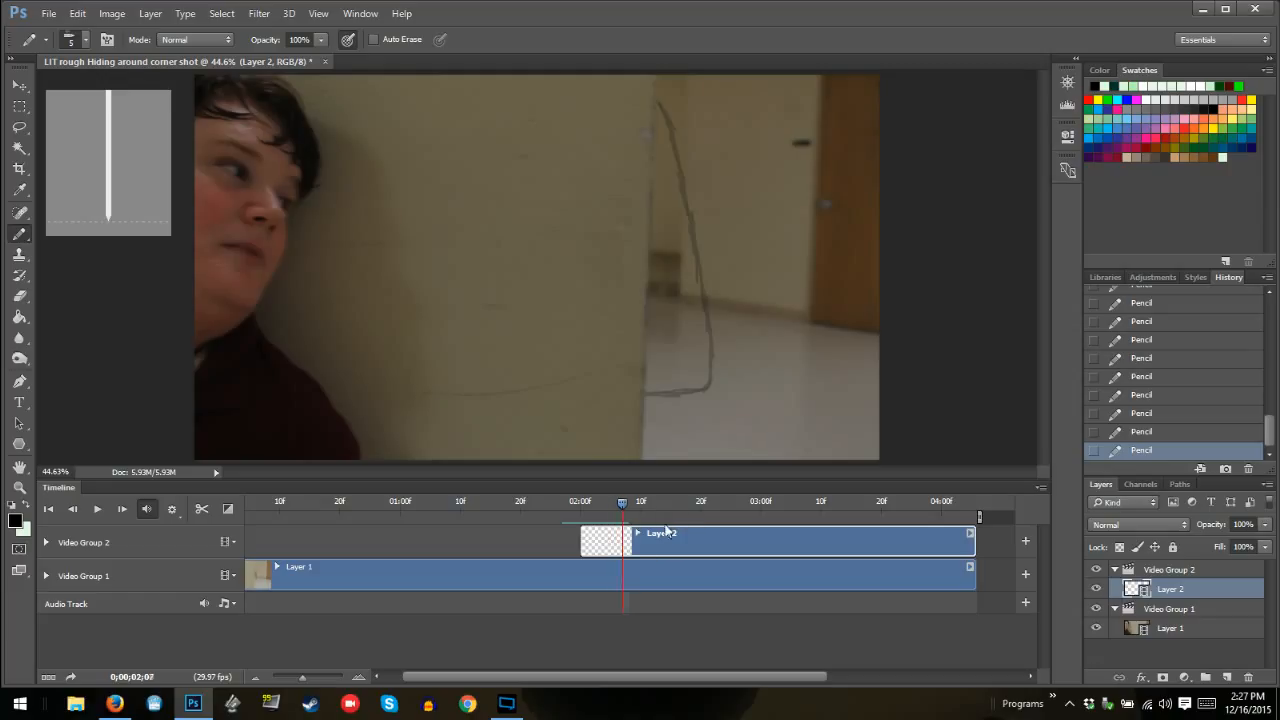
key(Right)
key(Left)
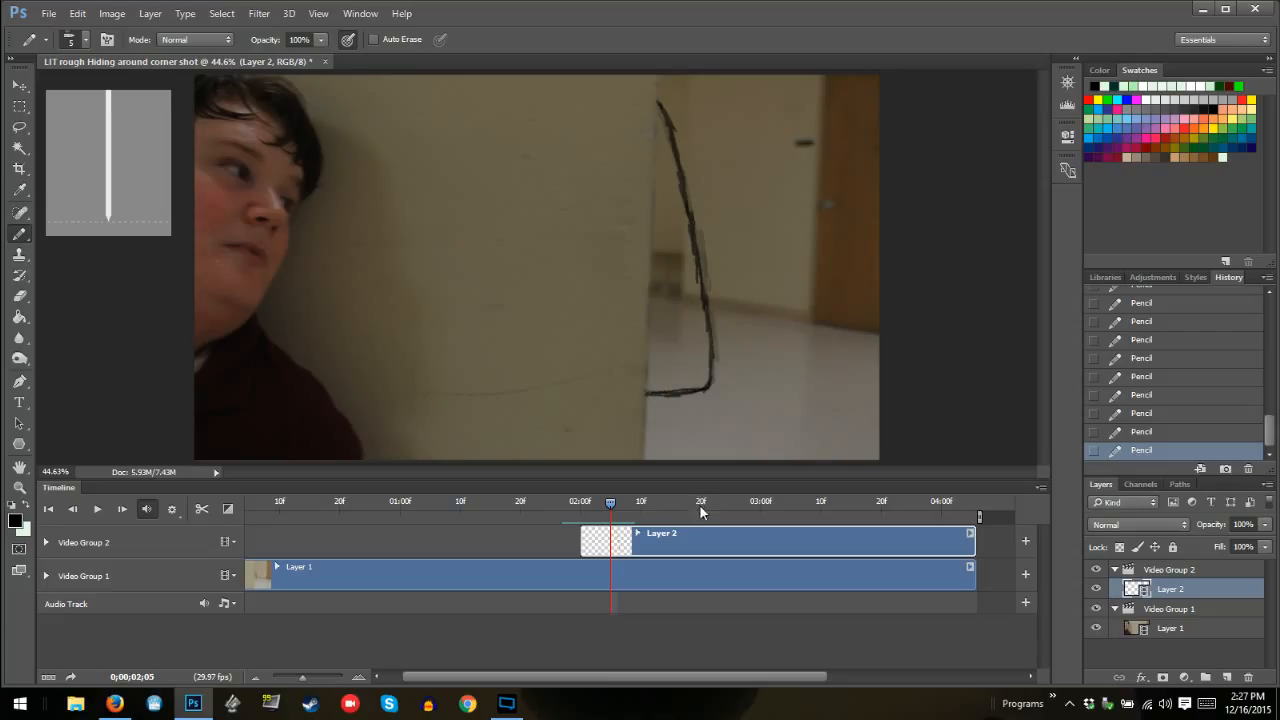
key(Left)
key(Left)
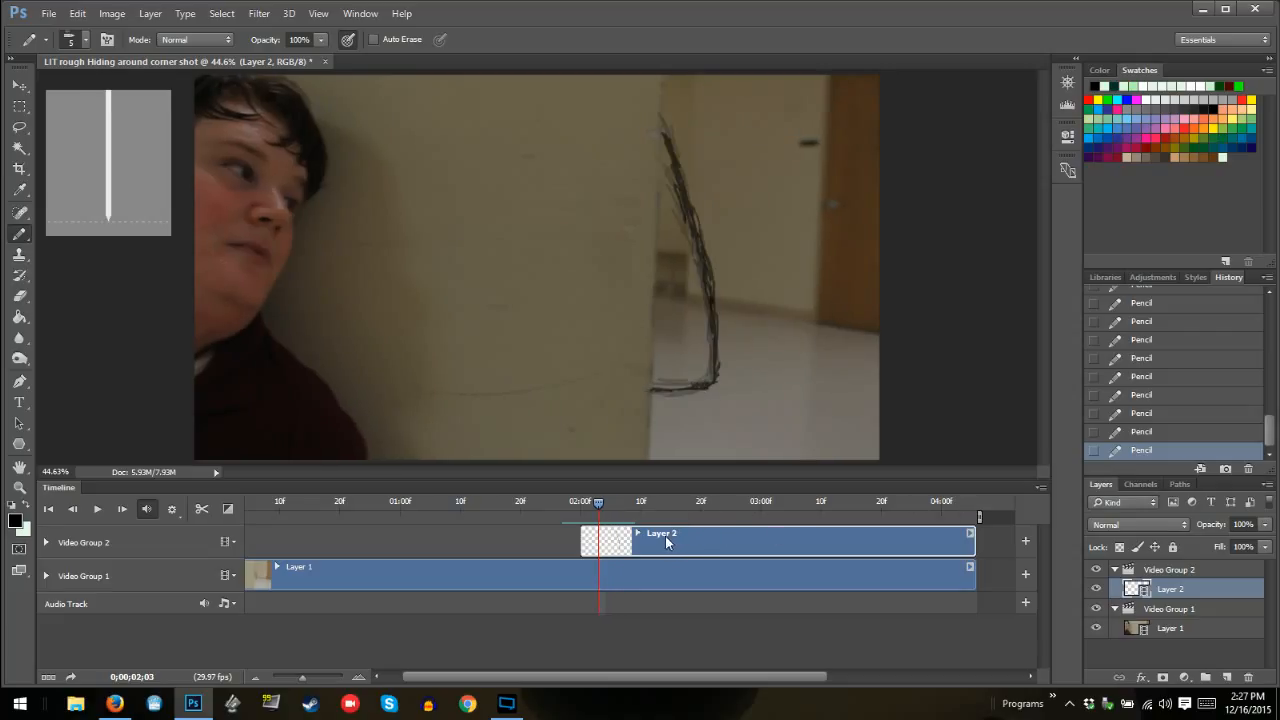
key(Left)
key(Left)
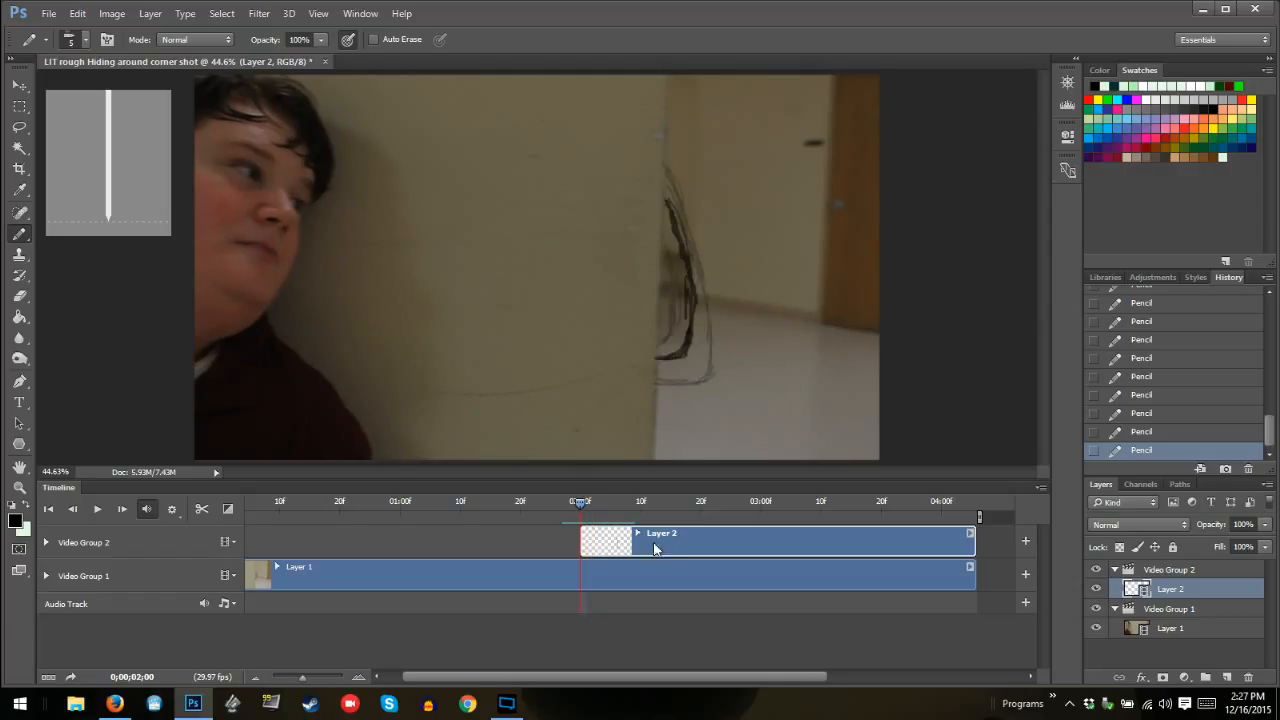
key(Left)
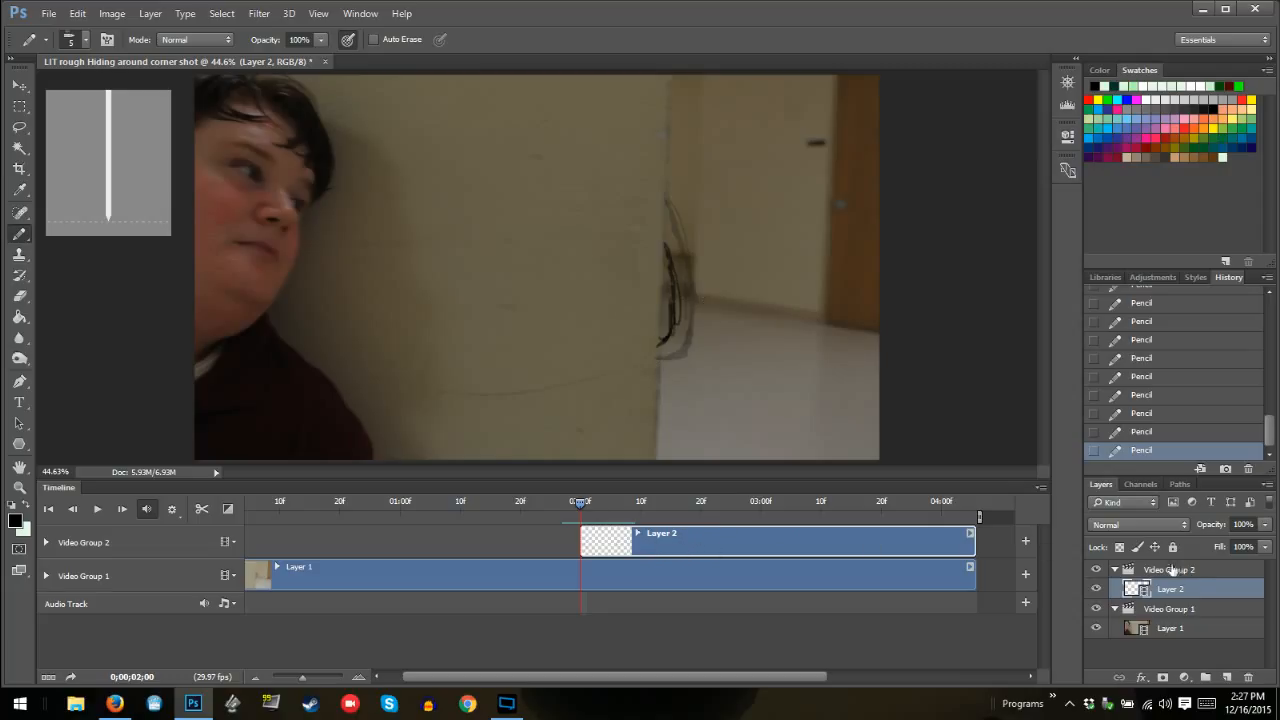
Add a regular layer above Layer 2 and compare its timeline clip with the video layer's clip
click(1229, 679)
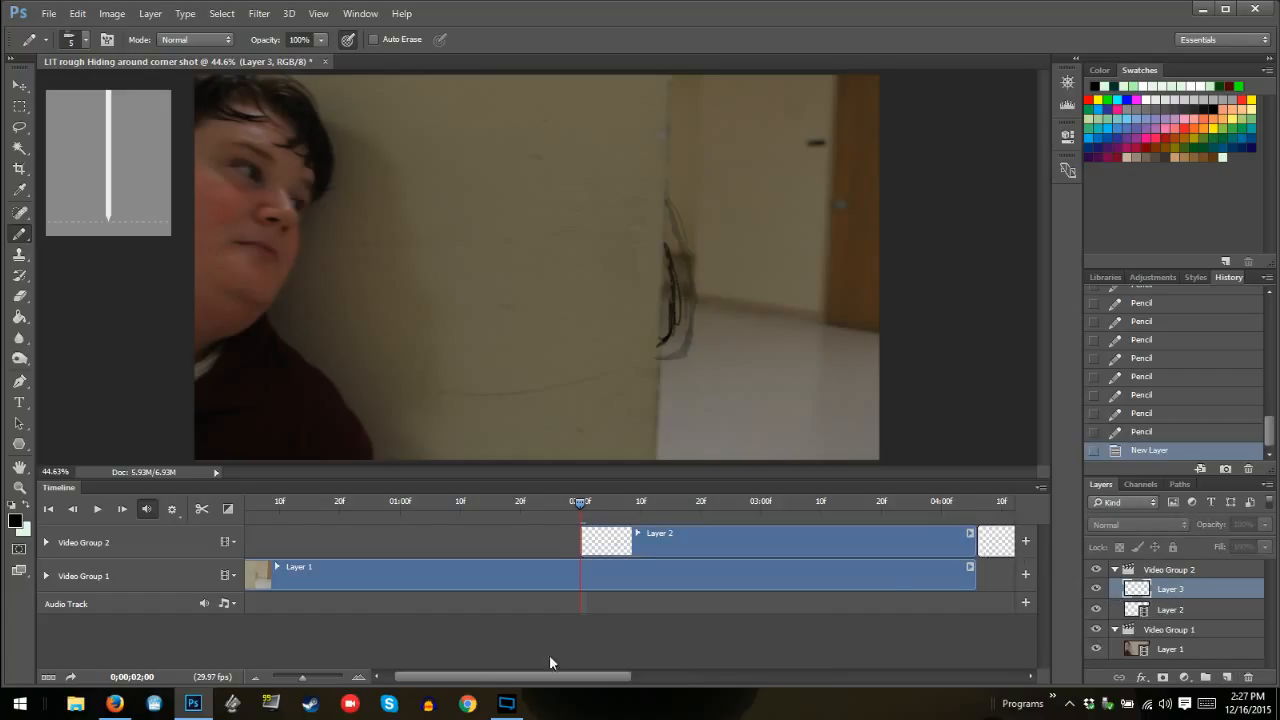
drag(568, 678, 679, 680)
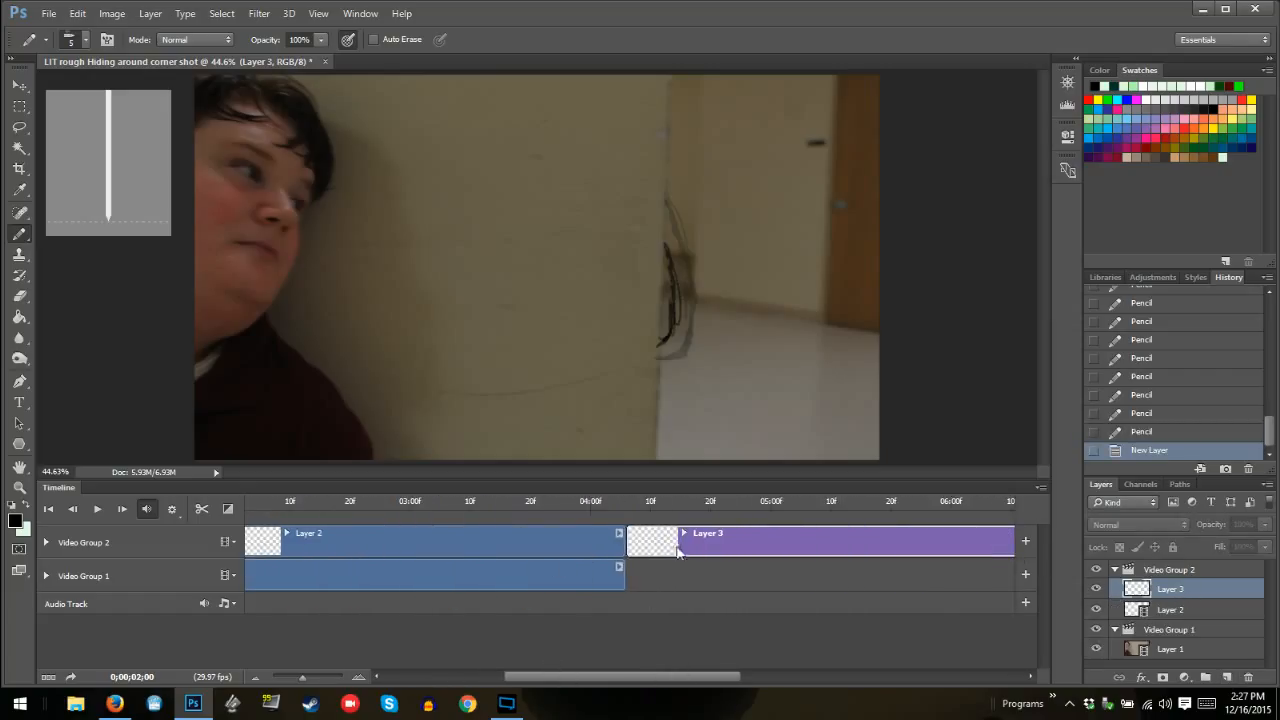
click(605, 545)
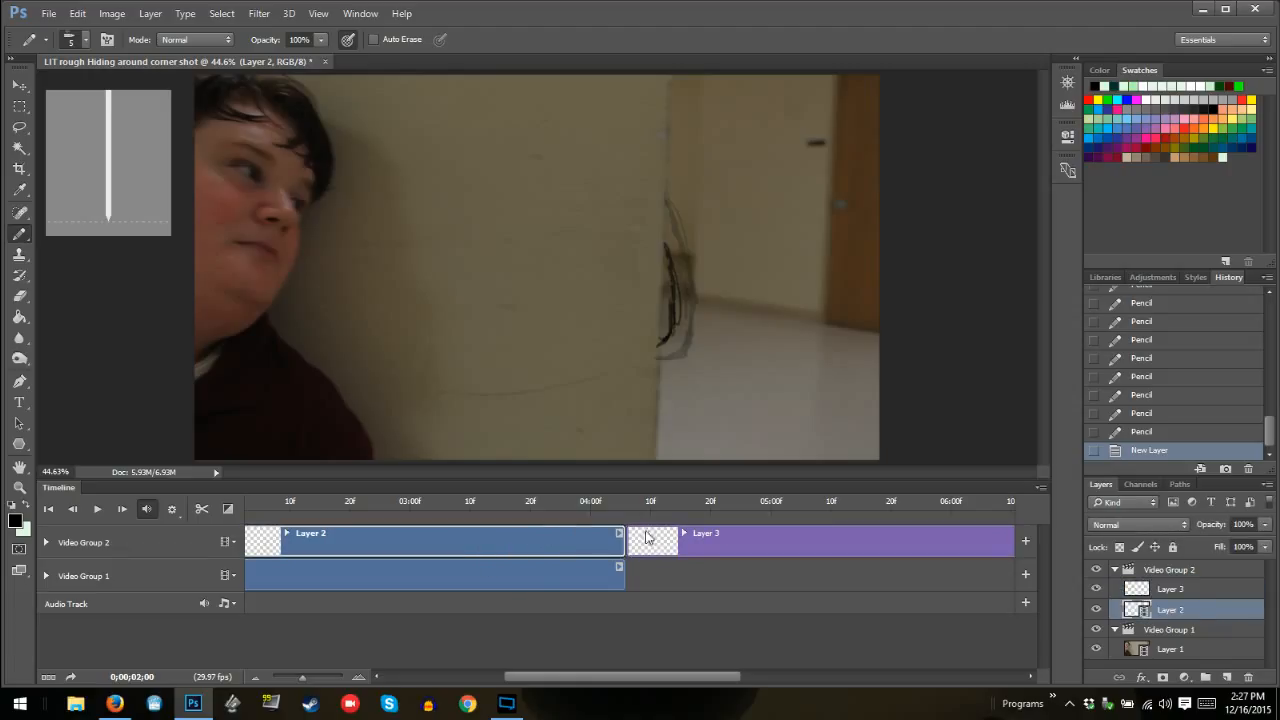
click(696, 535)
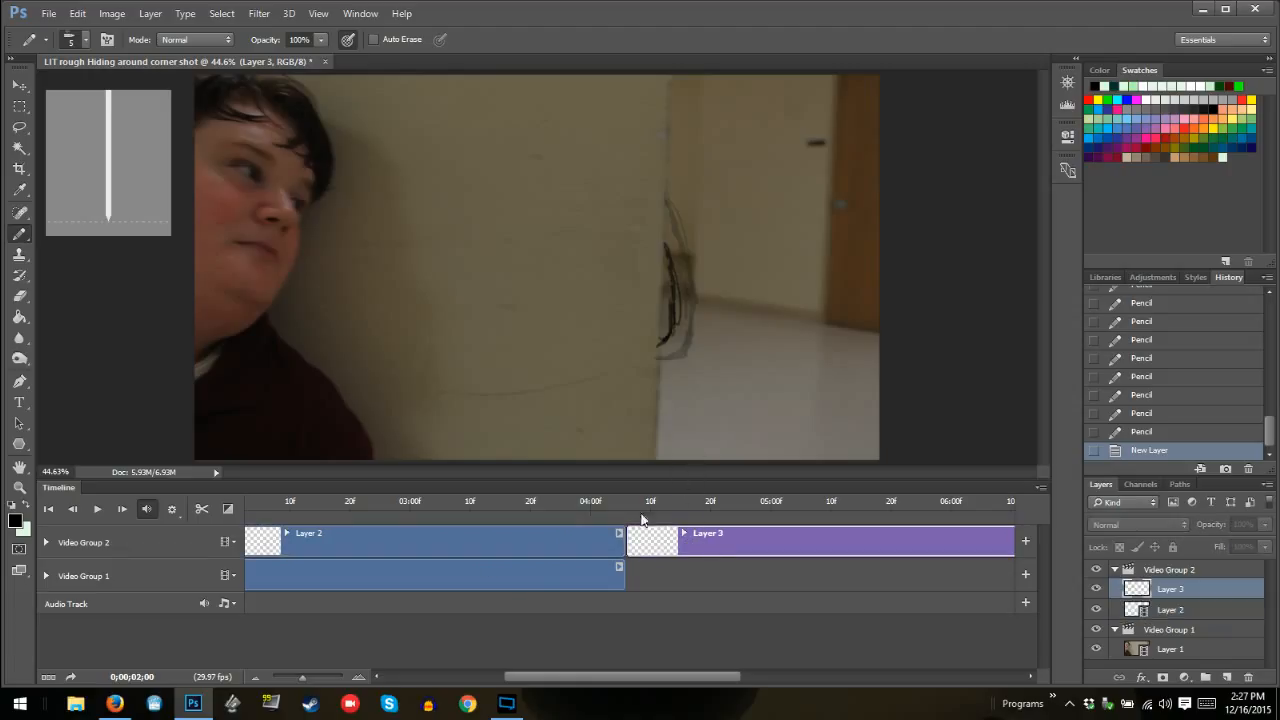
Test a pencil scribble on the regular layer across the frames from 04:14, and revert the history to before that layer was added
click(675, 503)
mouse_move(505, 285)
mouse_down()
mouse_move(684, 318)
mouse_move(600, 305)
mouse_move(534, 264)
mouse_move(700, 268)
mouse_up()
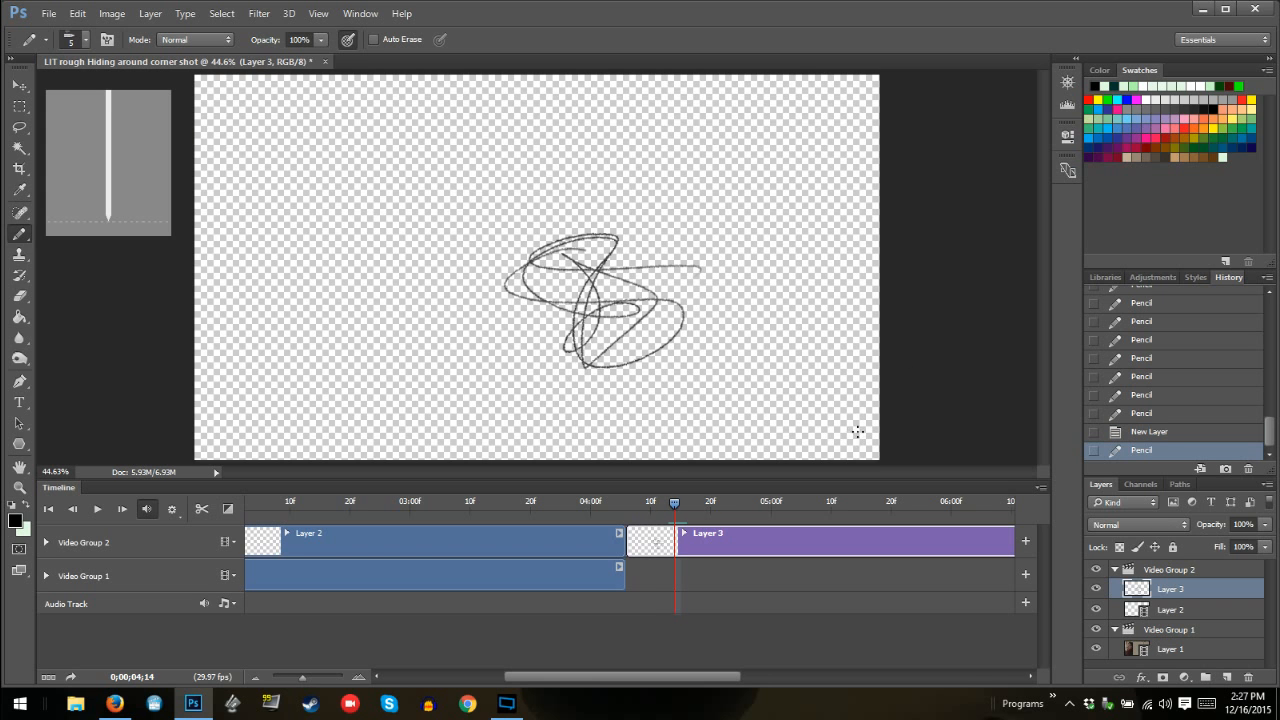
key(Right)
key(Right)
key(Right)
key(Right)
key(Right)
key(Right)
key(Right)
key(Right)
key(Right)
key(Right)
key(Right)
key(Right)
key(Left)
click(1155, 413)
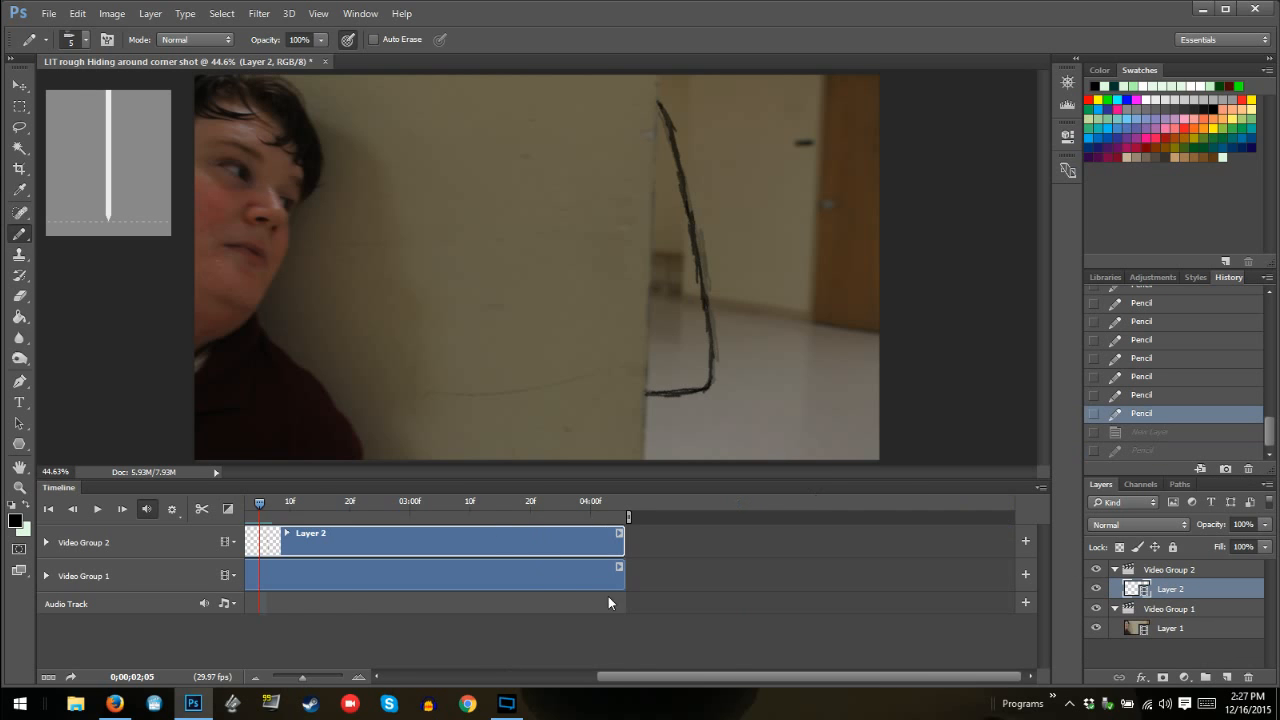
Return to 01:29 and step through the drawn frames on the video layer up to the blank frame at 02:06
drag(645, 680, 598, 679)
click(310, 502)
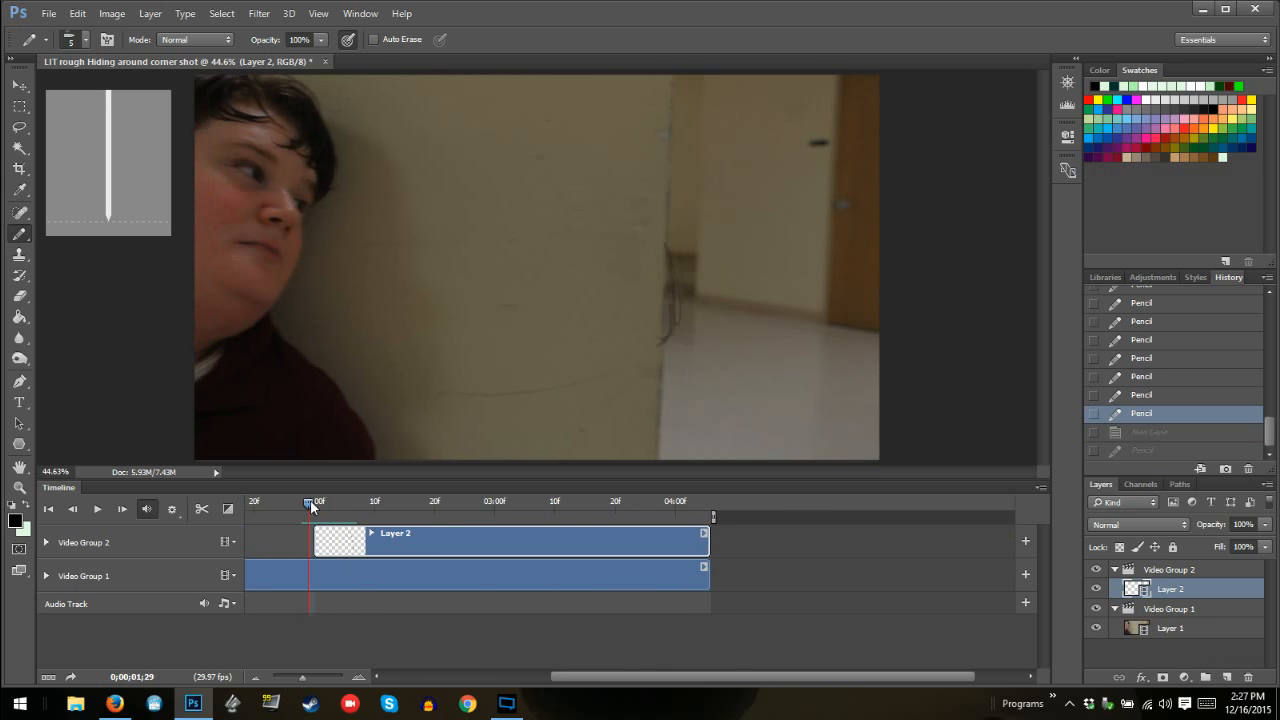
key(Right)
key(Right)
key(Right)
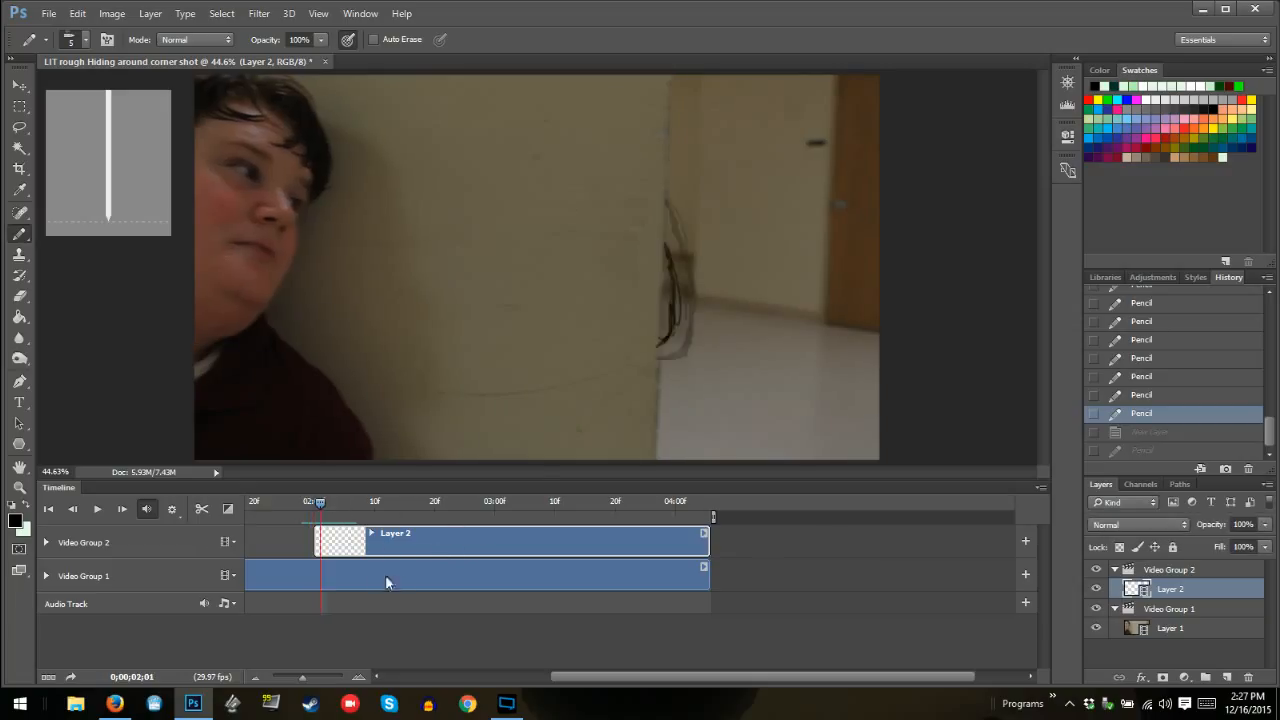
key(Right)
key(Right)
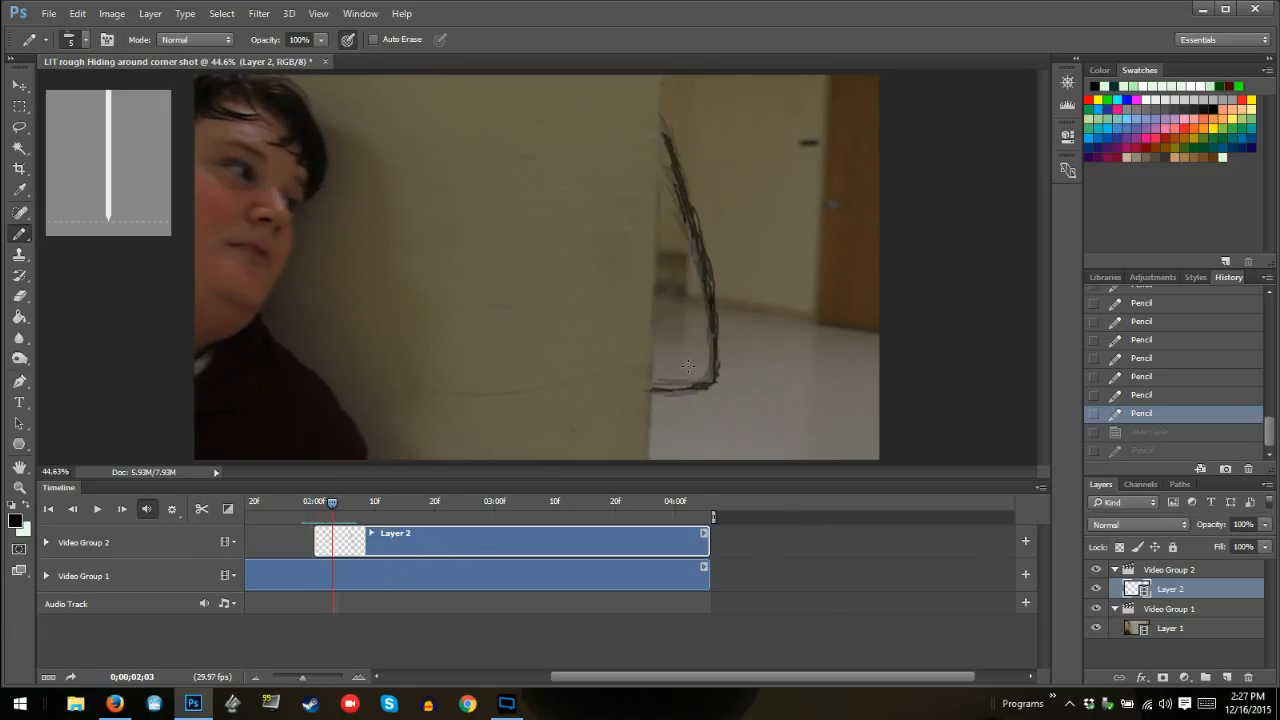
key(Right)
key(Right)
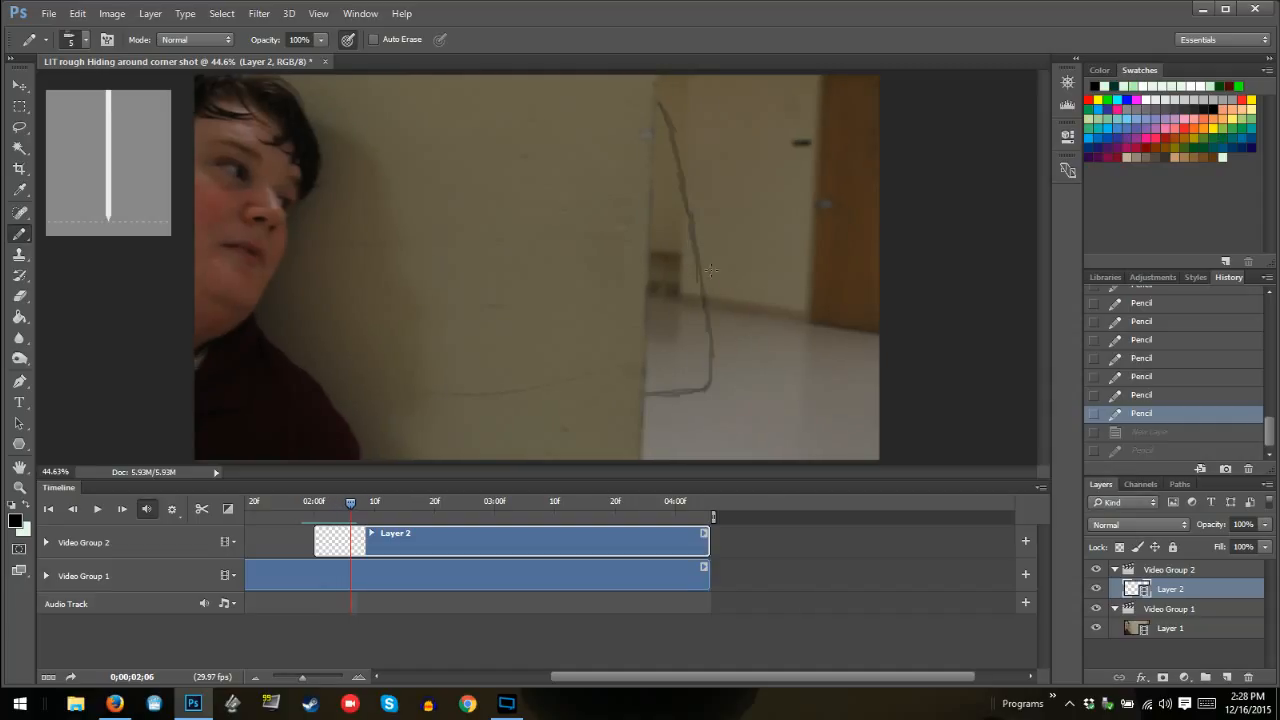
Scribble with the Pencil at 02:06 on the video layer, check the neighbouring frames, and revert the scribble in the history
mouse_move(748, 245)
mouse_down()
mouse_move(765, 332)
mouse_move(790, 272)
mouse_up()
key(Right)
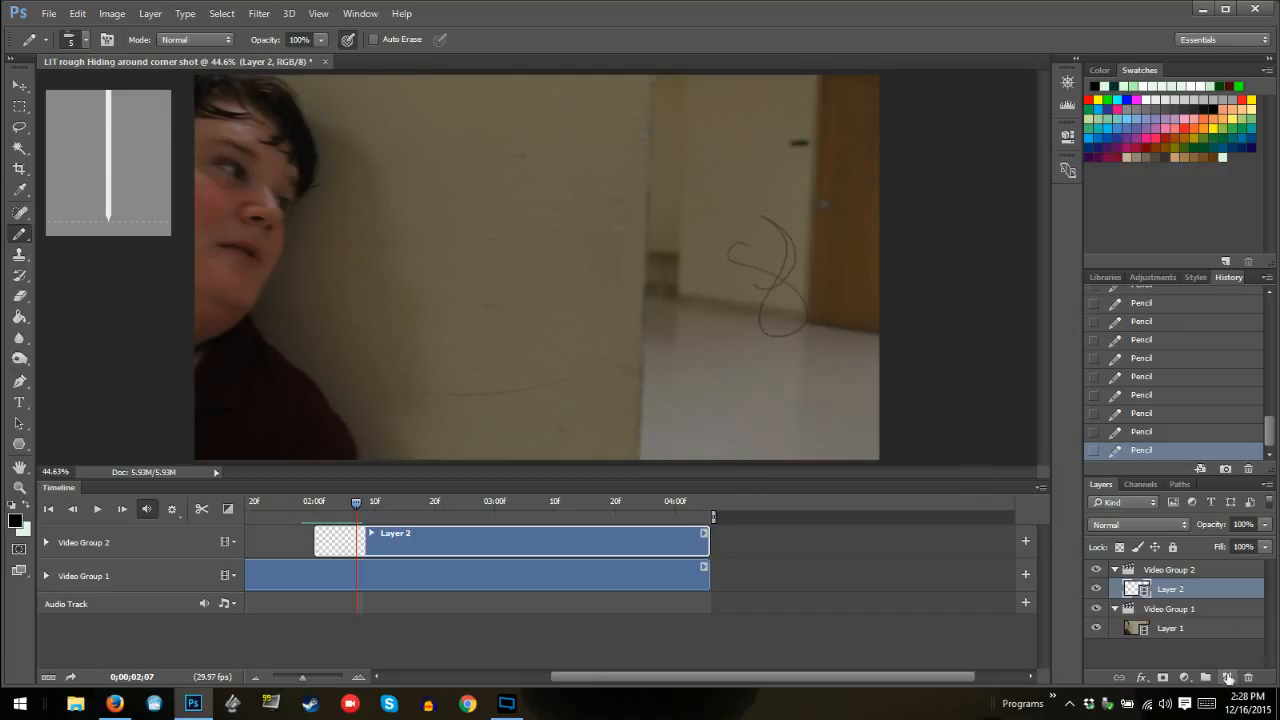
key(Left)
key(Left)
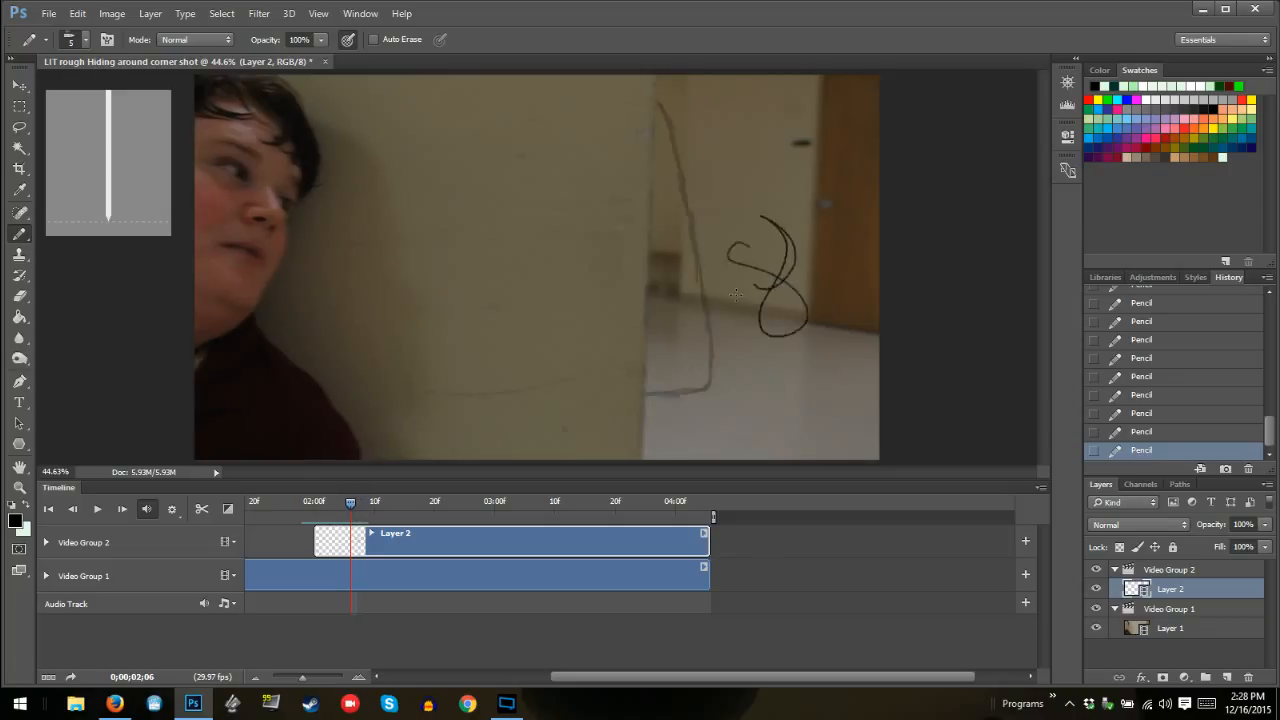
click(1155, 432)
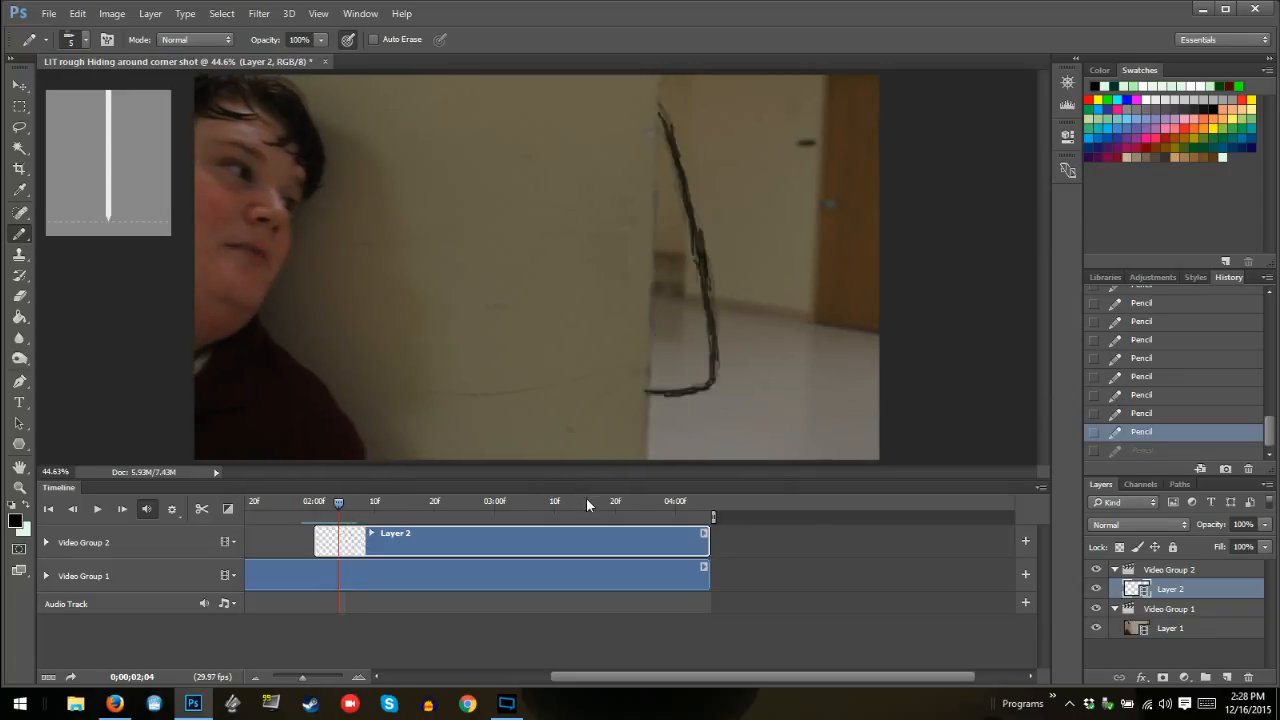
Step through the video layer's frames between 02:07 and 01:28, ending at 02:00, to review the monster's emergence
key(Right)
key(Right)
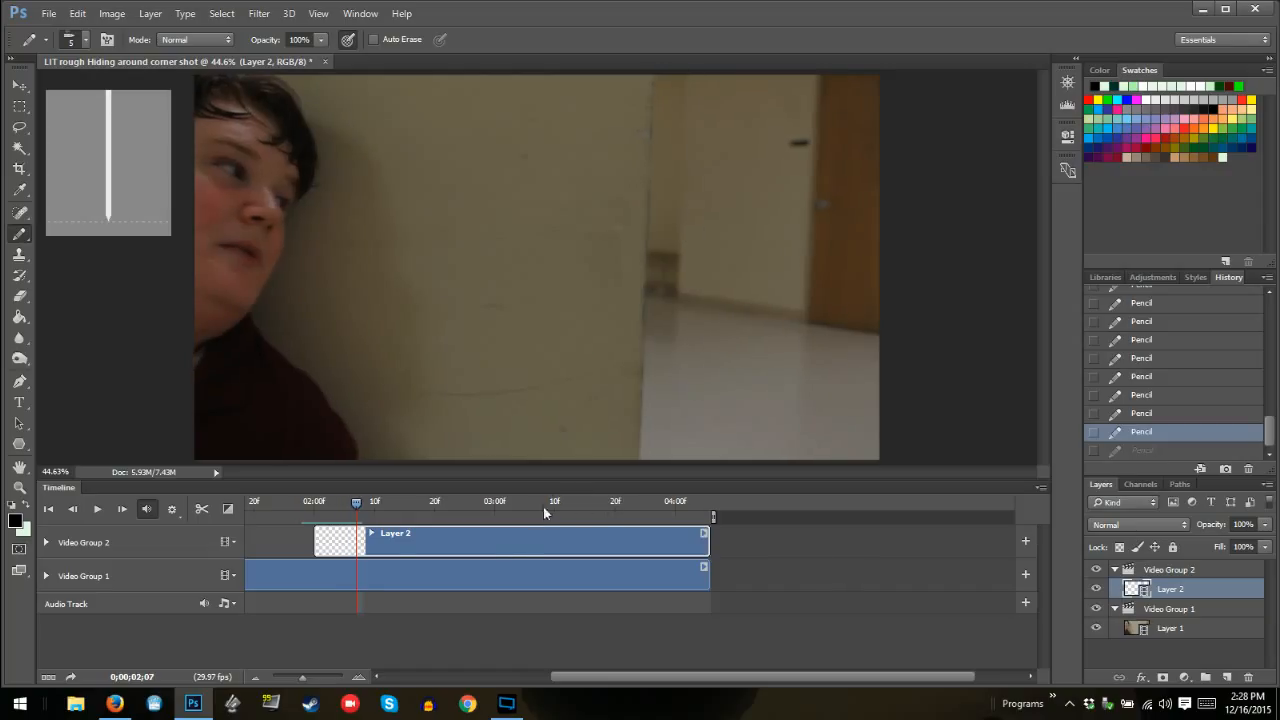
key(Left)
key(Left)
key(Left)
key(Left)
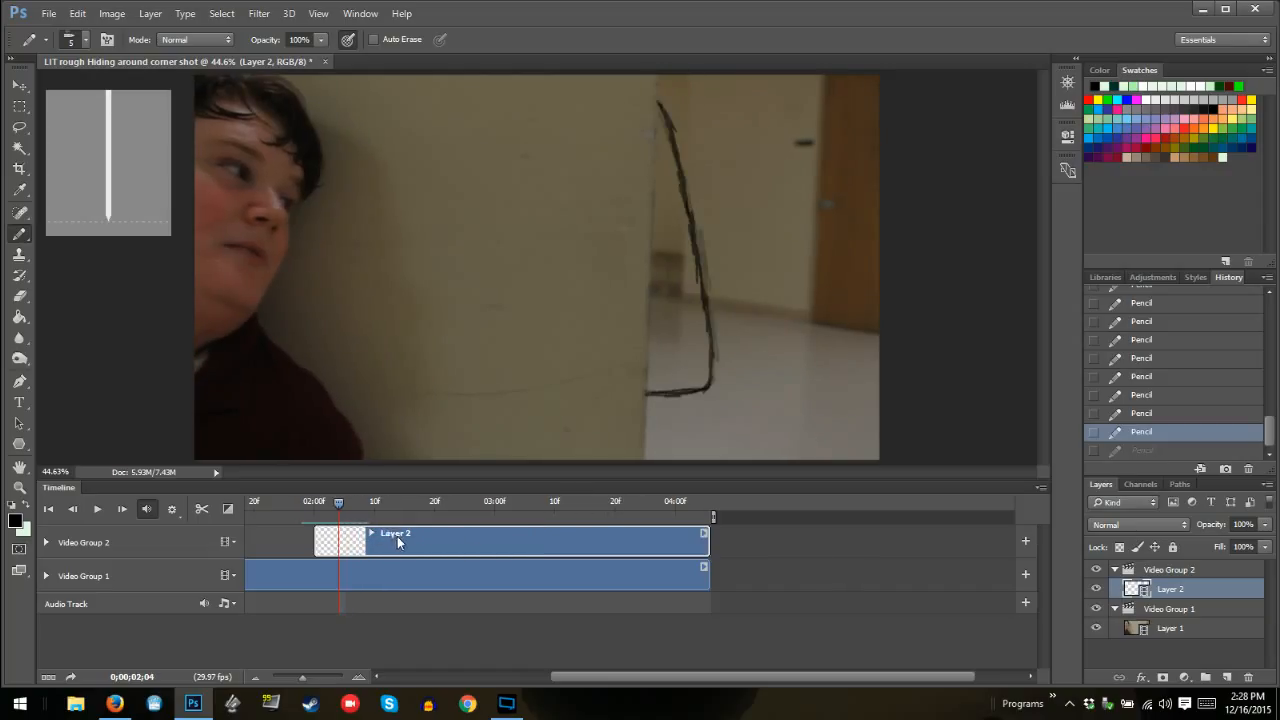
key(Left)
key(Left)
key(Left)
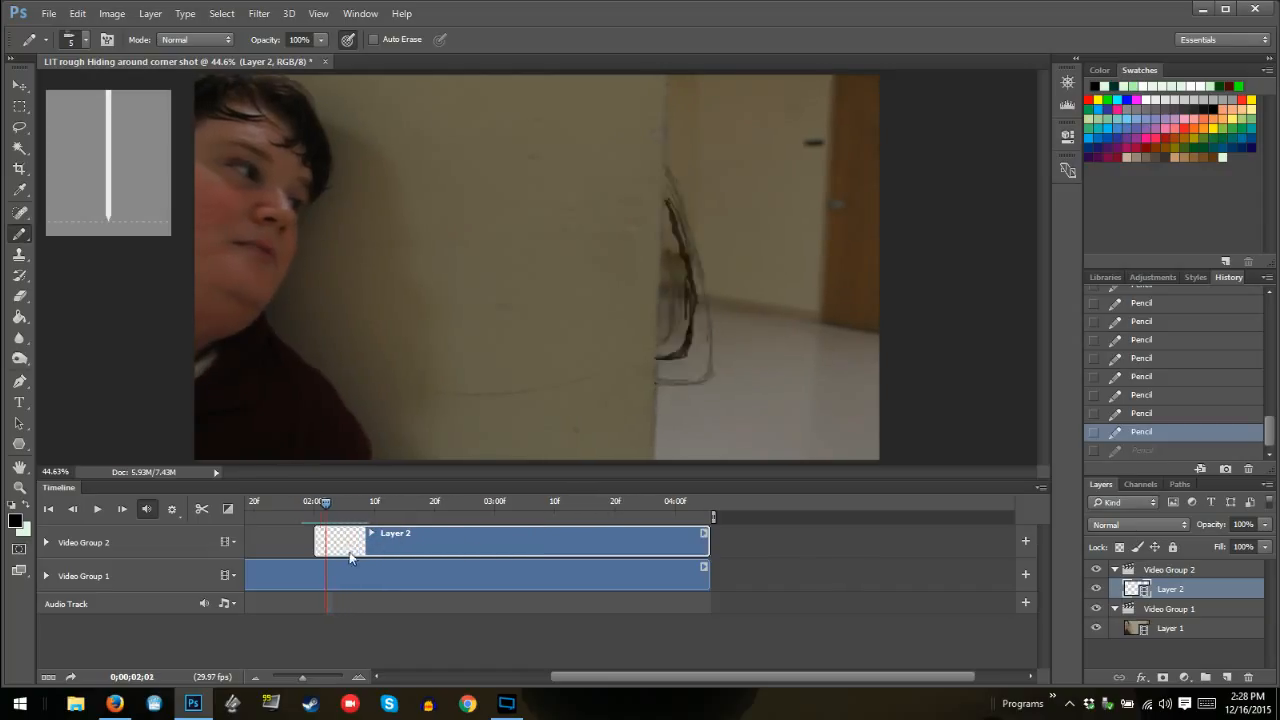
key(Left)
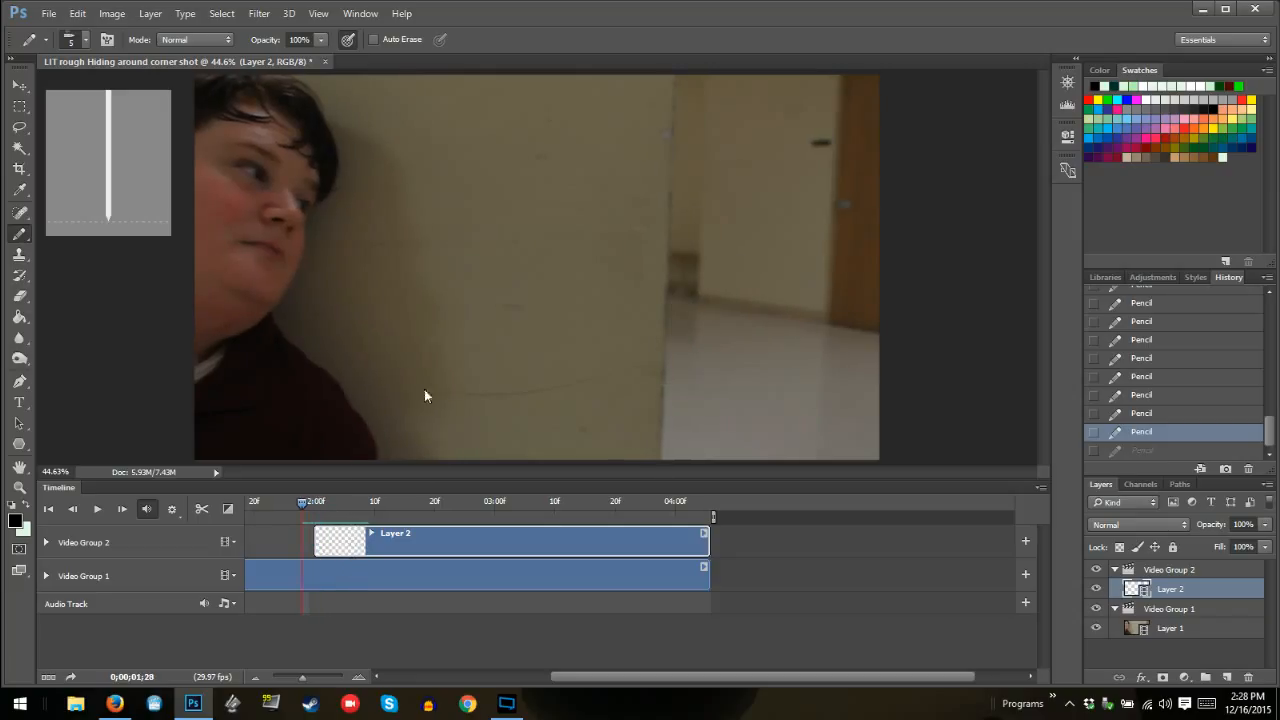
key(Right)
key(Right)
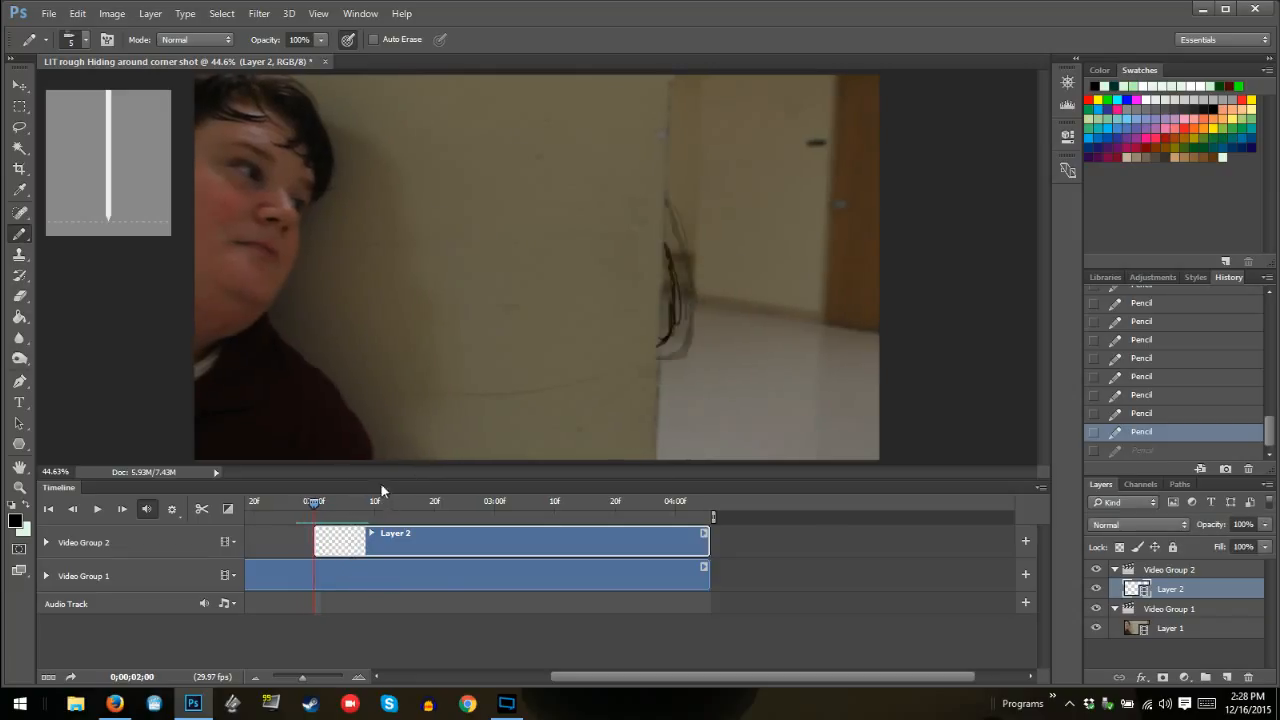
click(155, 16)
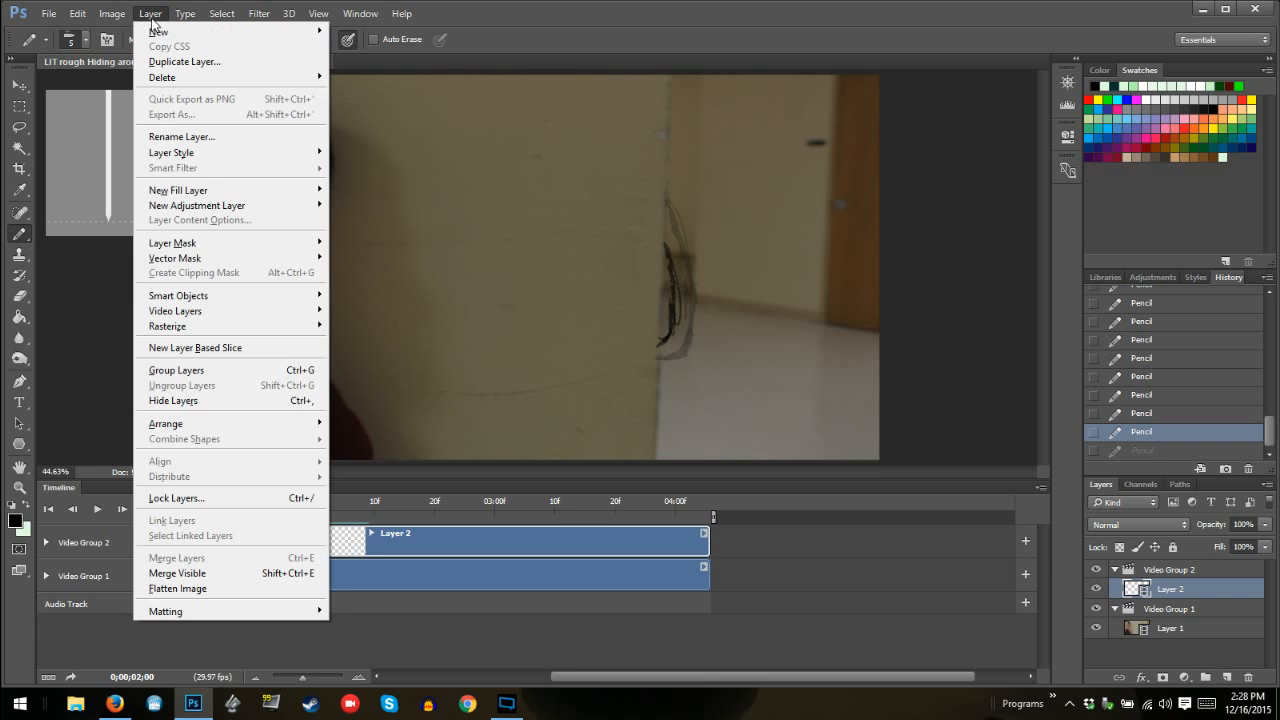
mouse_move(290, 311)
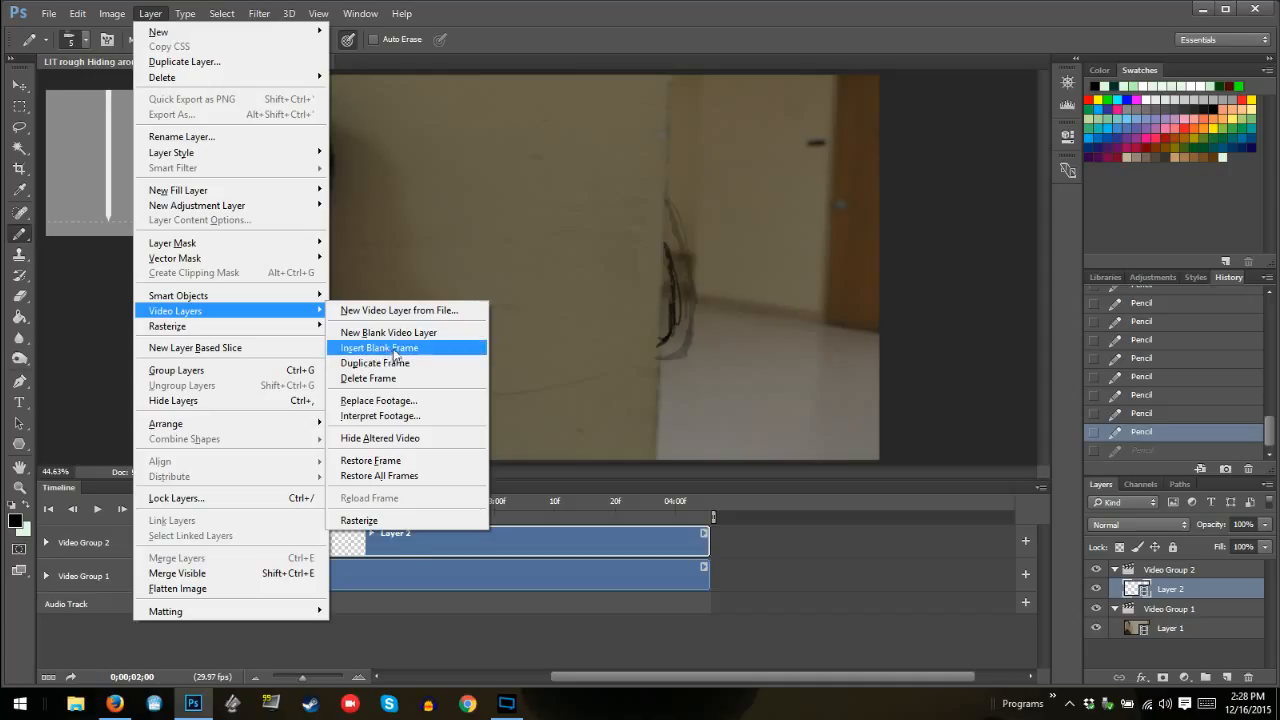
click(750, 557)
click(748, 551)
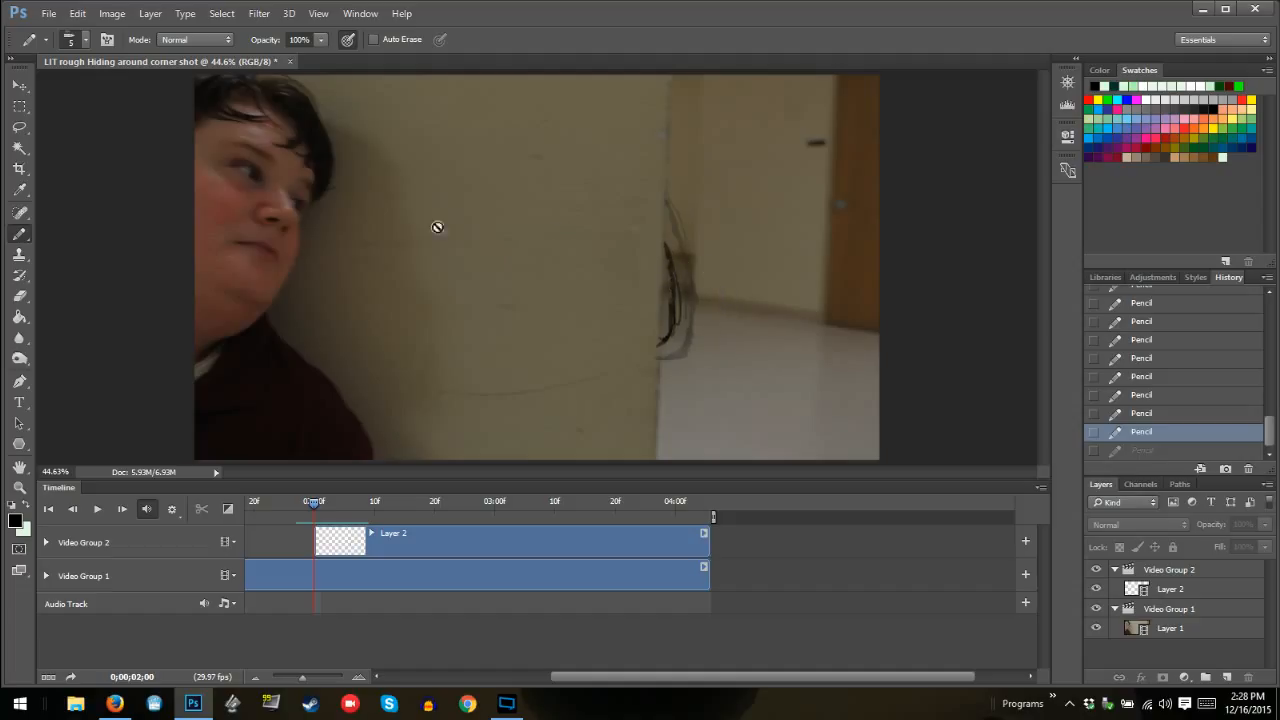
click(152, 13)
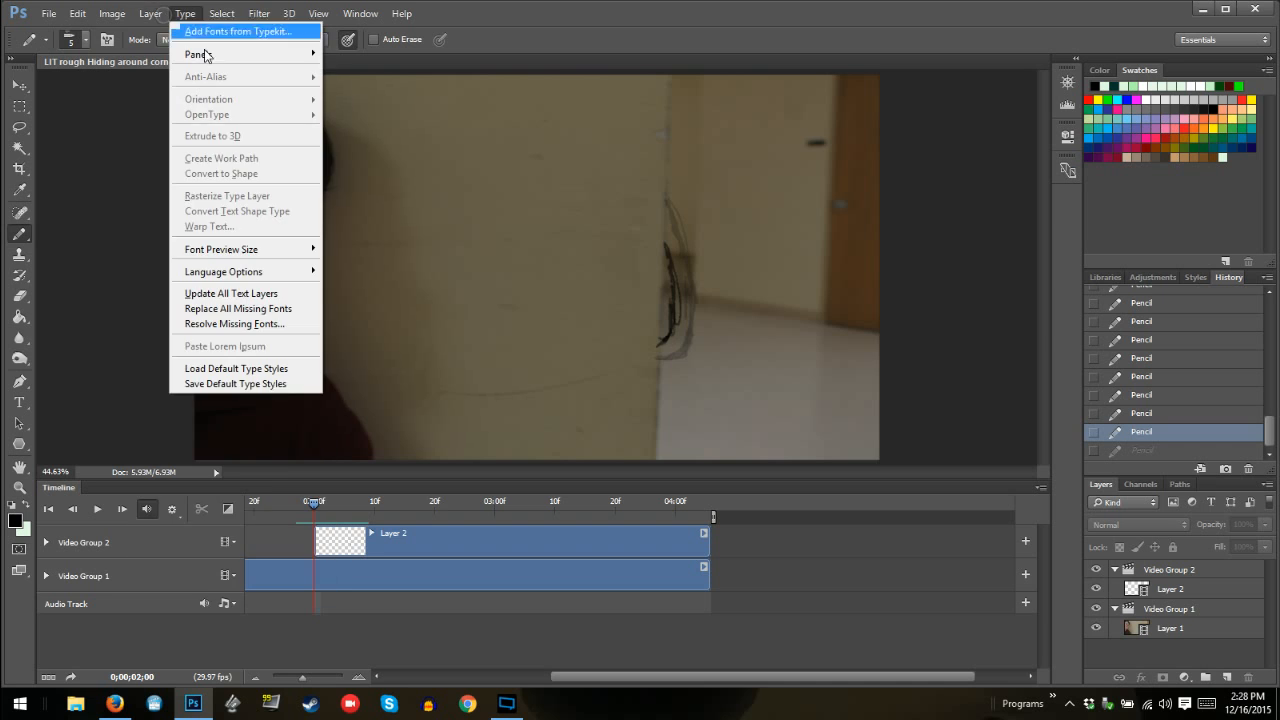
mouse_move(272, 316)
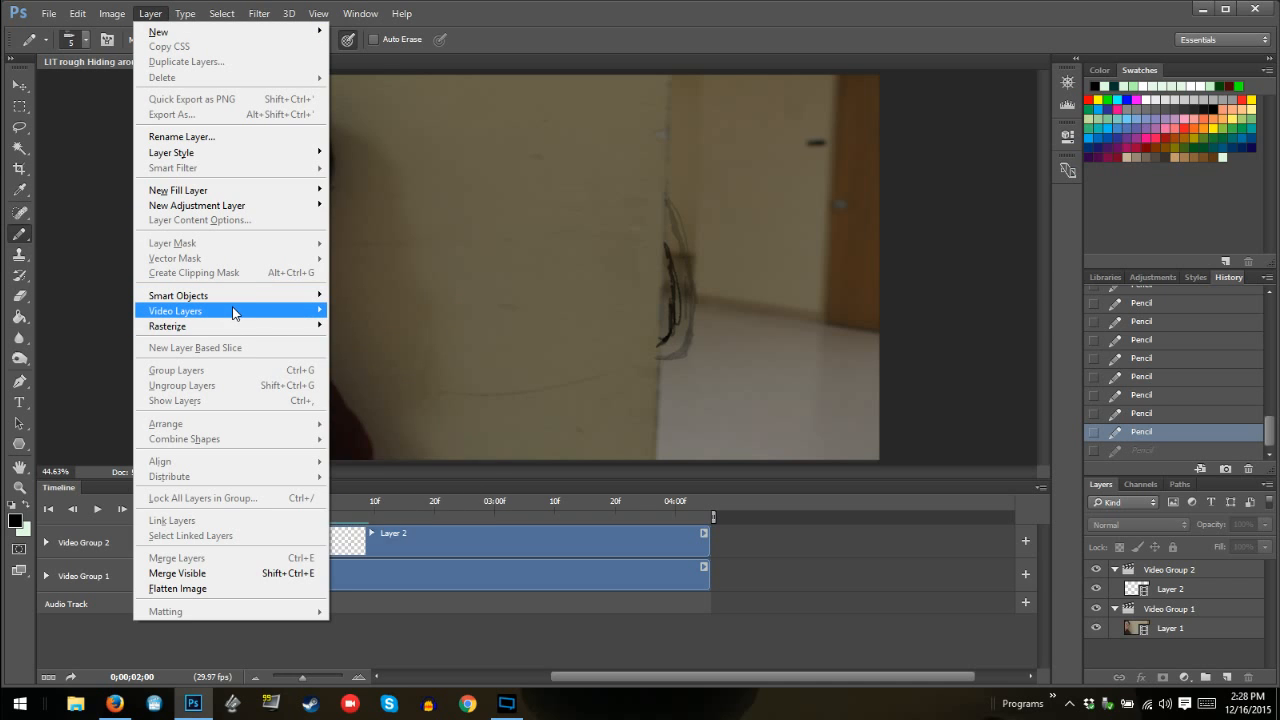
click(409, 543)
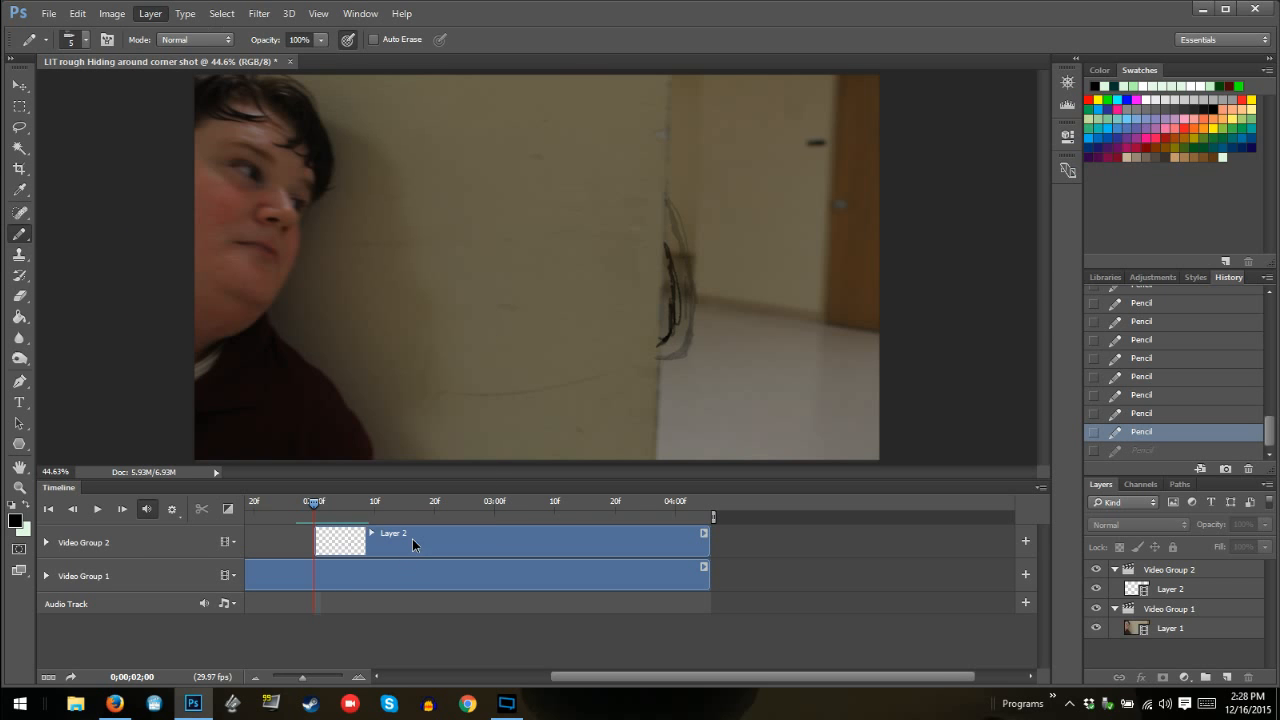
click(412, 538)
Insert a blank frame at 02:01 on the Layer 2 video layer and pencil in the monster's in-between outline
click(150, 13)
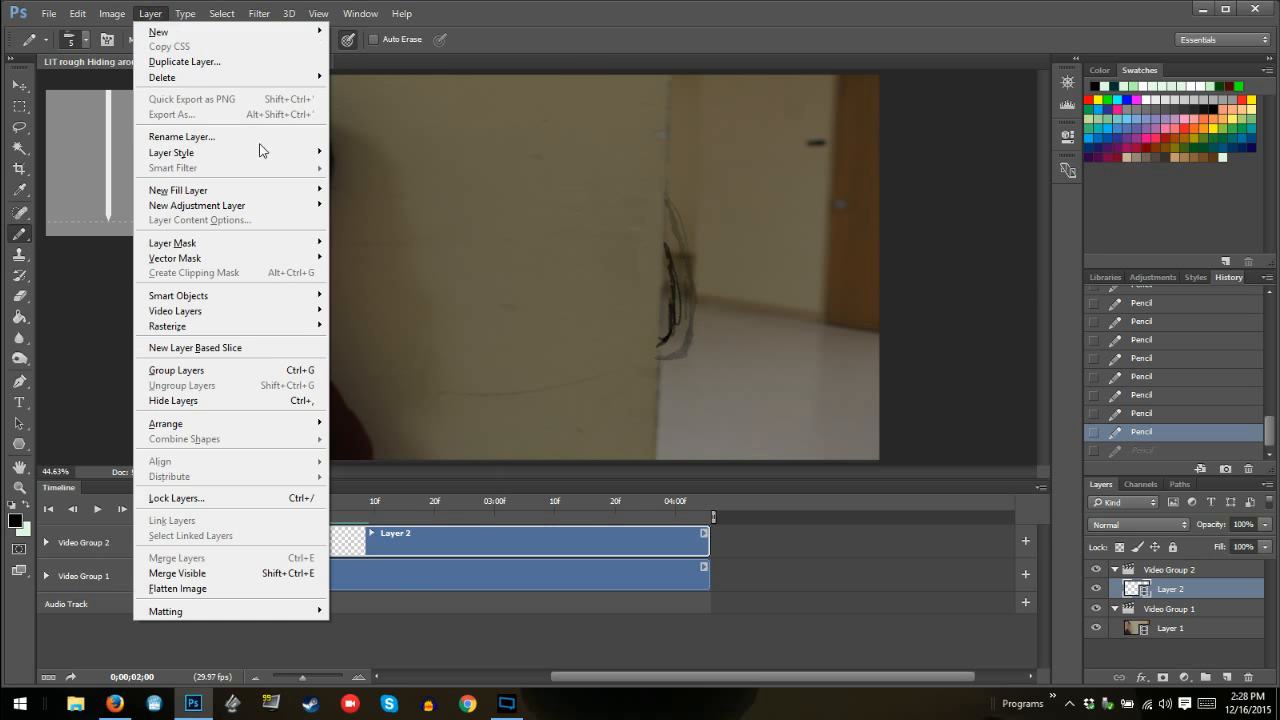
mouse_move(320, 316)
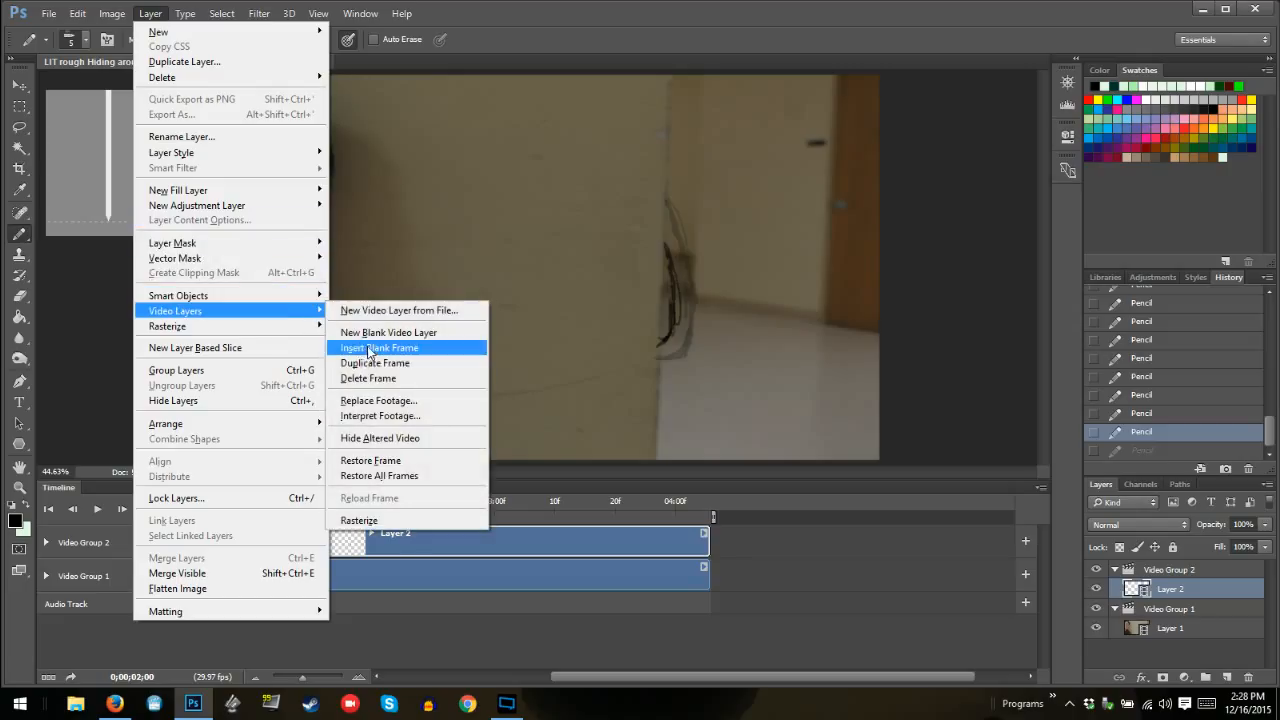
click(374, 349)
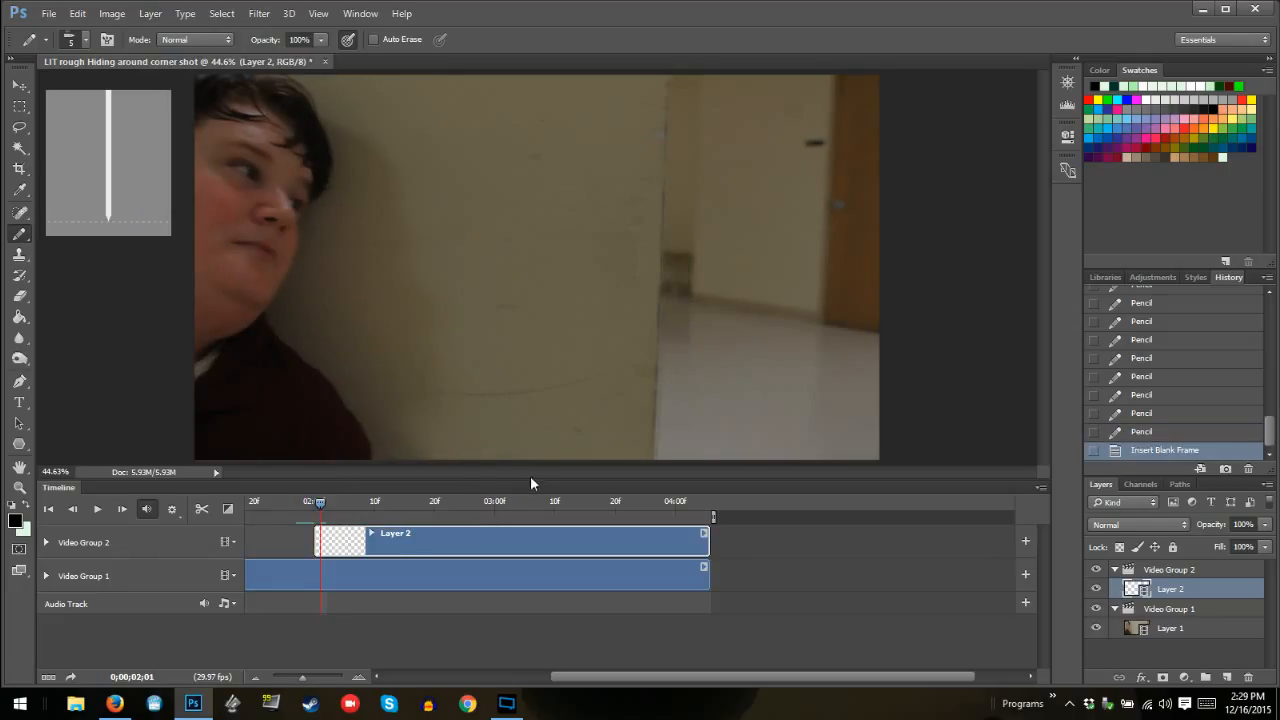
key(Left)
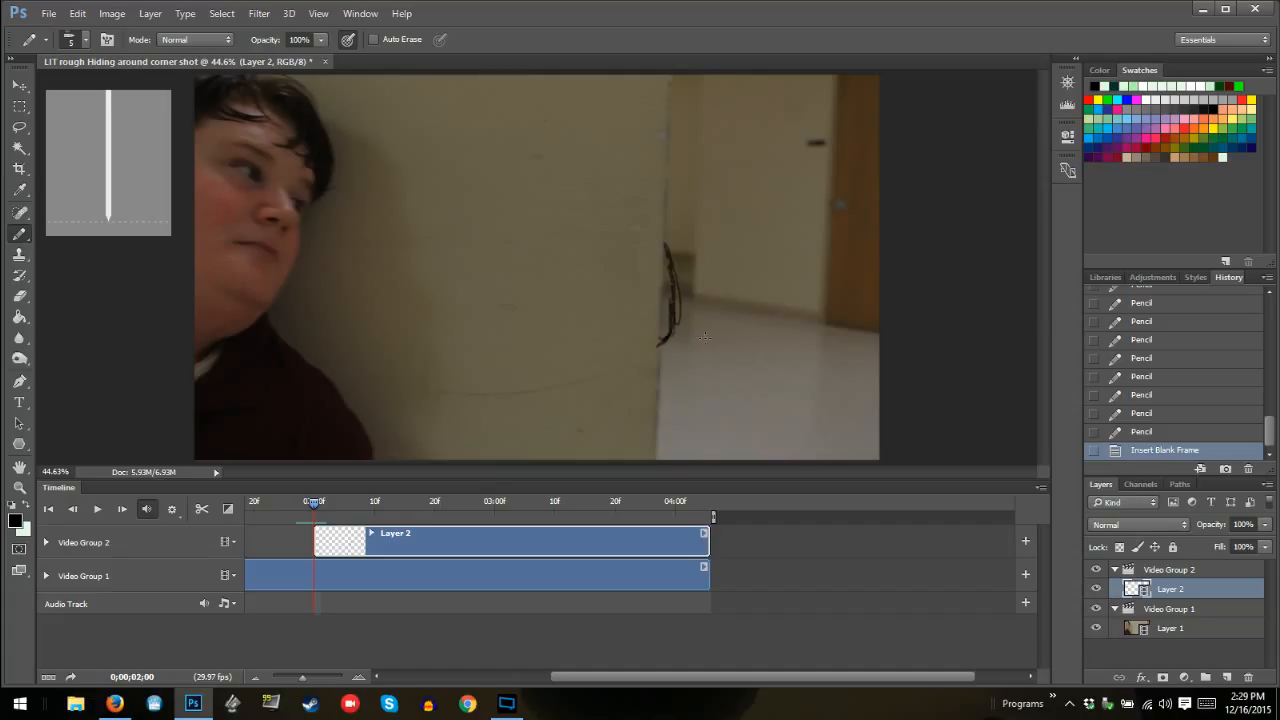
key(Right)
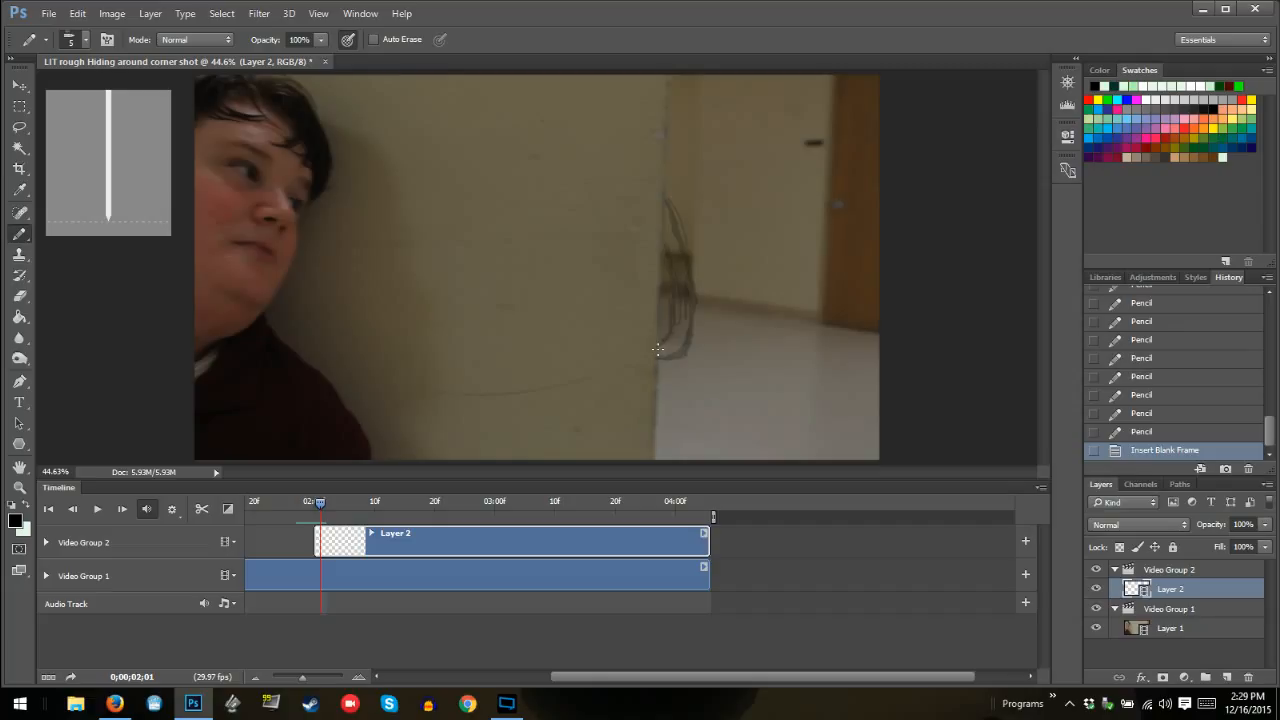
mouse_move(659, 349)
mouse_down()
mouse_move(683, 318)
mouse_move(665, 231)
mouse_move(686, 300)
mouse_move(683, 277)
mouse_move(660, 352)
mouse_up()
Insert another blank frame at 02:03 on Layer 2 and draw the in-between outline midway between the neighbouring onion-skinned drawings
key(Right)
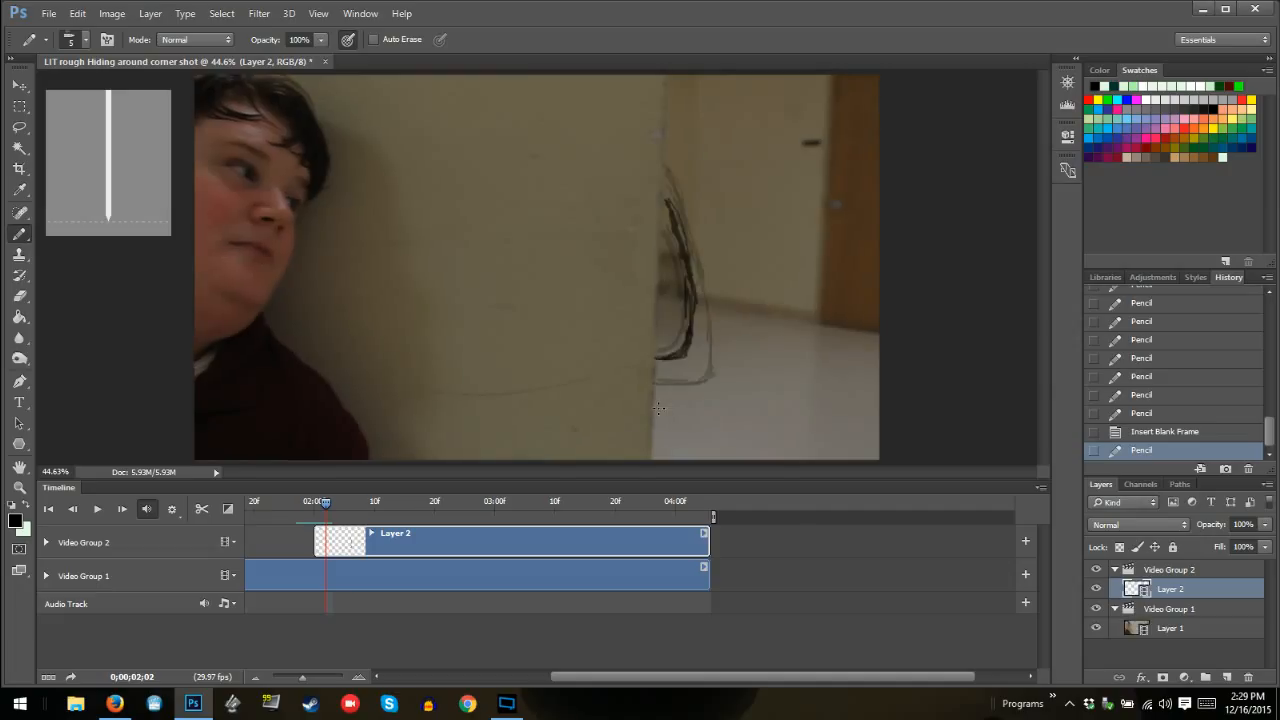
click(150, 13)
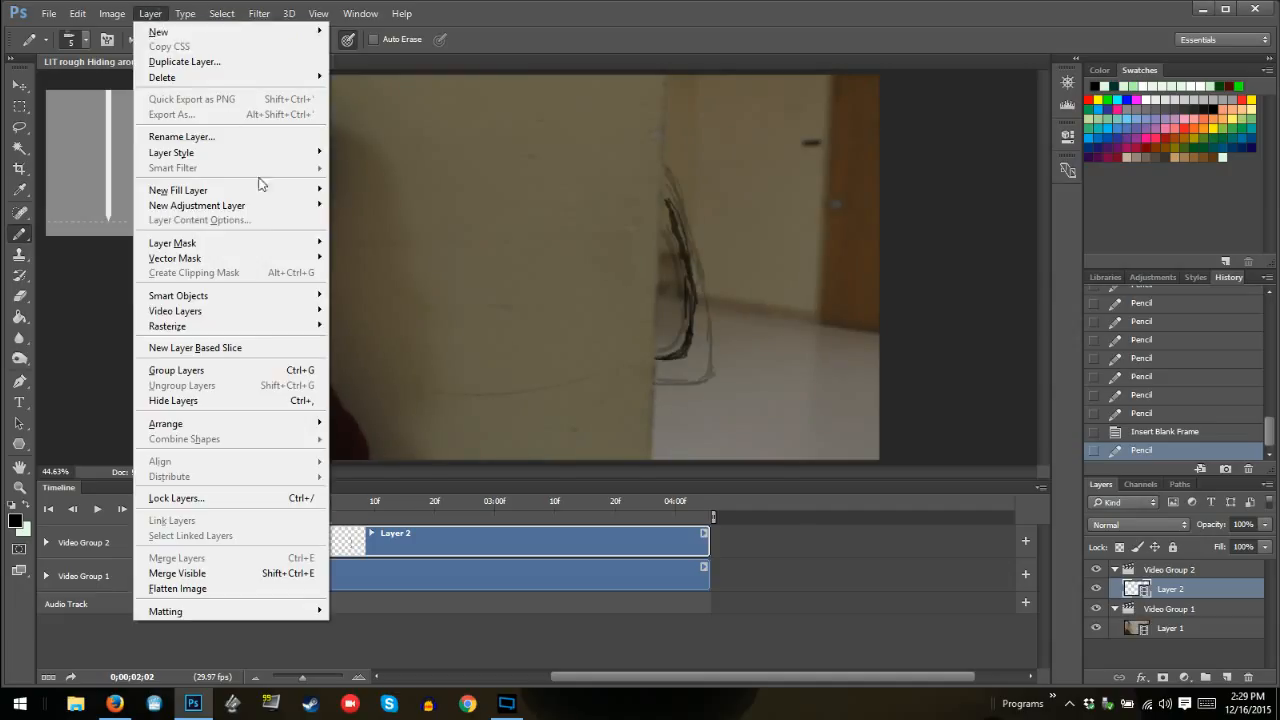
mouse_move(290, 311)
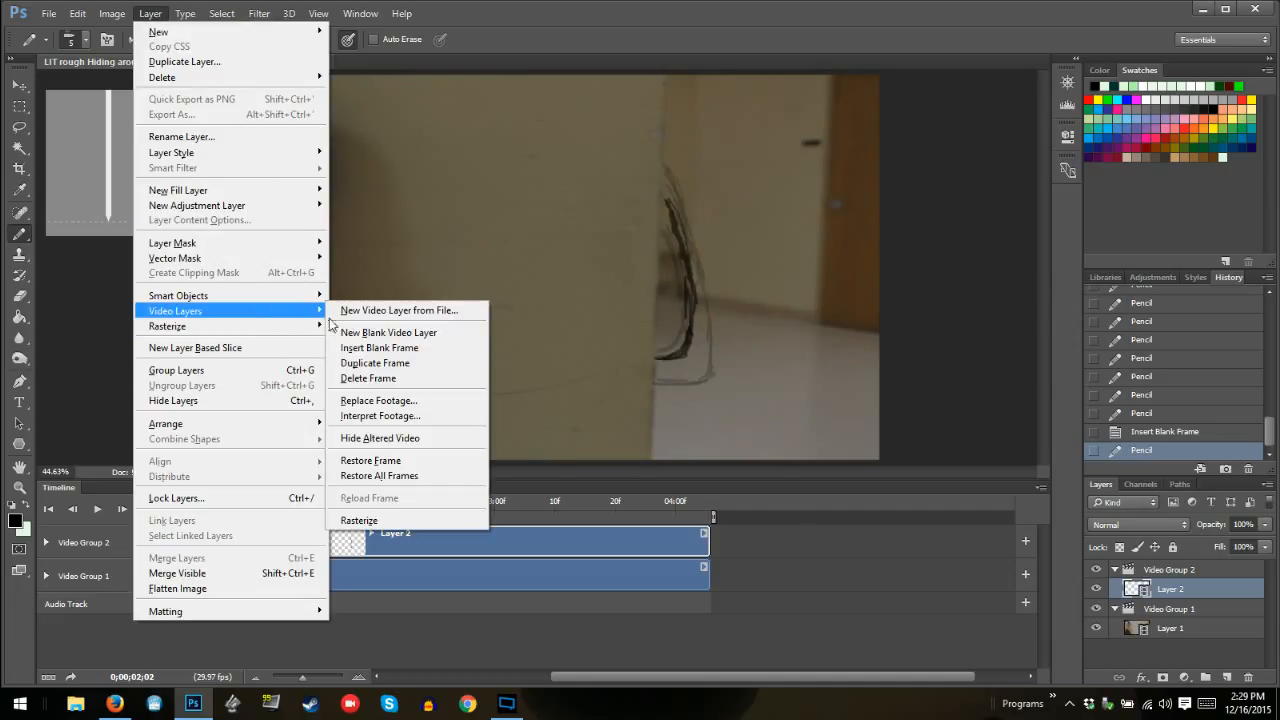
click(385, 350)
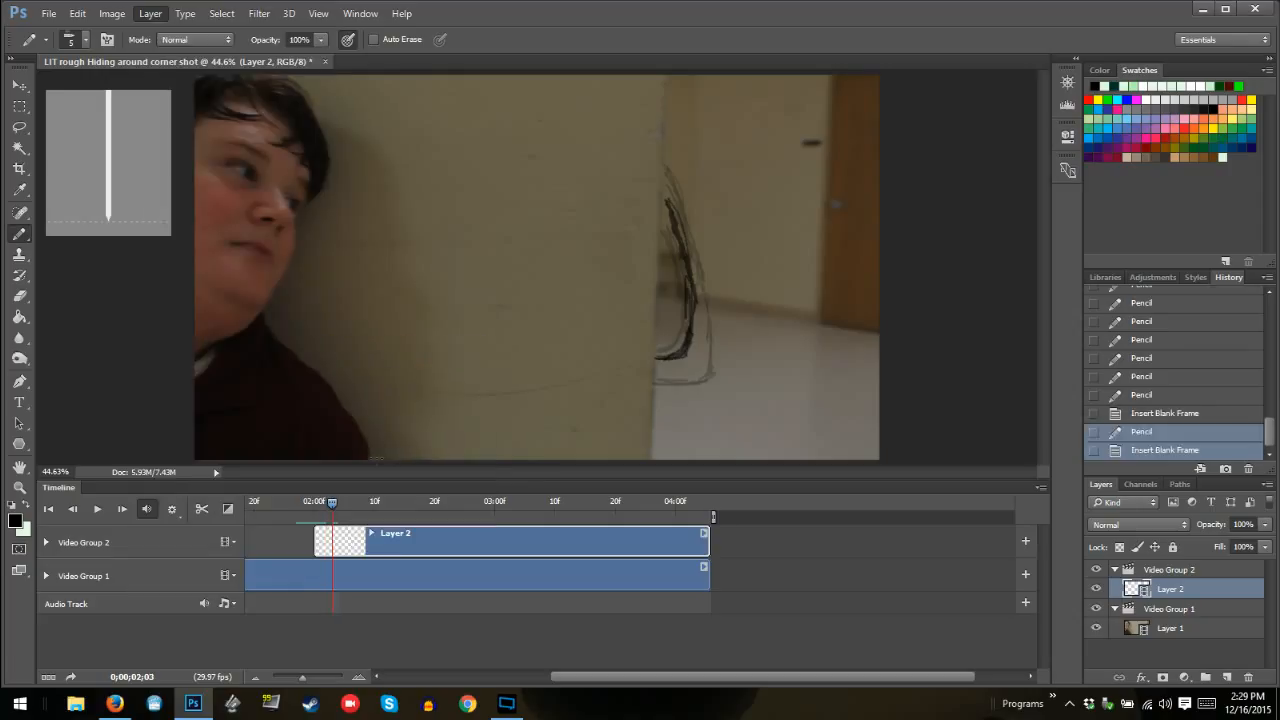
key(Left)
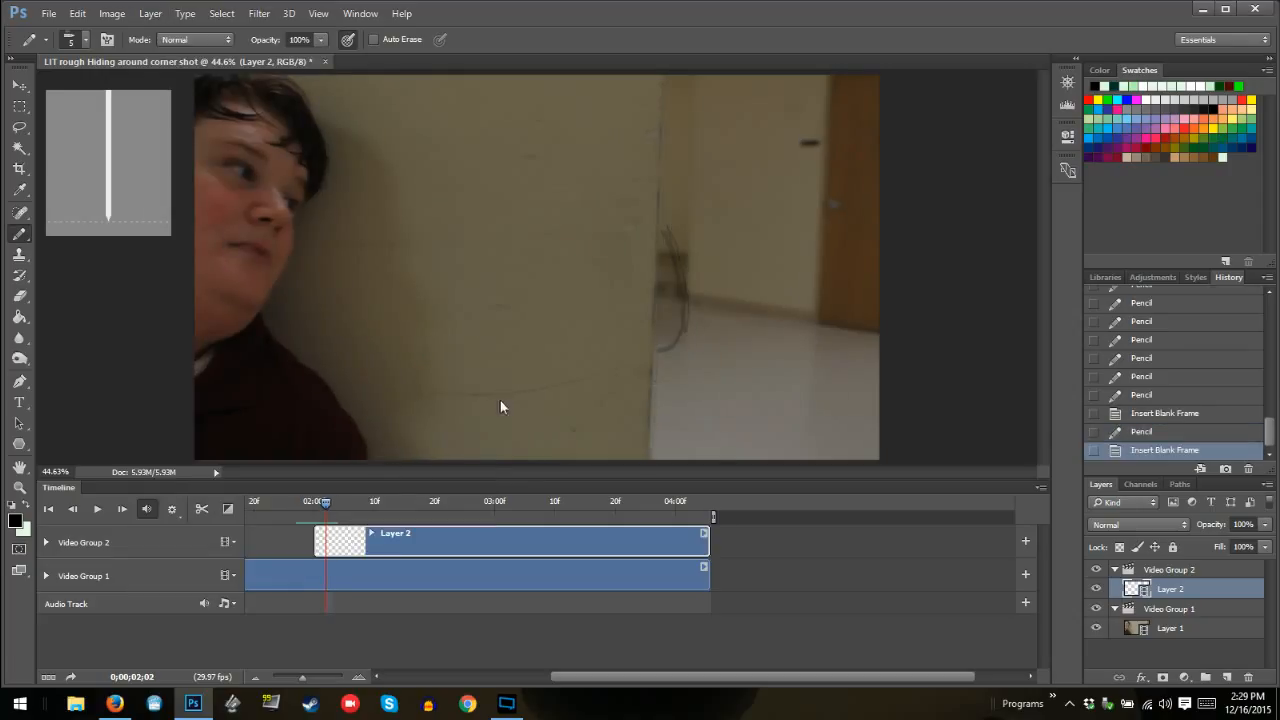
key(Right)
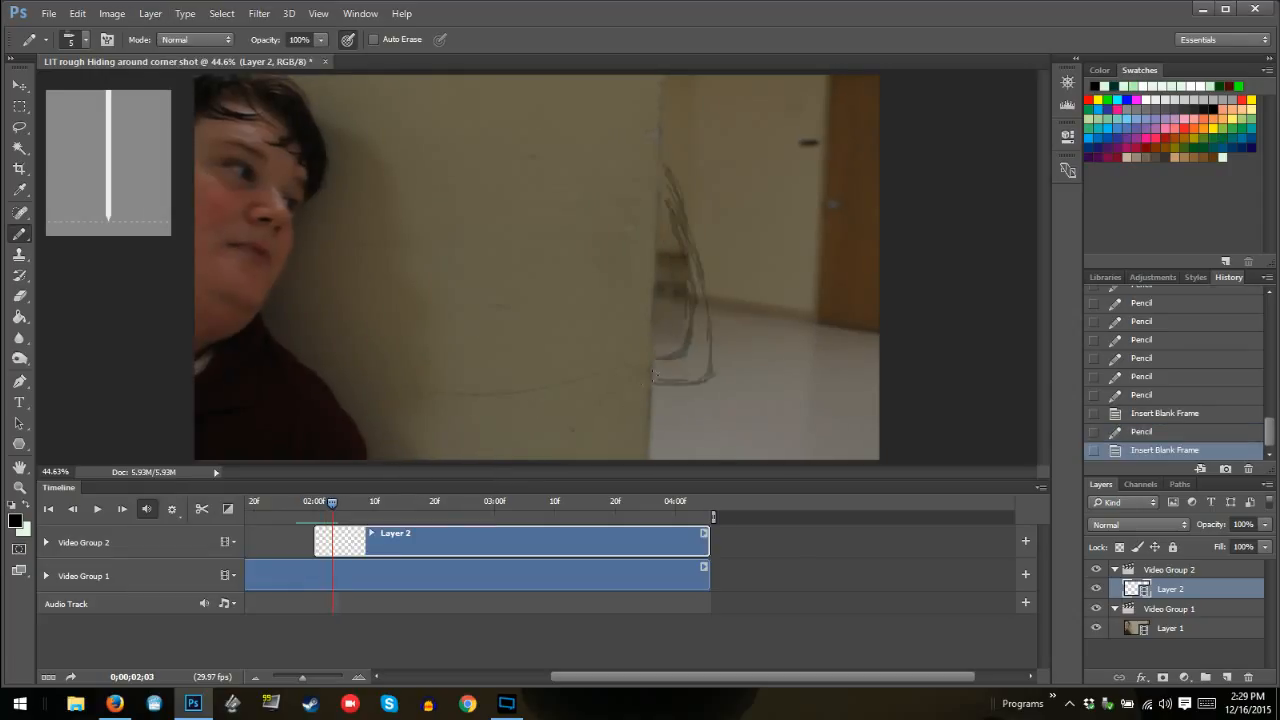
mouse_move(652, 372)
mouse_down()
mouse_move(695, 348)
mouse_move(690, 366)
mouse_move(700, 358)
mouse_move(698, 268)
mouse_move(660, 176)
mouse_up()
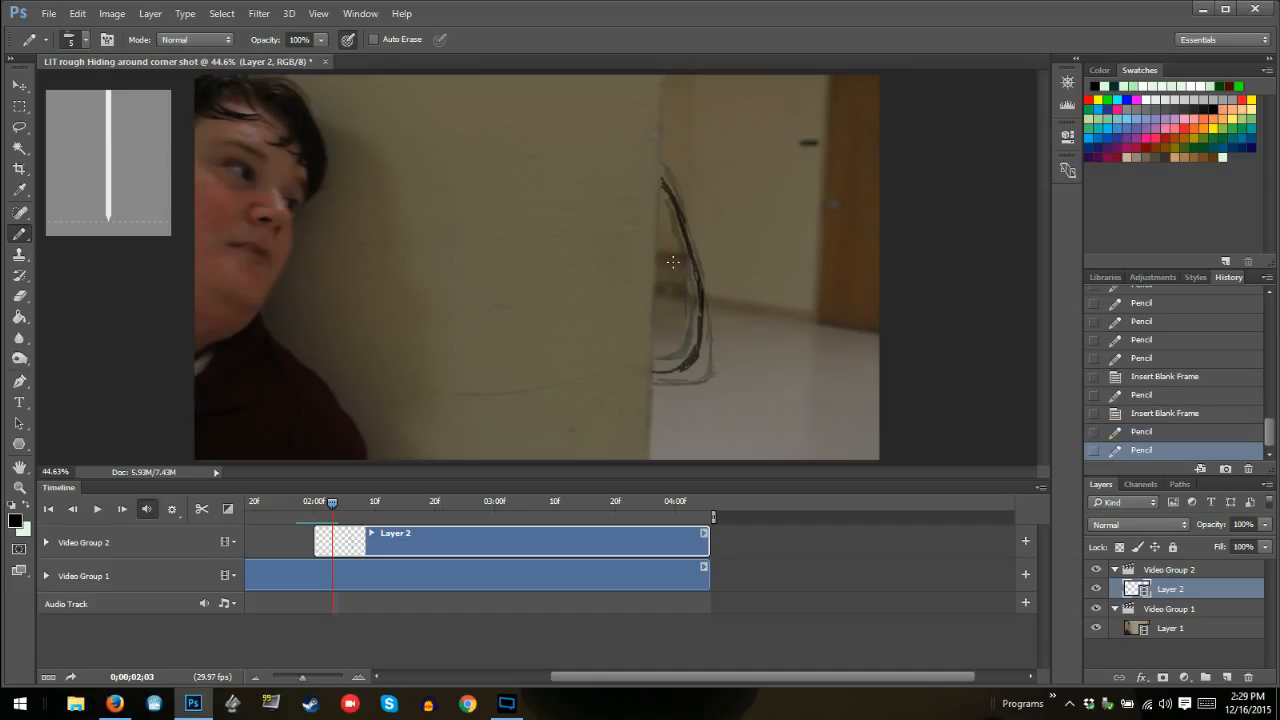
Touch up the monster's outline with the Pencil on frames 02:04, 02:05 and 02:07, extending its ends to the wall edge
key(Right)
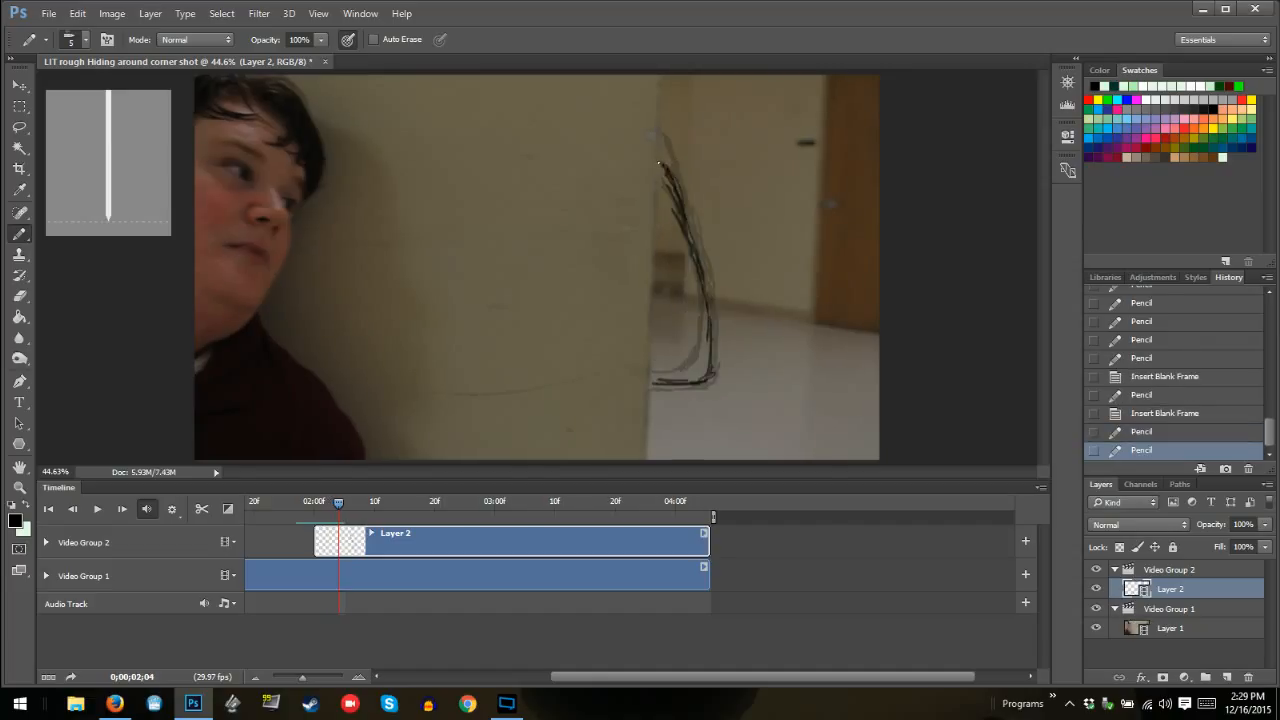
drag(667, 163, 673, 178)
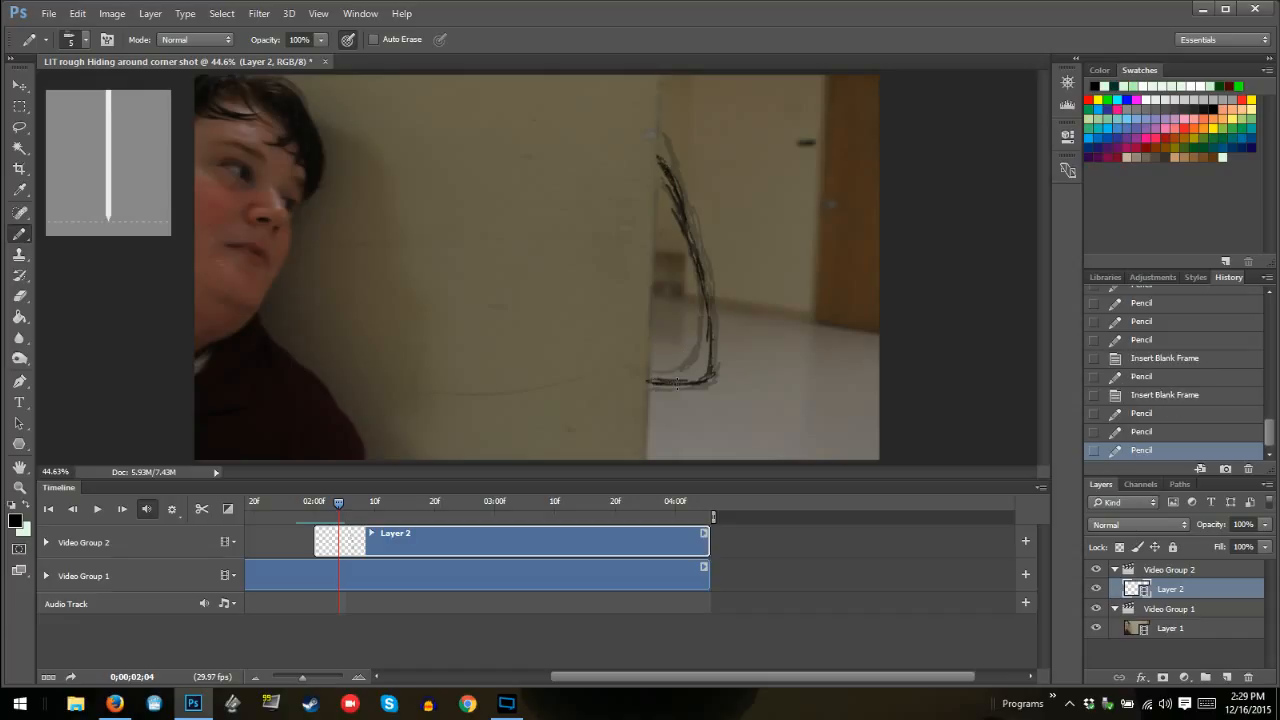
drag(677, 383, 716, 390)
key(Right)
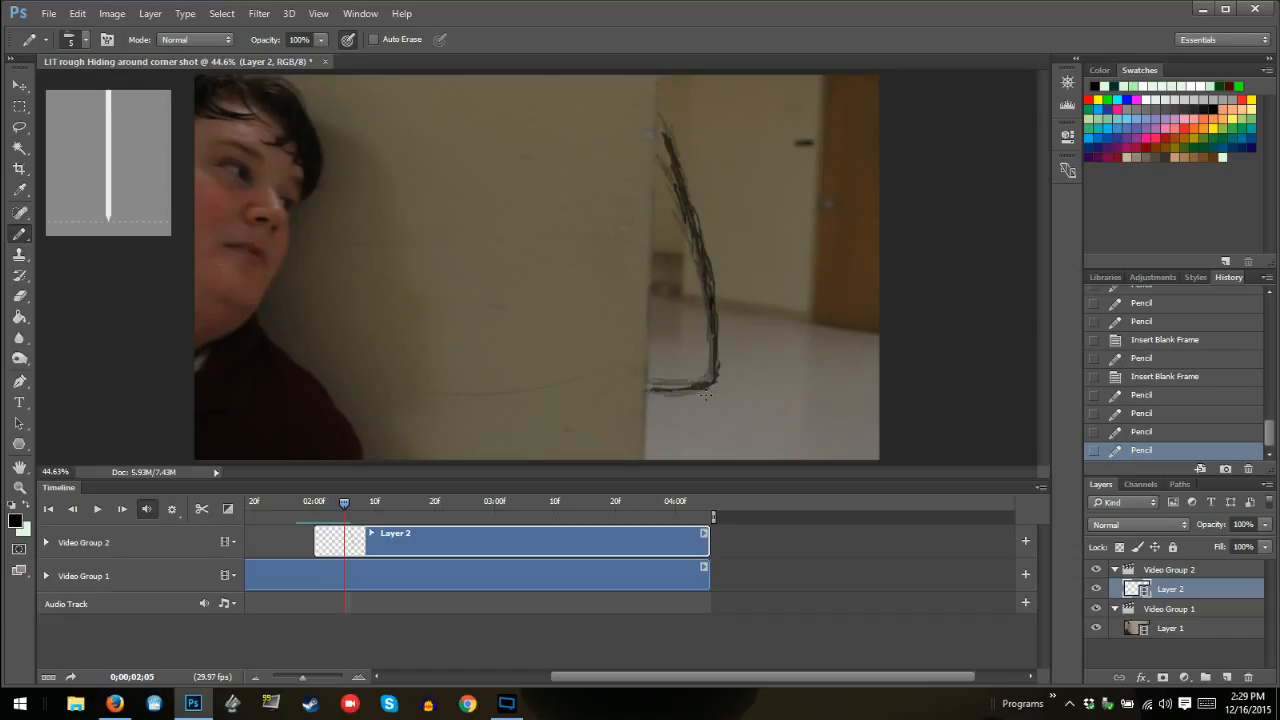
drag(659, 124, 670, 160)
key(Right)
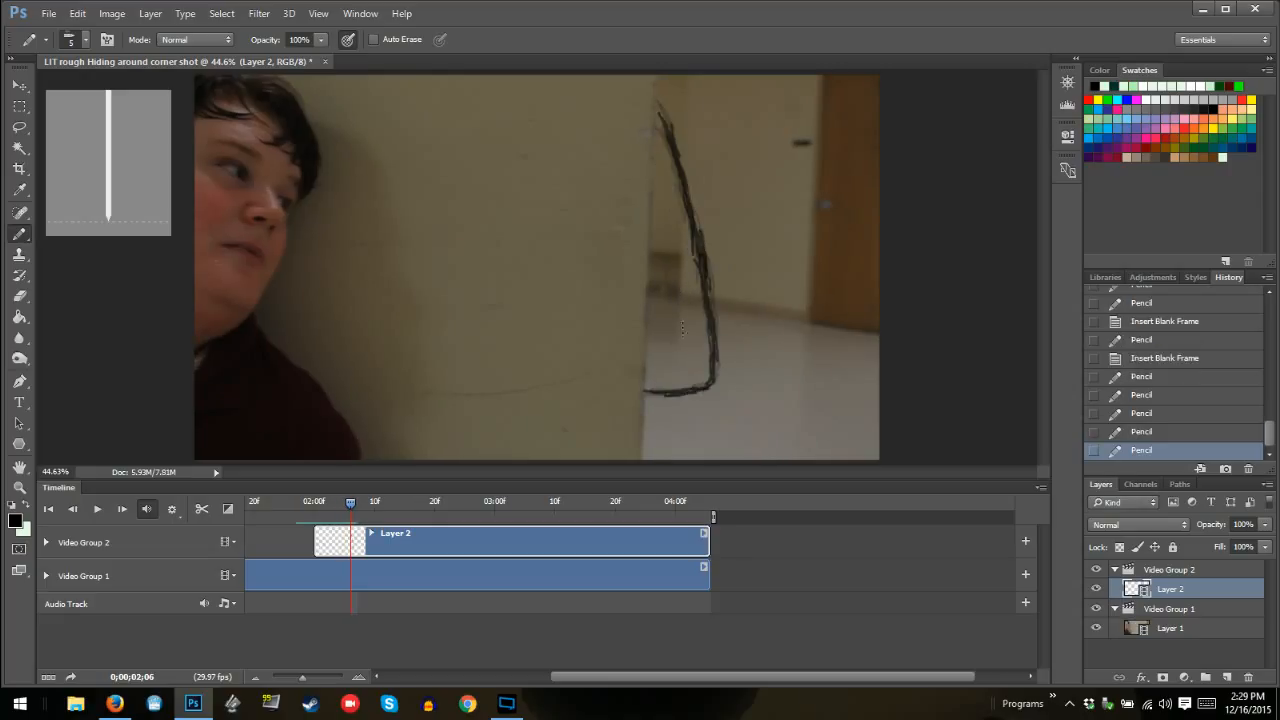
key(Right)
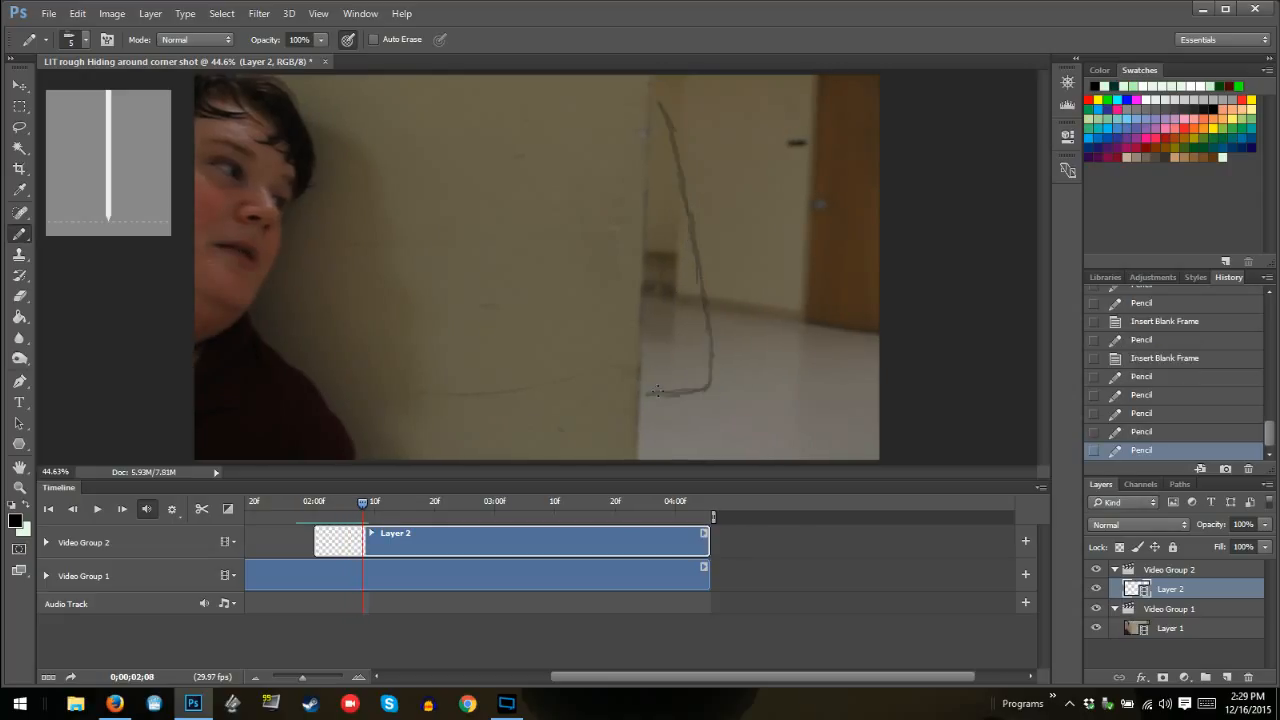
drag(657, 393, 643, 394)
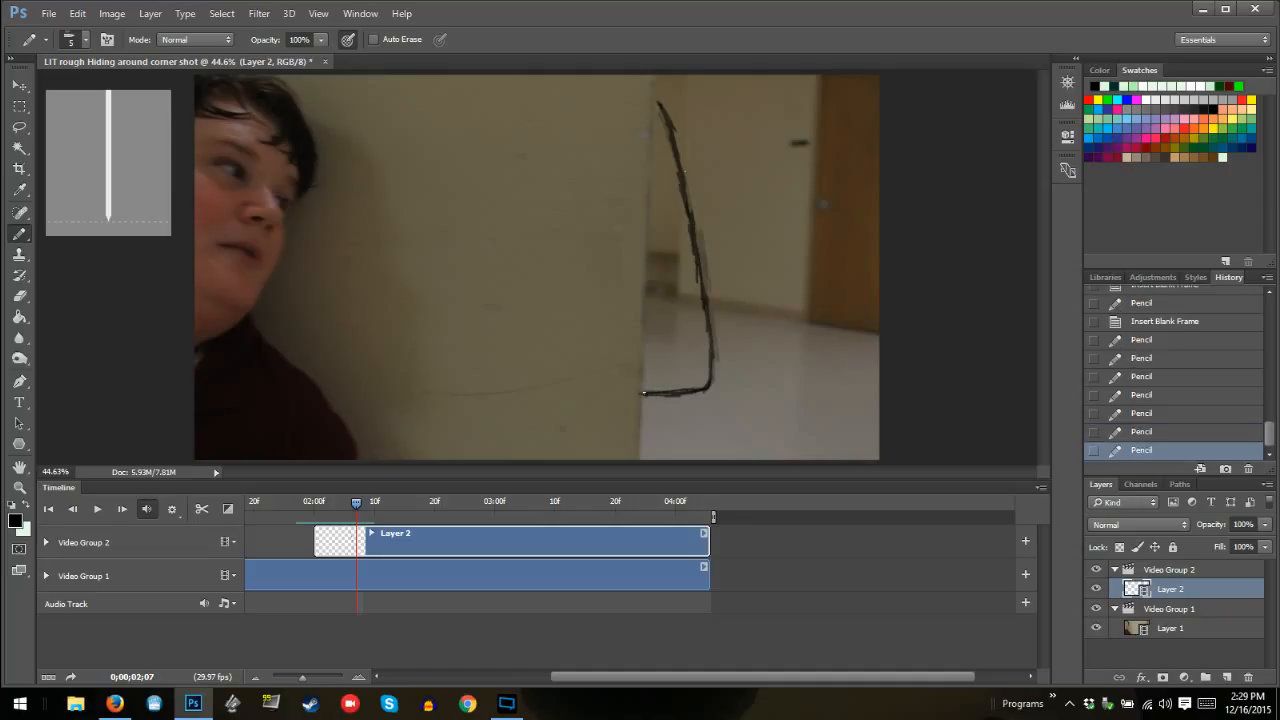
drag(654, 95, 660, 105)
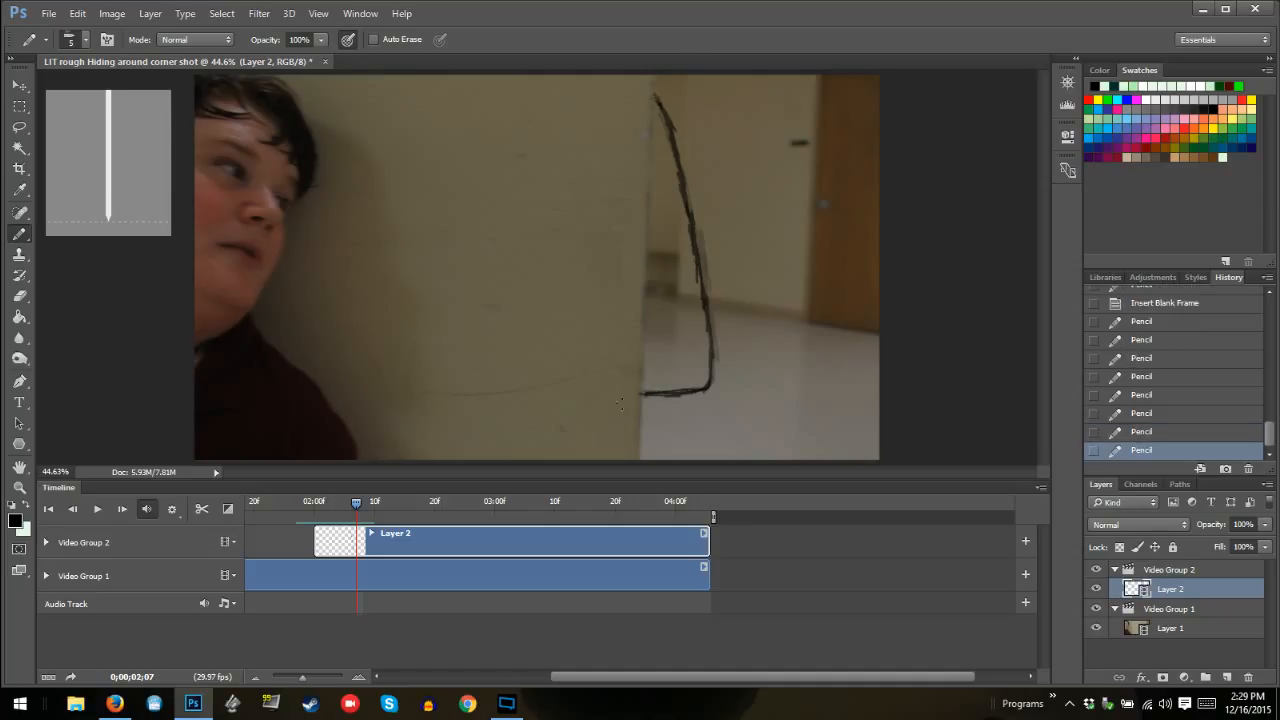
Draw the monster's full outline on the blank frame at 02:08, following the onion skin from the floor line up
key(Right)
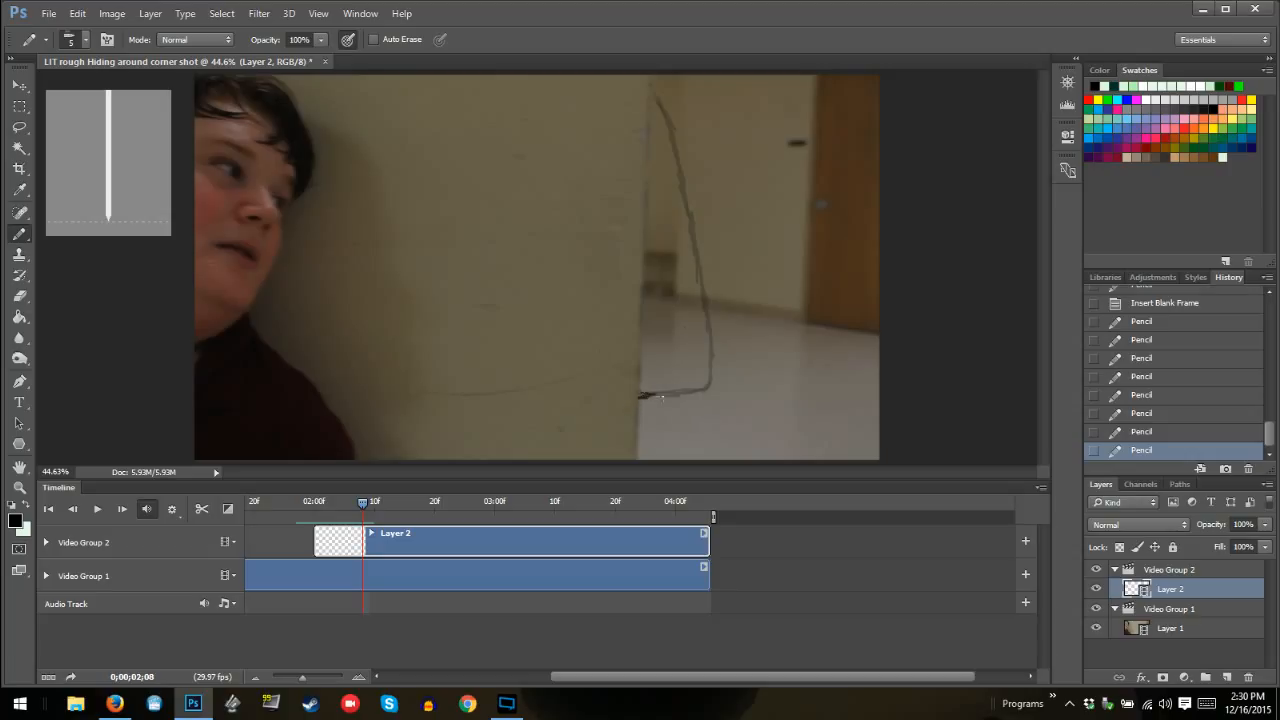
mouse_move(662, 398)
mouse_down()
mouse_move(706, 385)
mouse_move(712, 333)
mouse_move(660, 96)
mouse_up()
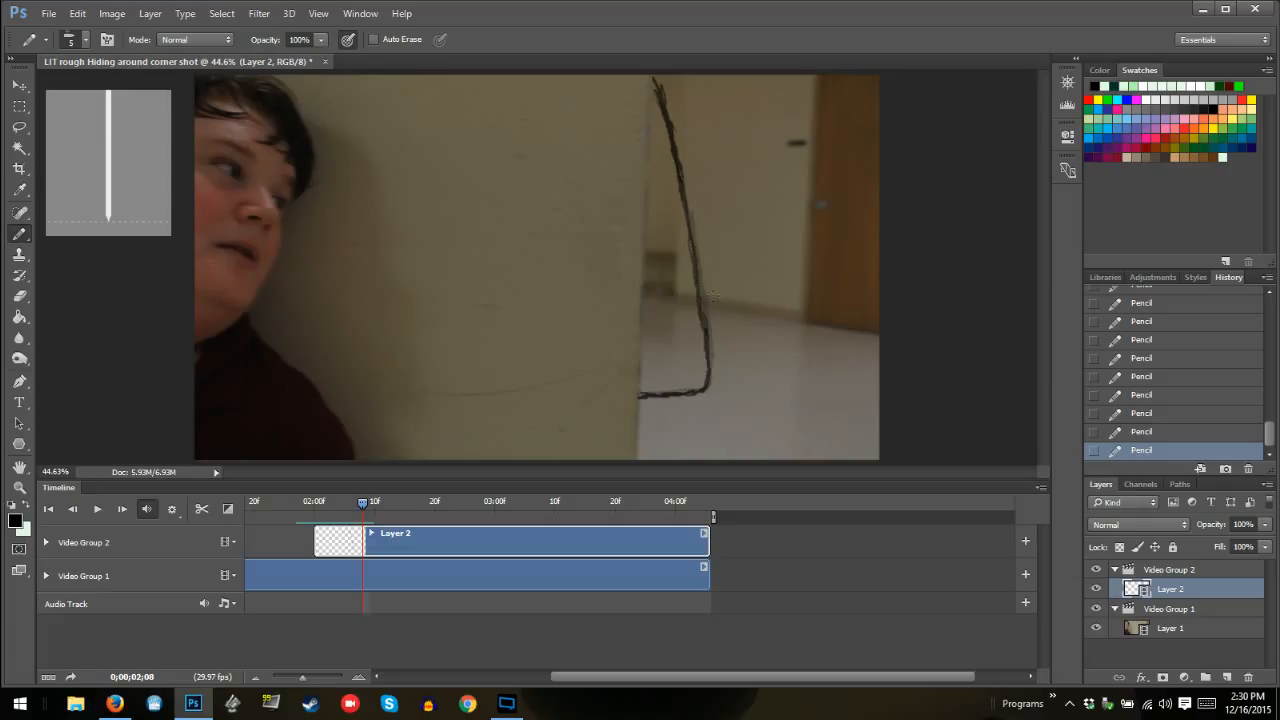
drag(699, 285, 710, 353)
Draw the outline on frame 02:09 and add a small curved shape inside it at the wall edge, cleaning up with the Eraser
key(Right)
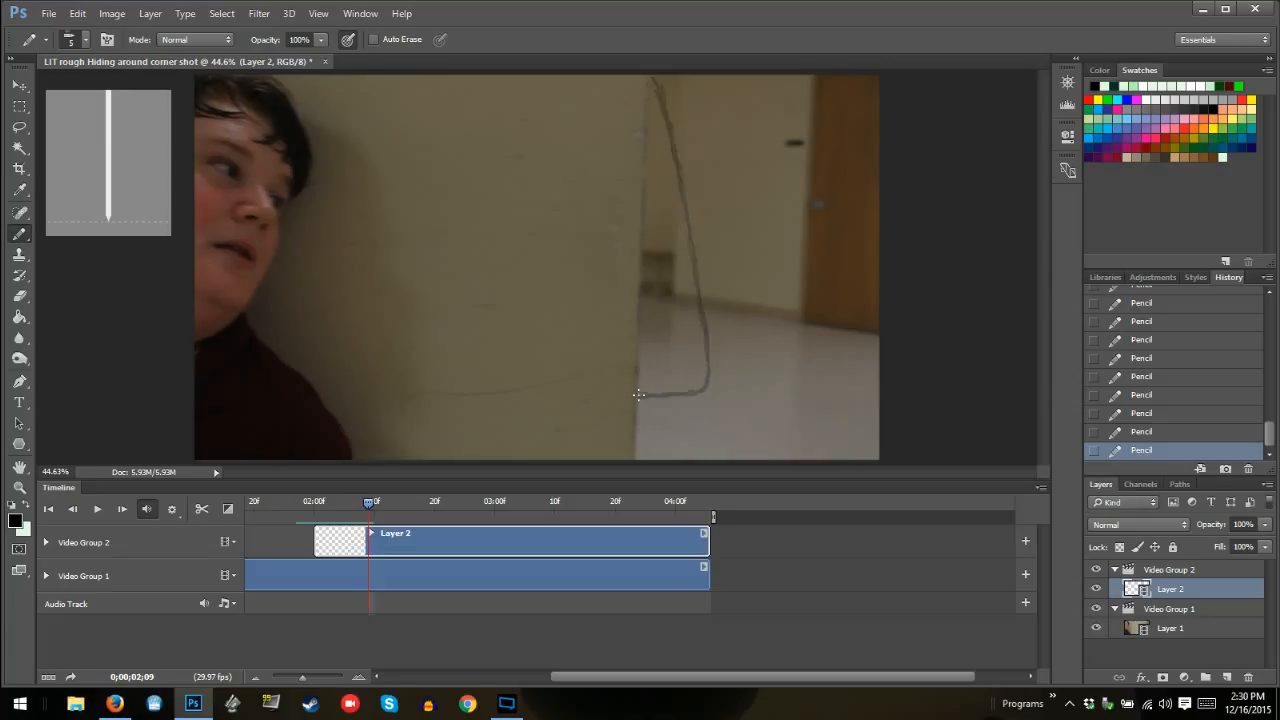
mouse_move(638, 394)
mouse_down()
mouse_move(690, 397)
mouse_move(694, 387)
mouse_move(641, 393)
mouse_move(701, 390)
mouse_move(707, 368)
mouse_move(665, 88)
mouse_up()
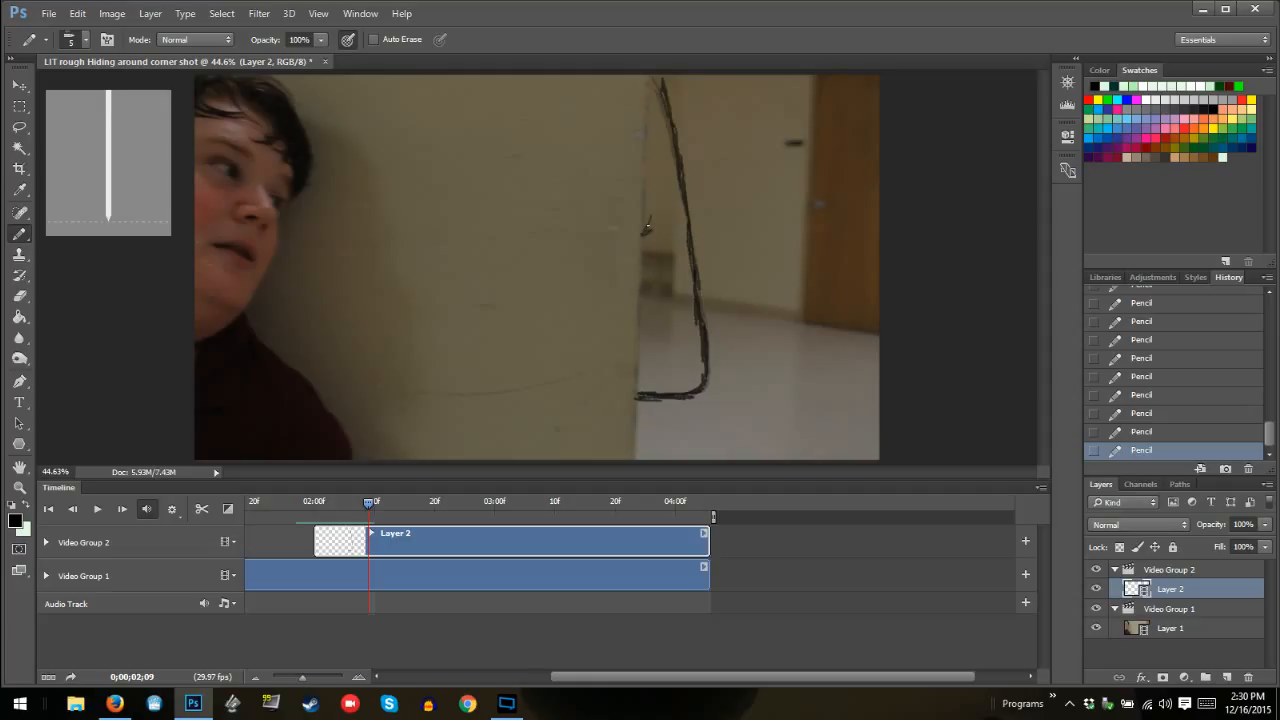
mouse_move(647, 228)
mouse_down()
mouse_move(648, 124)
mouse_move(652, 203)
mouse_move(649, 127)
mouse_up()
mouse_move(645, 232)
mouse_down()
mouse_move(648, 119)
mouse_move(656, 156)
mouse_move(690, 178)
mouse_up()
drag(651, 203, 647, 183)
drag(645, 227, 649, 221)
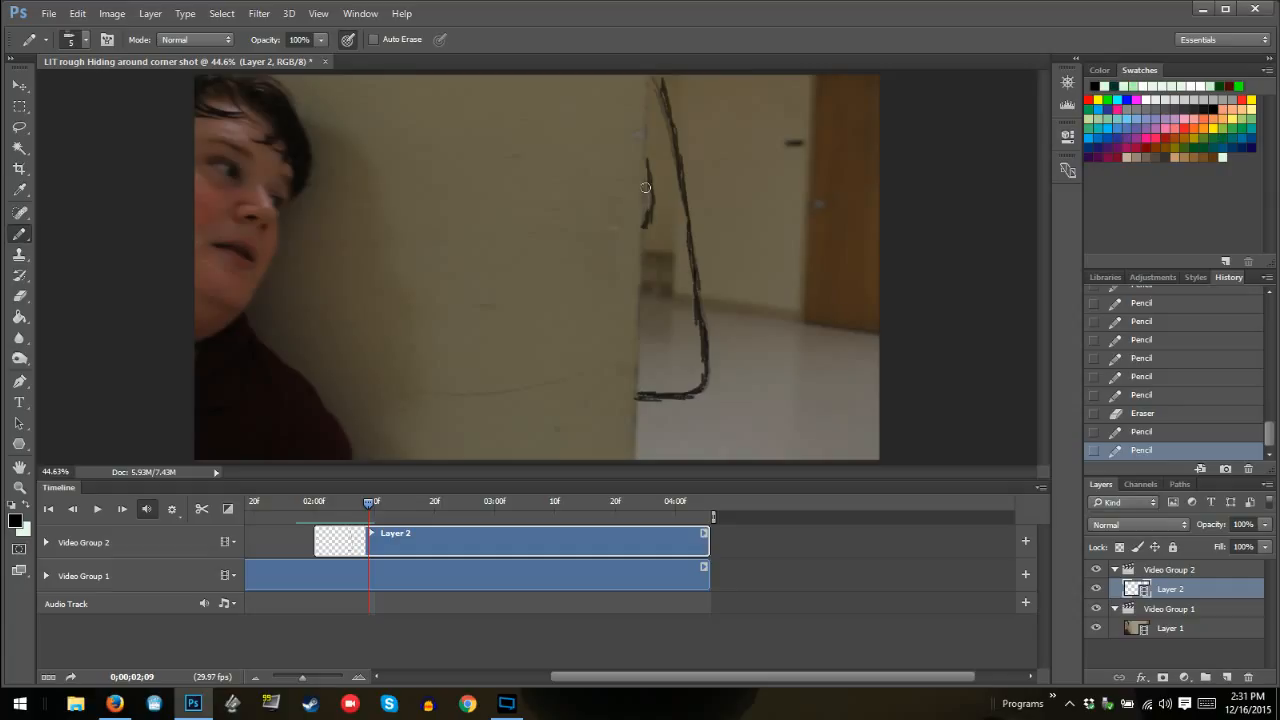
mouse_move(648, 231)
mouse_down()
mouse_move(690, 245)
mouse_move(656, 227)
mouse_move(653, 205)
mouse_move(645, 225)
mouse_move(645, 167)
mouse_up()
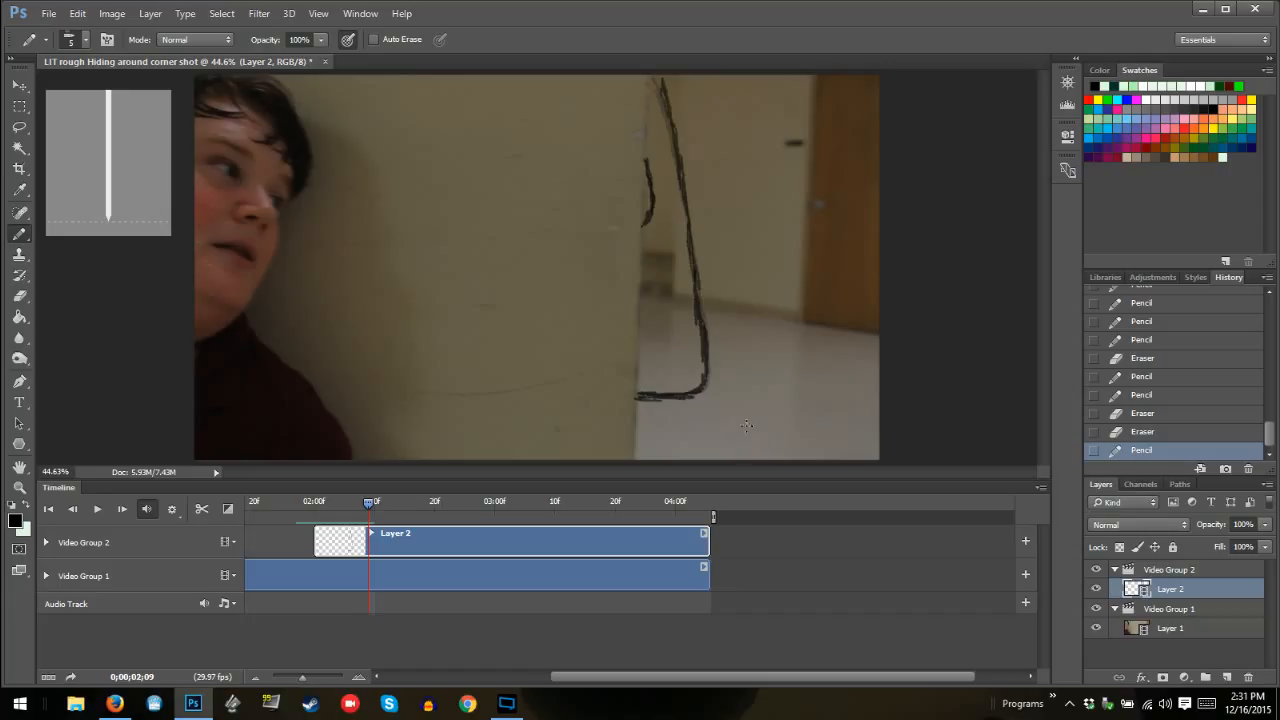
Draw the outline on frame 02:10 with the small inner curve slightly larger and farther out from the wall edge
key(Right)
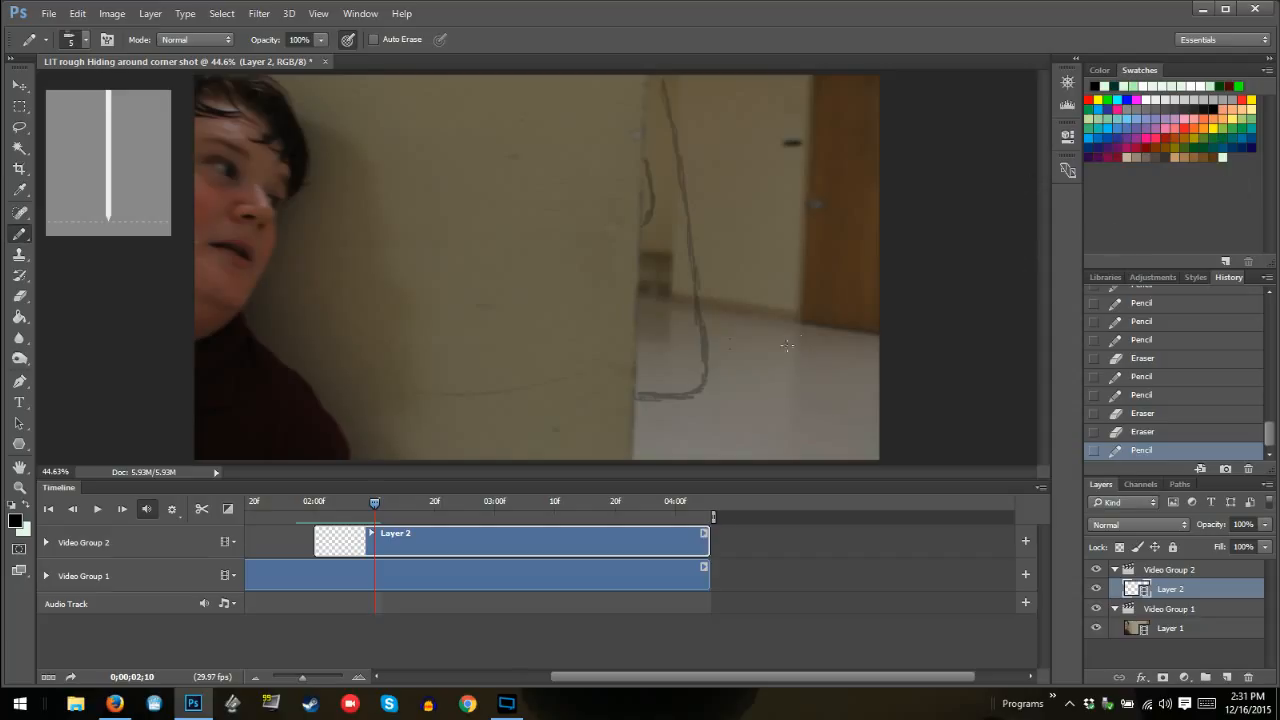
mouse_move(641, 395)
mouse_down()
mouse_move(682, 395)
mouse_move(702, 375)
mouse_move(684, 220)
mouse_up()
mouse_move(683, 181)
mouse_down()
mouse_move(660, 76)
mouse_move(667, 88)
mouse_up()
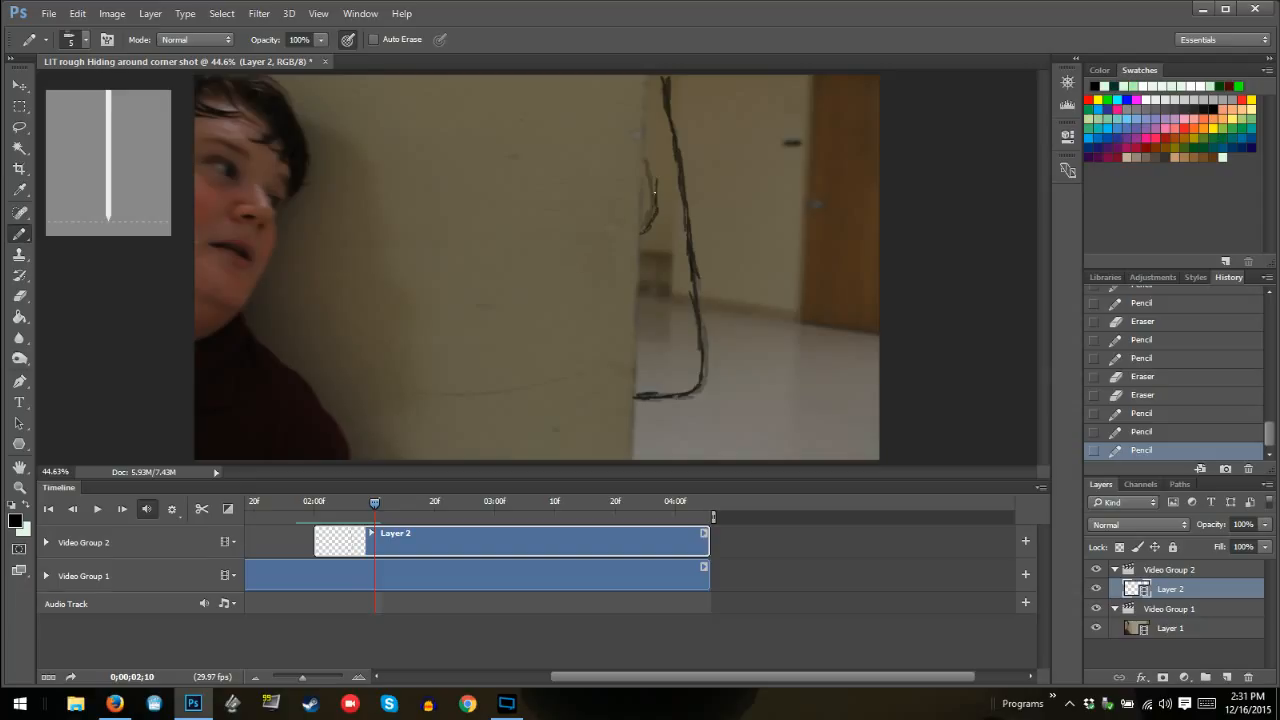
mouse_move(655, 190)
mouse_down()
mouse_move(653, 153)
mouse_move(657, 212)
mouse_up()
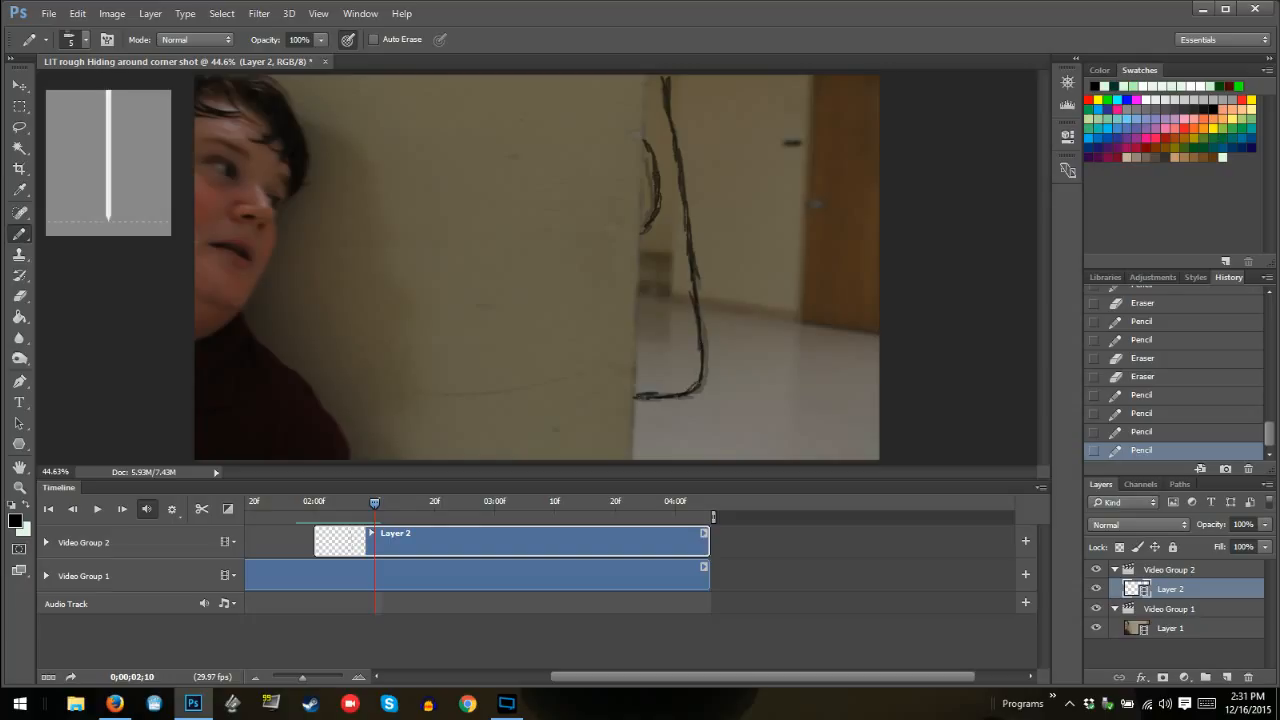
drag(636, 396, 683, 392)
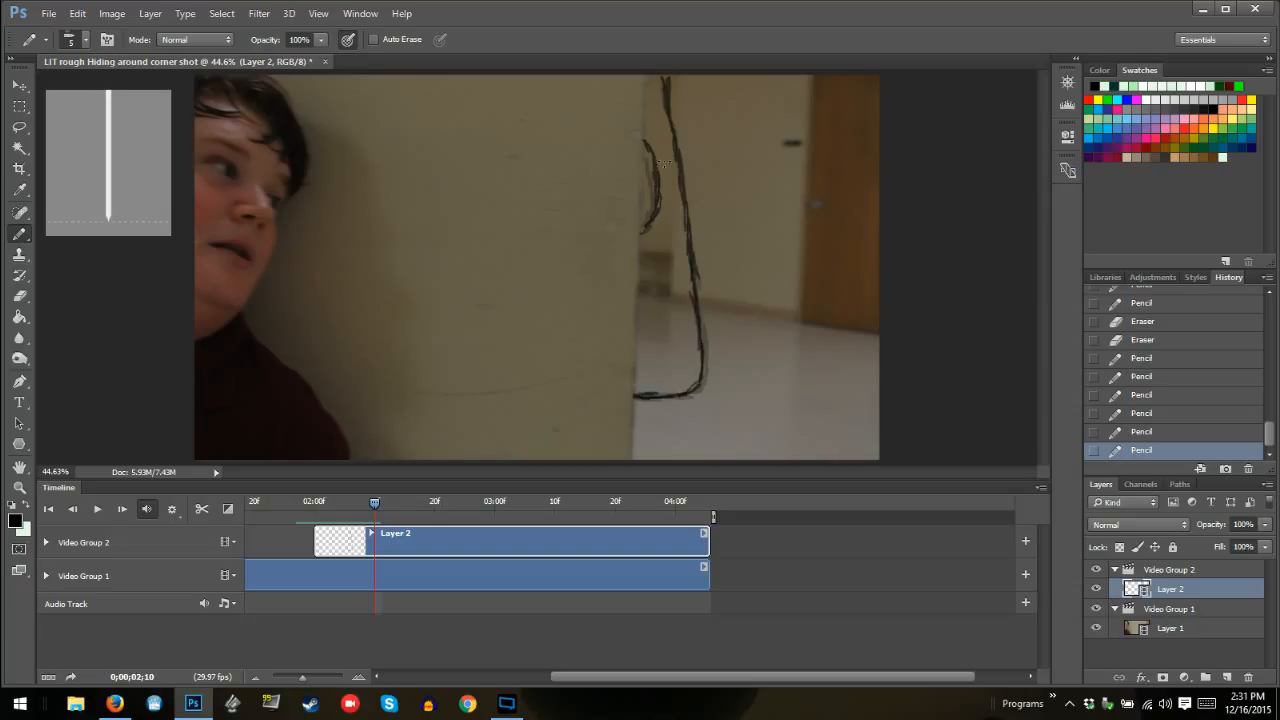
Finish the outline on frame 02:10, and draw the outline and a slightly larger inner curve on frame 02:11 following the onion skin
mouse_move(668, 97)
mouse_down()
mouse_move(659, 72)
mouse_move(669, 114)
mouse_up()
key(Right)
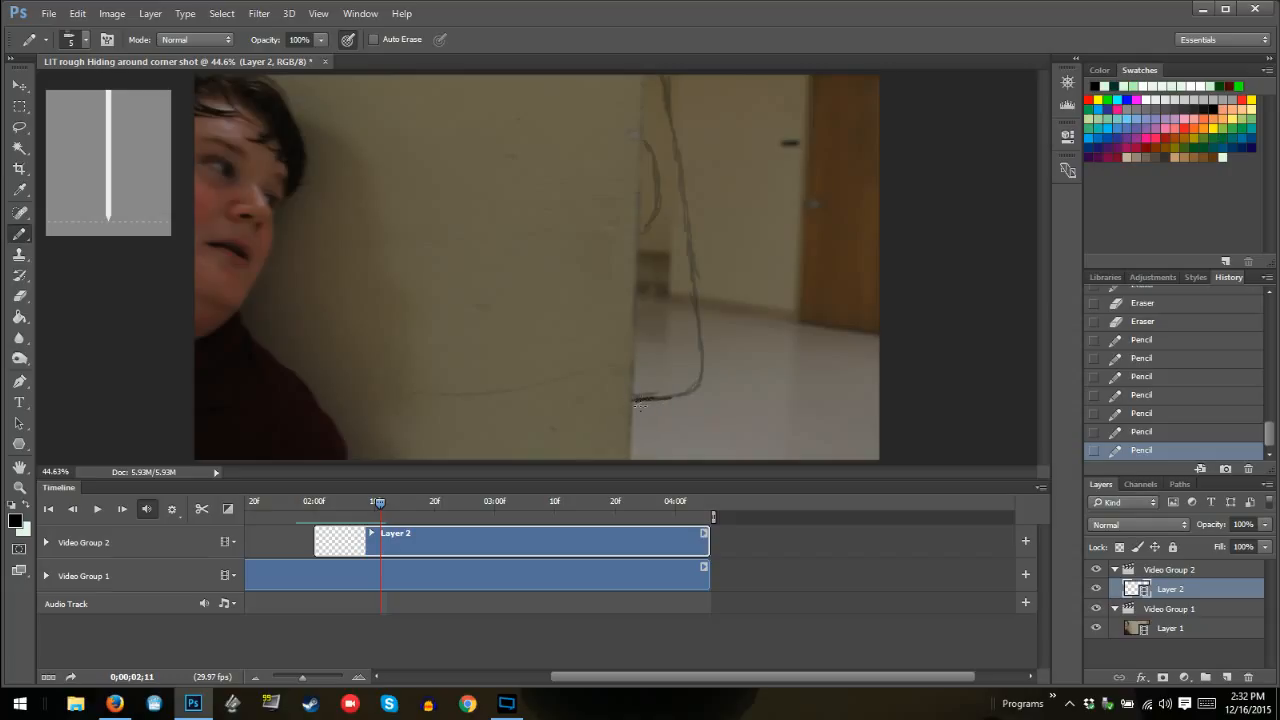
mouse_move(640, 404)
mouse_down()
mouse_move(698, 388)
mouse_move(666, 393)
mouse_move(699, 368)
mouse_move(689, 290)
mouse_move(704, 308)
mouse_move(701, 273)
mouse_move(696, 318)
mouse_move(686, 290)
mouse_move(668, 115)
mouse_up()
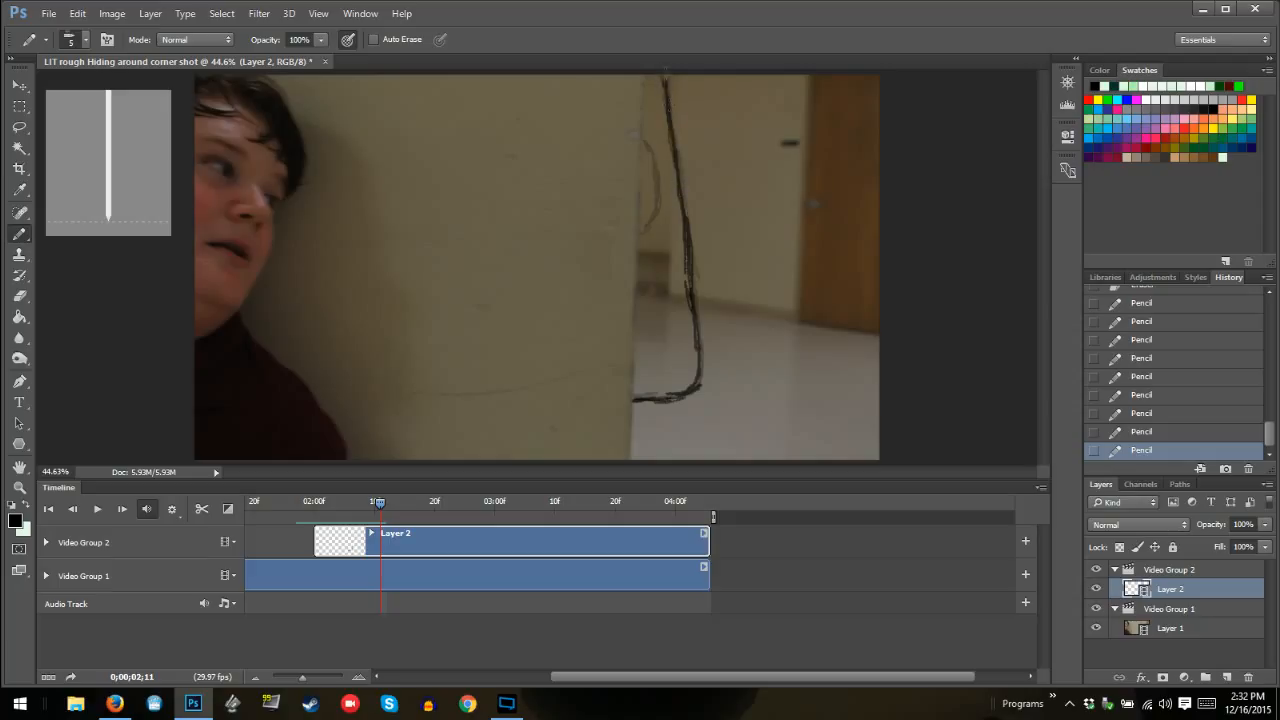
mouse_move(638, 242)
mouse_down()
mouse_move(662, 214)
mouse_move(648, 142)
mouse_up()
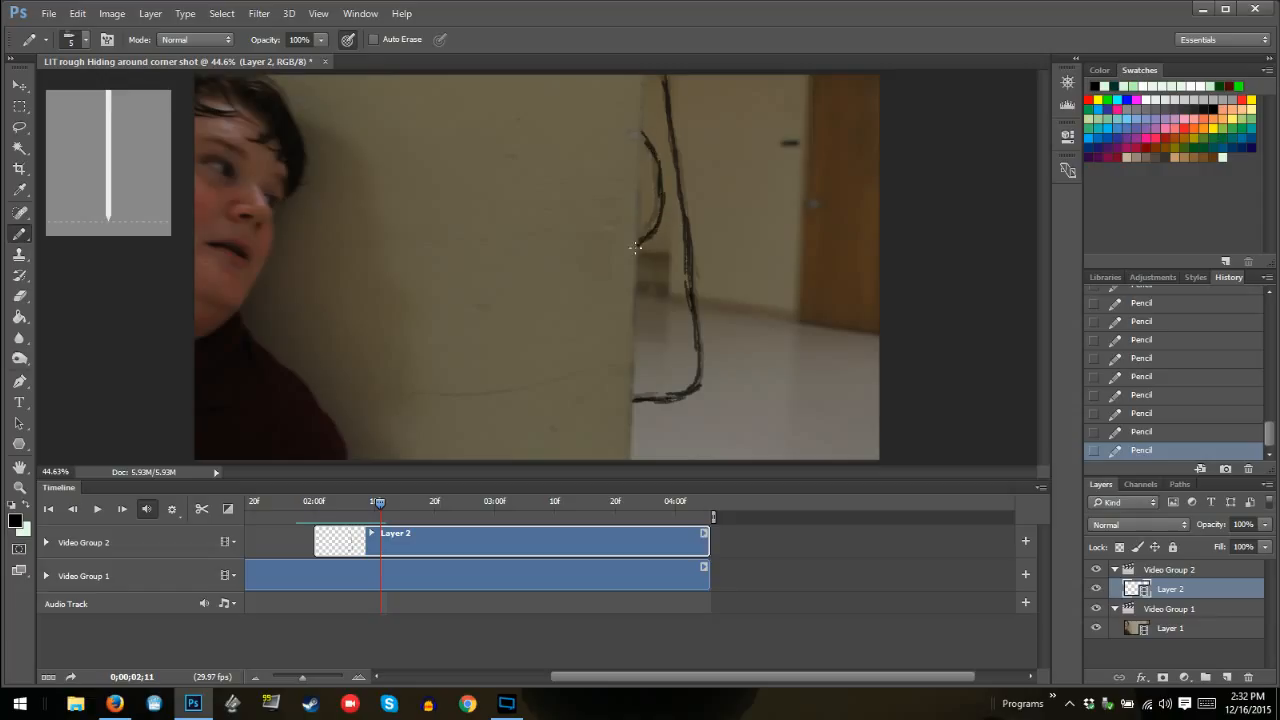
click(1041, 488)
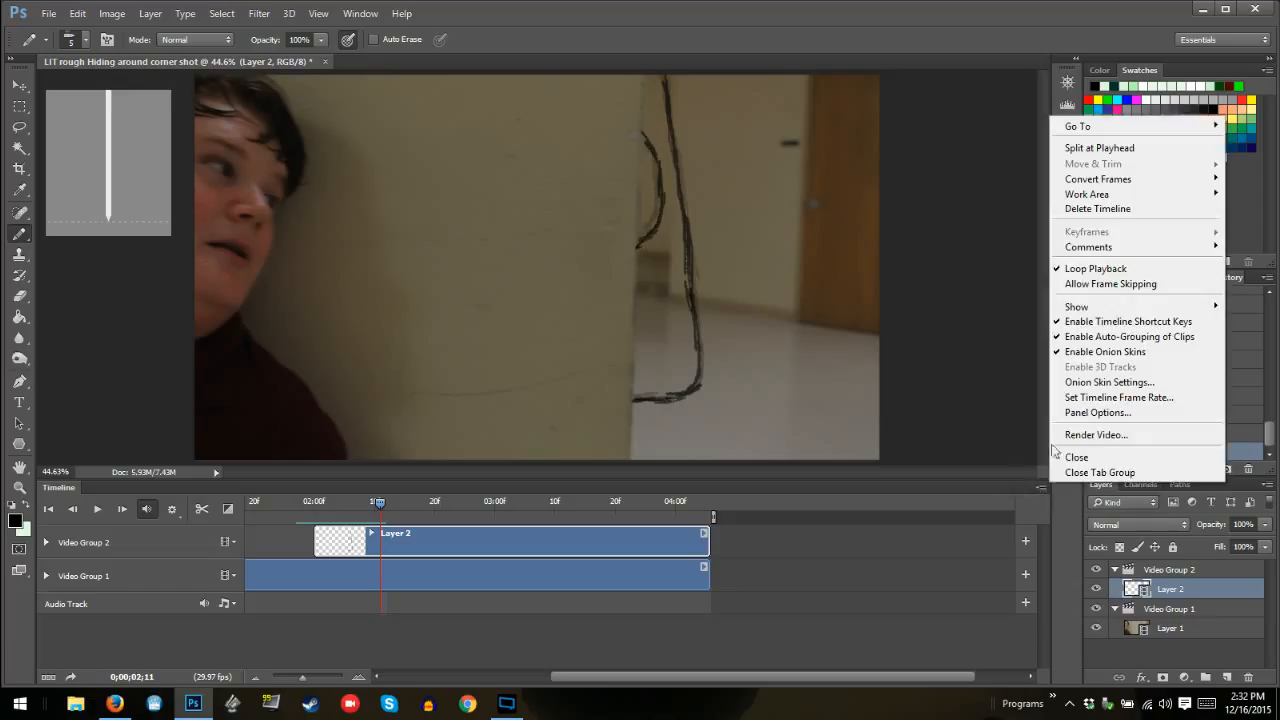
click(945, 354)
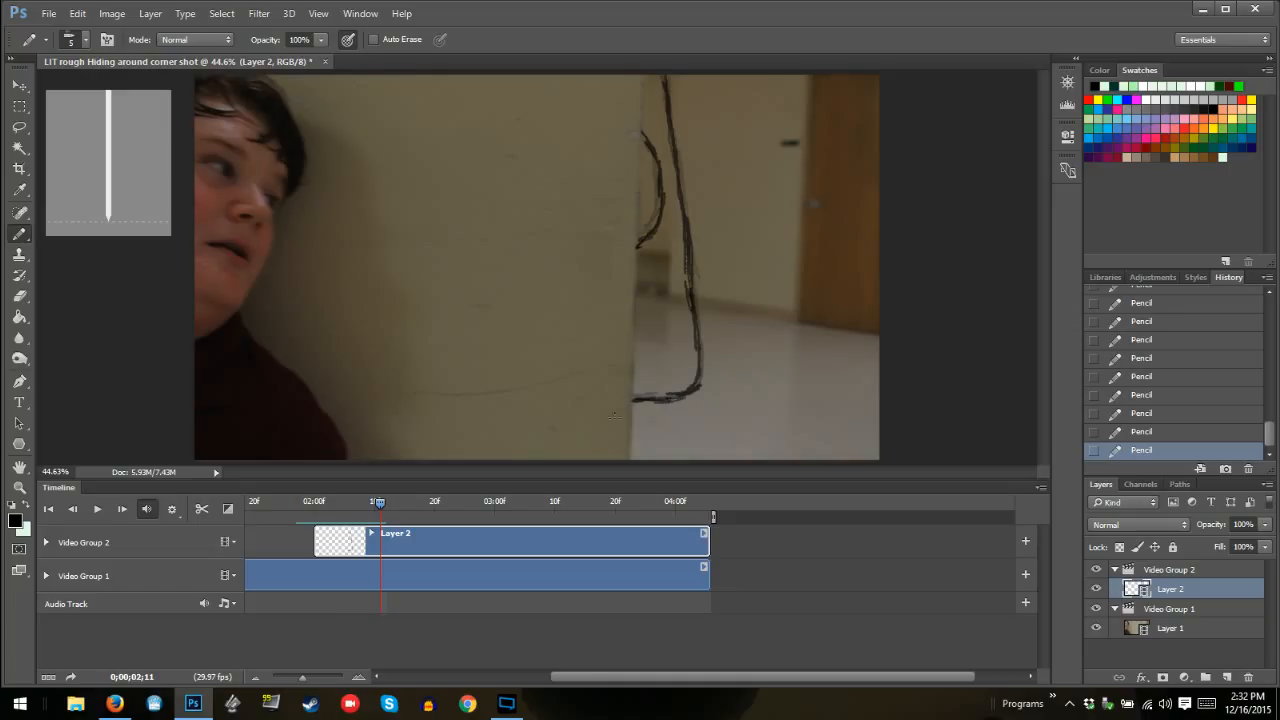
Trim the start of the Layer 1 clip to where Layer 2 begins, and move the Layer 2 clip to the timeline start
drag(577, 677, 362, 678)
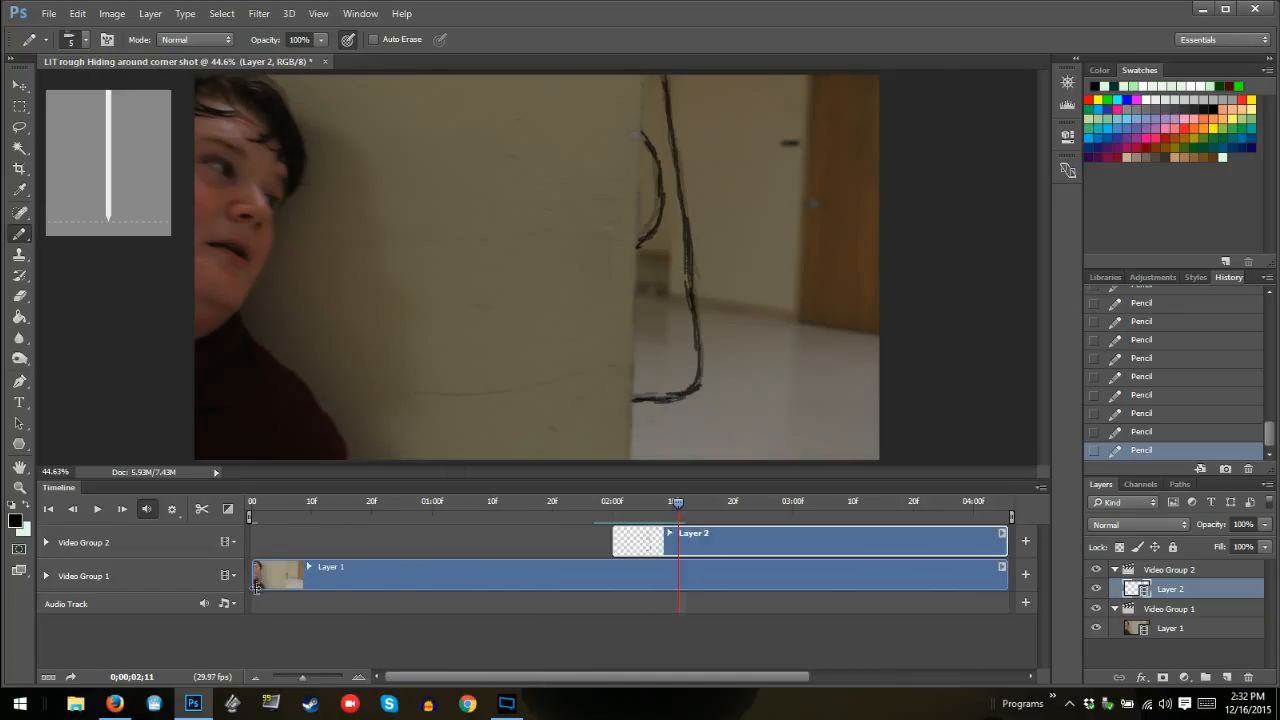
click(252, 574)
drag(252, 572, 618, 567)
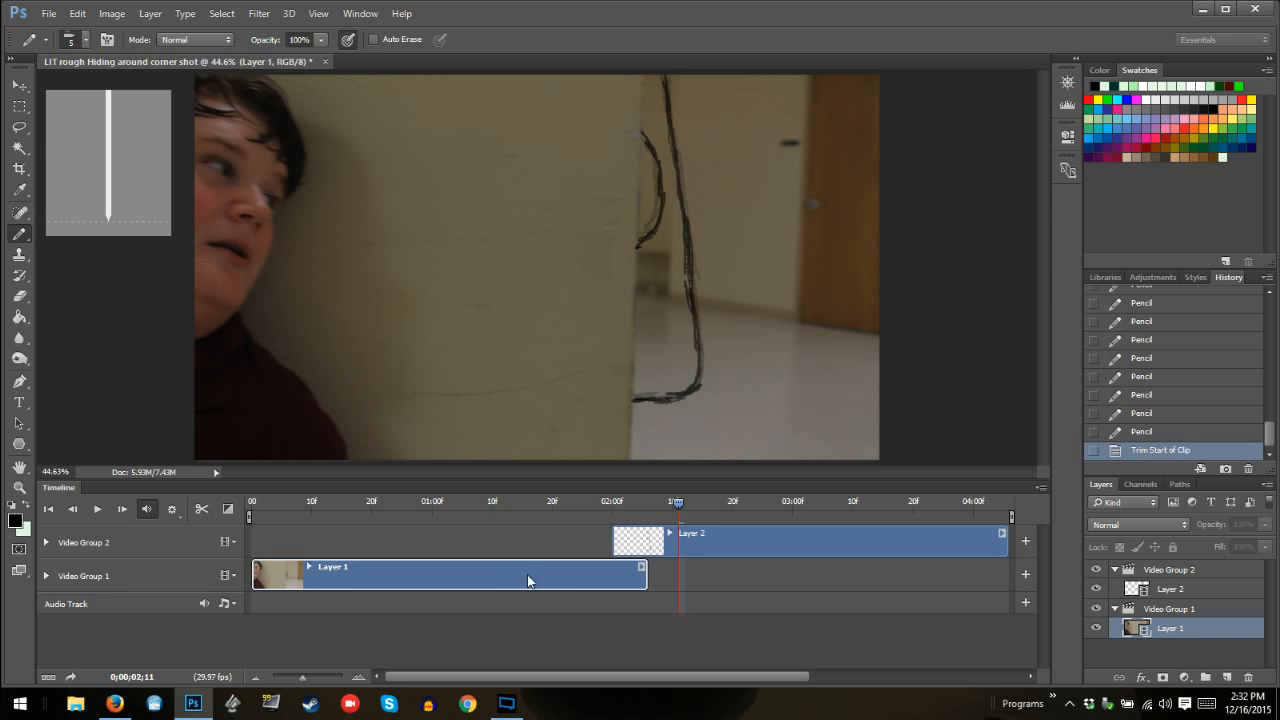
drag(708, 540, 341, 532)
drag(469, 560, 470, 559)
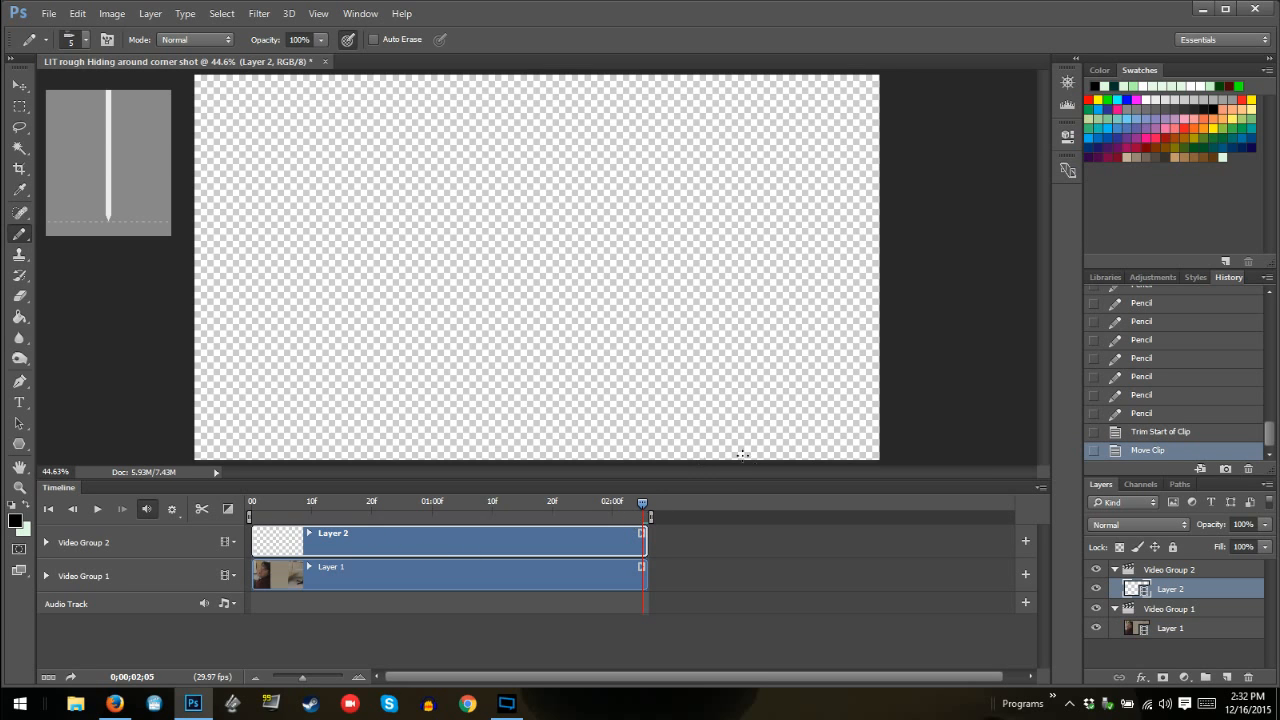
Check several frames of the trimmed timeline to see that the drawings still line up with the footage, ending on the first frame
click(271, 516)
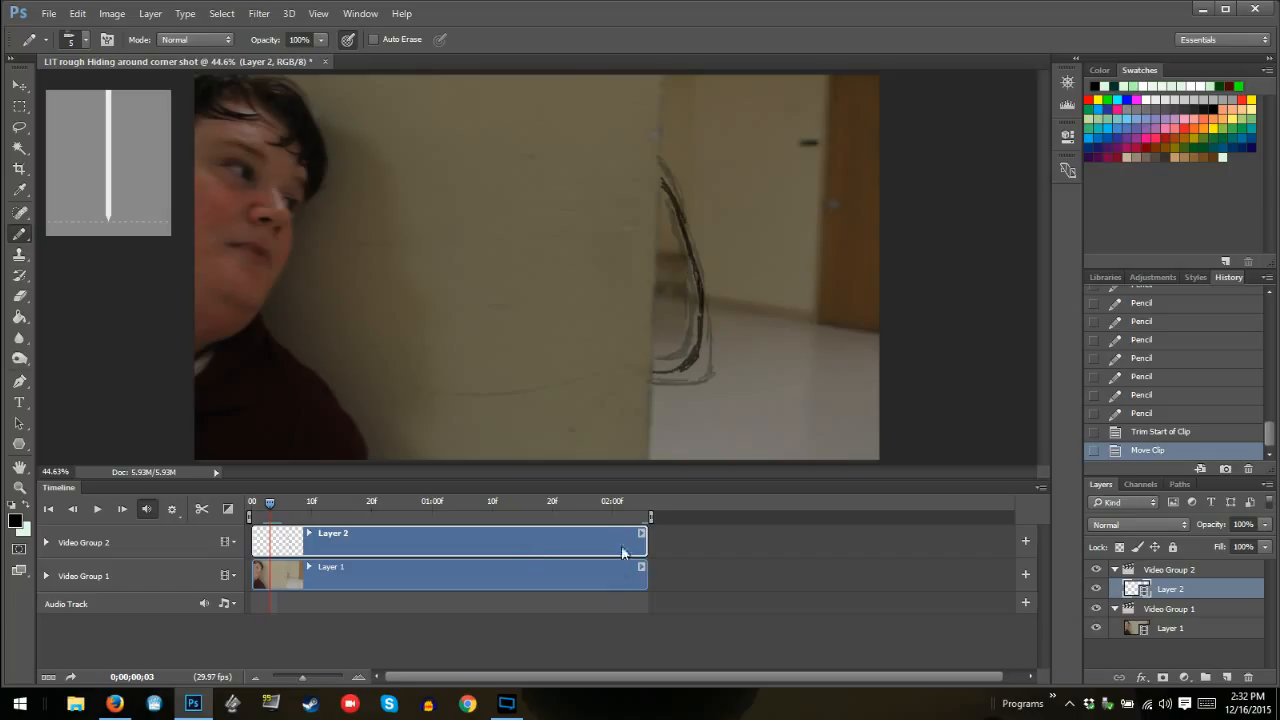
click(635, 501)
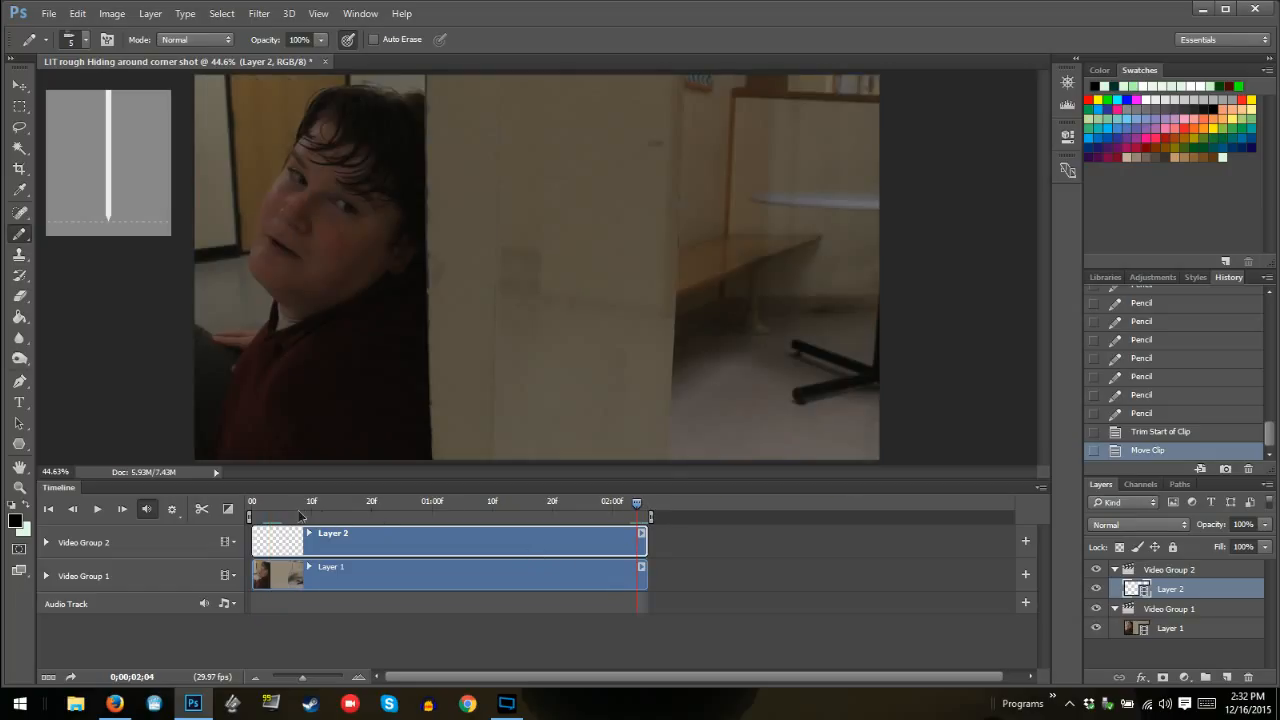
click(300, 514)
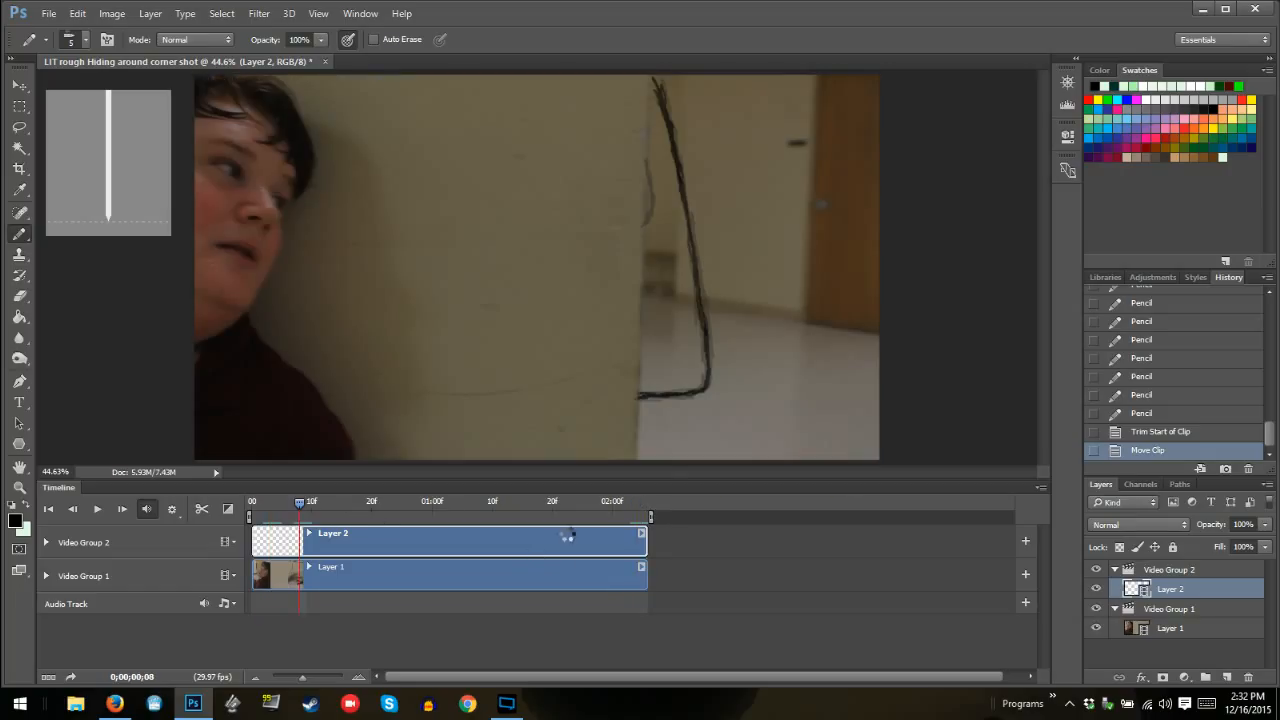
click(258, 506)
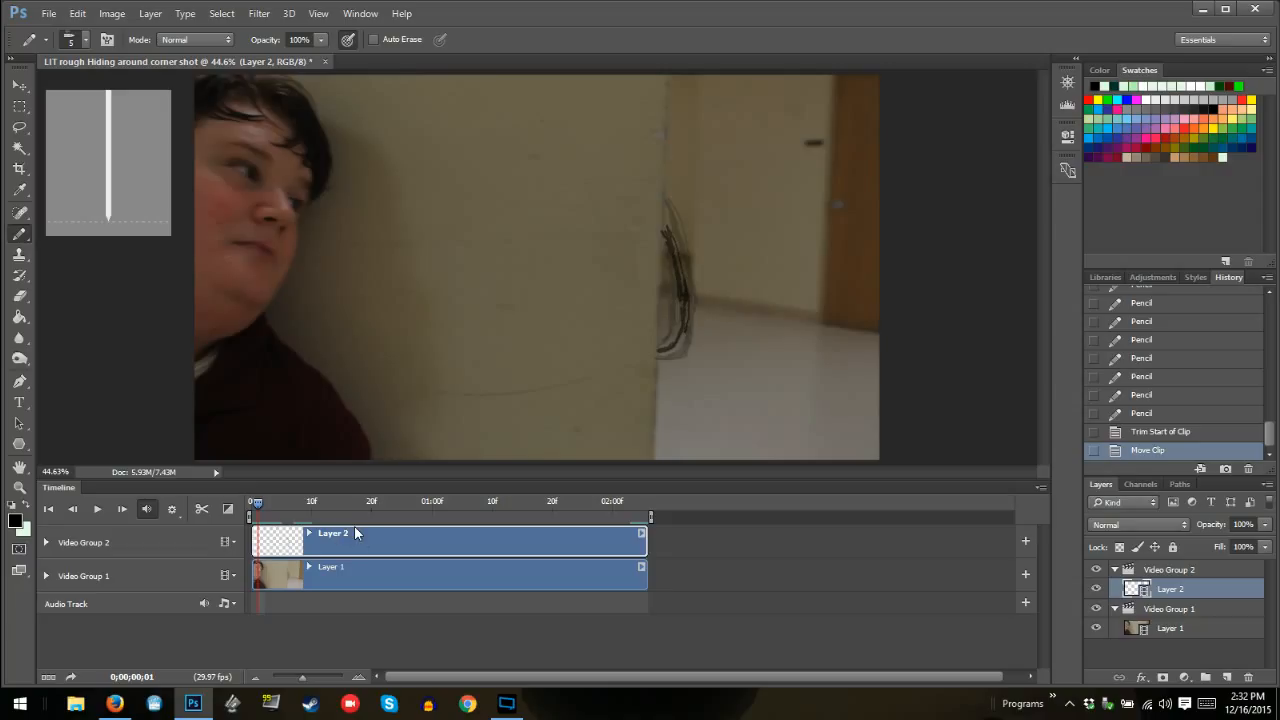
key(Left)
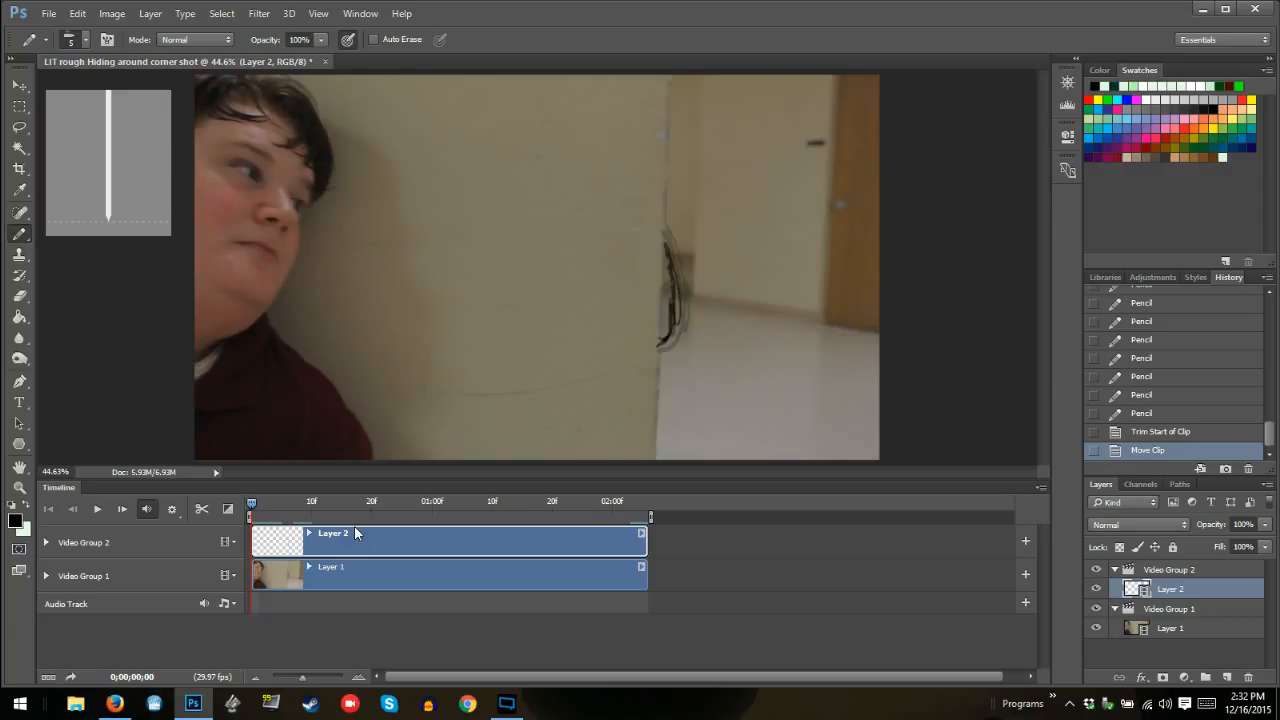
Start a video render and add "test" to the end of the output file name
click(1040, 489)
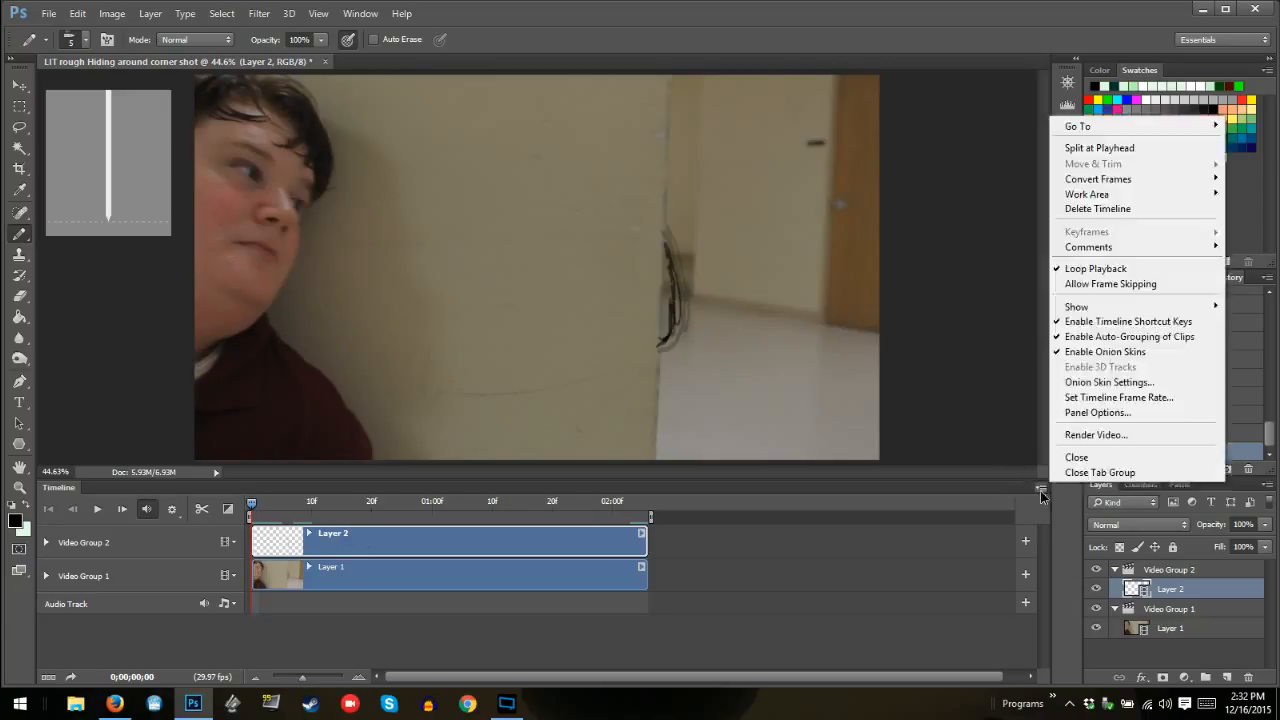
click(1095, 438)
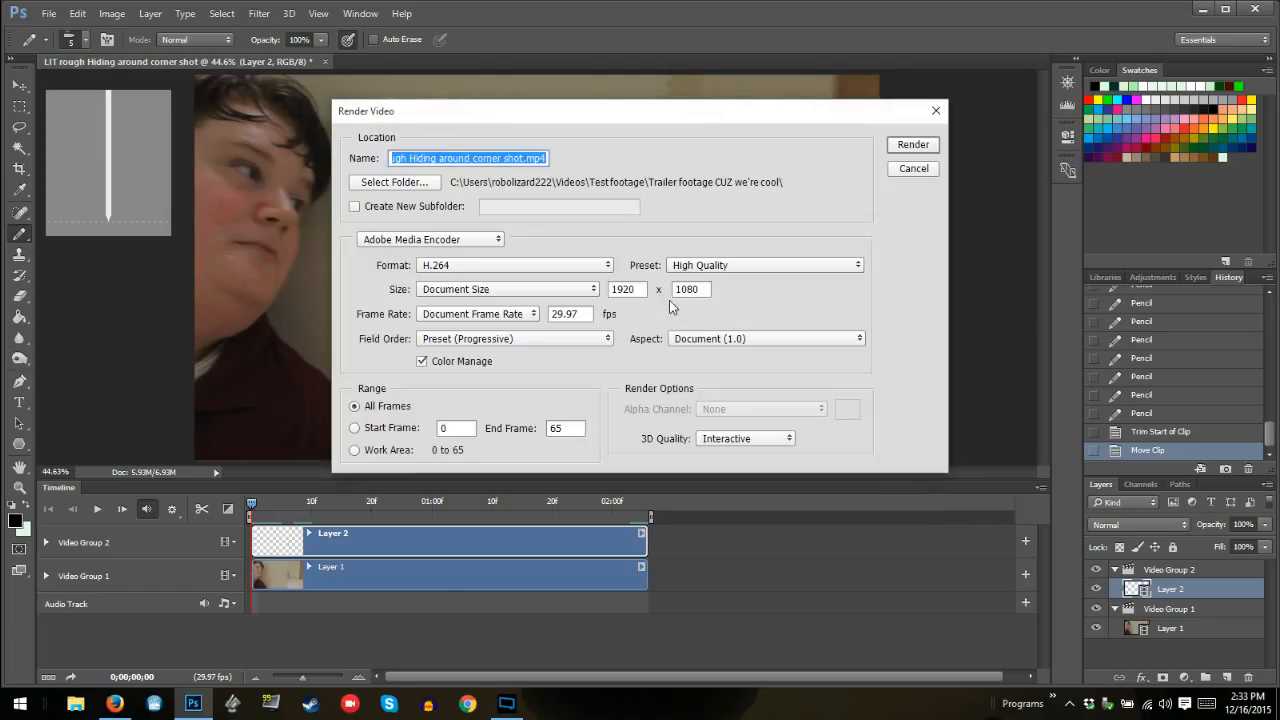
click(545, 158)
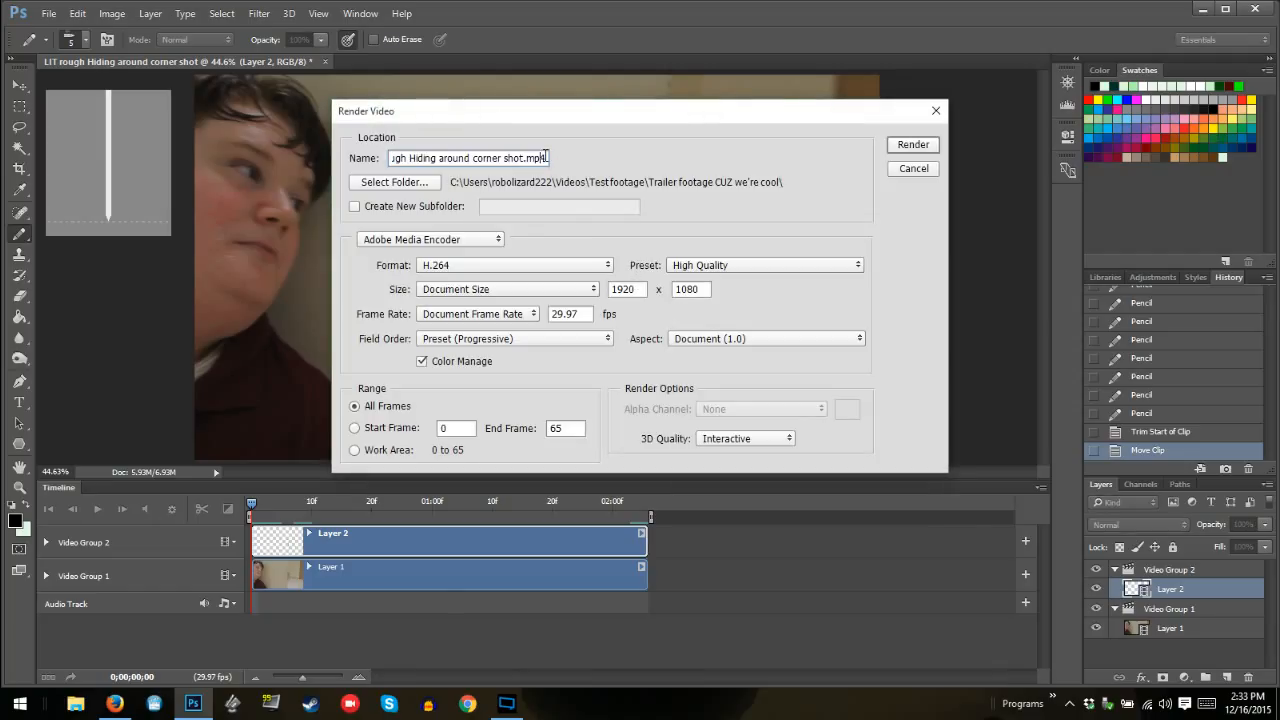
key(Right)
text(test)
Keep H.264 as the render format and set the preset to Medium Quality
click(463, 268)
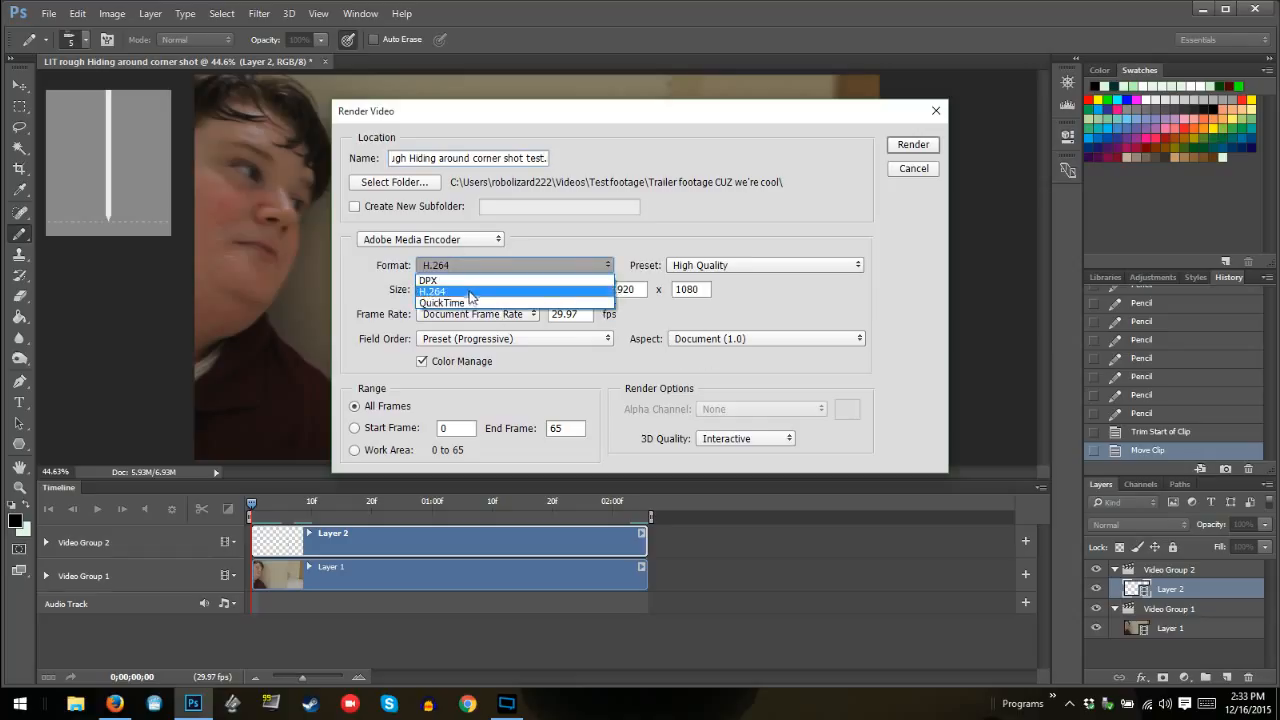
click(470, 292)
click(492, 266)
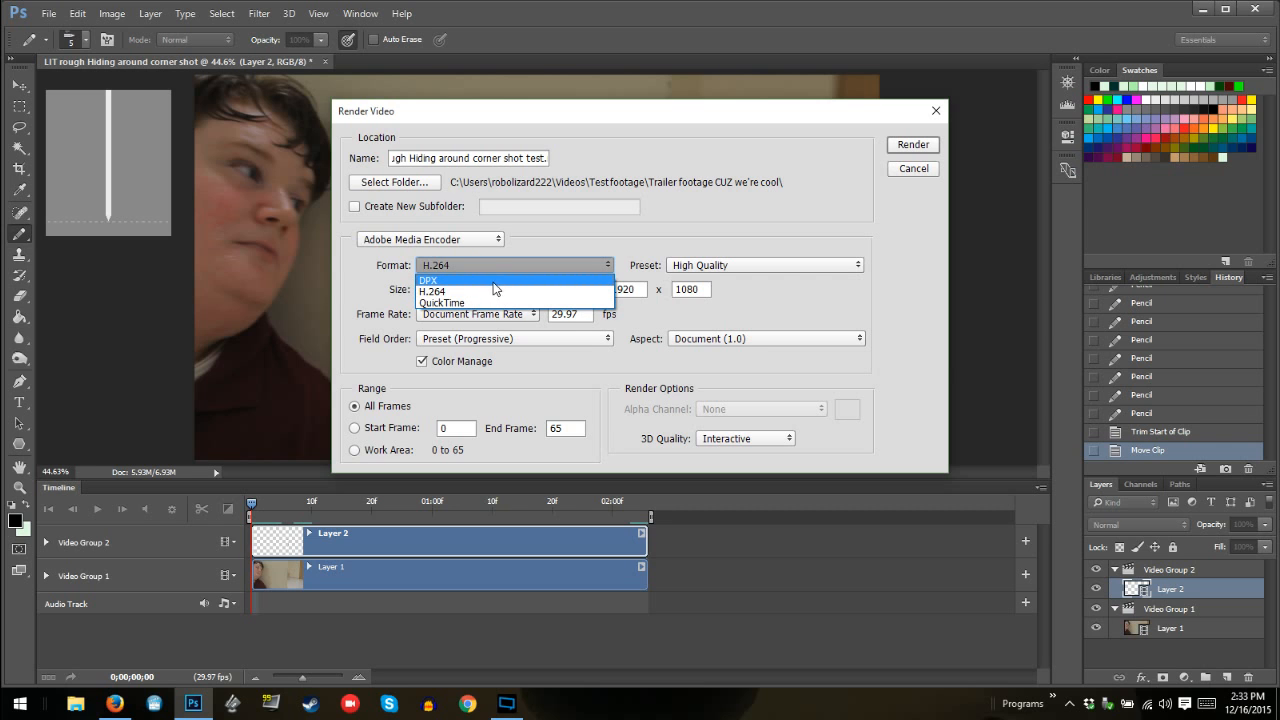
click(499, 292)
click(760, 267)
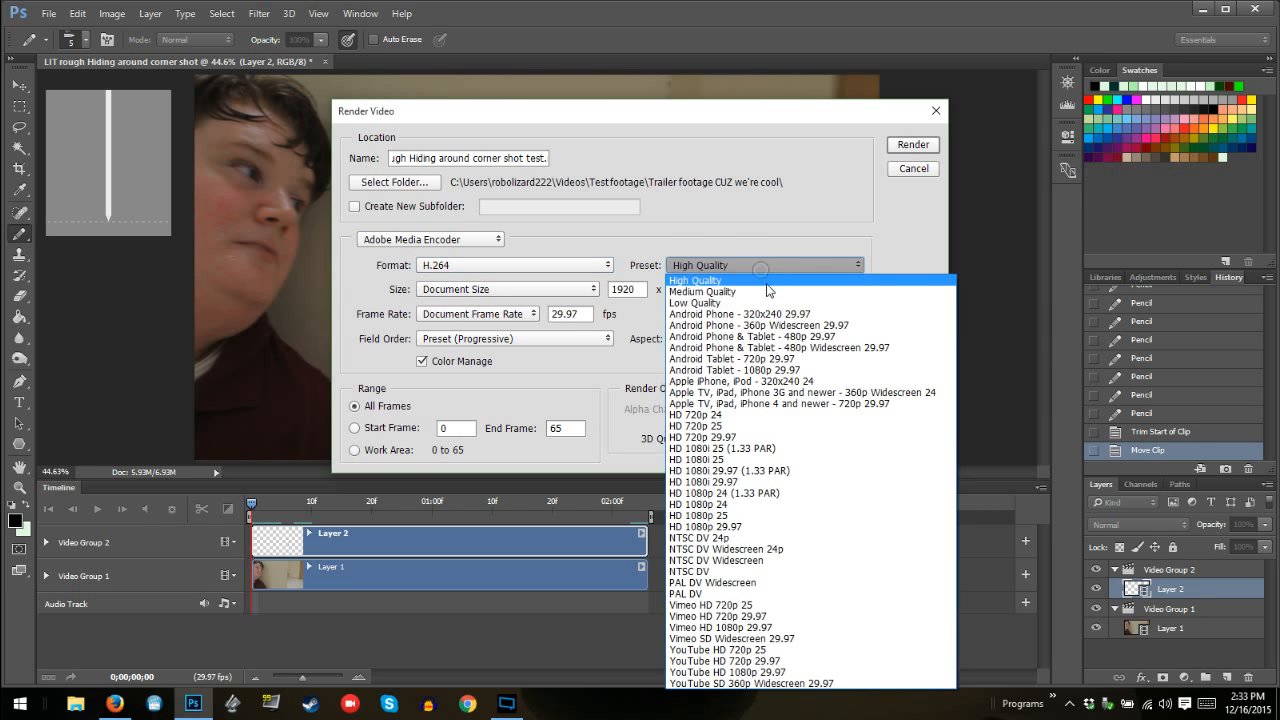
click(771, 266)
click(769, 266)
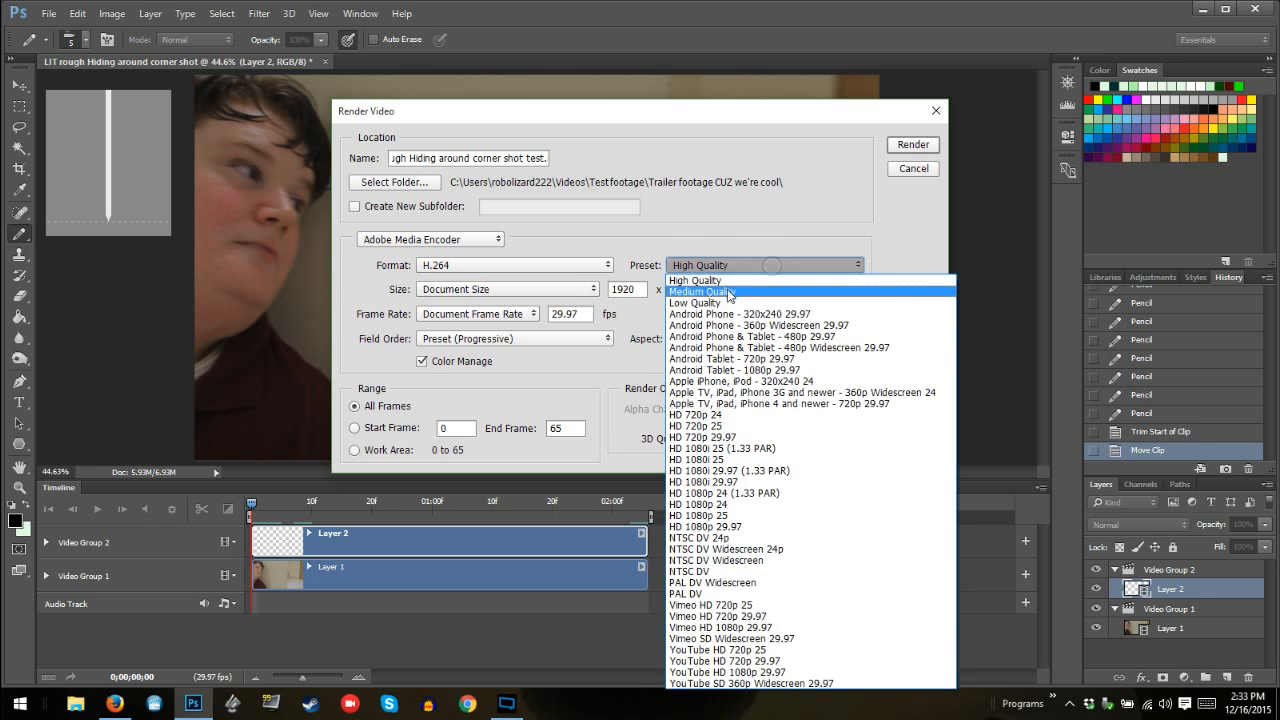
click(727, 291)
click(471, 241)
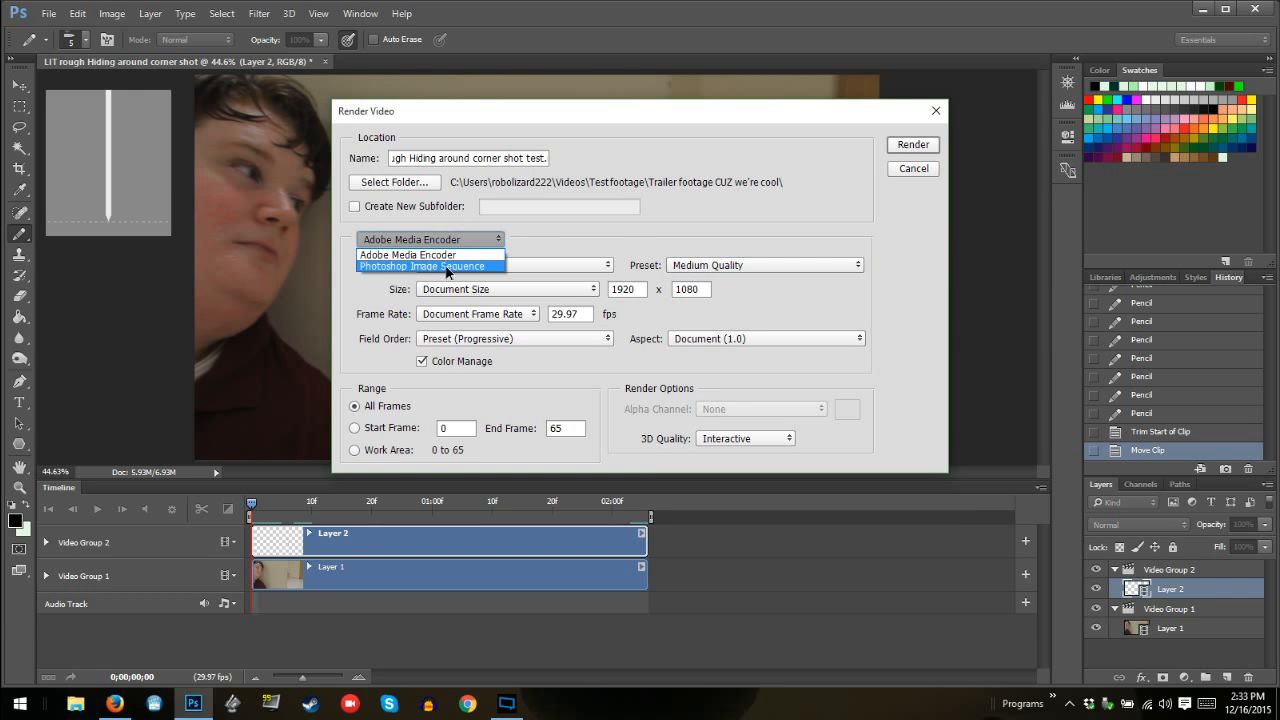
click(452, 266)
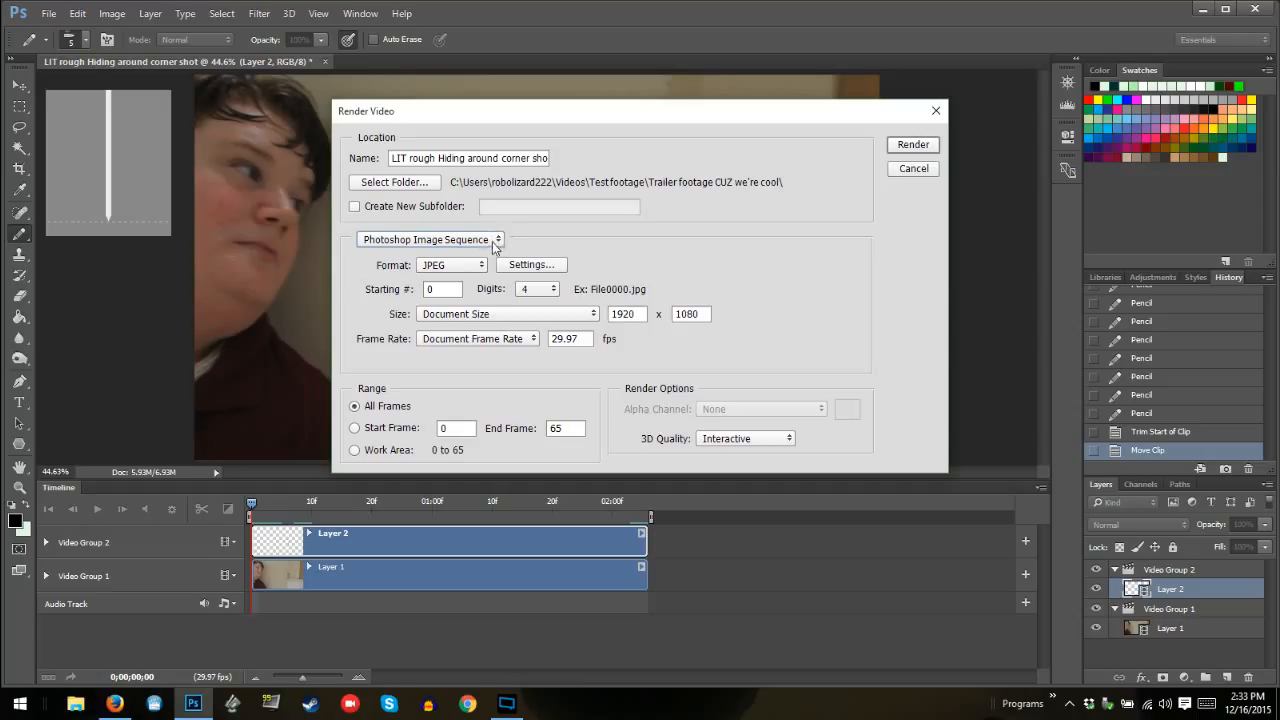
click(493, 240)
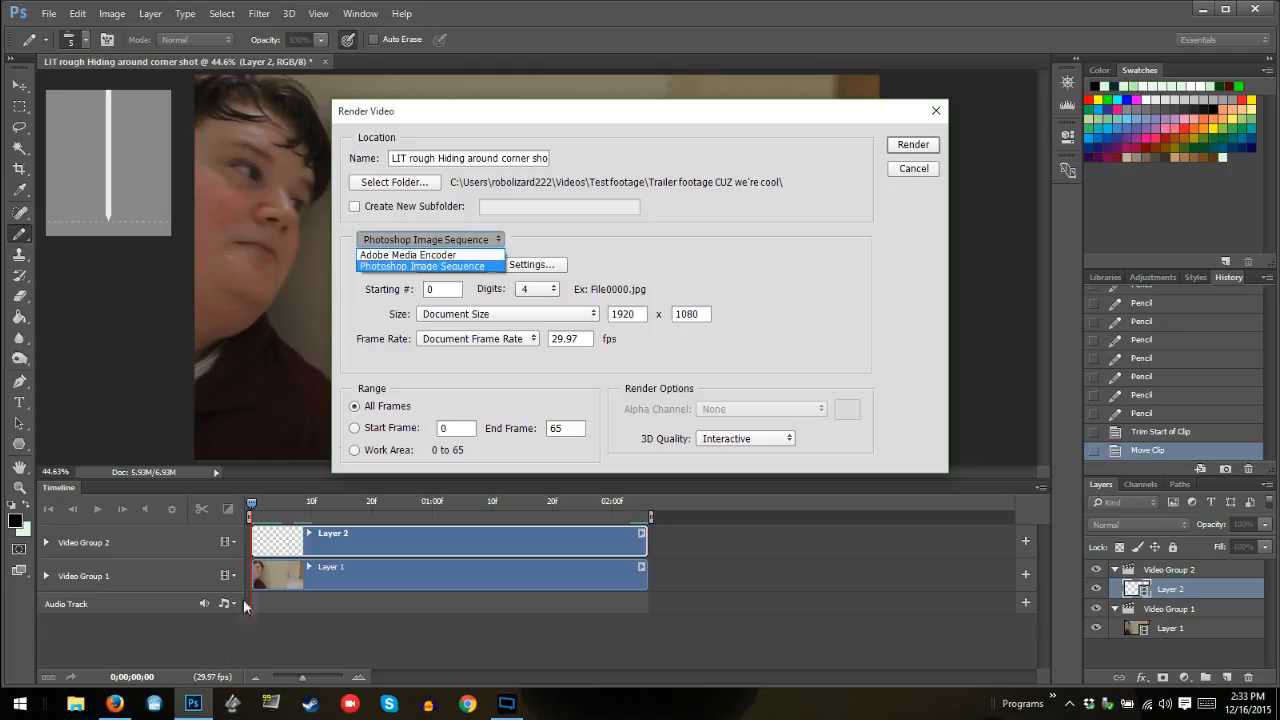
click(154, 705)
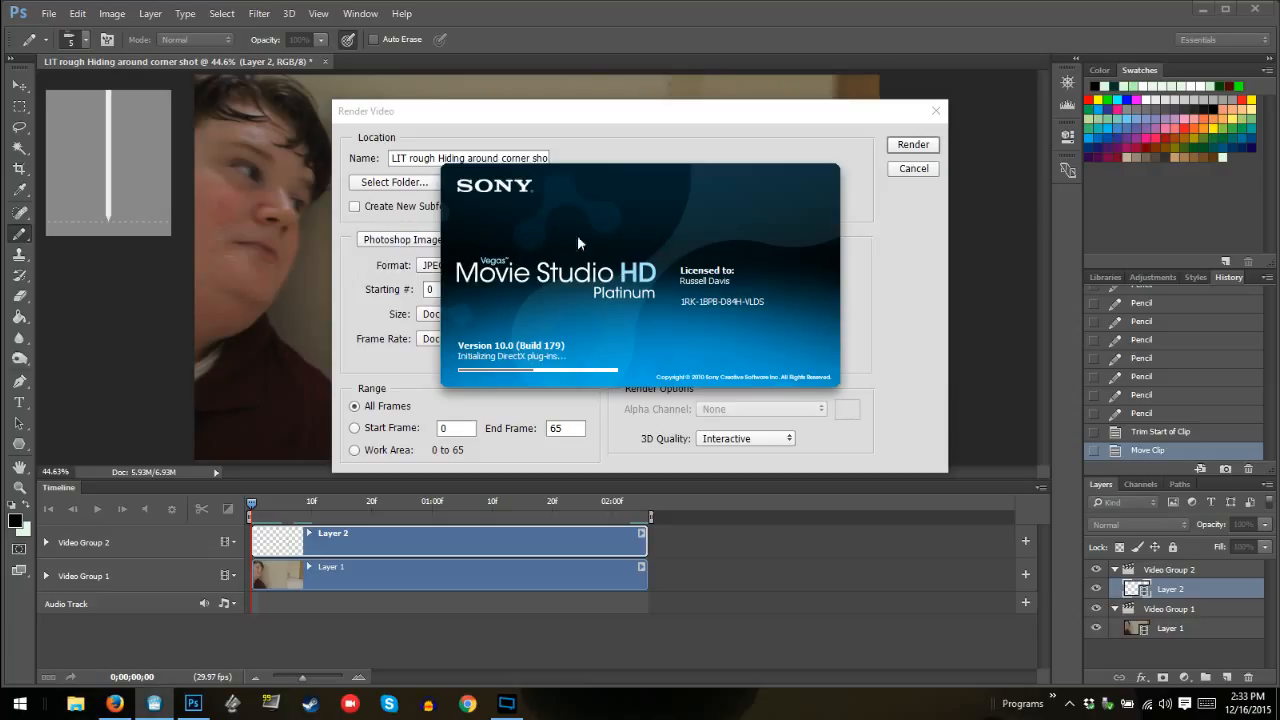
click(435, 240)
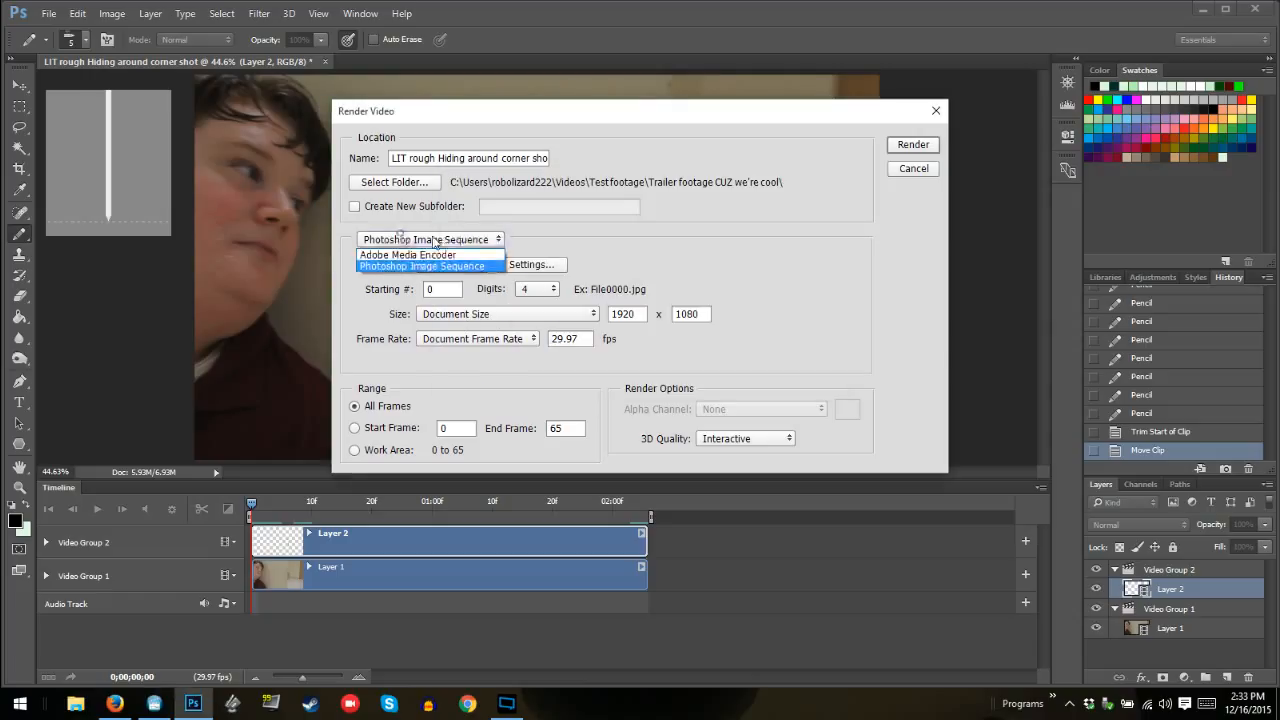
click(484, 255)
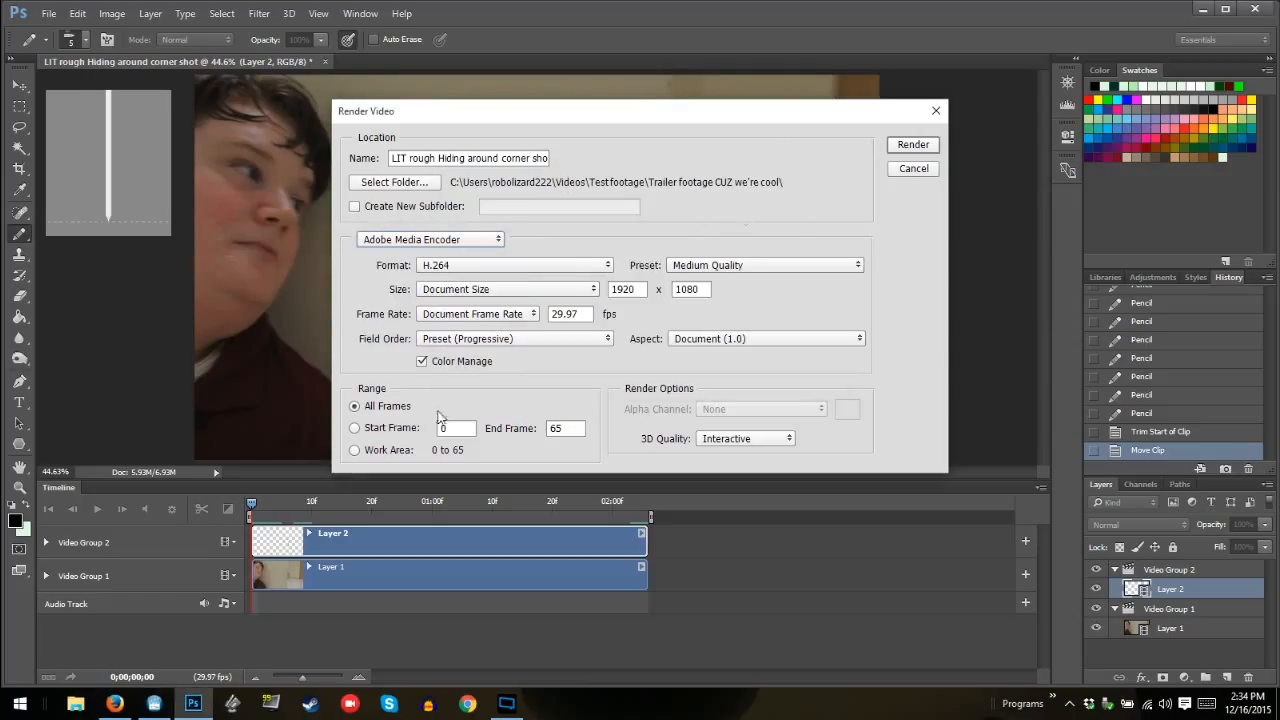
click(168, 705)
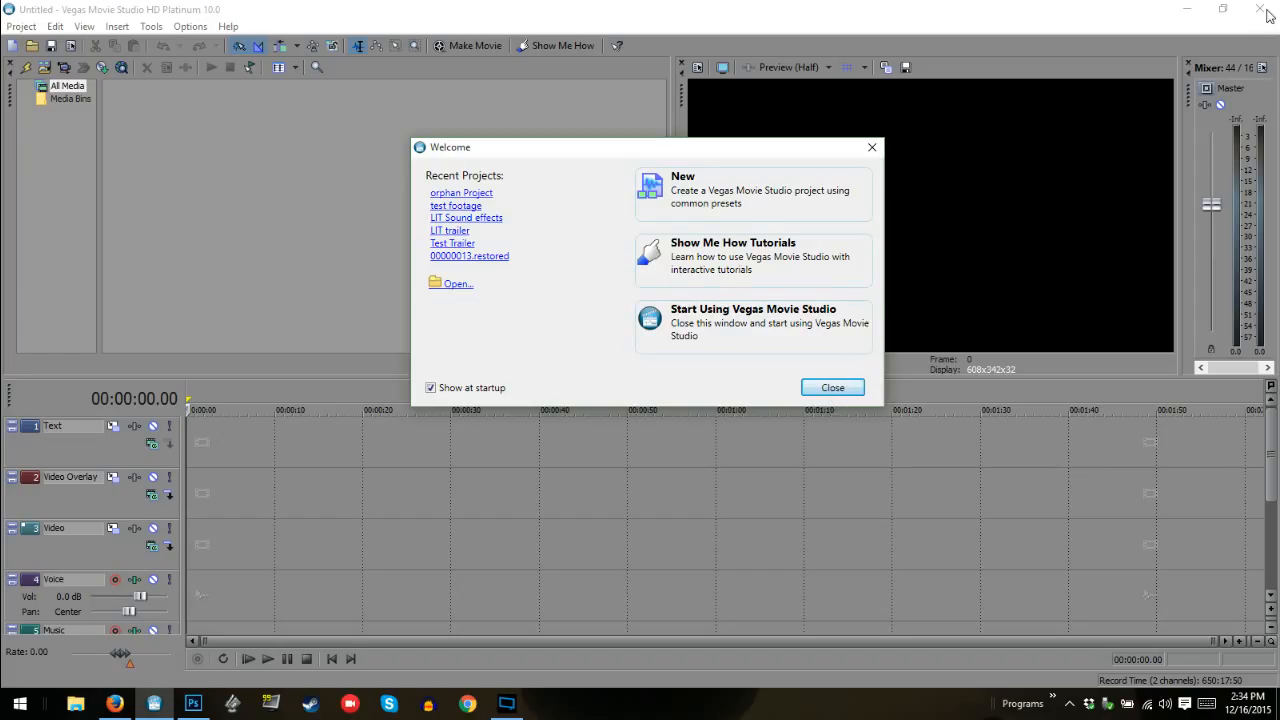
click(872, 147)
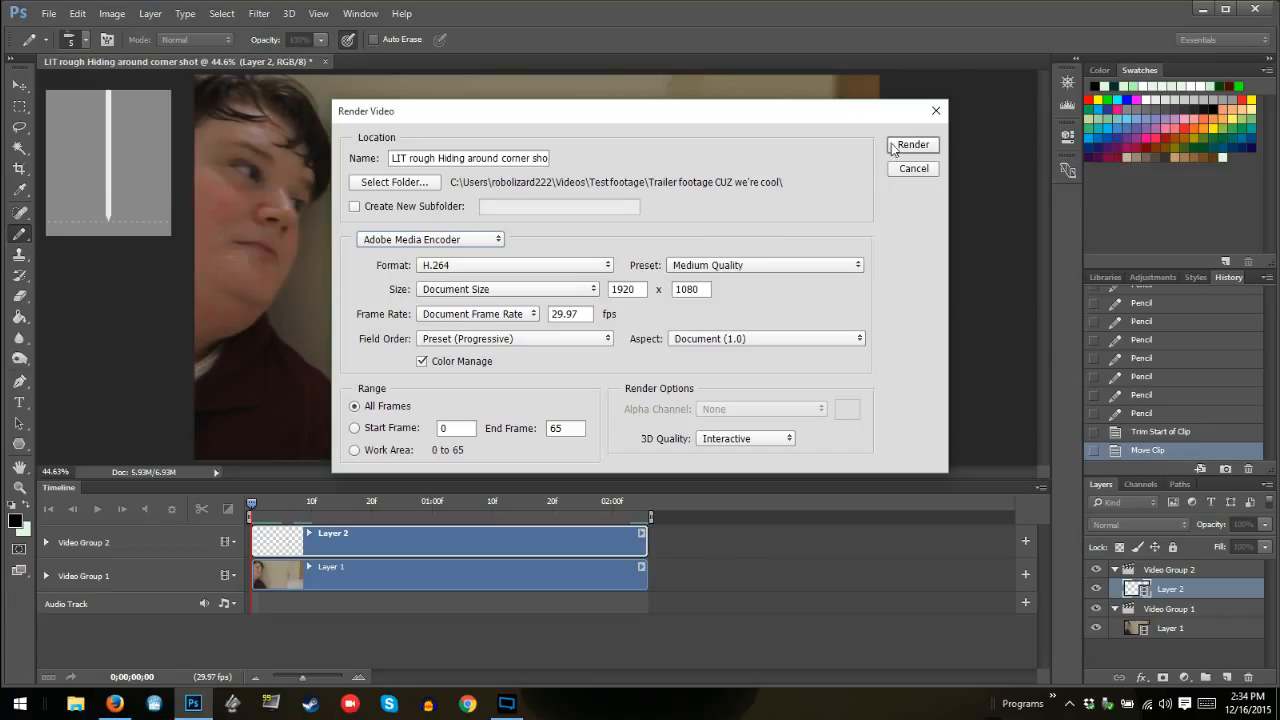
Render the video and play the resulting test clip on repeat in Movies & TV, closing the player when done
click(893, 146)
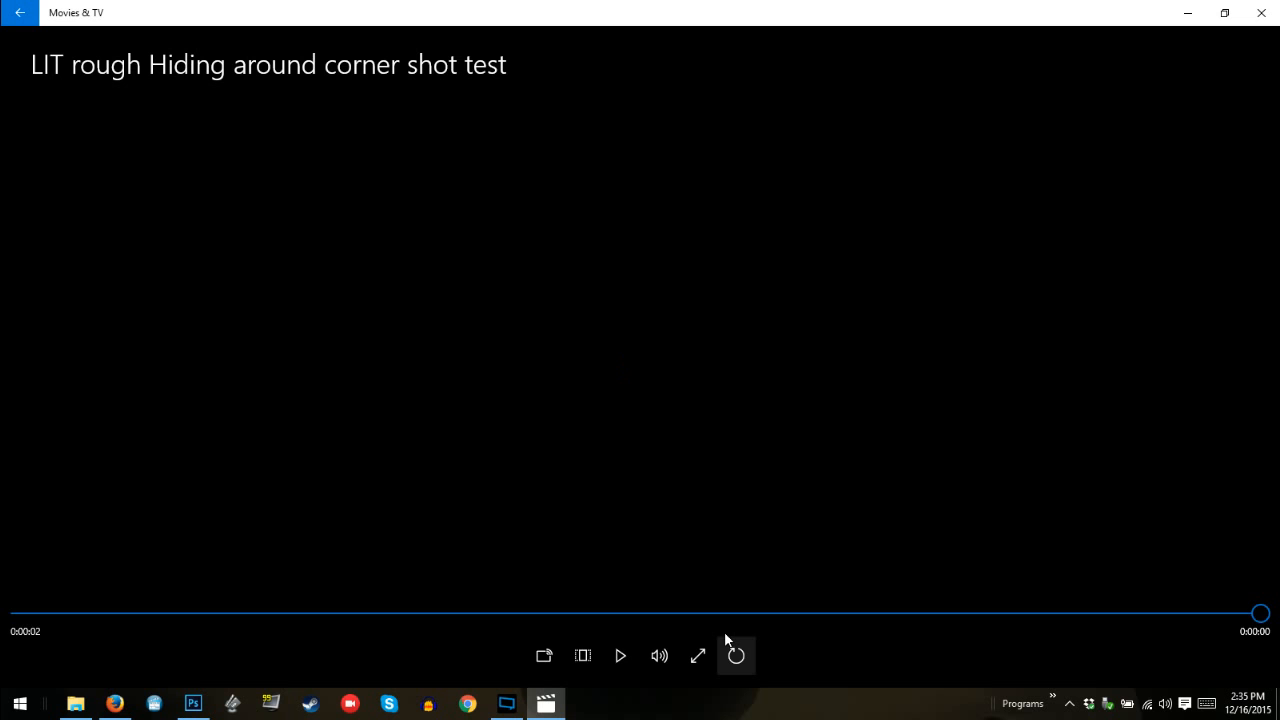
click(727, 640)
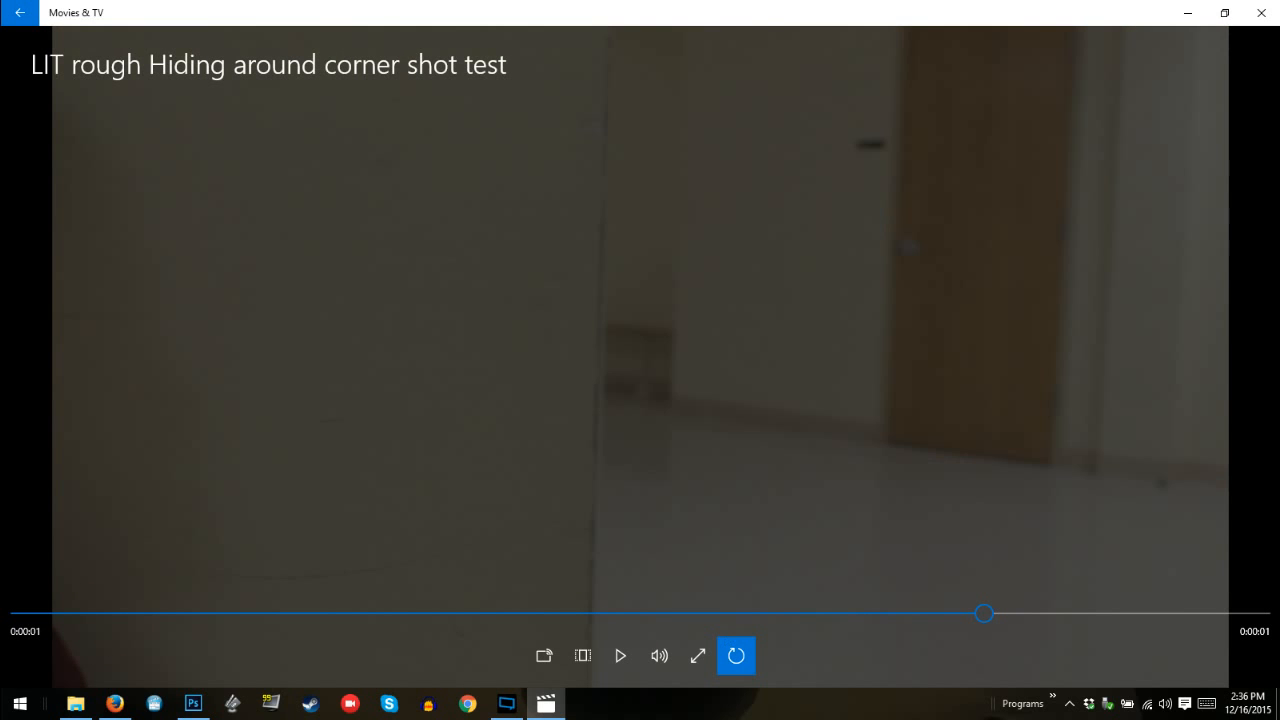
click(1268, 13)
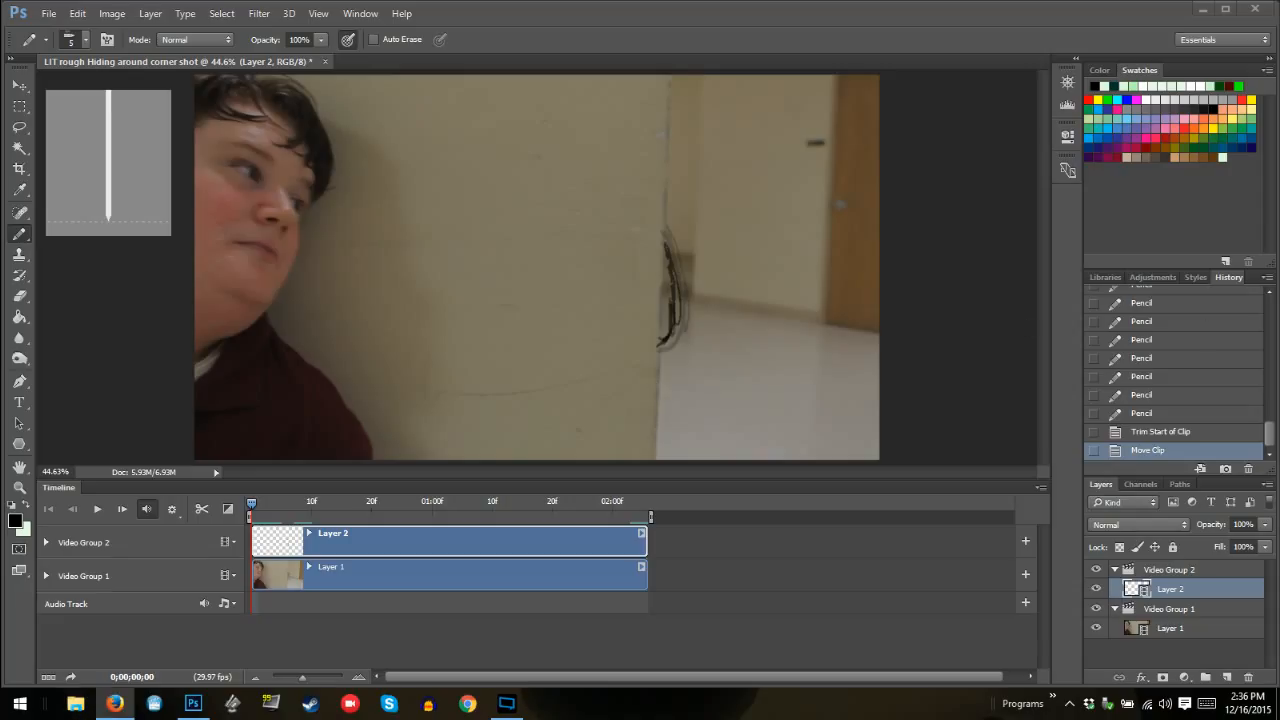
Revert the document history to the last Pencil stroke before the clip trim and move, and step through the drawn frames from 02:00
click(330, 503)
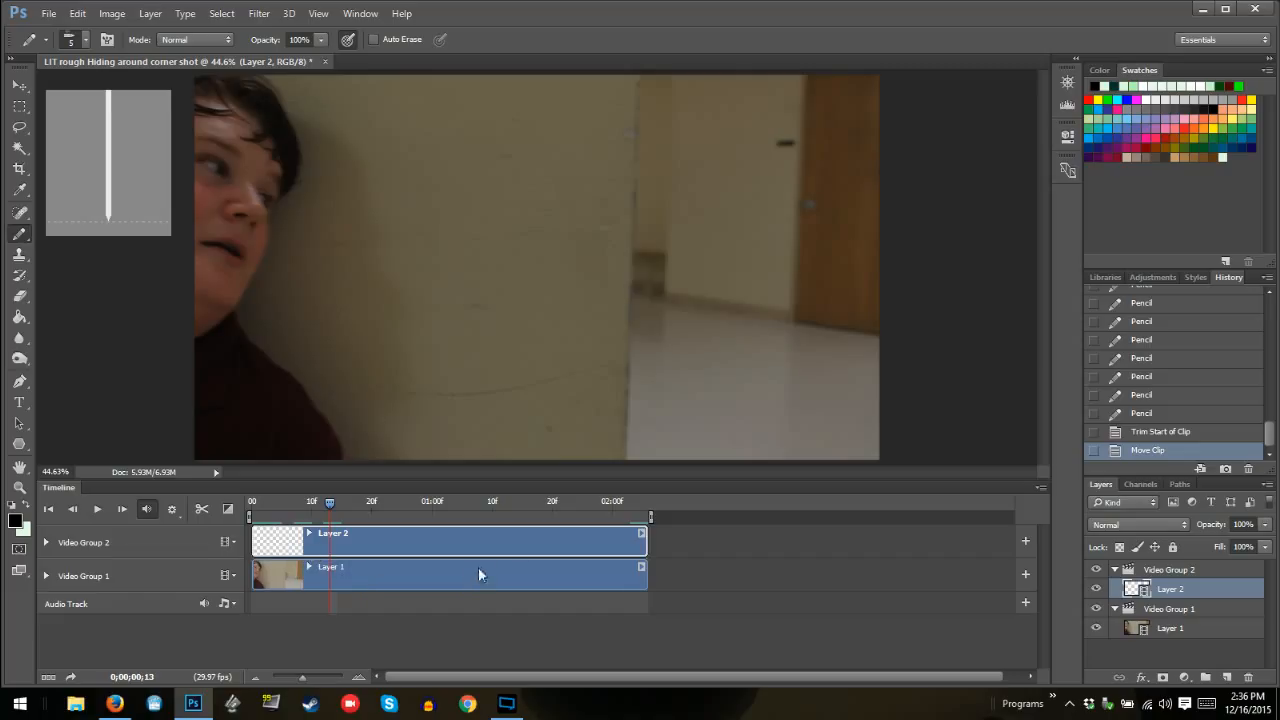
click(1145, 413)
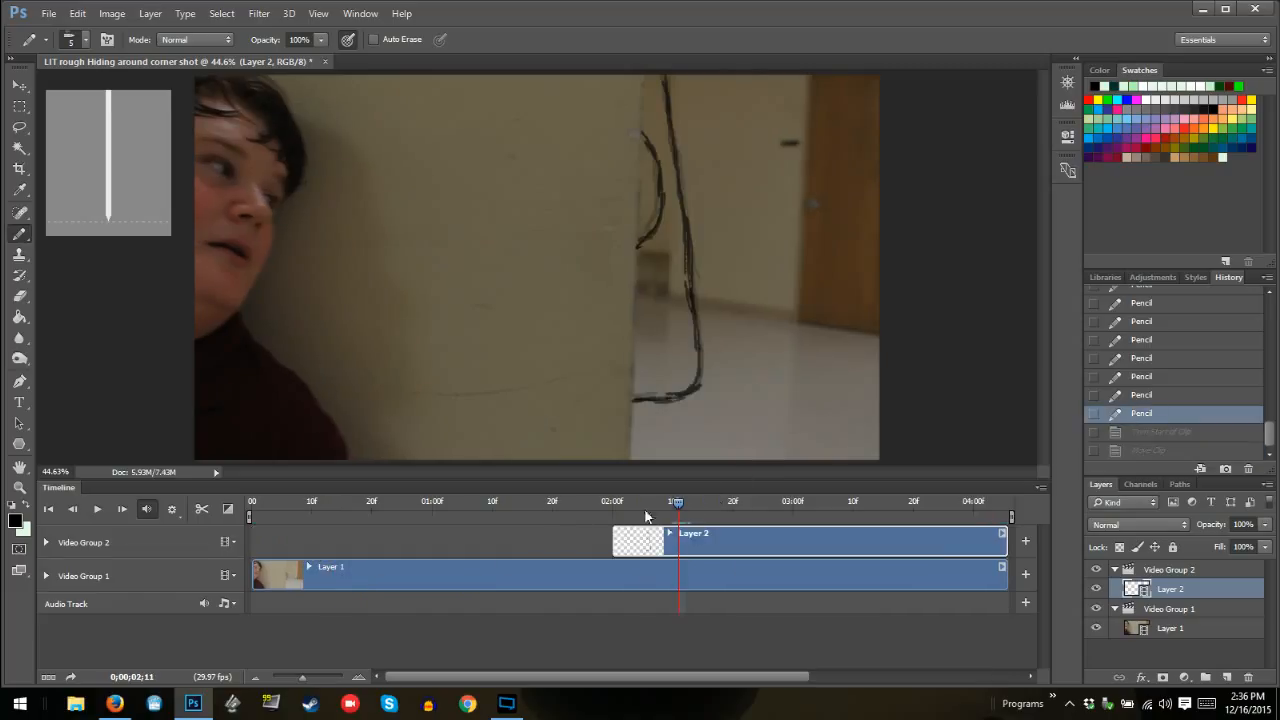
click(612, 501)
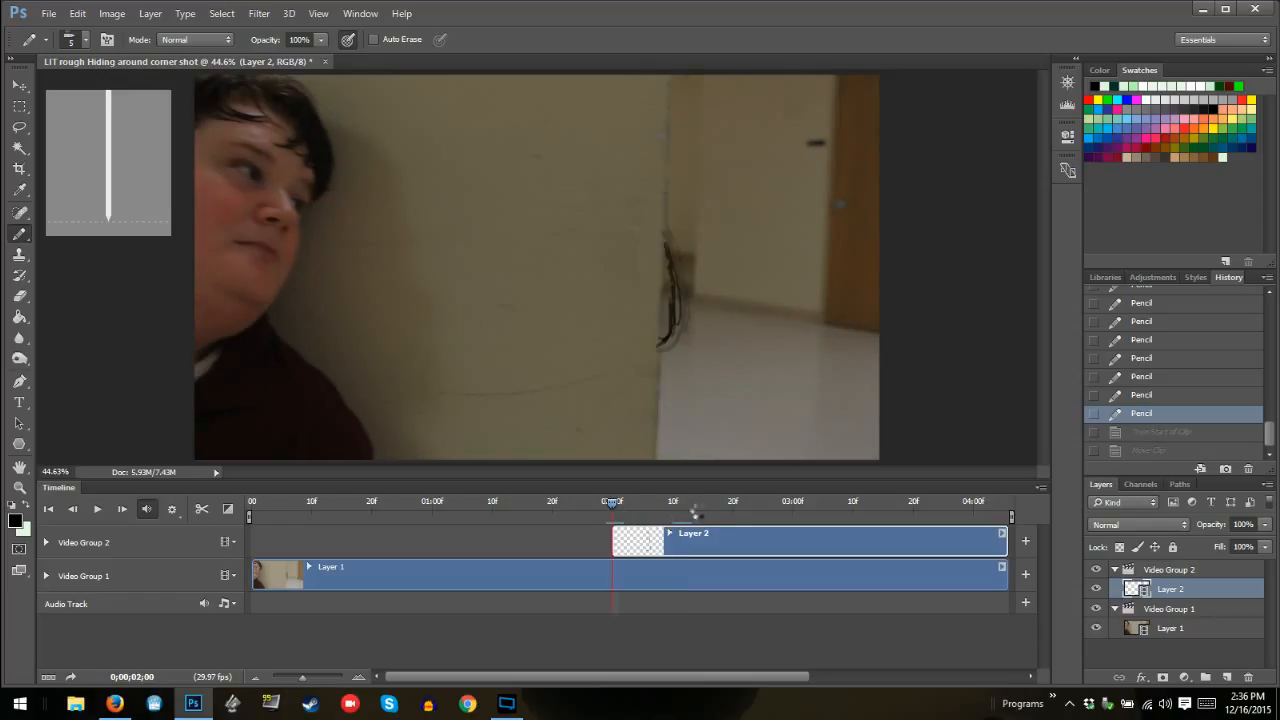
key(Right)
key(Right)
key(Right)
key(Right)
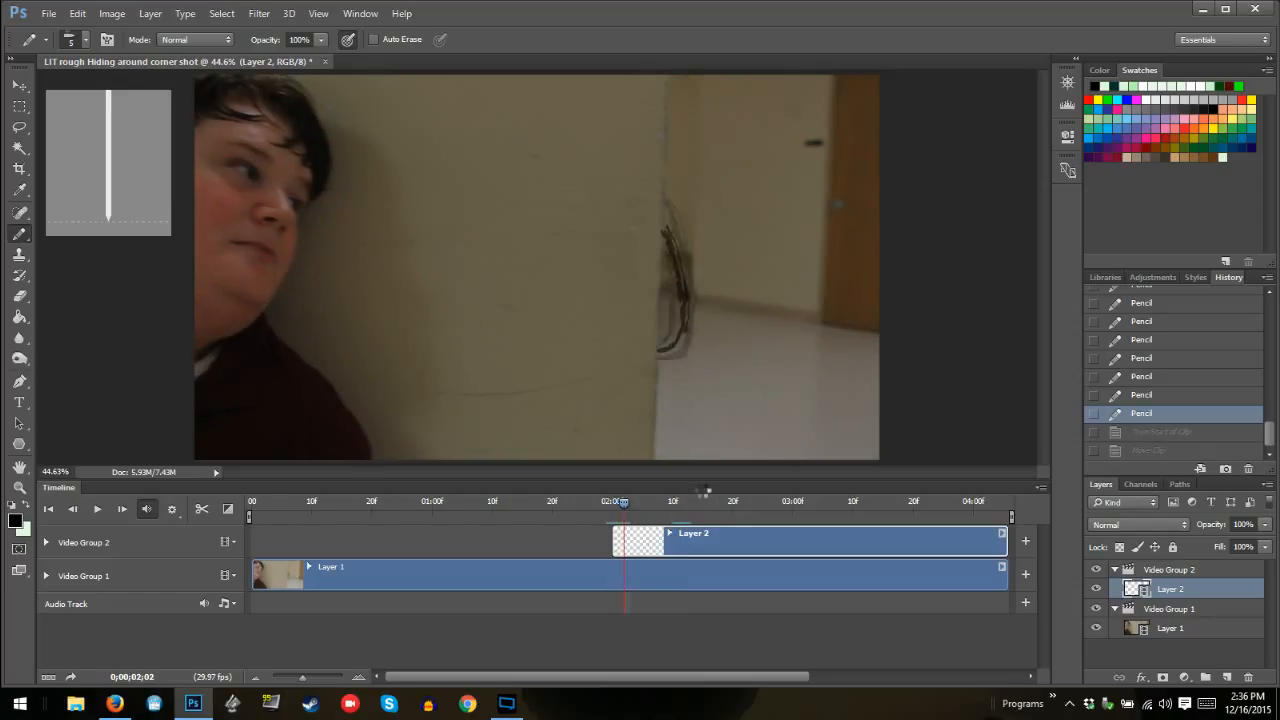
At frame 02:12, trace the monster's outer outline along the wall edge with the Pencil and add its curved inner shape with a smaller curve inside
key(Right)
key(Right)
key(Right)
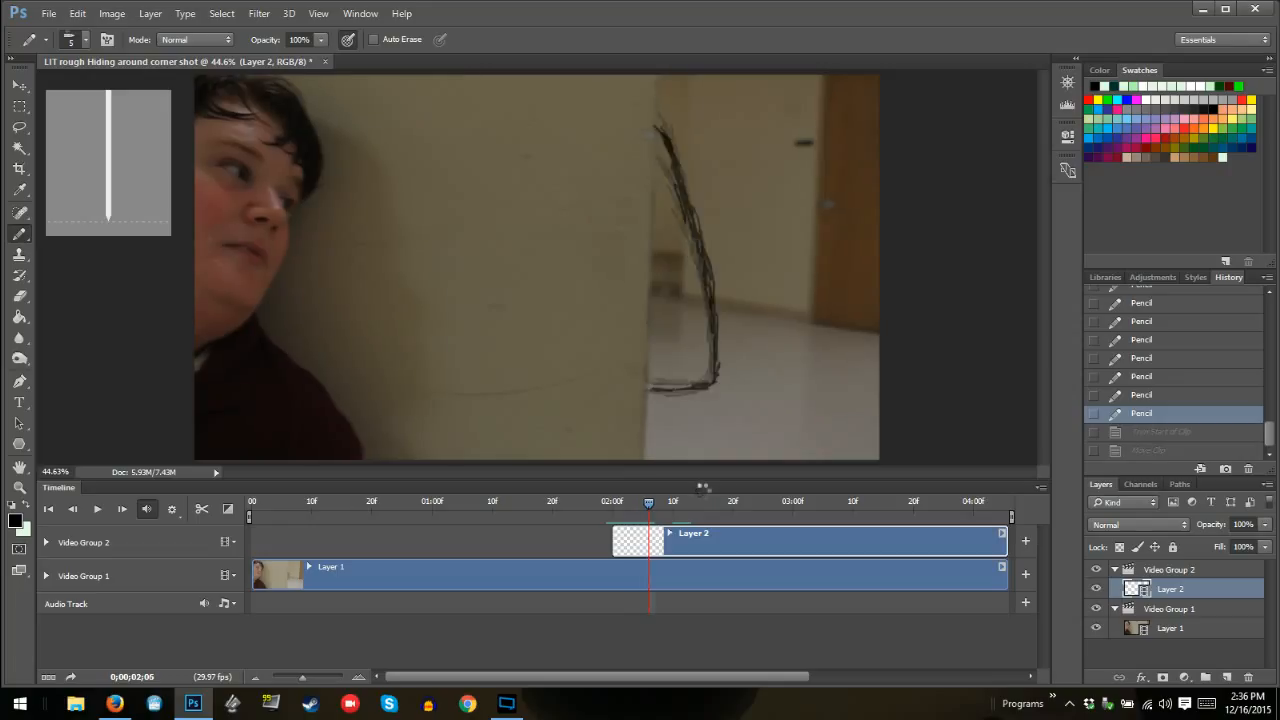
key(Right)
key(Right)
key(Right)
key(Right)
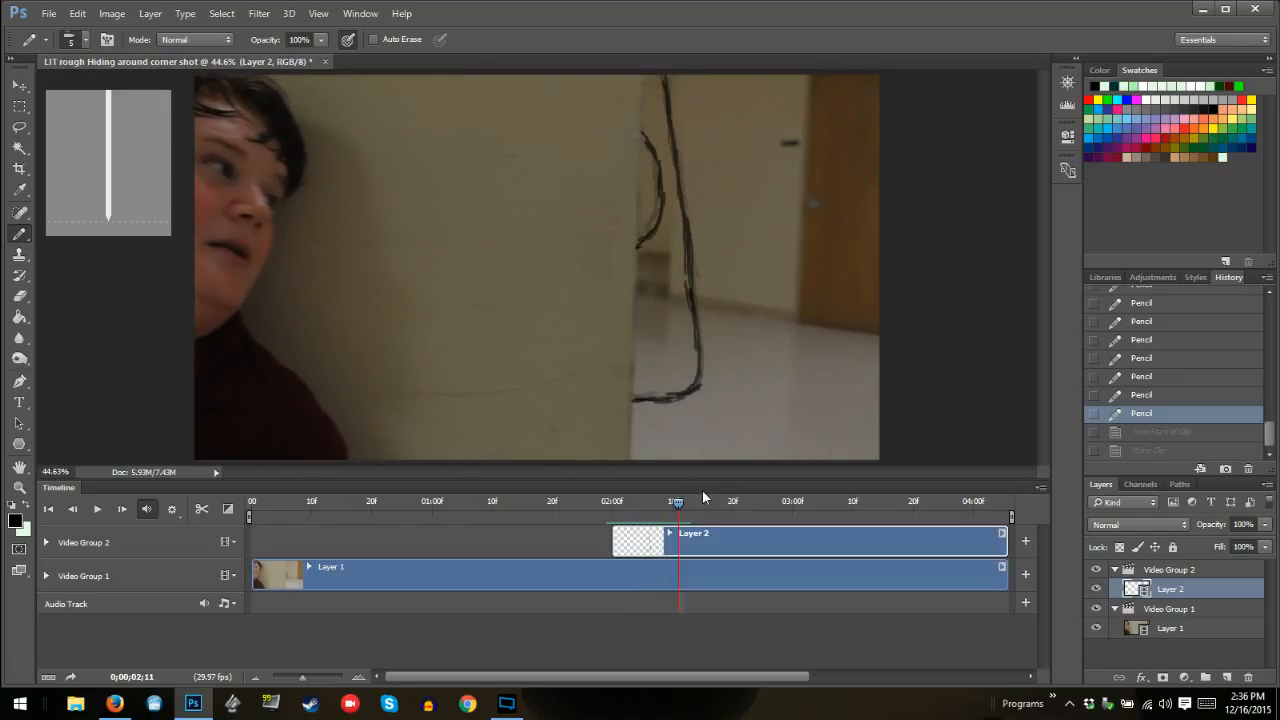
key(Right)
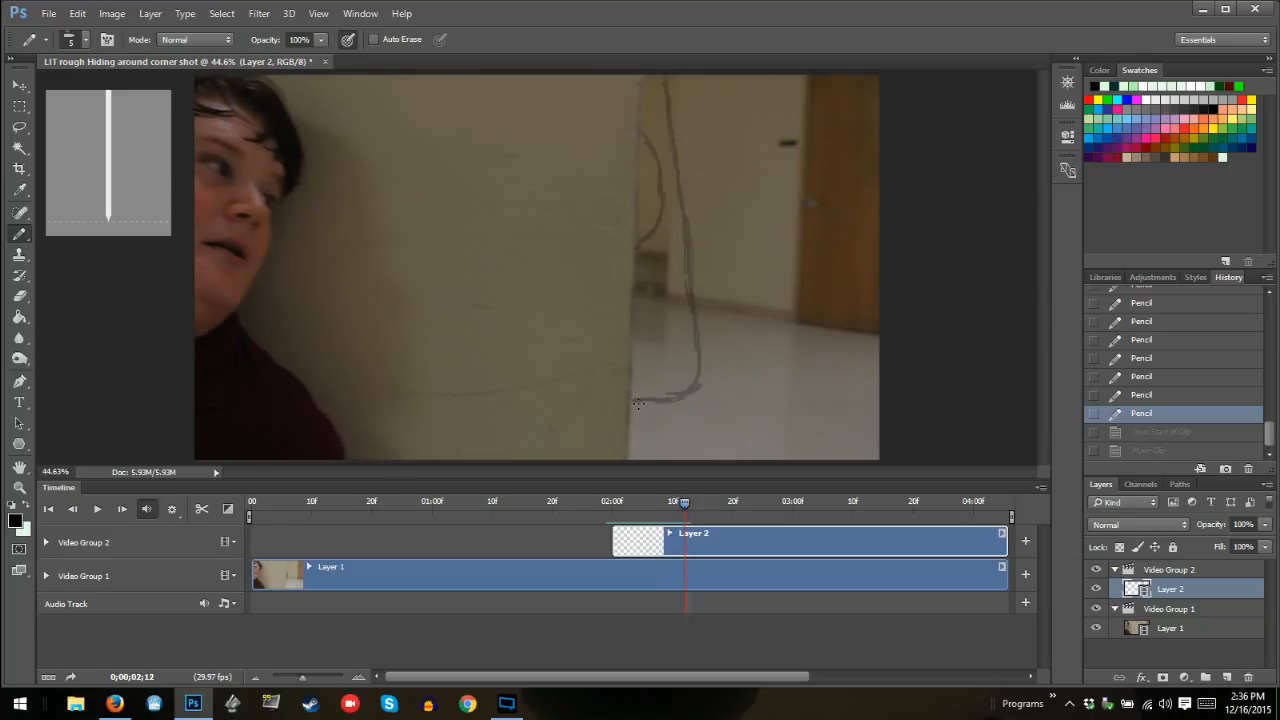
mouse_move(635, 401)
mouse_down()
mouse_move(692, 387)
mouse_move(698, 356)
mouse_move(678, 170)
mouse_move(693, 388)
mouse_up()
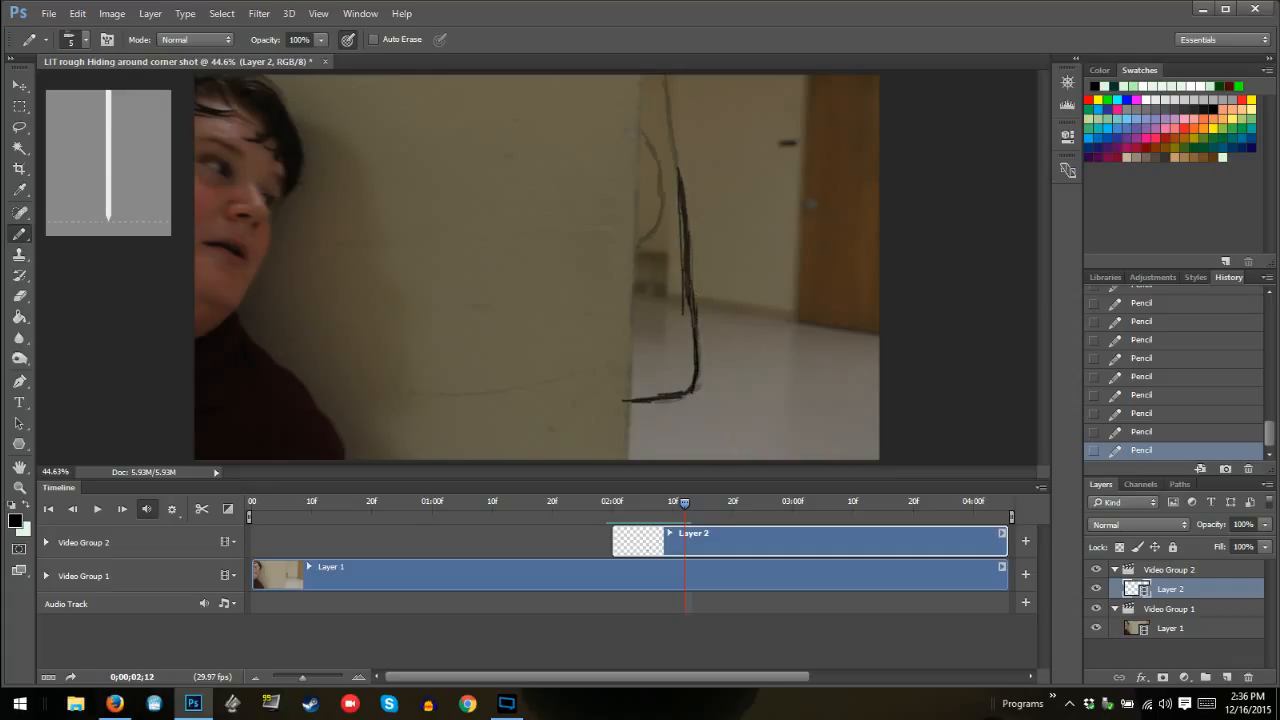
mouse_move(694, 302)
mouse_down()
mouse_move(664, 74)
mouse_move(692, 377)
mouse_up()
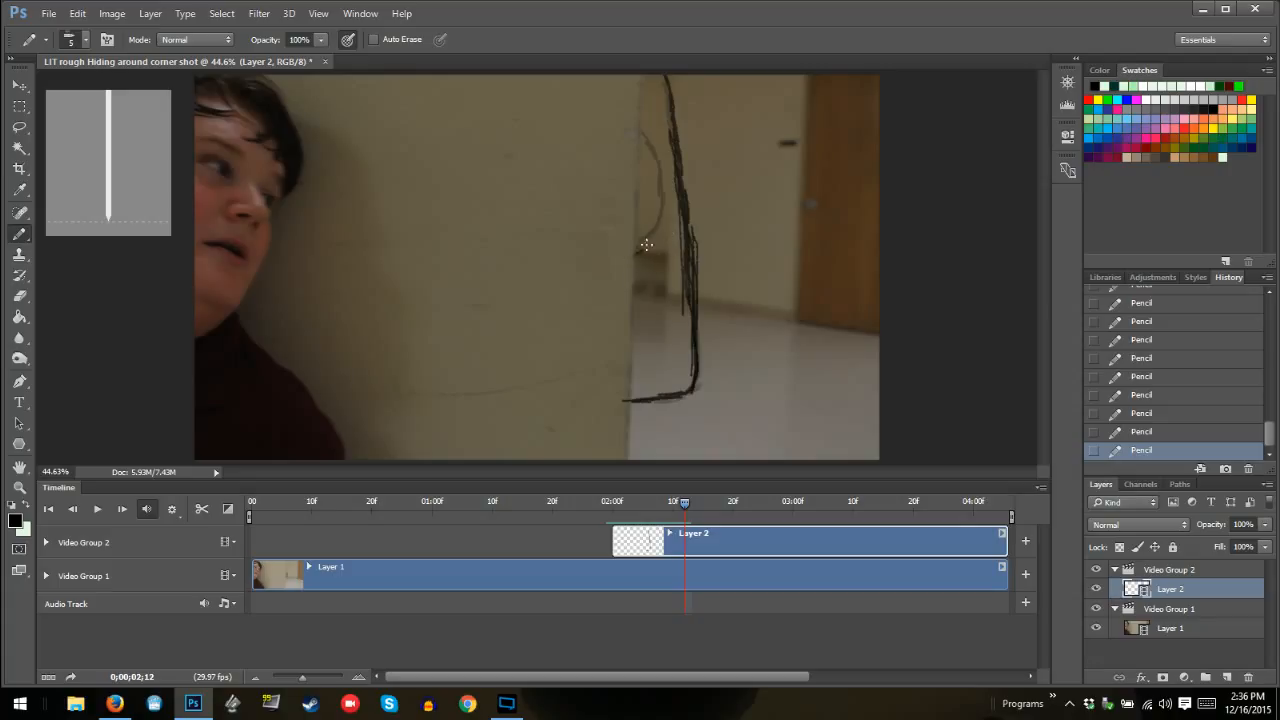
mouse_move(647, 245)
mouse_down()
mouse_move(666, 179)
mouse_move(637, 133)
mouse_up()
mouse_move(640, 191)
mouse_down()
mouse_move(636, 225)
mouse_move(645, 164)
mouse_move(671, 182)
mouse_move(696, 259)
mouse_up()
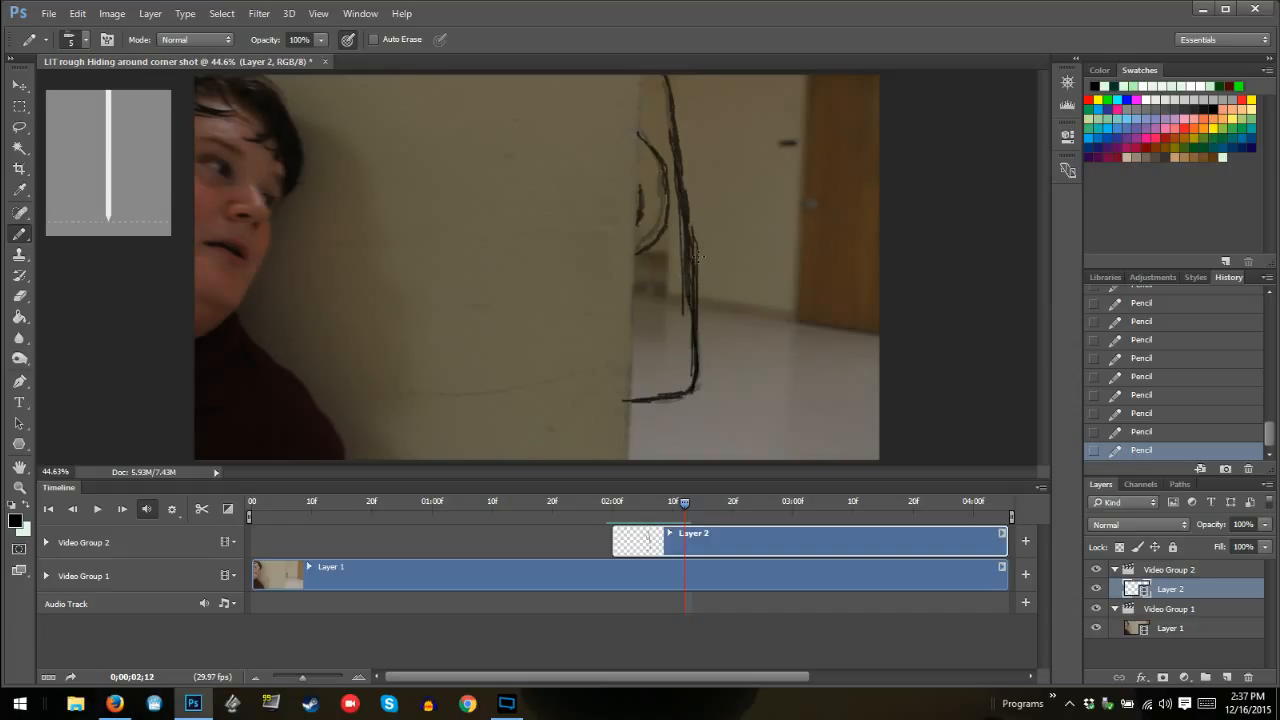
At frame 02:13, redraw the monster's outer outline and both inner curves with the Pencil, following the onion-skinned previous frame
key(Right)
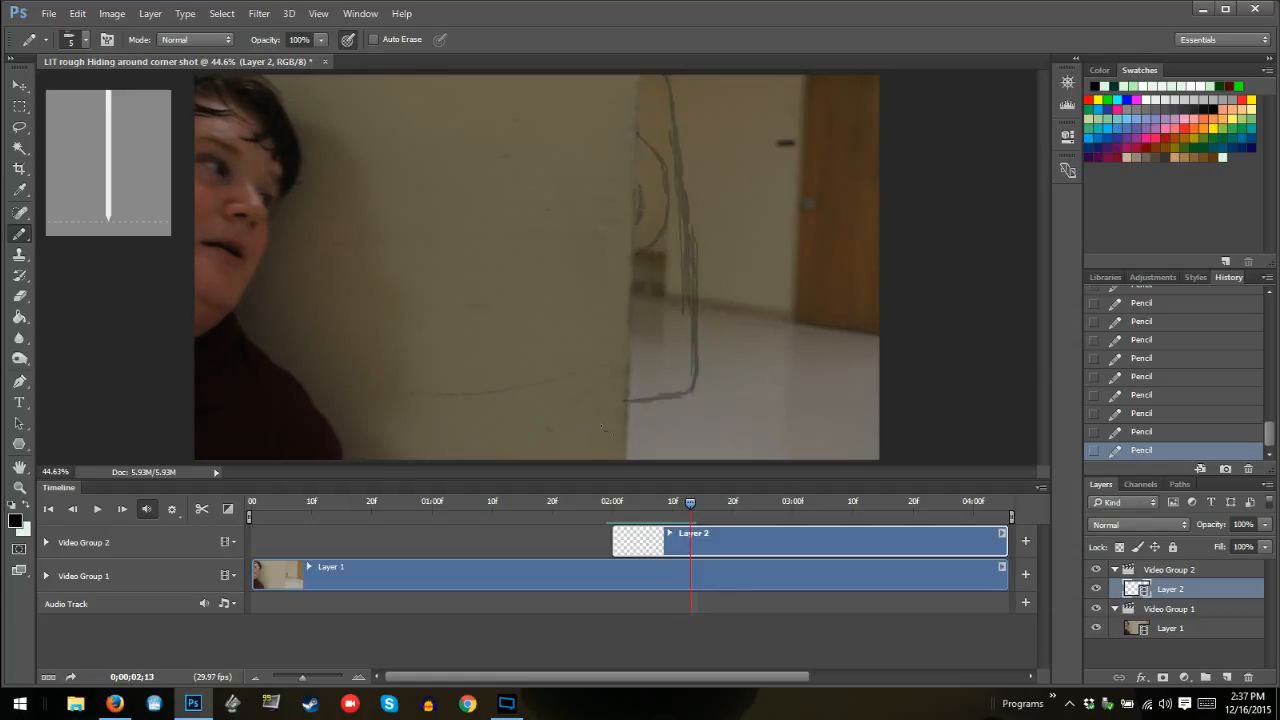
mouse_move(631, 398)
mouse_down()
mouse_move(674, 396)
mouse_move(693, 377)
mouse_move(670, 73)
mouse_up()
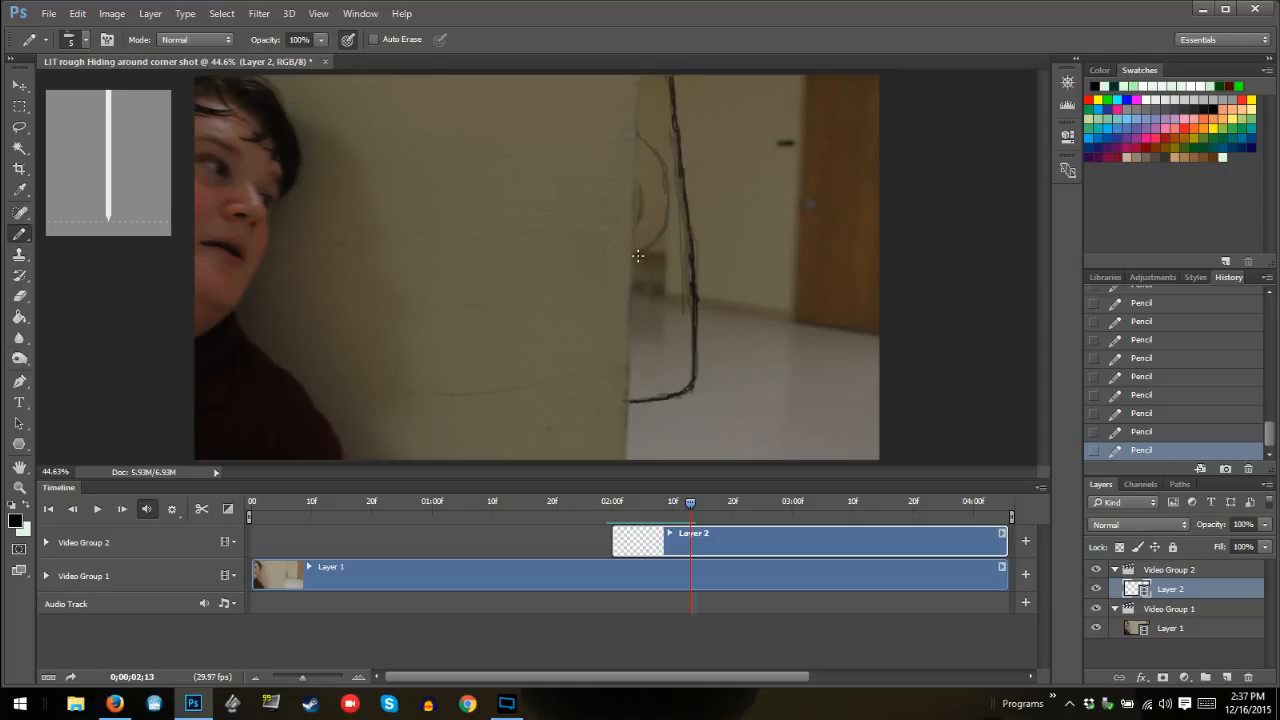
mouse_move(635, 261)
mouse_down()
mouse_move(670, 222)
mouse_move(660, 156)
mouse_move(640, 132)
mouse_move(664, 158)
mouse_move(644, 135)
mouse_up()
drag(640, 225, 640, 178)
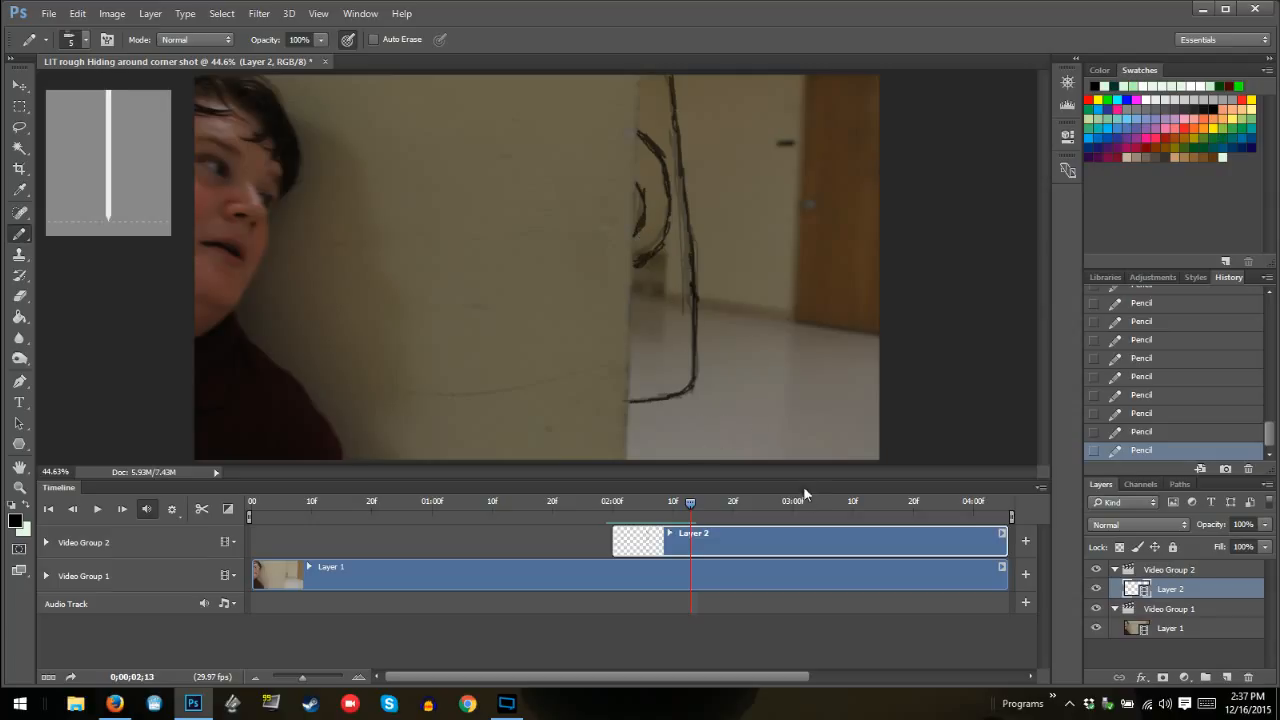
At frame 02:14, draw the monster's outer outline and its two inner curves, extending the larger curve slightly lower at the wall edge
key(Right)
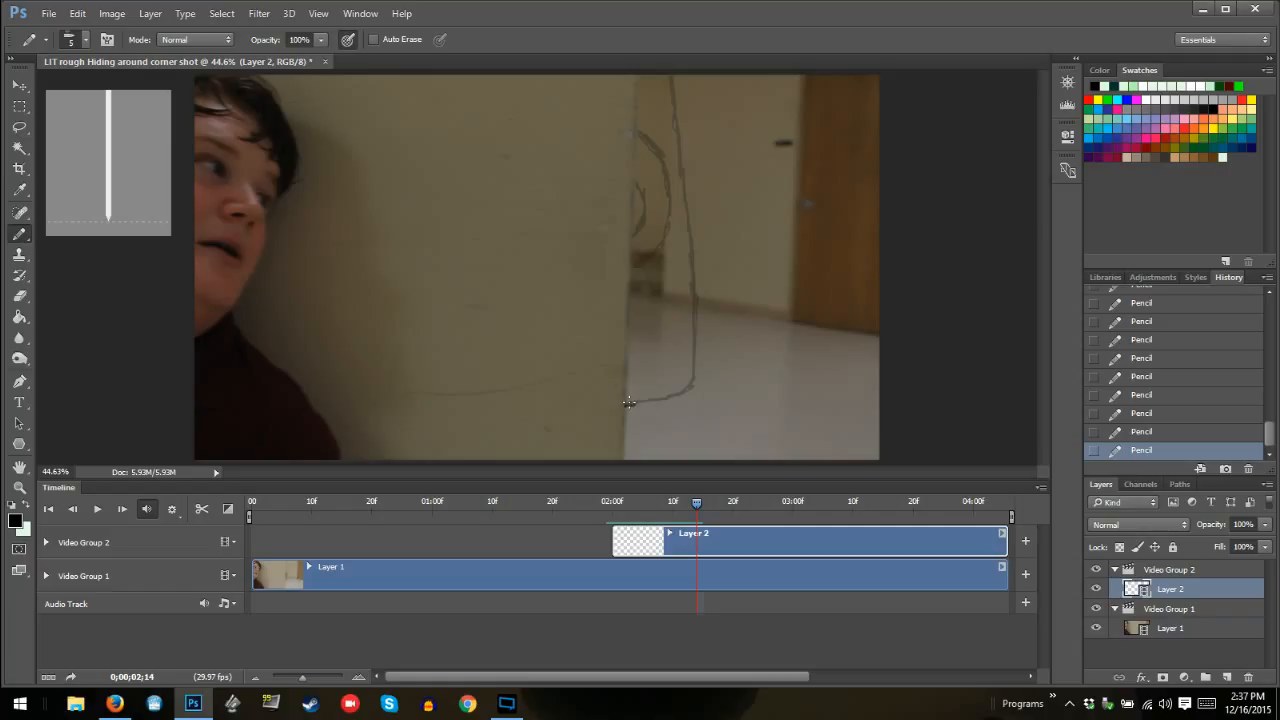
mouse_move(628, 402)
mouse_down()
mouse_move(688, 390)
mouse_move(689, 248)
mouse_move(688, 266)
mouse_up()
drag(686, 218, 671, 78)
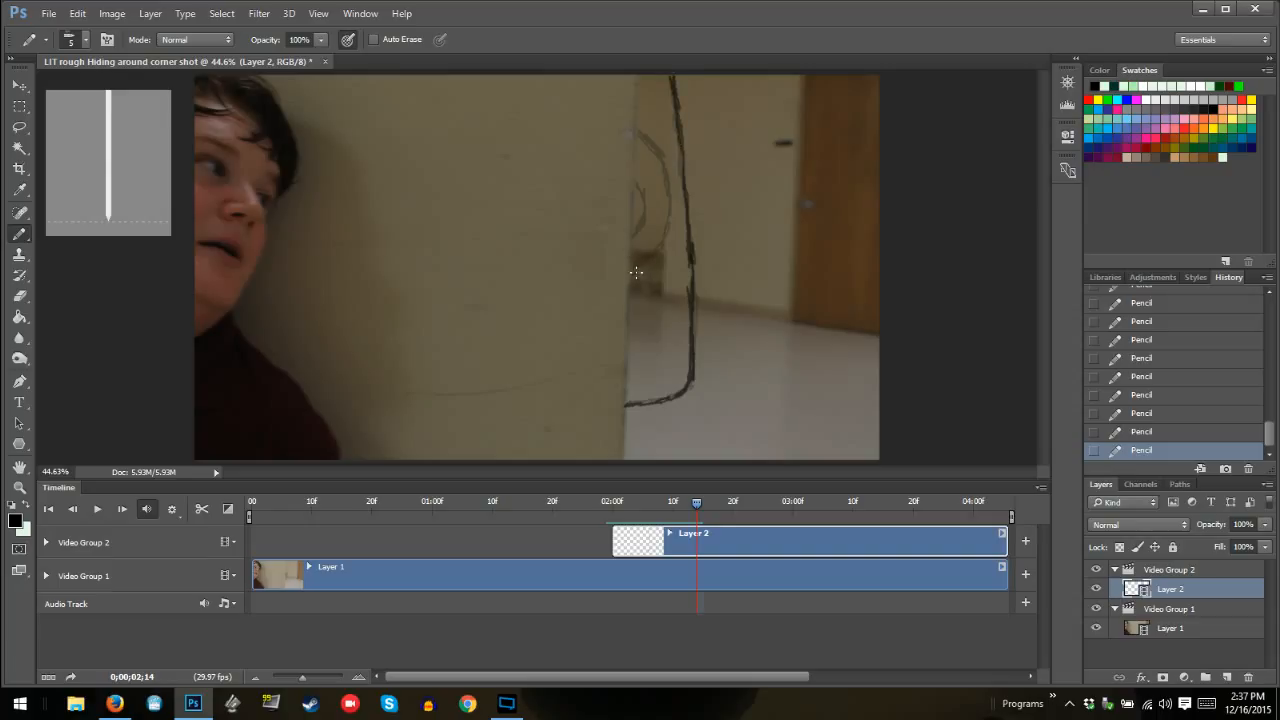
mouse_move(633, 277)
mouse_down()
mouse_move(668, 191)
mouse_move(667, 238)
mouse_move(674, 212)
mouse_move(669, 229)
mouse_move(651, 150)
mouse_move(643, 134)
mouse_up()
mouse_move(649, 206)
mouse_down()
mouse_move(631, 244)
mouse_move(646, 216)
mouse_move(636, 181)
mouse_move(629, 243)
mouse_move(652, 263)
mouse_move(661, 245)
mouse_up()
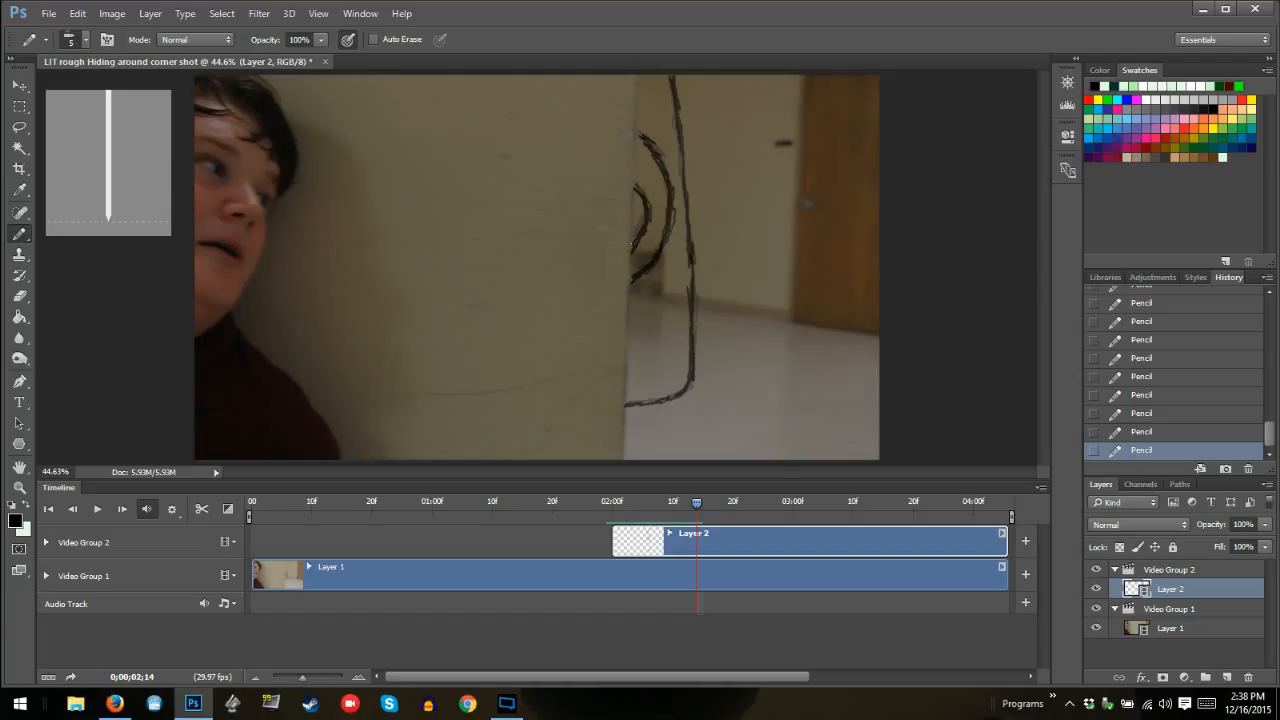
drag(633, 244, 631, 282)
At frame 02:15, draw the monster's outer outline and two nested inner curves, both reaching further down the wall edge
key(Right)
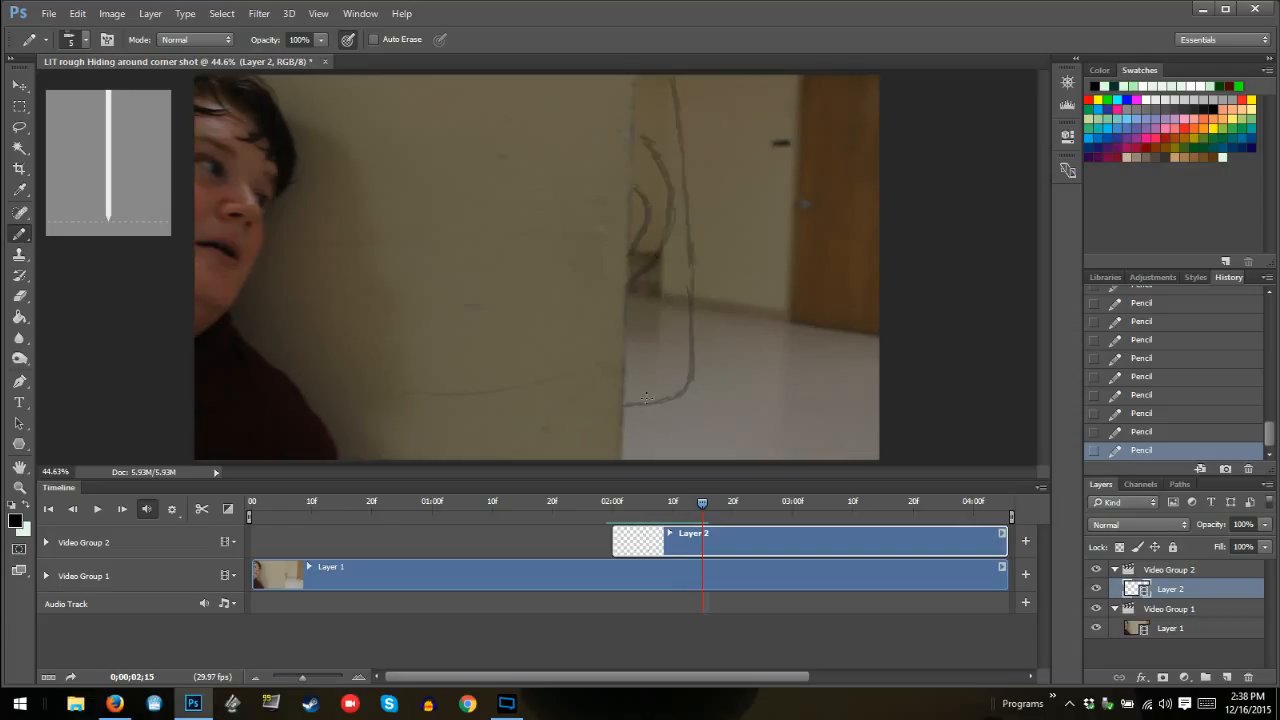
mouse_move(624, 403)
mouse_down()
mouse_move(683, 396)
mouse_move(688, 366)
mouse_move(687, 386)
mouse_move(684, 125)
mouse_up()
drag(684, 138, 672, 68)
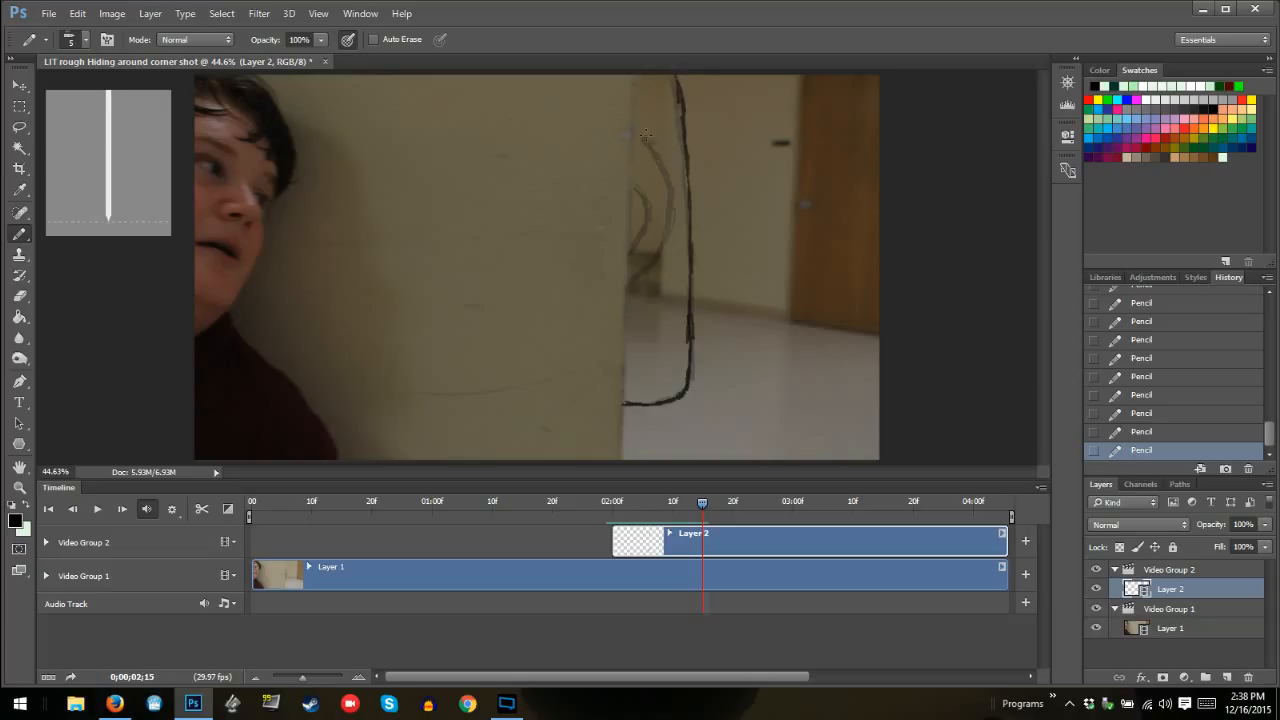
mouse_move(636, 130)
mouse_down()
mouse_move(670, 204)
mouse_move(651, 278)
mouse_move(672, 189)
mouse_move(645, 284)
mouse_up()
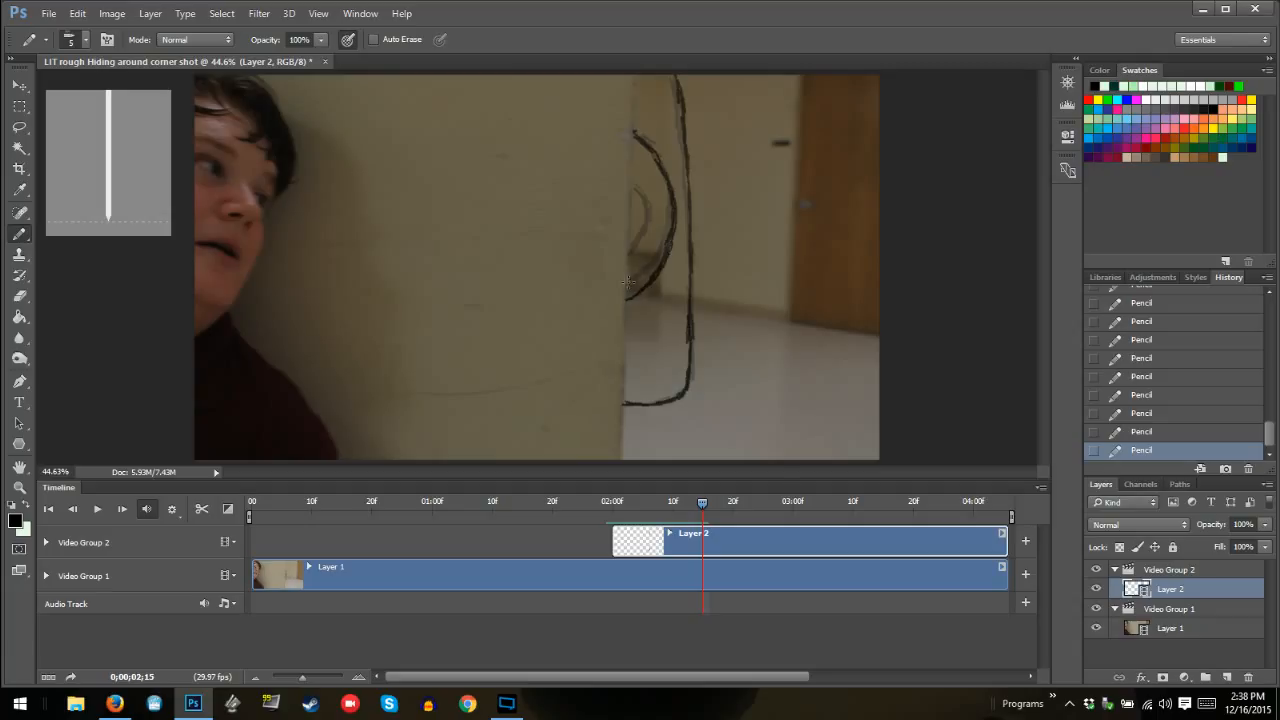
mouse_move(628, 280)
mouse_down()
mouse_move(649, 230)
mouse_move(638, 193)
mouse_move(653, 240)
mouse_move(628, 278)
mouse_move(648, 236)
mouse_move(646, 290)
mouse_up()
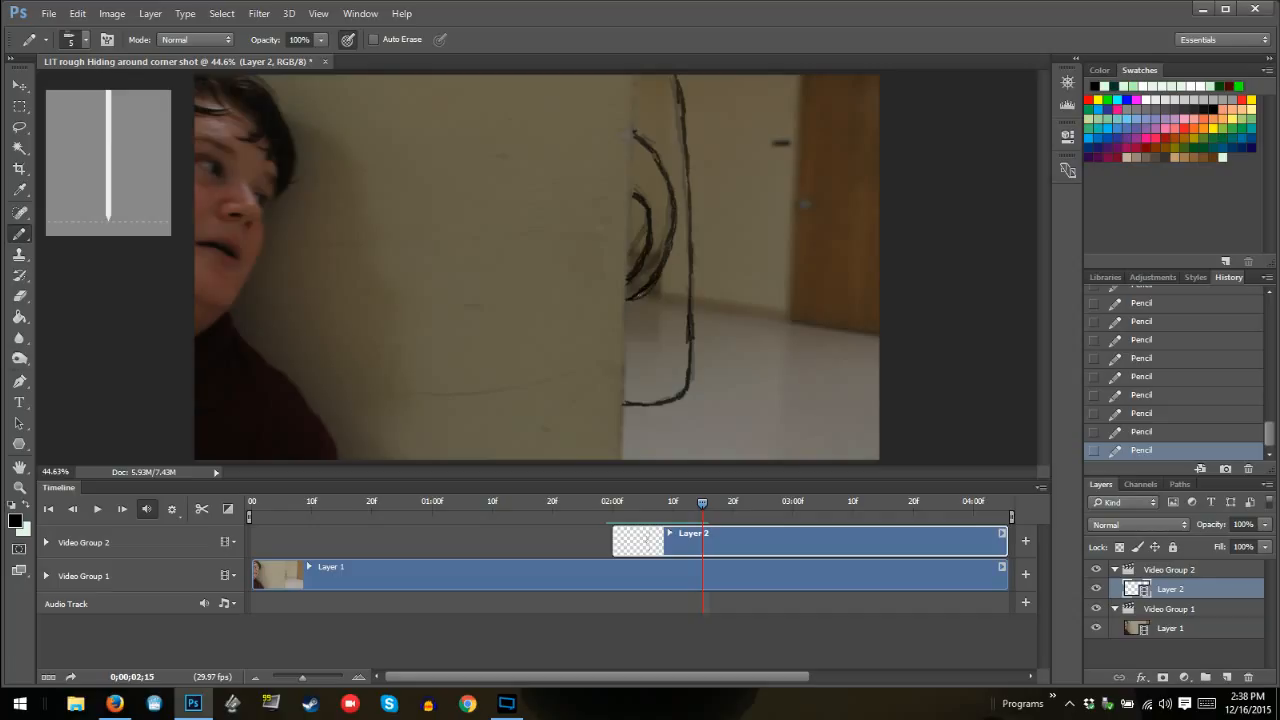
drag(651, 238, 627, 280)
At frame 02:16, draw the bottom edge and lower corner of the monster's outline with the Pencil
key(Right)
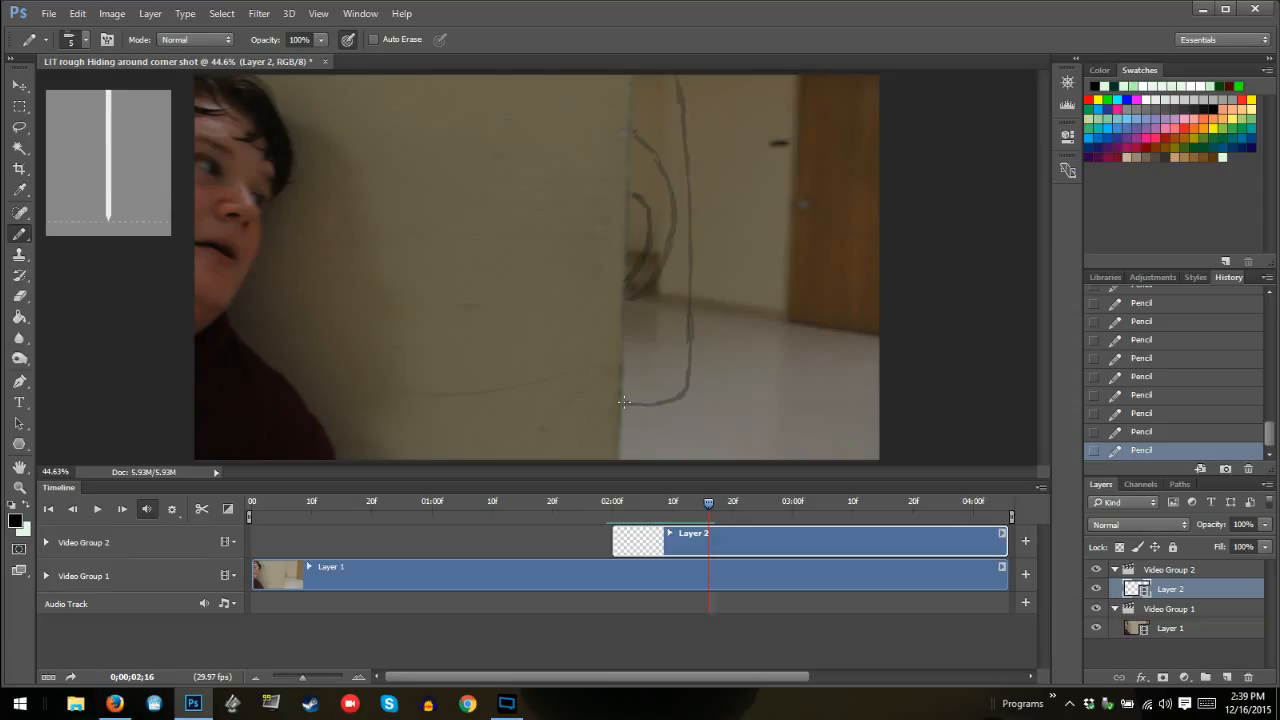
mouse_move(624, 401)
mouse_down()
mouse_move(672, 403)
mouse_move(688, 366)
mouse_up()
Step back through the drawn frames to 02:02 and forward again to check the monster's motion, returning to frame 02:16
key(Left)
key(Left)
key(Left)
key(Left)
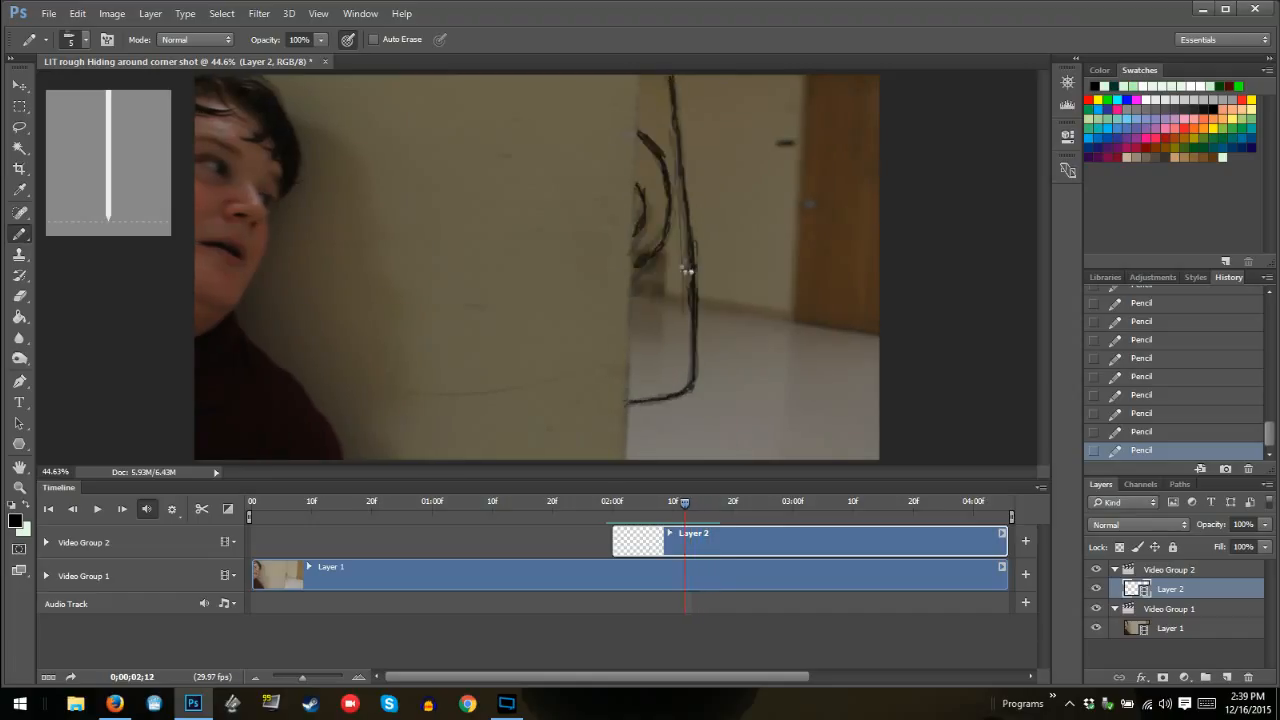
key(Left)
key(Left)
key(Left)
key(Left)
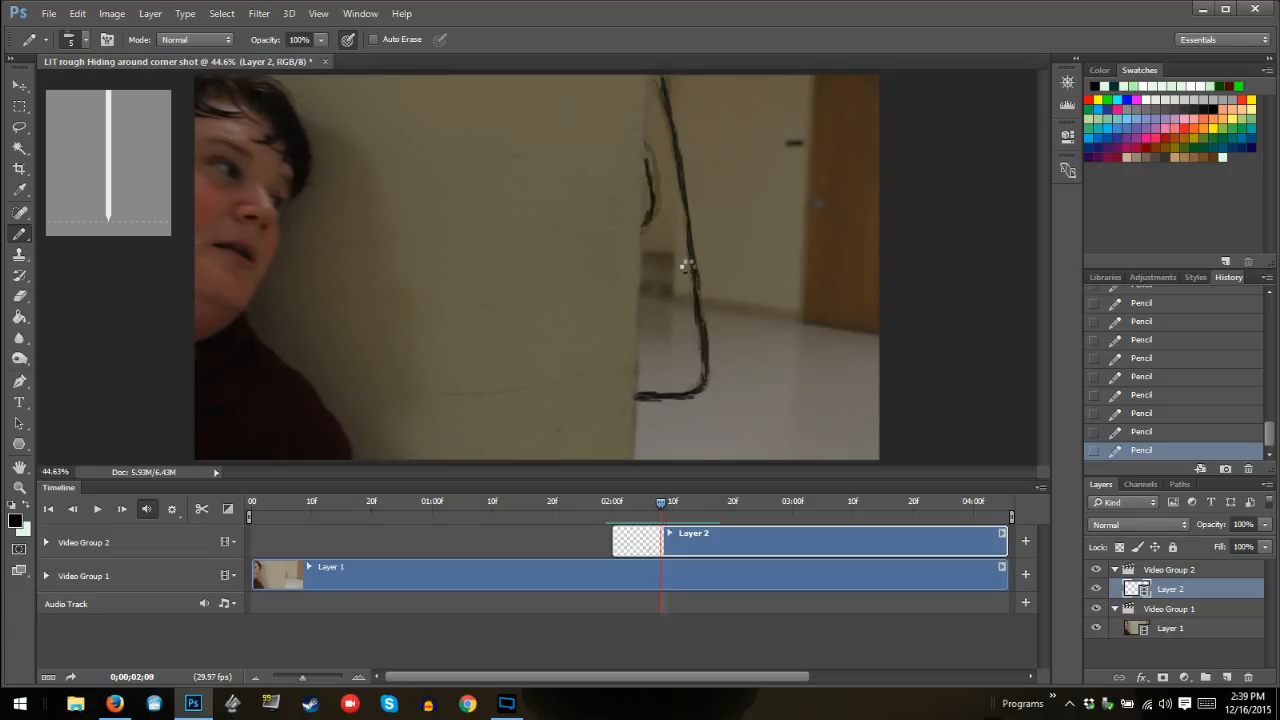
key(Left)
key(Left)
key(Left)
key(Left)
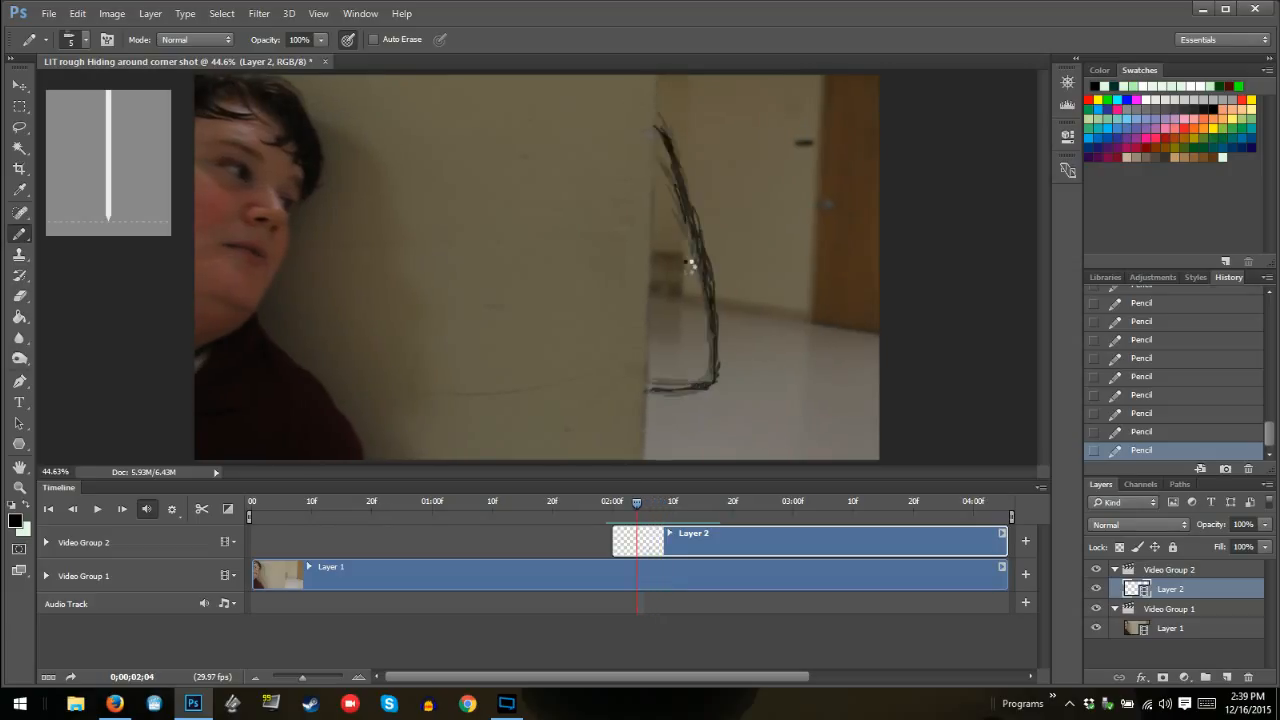
key(Left)
key(Left)
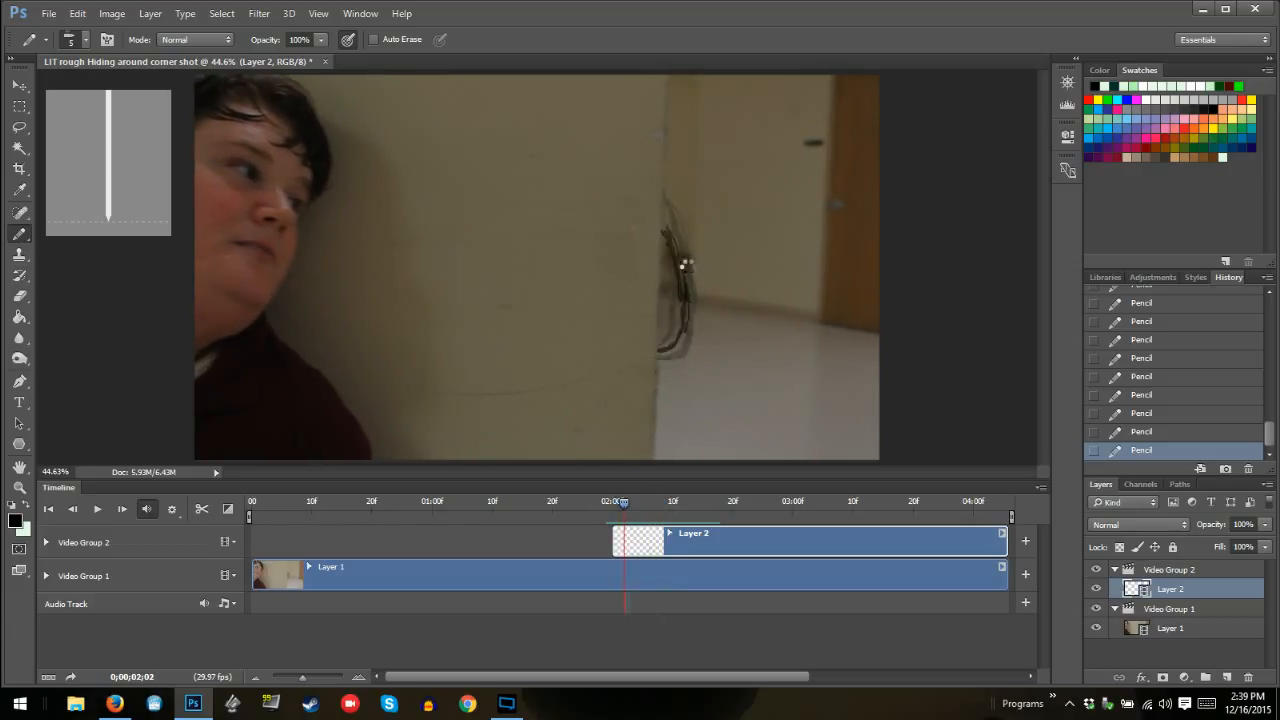
key(Right)
key(Right)
key(Right)
key(Right)
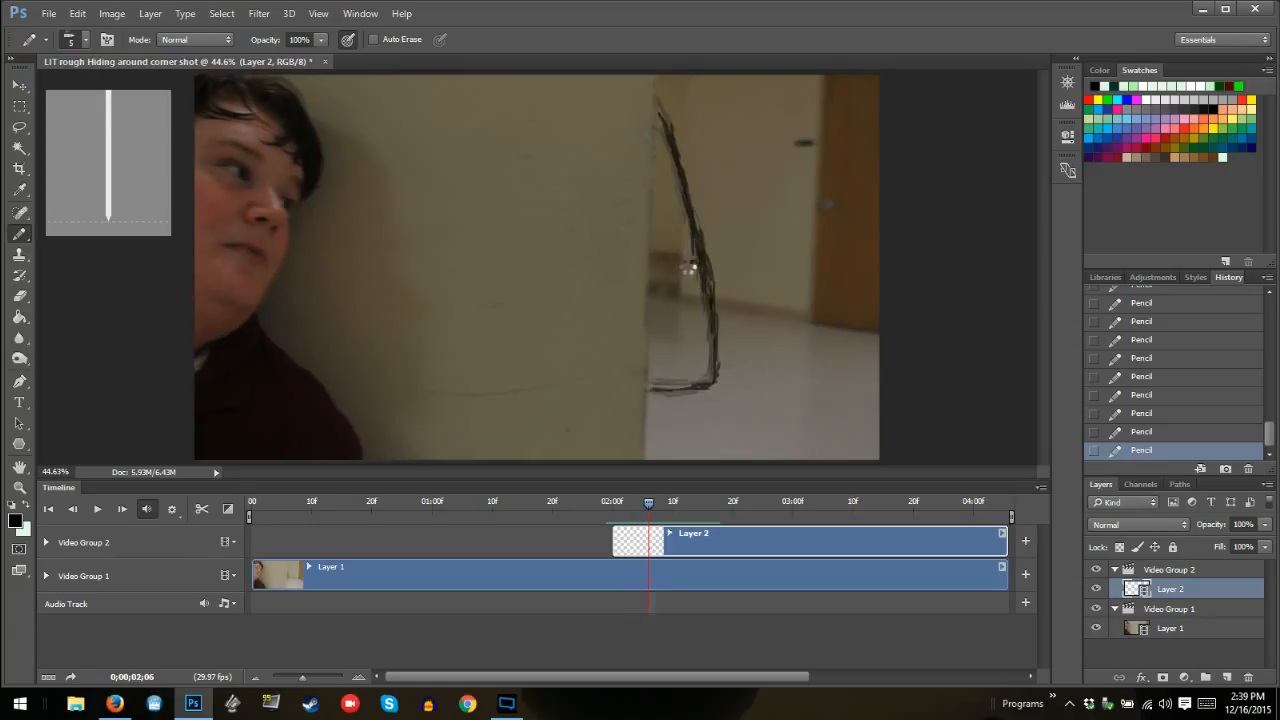
key(Right)
key(Right)
key(Right)
key(Right)
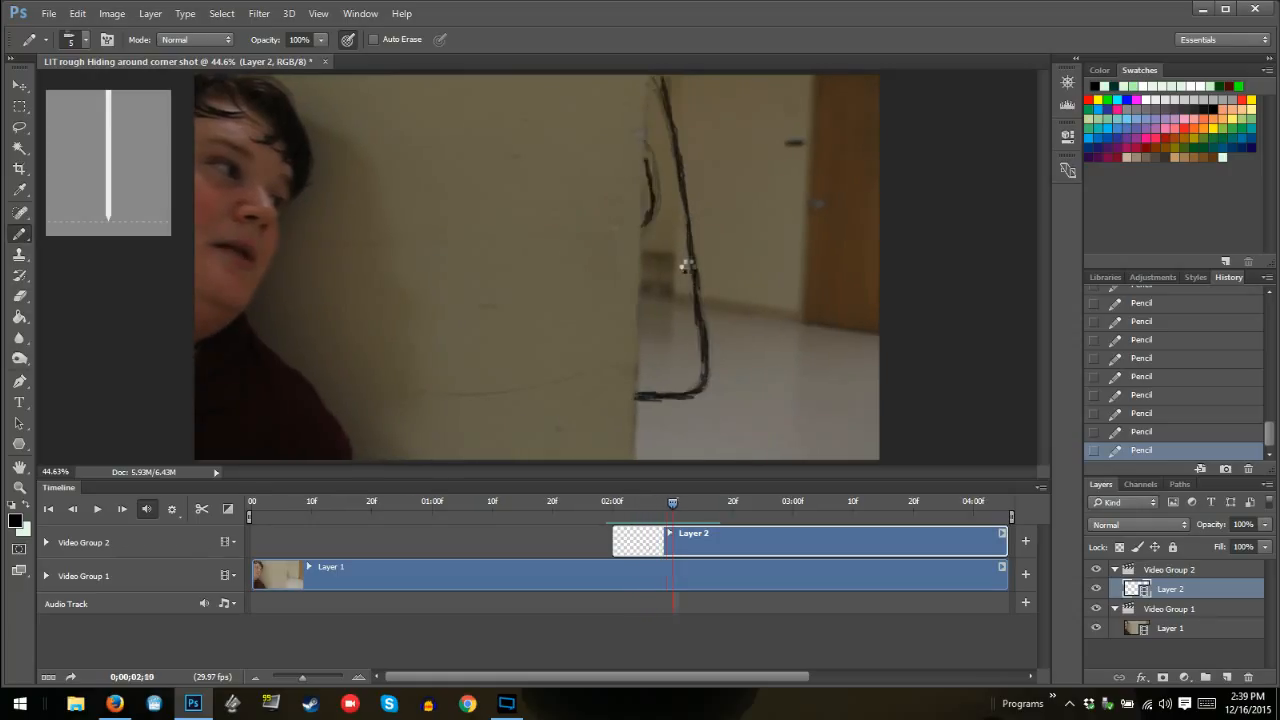
key(Right)
key(Right)
key(Right)
key(Right)
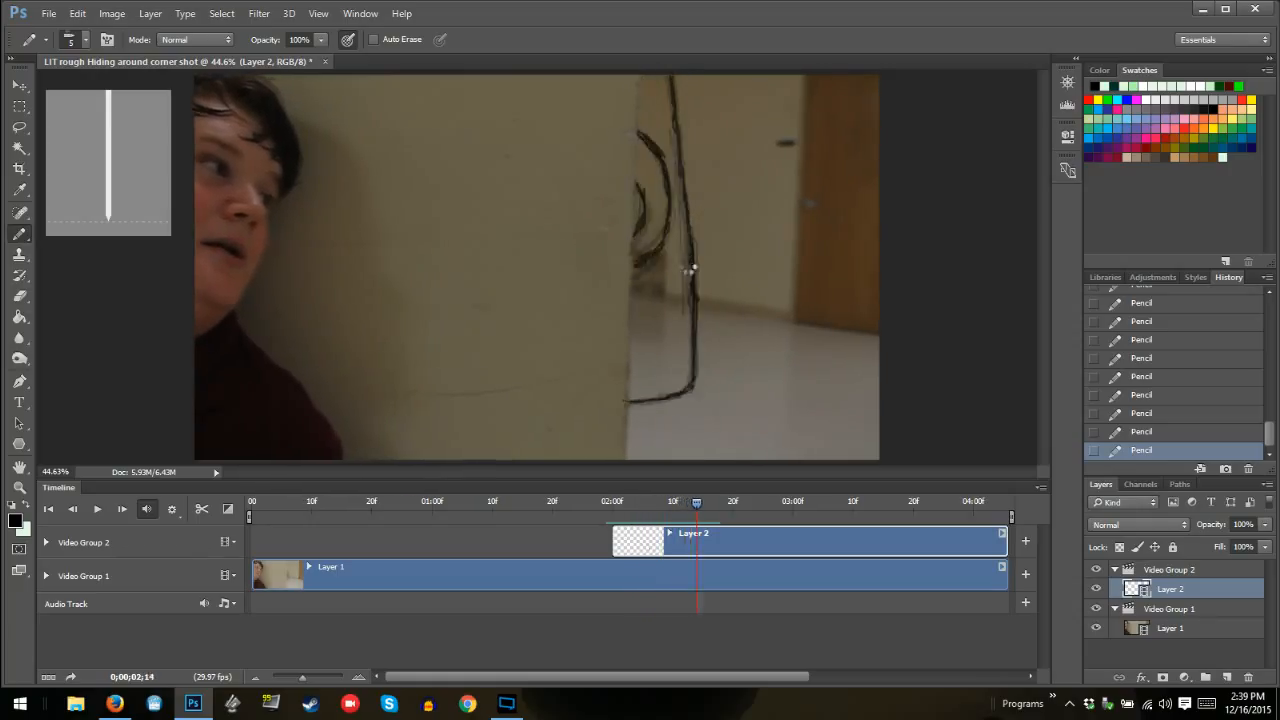
key(Right)
key(Right)
key(Right)
key(Right)
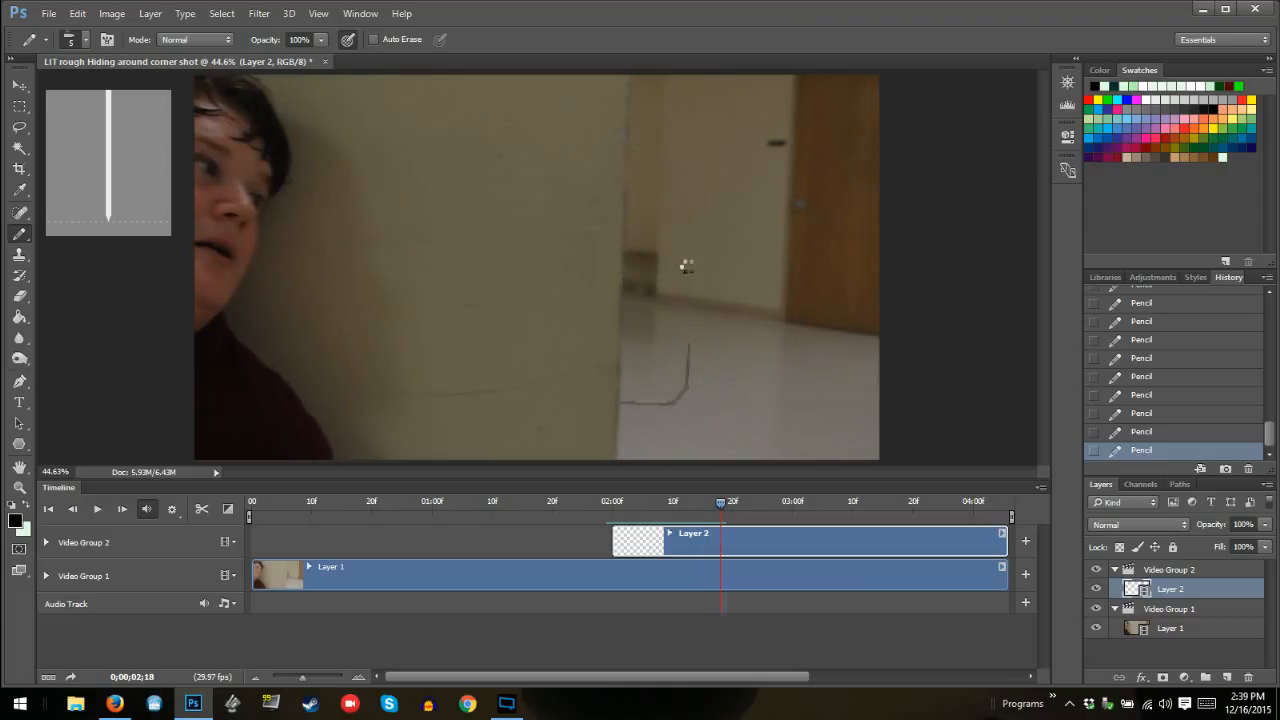
key(Left)
key(Left)
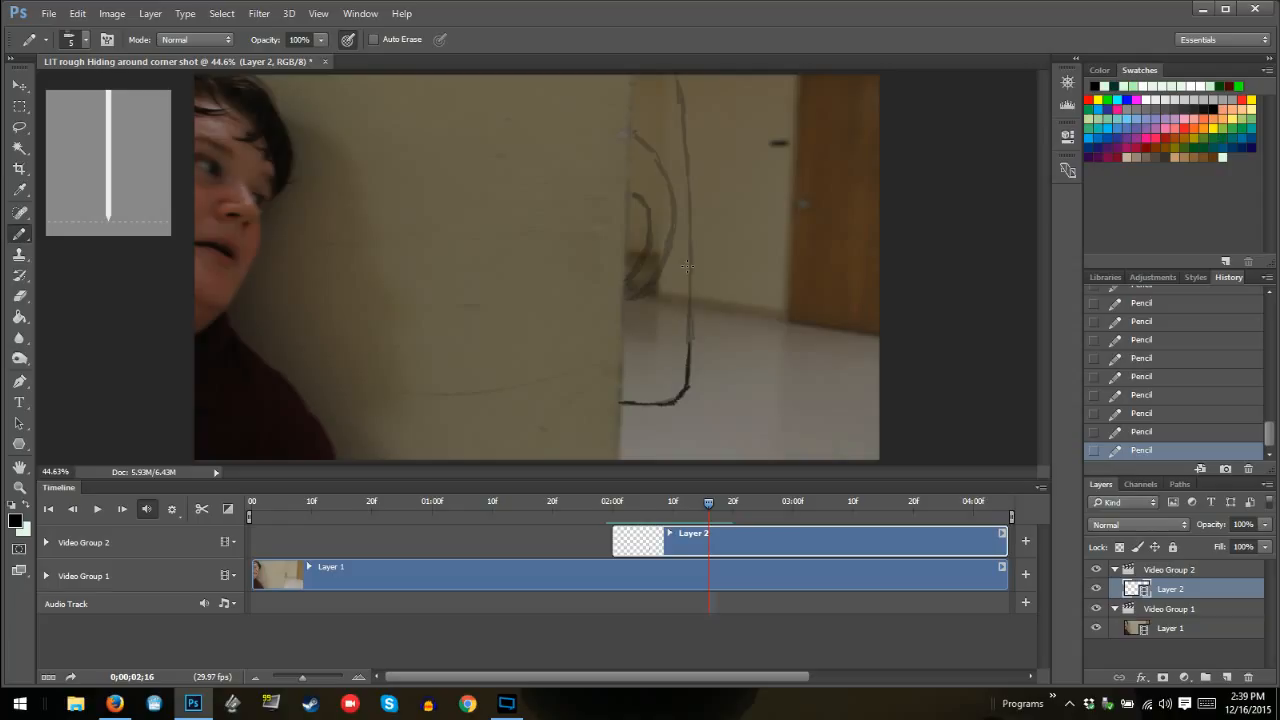
key(Right)
key(Left)
Complete the monster's outline up to the frame's upper edge at 02:16 and draw its larger and smaller inner curves
mouse_move(690, 345)
mouse_down()
mouse_move(684, 90)
mouse_move(685, 121)
mouse_move(674, 76)
mouse_up()
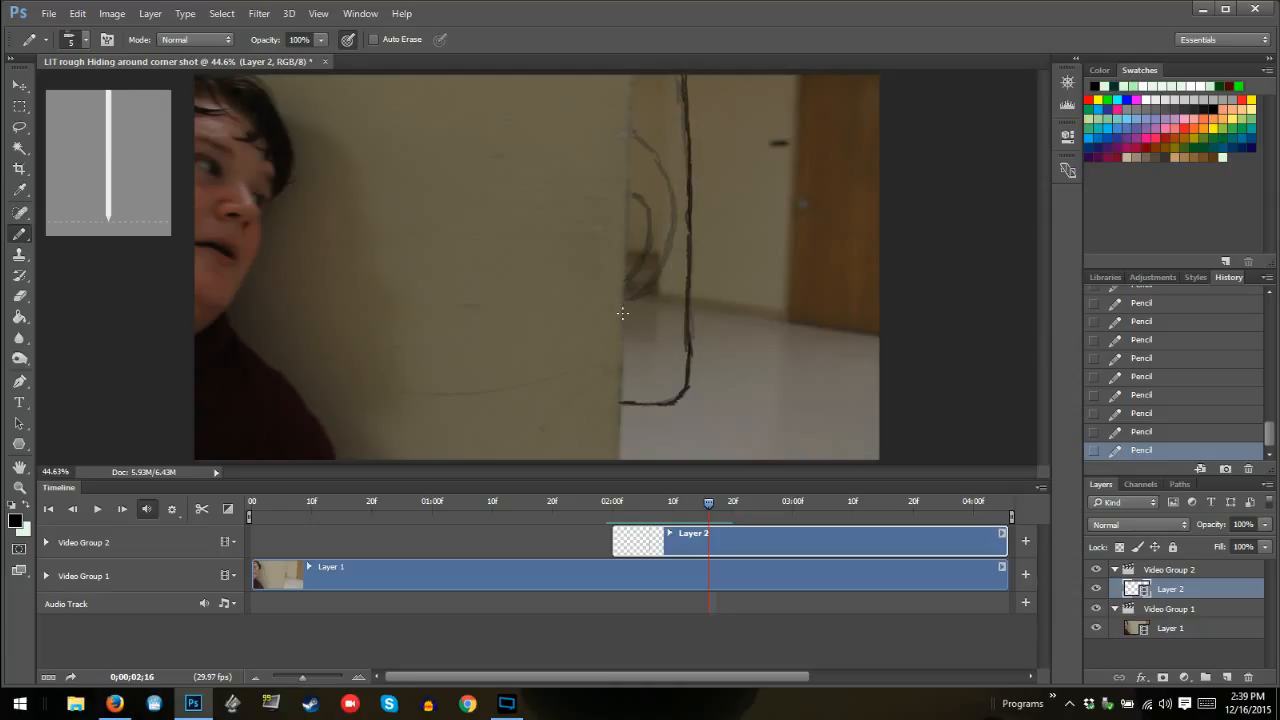
mouse_move(634, 305)
mouse_down()
mouse_move(660, 290)
mouse_move(666, 264)
mouse_move(628, 314)
mouse_move(664, 282)
mouse_move(678, 224)
mouse_move(642, 146)
mouse_move(661, 167)
mouse_move(629, 129)
mouse_up()
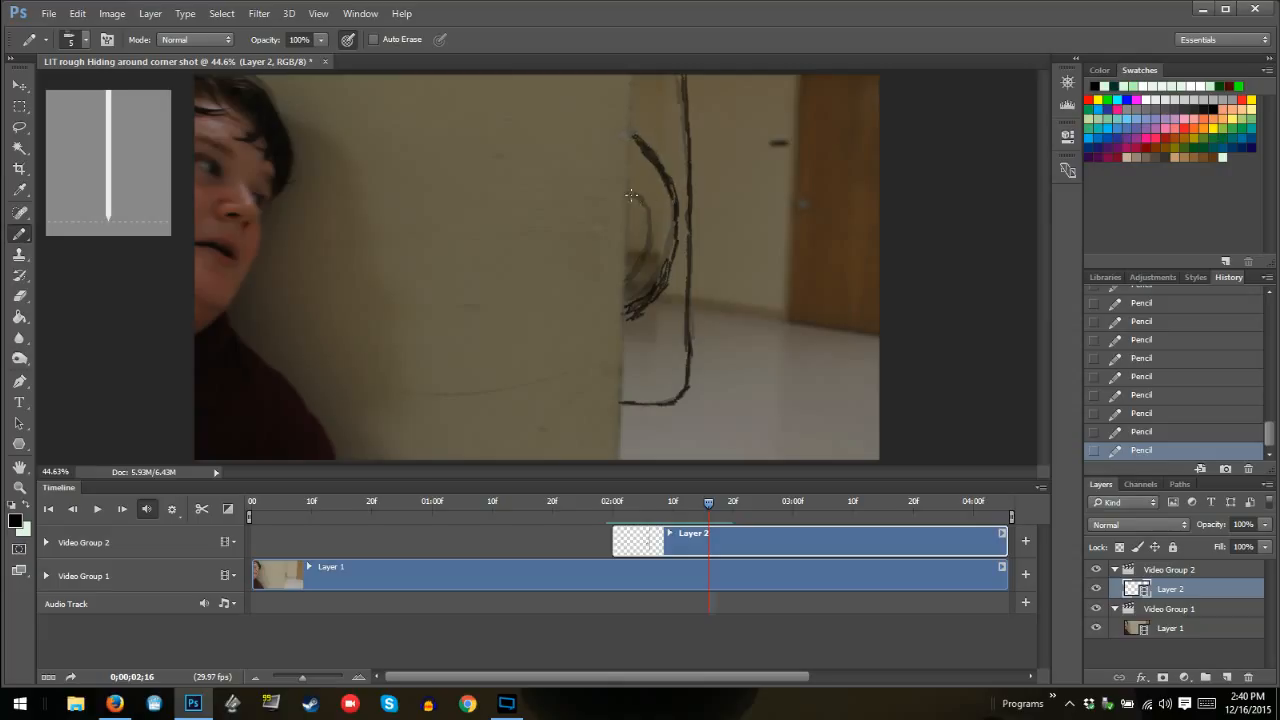
mouse_move(631, 194)
mouse_down()
mouse_move(645, 261)
mouse_move(626, 284)
mouse_move(650, 256)
mouse_move(626, 193)
mouse_up()
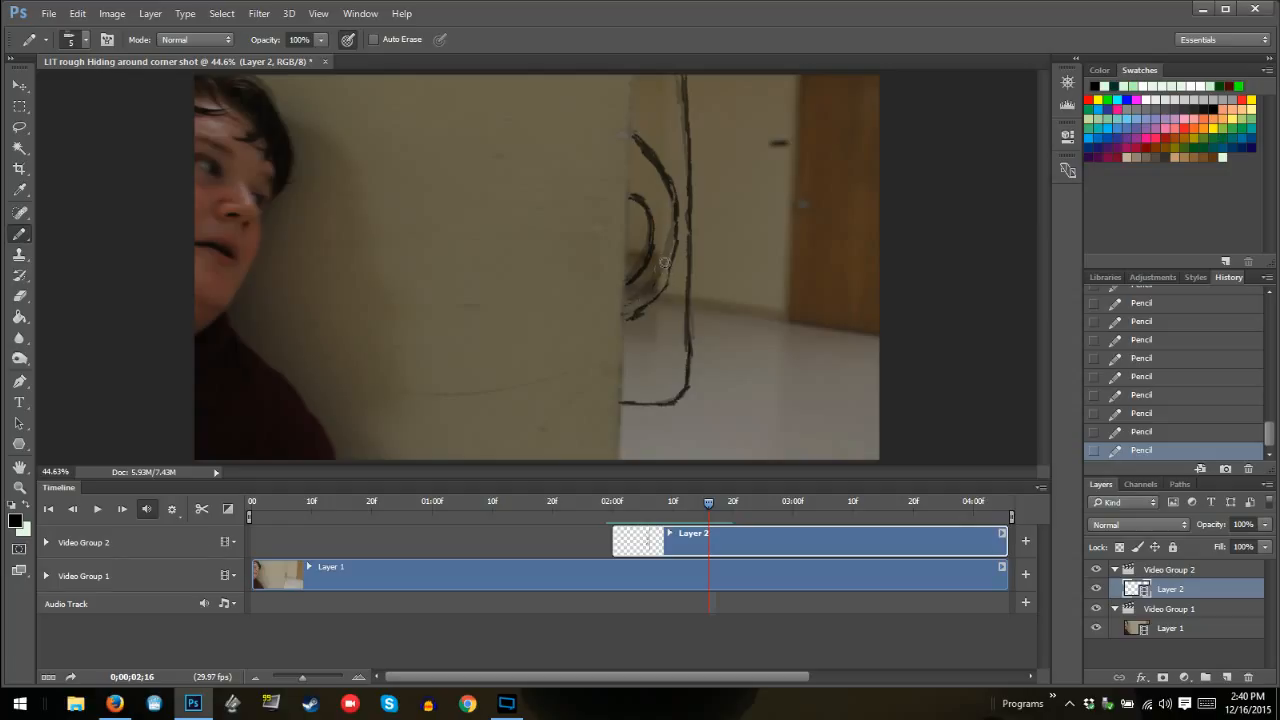
Erase the lower part of the larger inner curve at 02:16, redraw it ending higher at the wall edge, and touch up both curves
drag(629, 297, 638, 298)
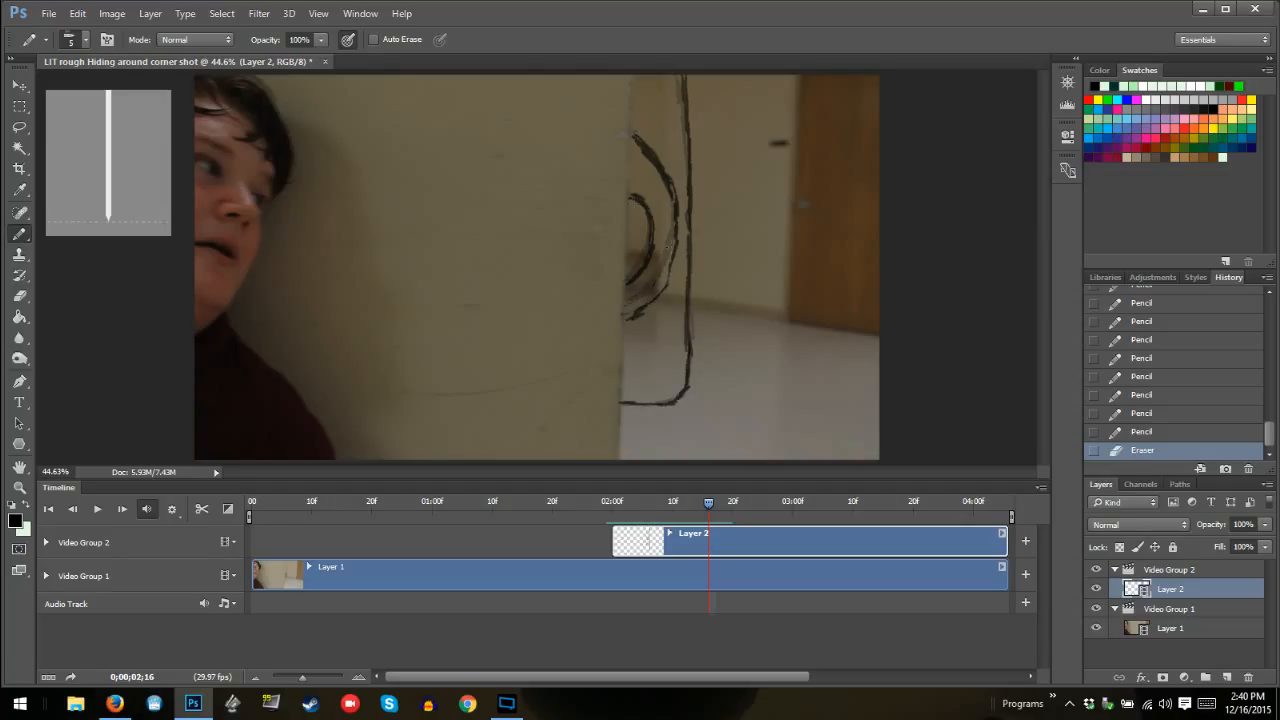
drag(651, 318, 629, 310)
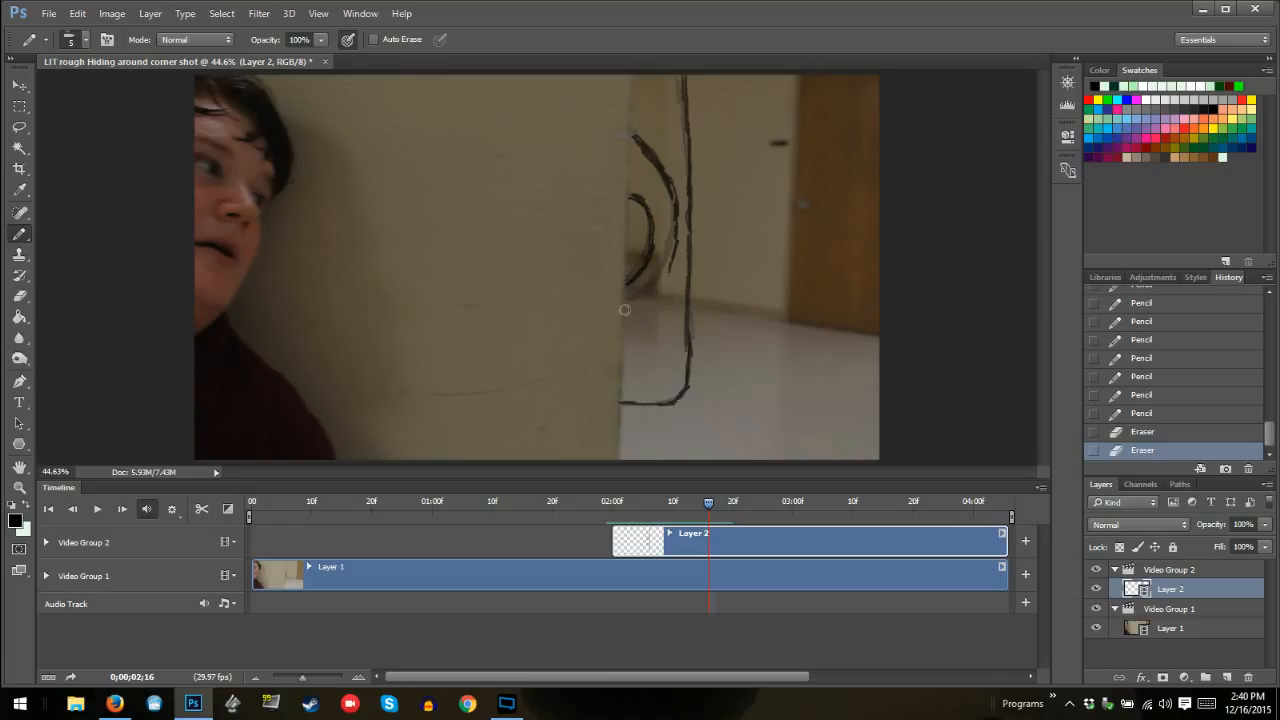
drag(625, 310, 621, 313)
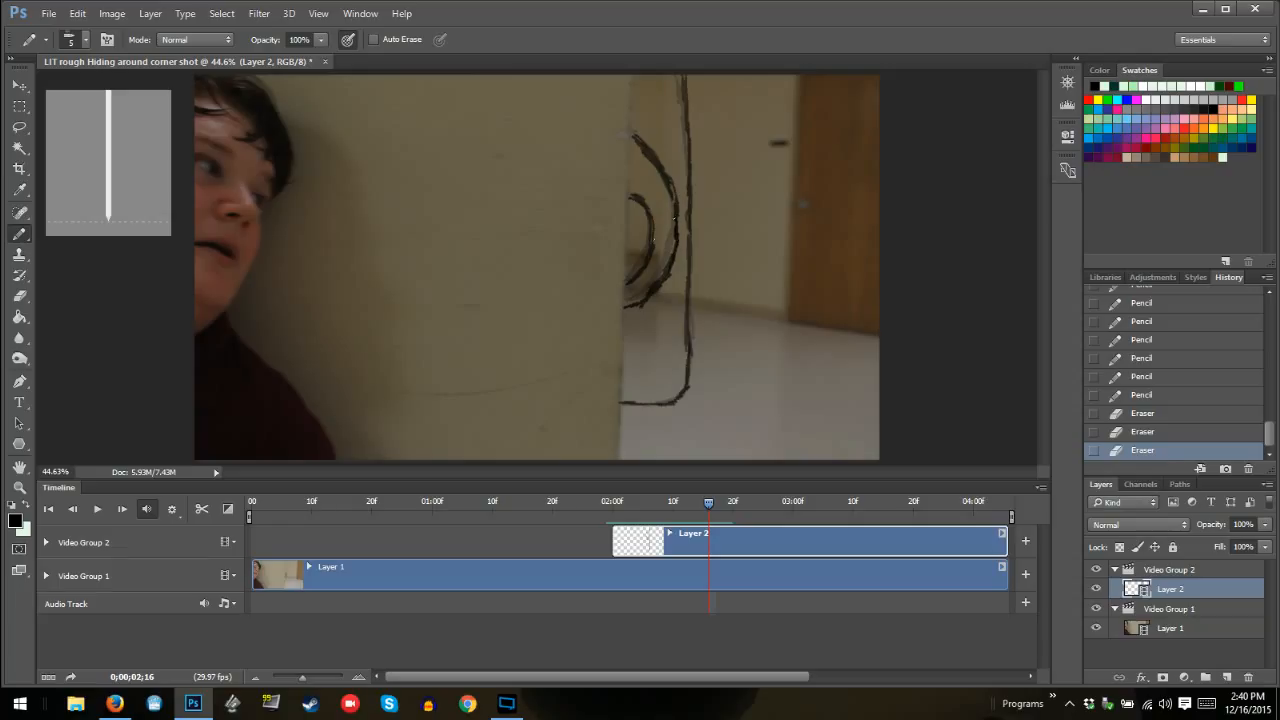
click(674, 219)
drag(655, 238, 630, 196)
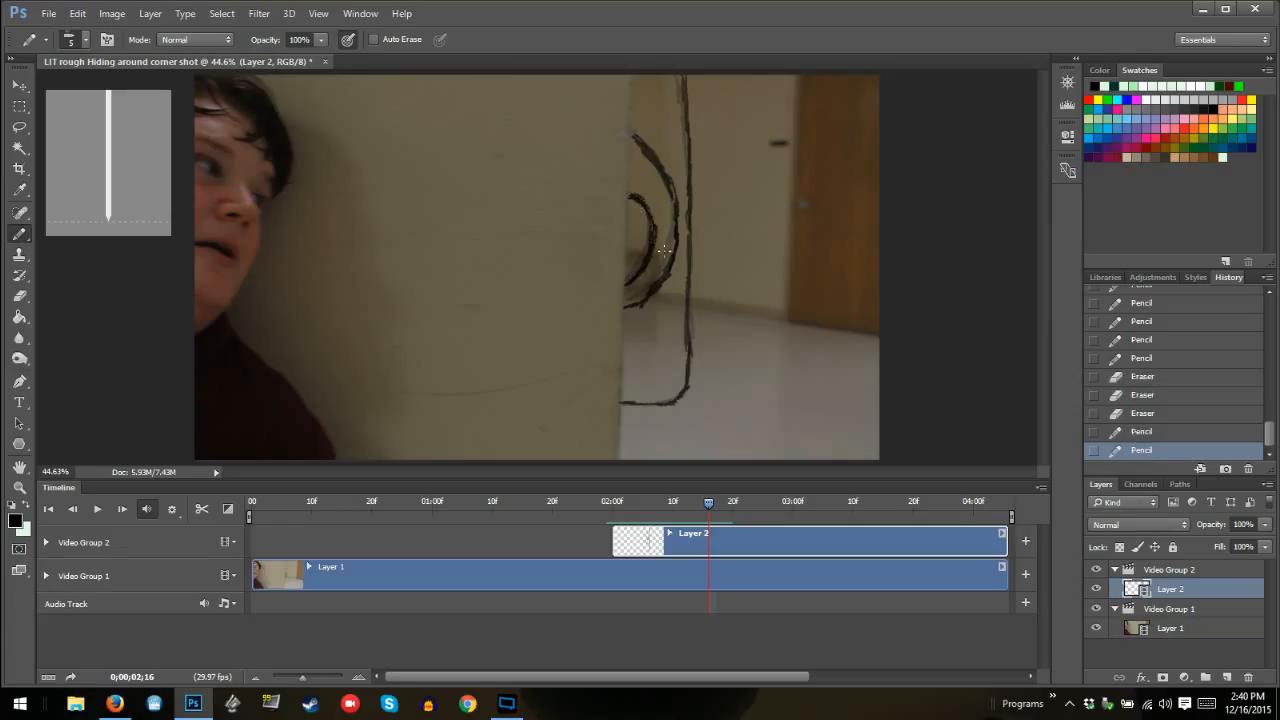
Step back to frame 02:13 and forward to 02:17 to check the monster's motion, returning to frame 02:16
key(Left)
key(Left)
key(Left)
key(Left)
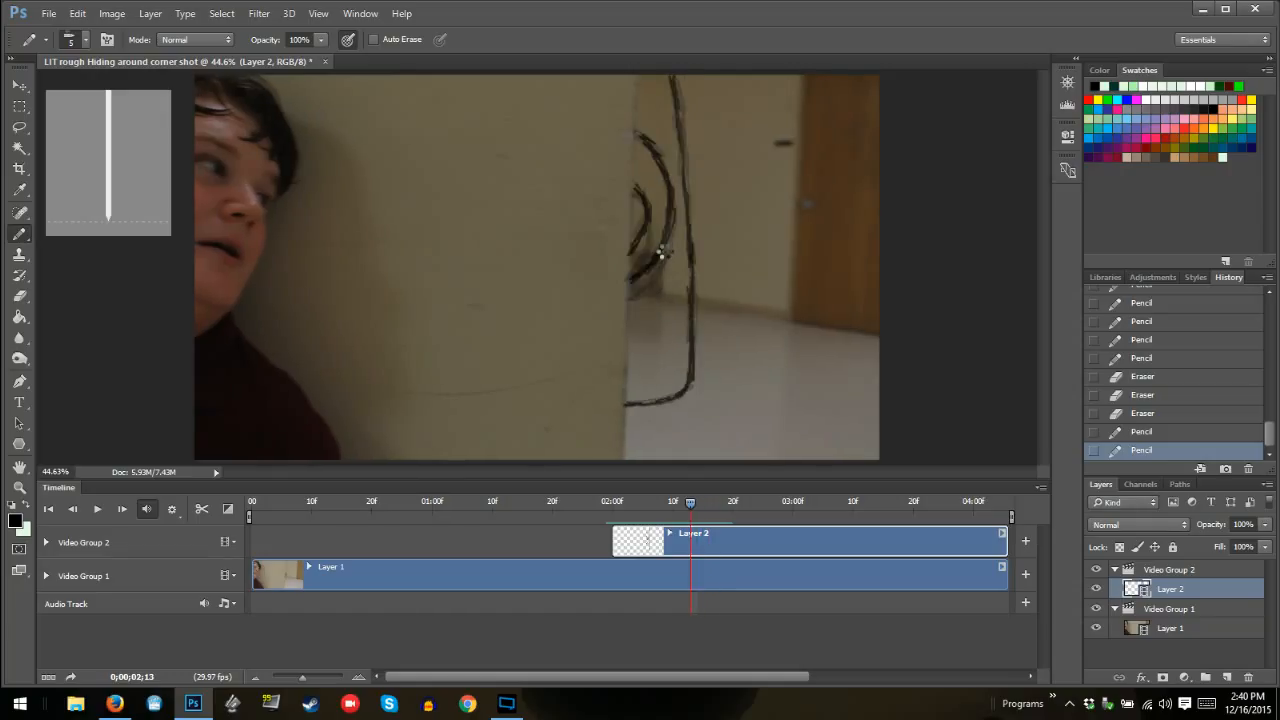
key(Right)
key(Right)
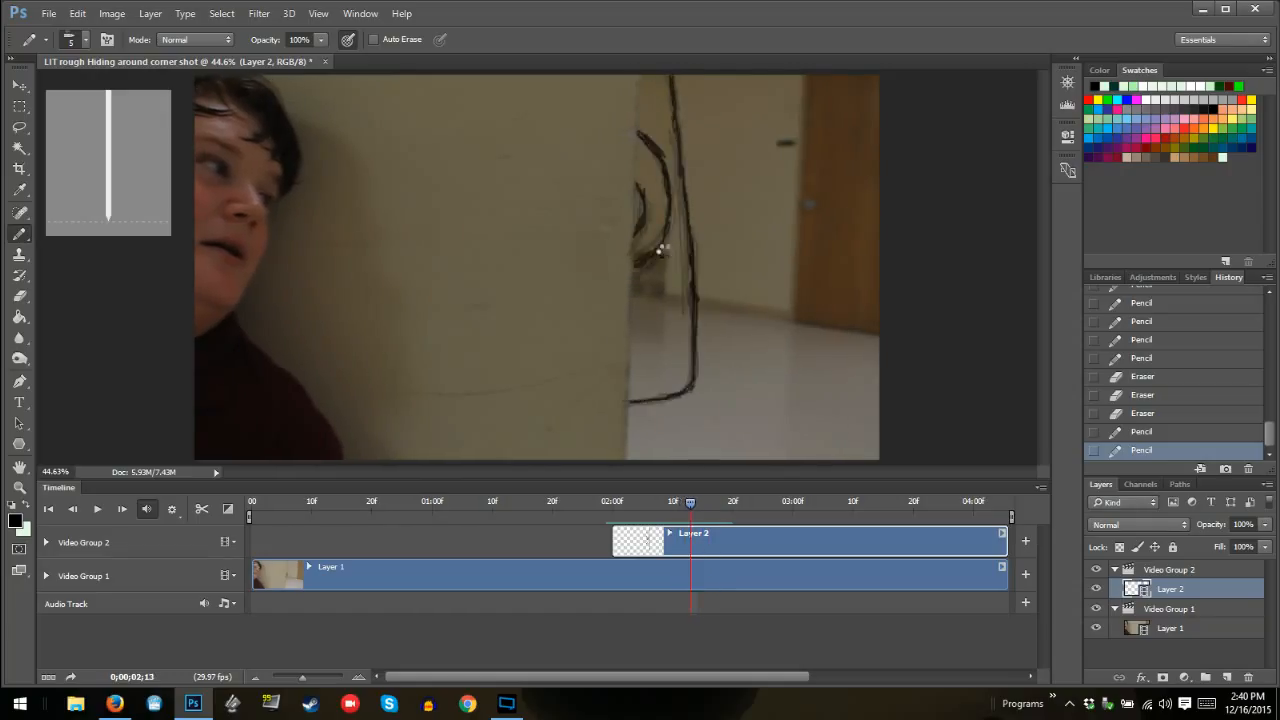
key(Right)
key(Right)
key(Right)
key(Right)
key(Right)
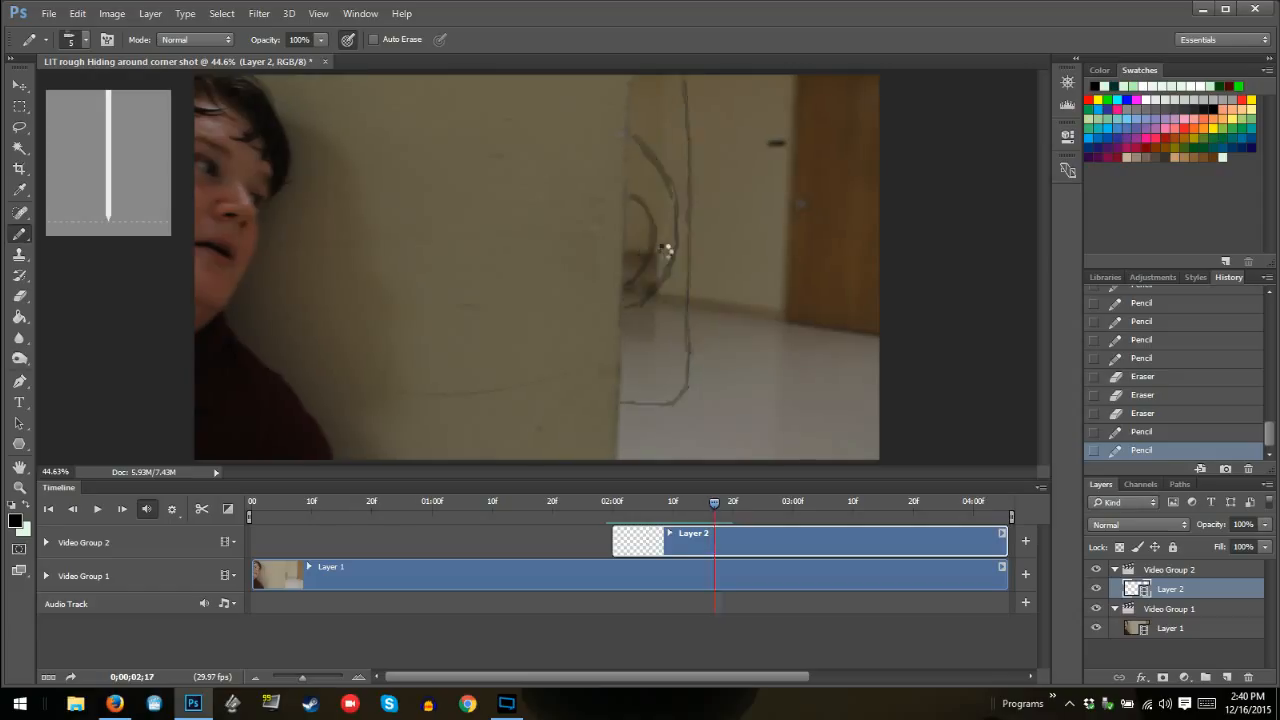
key(Left)
key(Left)
key(Left)
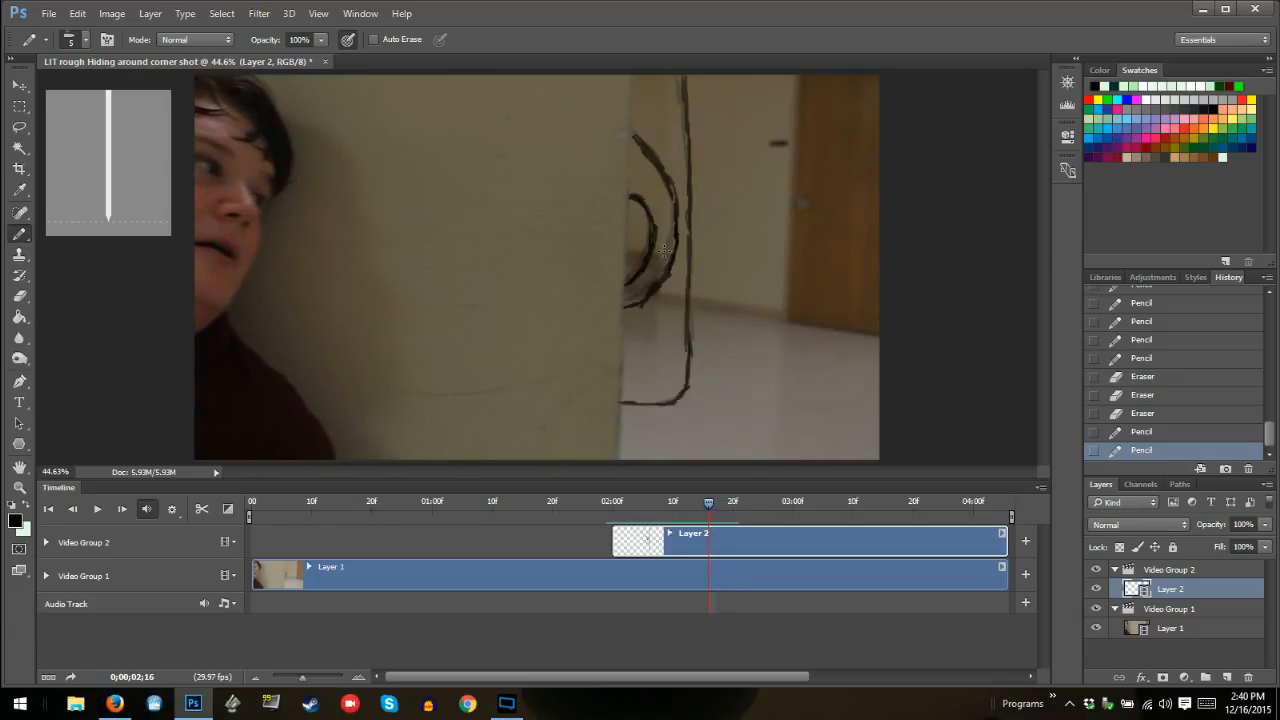
At 02:16, redraw the inner curves' lower ends reaching further down the wall edge and add a slim bulge along the outline's outer side
click(628, 321)
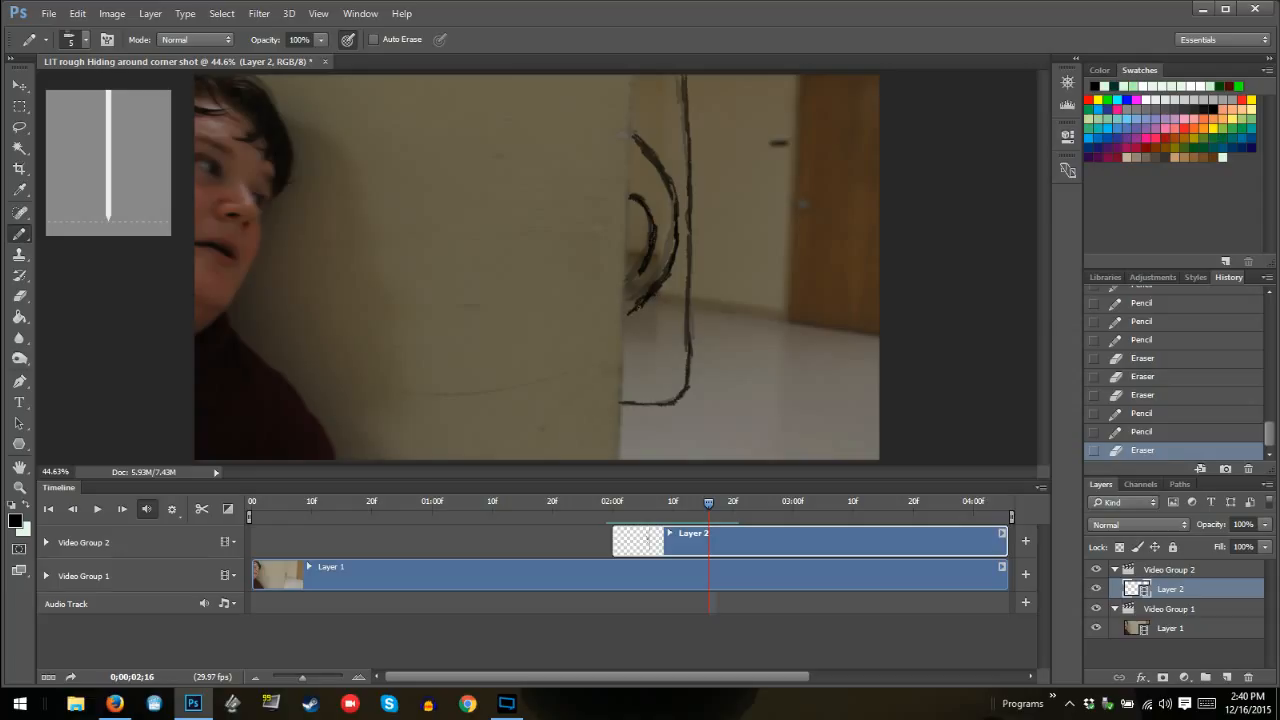
mouse_move(645, 262)
mouse_down()
mouse_move(620, 296)
mouse_move(624, 318)
mouse_up()
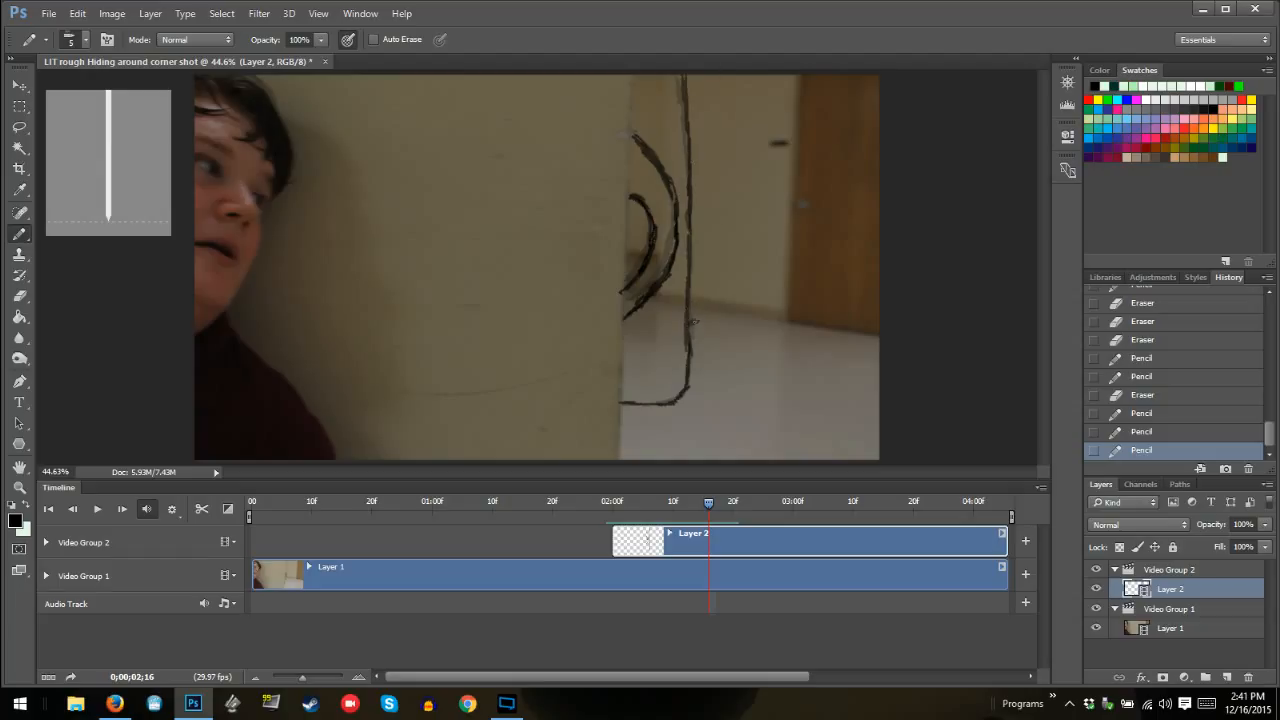
click(692, 321)
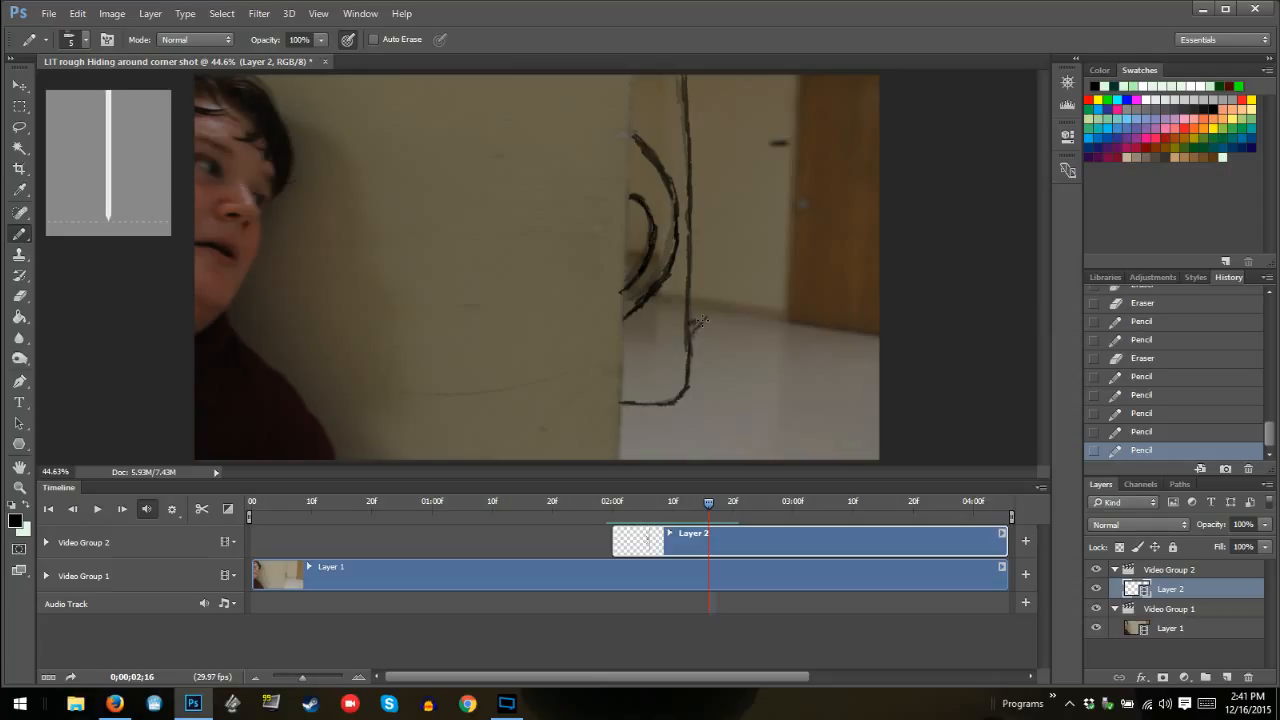
drag(691, 330, 713, 258)
mouse_move(699, 322)
mouse_down()
mouse_move(708, 276)
mouse_move(692, 204)
mouse_move(702, 286)
mouse_move(690, 336)
mouse_move(708, 256)
mouse_move(700, 236)
mouse_move(698, 326)
mouse_move(683, 331)
mouse_up()
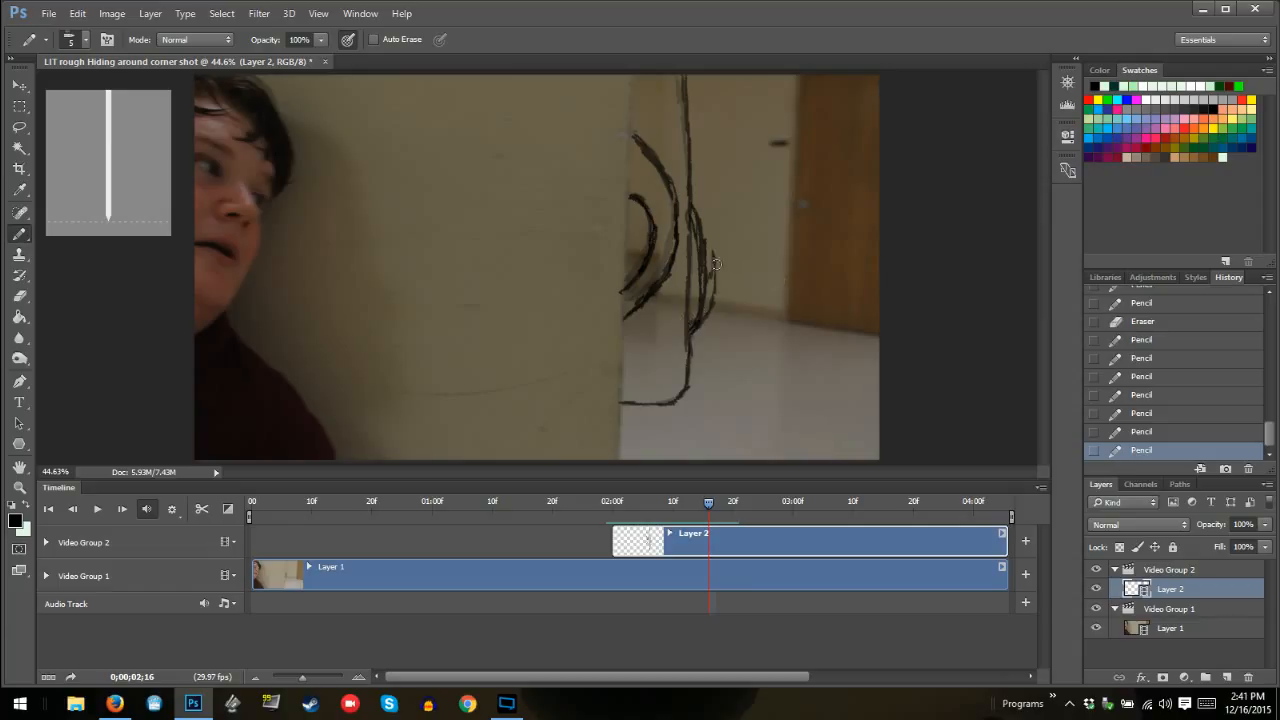
mouse_move(708, 278)
mouse_down()
mouse_move(702, 258)
mouse_move(702, 300)
mouse_up()
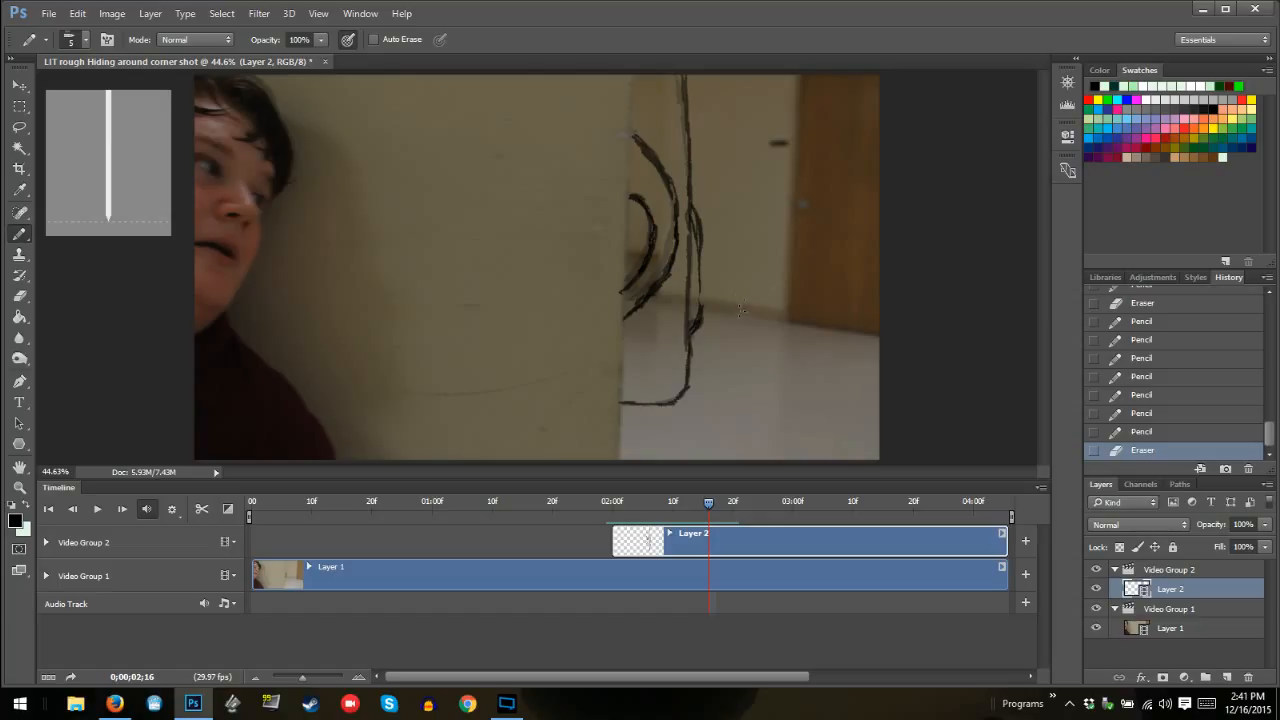
drag(704, 300, 703, 228)
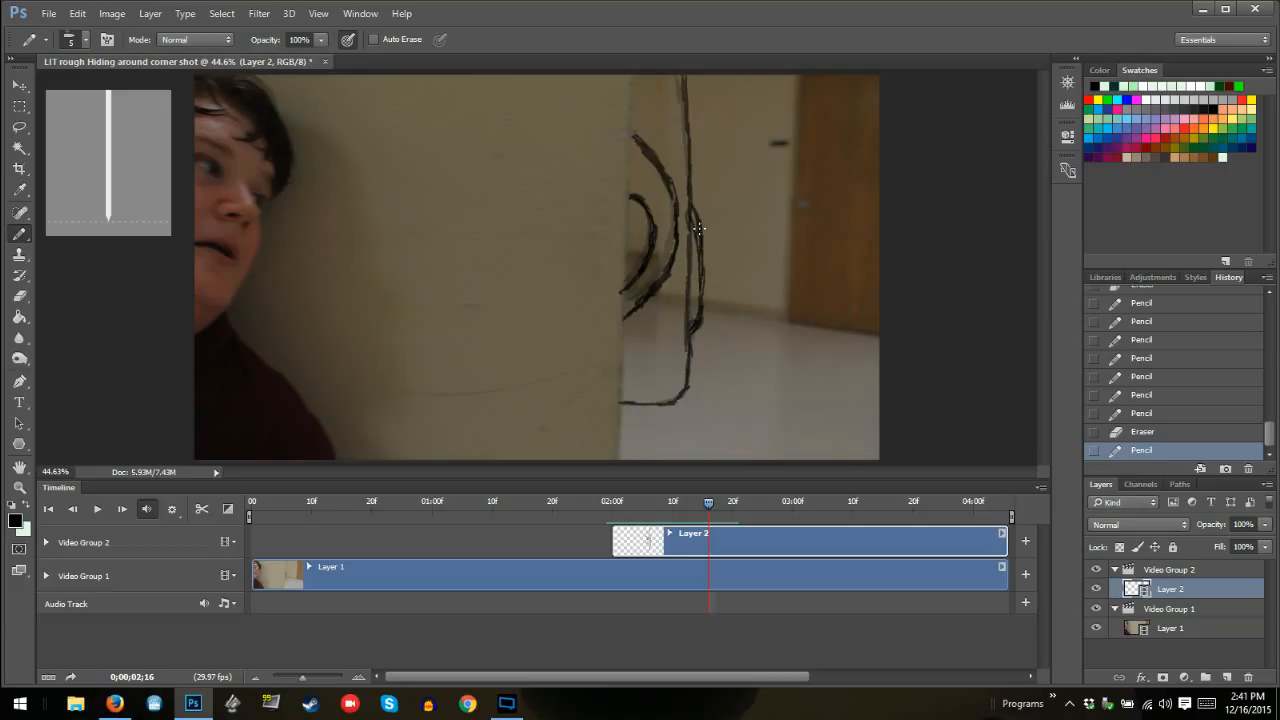
At frame 02:17, draw the monster's outline from the wall edge to the frame's upper edge, plus its larger and smaller inner curves
key(Right)
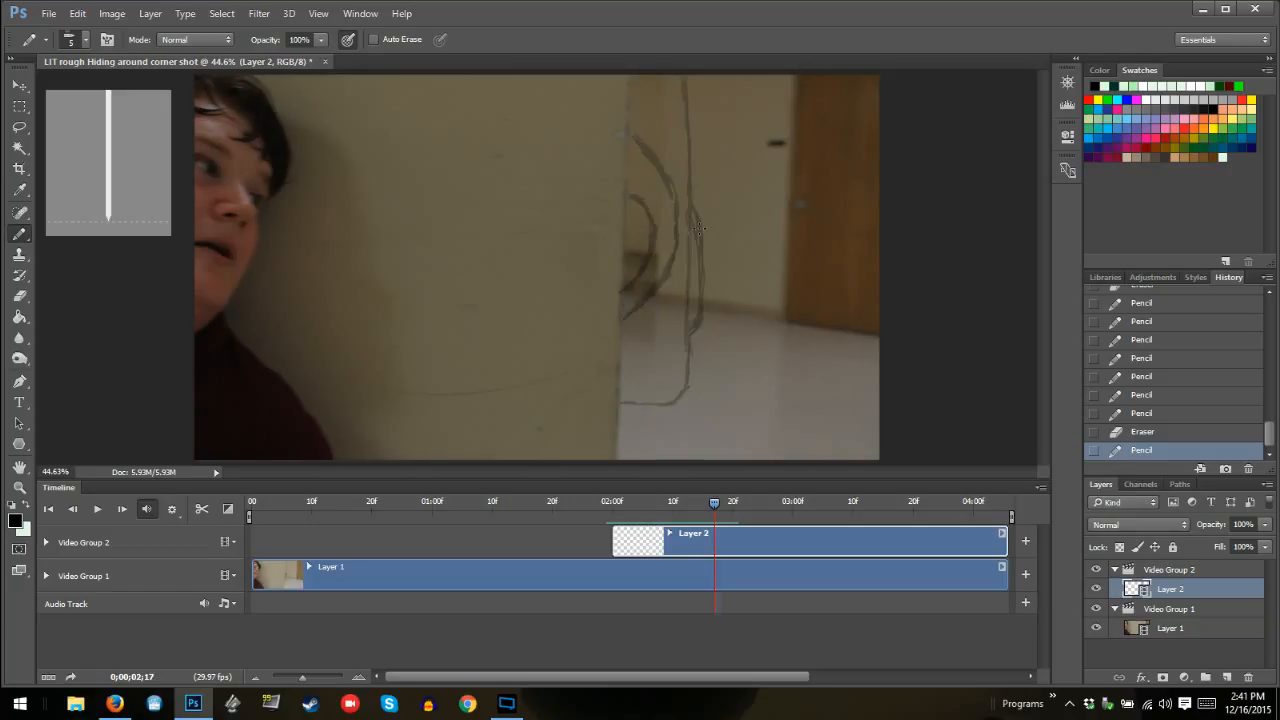
mouse_move(618, 406)
mouse_down()
mouse_move(667, 402)
mouse_move(685, 377)
mouse_move(689, 206)
mouse_move(690, 231)
mouse_move(687, 190)
mouse_up()
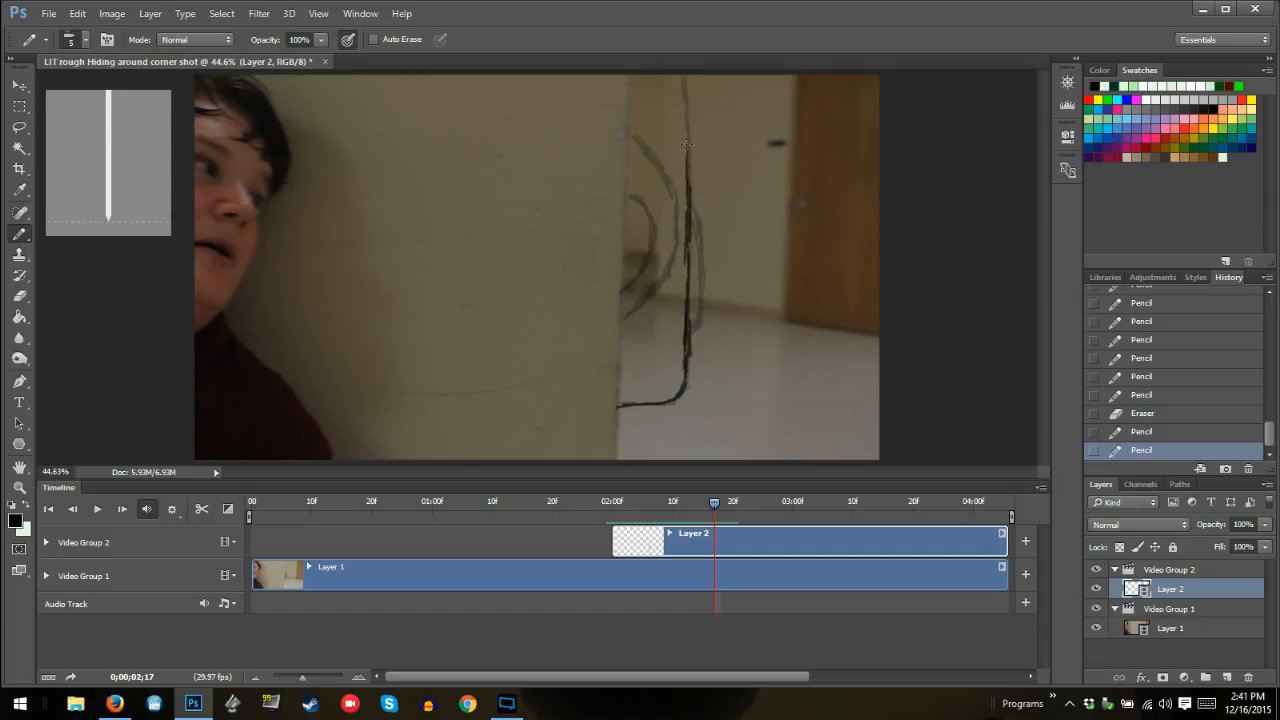
mouse_move(686, 144)
mouse_down()
mouse_move(685, 73)
mouse_move(688, 136)
mouse_up()
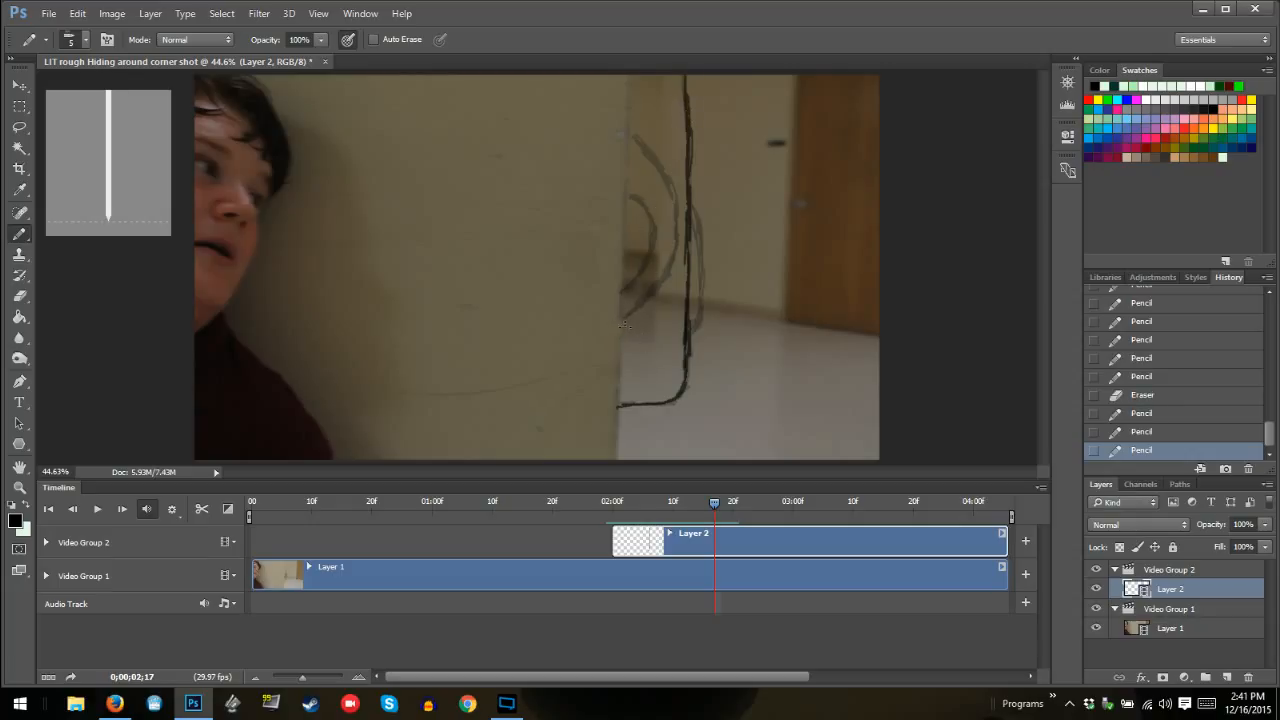
drag(623, 325, 665, 286)
mouse_move(676, 257)
mouse_down()
mouse_move(677, 203)
mouse_move(656, 203)
mouse_move(669, 190)
mouse_move(627, 134)
mouse_move(683, 208)
mouse_move(675, 235)
mouse_up()
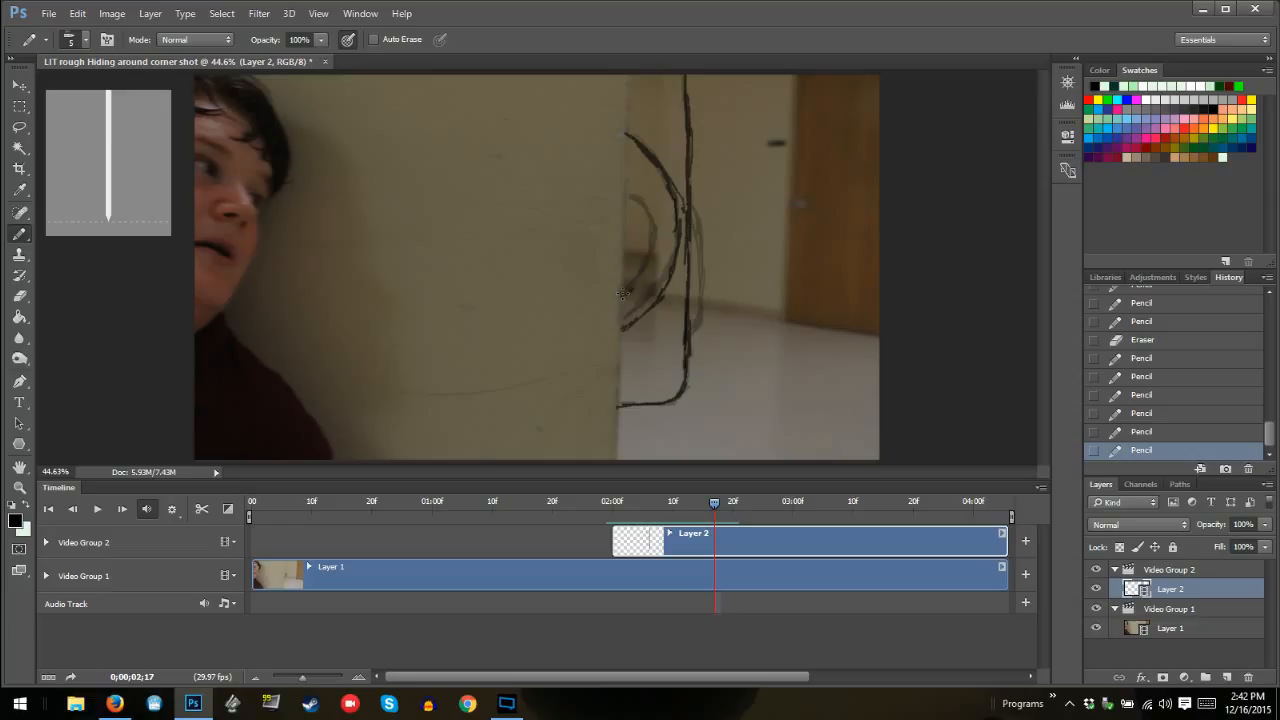
mouse_move(626, 289)
mouse_down()
mouse_move(654, 235)
mouse_move(642, 211)
mouse_move(650, 276)
mouse_up()
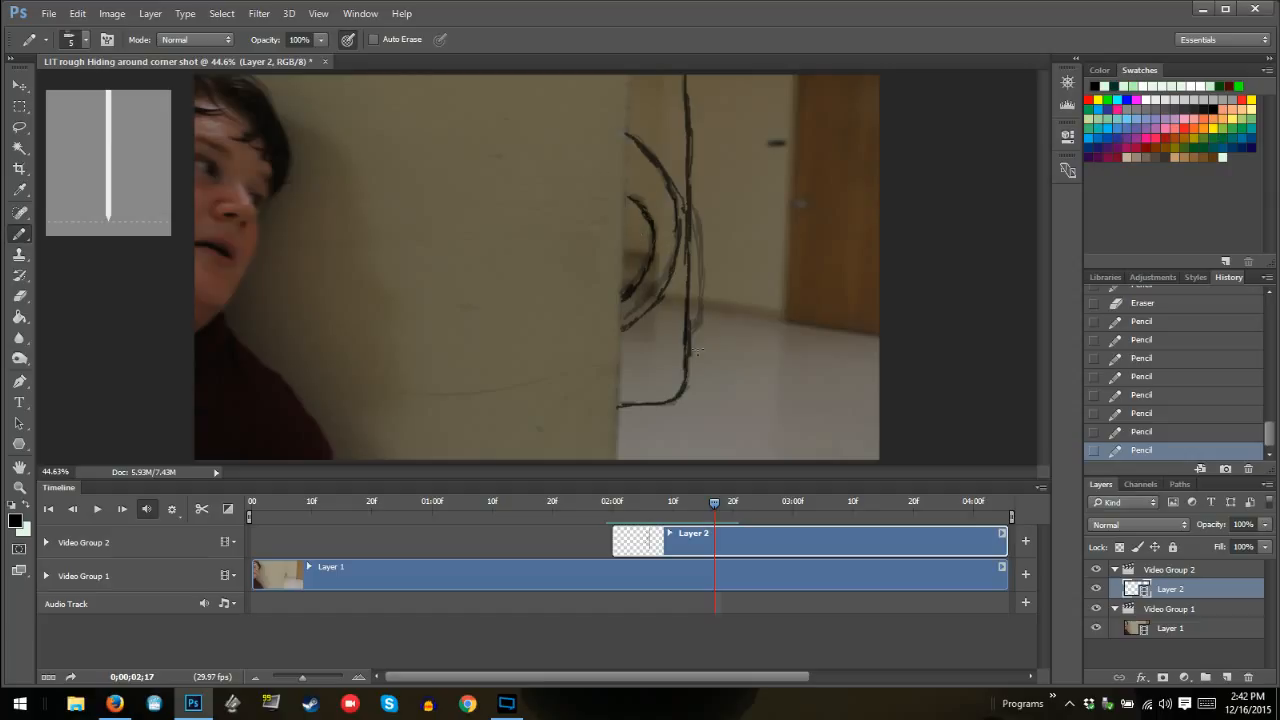
Draw the bulge on the outline's outer side at 02:17, slightly wider than in the previous frame
mouse_move(687, 338)
mouse_down()
mouse_move(708, 318)
mouse_move(695, 192)
mouse_up()
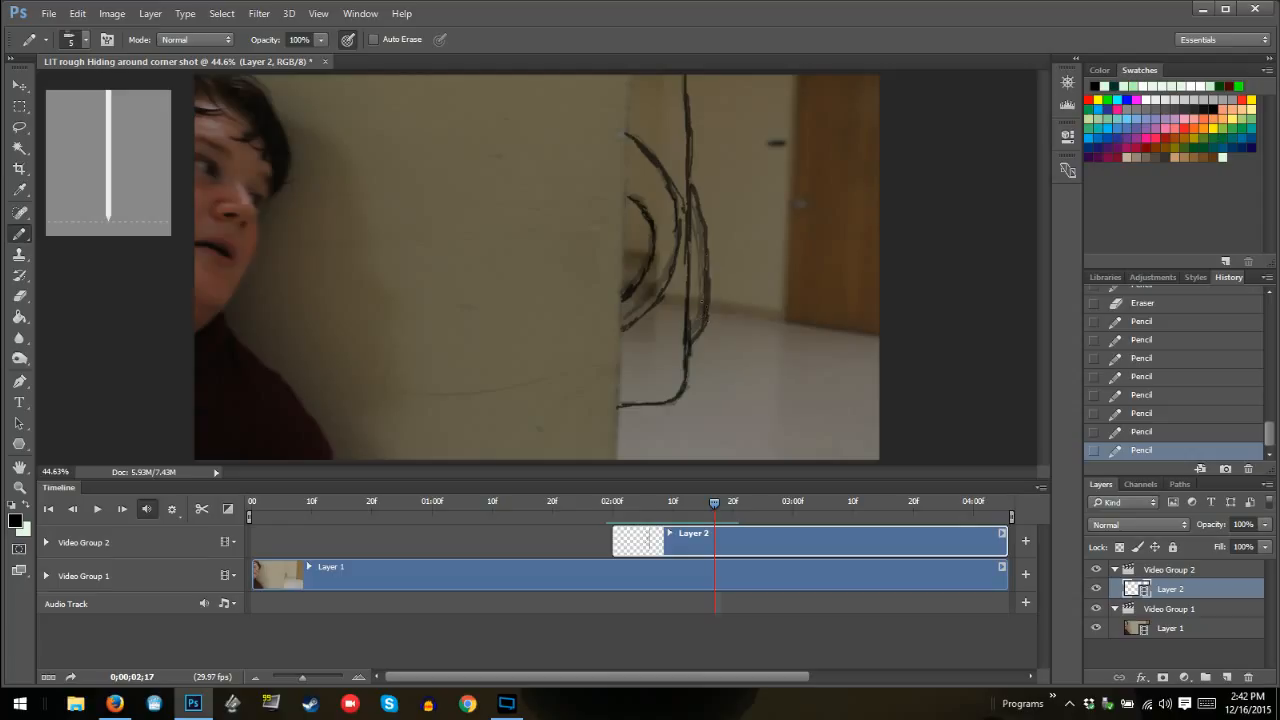
click(703, 220)
drag(696, 194, 702, 207)
At frame 02:18, draw the monster's outline up to the frame's upper edge and its two inner curves beside the wall
key(Right)
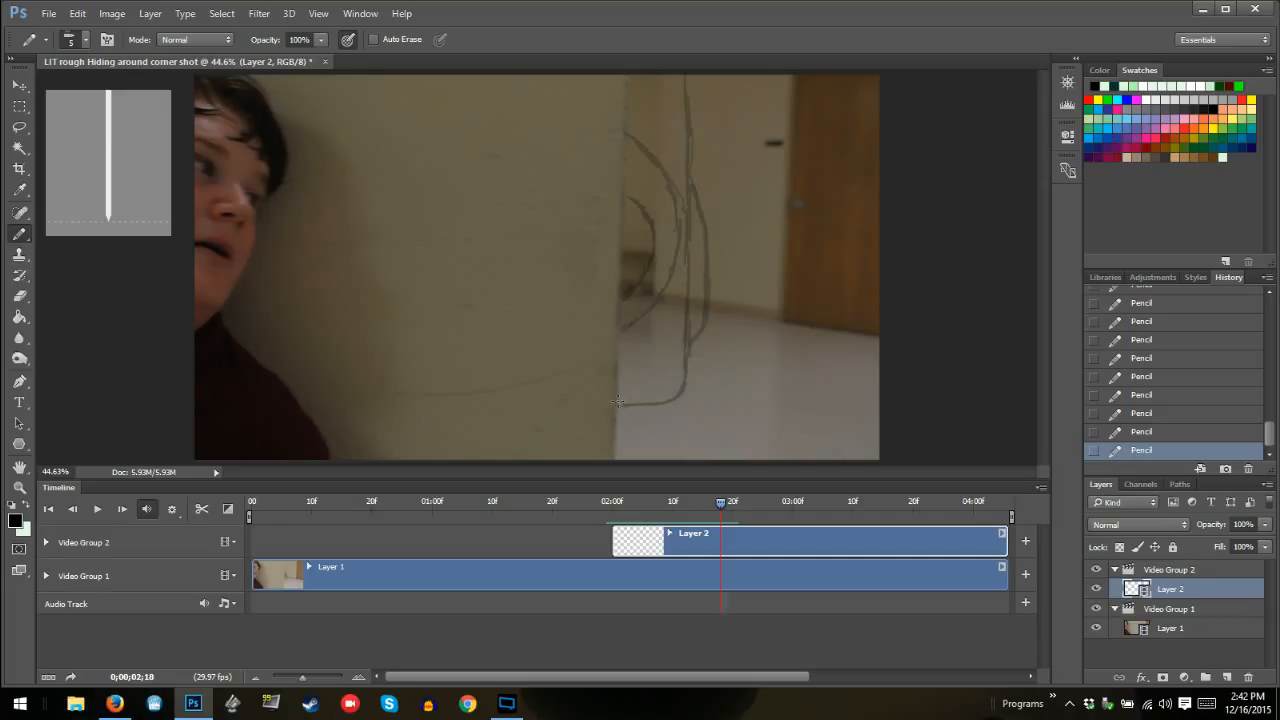
mouse_move(615, 403)
mouse_down()
mouse_move(665, 405)
mouse_move(682, 384)
mouse_move(684, 112)
mouse_up()
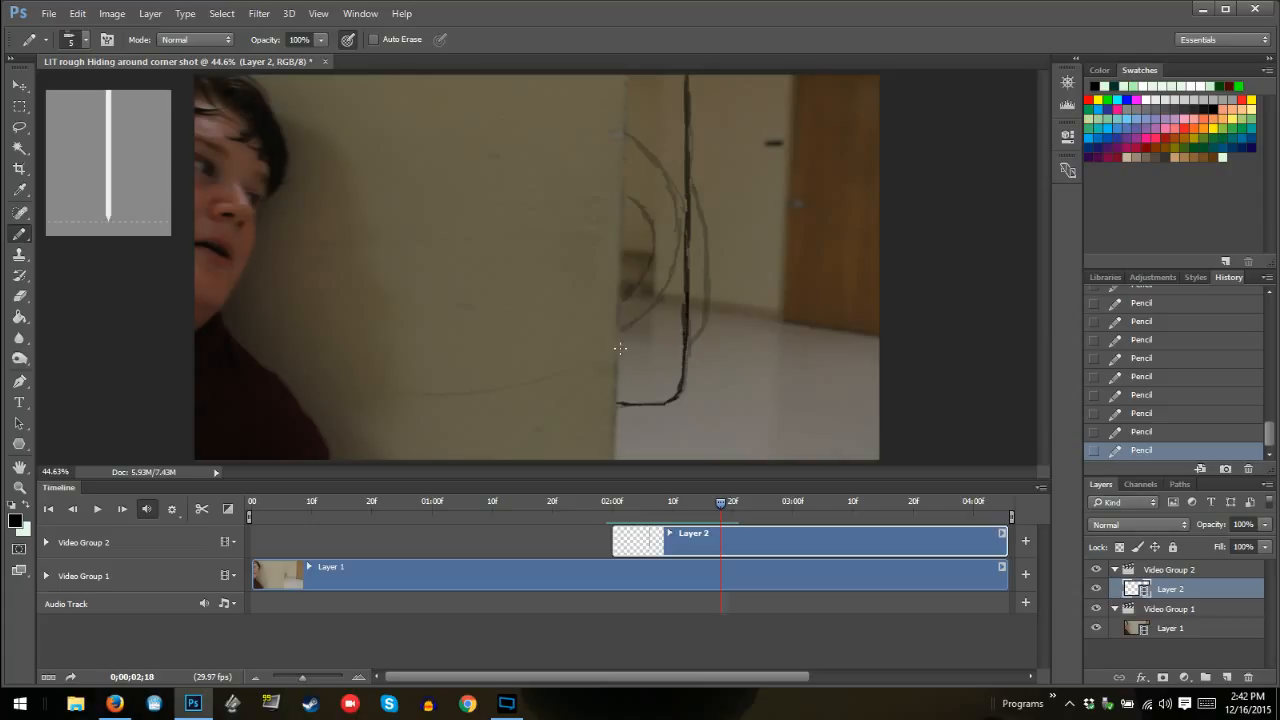
drag(621, 348, 668, 252)
mouse_move(620, 335)
mouse_down()
mouse_move(652, 261)
mouse_move(646, 278)
mouse_move(625, 198)
mouse_up()
mouse_move(653, 292)
mouse_down()
mouse_move(676, 213)
mouse_move(636, 147)
mouse_up()
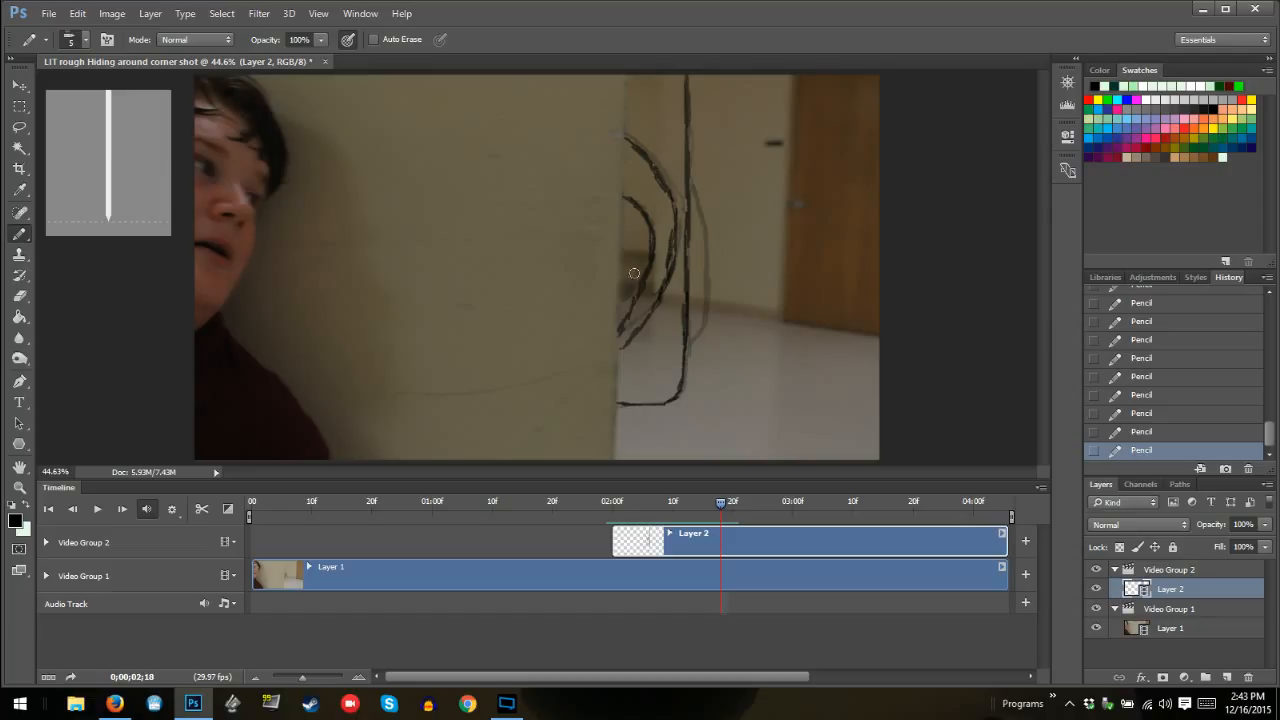
Clean up the inner curves at 02:18, redrawing their lower ends to meet at one point on the wall edge and erasing stray strokes
drag(634, 289, 614, 350)
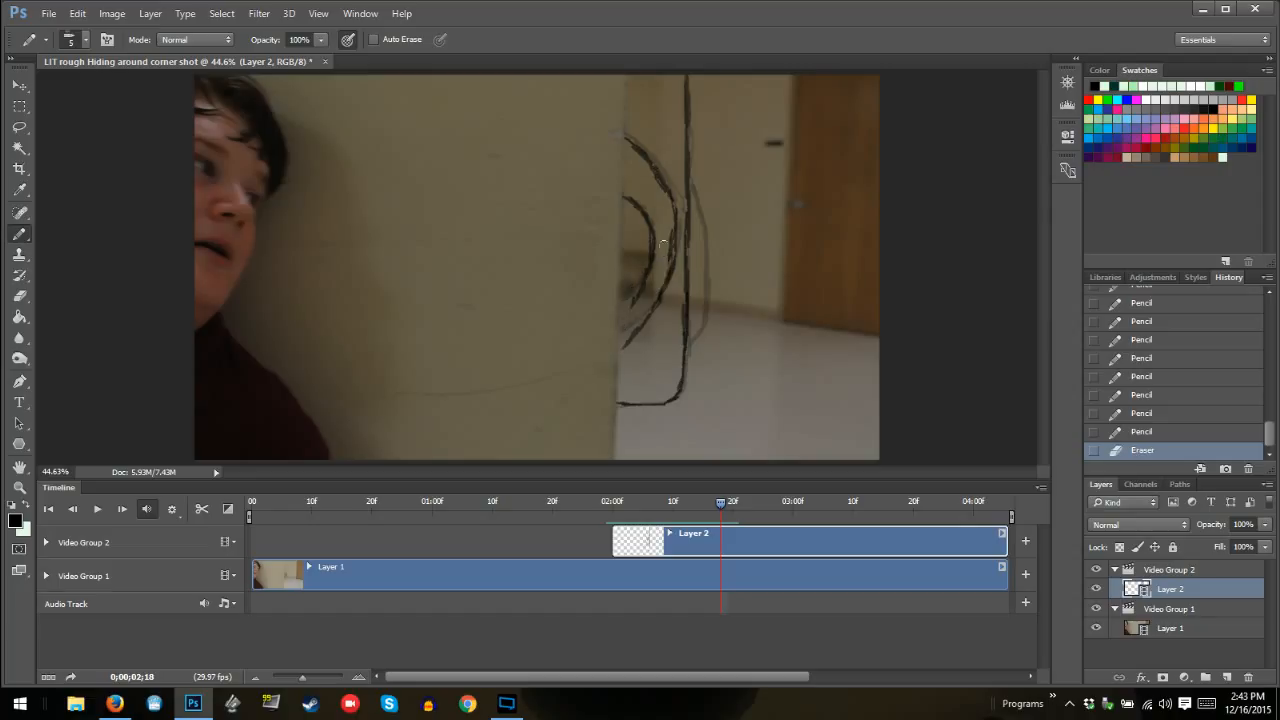
drag(670, 230, 648, 313)
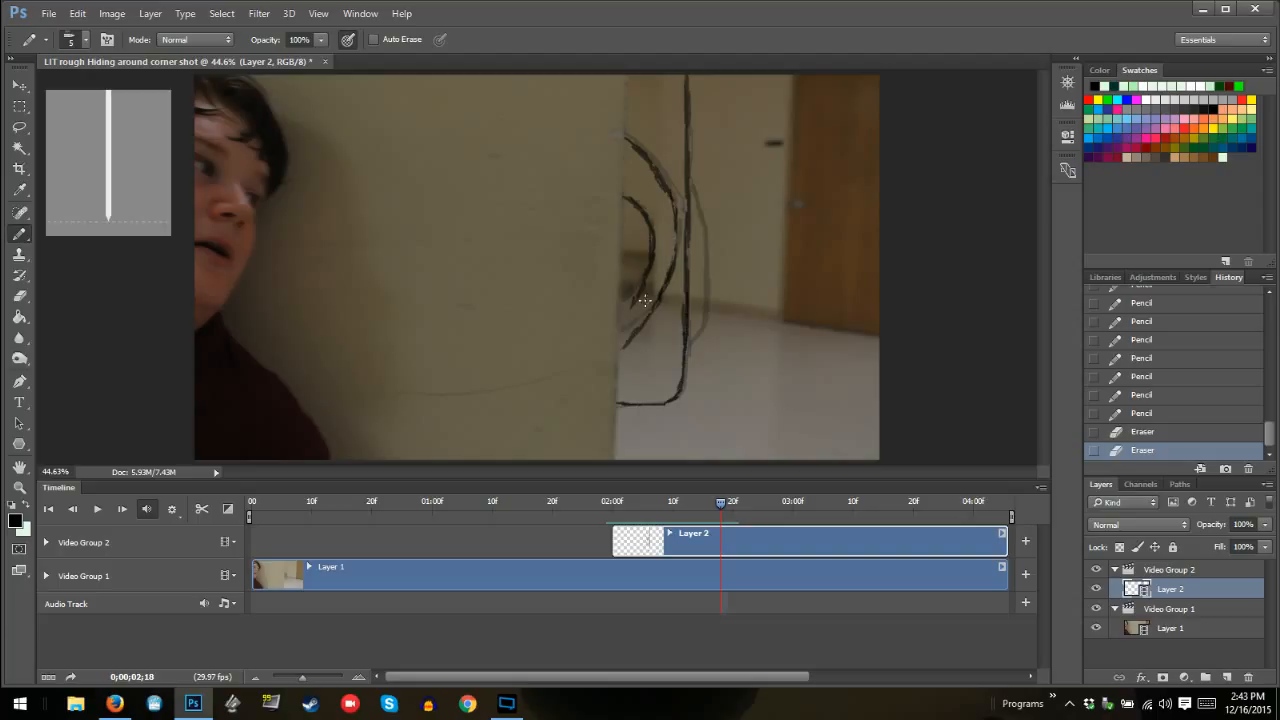
mouse_move(640, 294)
mouse_down()
mouse_move(619, 340)
mouse_move(627, 311)
mouse_move(636, 330)
mouse_up()
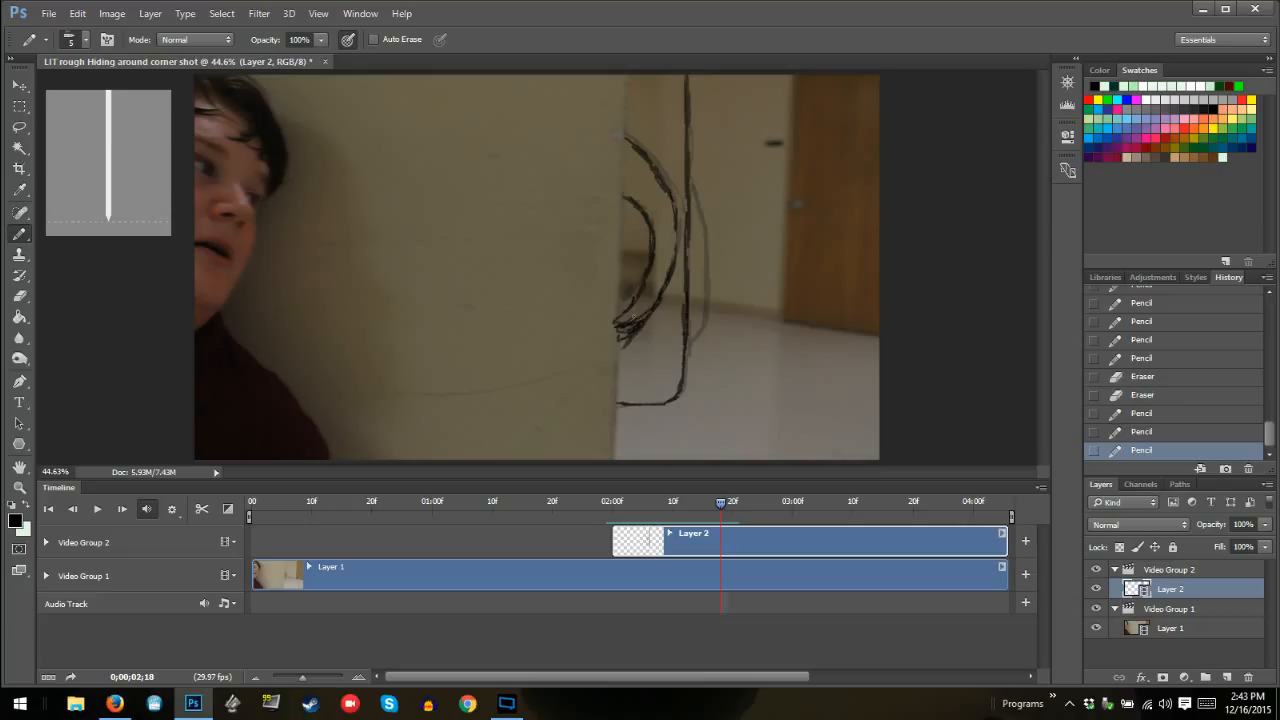
mouse_move(628, 322)
mouse_down()
mouse_move(646, 312)
mouse_move(636, 278)
mouse_up()
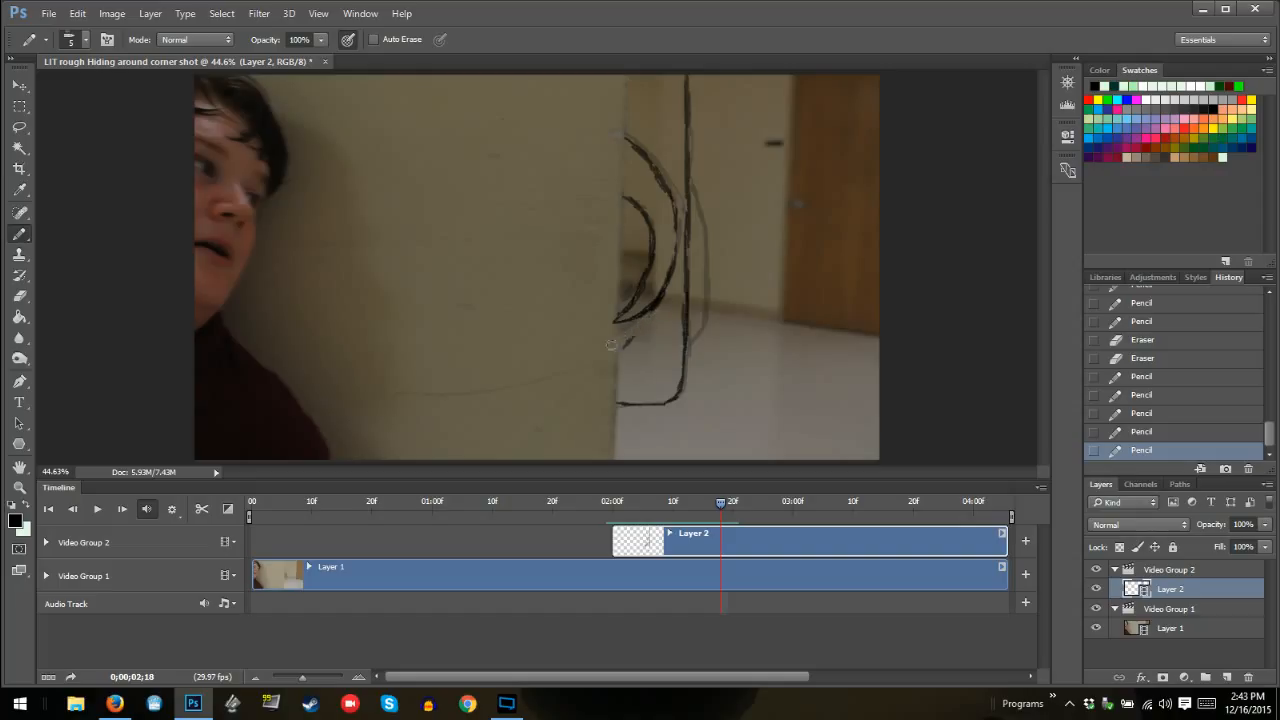
drag(645, 325, 655, 333)
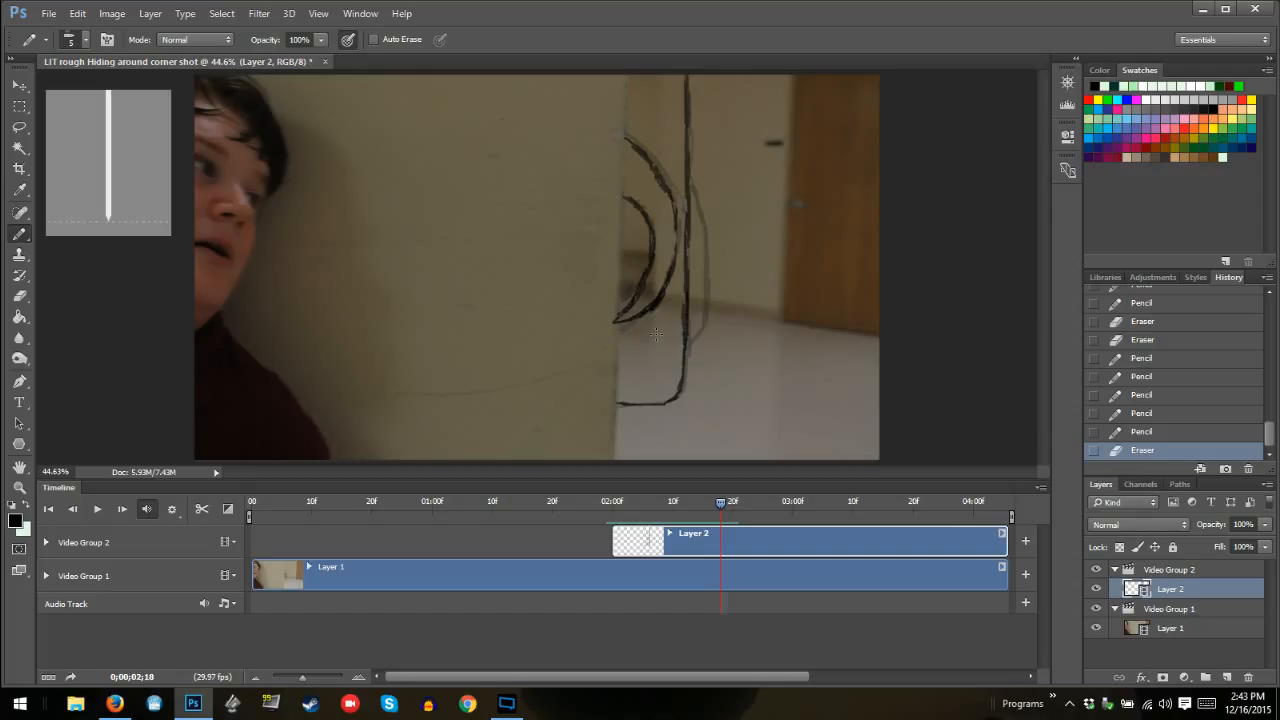
At frame 02:17, erase the inner curves' lower ends and redraw them meeting at the wall edge
key(Left)
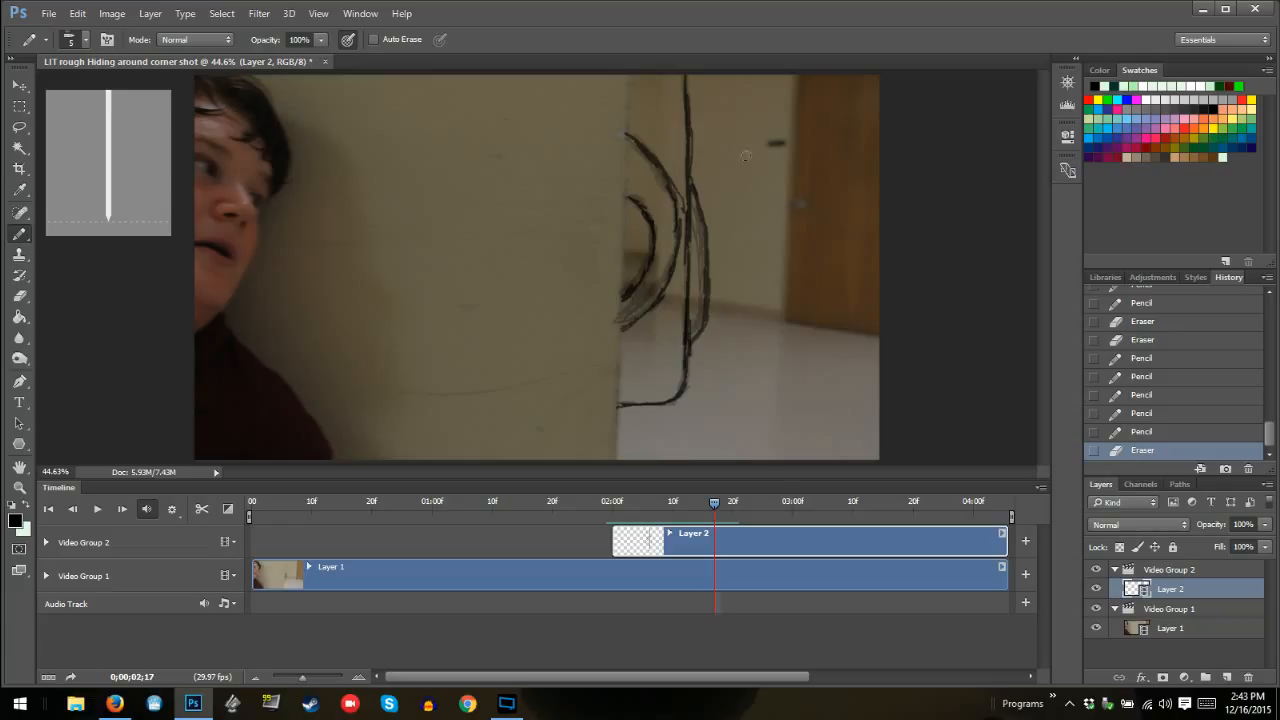
mouse_move(630, 321)
mouse_down()
mouse_move(654, 302)
mouse_move(622, 296)
mouse_move(643, 277)
mouse_move(639, 288)
mouse_up()
drag(637, 297, 630, 309)
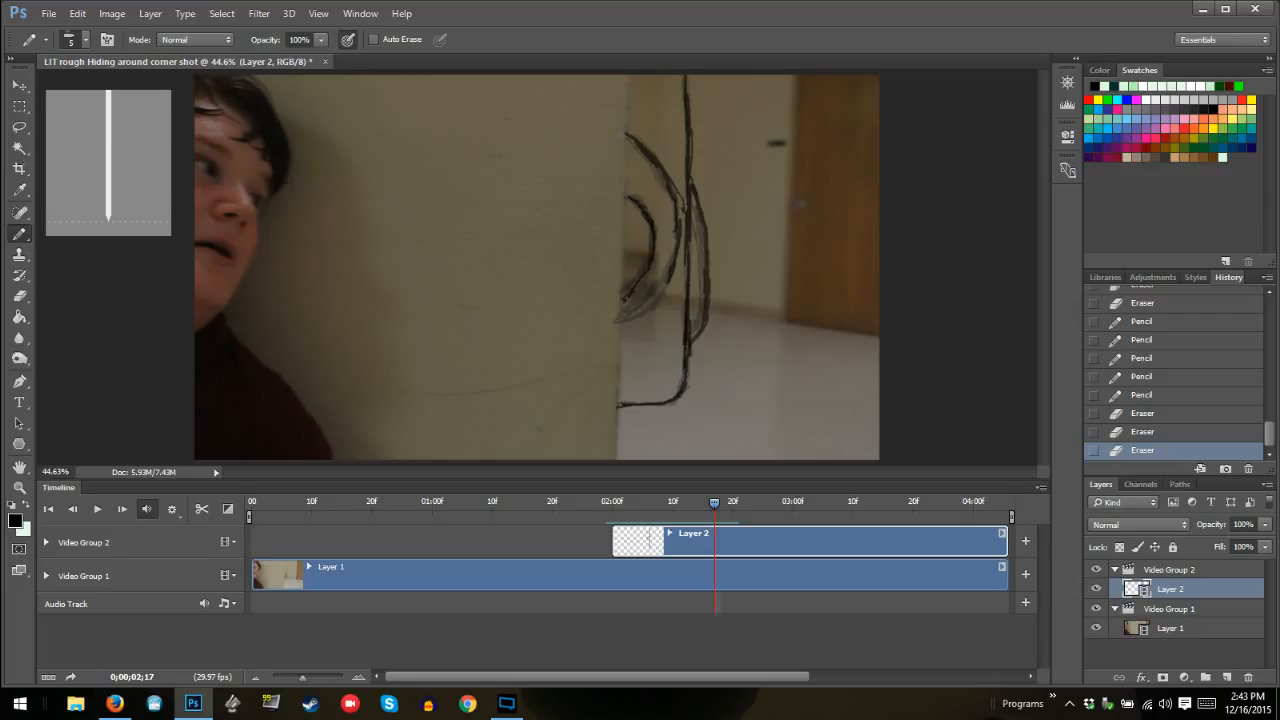
mouse_move(650, 267)
mouse_down()
mouse_move(623, 304)
mouse_move(675, 277)
mouse_move(626, 304)
mouse_up()
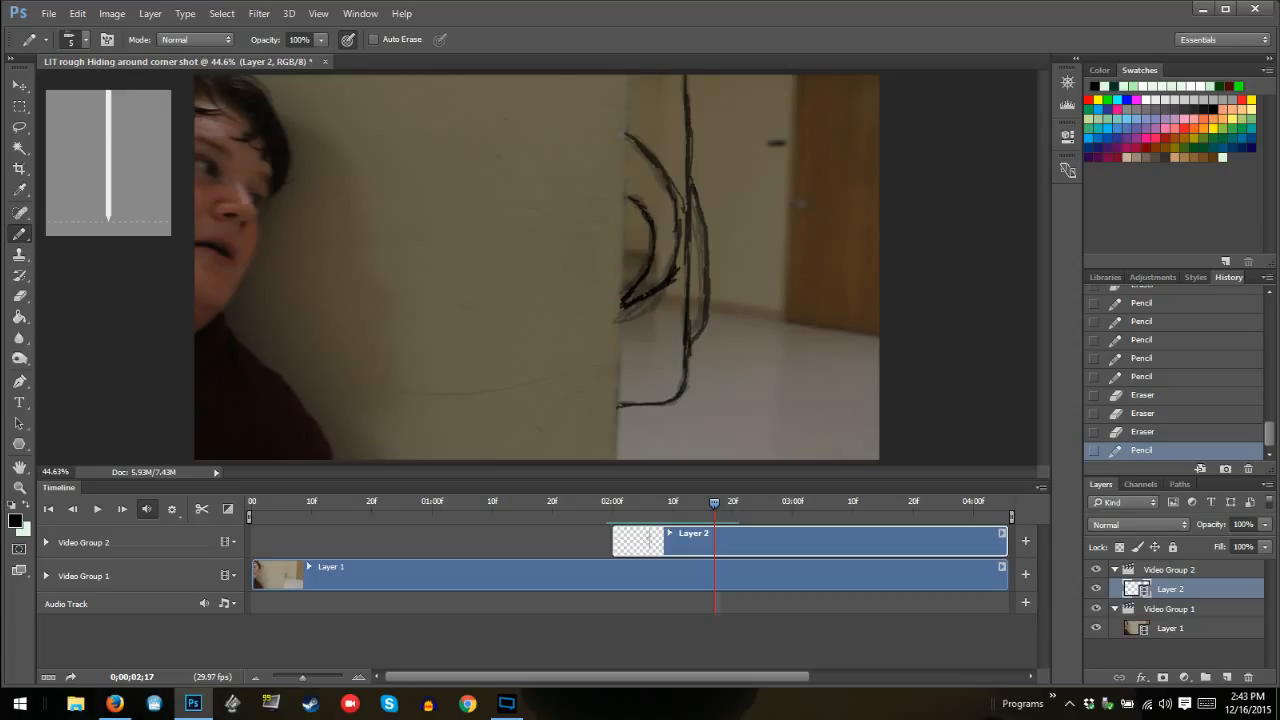
At frame 02:16, erase the lower ends of both inner curves and redraw them converging at the wall edge
key(Left)
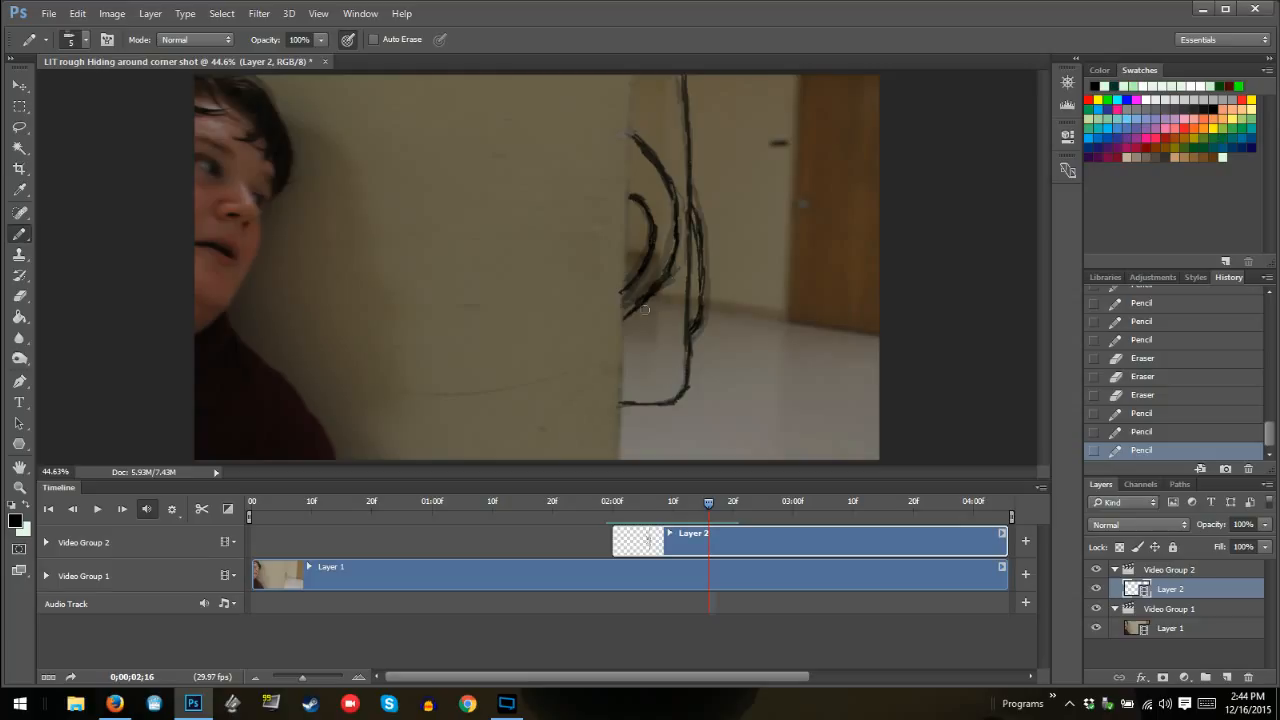
drag(652, 294, 623, 292)
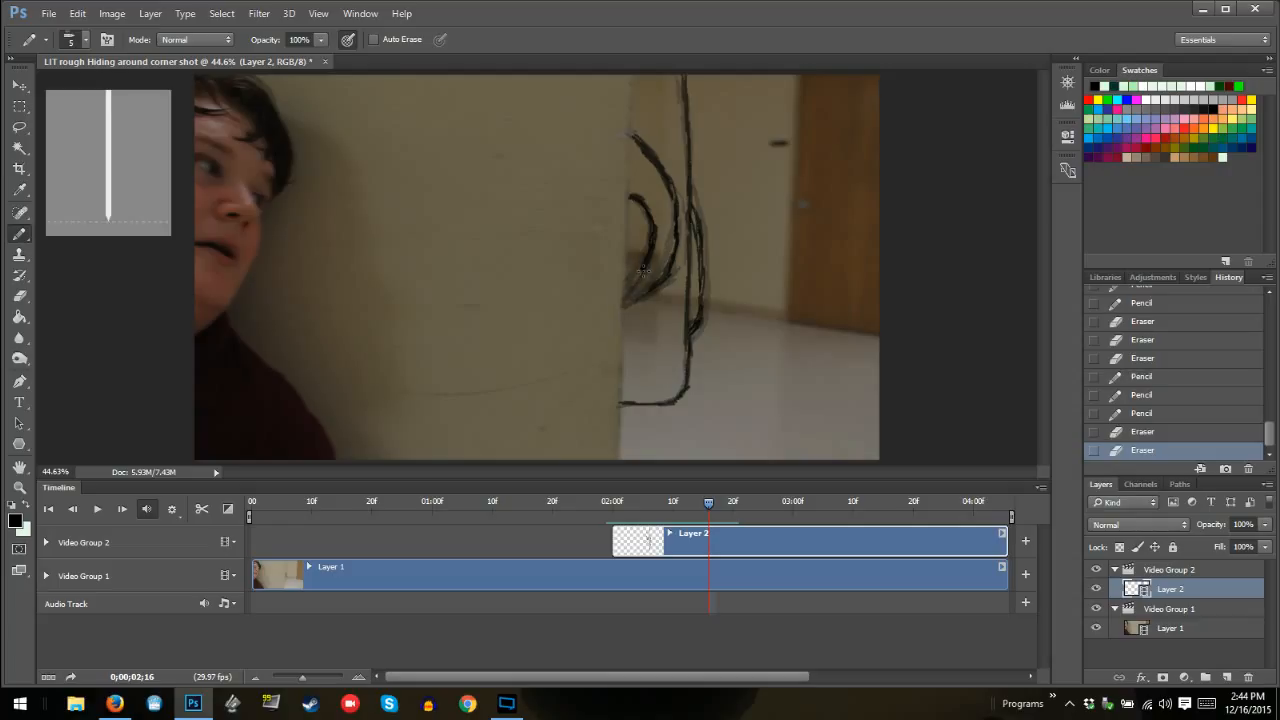
drag(630, 284, 662, 280)
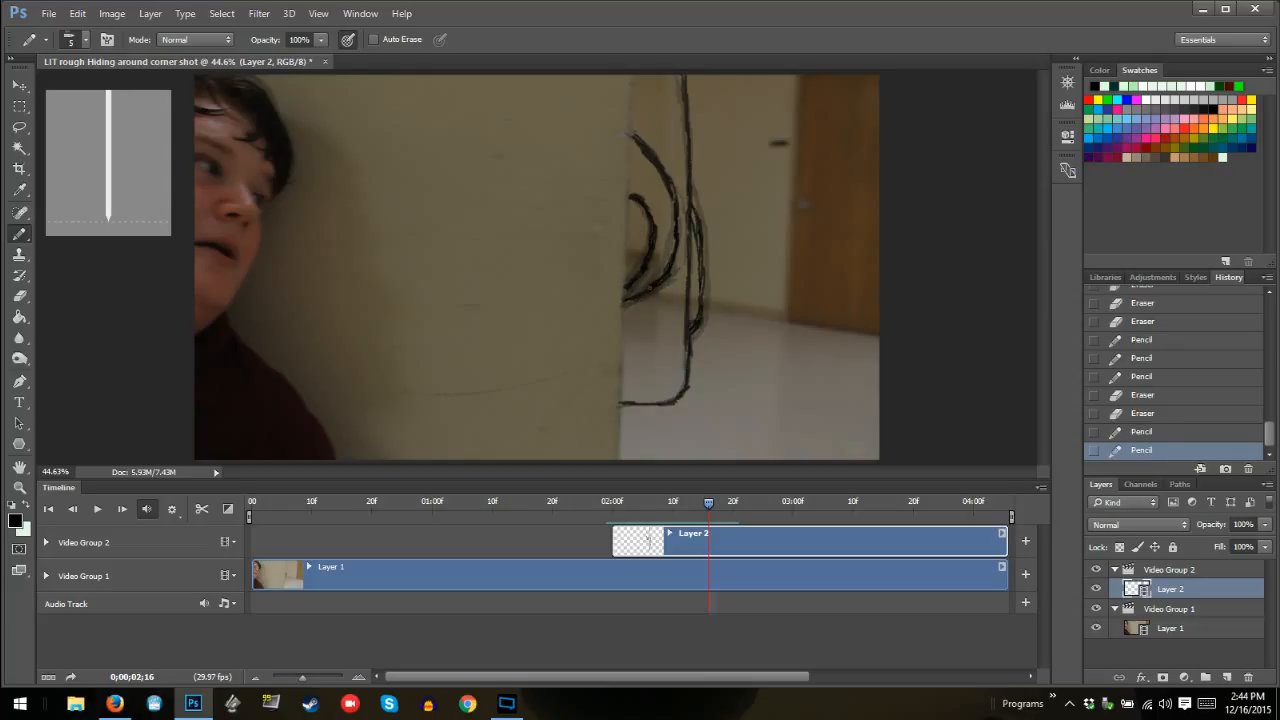
drag(642, 275, 628, 288)
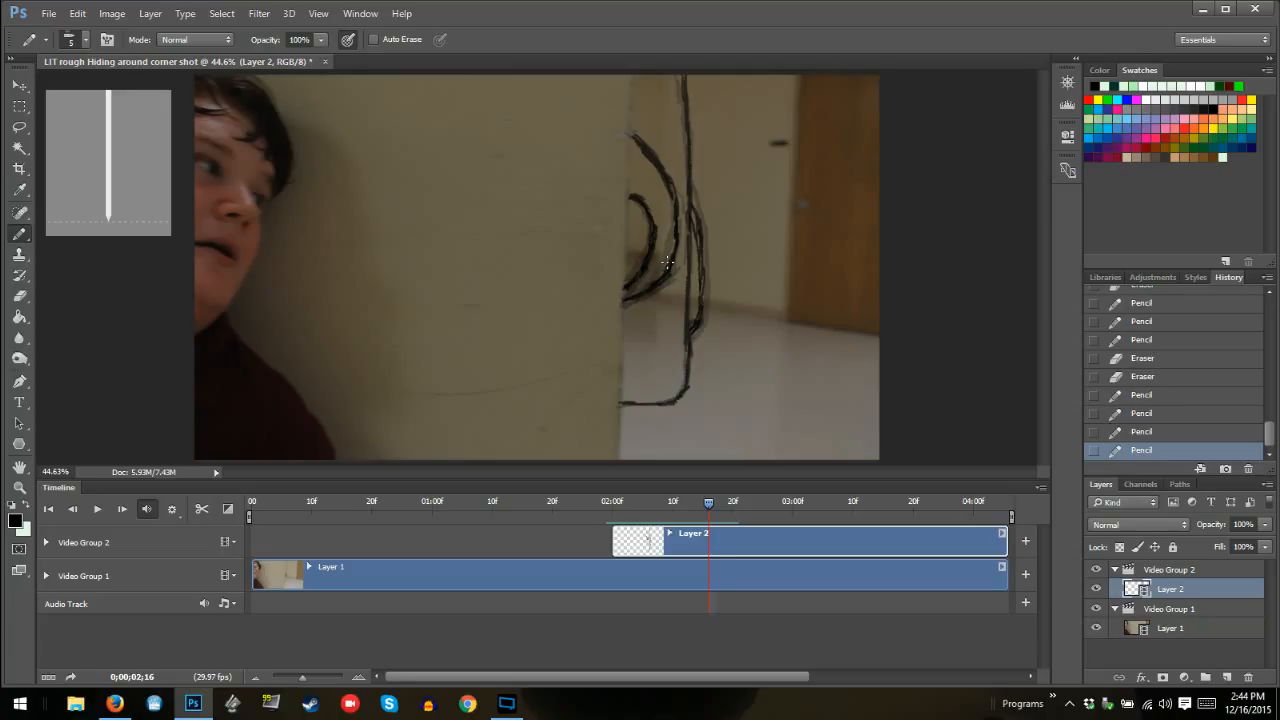
Rework the larger inner curve's lower end at 02:15 so it converges with the smaller curve at the wall edge, and go to frame 02:14
key(Left)
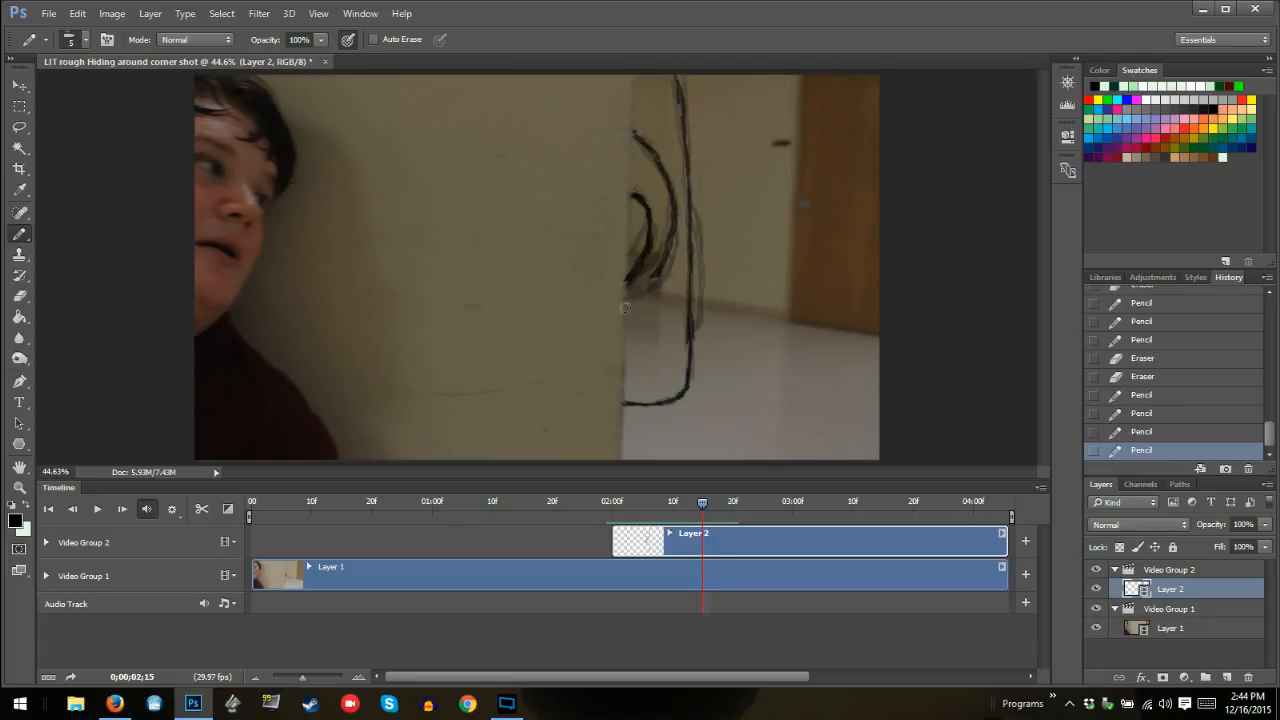
drag(650, 287, 659, 296)
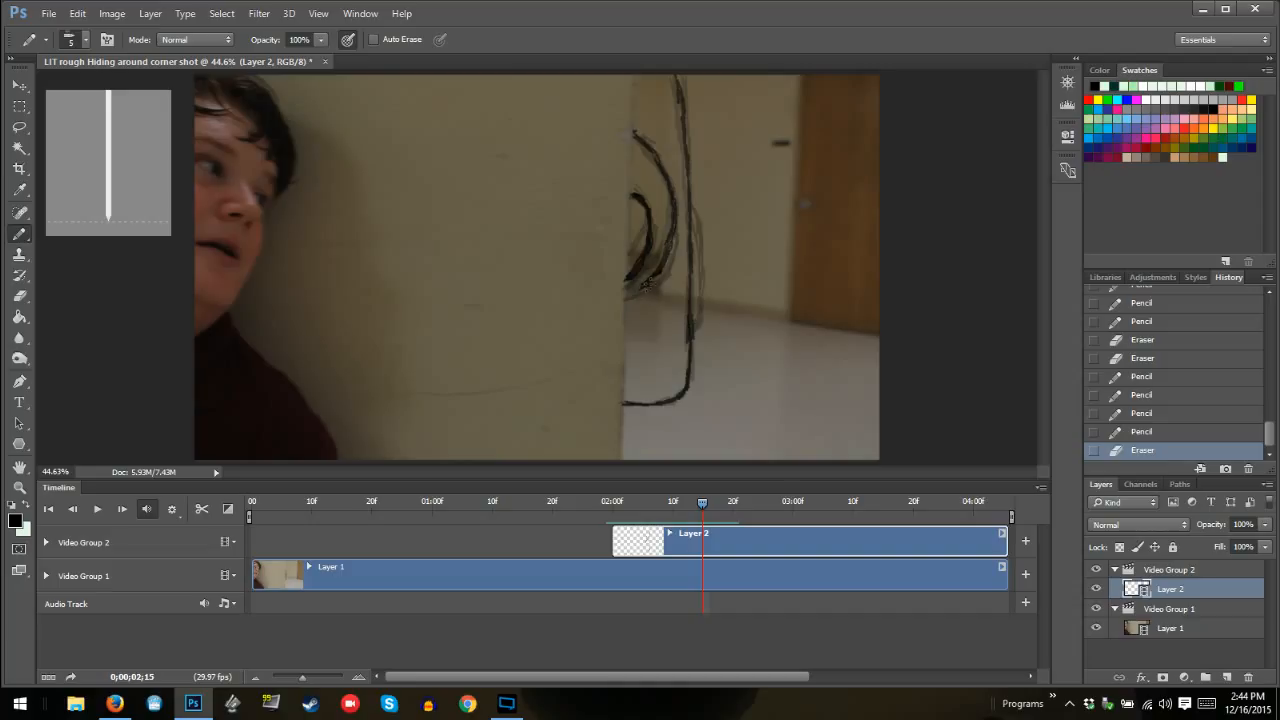
drag(646, 283, 627, 284)
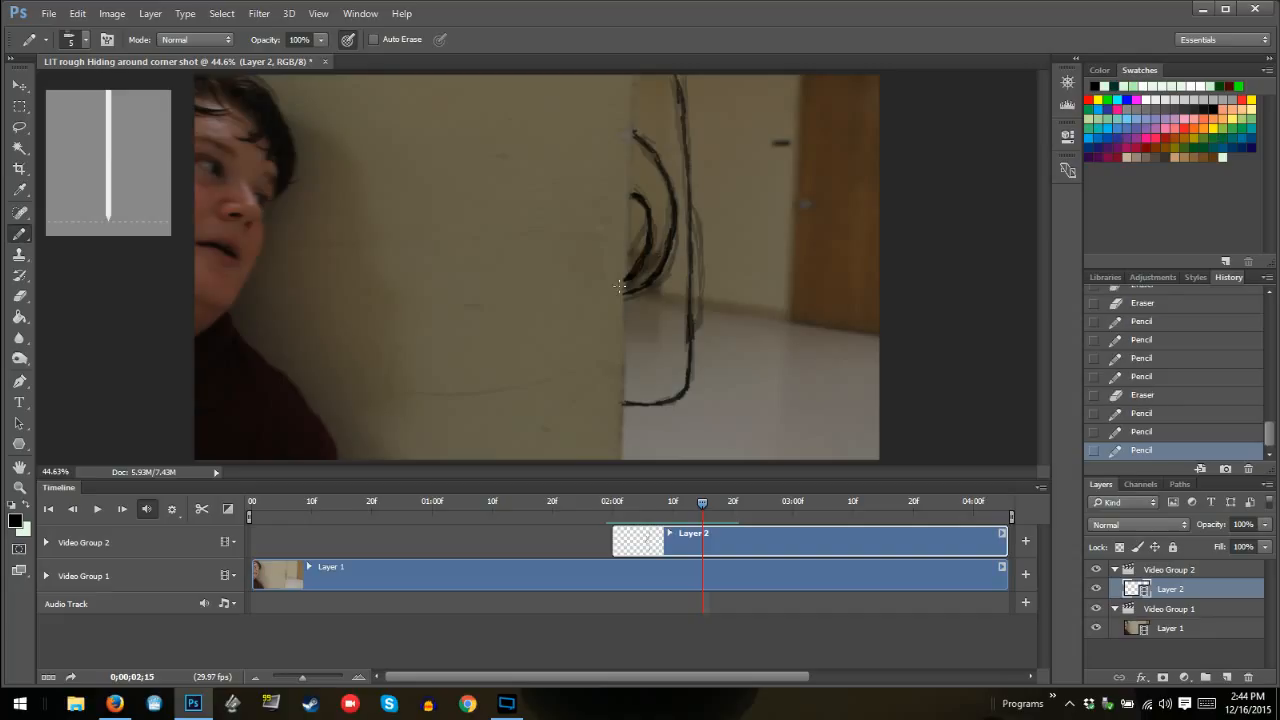
key(Left)
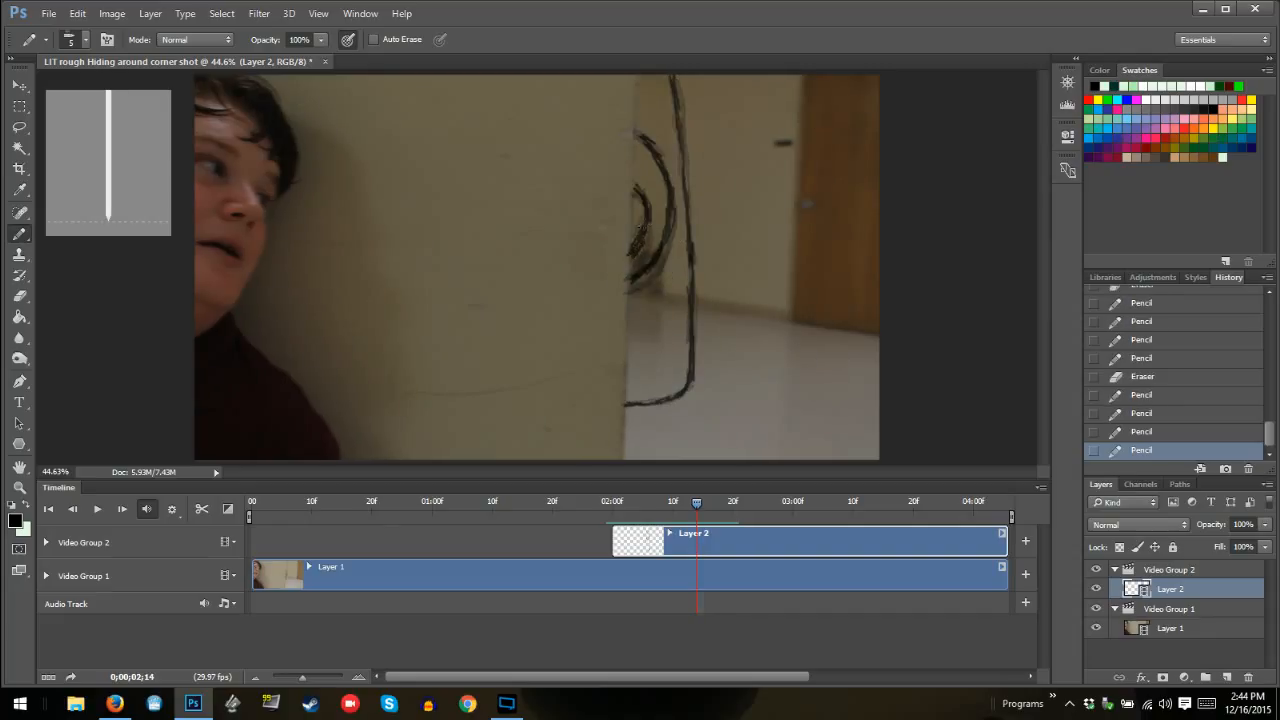
Thin the smaller inner curve at frame 02:14 by erasing its excess strokes, and go to frame 02:13
drag(634, 250, 654, 238)
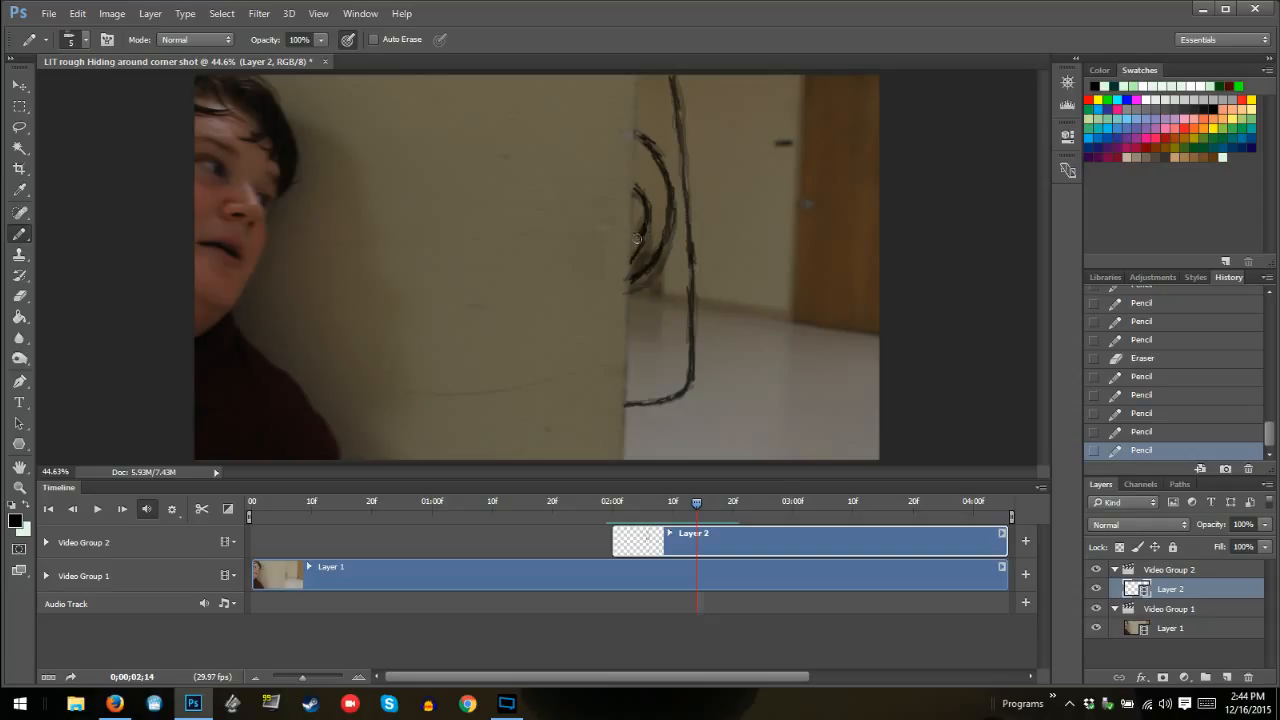
drag(645, 211, 656, 193)
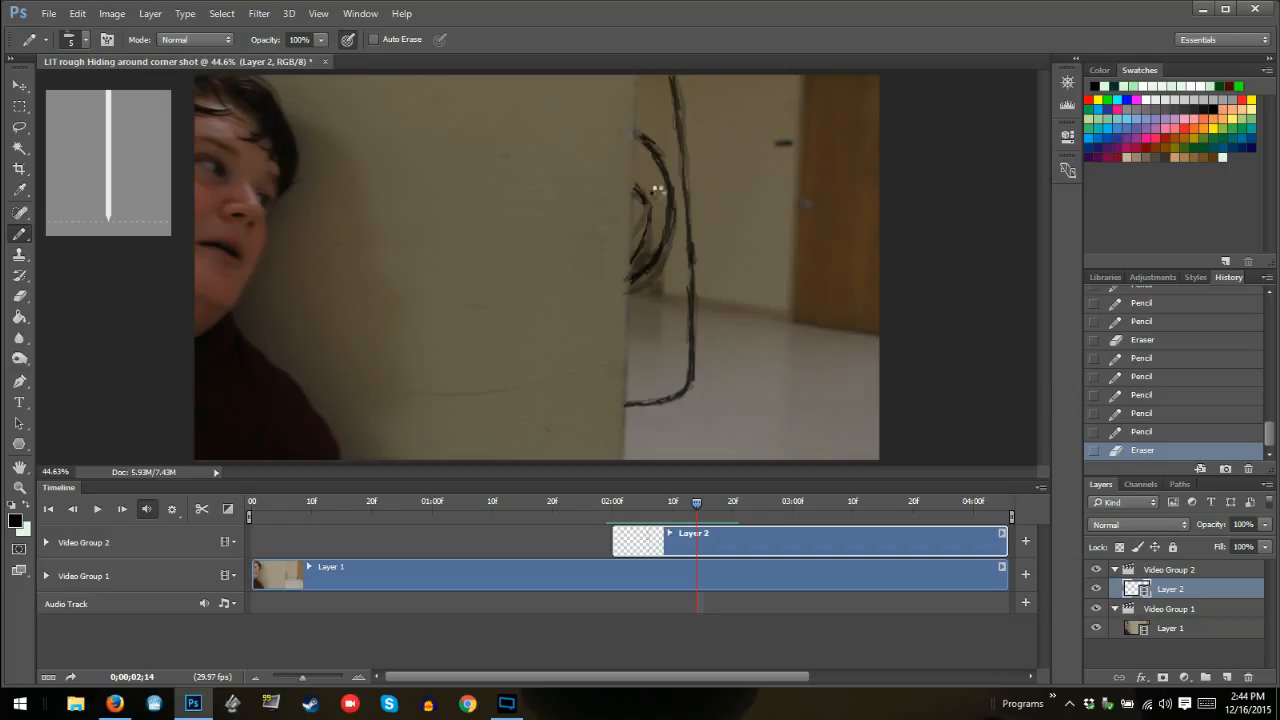
key(Left)
At frame 02:13, erase the inner curves' stray lower strokes and redraw the smaller curve to meet the larger one at the wall edge
click(690, 238)
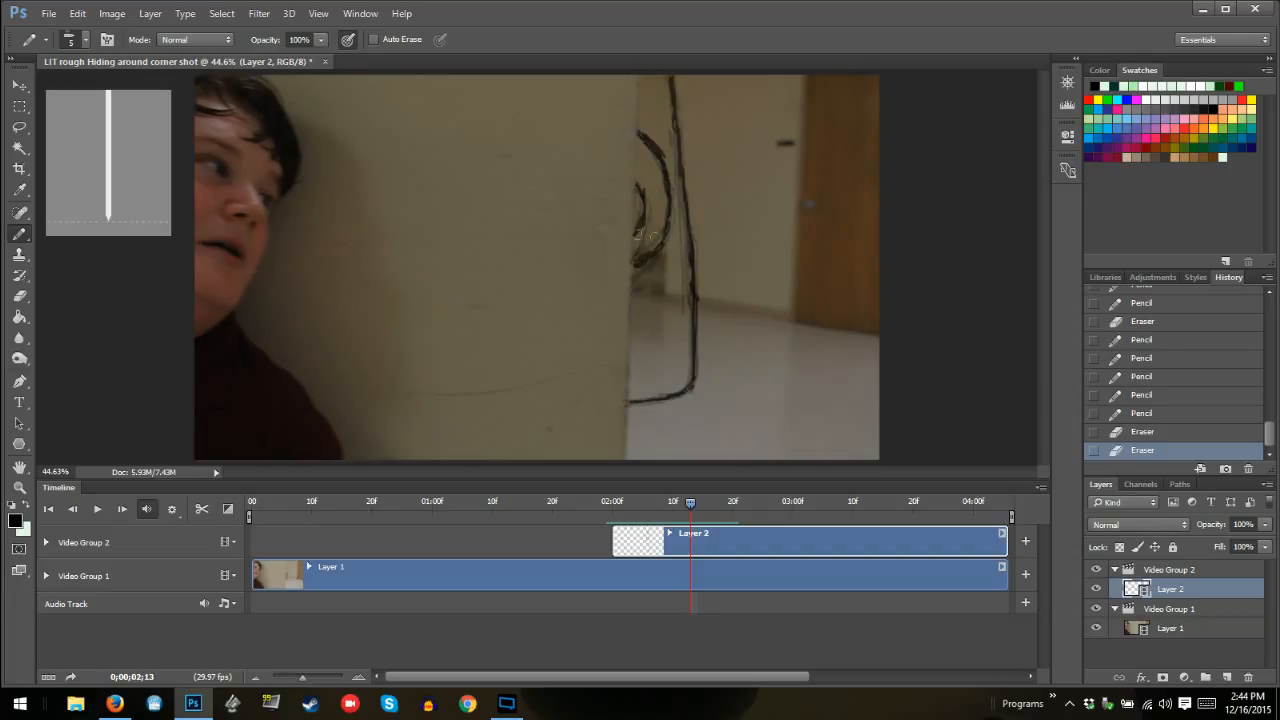
drag(637, 224, 636, 250)
mouse_move(636, 202)
mouse_down()
mouse_move(638, 247)
mouse_move(637, 218)
mouse_up()
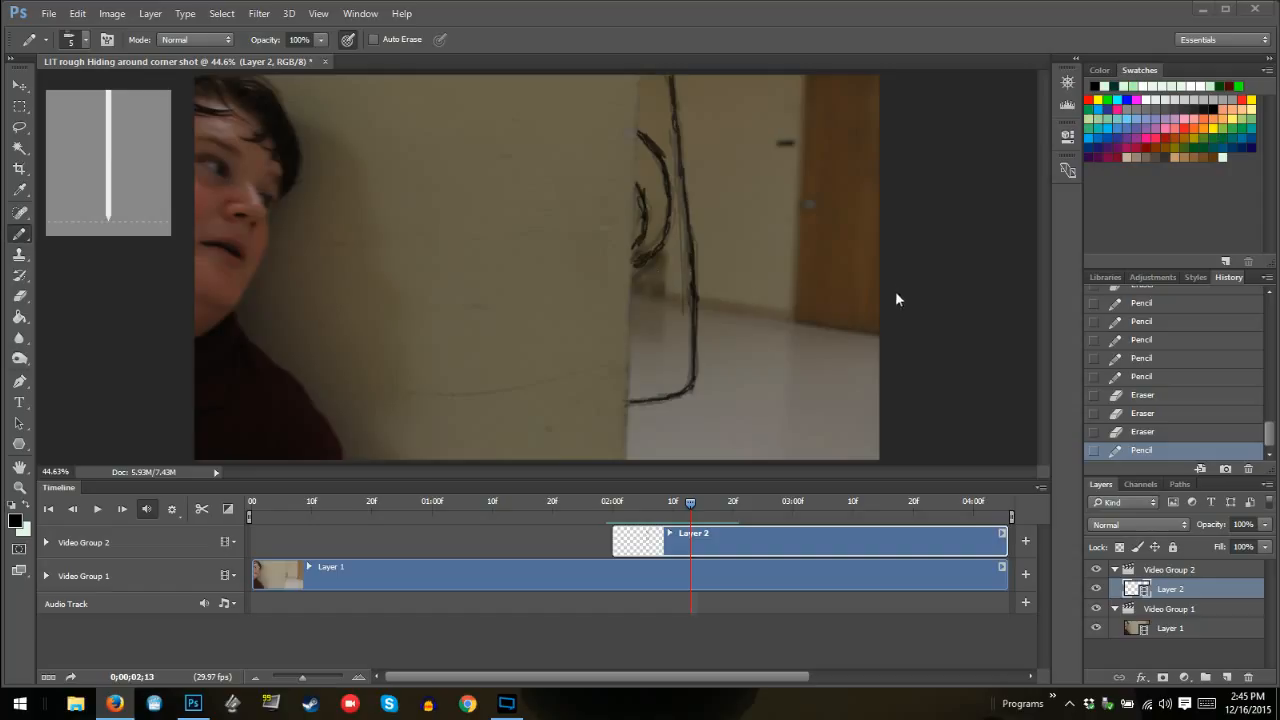
click(643, 259)
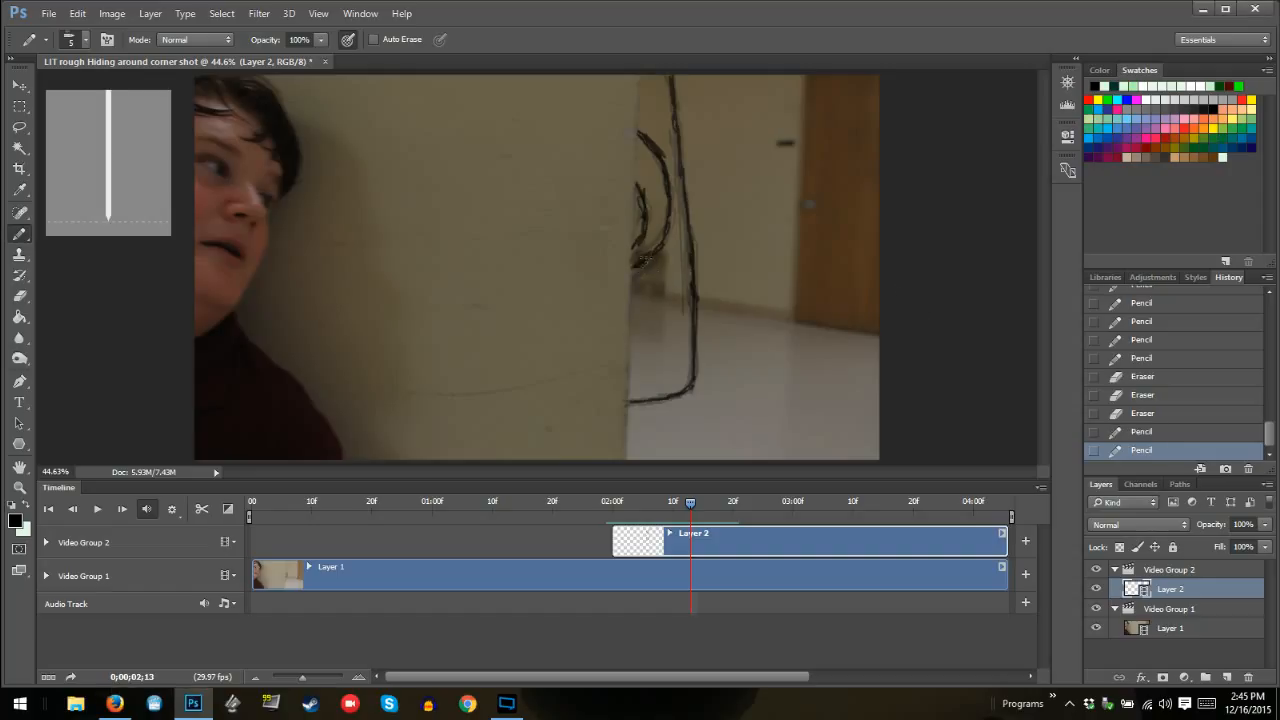
click(636, 243)
drag(639, 198, 634, 249)
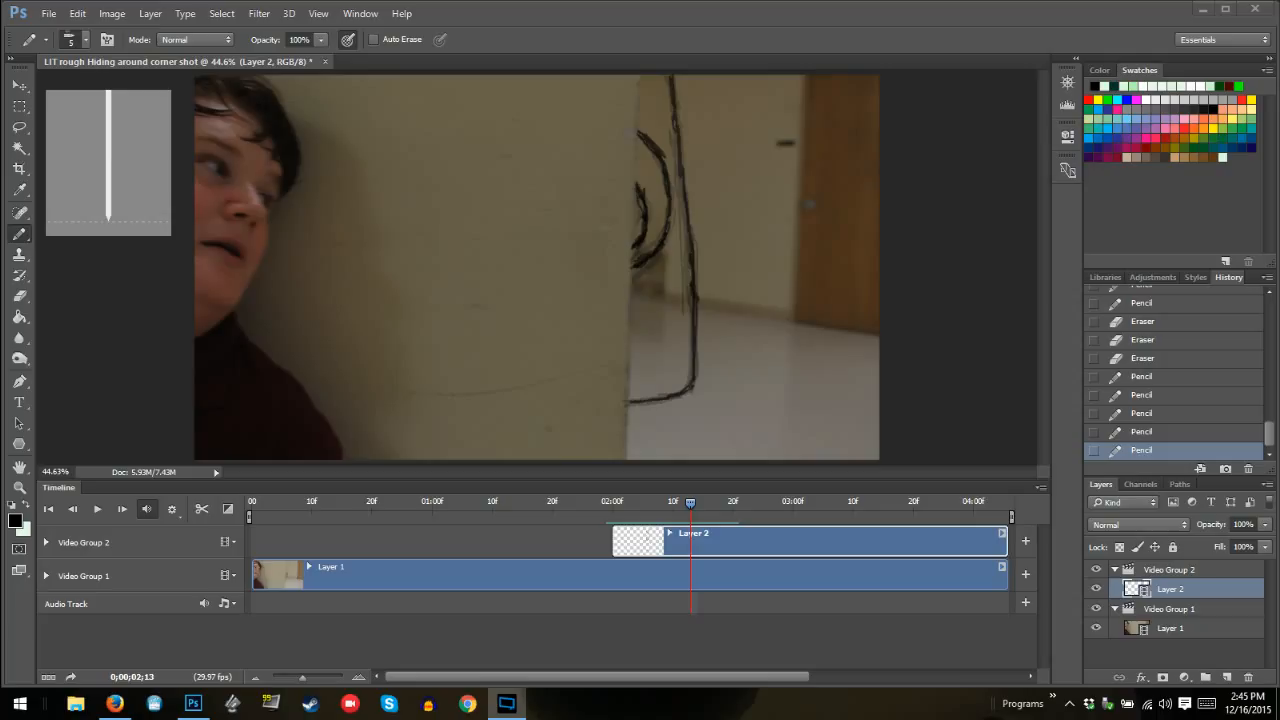
Step back and forth through the drawn frames up to 02:18 to check how the monster's curves move
key(alt+Tab)
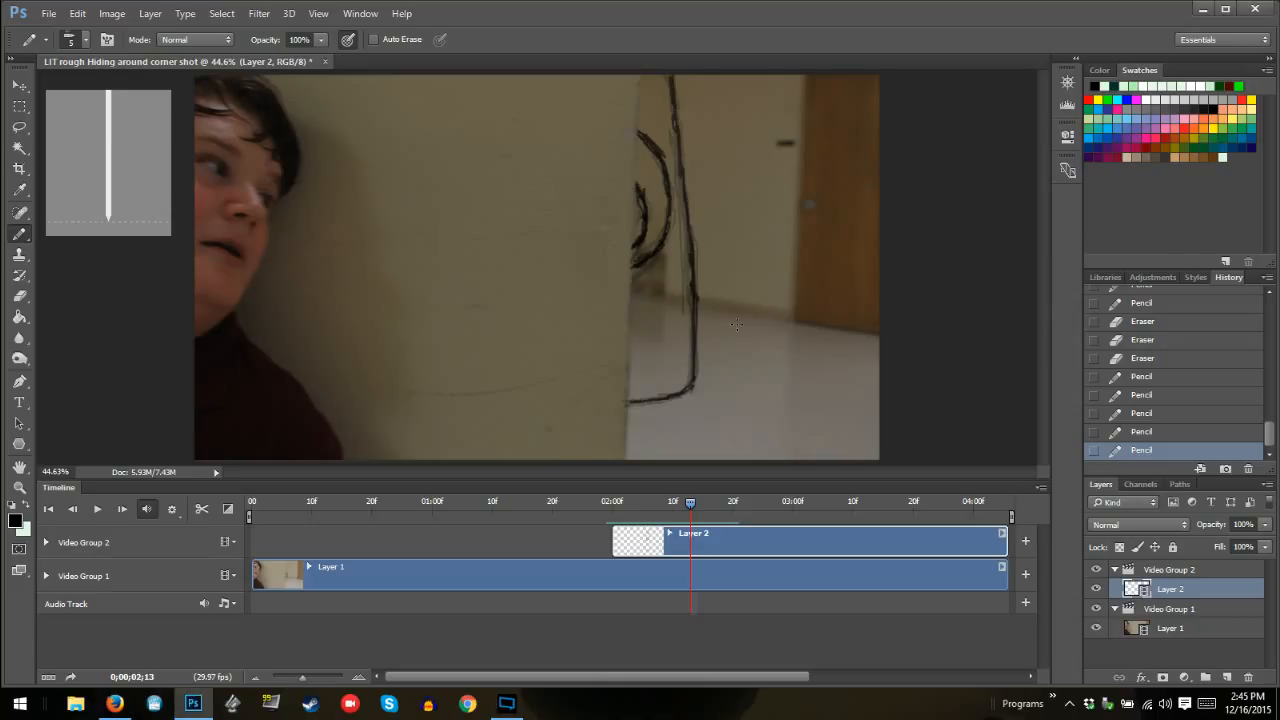
key(Left)
key(Left)
key(Left)
key(Left)
key(Right)
key(Right)
key(Right)
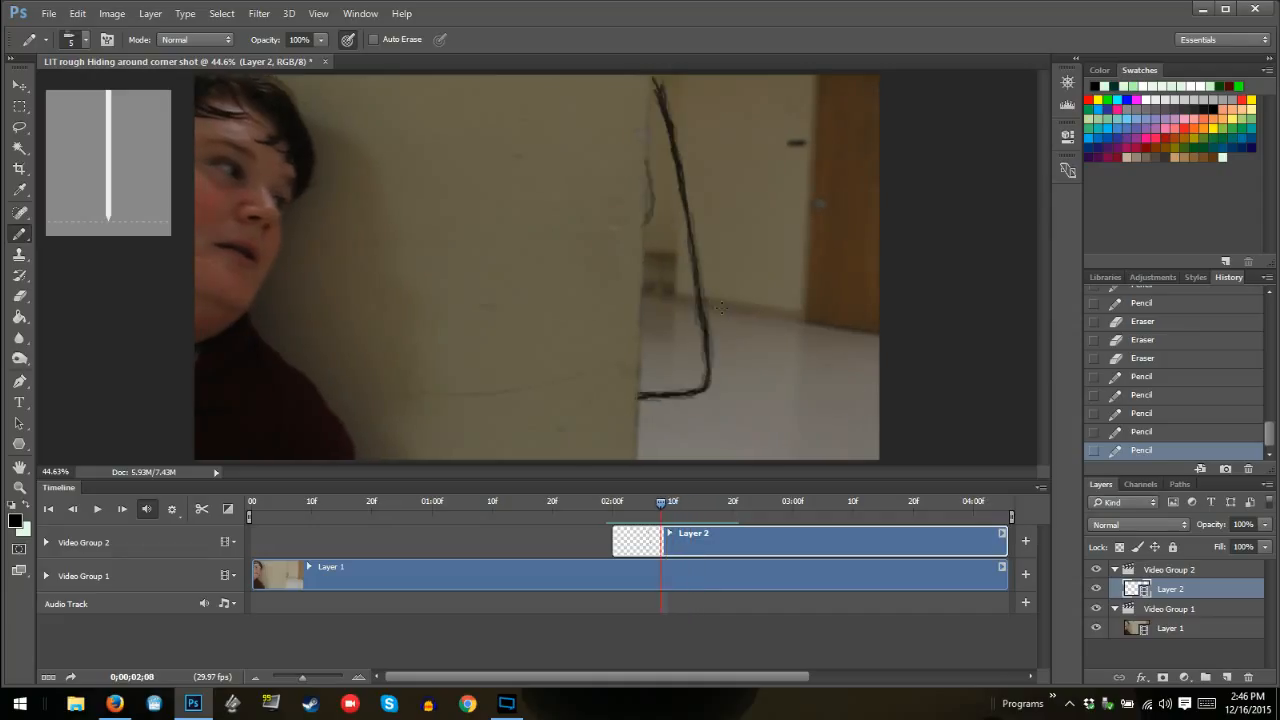
key(Right)
key(Right)
key(Right)
key(Right)
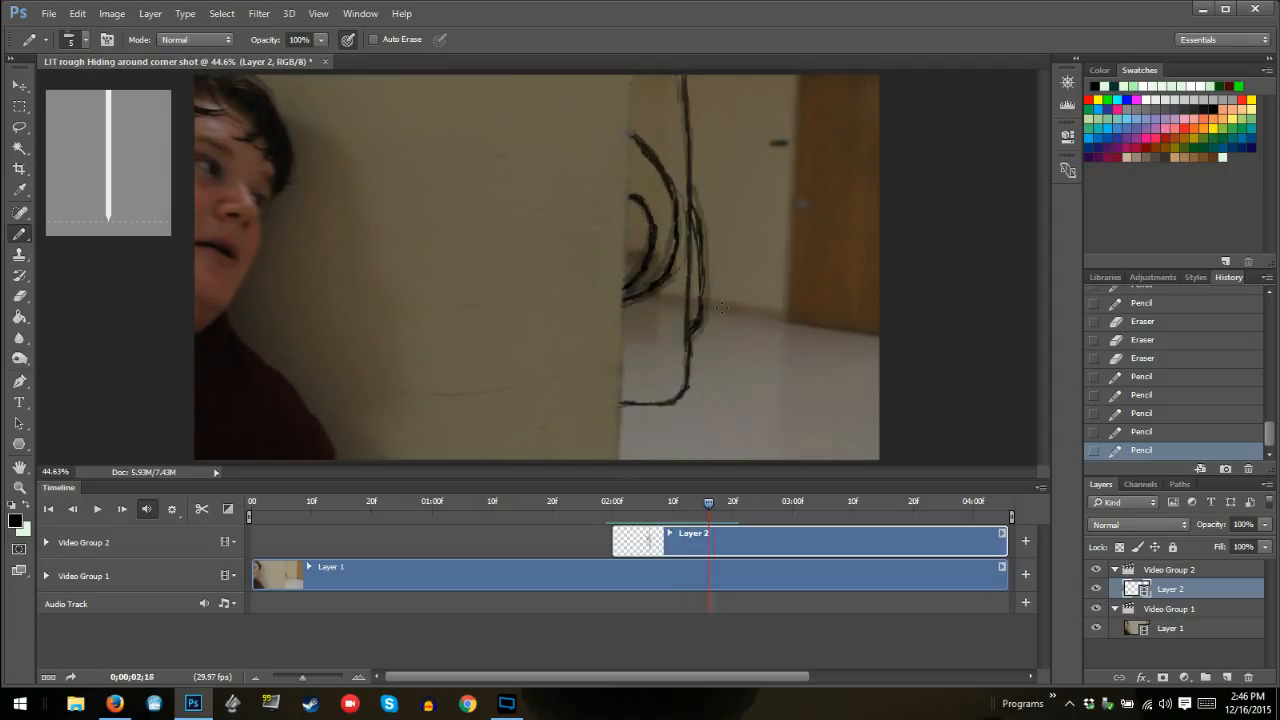
key(Right)
key(Right)
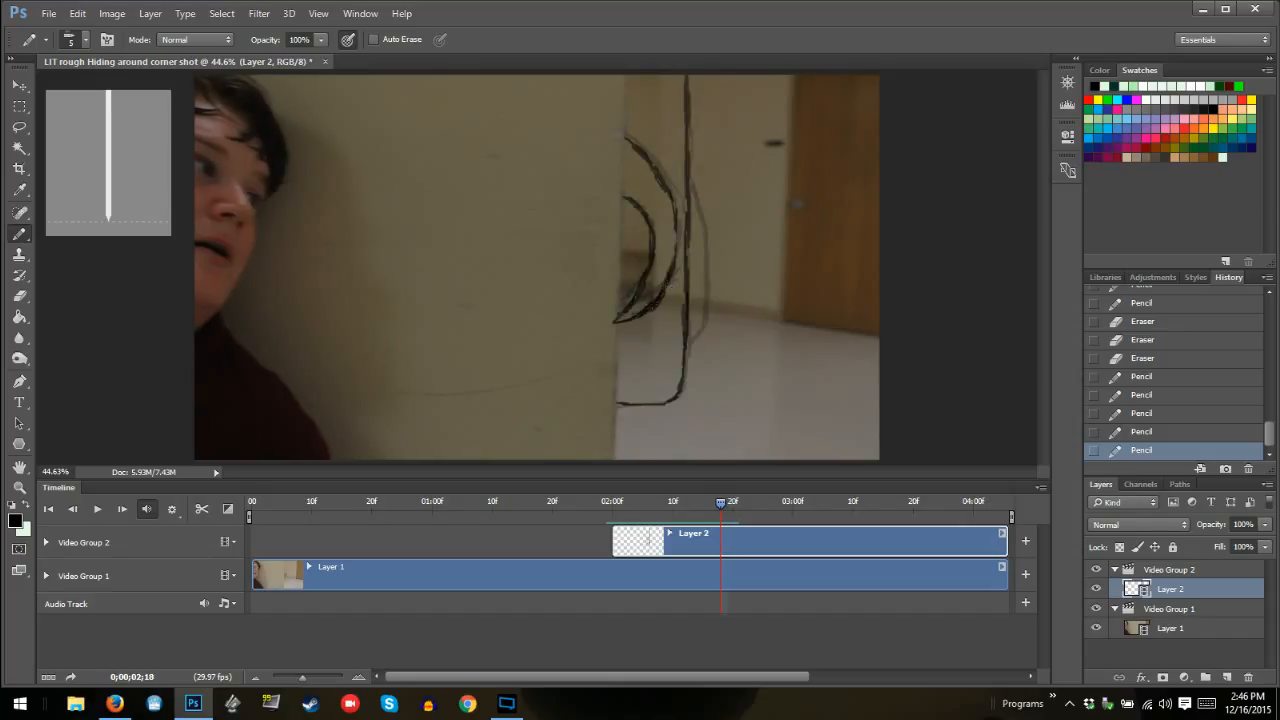
Darken the lower ends of both inner curves at frame 02:18 and compare the drawing with frame 02:19
click(627, 312)
click(648, 258)
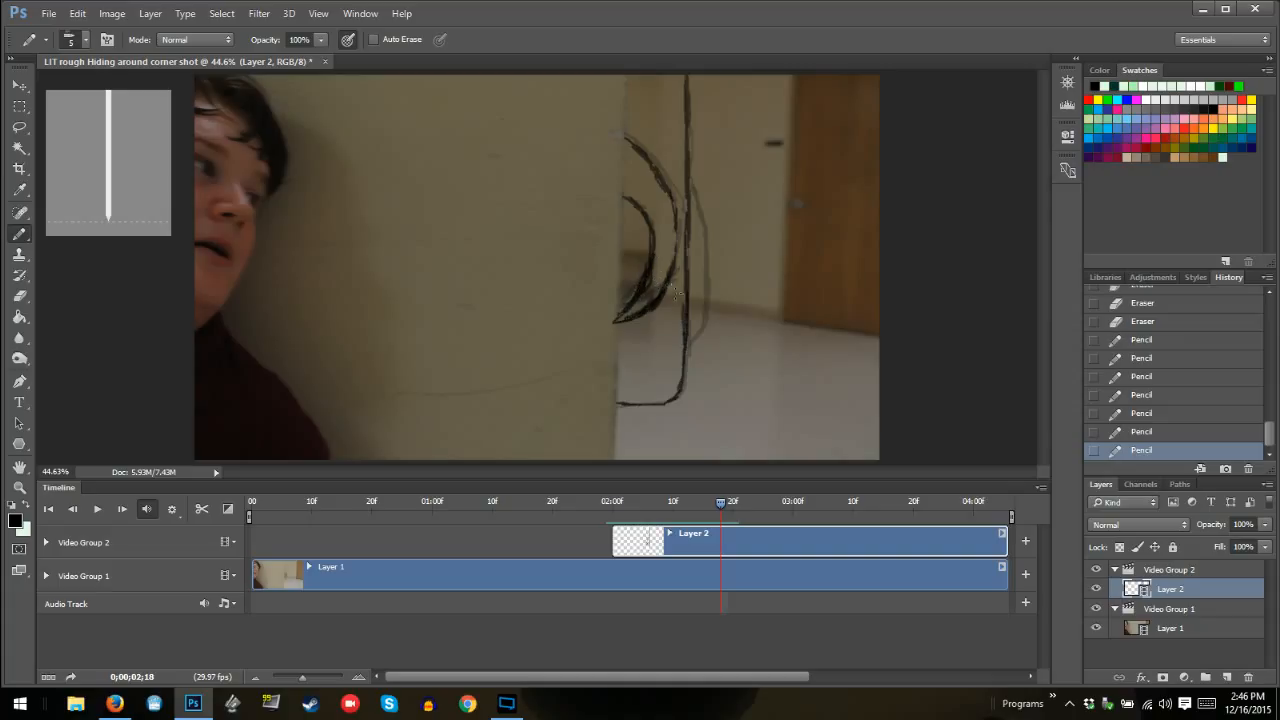
key(Right)
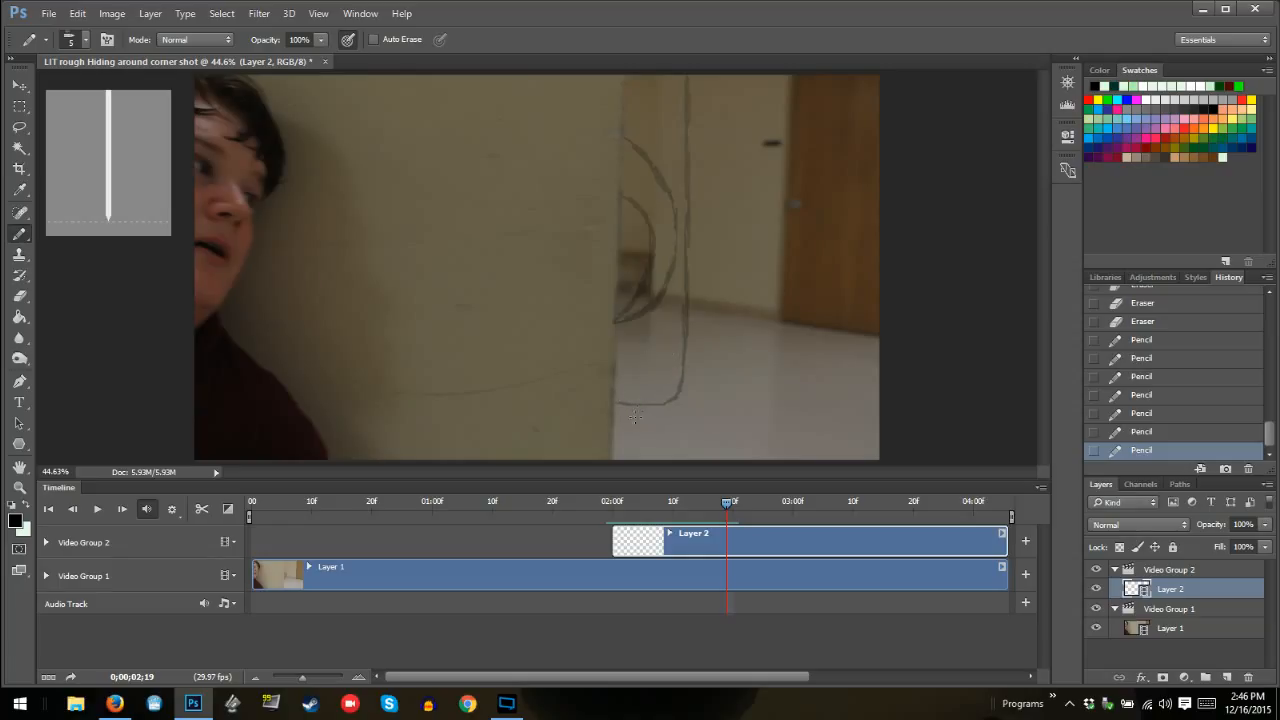
key(Left)
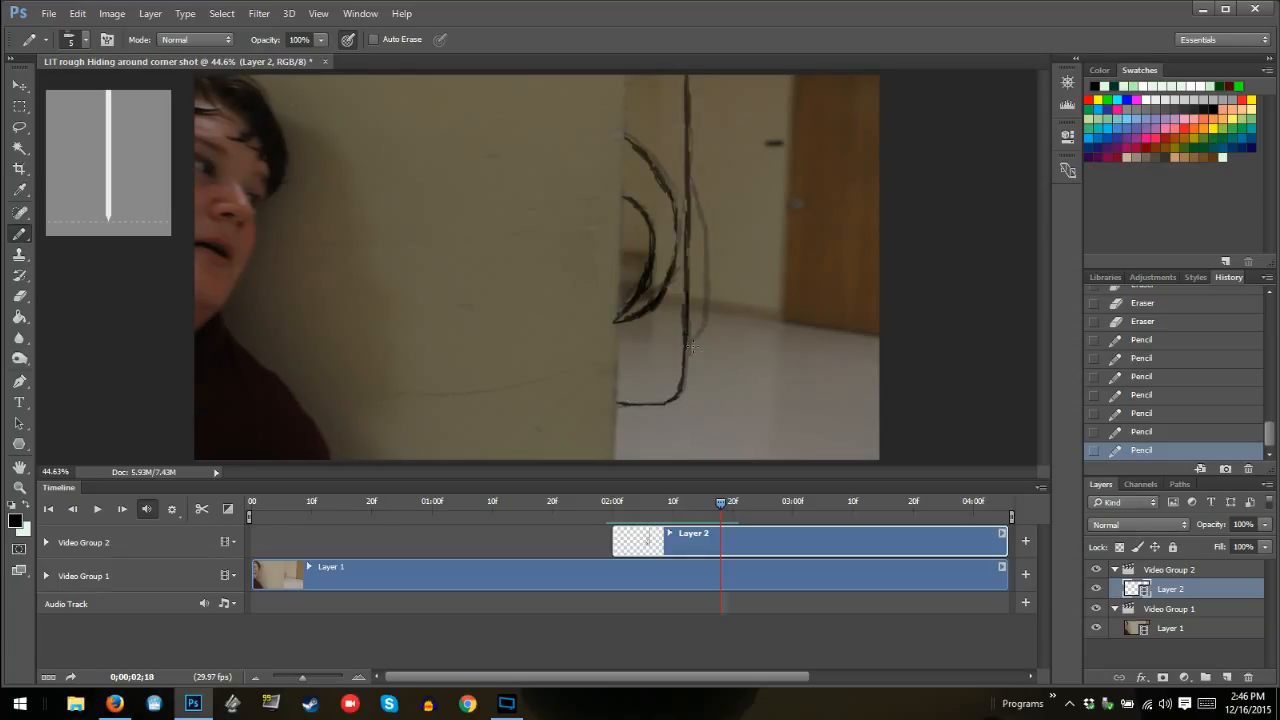
At frame 02:18, draw a long curved shape bulging outward from the body's vertical outline, cleaning up its lower corner
mouse_move(692, 356)
mouse_down()
mouse_move(721, 328)
mouse_move(721, 282)
mouse_move(722, 340)
mouse_move(691, 356)
mouse_move(707, 333)
mouse_up()
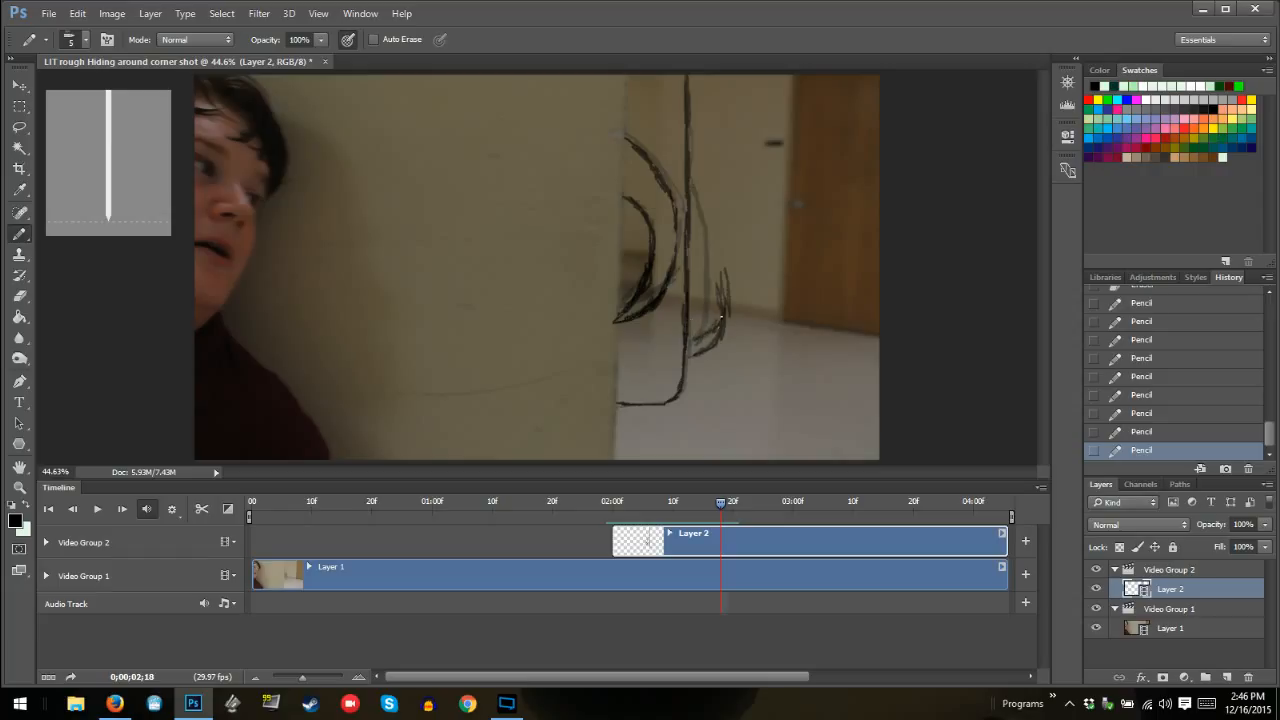
mouse_move(721, 316)
mouse_down()
mouse_move(727, 248)
mouse_move(700, 106)
mouse_up()
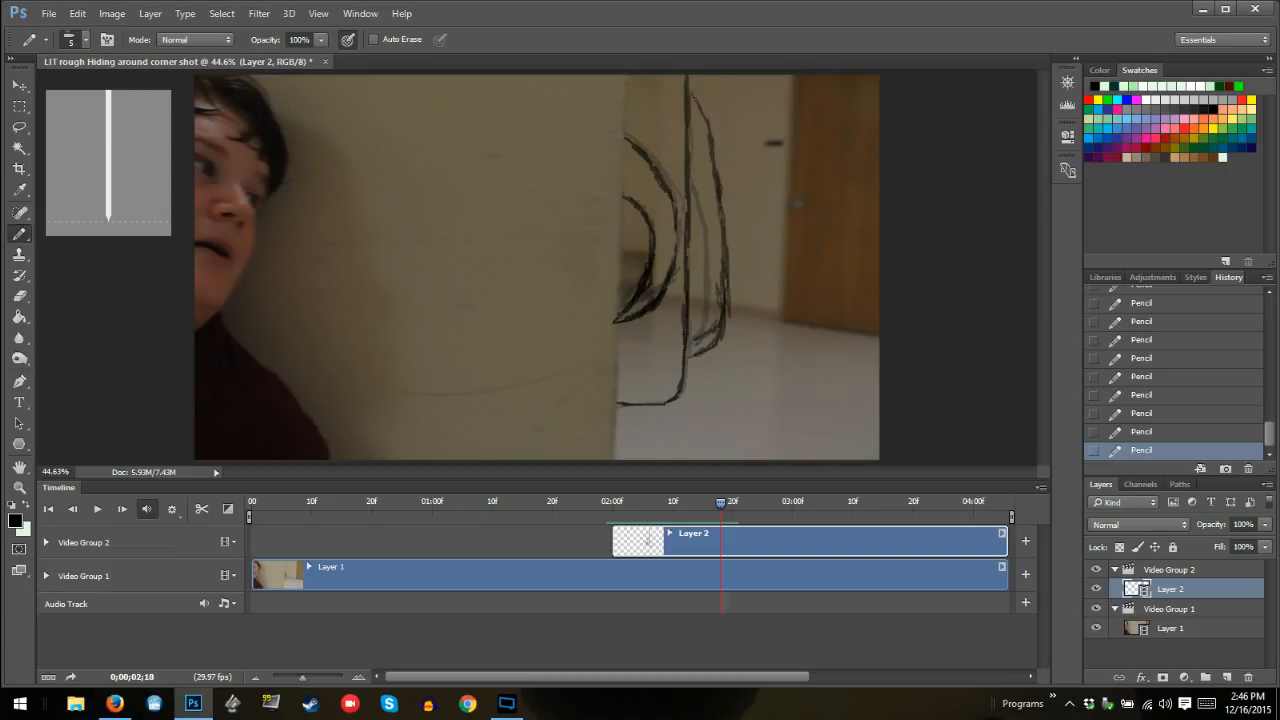
mouse_move(722, 322)
mouse_down()
mouse_move(687, 342)
mouse_move(715, 316)
mouse_move(709, 333)
mouse_move(726, 295)
mouse_up()
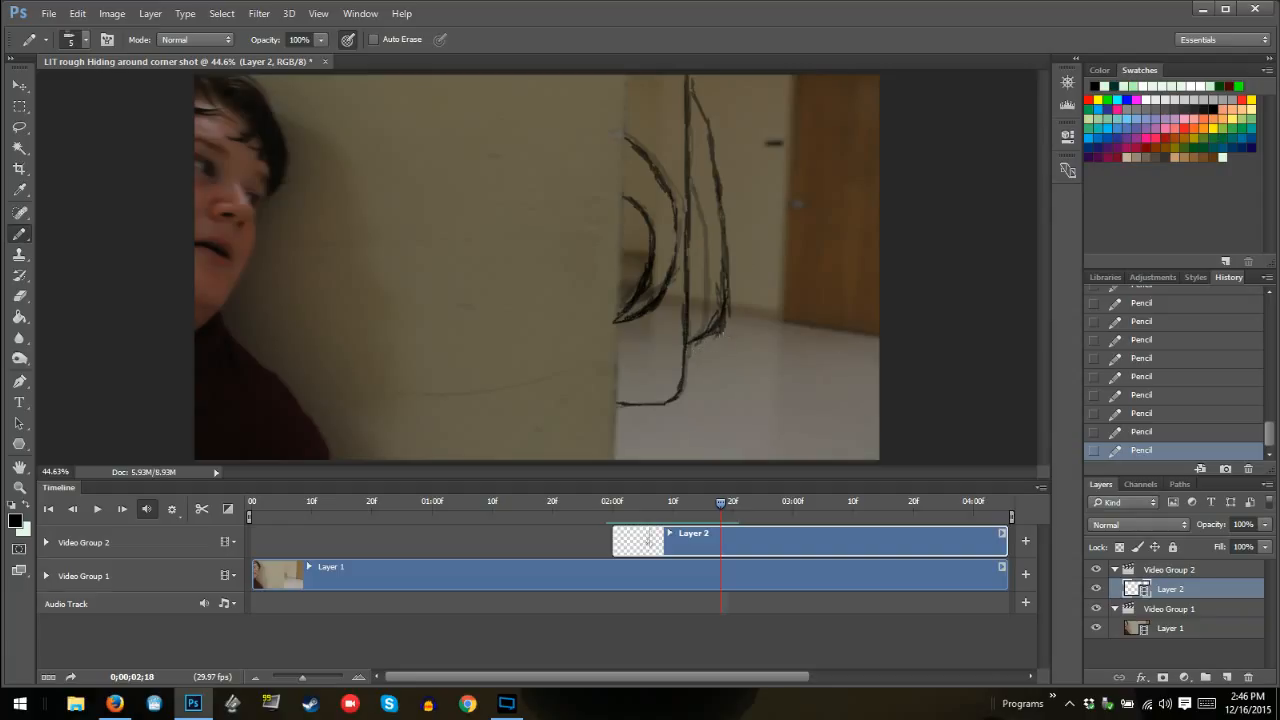
mouse_move(732, 316)
mouse_down()
mouse_move(724, 264)
mouse_move(709, 276)
mouse_move(697, 337)
mouse_up()
mouse_move(716, 308)
mouse_down()
mouse_move(711, 317)
mouse_move(710, 268)
mouse_move(726, 292)
mouse_move(726, 280)
mouse_up()
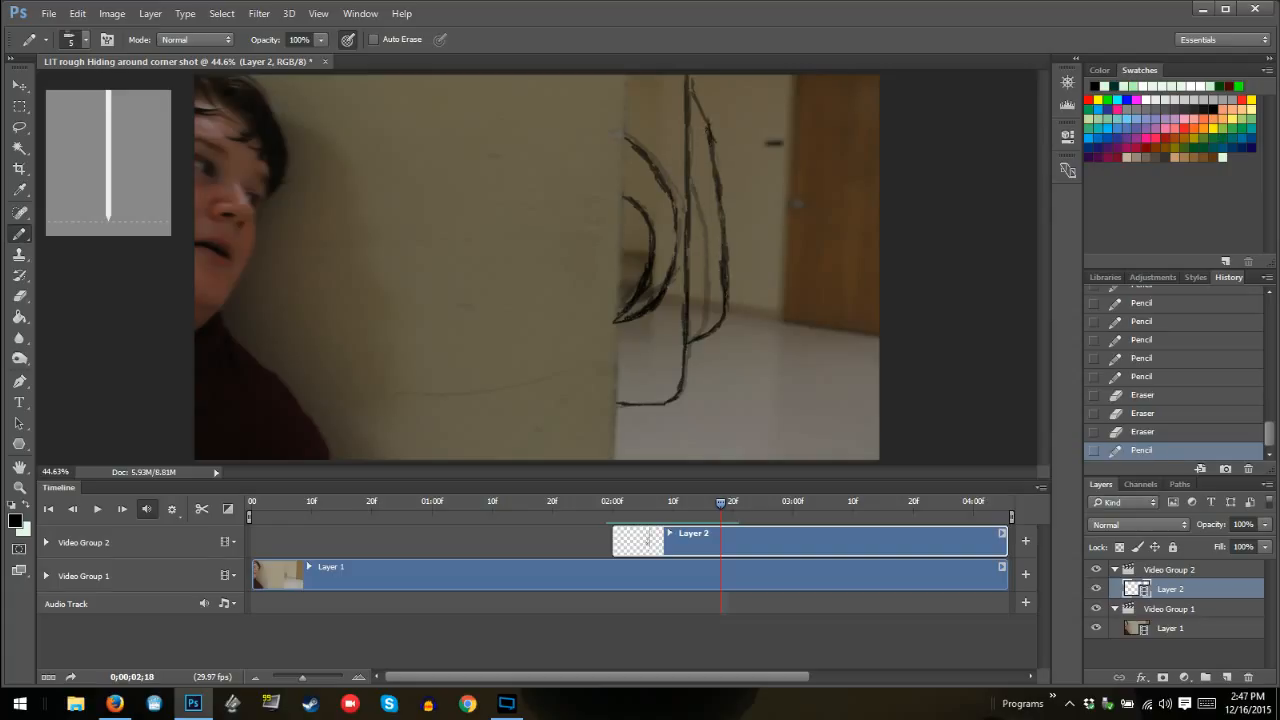
mouse_move(712, 139)
mouse_down()
mouse_move(724, 236)
mouse_move(709, 147)
mouse_up()
drag(691, 90, 702, 114)
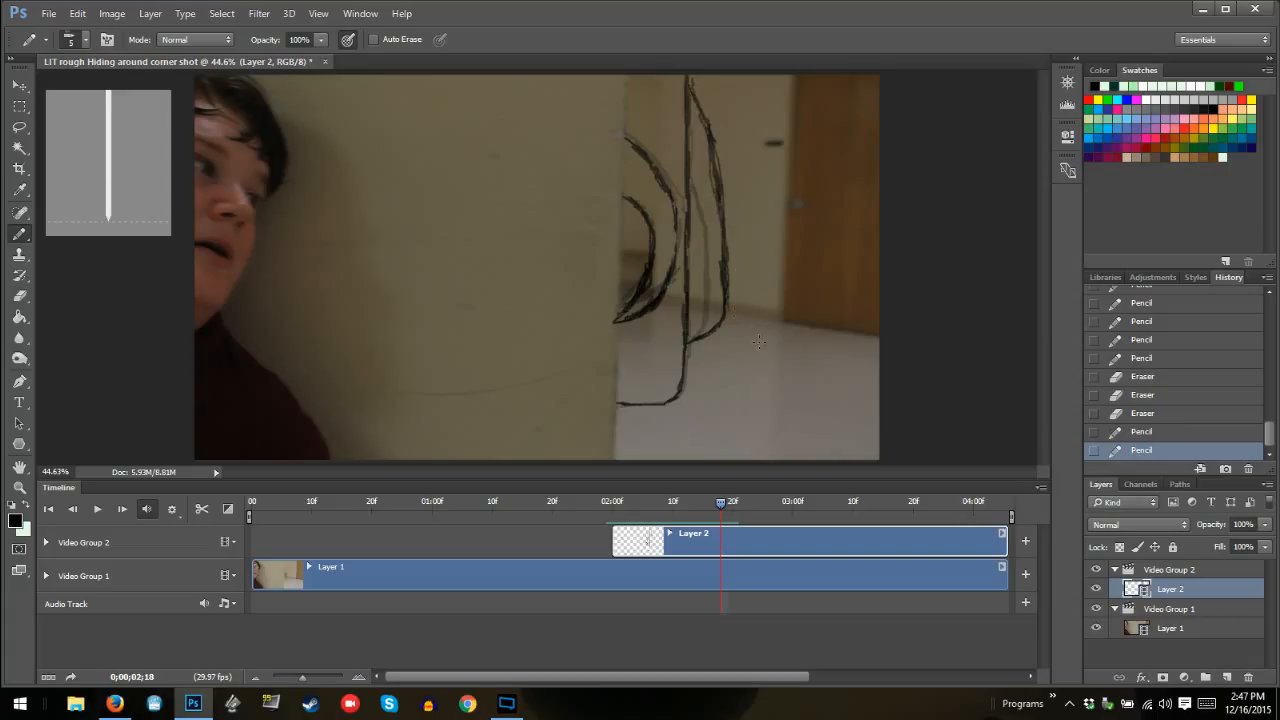
At frame 02:19, trace the body's main outline from the wall edge around the lower corner and up to the frame's top
key(Right)
key(Left)
key(Right)
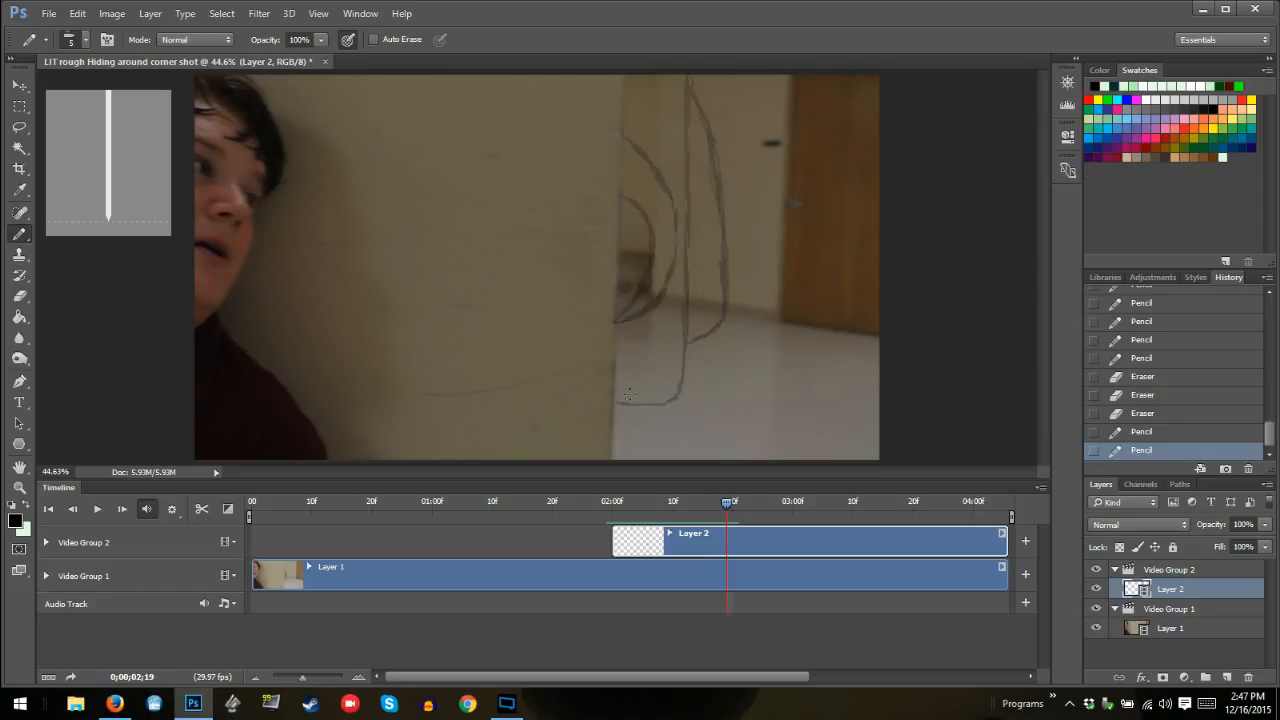
mouse_move(614, 406)
mouse_down()
mouse_move(666, 402)
mouse_move(682, 382)
mouse_move(683, 342)
mouse_move(668, 397)
mouse_move(685, 283)
mouse_move(686, 82)
mouse_up()
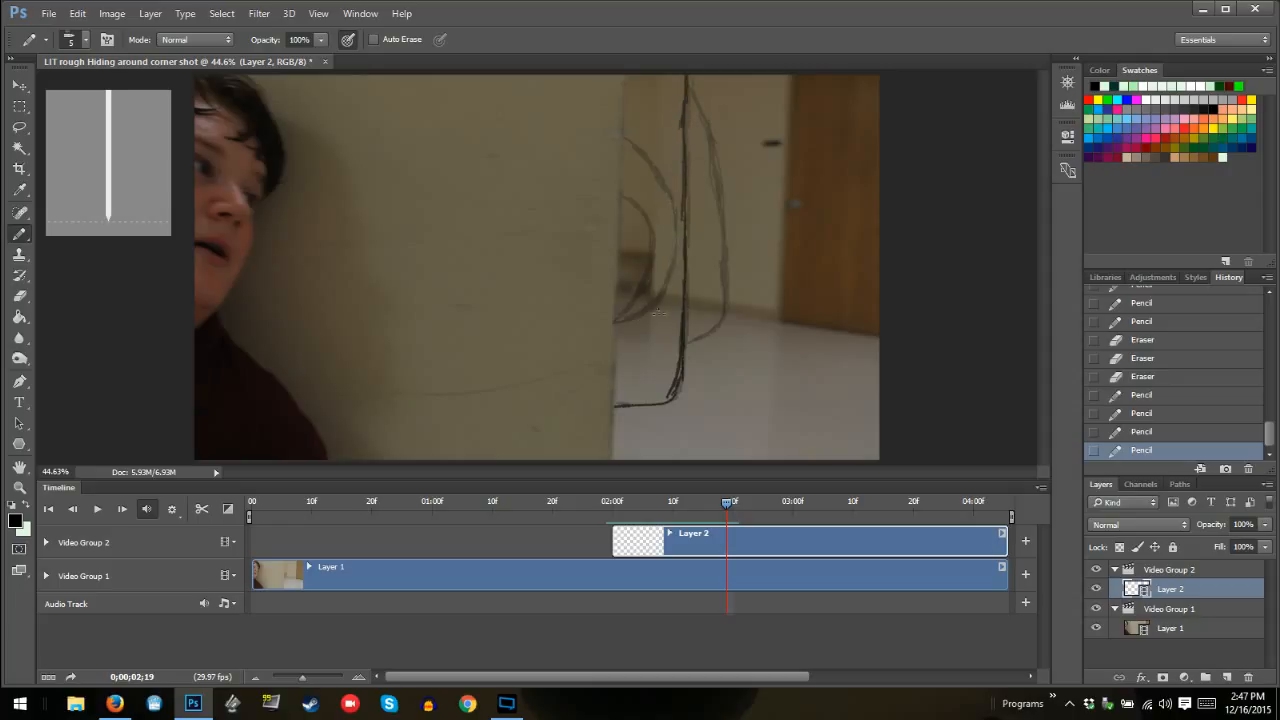
Draw both inner curves at frame 02:19, with their lower ends meeting slightly lower and away from the wall edge
mouse_move(625, 330)
mouse_down()
mouse_move(671, 285)
mouse_move(668, 186)
mouse_up()
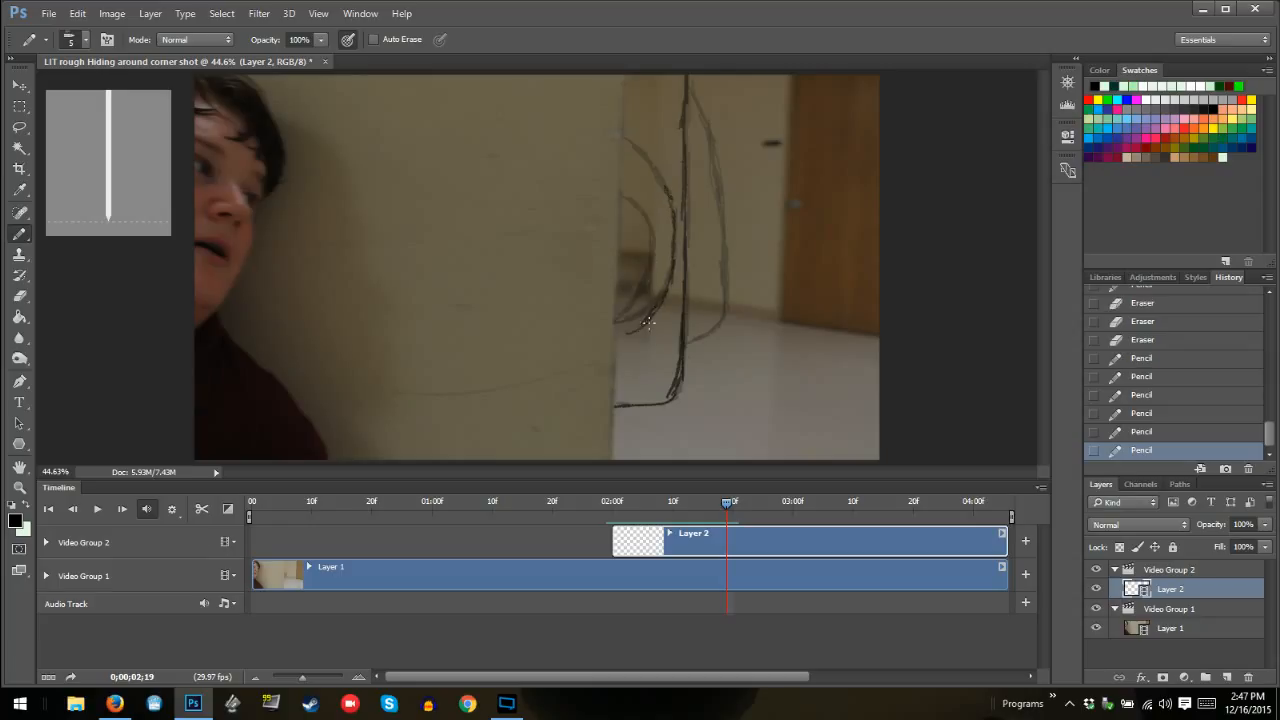
drag(664, 308, 674, 271)
mouse_move(633, 331)
mouse_down()
mouse_move(655, 309)
mouse_move(640, 324)
mouse_move(655, 246)
mouse_move(627, 200)
mouse_move(658, 184)
mouse_move(636, 145)
mouse_up()
drag(637, 210, 618, 197)
mouse_move(621, 145)
mouse_down()
mouse_move(650, 156)
mouse_move(660, 172)
mouse_move(631, 147)
mouse_move(667, 186)
mouse_move(674, 218)
mouse_move(631, 330)
mouse_up()
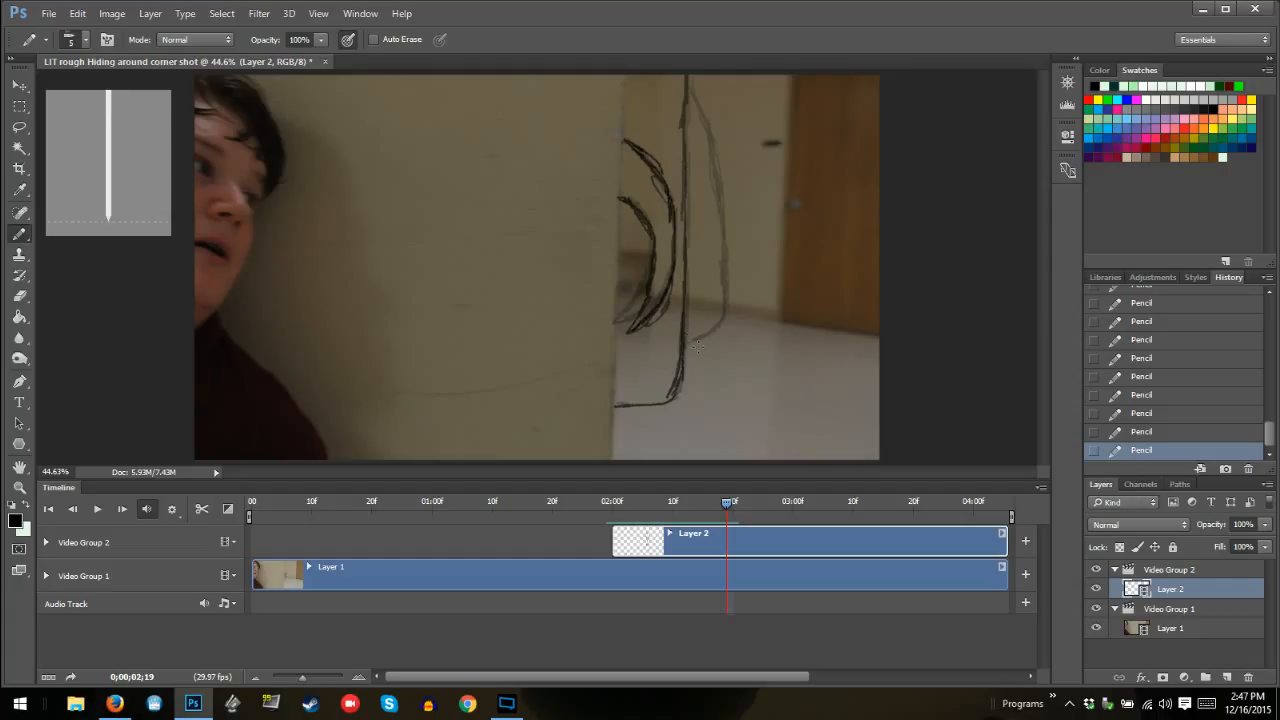
Draw the outer curved shape at frame 02:19 extending farther toward the door, erase its stray strokes, and darken the main outline's upper end
mouse_move(689, 350)
mouse_down()
mouse_move(725, 326)
mouse_move(695, 329)
mouse_move(731, 324)
mouse_move(689, 331)
mouse_move(753, 317)
mouse_move(737, 321)
mouse_move(748, 278)
mouse_up()
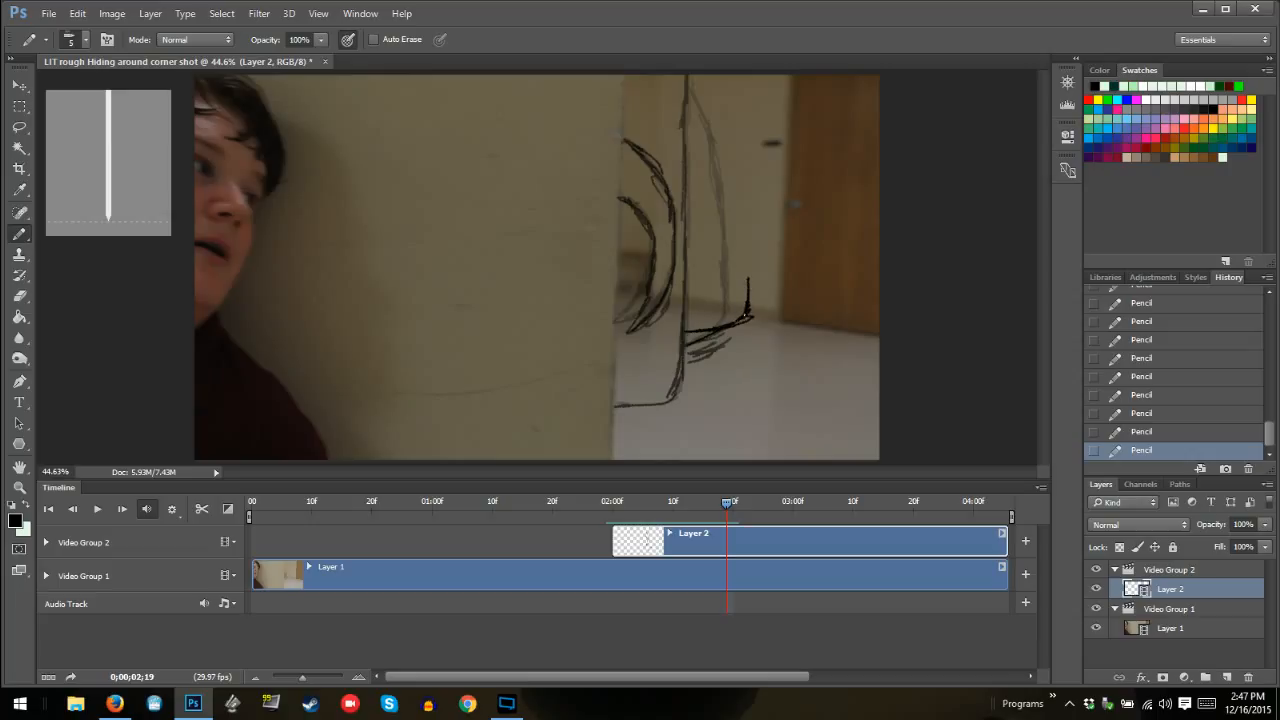
drag(746, 314, 748, 274)
mouse_move(697, 347)
mouse_down()
mouse_move(694, 358)
mouse_move(693, 346)
mouse_up()
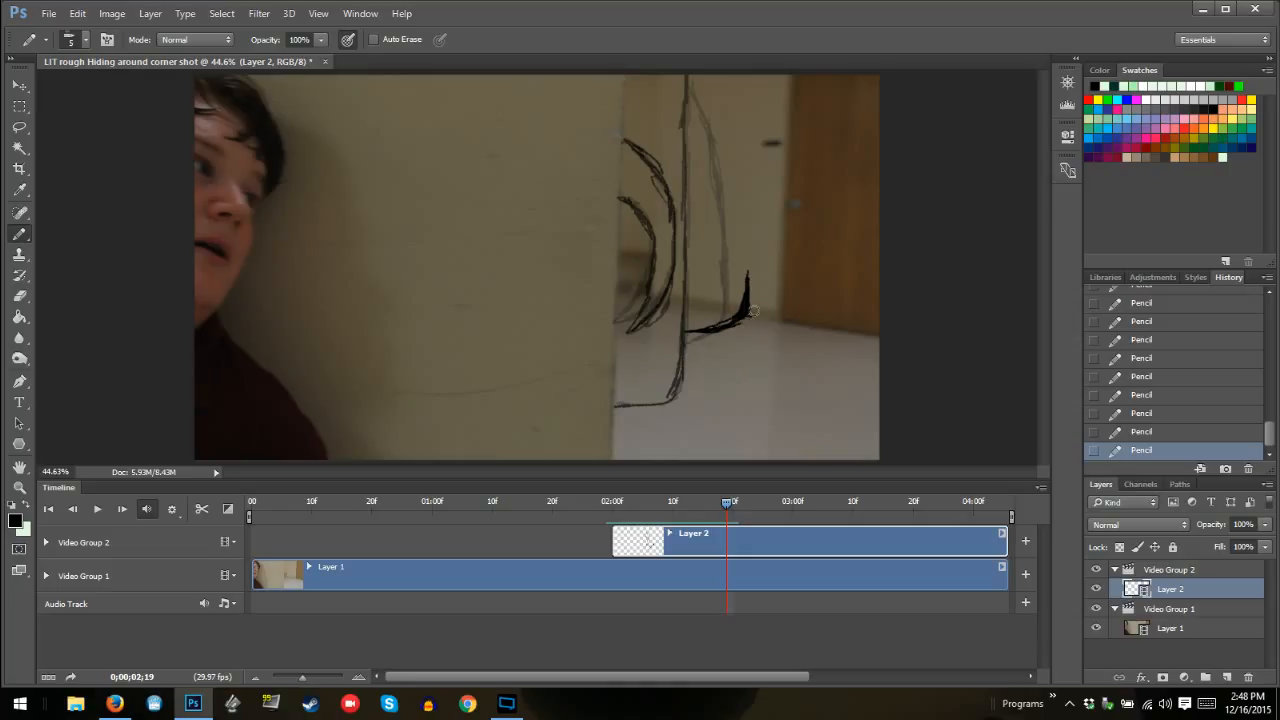
mouse_move(752, 310)
mouse_down()
mouse_move(759, 287)
mouse_move(734, 363)
mouse_up()
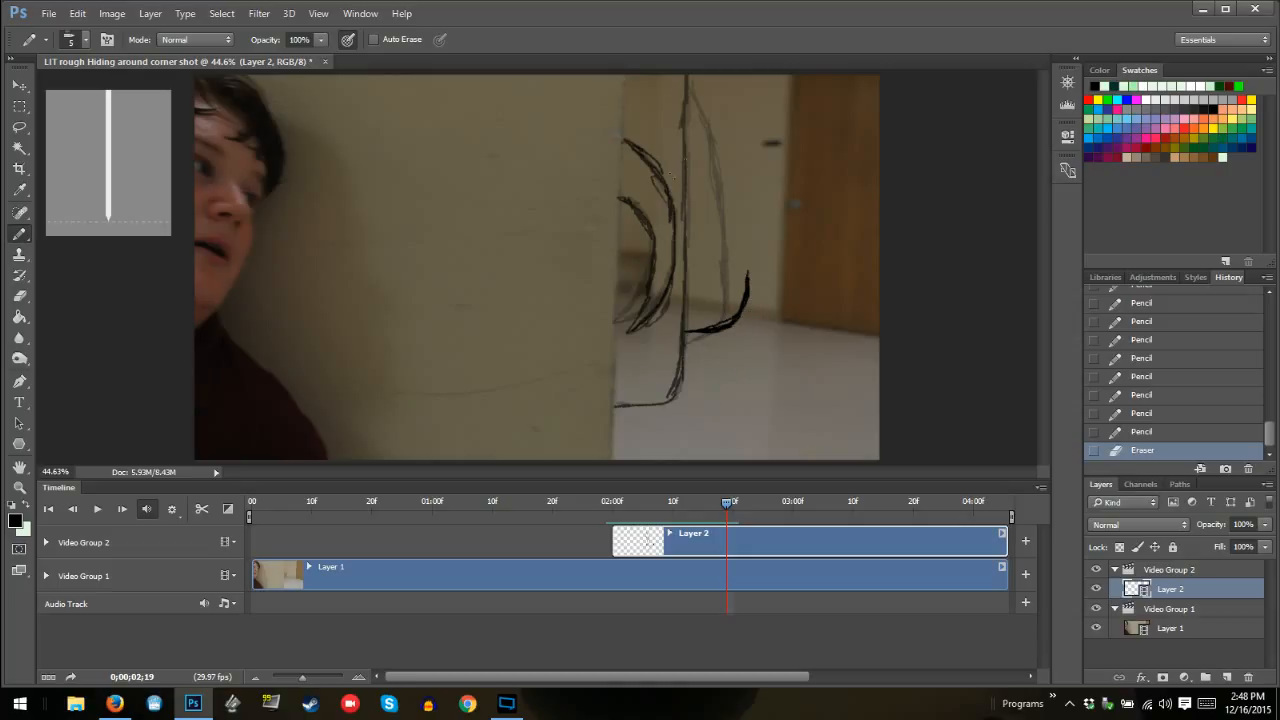
mouse_move(748, 272)
mouse_down()
mouse_move(744, 261)
mouse_move(743, 186)
mouse_move(745, 230)
mouse_move(720, 95)
mouse_move(727, 126)
mouse_move(702, 72)
mouse_move(752, 262)
mouse_up()
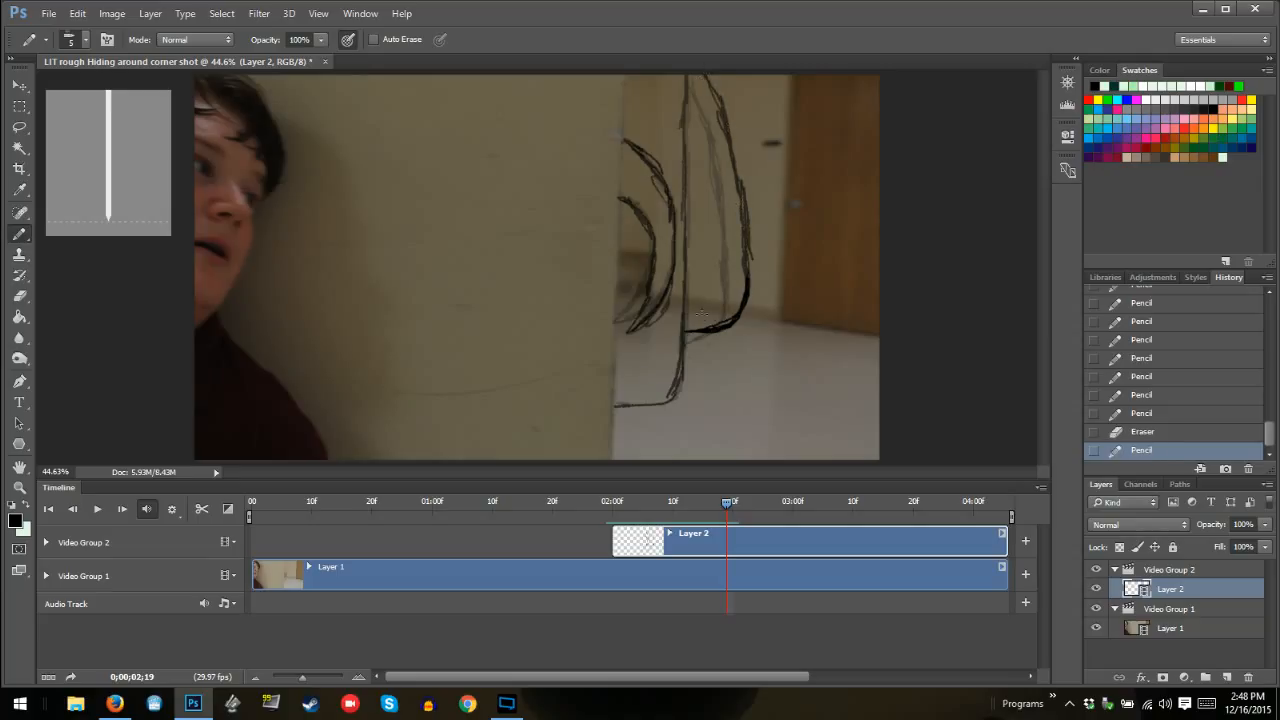
drag(690, 330, 738, 318)
drag(720, 98, 704, 74)
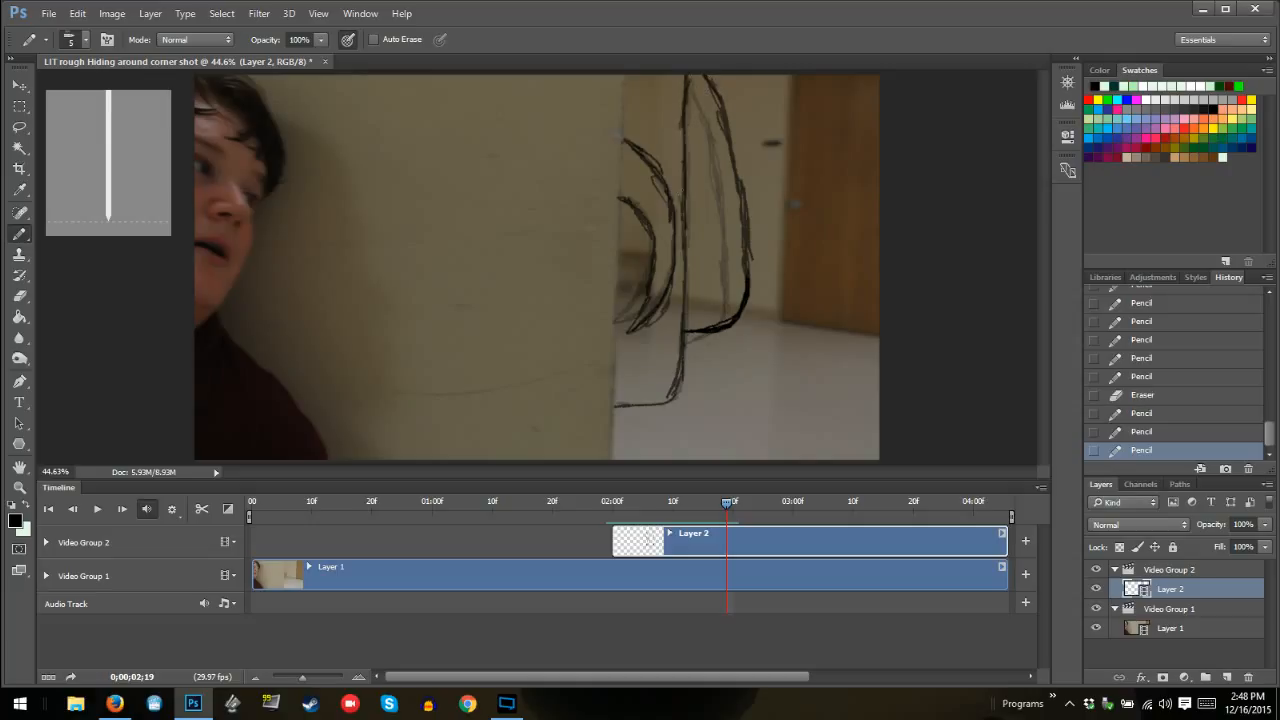
drag(687, 97, 687, 78)
drag(686, 88, 687, 73)
At frame 02:20, trace the body's main outline from the wall edge up to the top of the frame
key(Right)
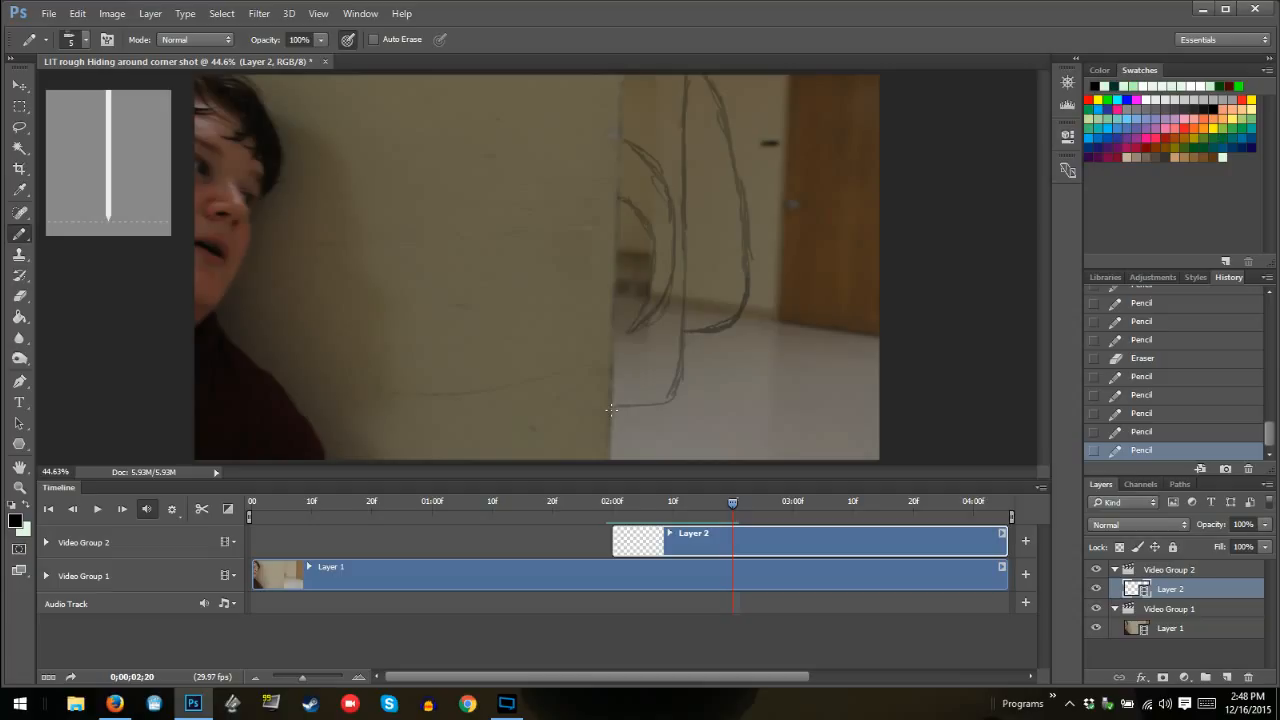
mouse_move(611, 409)
mouse_down()
mouse_move(675, 385)
mouse_move(680, 285)
mouse_move(688, 292)
mouse_move(676, 270)
mouse_move(681, 284)
mouse_move(678, 166)
mouse_up()
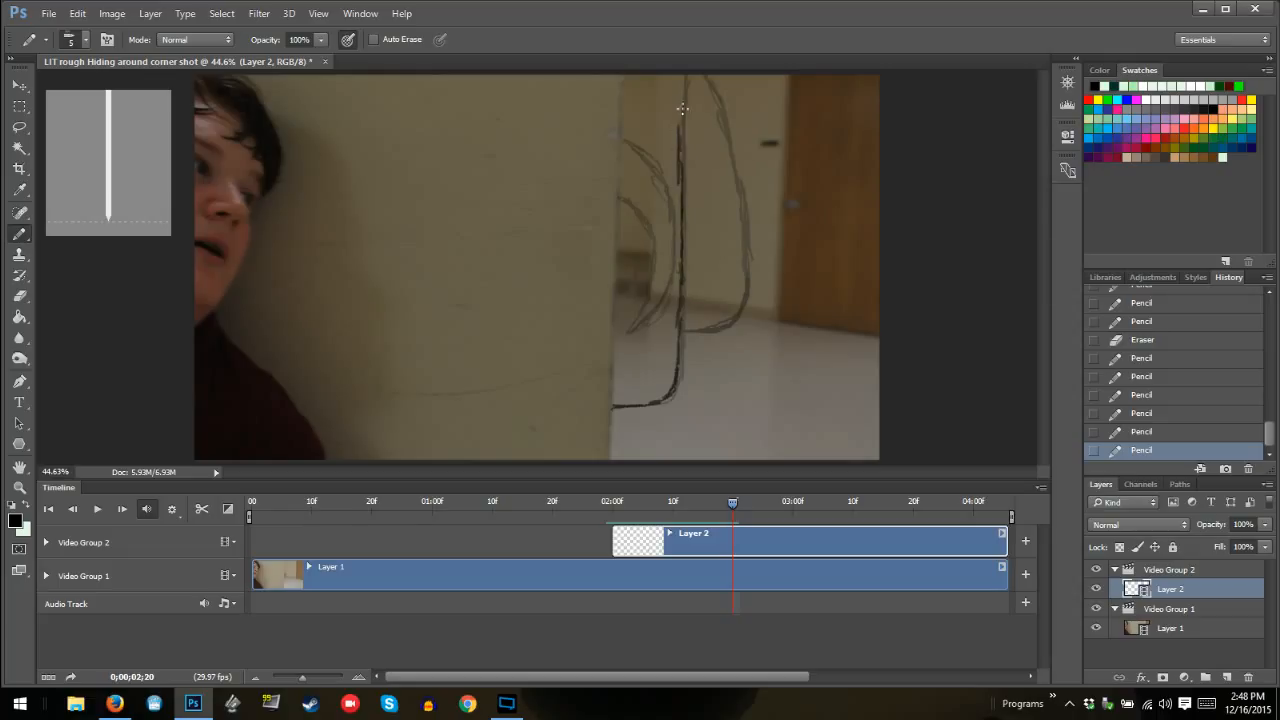
drag(682, 108, 684, 80)
Draw the outer shape at frame 02:20 as a wide rounded U reaching the door's edge and continuing to the frame's top
mouse_move(685, 326)
mouse_down()
mouse_move(777, 316)
mouse_move(709, 325)
mouse_move(685, 315)
mouse_move(758, 322)
mouse_move(700, 318)
mouse_move(683, 298)
mouse_move(716, 325)
mouse_move(780, 293)
mouse_up()
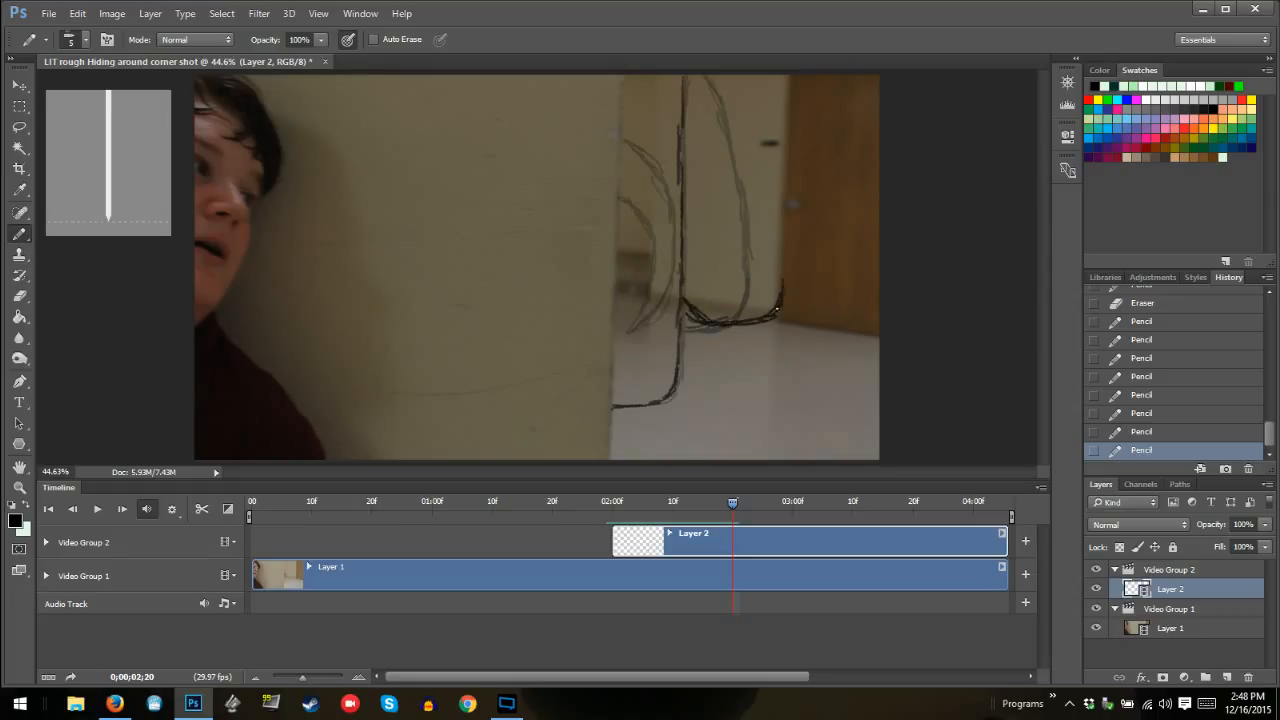
drag(785, 235, 781, 283)
drag(683, 275, 692, 310)
drag(781, 296, 784, 148)
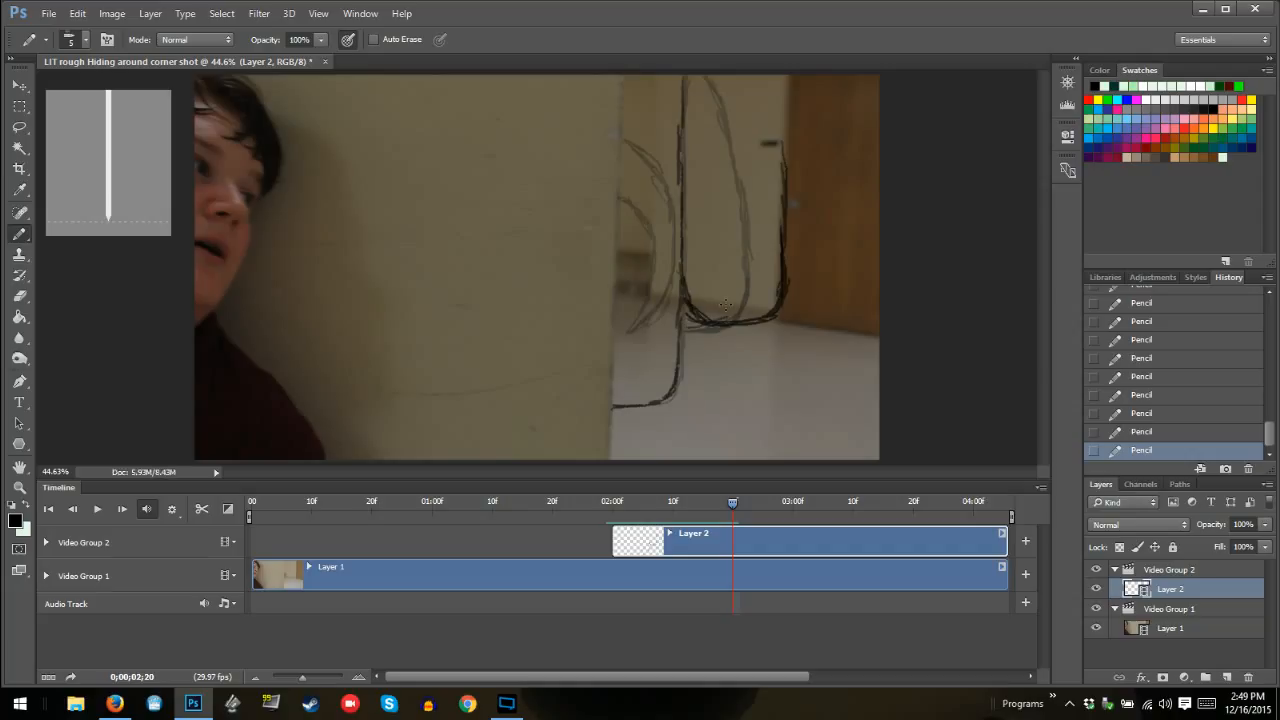
mouse_move(783, 149)
mouse_down()
mouse_move(781, 130)
mouse_move(783, 202)
mouse_move(768, 72)
mouse_up()
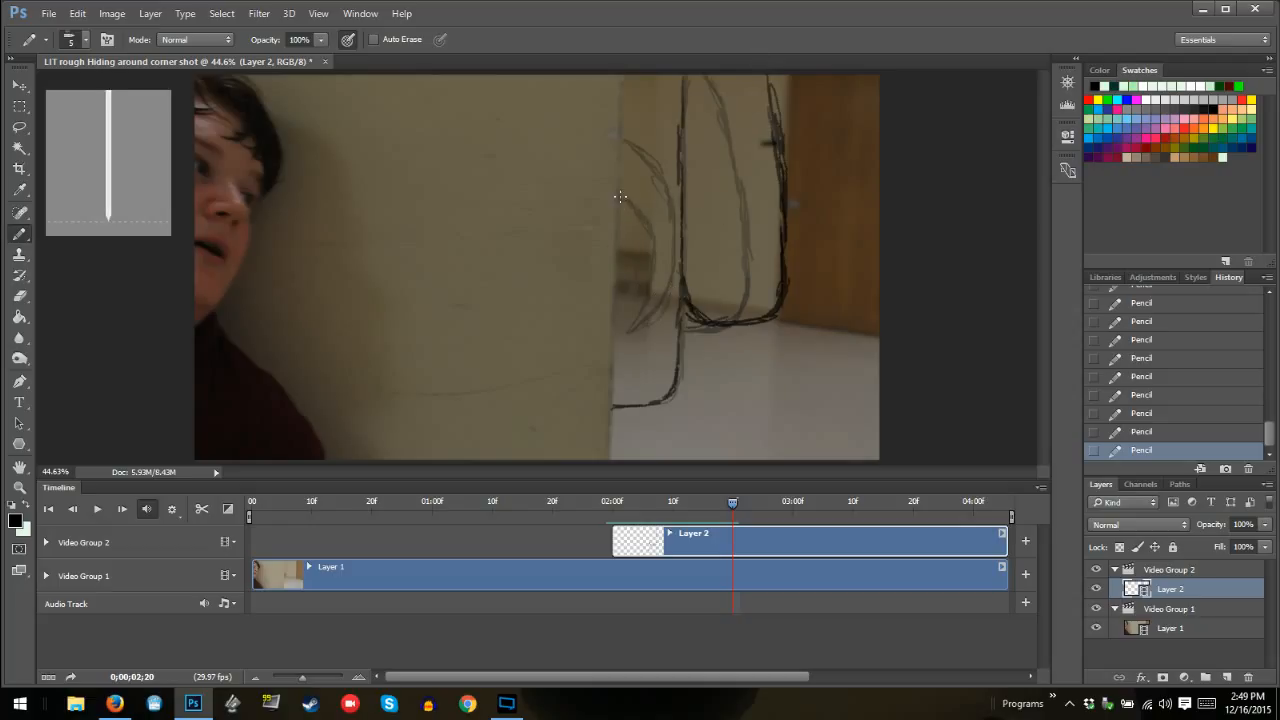
Draw the smaller inner curve at frame 02:20, erasing the rough first version and redrawing it as a smoother arc from the wall edge
mouse_move(618, 197)
mouse_down()
mouse_move(655, 212)
mouse_move(636, 205)
mouse_move(658, 230)
mouse_move(629, 205)
mouse_move(666, 272)
mouse_move(655, 247)
mouse_move(658, 280)
mouse_move(609, 311)
mouse_move(641, 296)
mouse_move(661, 258)
mouse_move(643, 346)
mouse_move(655, 225)
mouse_up()
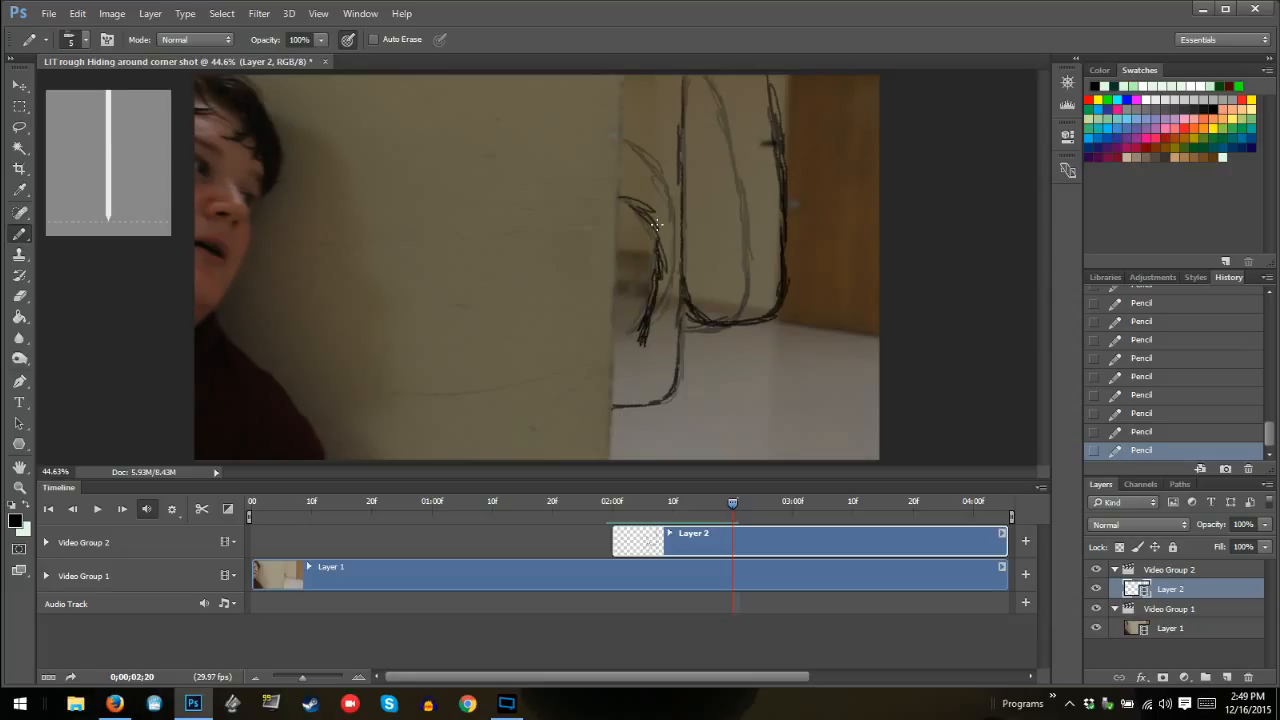
mouse_move(645, 338)
mouse_down()
mouse_move(664, 264)
mouse_move(620, 194)
mouse_move(656, 220)
mouse_move(621, 197)
mouse_move(637, 202)
mouse_up()
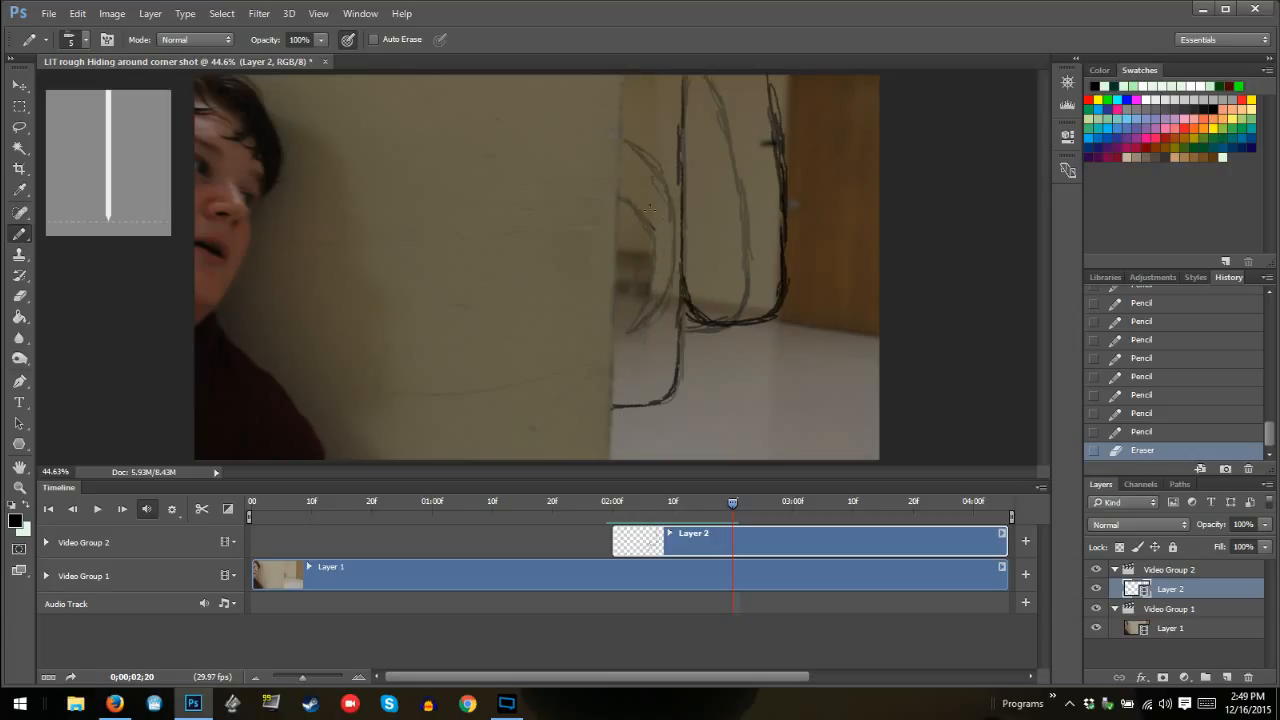
mouse_move(638, 213)
mouse_down()
mouse_move(659, 285)
mouse_move(647, 324)
mouse_move(657, 258)
mouse_up()
drag(641, 215, 653, 233)
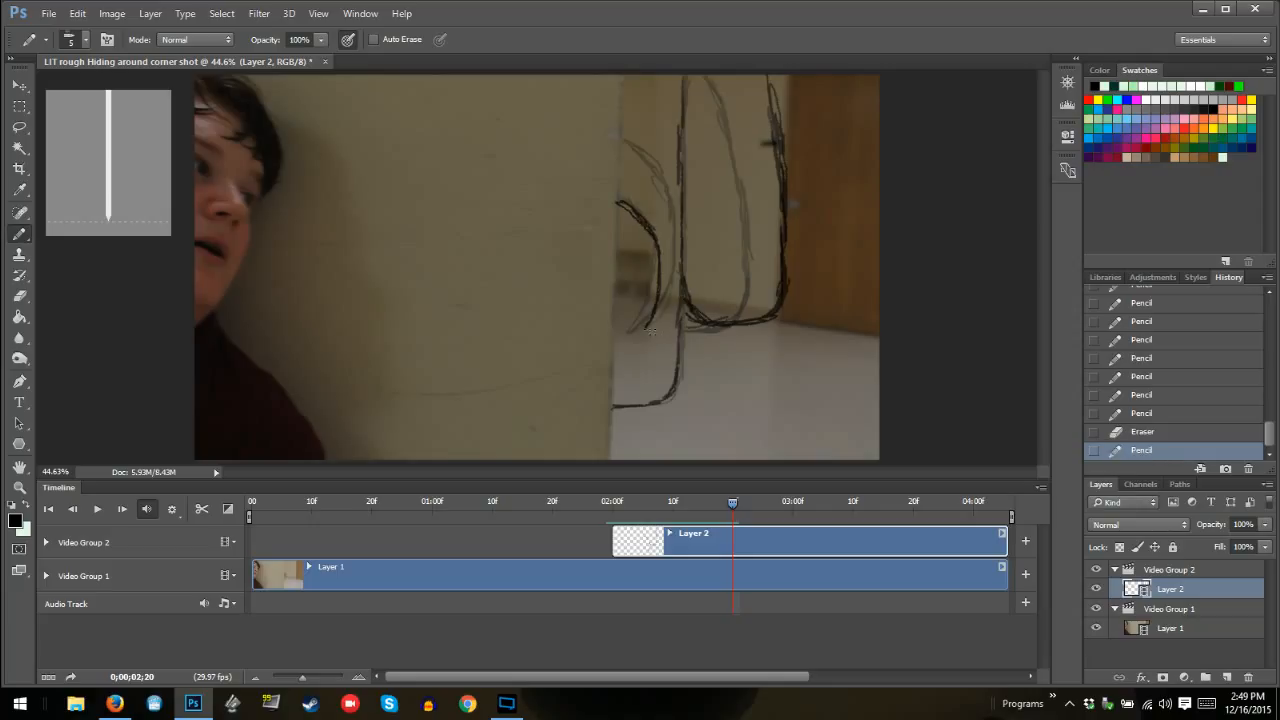
Draw the larger inner curve at frame 02:20, running from the wall edge down beside the main outline and around the smaller curve
mouse_move(652, 331)
mouse_down()
mouse_move(672, 283)
mouse_move(673, 297)
mouse_move(656, 317)
mouse_move(674, 266)
mouse_move(667, 202)
mouse_move(620, 150)
mouse_move(673, 212)
mouse_move(667, 318)
mouse_up()
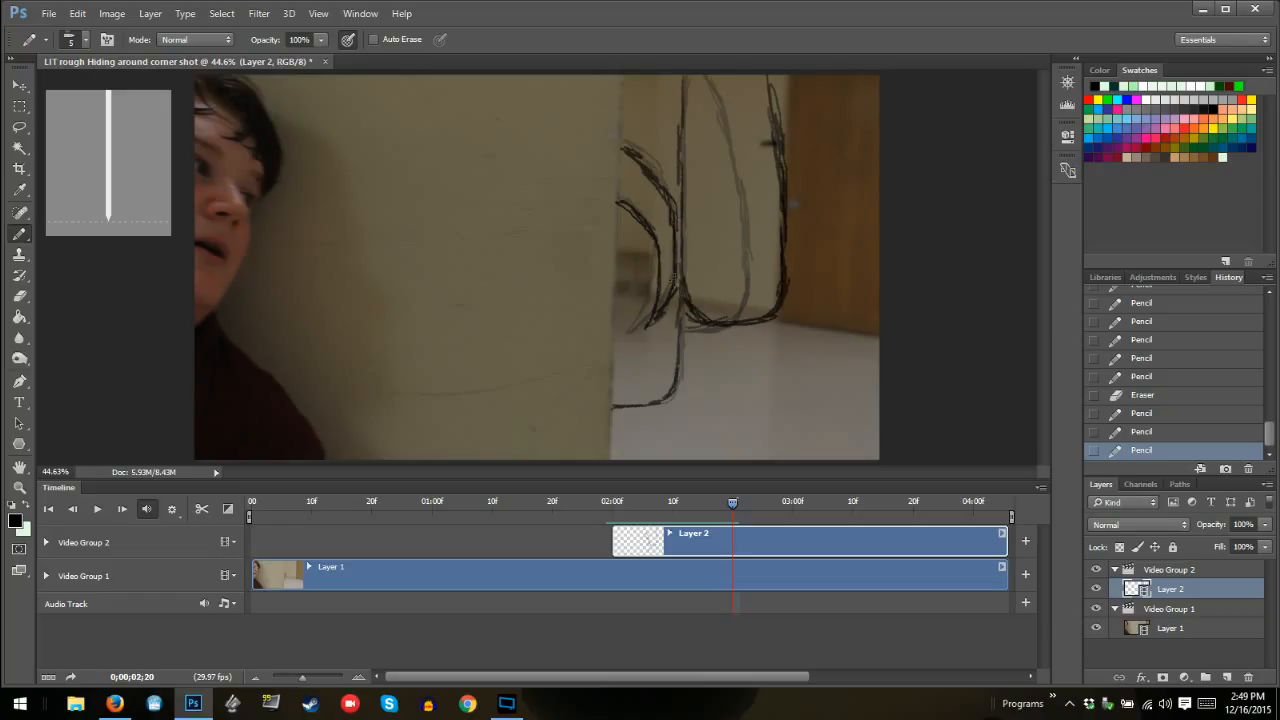
drag(676, 274, 751, 331)
Step back and forth through the frames between 02:06 and 02:29 to review the monster's drawn movement
key(Left)
key(Left)
key(Left)
key(Left)
key(Left)
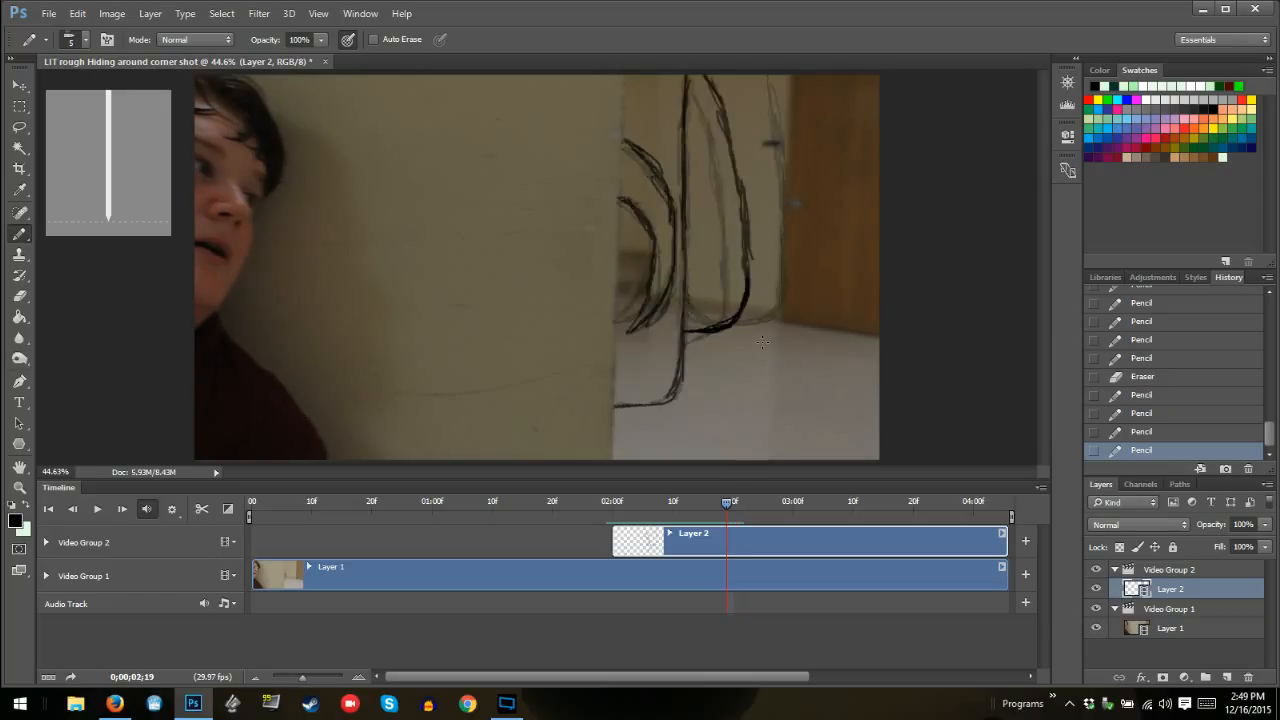
key(Left)
key(Left)
key(Left)
key(Left)
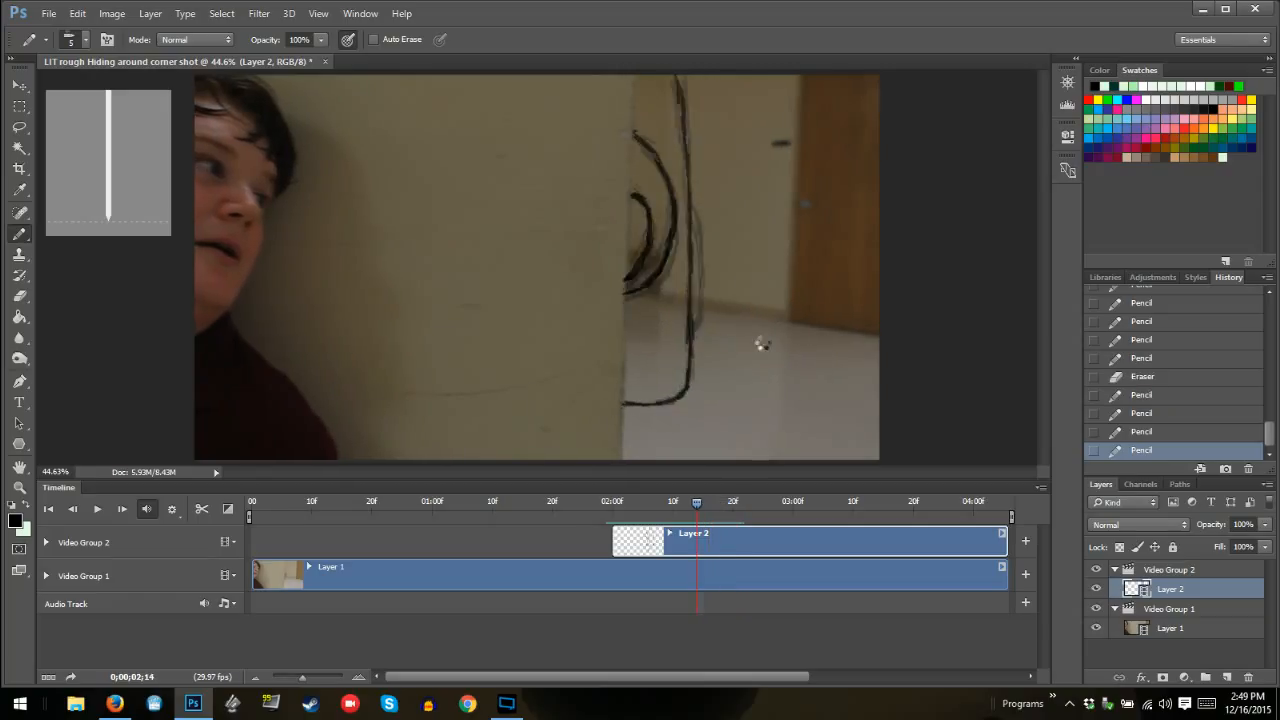
key(Left)
key(Left)
key(Left)
key(Left)
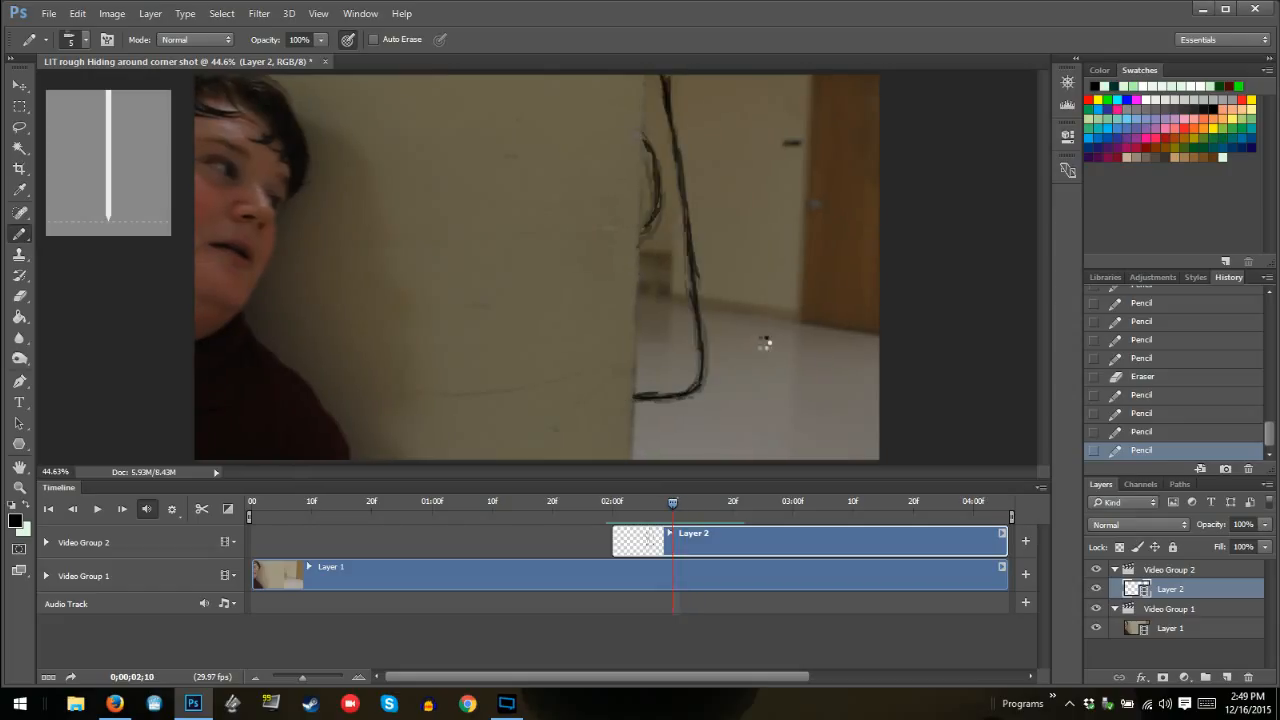
key(Right)
key(Right)
key(Right)
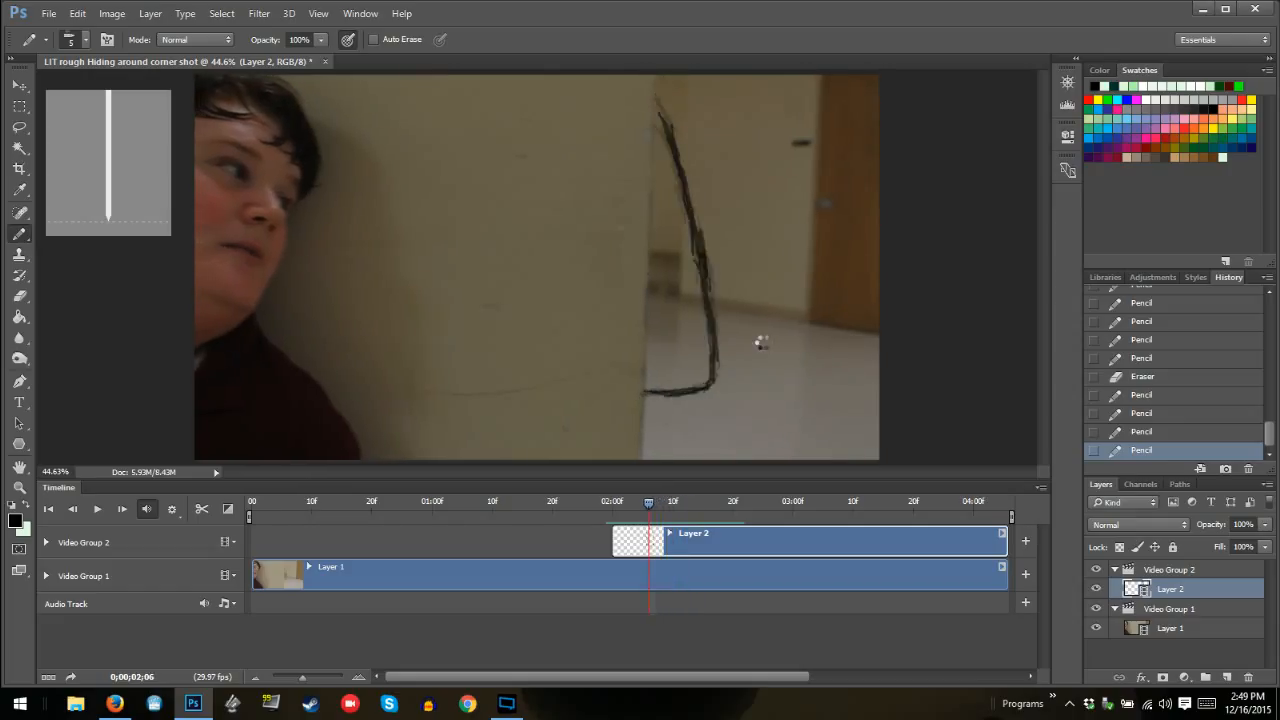
key(Right)
key(Right)
key(Right)
key(Right)
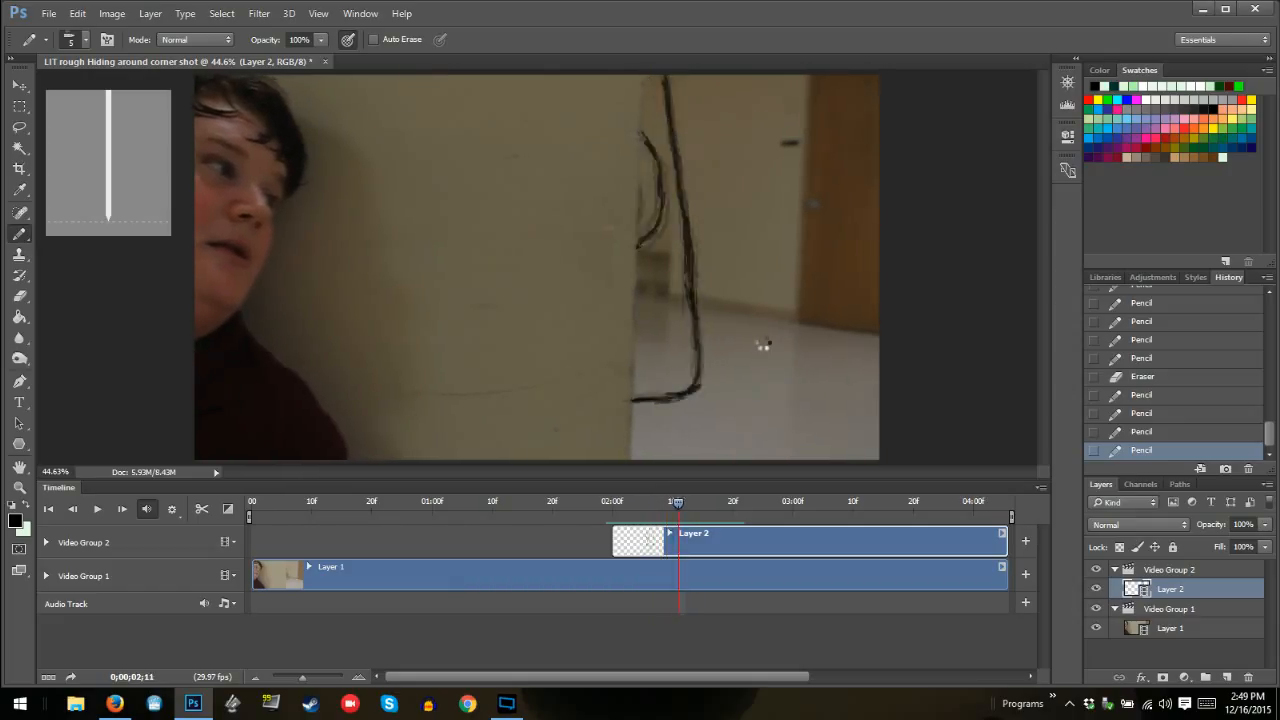
key(Right)
key(Right)
key(Right)
key(Right)
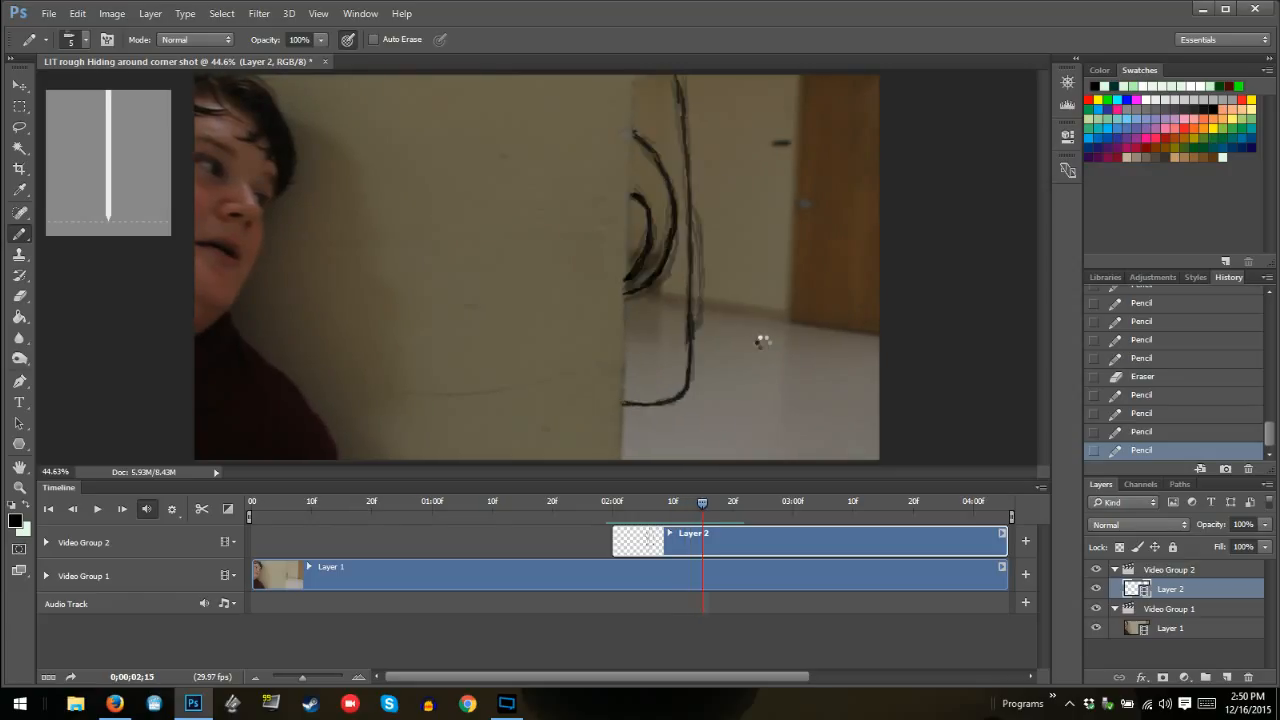
key(Right)
key(Right)
key(Right)
key(Right)
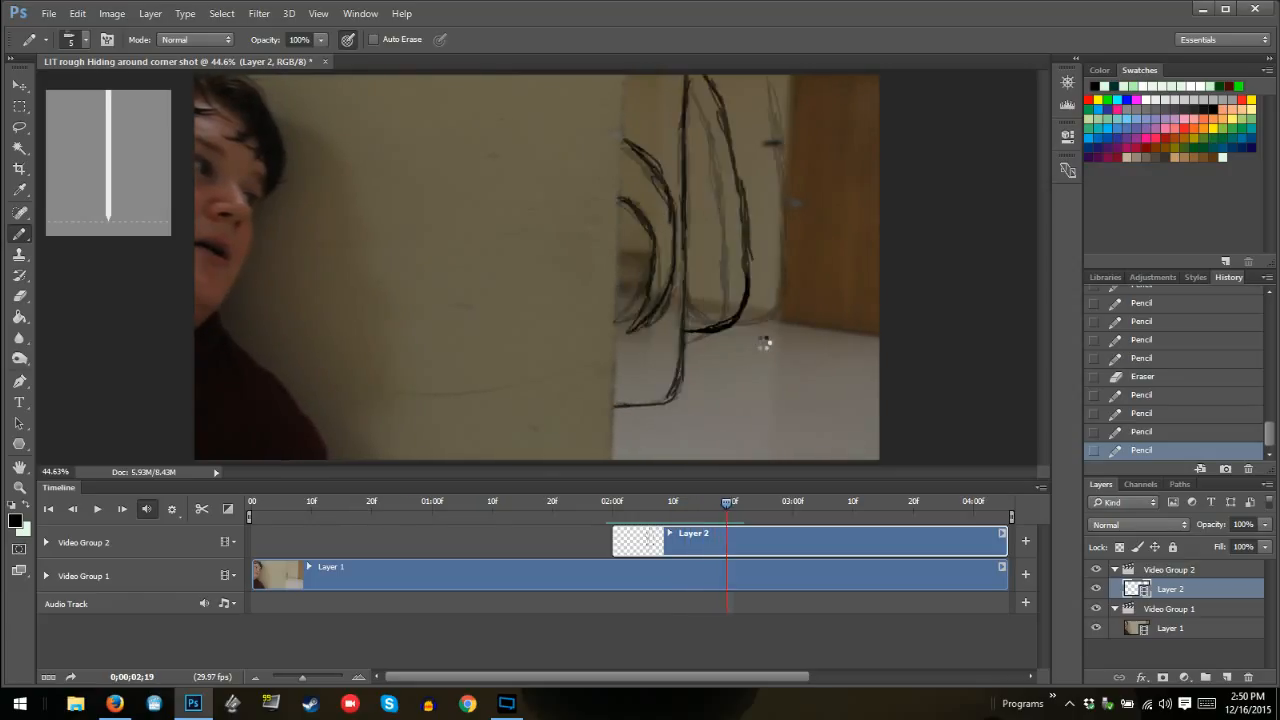
key(Right)
key(Right)
key(Right)
key(Right)
key(Right)
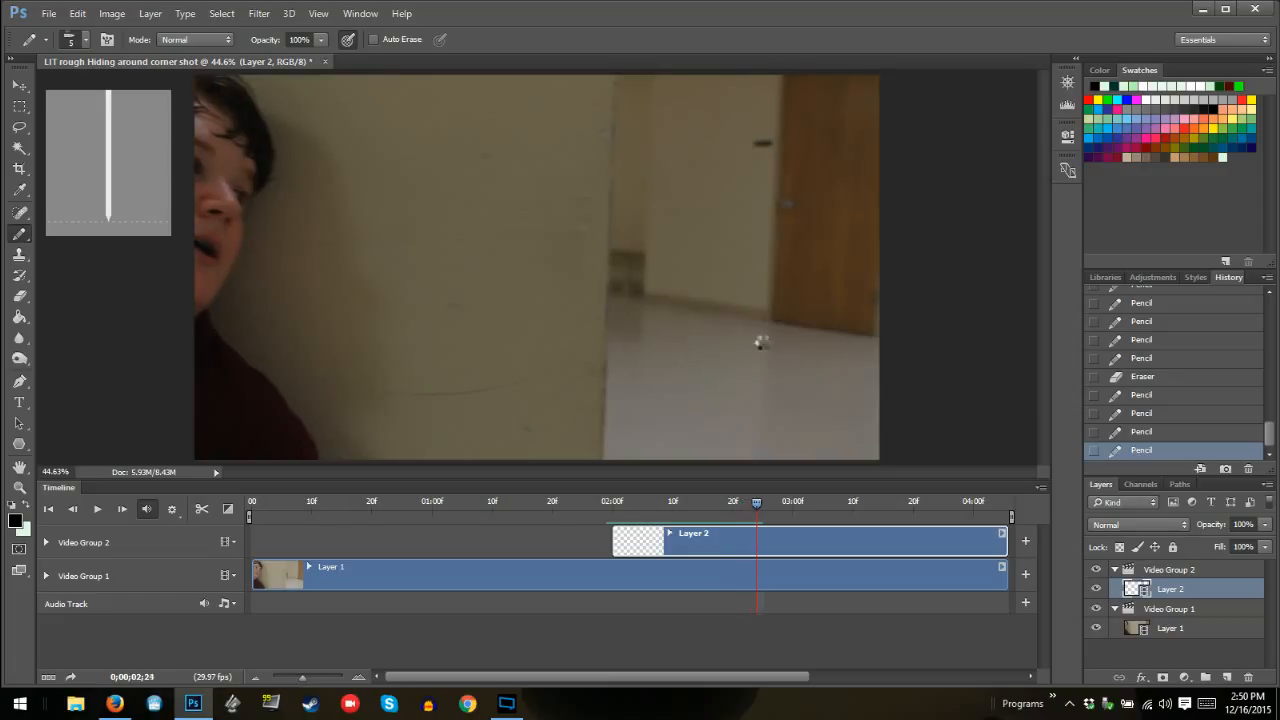
key(Right)
key(Right)
key(Right)
key(Right)
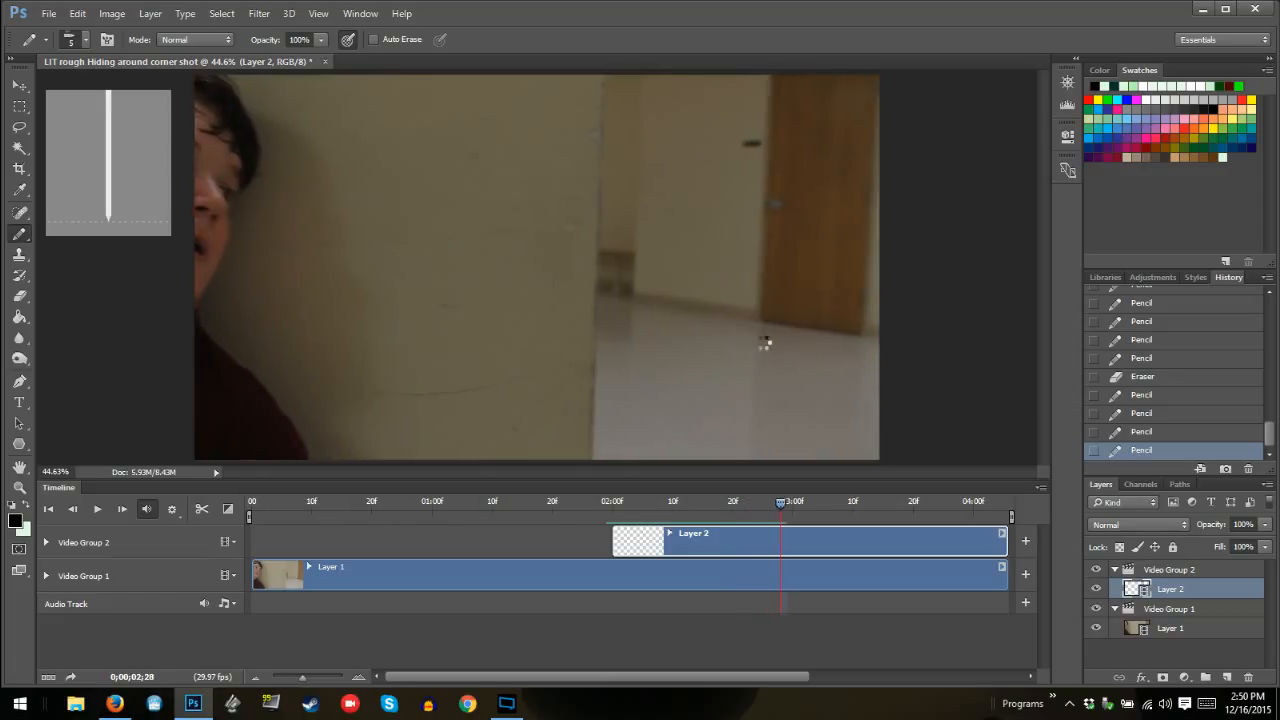
key(Left)
key(Left)
key(Left)
key(Left)
key(Left)
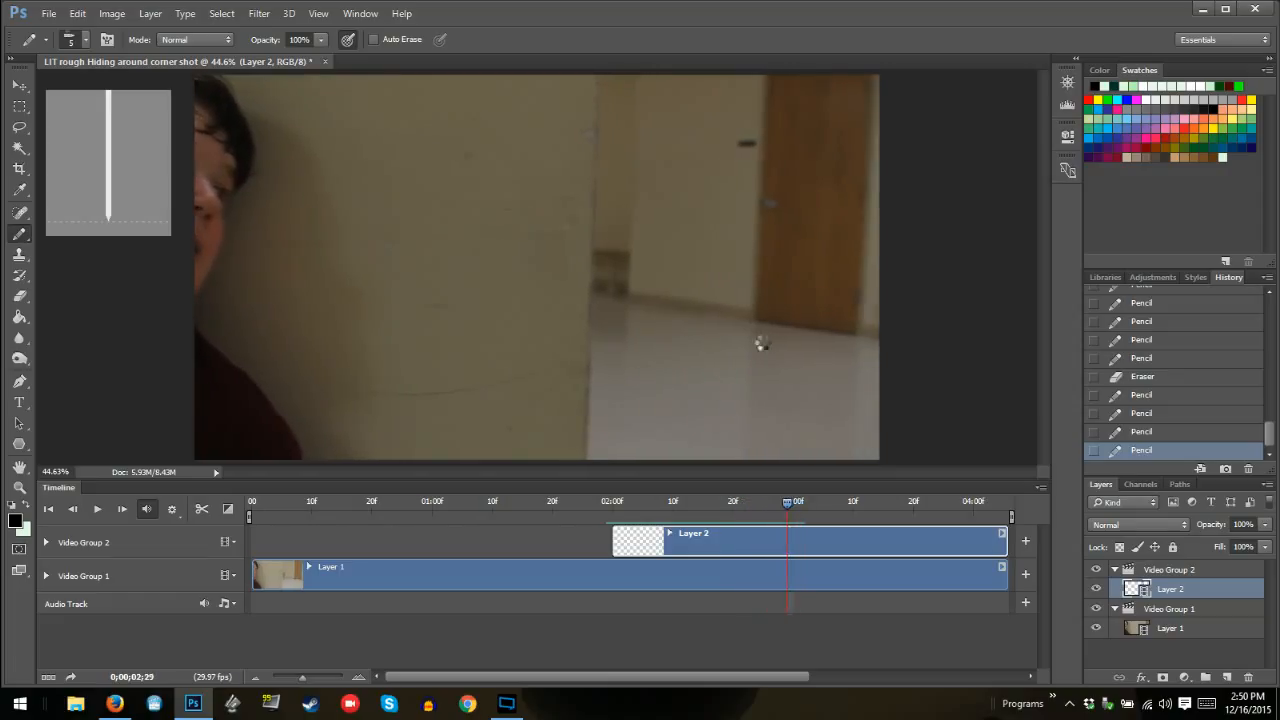
key(Left)
key(Left)
key(Left)
key(Left)
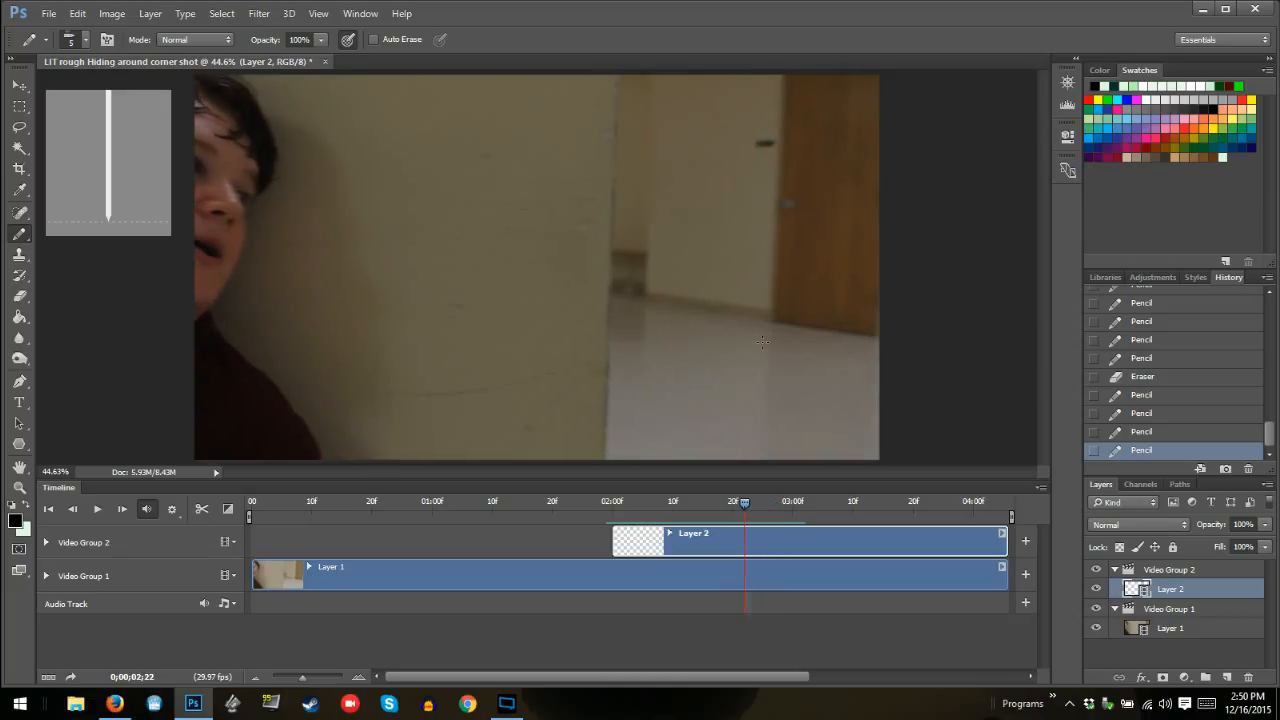
At frame 02:21, trace the body's main outline from the wall edge to the frame's top, erasing the rough upright part and redrawing it thinner
key(Left)
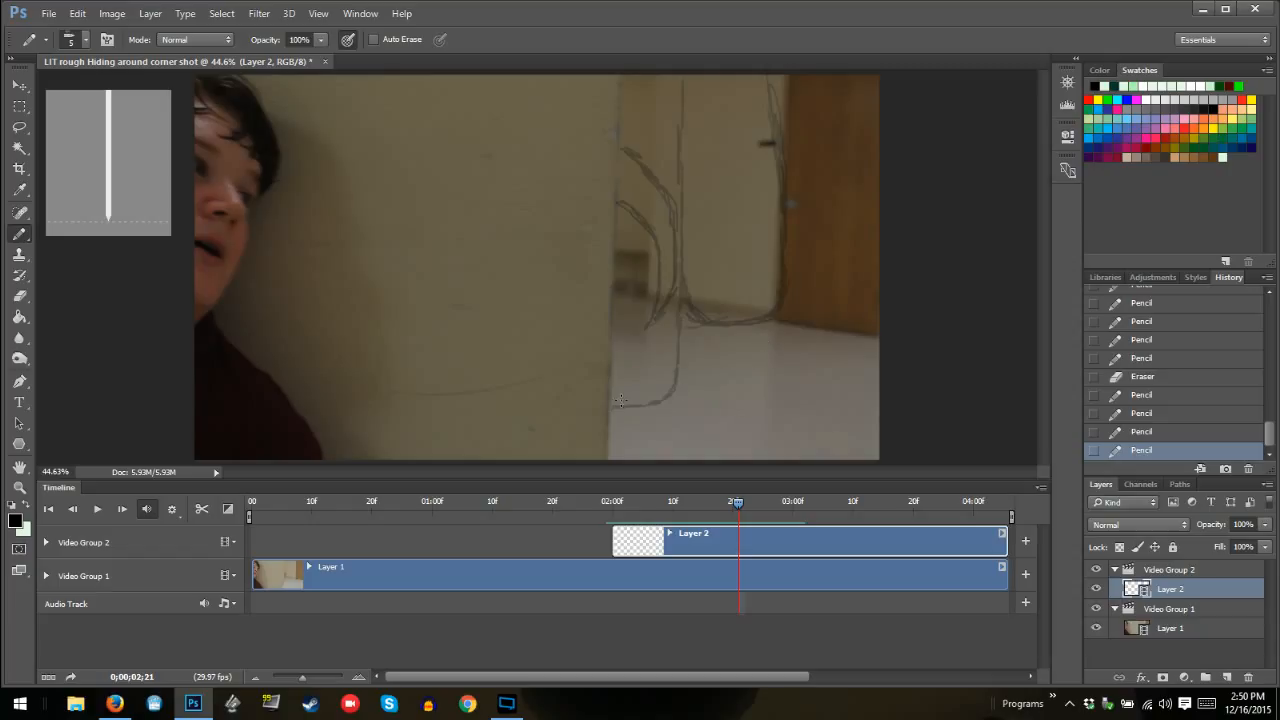
mouse_move(619, 404)
mouse_down()
mouse_move(663, 402)
mouse_move(649, 404)
mouse_move(673, 384)
mouse_move(676, 354)
mouse_move(675, 369)
mouse_move(671, 380)
mouse_move(684, 68)
mouse_move(684, 112)
mouse_move(683, 80)
mouse_up()
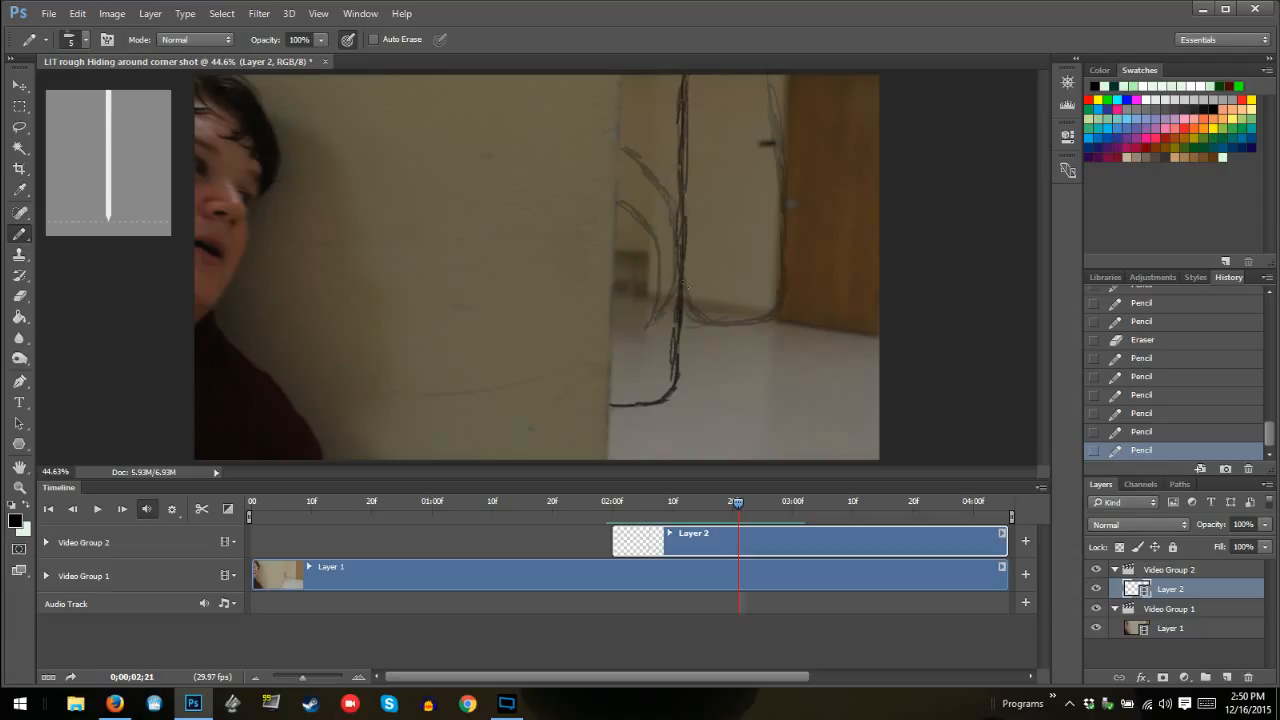
mouse_move(685, 285)
mouse_down()
mouse_move(676, 339)
mouse_move(687, 150)
mouse_up()
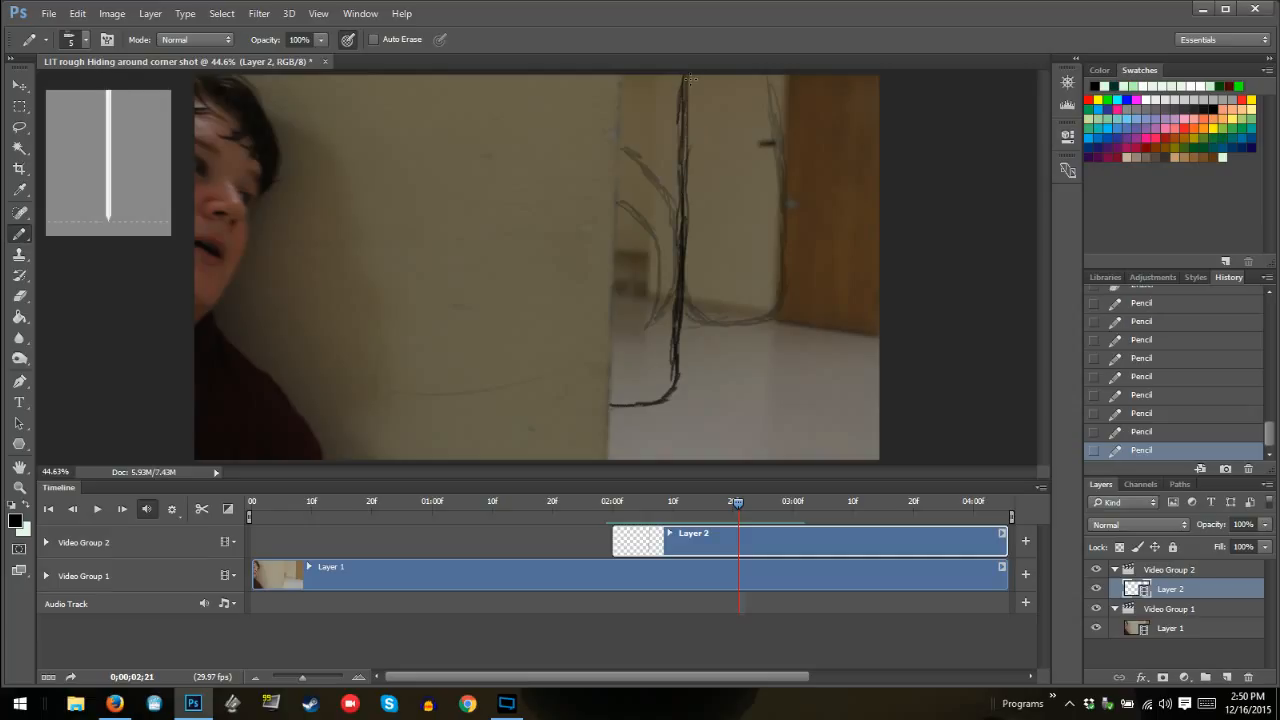
drag(674, 246, 676, 193)
mouse_move(688, 149)
mouse_down()
mouse_move(679, 366)
mouse_move(660, 355)
mouse_move(678, 326)
mouse_move(680, 63)
mouse_move(671, 132)
mouse_move(698, 45)
mouse_up()
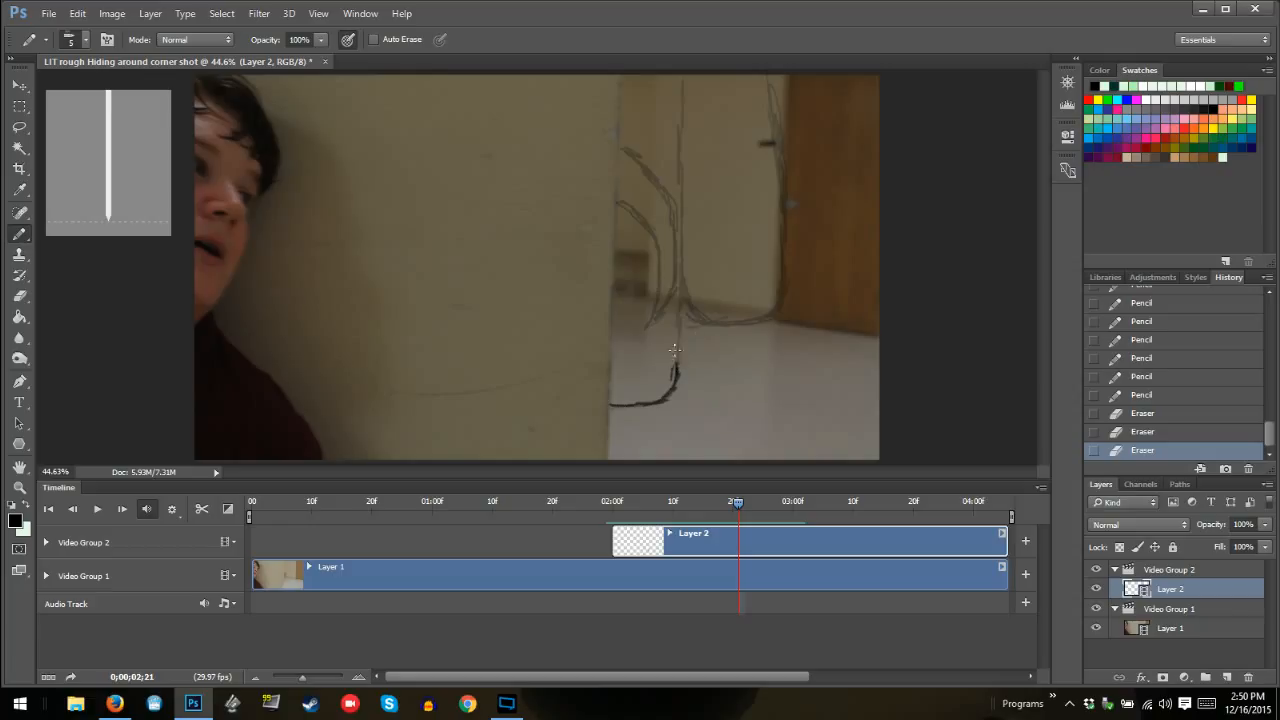
mouse_move(675, 348)
mouse_down()
mouse_move(674, 174)
mouse_move(660, 186)
mouse_move(677, 179)
mouse_move(676, 193)
mouse_move(681, 76)
mouse_up()
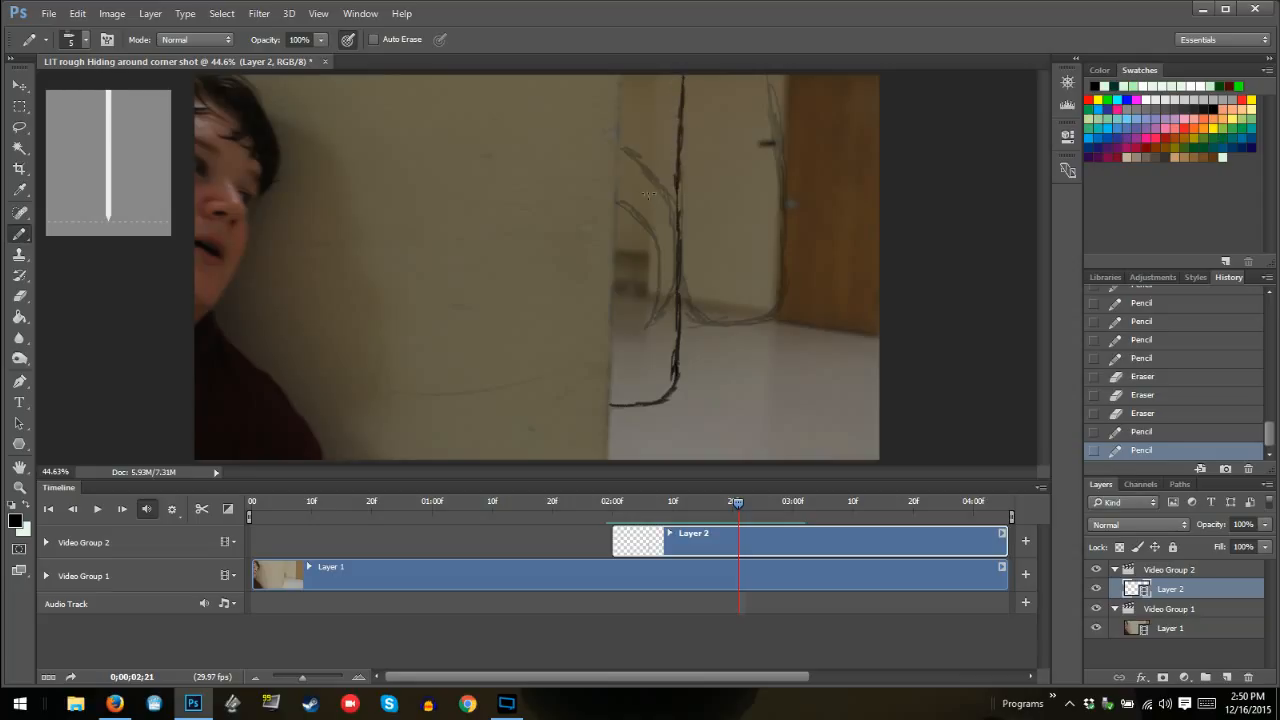
Draw the larger and smaller inner curves at frame 02:21 from the wall edge to a shared lower tip, cleaning up the smaller curve's start
mouse_move(616, 139)
mouse_down()
mouse_move(668, 182)
mouse_move(678, 234)
mouse_move(663, 323)
mouse_move(680, 214)
mouse_up()
drag(668, 297, 666, 292)
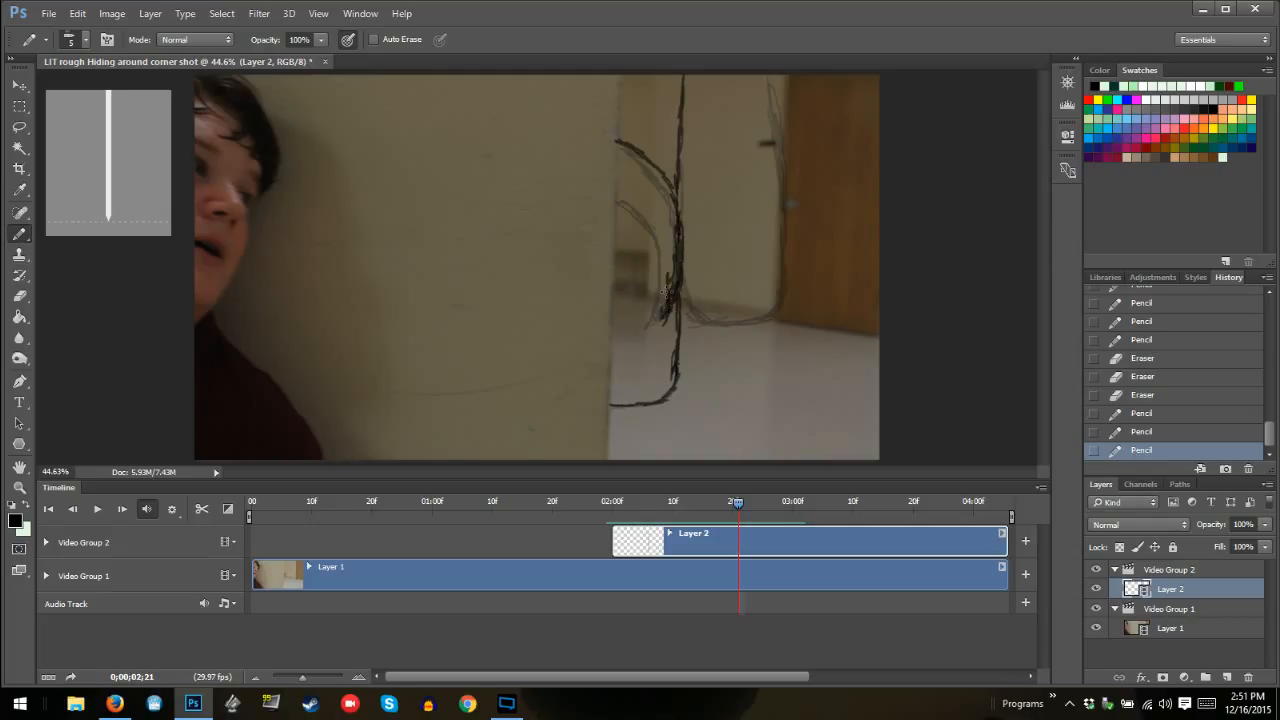
mouse_move(665, 241)
mouse_down()
mouse_move(615, 193)
mouse_move(667, 259)
mouse_move(652, 229)
mouse_move(670, 238)
mouse_move(670, 306)
mouse_up()
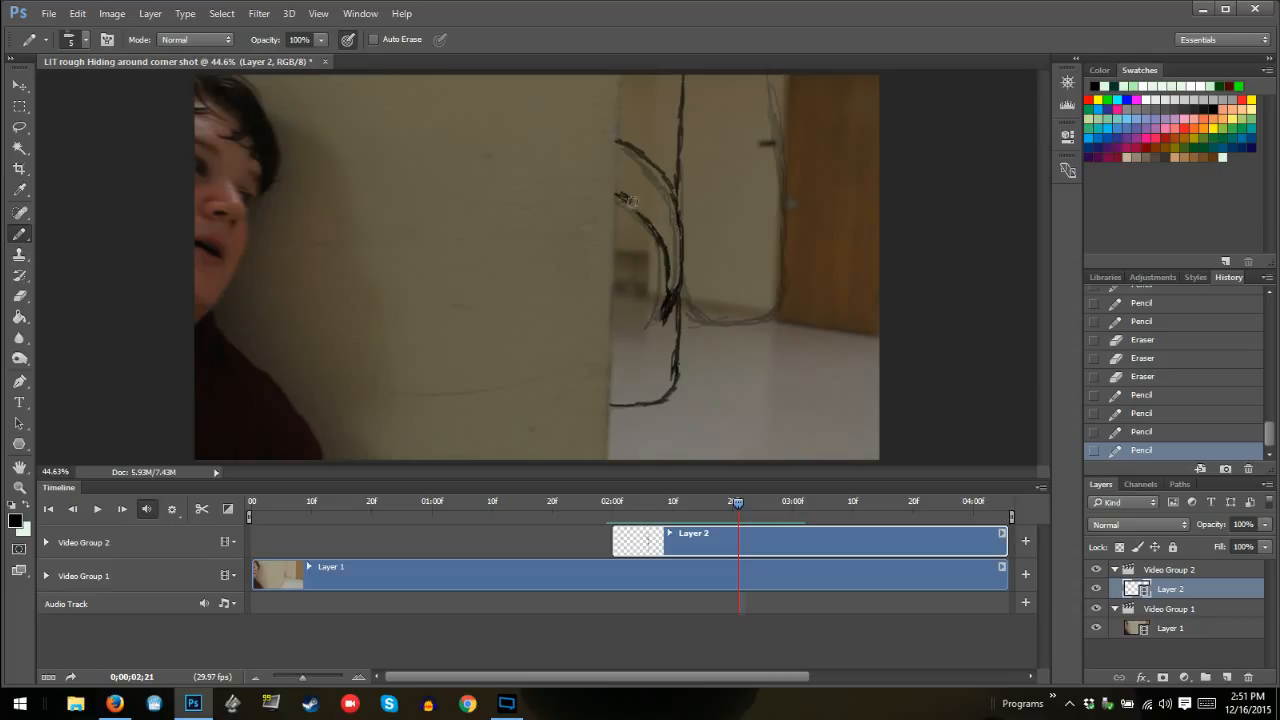
drag(632, 202, 624, 194)
drag(624, 194, 631, 196)
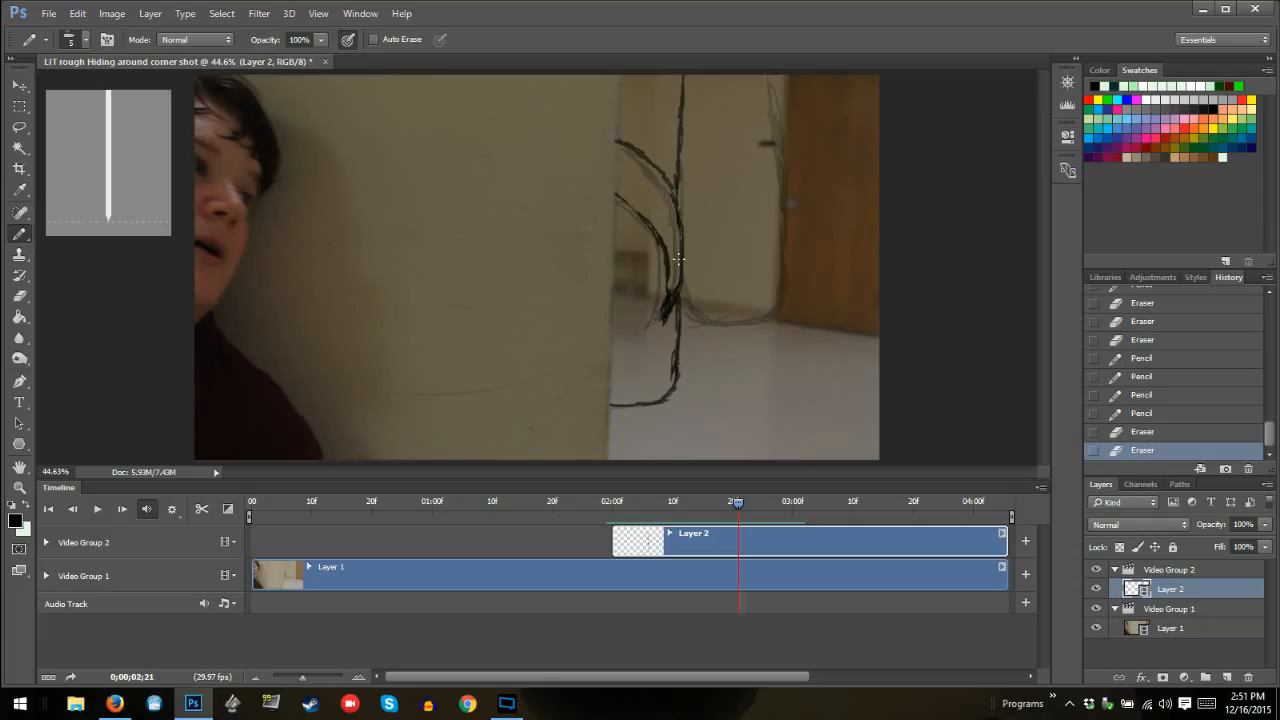
Clean up and darken the lower tip where the inner curves meet at frame 02:21, and thicken the smaller curve's line
drag(676, 286, 662, 321)
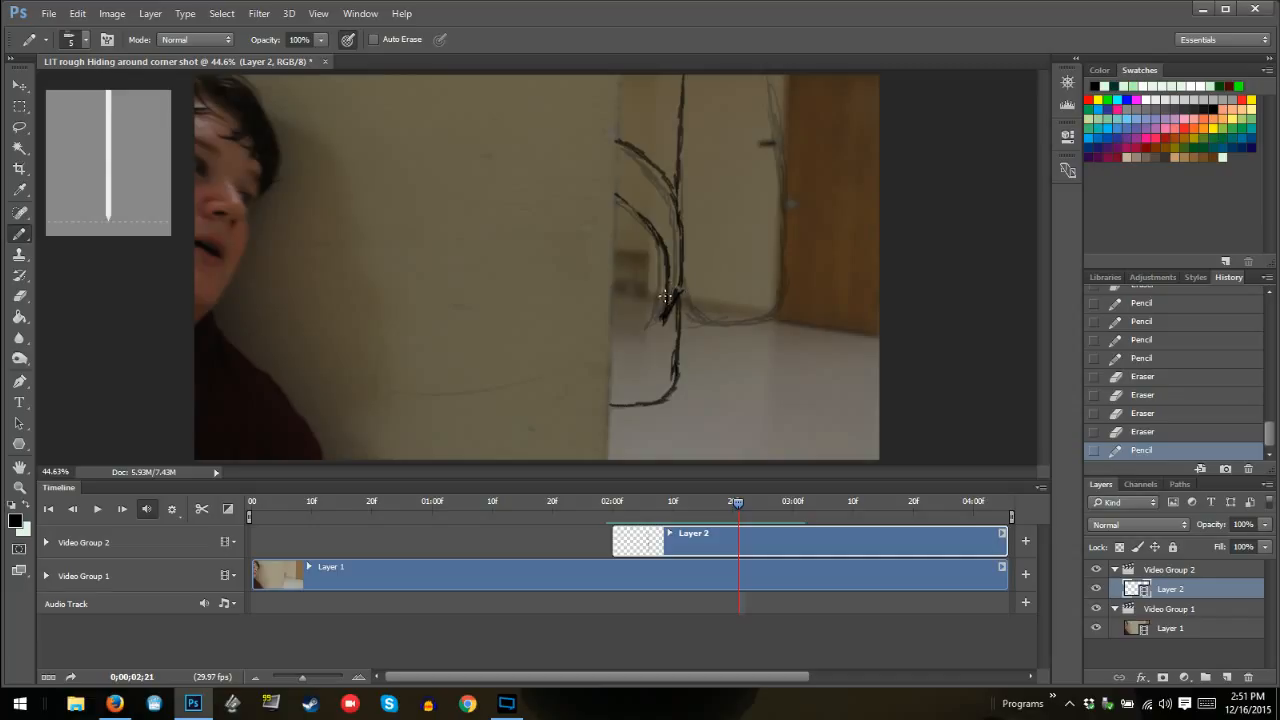
mouse_move(667, 291)
mouse_down()
mouse_move(665, 314)
mouse_move(676, 292)
mouse_up()
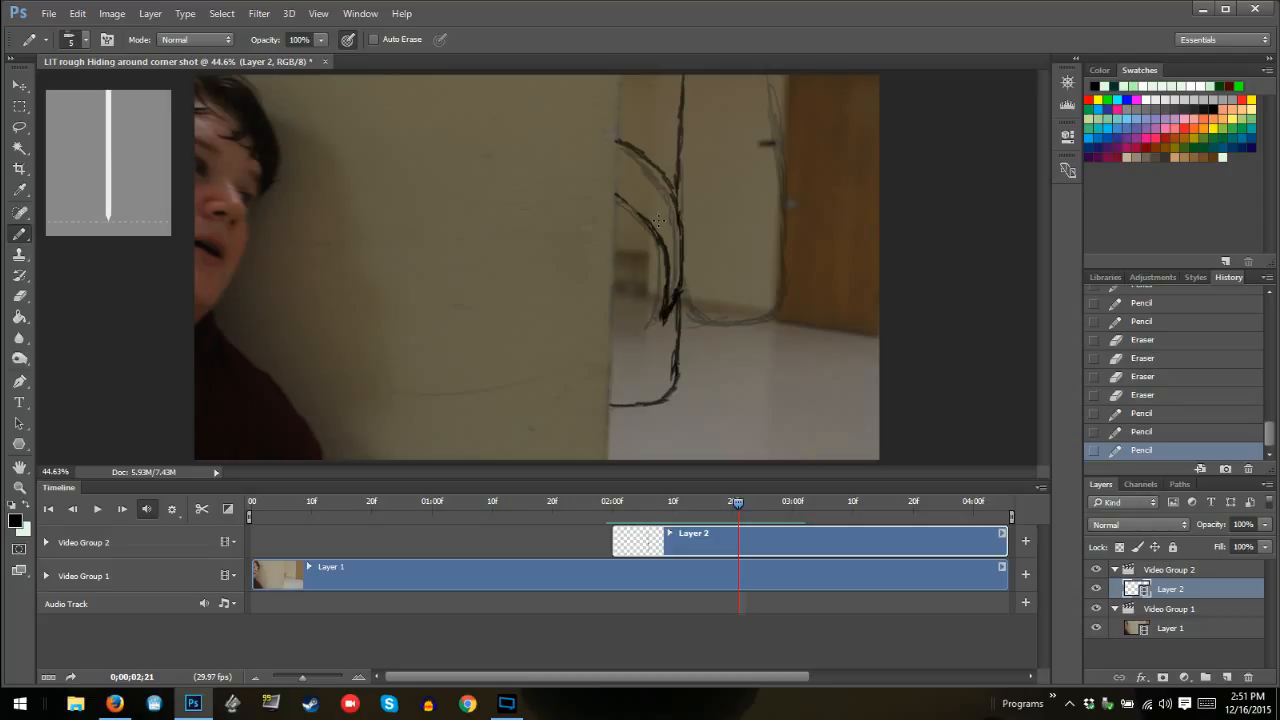
mouse_move(669, 184)
mouse_down()
mouse_move(677, 204)
mouse_move(656, 228)
mouse_up()
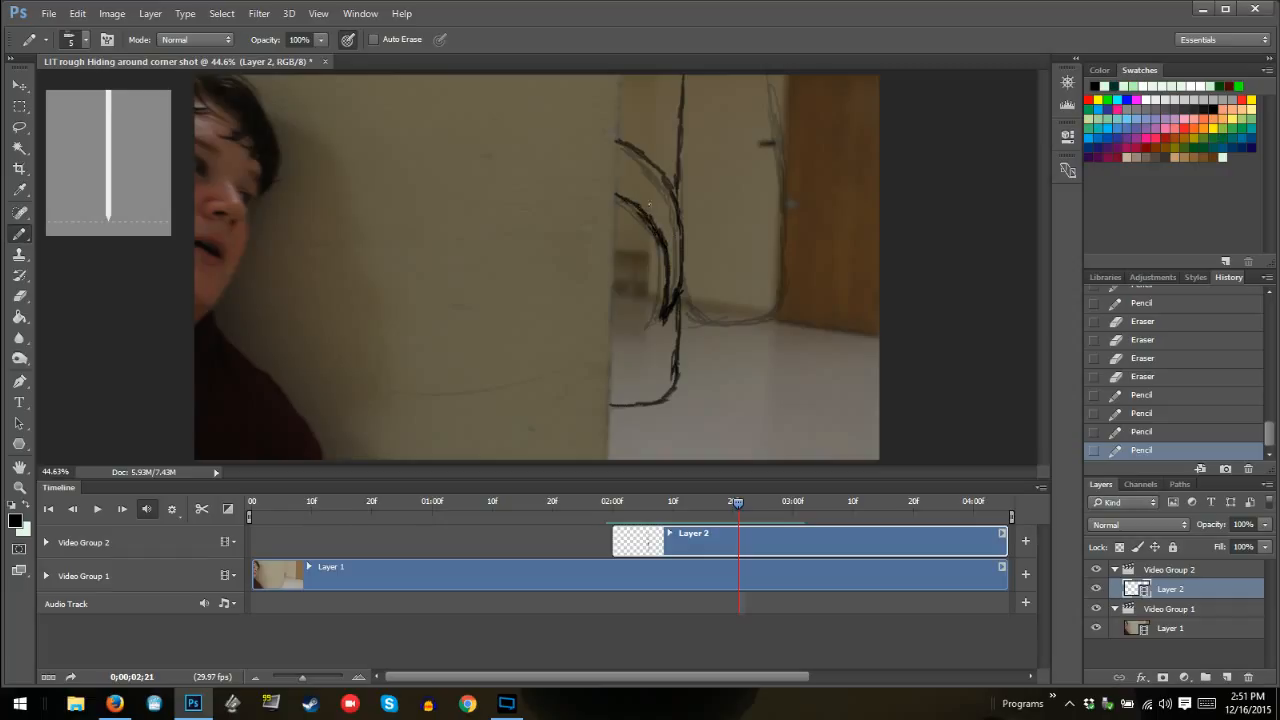
drag(649, 204, 652, 214)
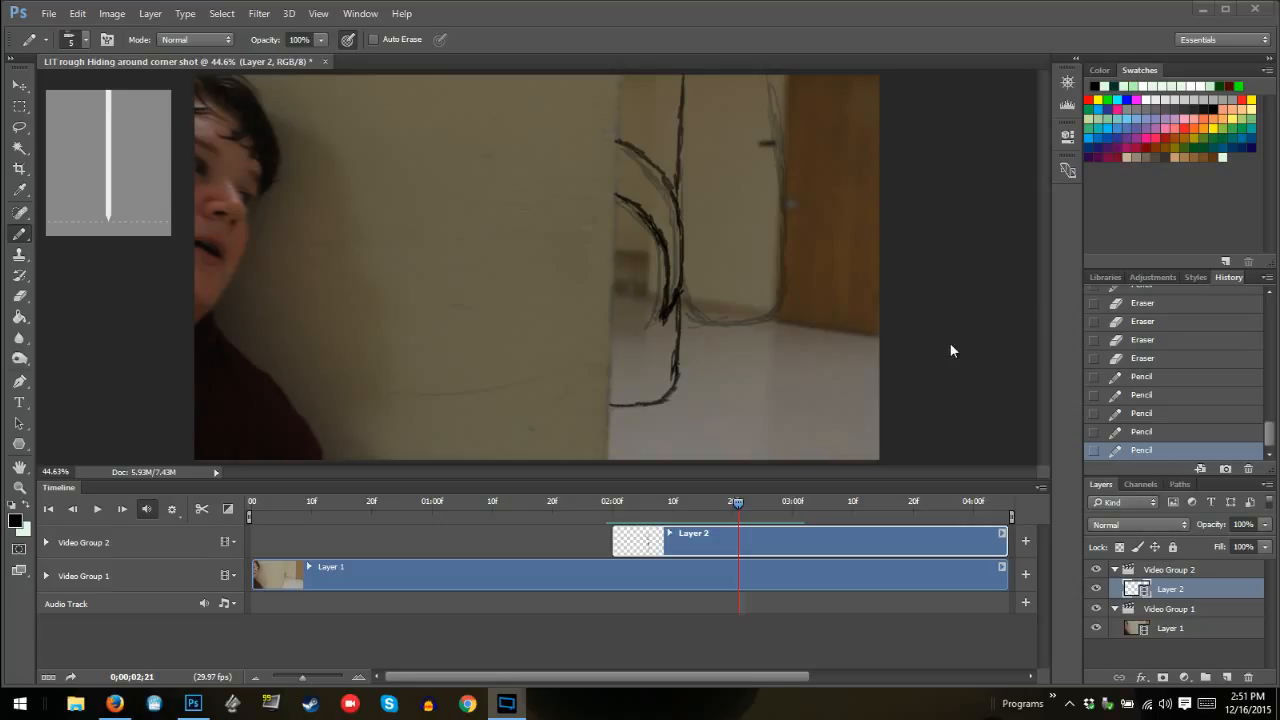
click(936, 283)
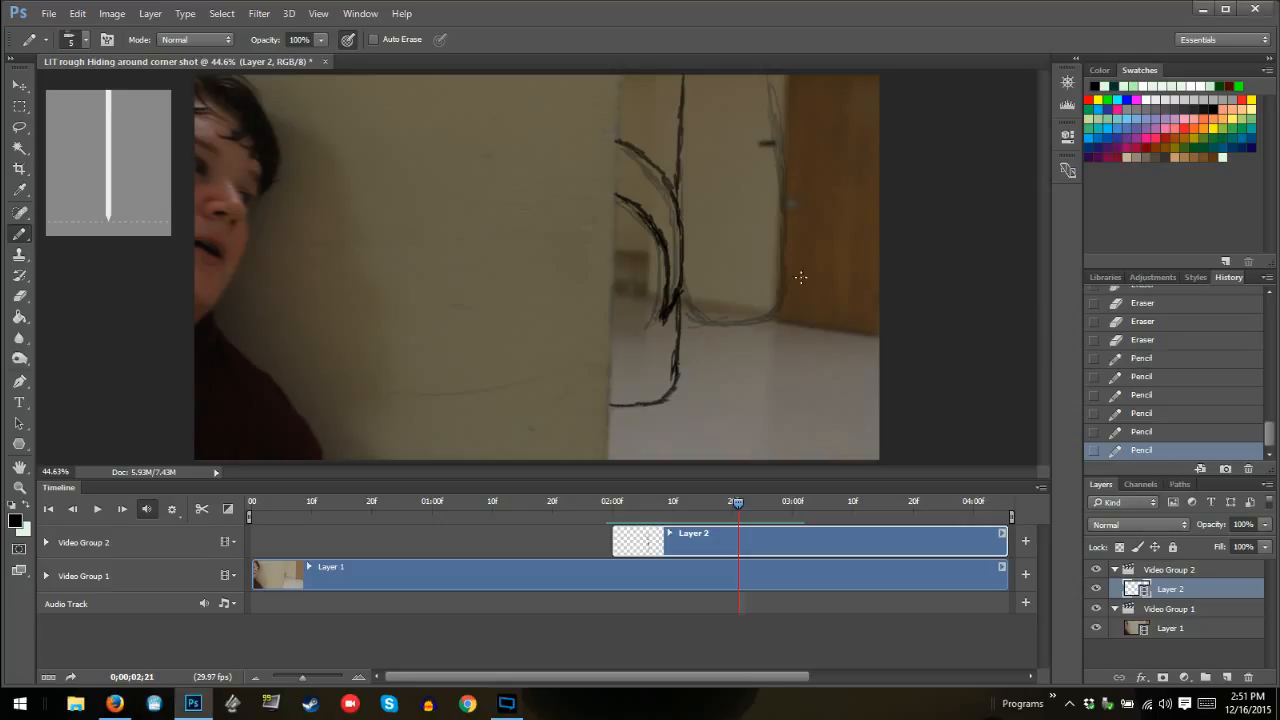
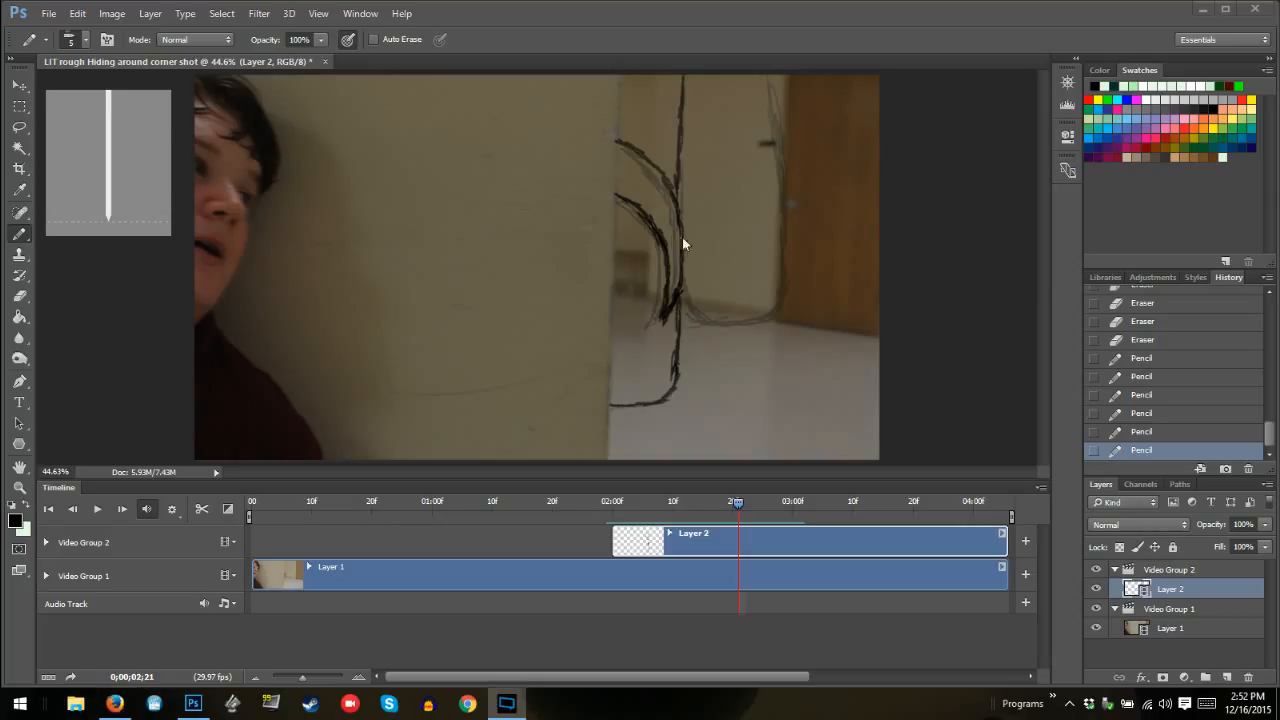
Draw the lower bend and right side of the outer curve at frame 02:21, erasing the stray diagonal line across it
click(725, 280)
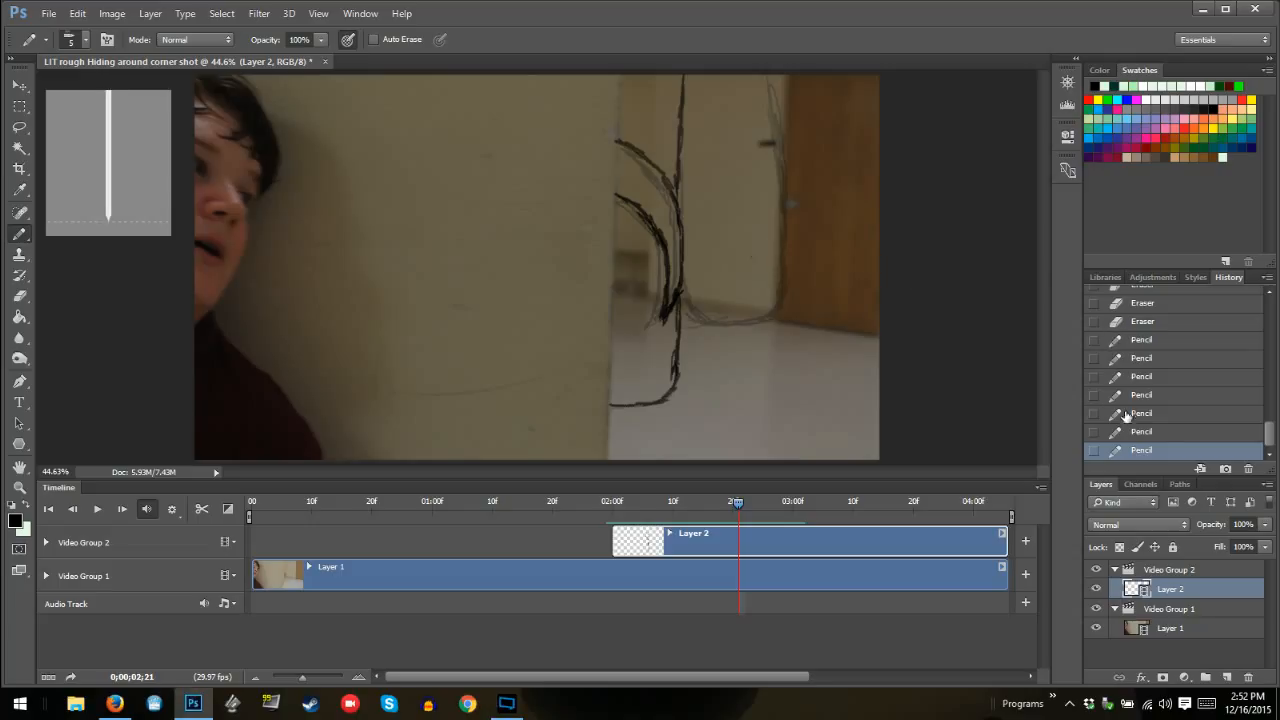
click(1150, 432)
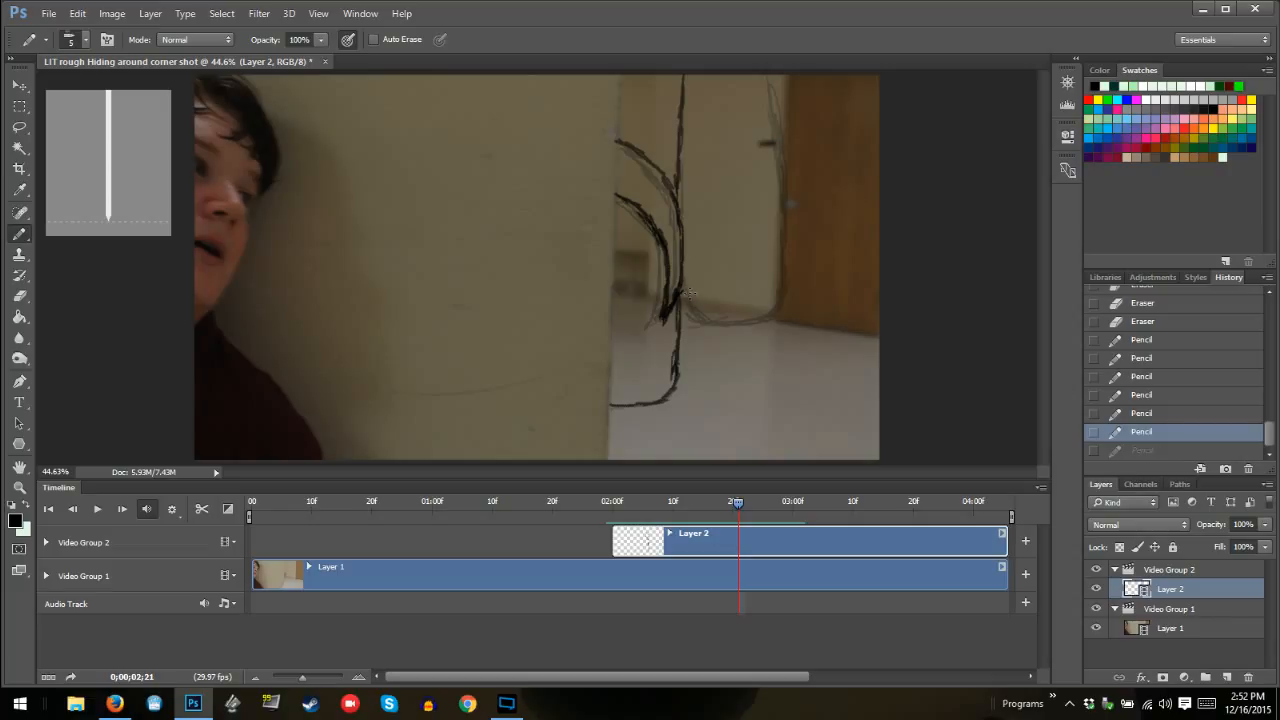
mouse_move(688, 297)
mouse_down()
mouse_move(772, 307)
mouse_move(790, 294)
mouse_move(793, 180)
mouse_up()
mouse_move(702, 298)
mouse_down()
mouse_move(792, 192)
mouse_move(798, 238)
mouse_up()
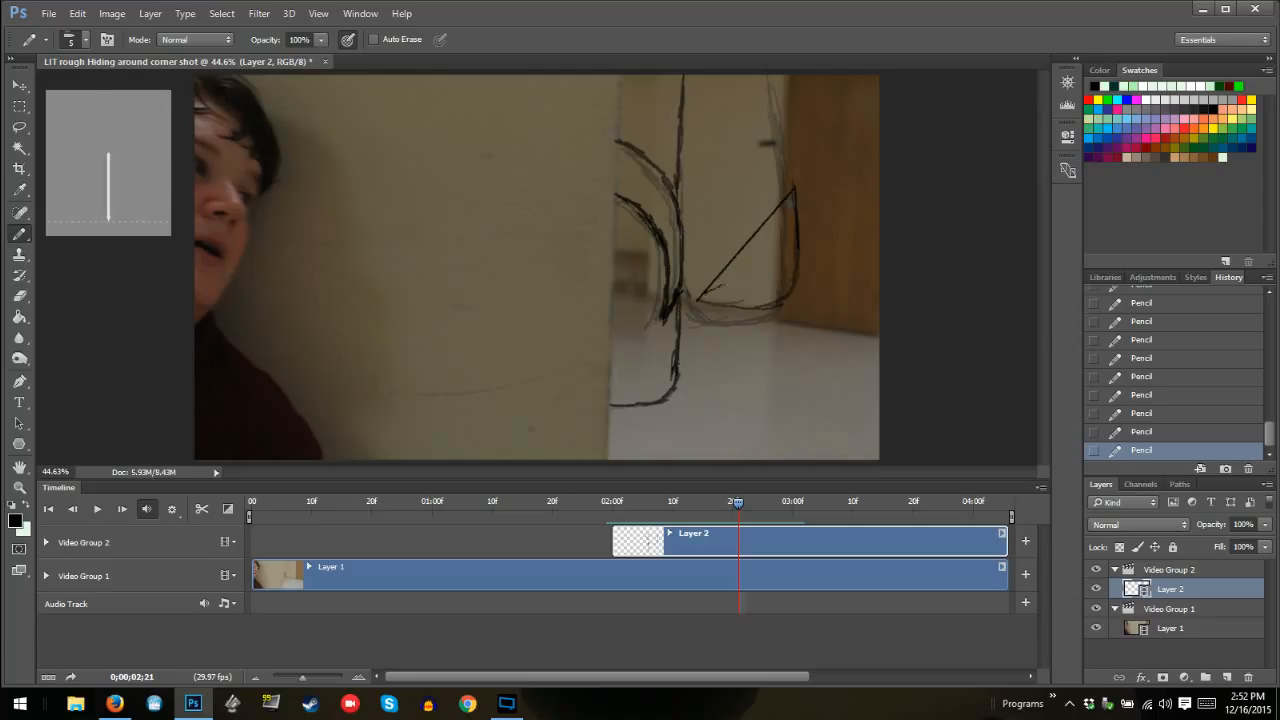
drag(718, 278, 782, 204)
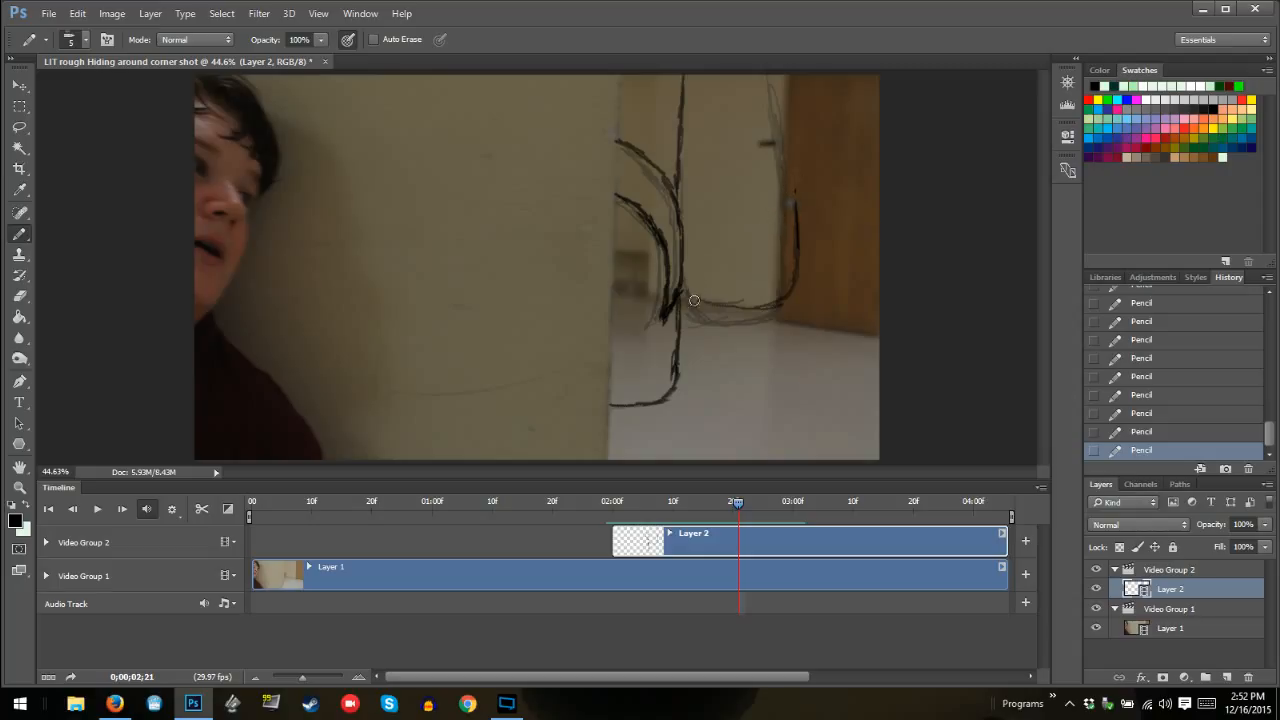
drag(709, 279, 713, 245)
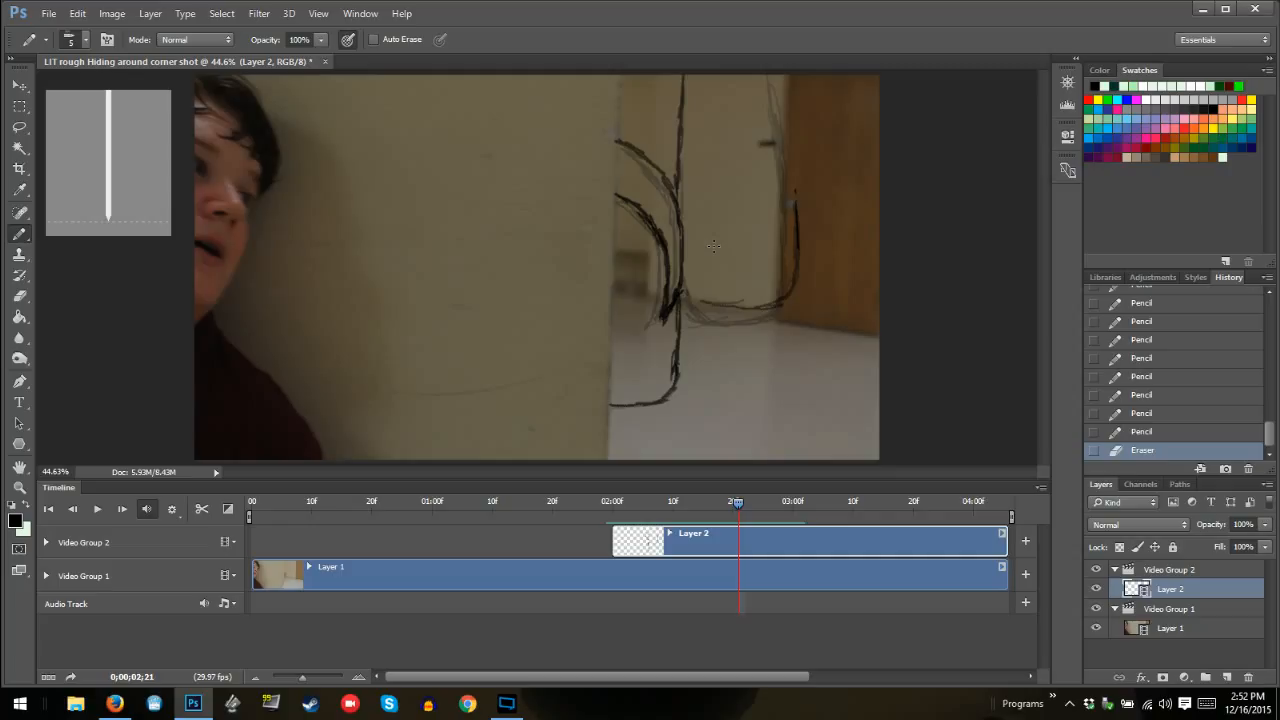
click(503, 233)
key(ctrl+z)
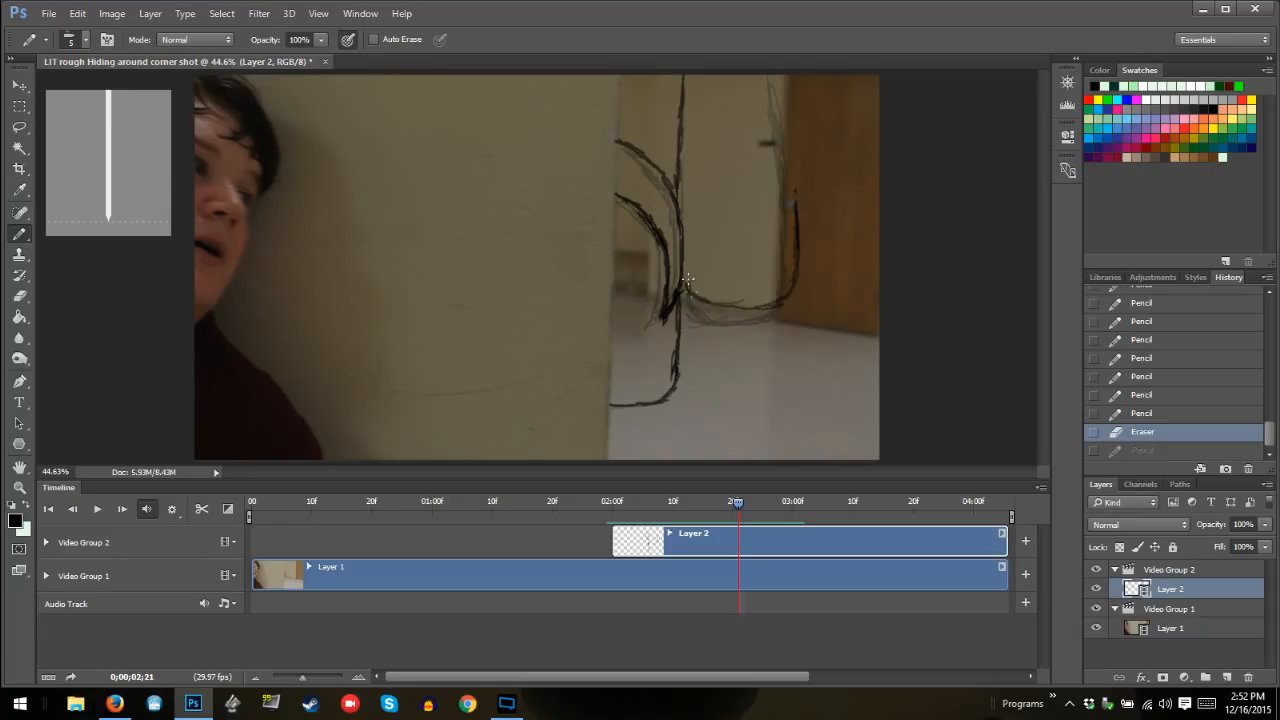
Join the outer curve to the body outline at frame 02:21, extend its far side to the frame's top, and undo the stray stroke
mouse_move(688, 258)
mouse_down()
mouse_move(690, 286)
mouse_move(683, 256)
mouse_up()
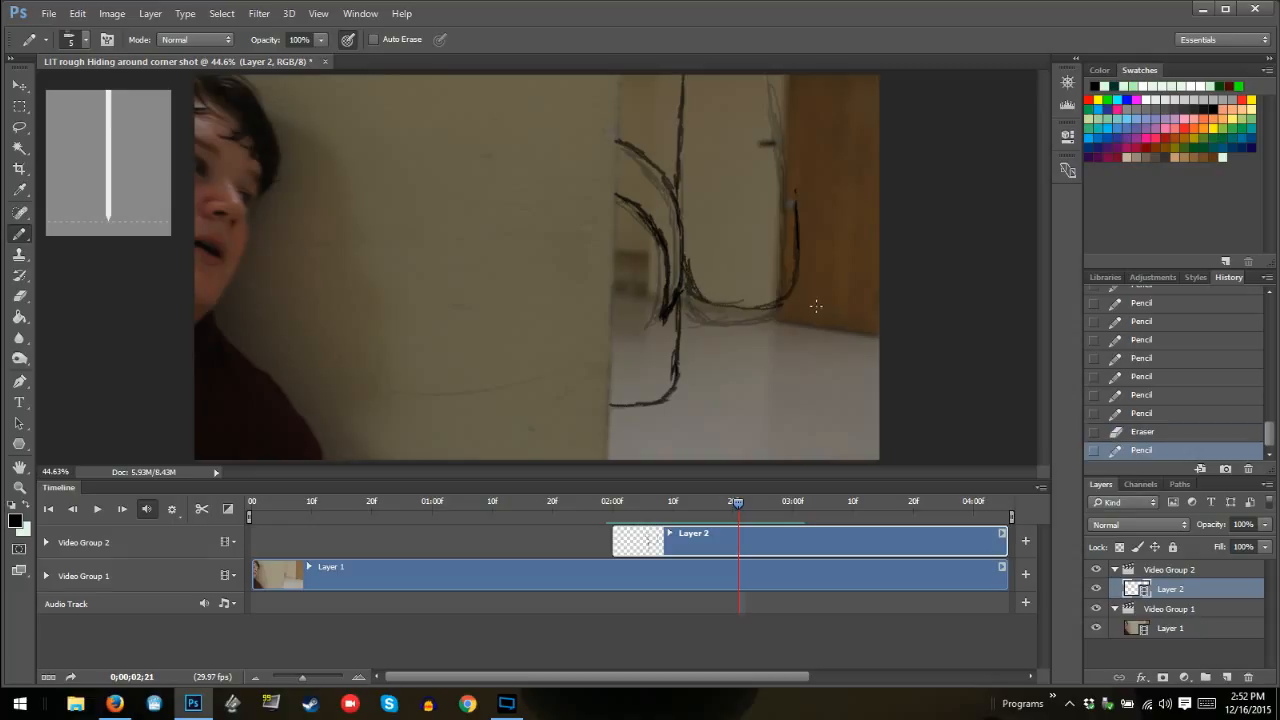
drag(802, 288, 784, 78)
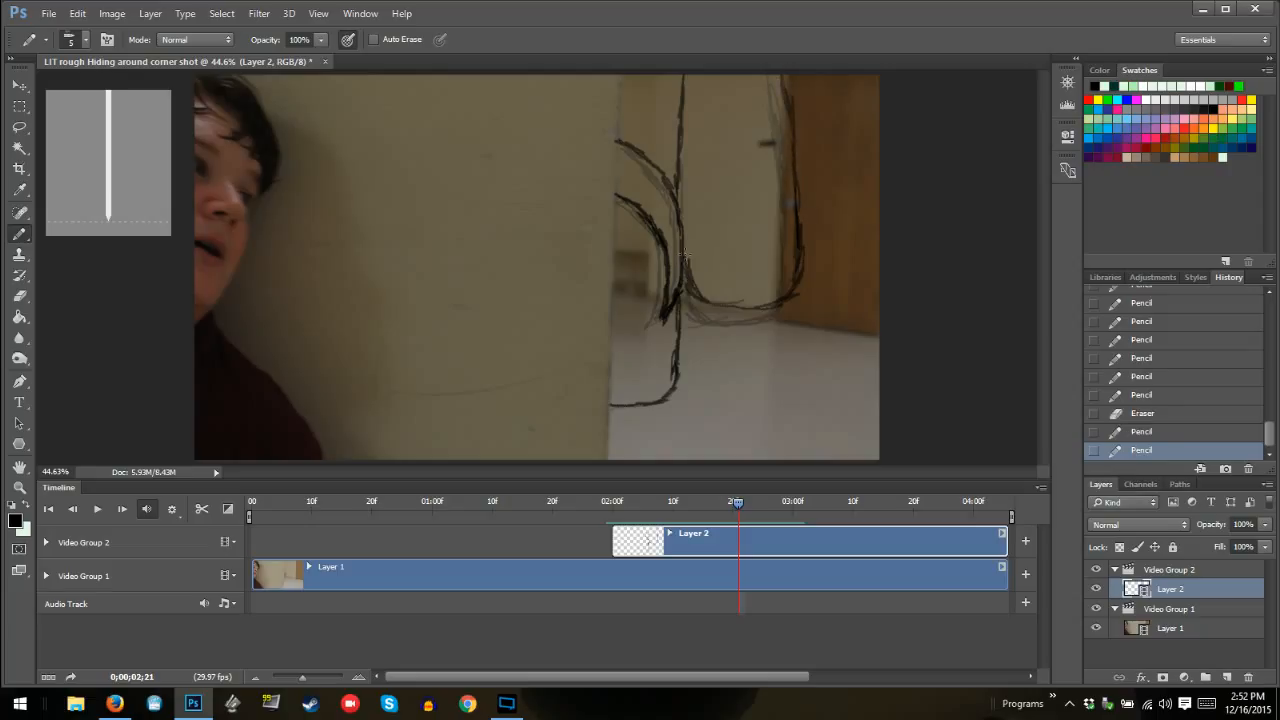
drag(686, 264, 682, 224)
drag(785, 294, 796, 194)
mouse_move(790, 138)
mouse_down()
mouse_move(786, 90)
mouse_move(728, 248)
mouse_up()
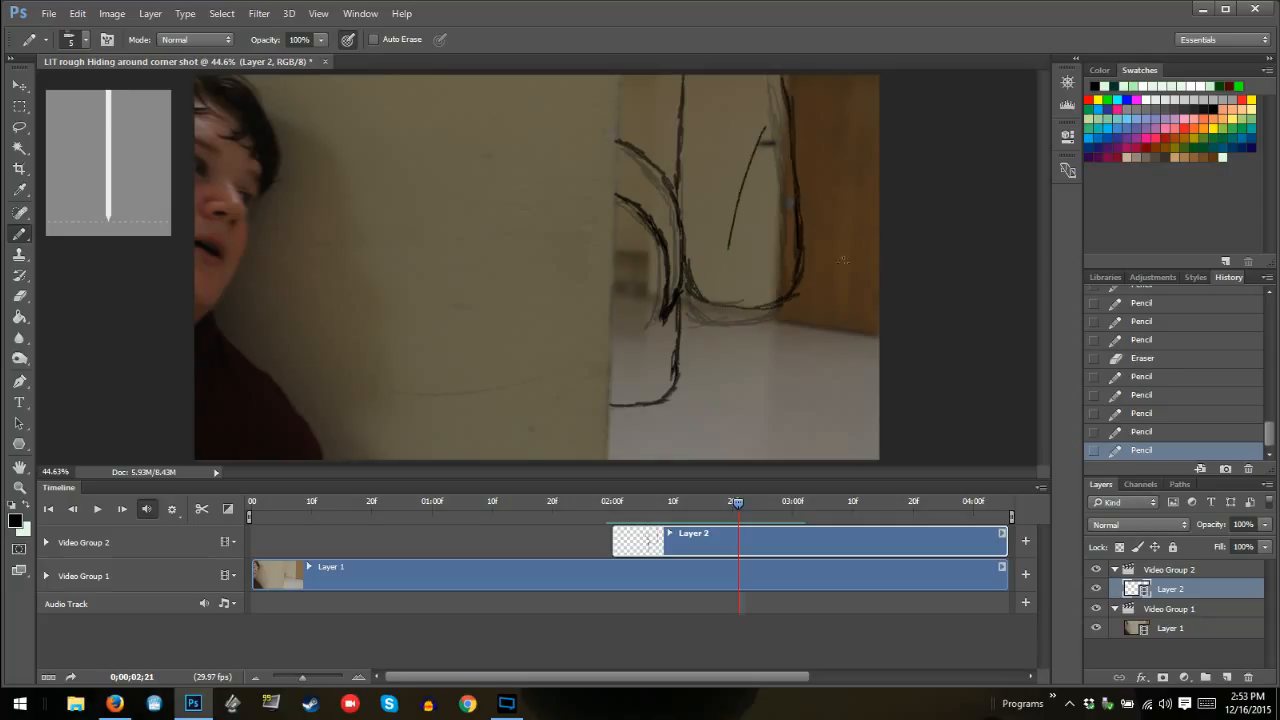
click(1138, 432)
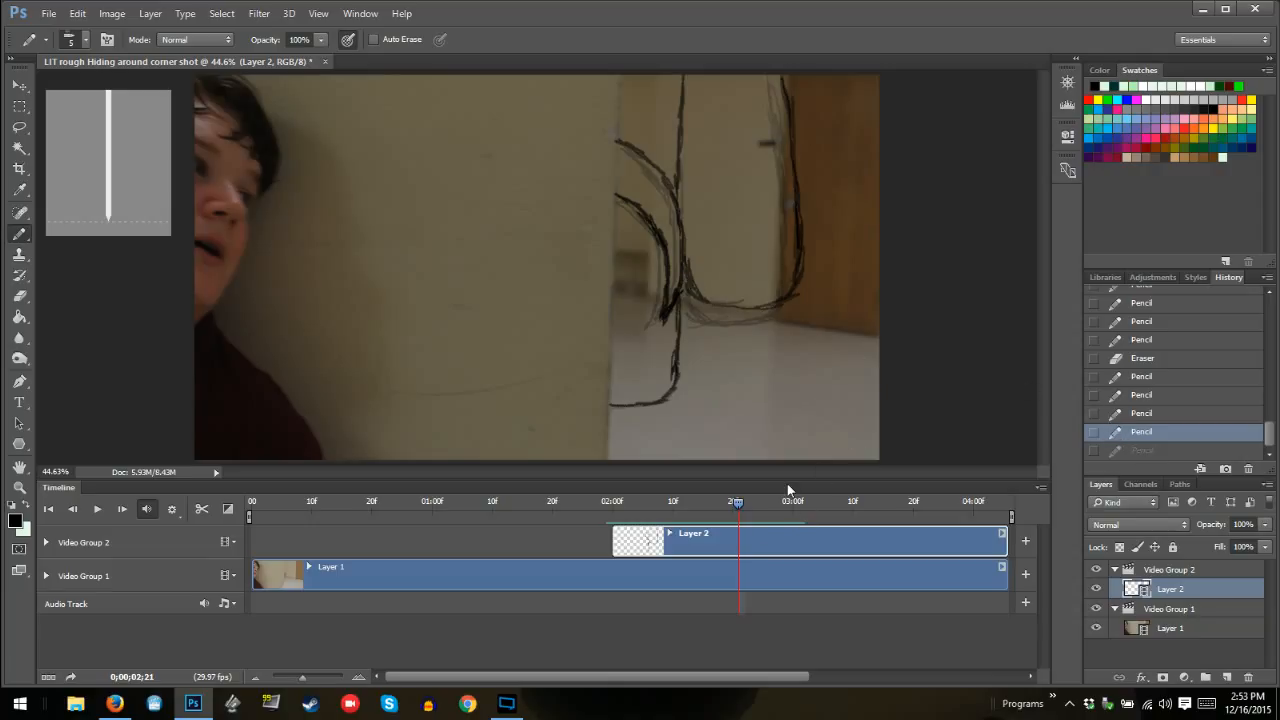
At frame 02:22, trace the body's main outline from the wall edge up to the frame's top
key(Right)
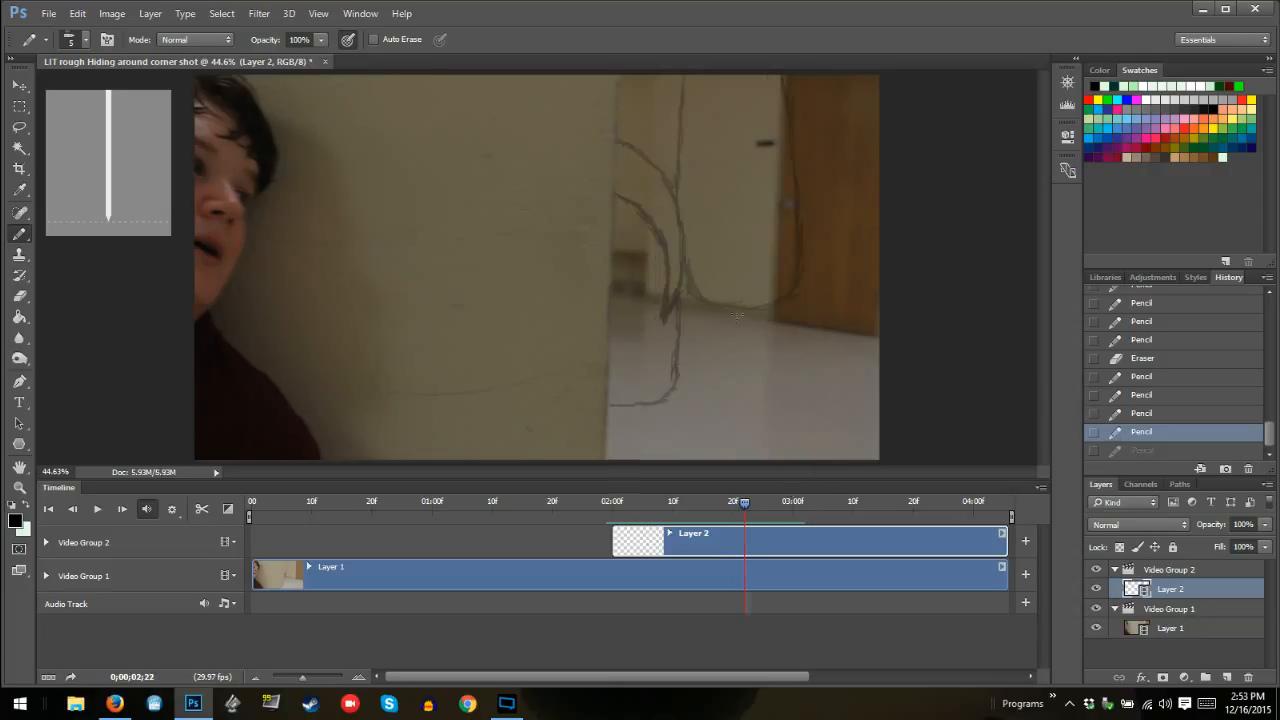
mouse_move(606, 403)
mouse_down()
mouse_move(660, 401)
mouse_move(674, 383)
mouse_move(687, 152)
mouse_up()
drag(684, 198, 685, 103)
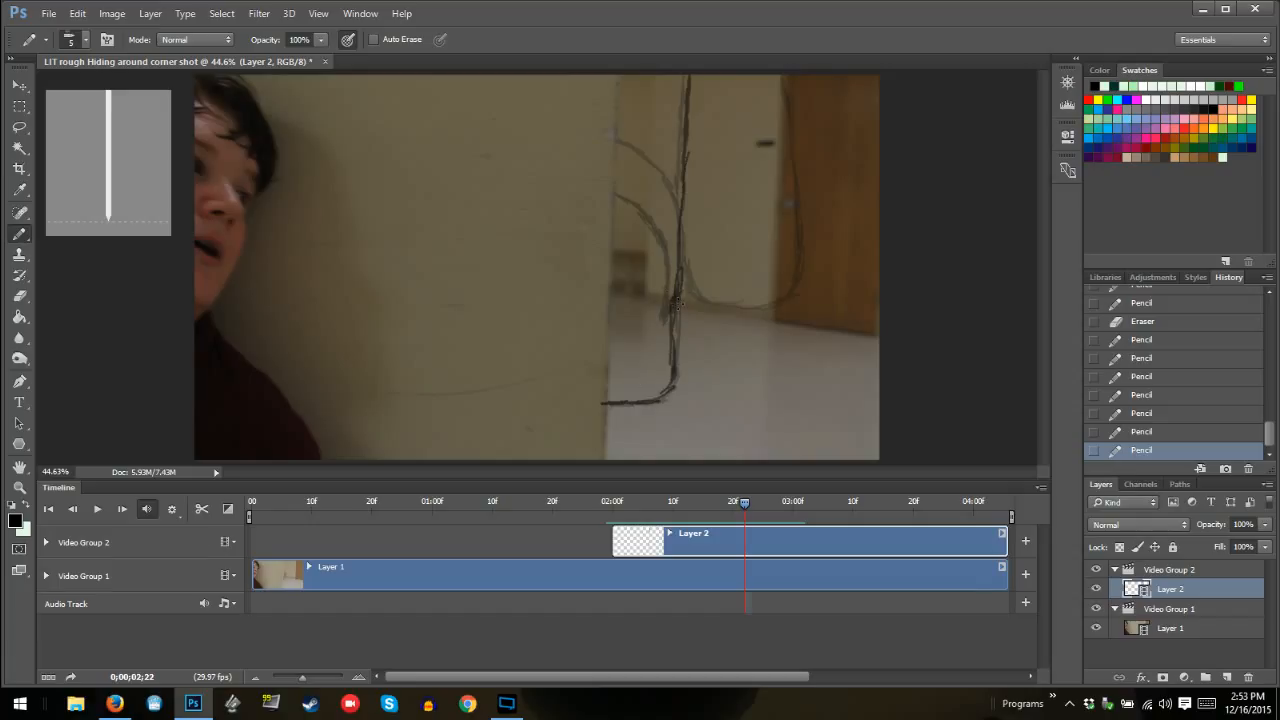
Draw the larger and smaller inner curves at frame 02:22, erasing excess strokes and reconnecting the smaller curve's line
mouse_move(671, 304)
mouse_down()
mouse_move(666, 162)
mouse_move(654, 140)
mouse_move(619, 131)
mouse_move(691, 205)
mouse_move(677, 314)
mouse_move(676, 266)
mouse_move(676, 290)
mouse_move(632, 197)
mouse_move(650, 208)
mouse_move(613, 183)
mouse_move(681, 256)
mouse_up()
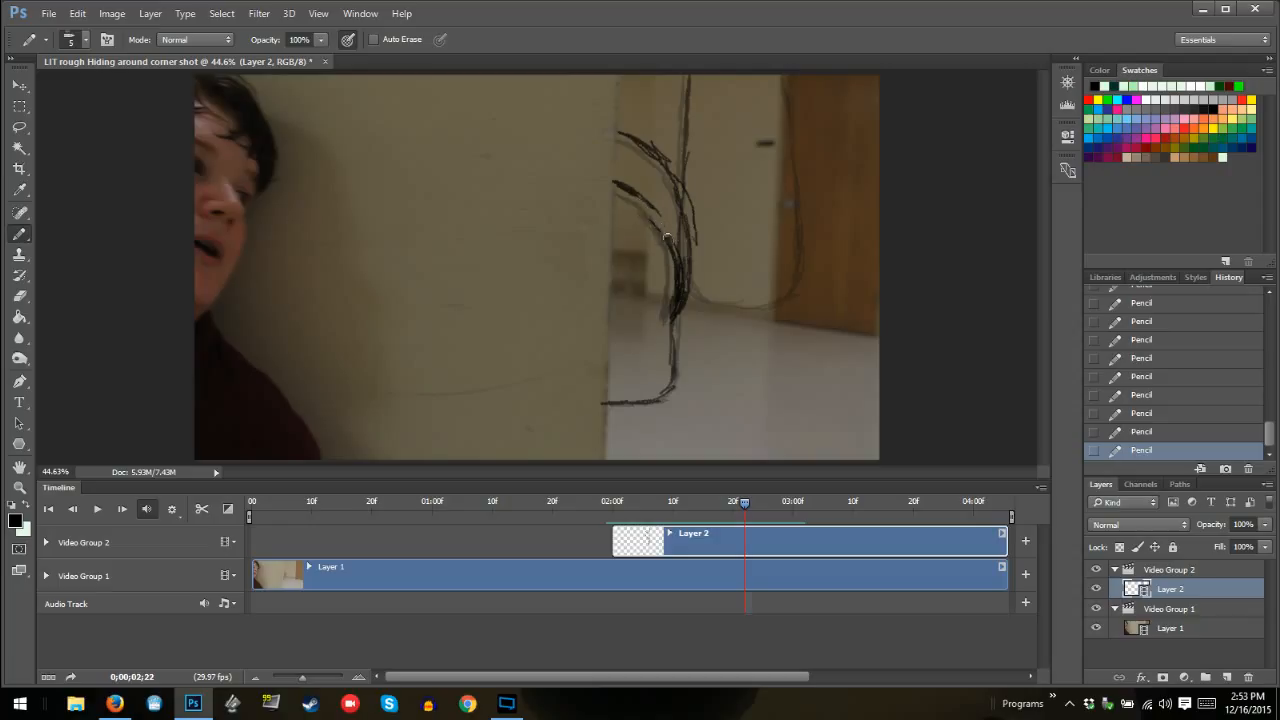
drag(694, 212, 694, 244)
drag(690, 188, 690, 208)
drag(676, 224, 675, 215)
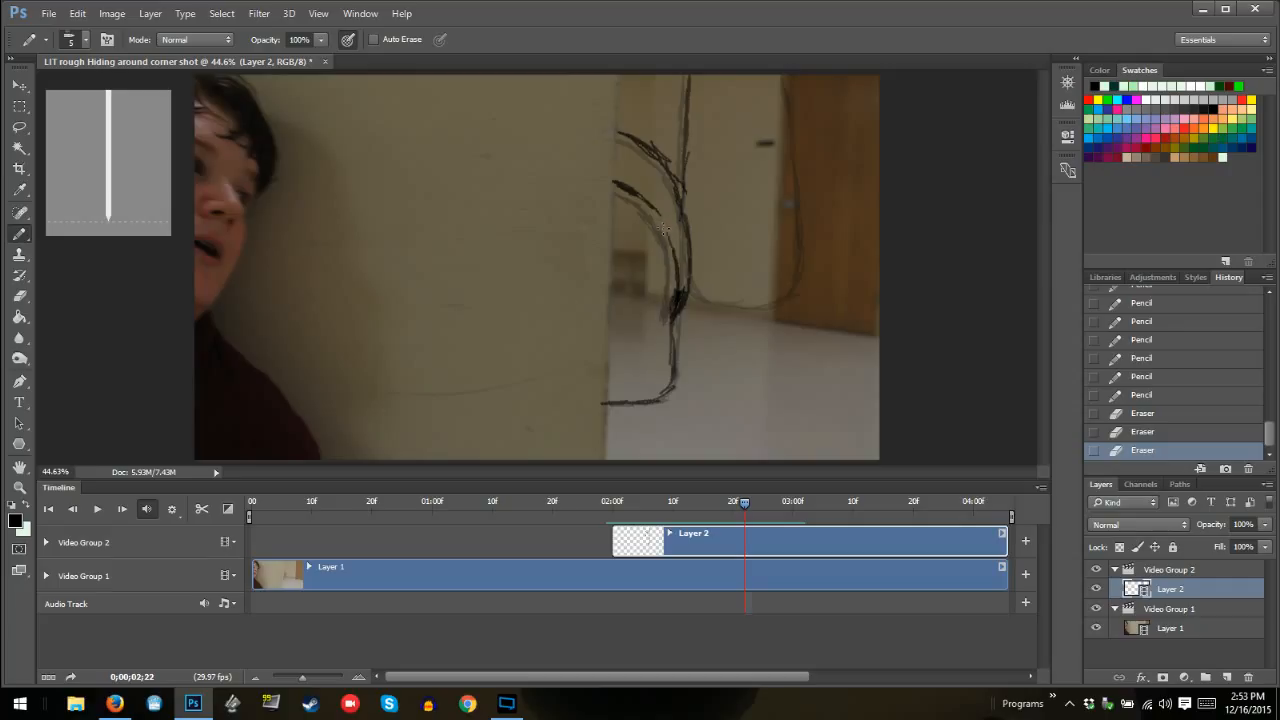
drag(665, 230, 642, 200)
Draw the outer U-shaped curve at frame 02:22 beside the body outline, thinning the doubled line on its far side
mouse_move(724, 297)
mouse_down()
mouse_move(824, 298)
mouse_move(794, 302)
mouse_move(818, 294)
mouse_move(799, 301)
mouse_move(820, 283)
mouse_move(826, 212)
mouse_move(806, 72)
mouse_up()
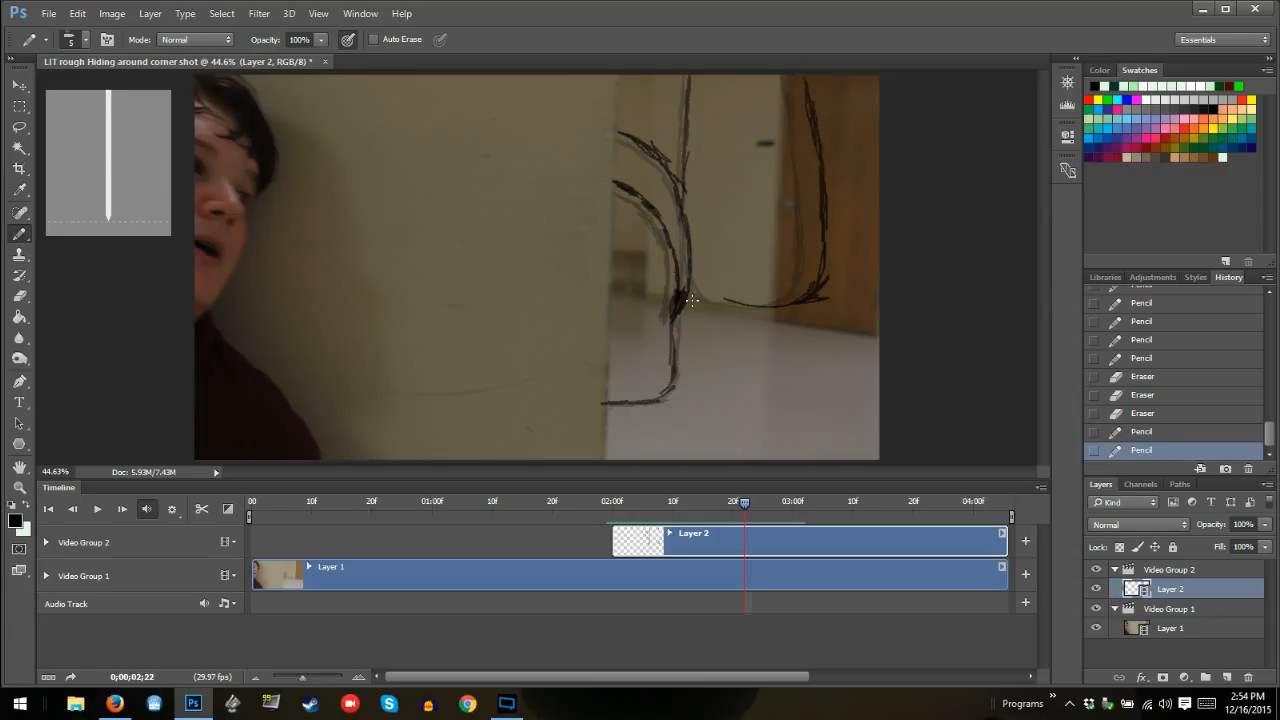
mouse_move(733, 298)
mouse_down()
mouse_move(720, 265)
mouse_move(716, 289)
mouse_move(697, 146)
mouse_up()
mouse_move(819, 159)
mouse_down()
mouse_move(818, 180)
mouse_move(792, 88)
mouse_move(816, 184)
mouse_up()
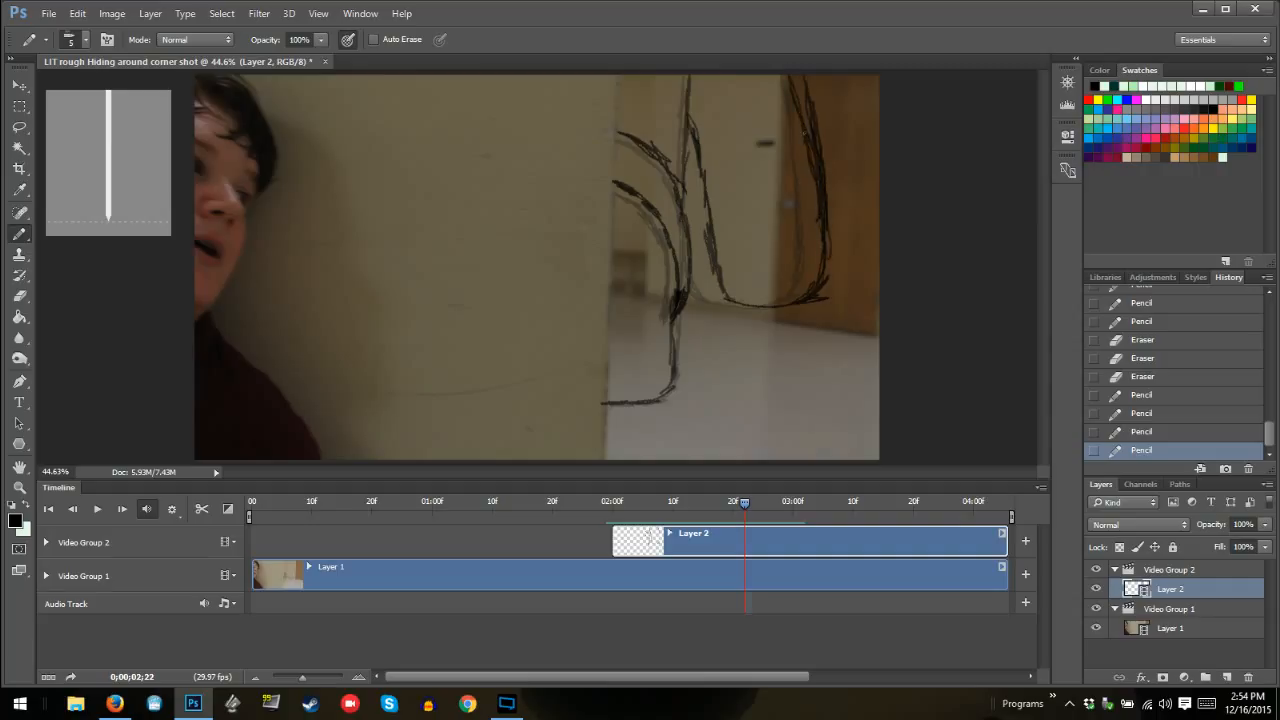
drag(802, 136, 794, 108)
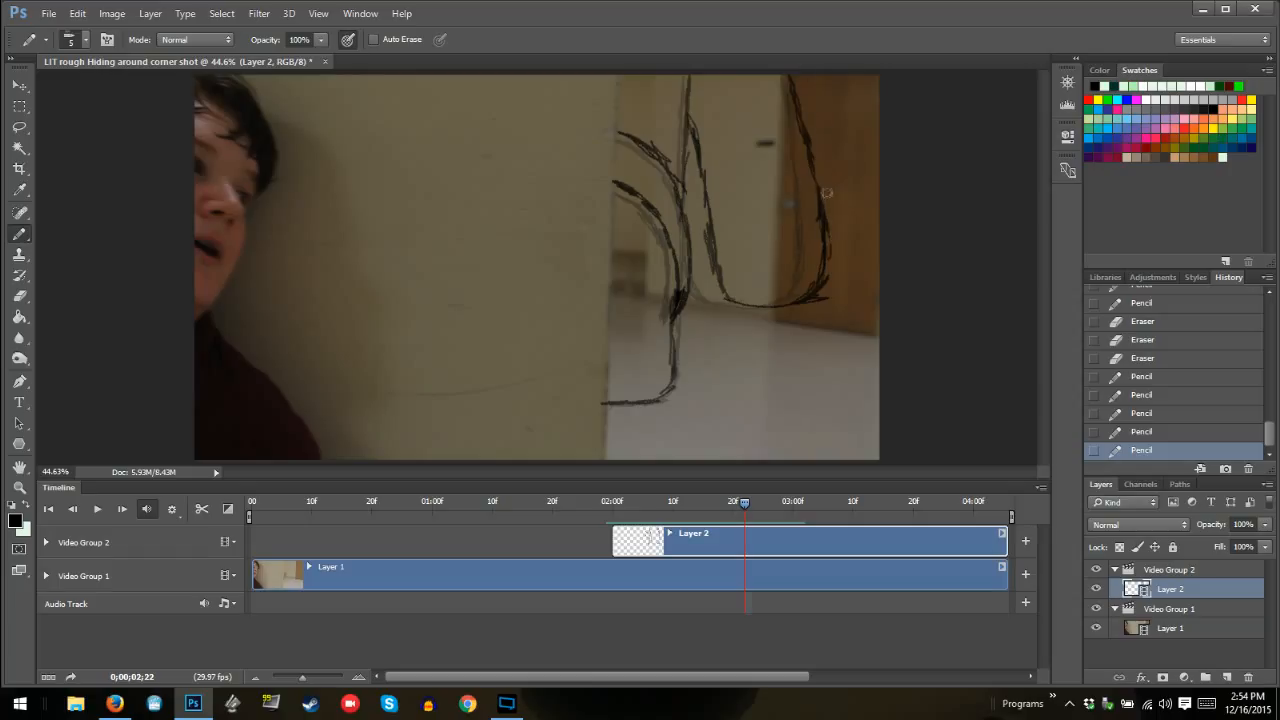
click(841, 80)
Clean up the inner curves at frame 02:22 where they cross the body outline and meet at the lower tip
drag(680, 184, 691, 153)
drag(680, 292, 676, 313)
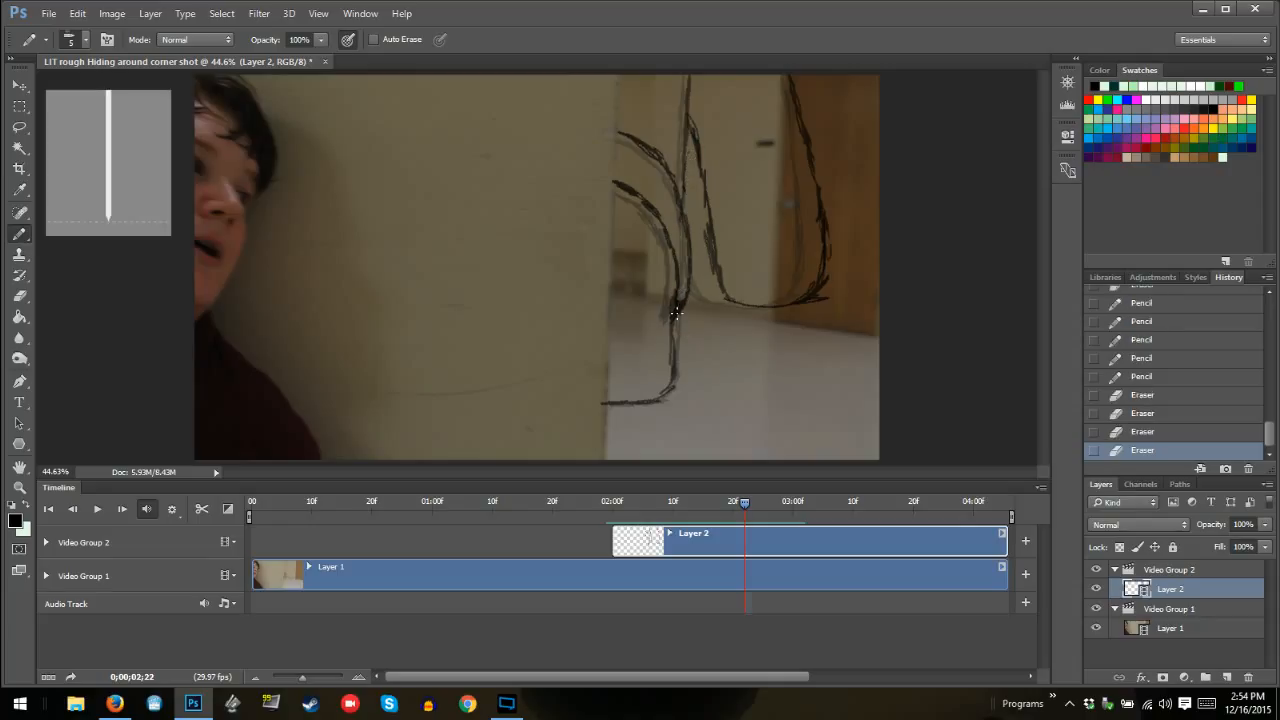
click(693, 286)
drag(673, 241, 680, 222)
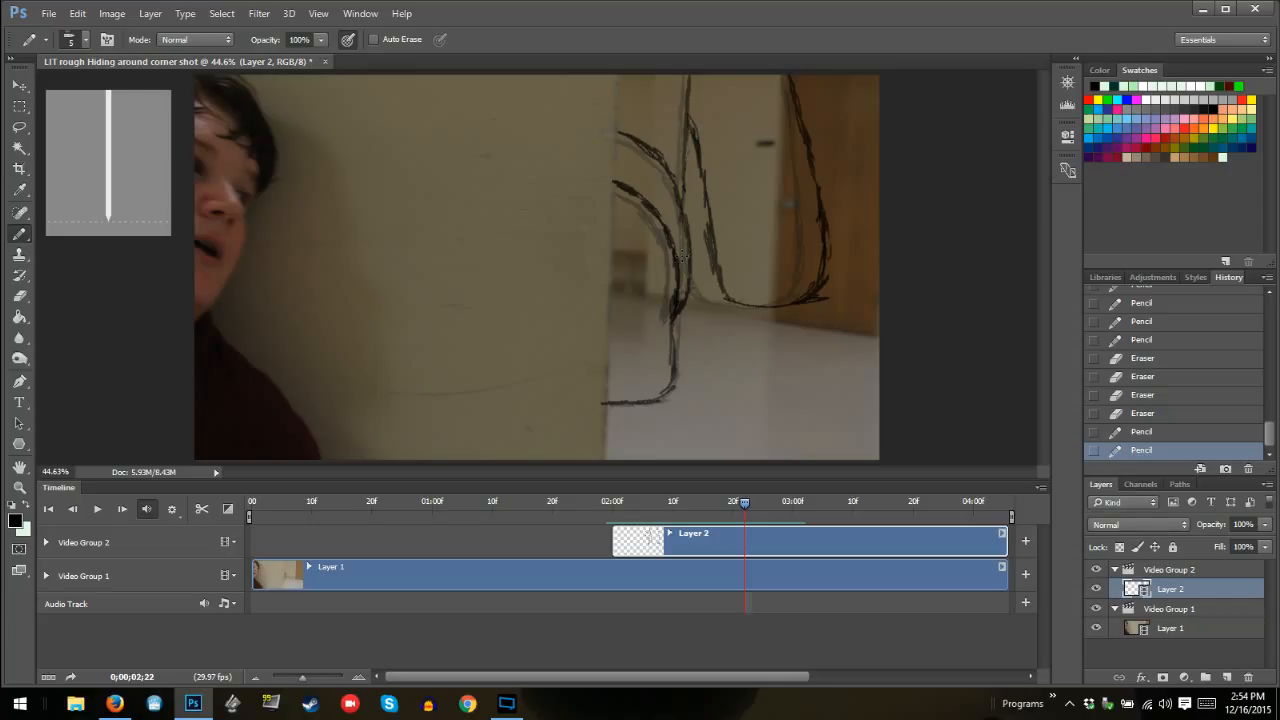
At frame 02:23, trace the body's main outline and draw both inner curves from the wall edge to a shared lower tip
key(Right)
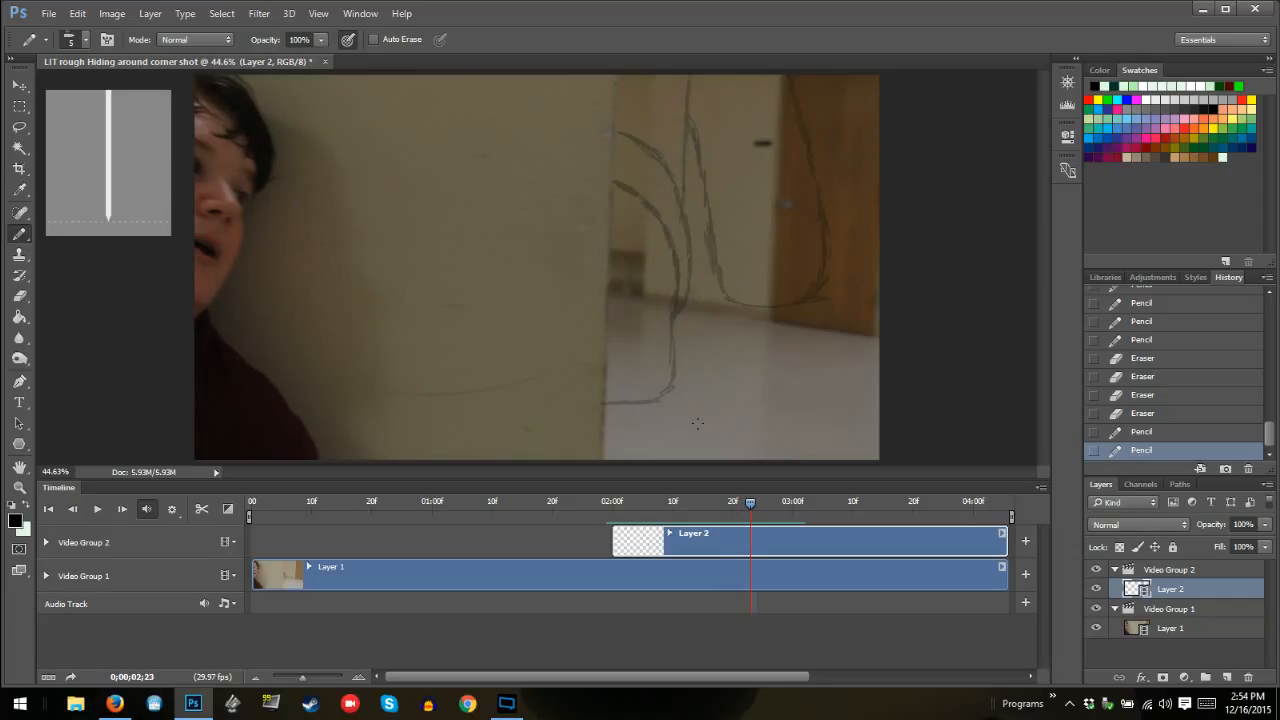
mouse_move(608, 401)
mouse_down()
mouse_move(671, 386)
mouse_move(697, 68)
mouse_move(682, 196)
mouse_move(697, 88)
mouse_move(685, 148)
mouse_up()
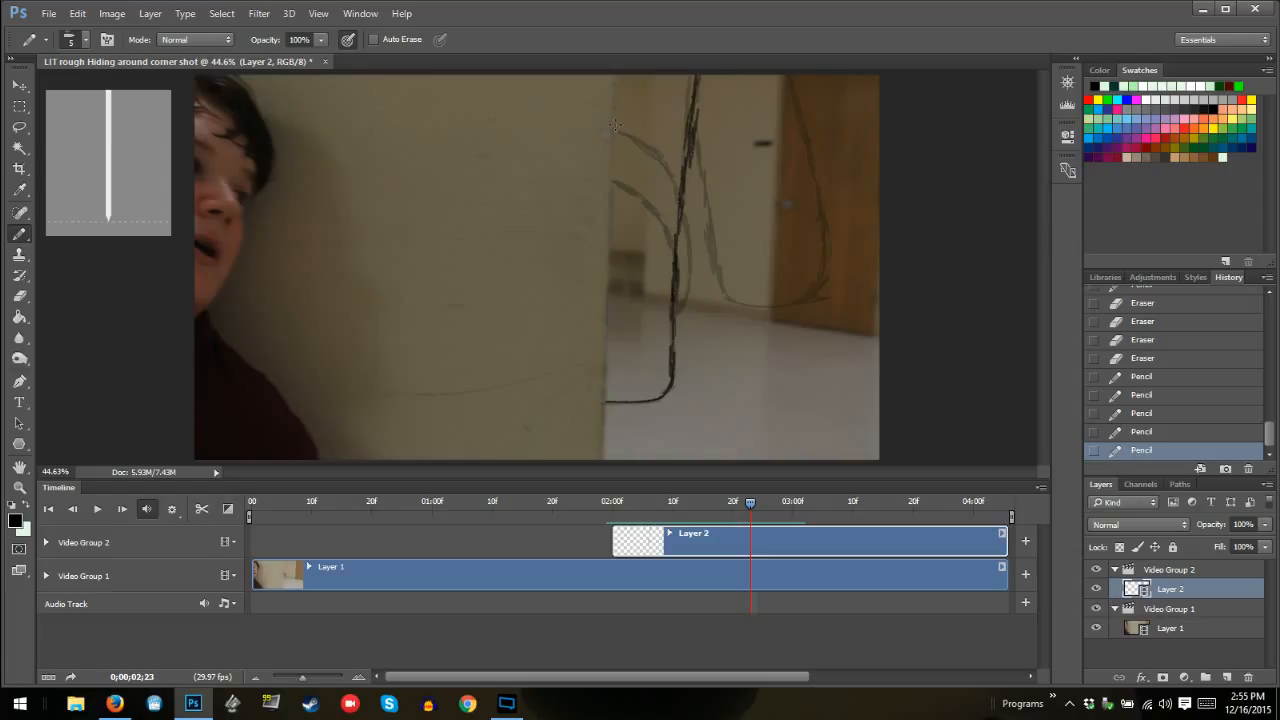
mouse_move(660, 144)
mouse_down()
mouse_move(697, 213)
mouse_move(689, 291)
mouse_move(682, 218)
mouse_move(685, 242)
mouse_move(655, 191)
mouse_move(674, 209)
mouse_move(635, 176)
mouse_move(658, 187)
mouse_move(614, 166)
mouse_move(675, 210)
mouse_move(685, 292)
mouse_move(698, 253)
mouse_move(690, 160)
mouse_up()
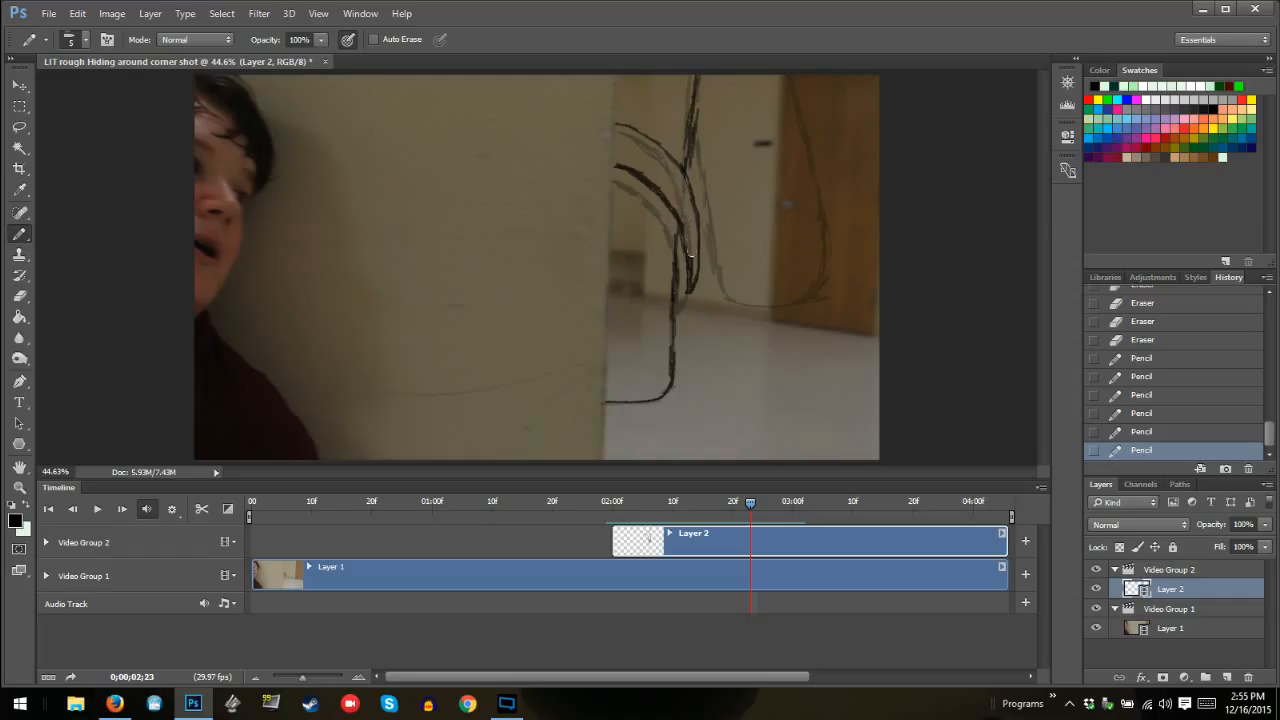
drag(695, 272, 698, 266)
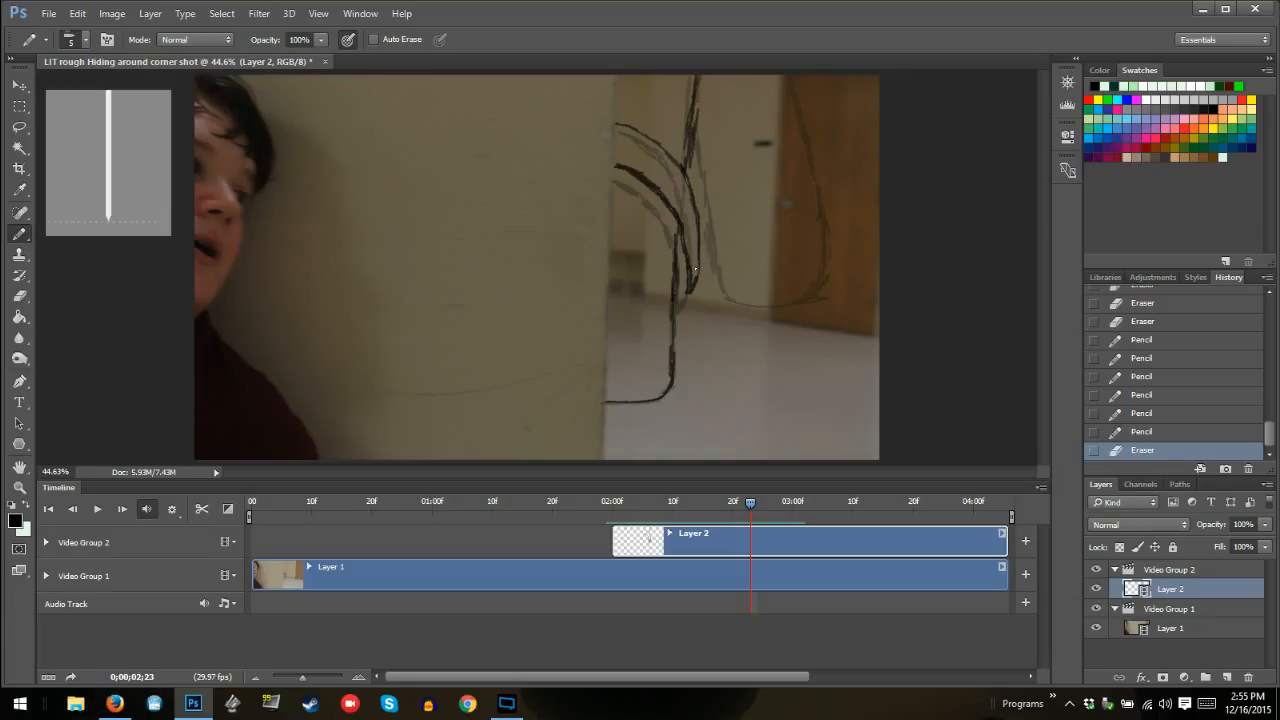
drag(693, 277, 708, 255)
Draw the outer U-shaped curve at frame 02:23 wider and farther from the wall, with both sides reaching the frame's top
mouse_move(739, 287)
mouse_down()
mouse_move(838, 289)
mouse_move(817, 289)
mouse_move(841, 277)
mouse_move(810, 78)
mouse_up()
mouse_move(765, 291)
mouse_down()
mouse_move(739, 279)
mouse_move(722, 142)
mouse_move(730, 206)
mouse_up()
mouse_move(722, 142)
mouse_down()
mouse_move(699, 80)
mouse_move(724, 240)
mouse_move(719, 188)
mouse_move(757, 297)
mouse_up()
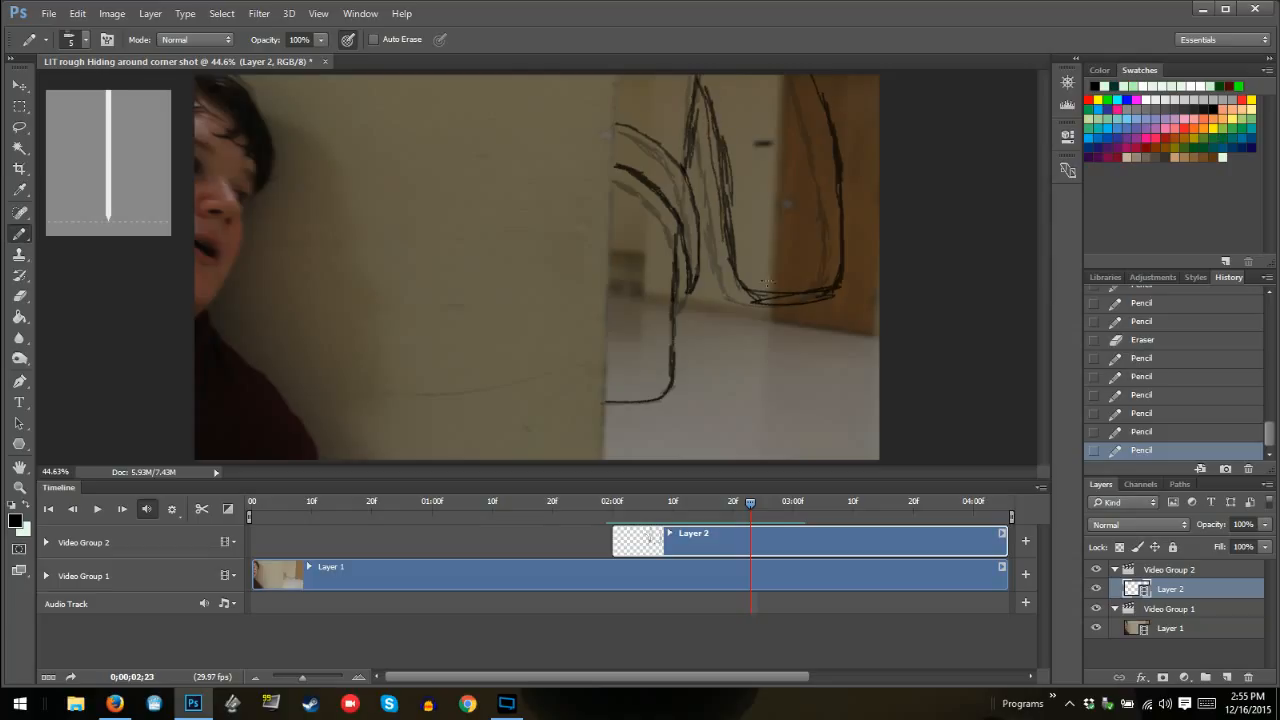
Step back through the frames from 02:23 to 02:09 and play the animation forward to review the monster's movement
key(Left)
key(Left)
key(Left)
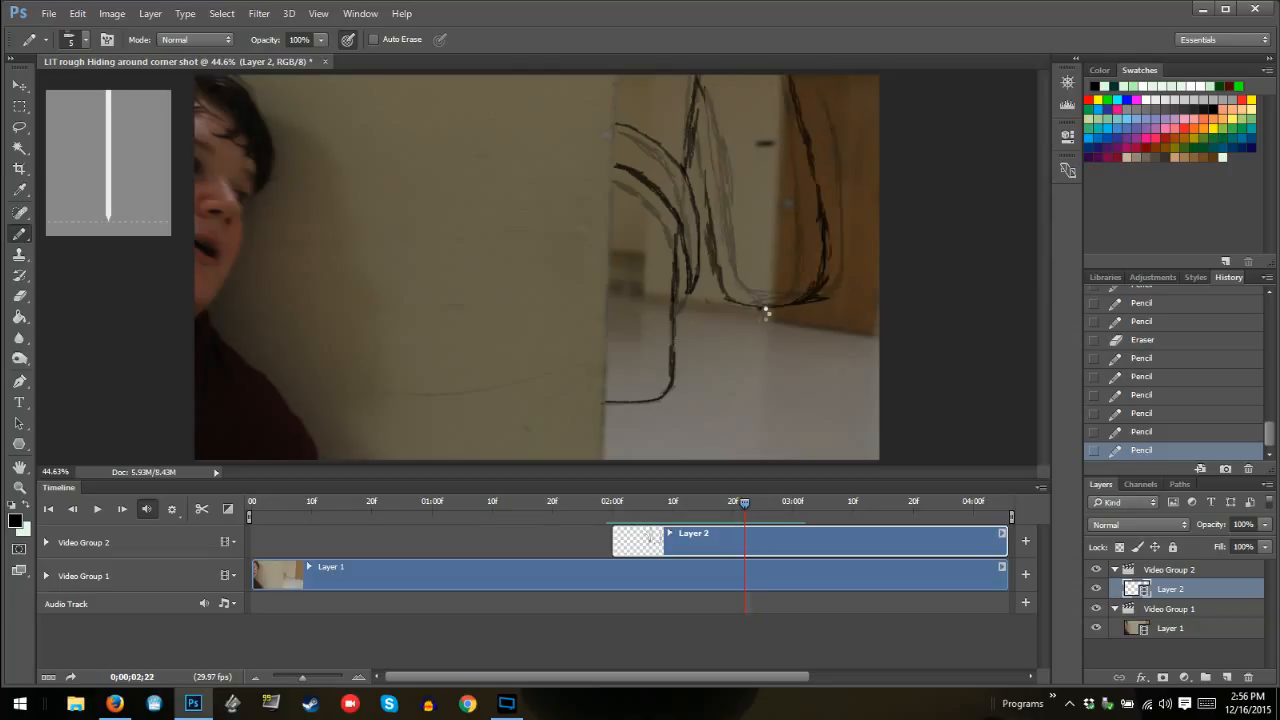
key(Left)
key(Left)
key(Left)
key(Left)
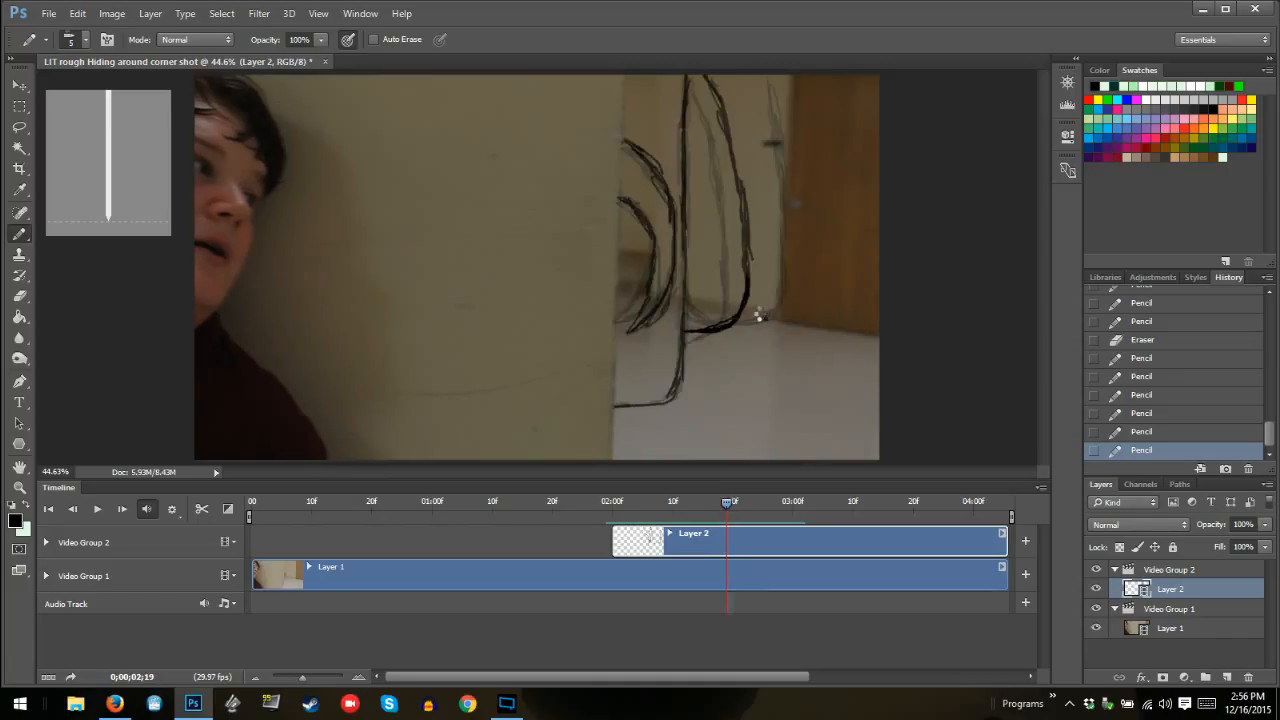
key(Left)
key(Left)
key(Left)
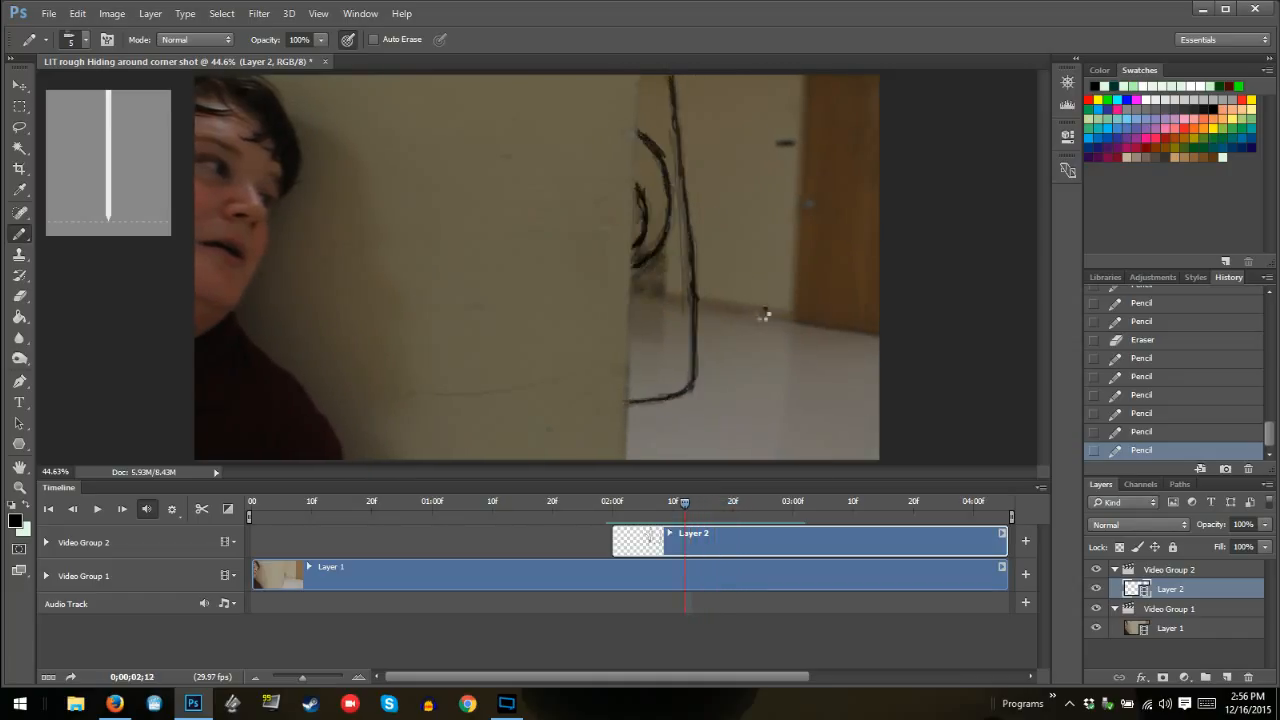
key(Left)
key(Left)
key(Left)
key(Left)
key(Left)
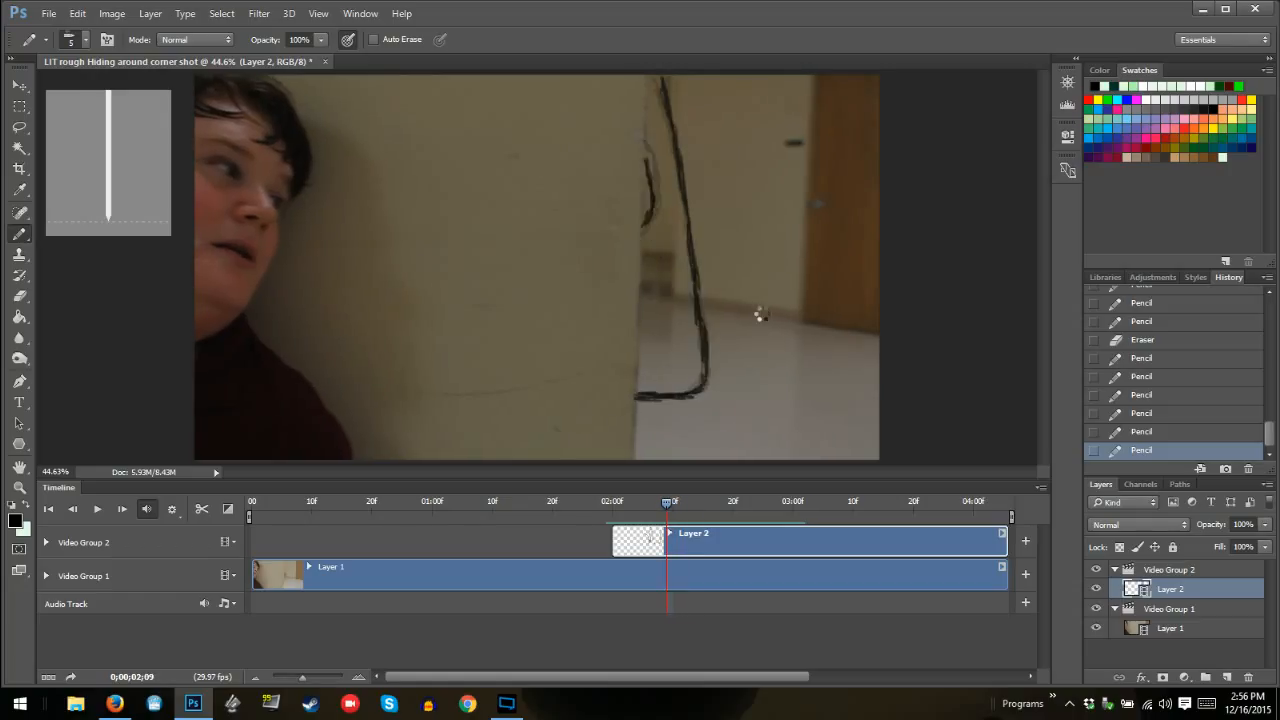
key(Right)
key(Right)
key(Right)
key(Right)
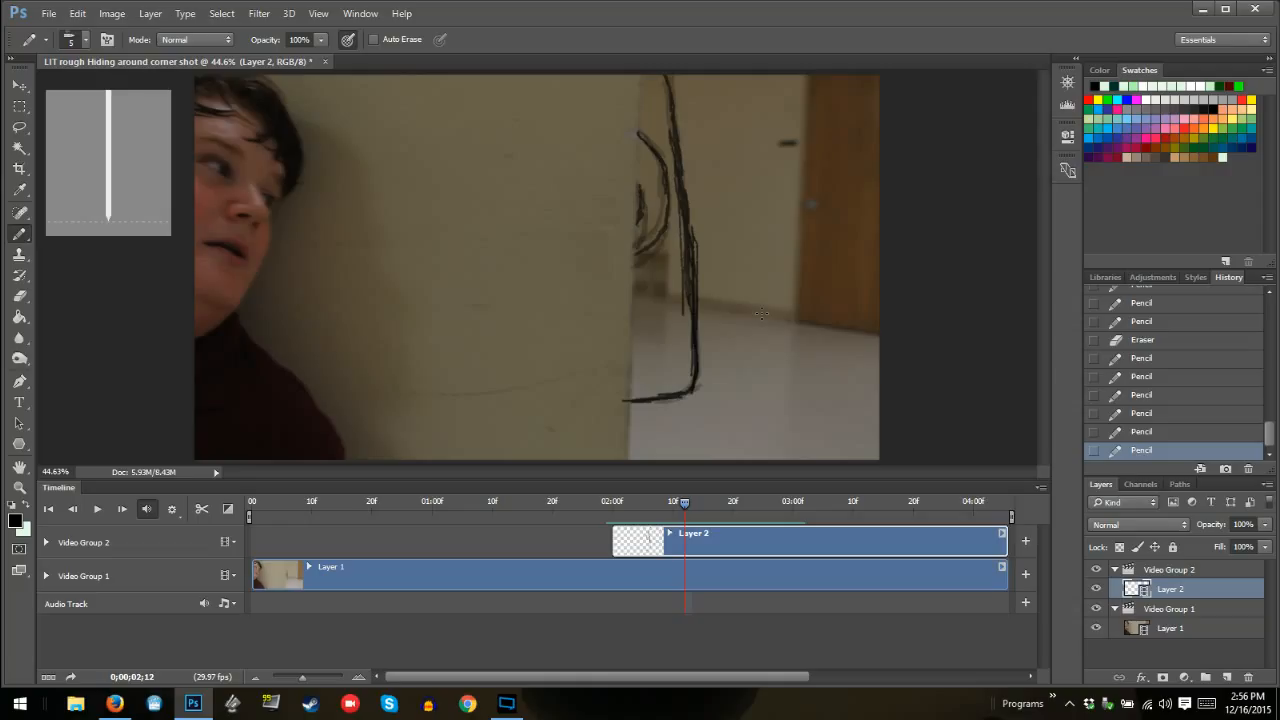
key(space)
key(space)
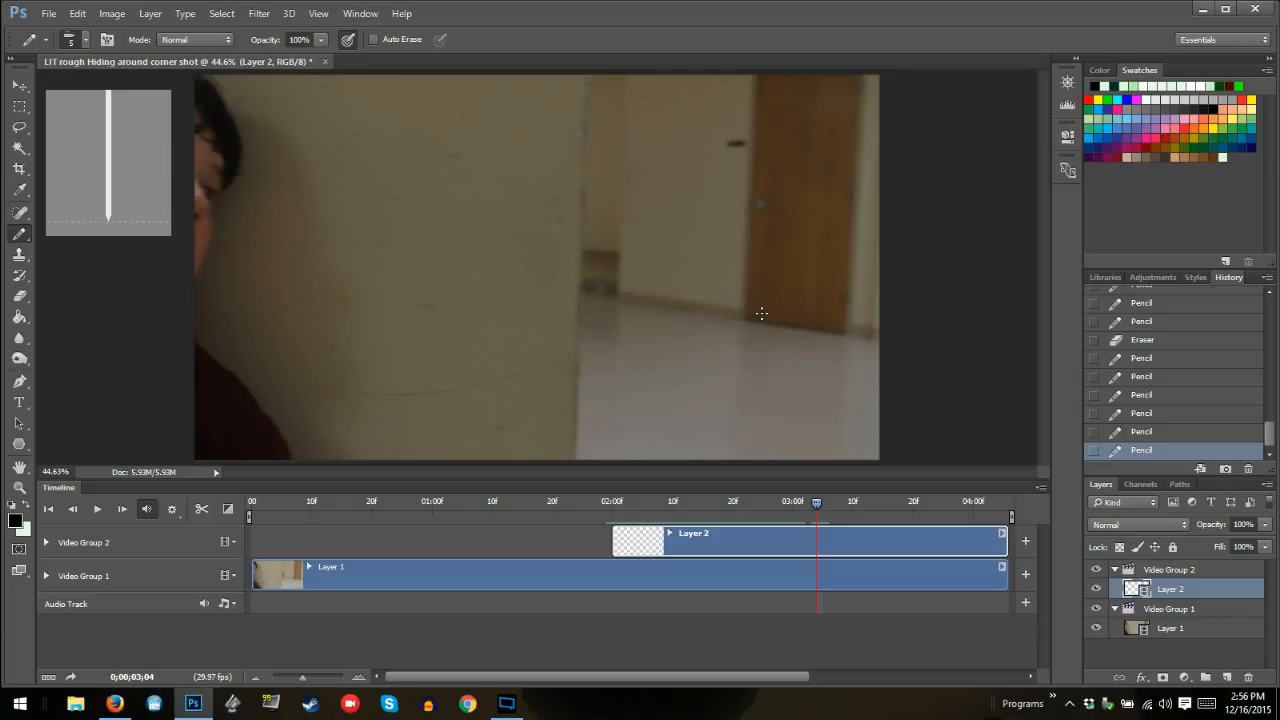
Mute the timeline's audio track
click(224, 603)
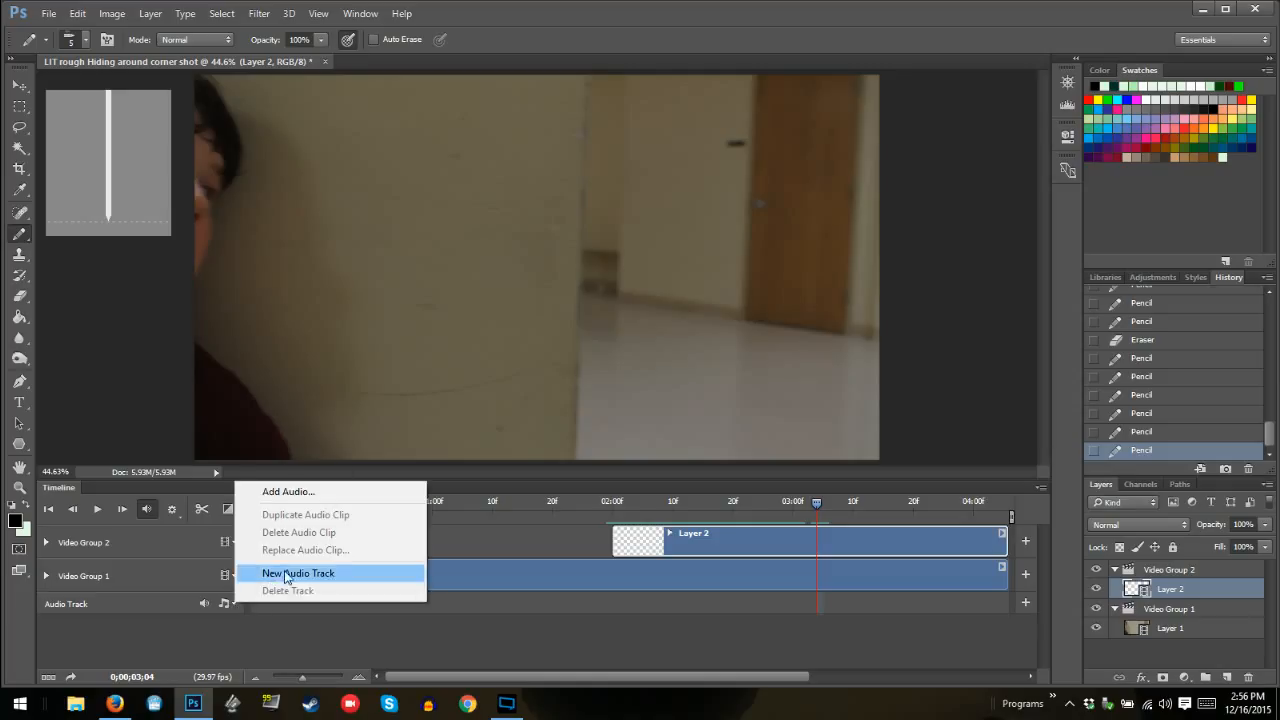
click(206, 601)
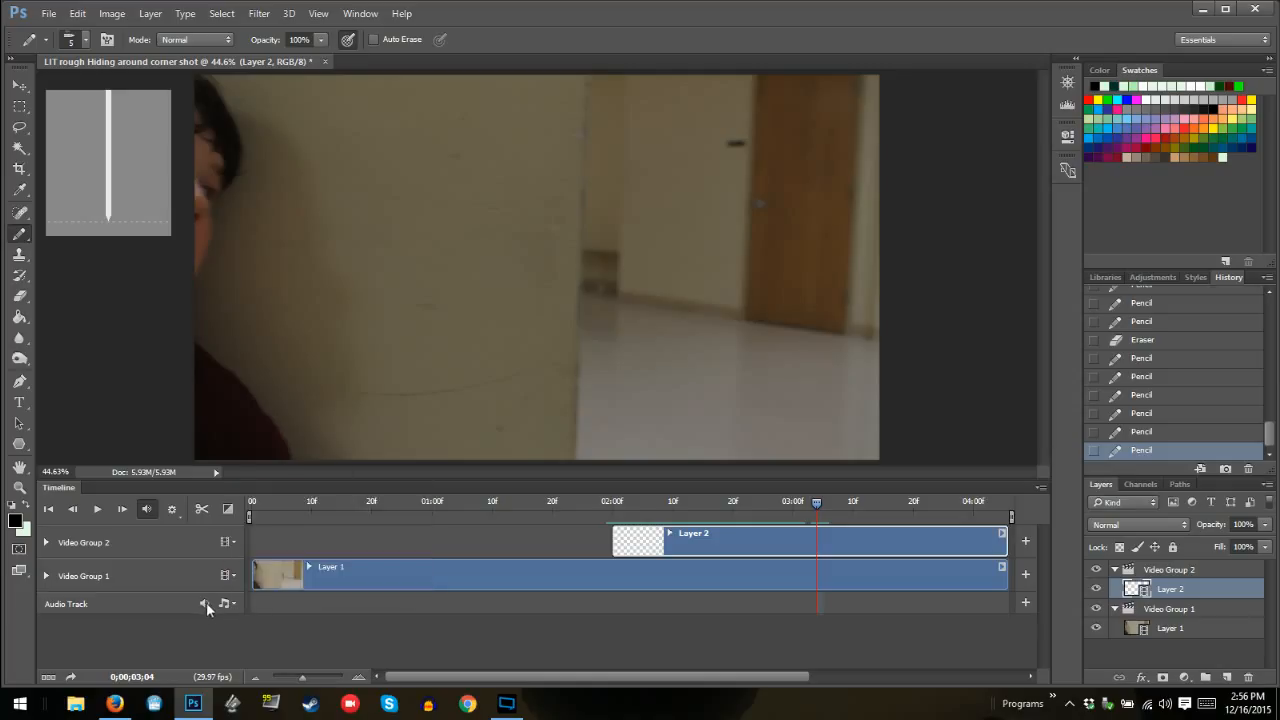
click(202, 604)
Play the animation from 02:00 to review the monster's movement with the audio muted
click(618, 503)
key(space)
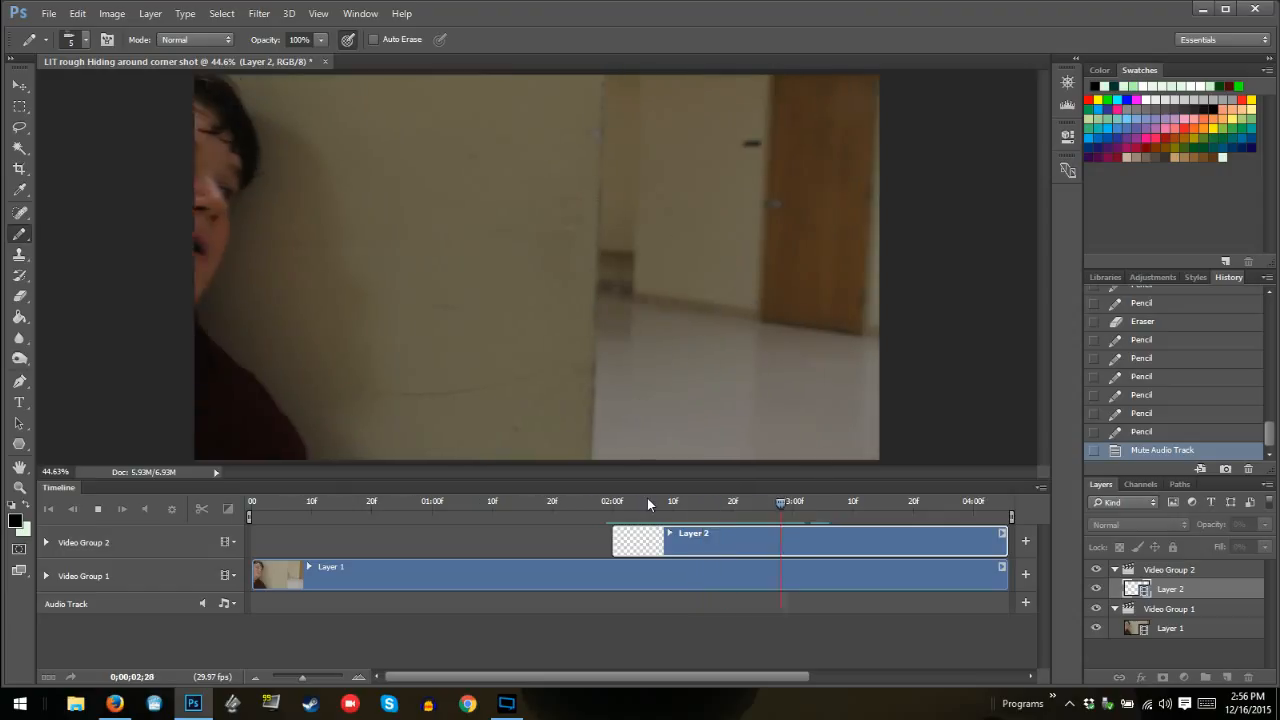
key(space)
Step back through the frames to 02:17 and forward to 02:21 to compare the monster's successive drawings
key(Left)
key(Left)
key(Left)
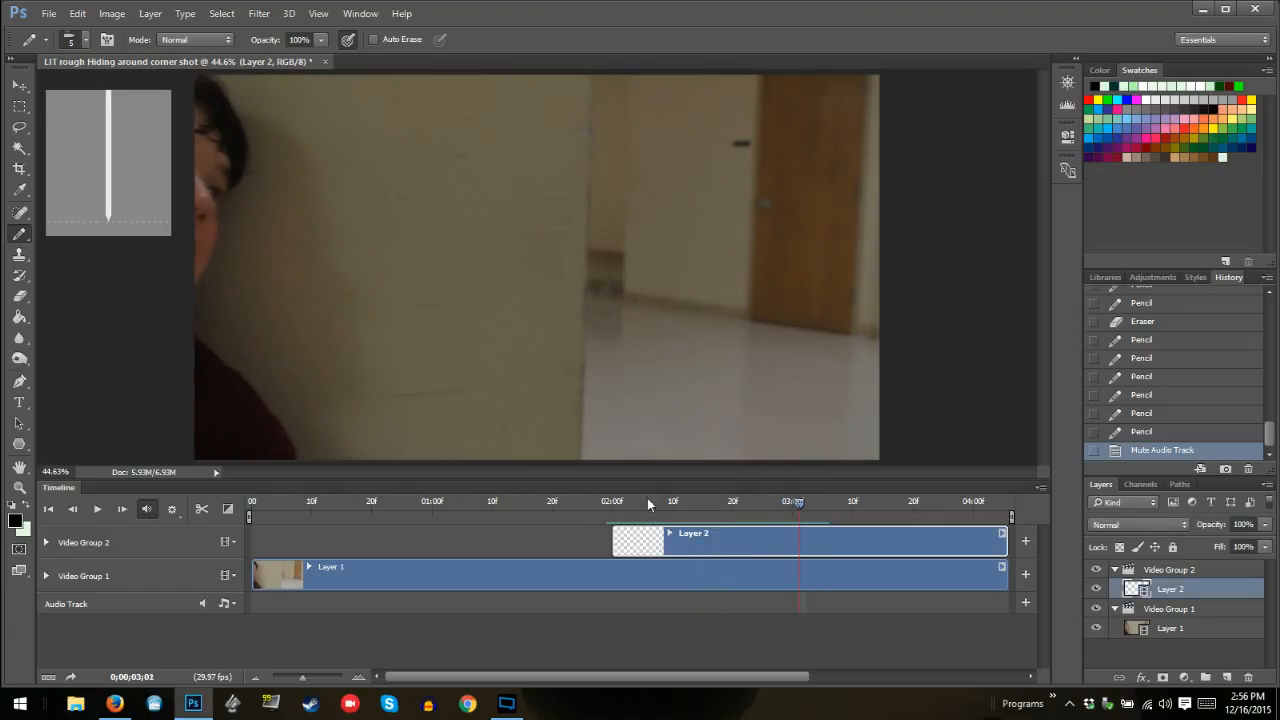
key(Left)
key(Left)
key(Left)
key(Left)
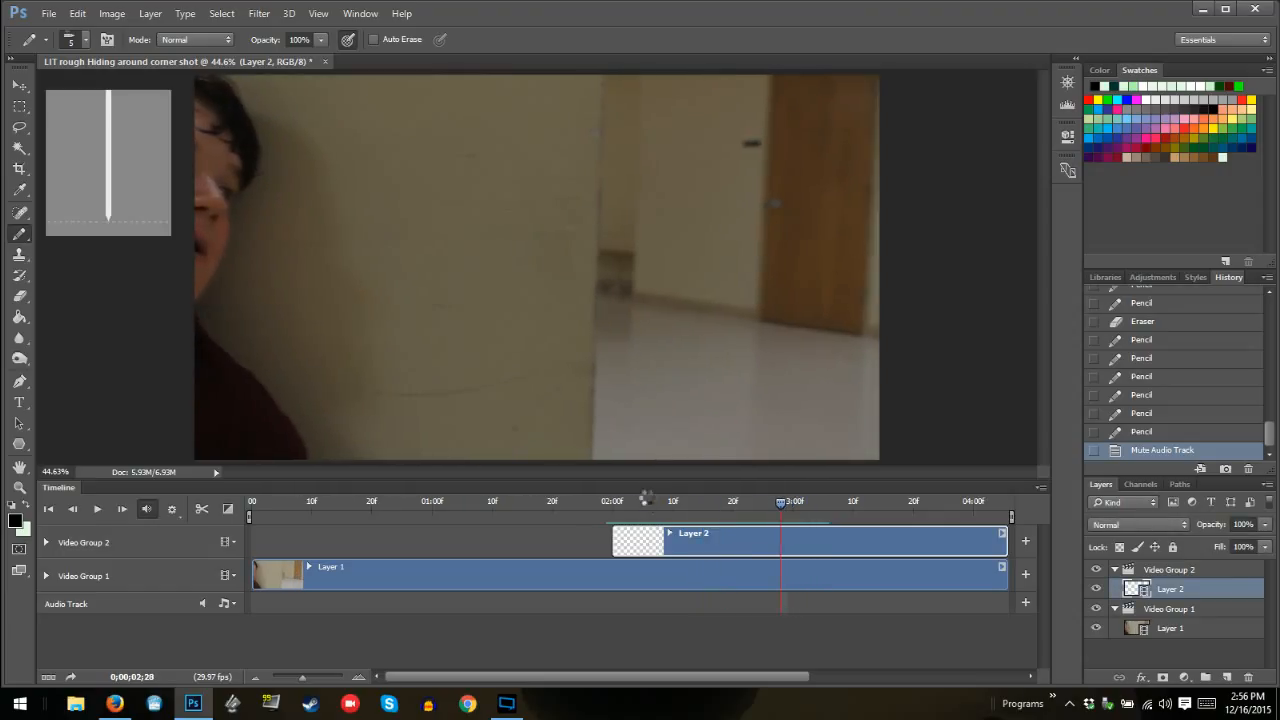
key(Left)
key(Left)
key(Left)
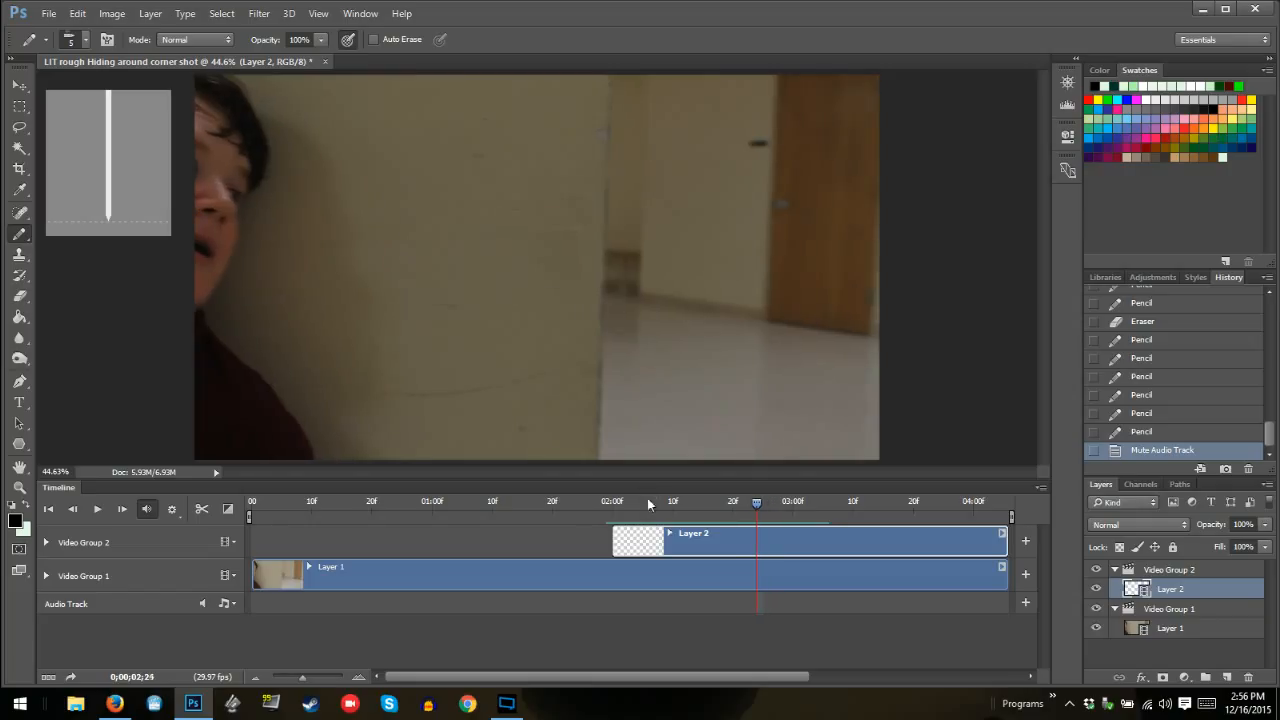
key(Left)
key(Left)
key(Left)
key(Left)
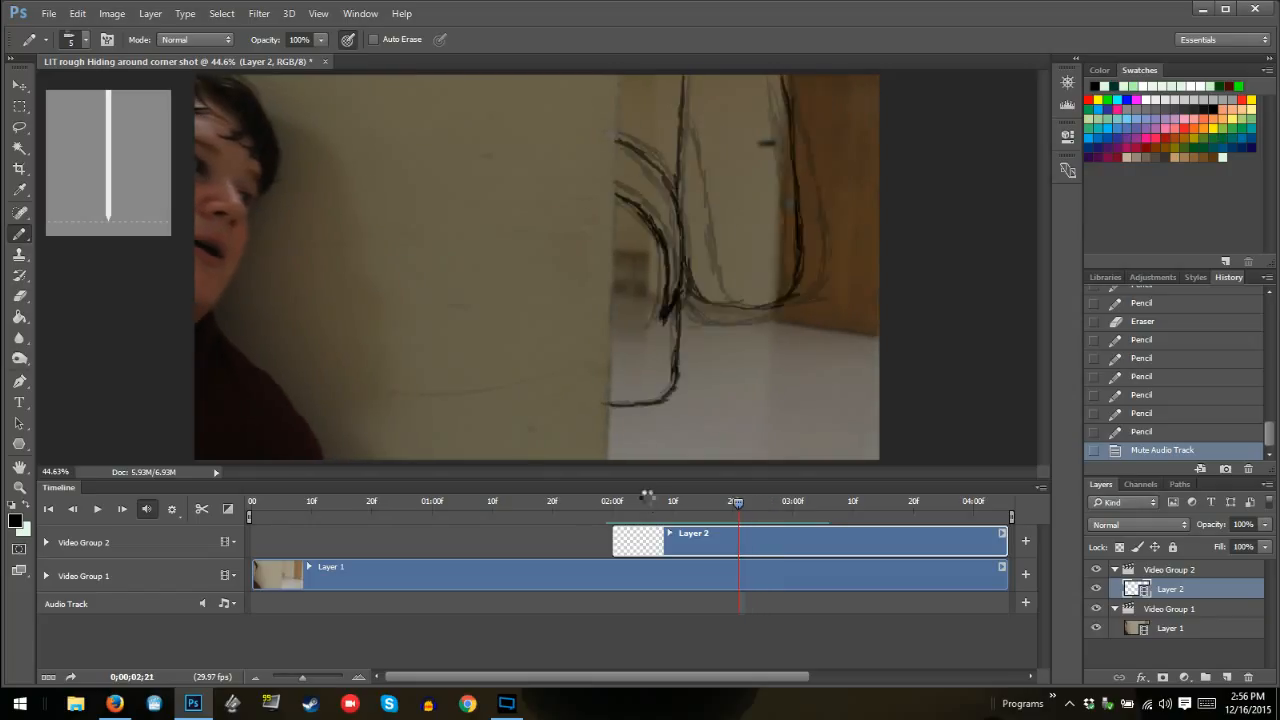
key(Left)
key(Left)
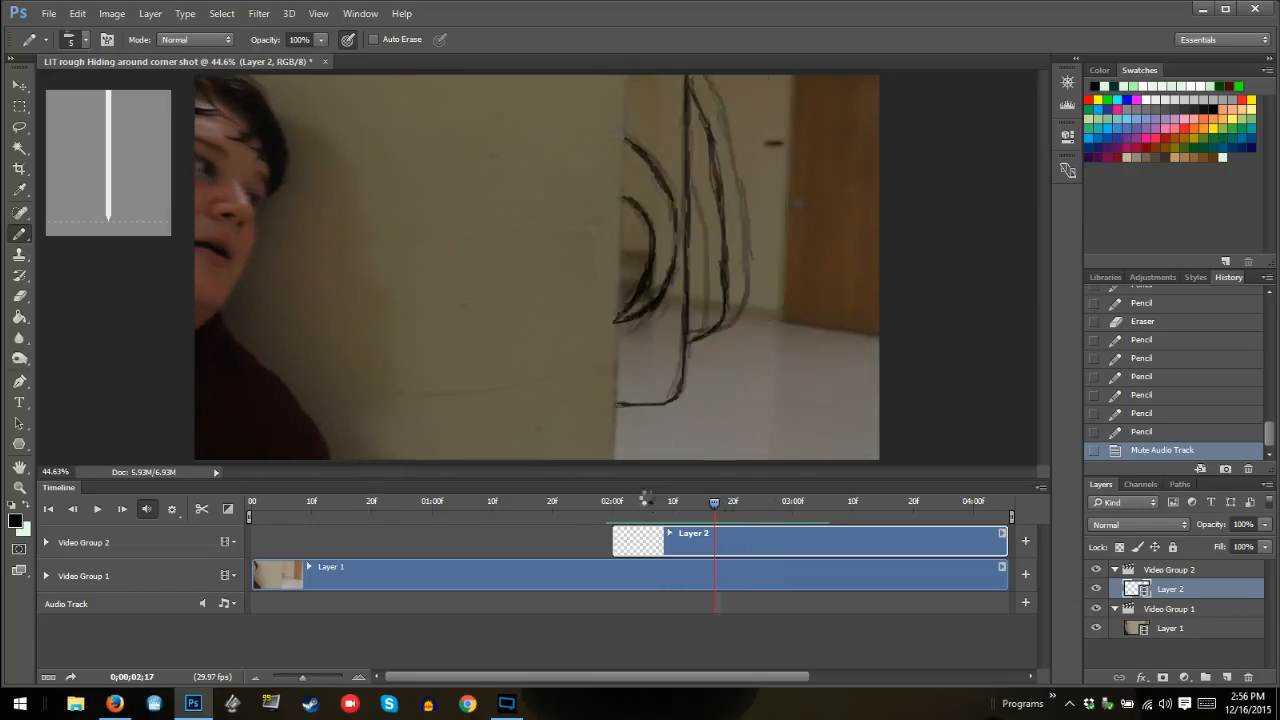
key(Right)
key(Right)
key(Right)
key(Right)
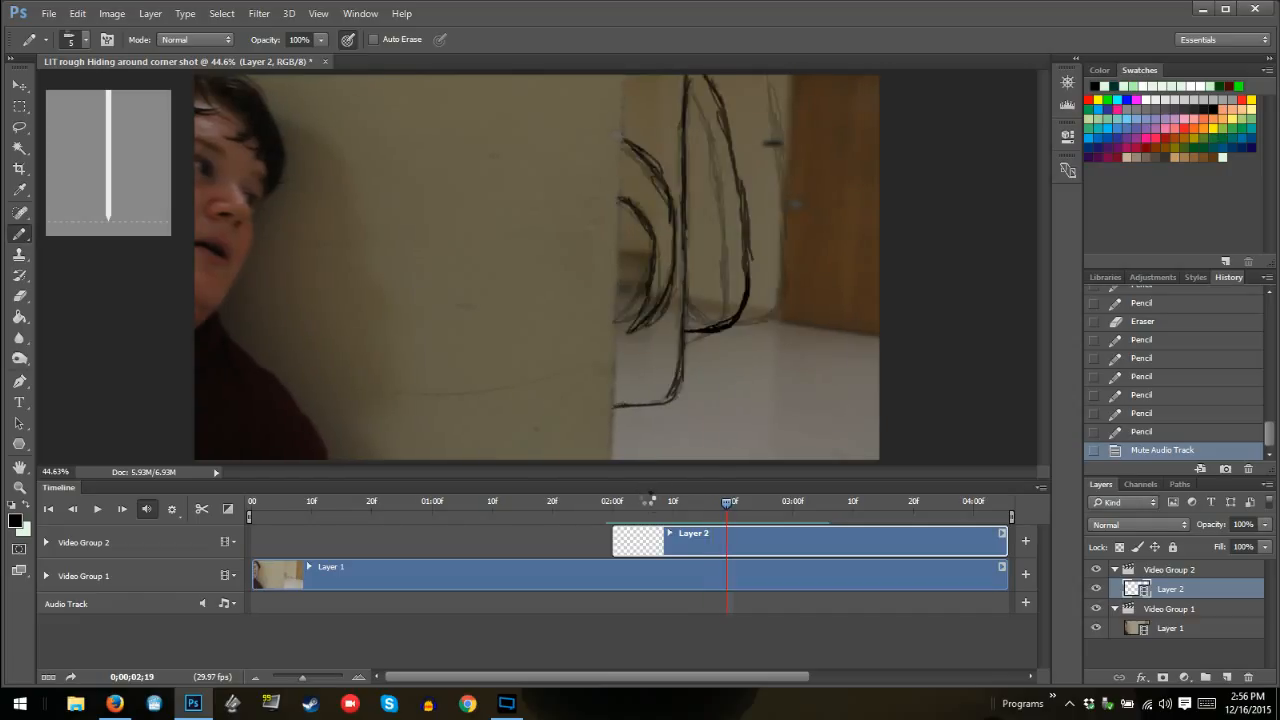
At frame 02:24, trace the body's main outline from the wall's lower edge up to the frame's top, erasing stray strokes
key(Right)
key(Right)
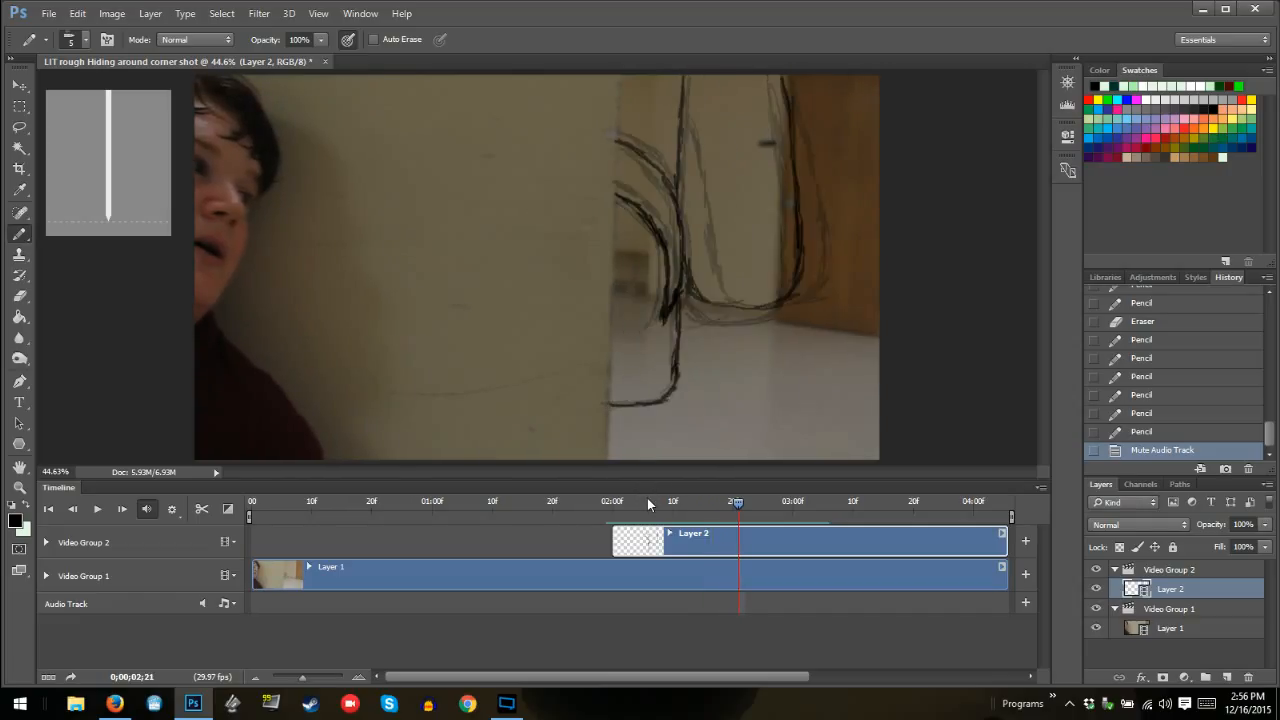
key(Right)
key(Right)
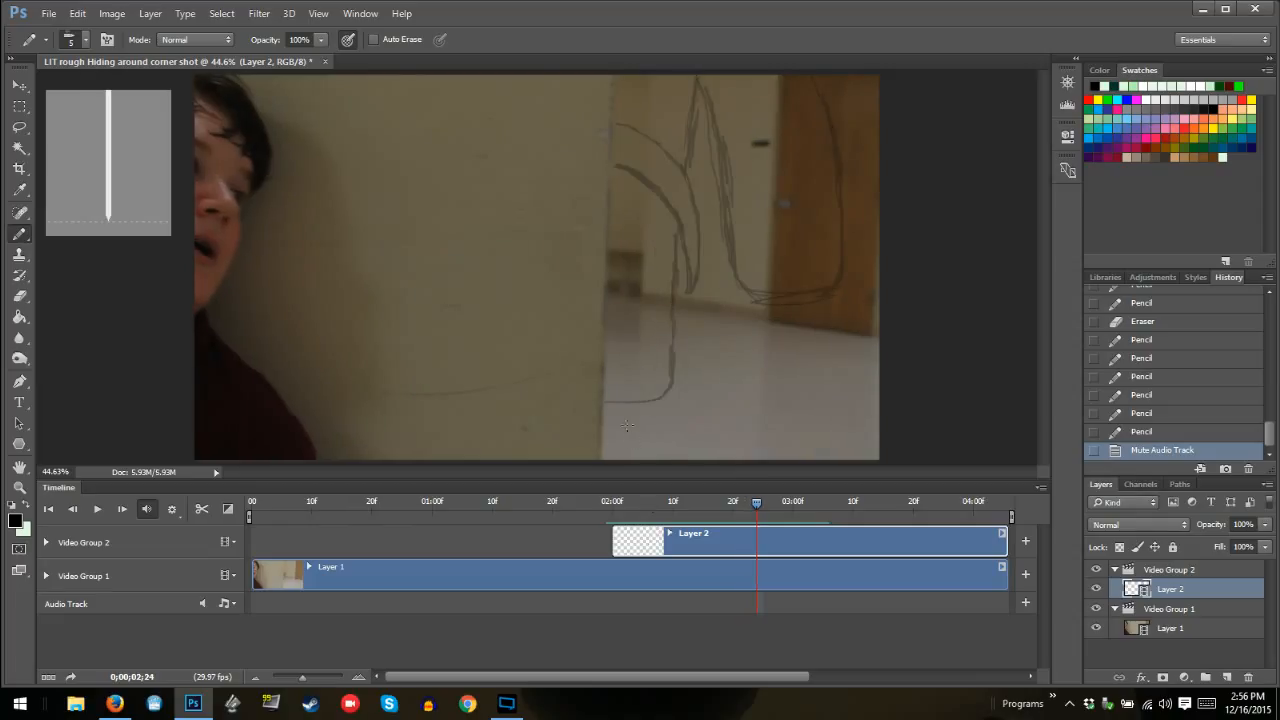
mouse_move(629, 404)
mouse_down()
mouse_move(665, 386)
mouse_move(606, 401)
mouse_move(659, 394)
mouse_move(640, 383)
mouse_move(627, 411)
mouse_move(658, 366)
mouse_move(669, 375)
mouse_move(670, 232)
mouse_move(671, 248)
mouse_move(703, 89)
mouse_move(666, 201)
mouse_move(688, 156)
mouse_move(663, 237)
mouse_move(676, 228)
mouse_move(665, 227)
mouse_move(665, 386)
mouse_up()
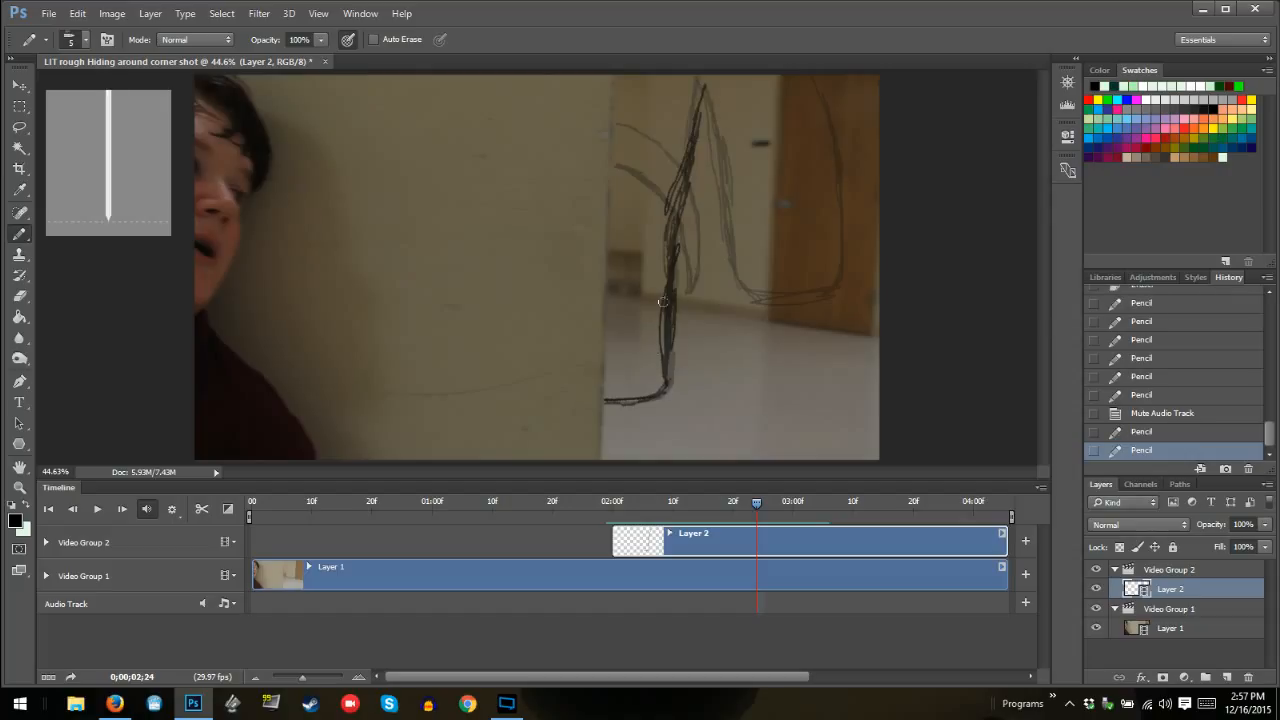
mouse_move(666, 300)
mouse_down()
mouse_move(667, 362)
mouse_move(673, 175)
mouse_move(712, 68)
mouse_move(678, 212)
mouse_up()
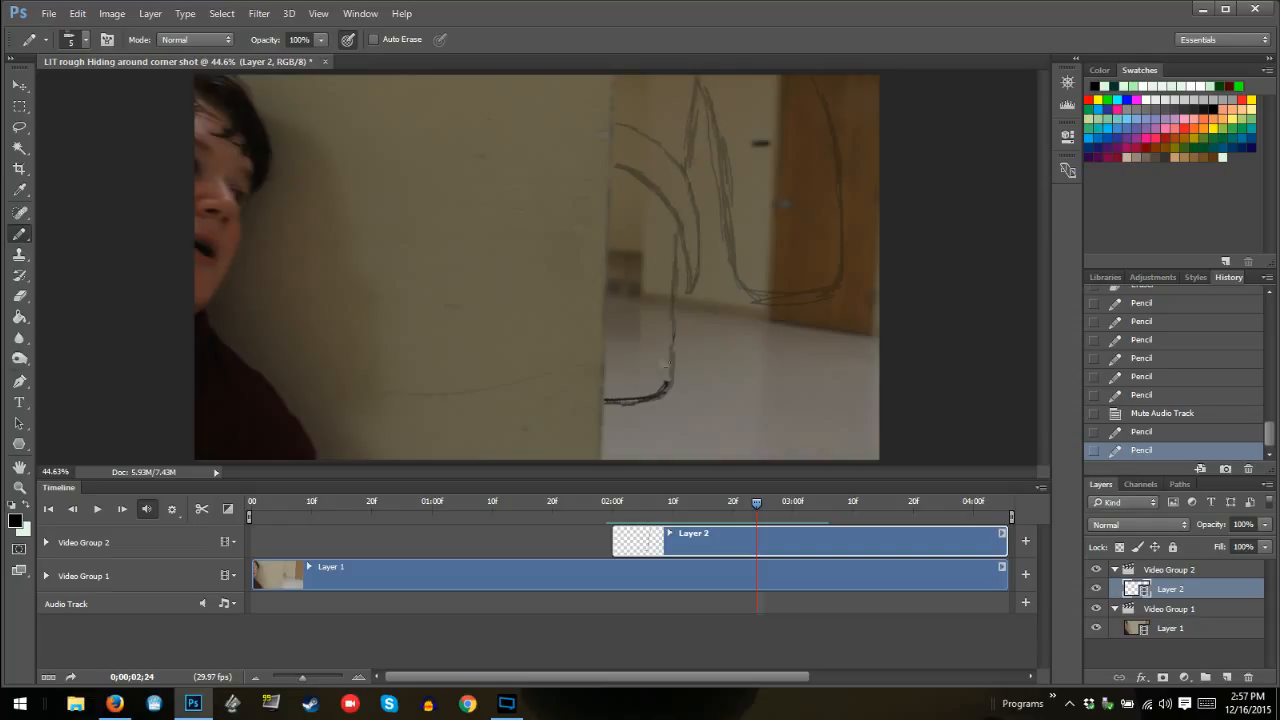
mouse_move(686, 372)
mouse_down()
mouse_move(692, 407)
mouse_move(668, 368)
mouse_move(662, 238)
mouse_up()
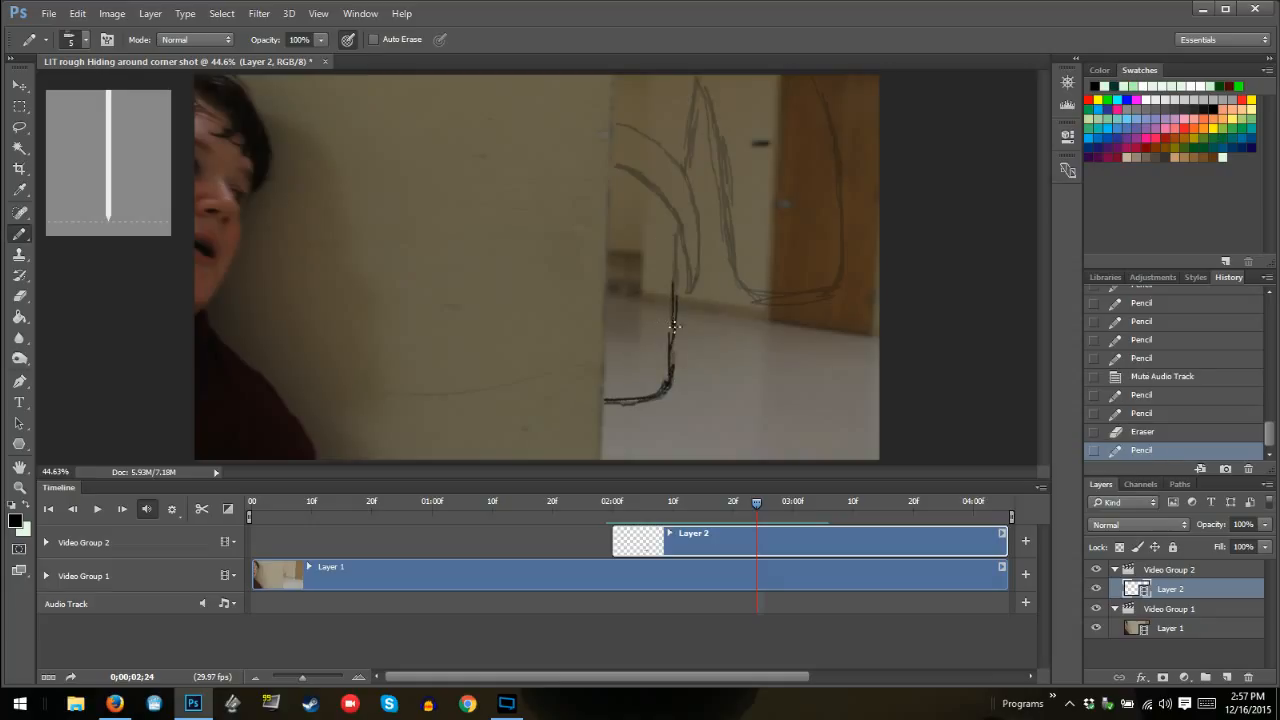
mouse_move(674, 326)
mouse_down()
mouse_move(690, 136)
mouse_move(680, 155)
mouse_move(707, 70)
mouse_up()
mouse_move(666, 368)
mouse_down()
mouse_move(667, 330)
mouse_move(667, 371)
mouse_move(669, 243)
mouse_move(667, 282)
mouse_move(687, 138)
mouse_up()
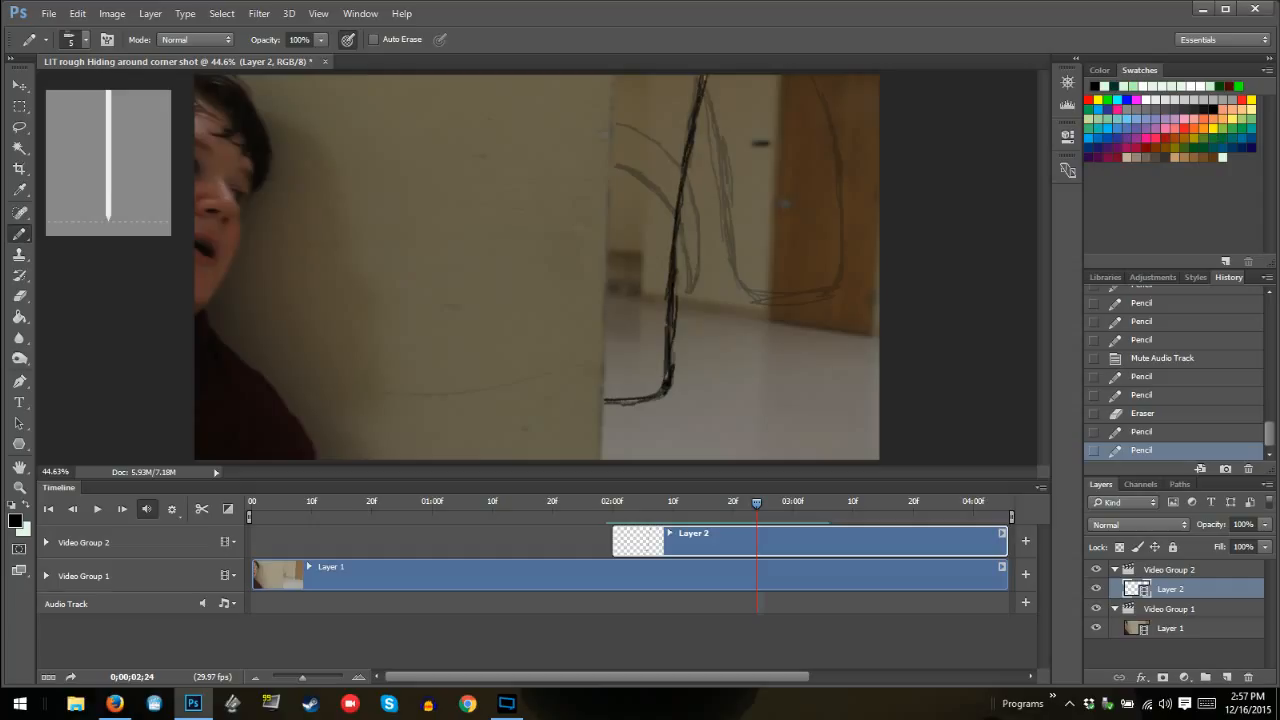
Draw the outer U-shaped curve at frame 02:24 wider, from the outline's upper tip across the door to the frame's far edge
mouse_move(652, 84)
mouse_down()
mouse_move(701, 80)
mouse_move(708, 92)
mouse_up()
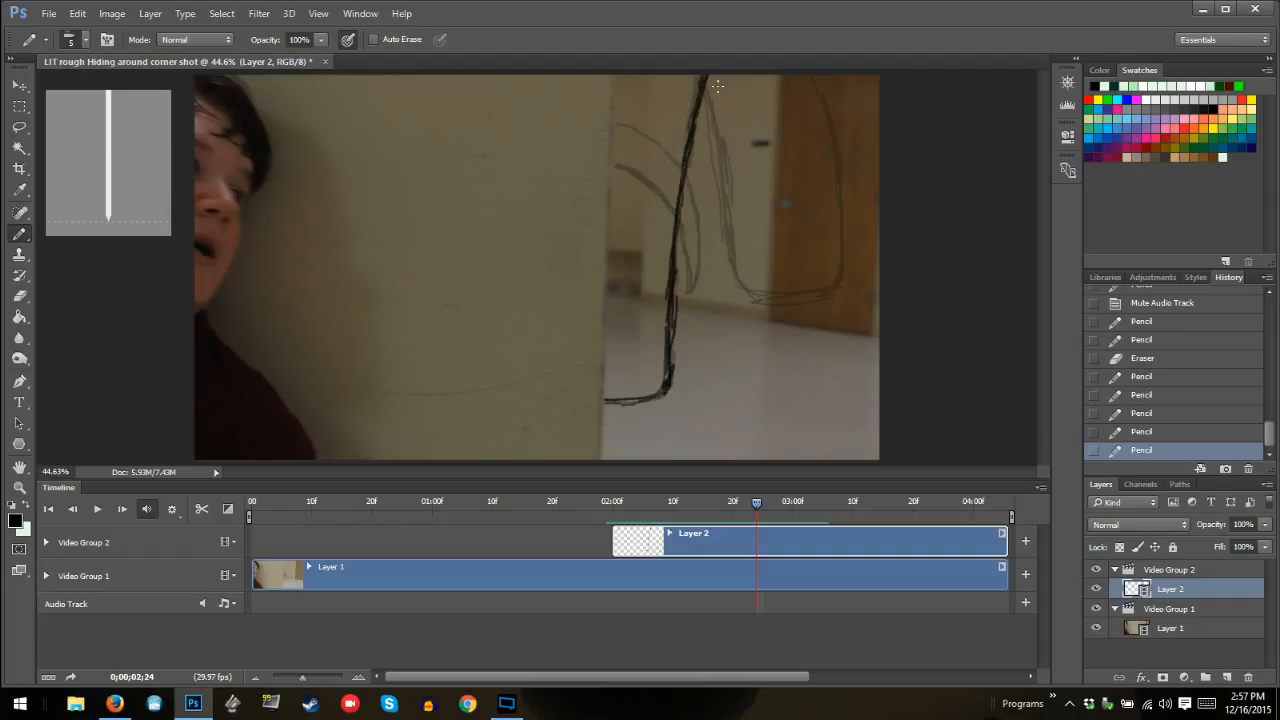
mouse_move(717, 87)
mouse_down()
mouse_move(767, 204)
mouse_move(781, 288)
mouse_move(774, 280)
mouse_move(801, 298)
mouse_move(862, 297)
mouse_move(846, 305)
mouse_move(827, 301)
mouse_move(877, 295)
mouse_move(805, 299)
mouse_move(778, 270)
mouse_move(864, 303)
mouse_move(882, 274)
mouse_move(875, 190)
mouse_move(871, 212)
mouse_move(864, 153)
mouse_move(828, 78)
mouse_up()
mouse_move(707, 76)
mouse_down()
mouse_move(744, 137)
mouse_move(765, 240)
mouse_up()
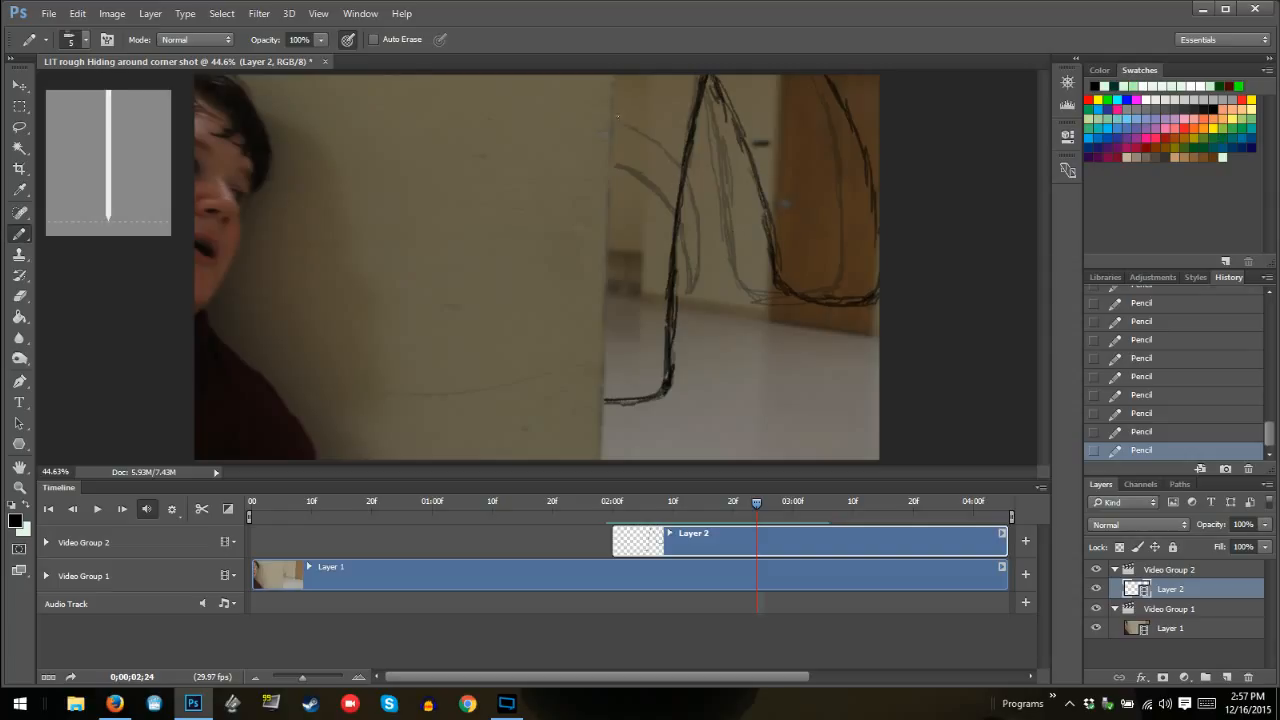
Draw both inner curves at frame 02:24 from the wall edge to a shared lower tip and erase the outline segment between them
mouse_move(617, 116)
mouse_down()
mouse_move(645, 125)
mouse_move(689, 173)
mouse_up()
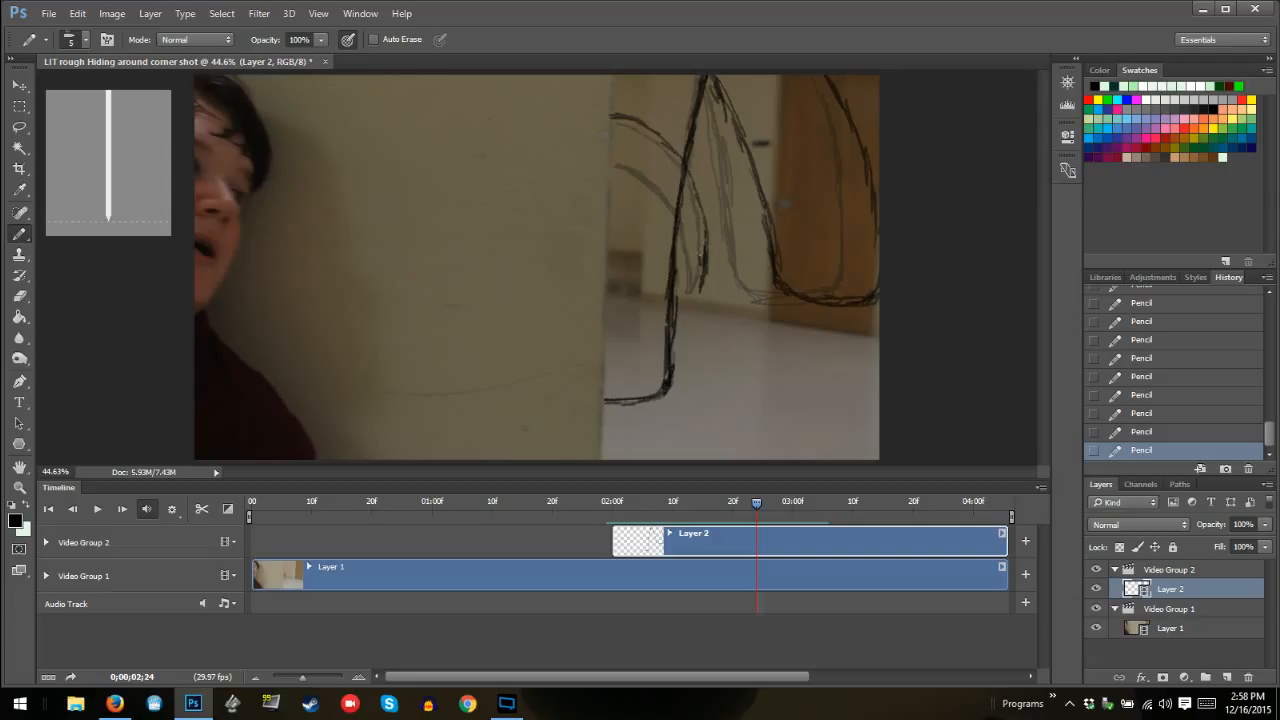
drag(674, 203, 634, 160)
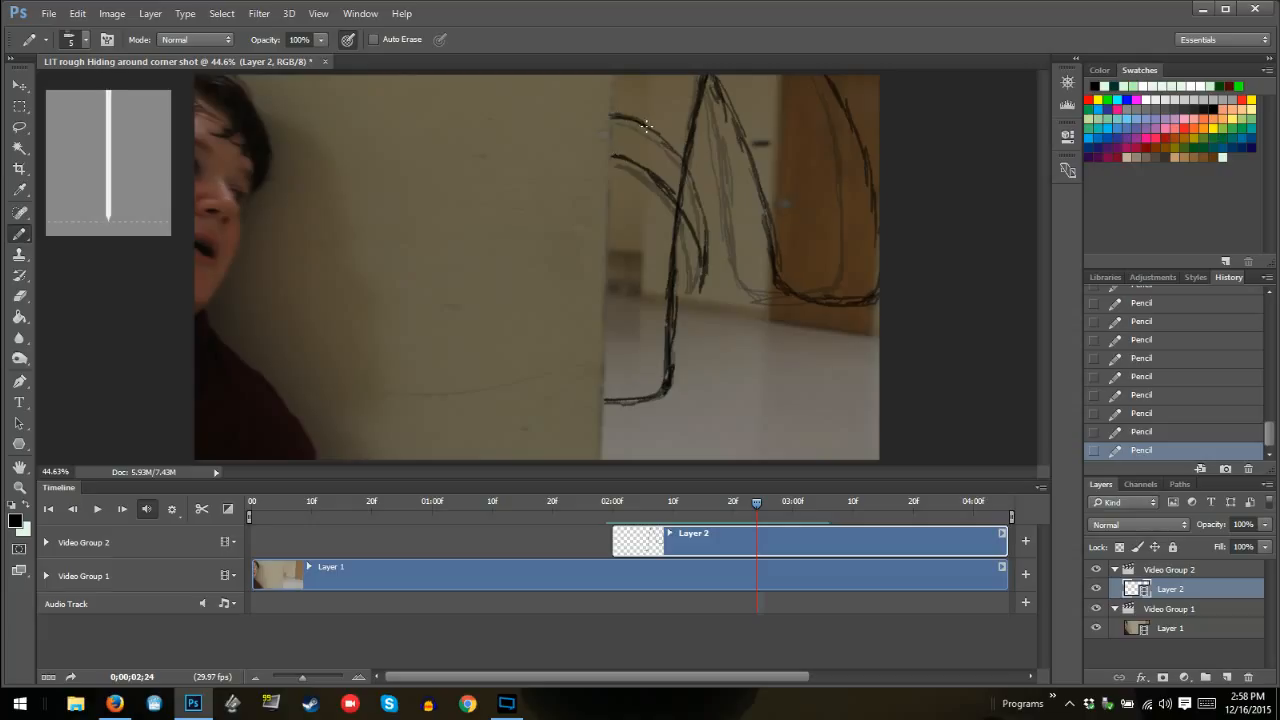
drag(659, 133, 703, 240)
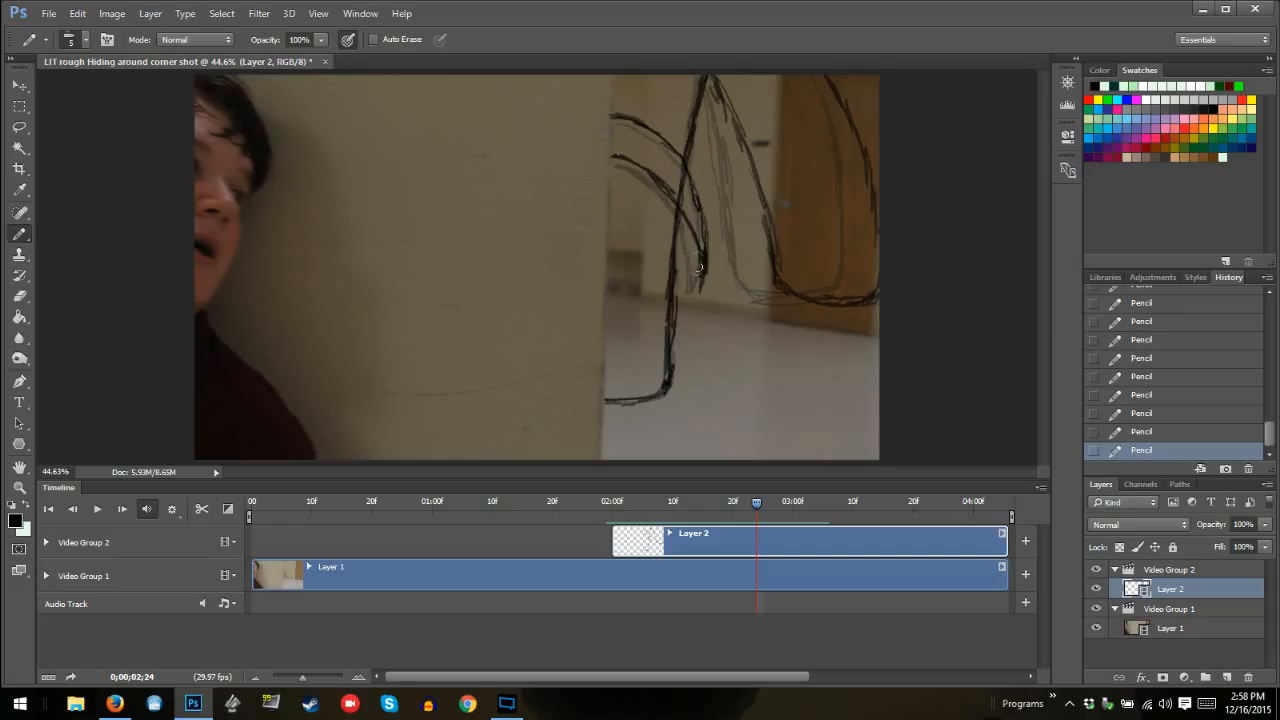
mouse_move(699, 267)
mouse_down()
mouse_move(701, 288)
mouse_move(706, 246)
mouse_move(676, 169)
mouse_move(696, 215)
mouse_move(689, 190)
mouse_move(677, 169)
mouse_move(668, 180)
mouse_up()
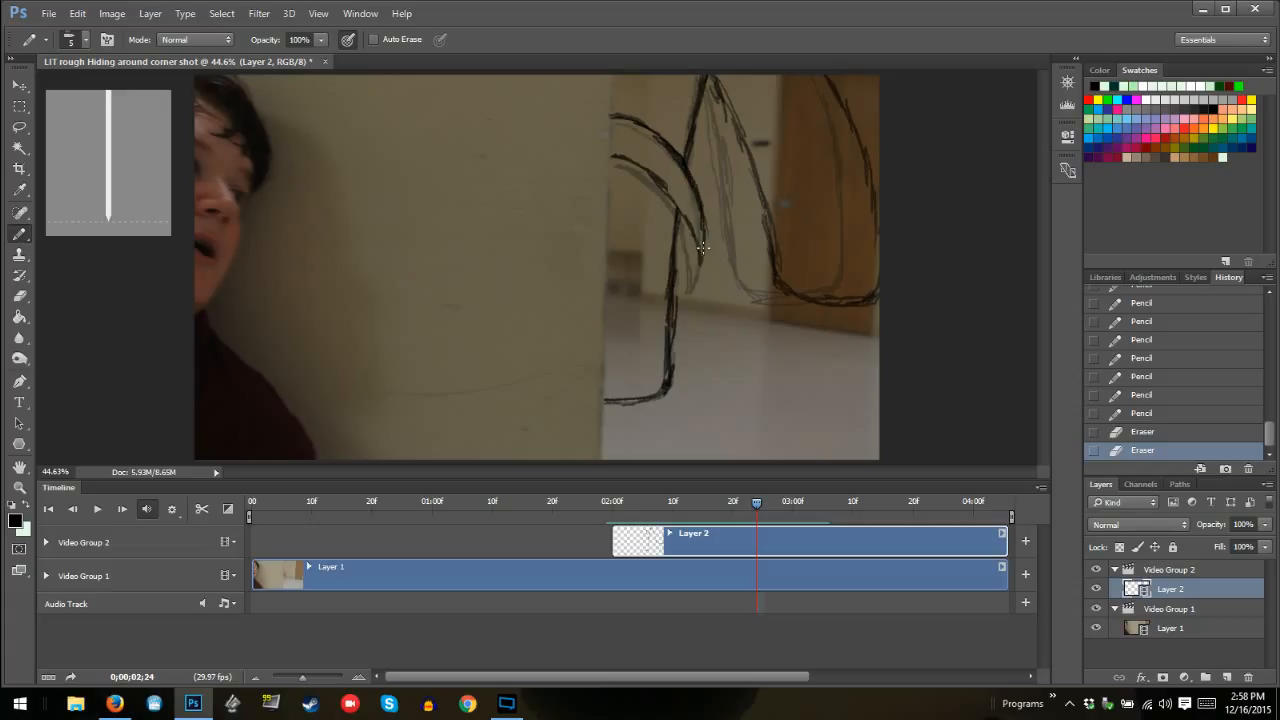
drag(705, 262, 704, 210)
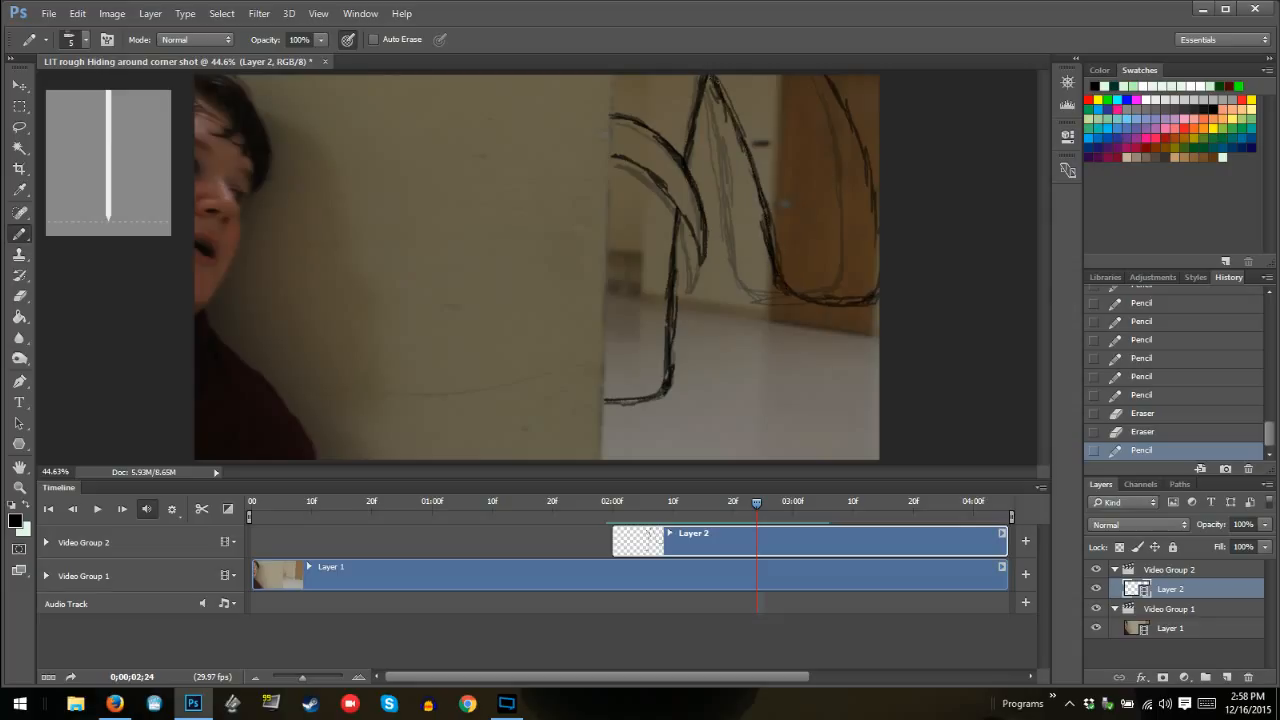
Clean up the outer U-shaped curve at frame 02:24 by darkening both sides and erasing the stray pencil marks
drag(715, 79, 721, 91)
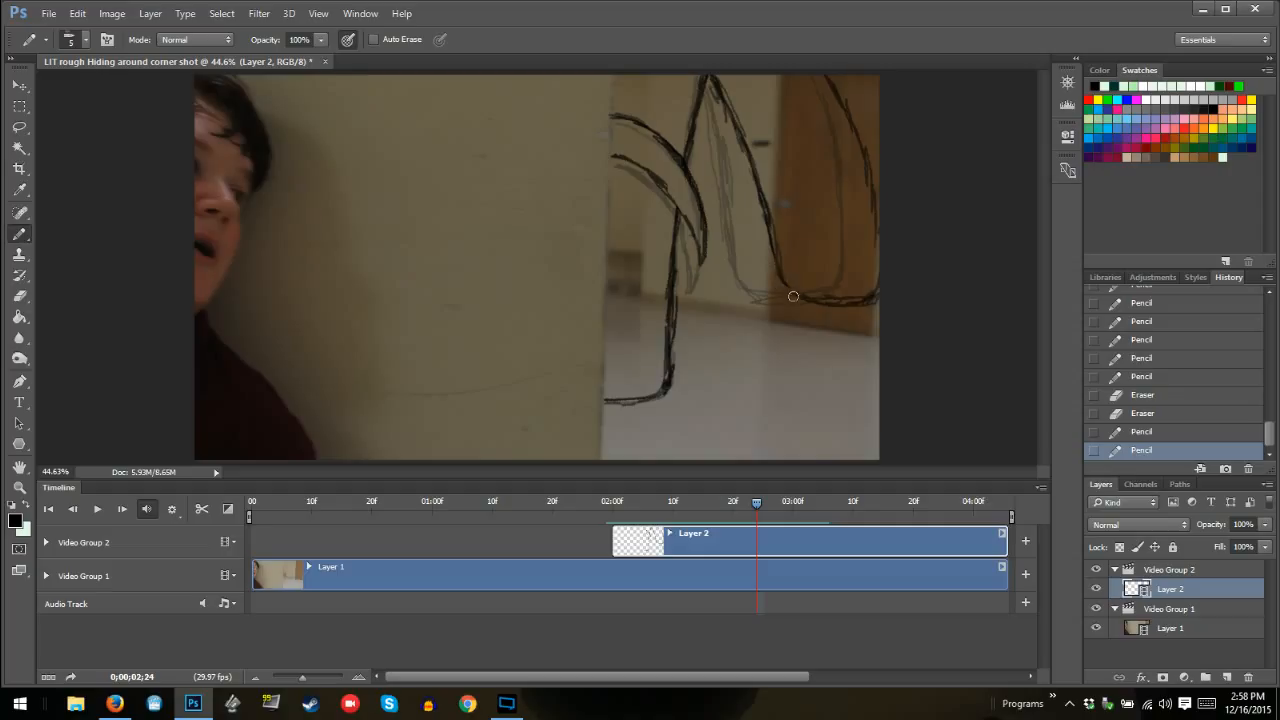
drag(793, 296, 788, 298)
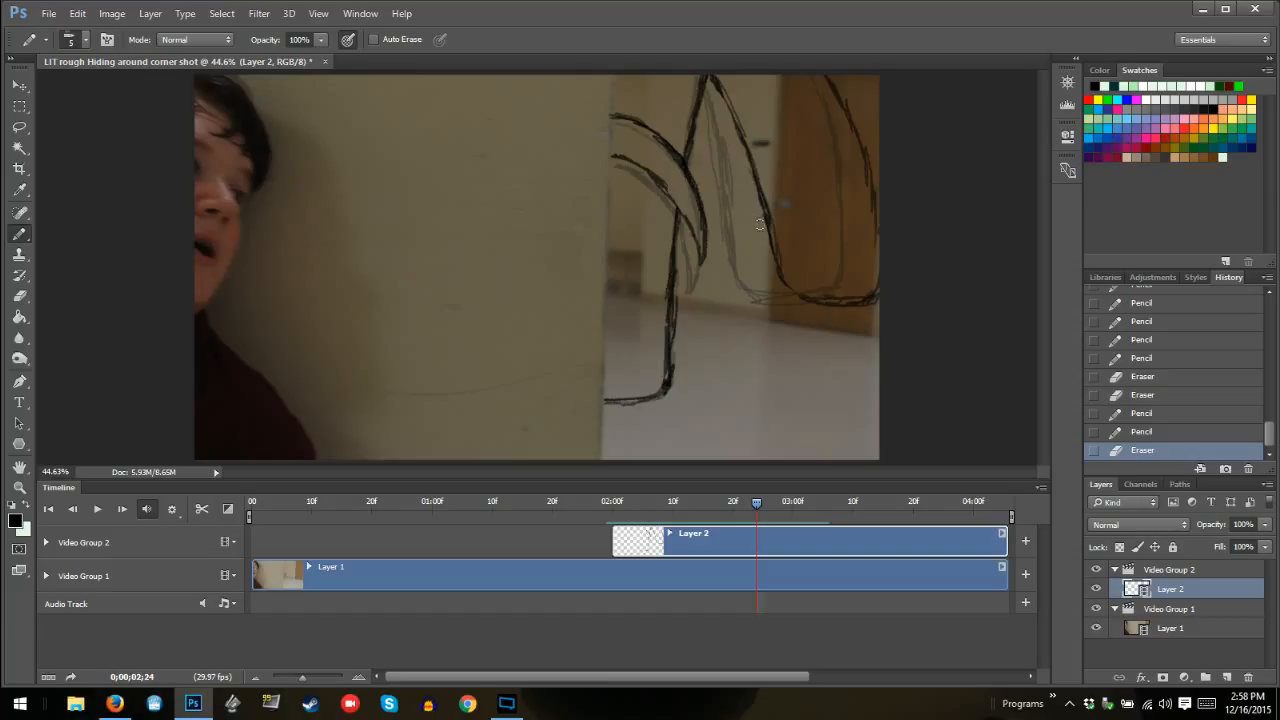
drag(748, 181, 738, 190)
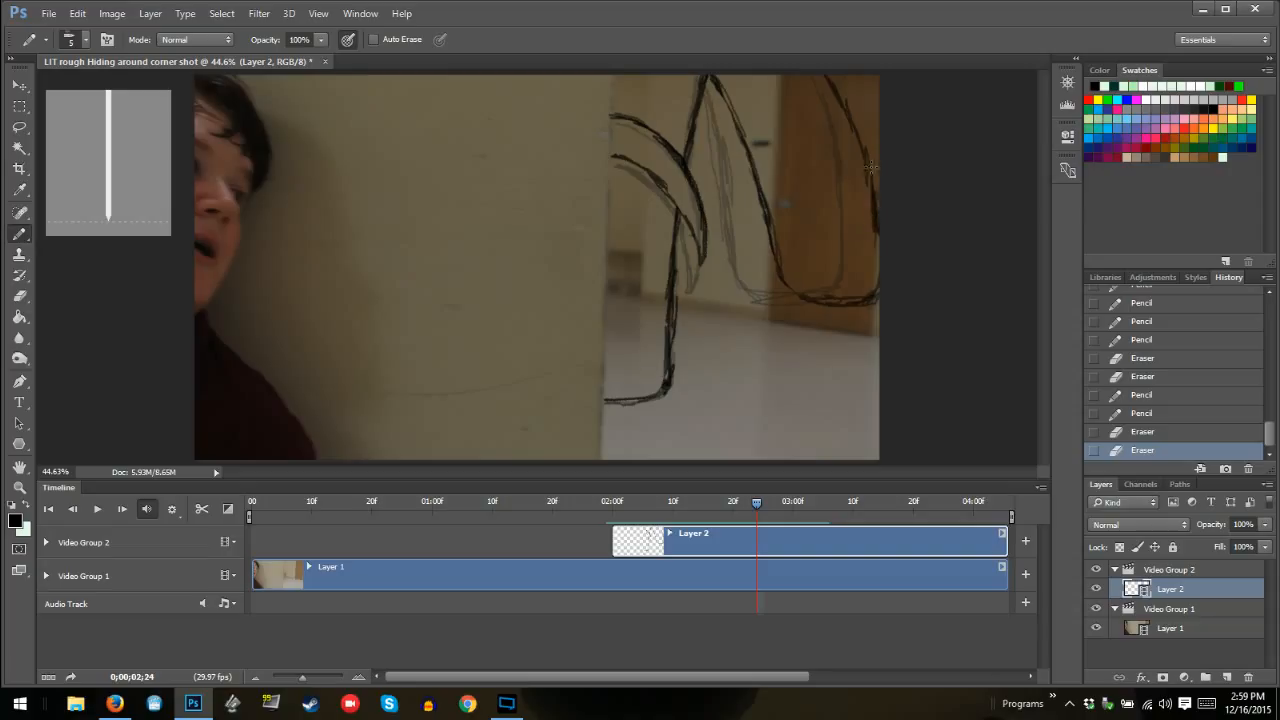
mouse_move(870, 167)
mouse_down()
mouse_move(868, 194)
mouse_move(842, 96)
mouse_move(856, 118)
mouse_up()
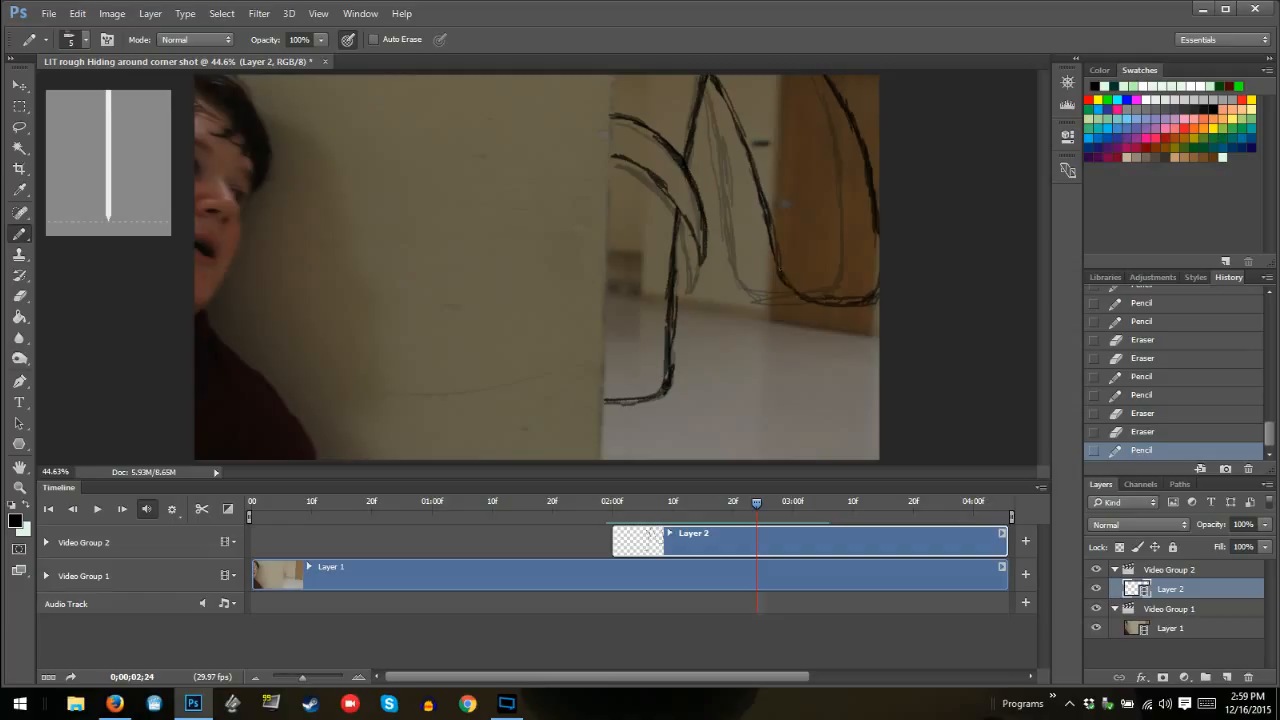
drag(766, 211, 776, 243)
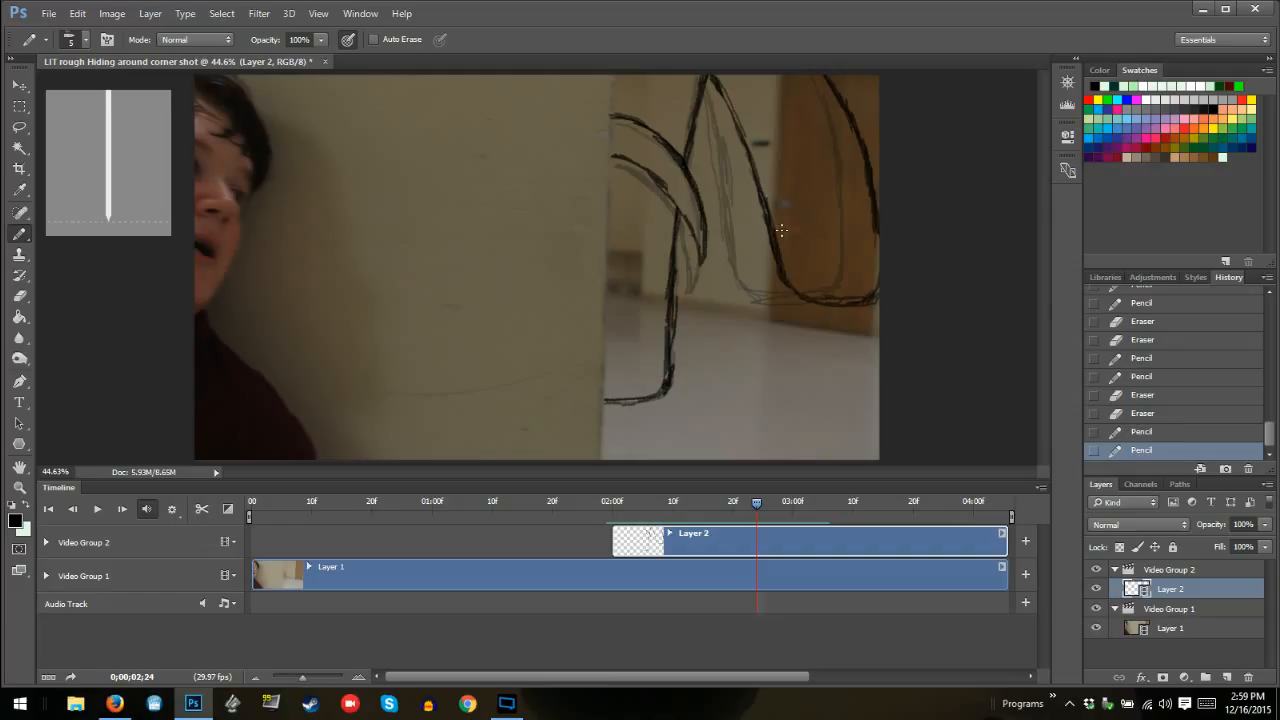
Step back and forth through the frames between 02:24 and 02:18 to check the monster's motion
key(Left)
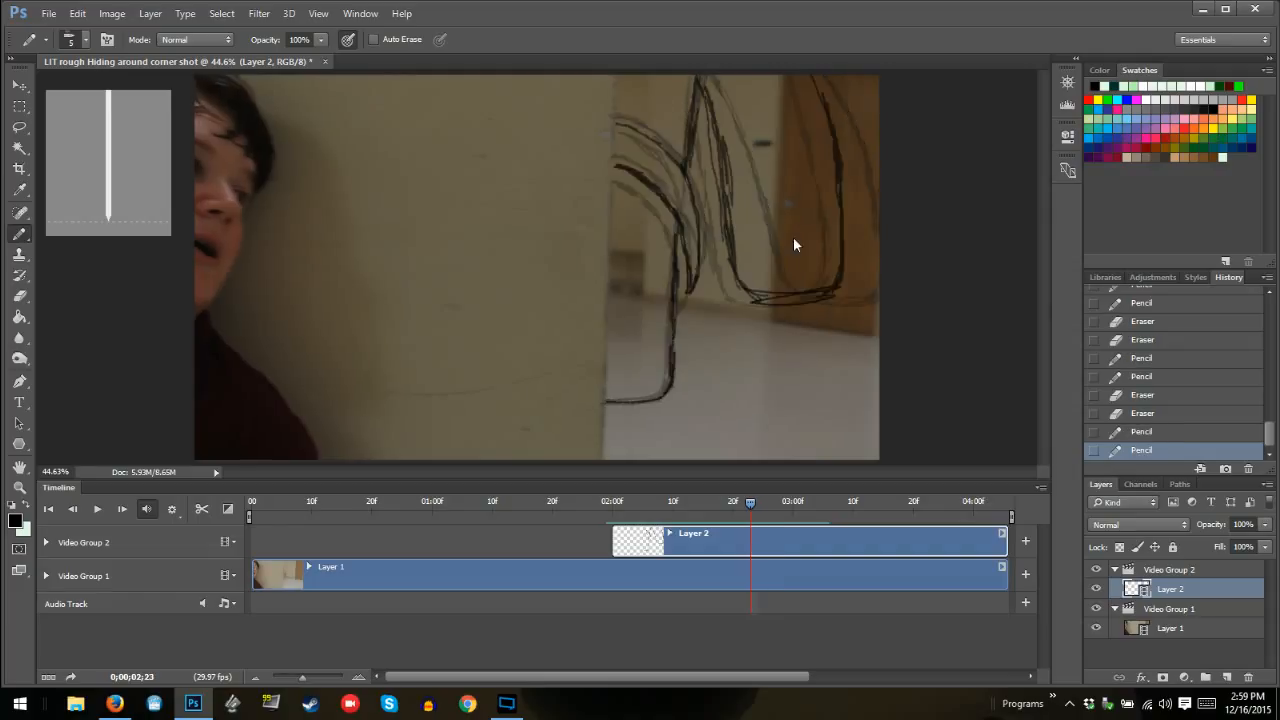
key(Right)
key(Left)
key(Left)
key(Left)
key(Left)
key(Left)
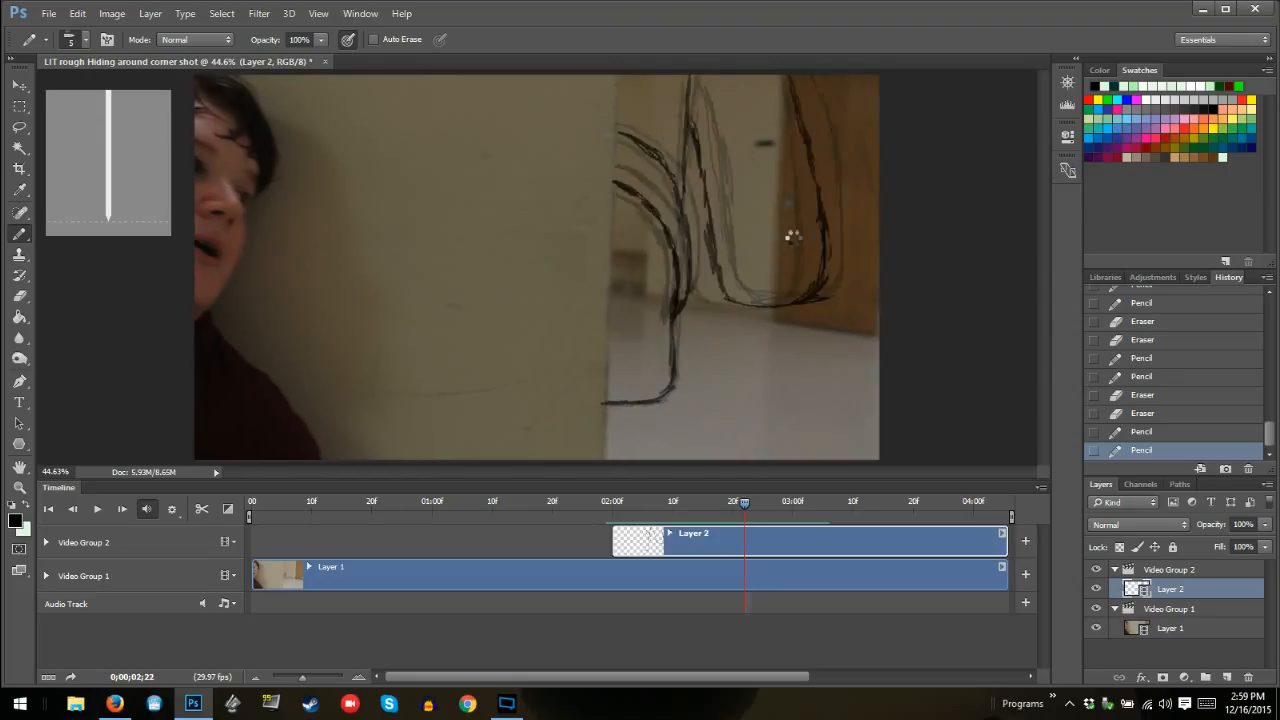
key(Left)
key(Left)
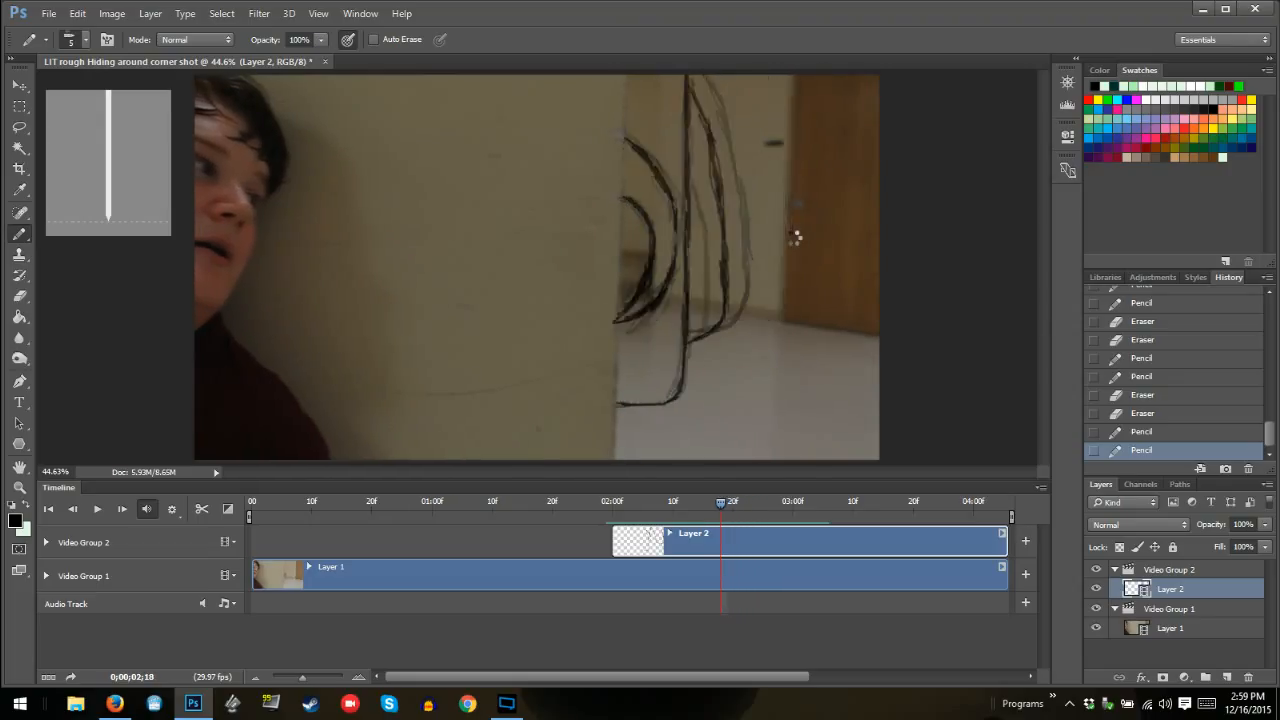
key(Right)
key(Right)
key(Right)
key(Right)
key(Right)
key(Right)
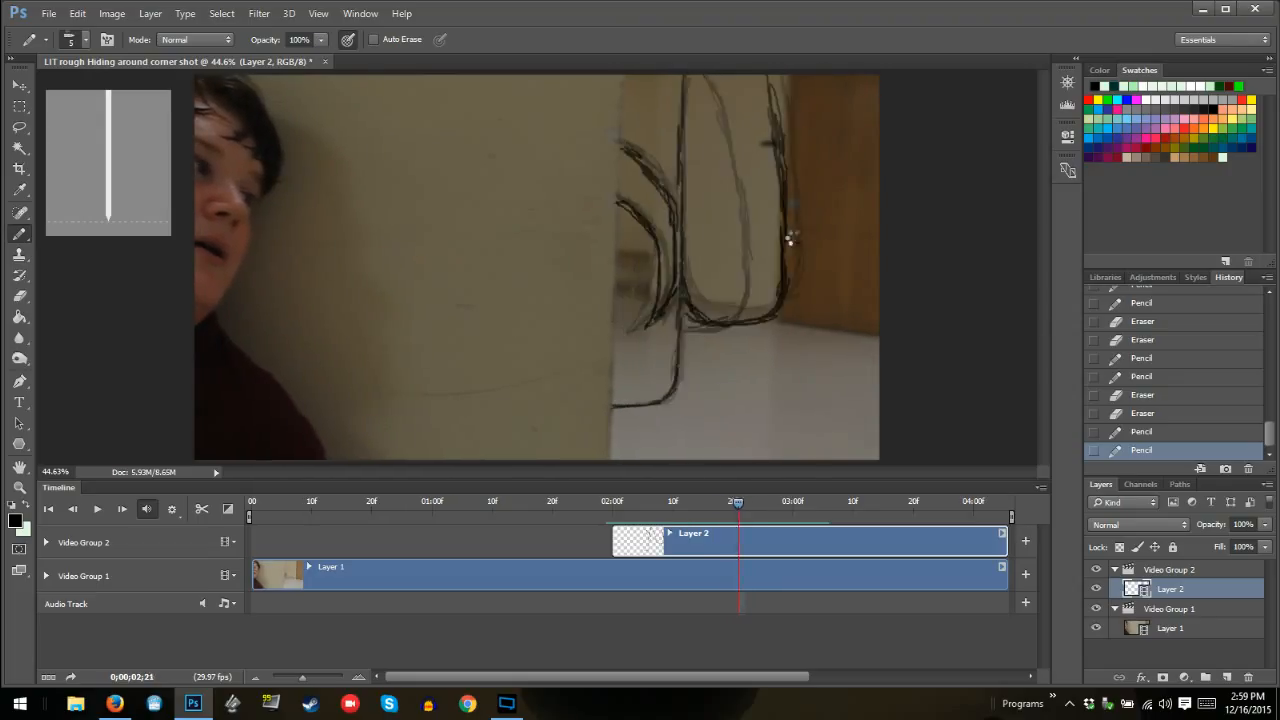
key(Right)
key(Right)
key(Right)
key(Right)
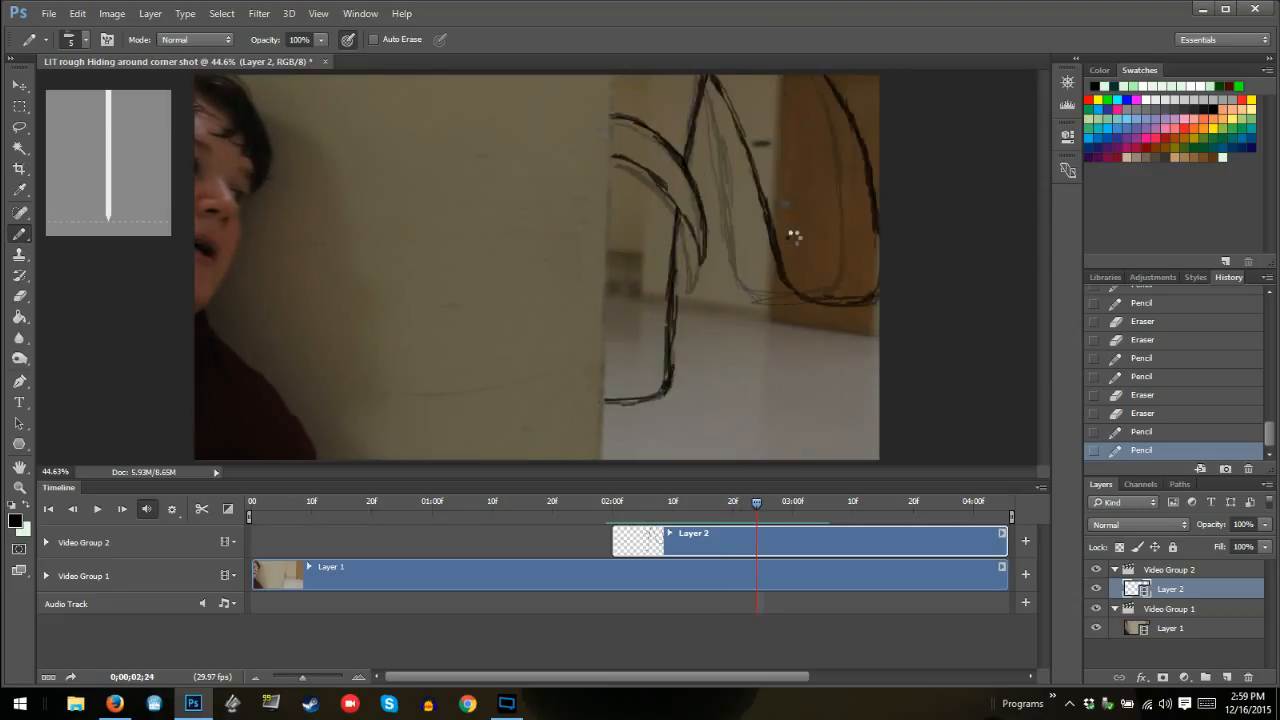
Draw the monster's outline at frame 02:25 from the wall edge up to the frame's upper edge and erase the stray marks along it
key(Left)
key(Left)
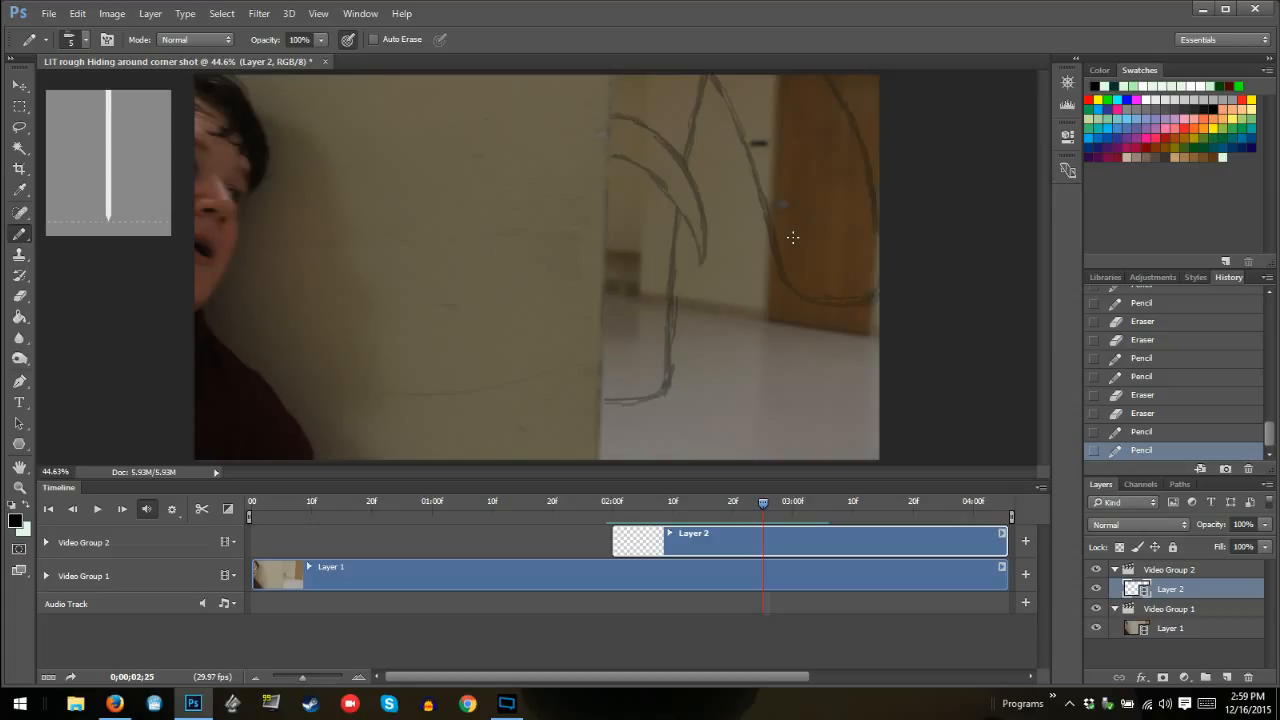
mouse_move(603, 400)
mouse_down()
mouse_move(657, 394)
mouse_move(665, 378)
mouse_move(672, 205)
mouse_move(710, 76)
mouse_up()
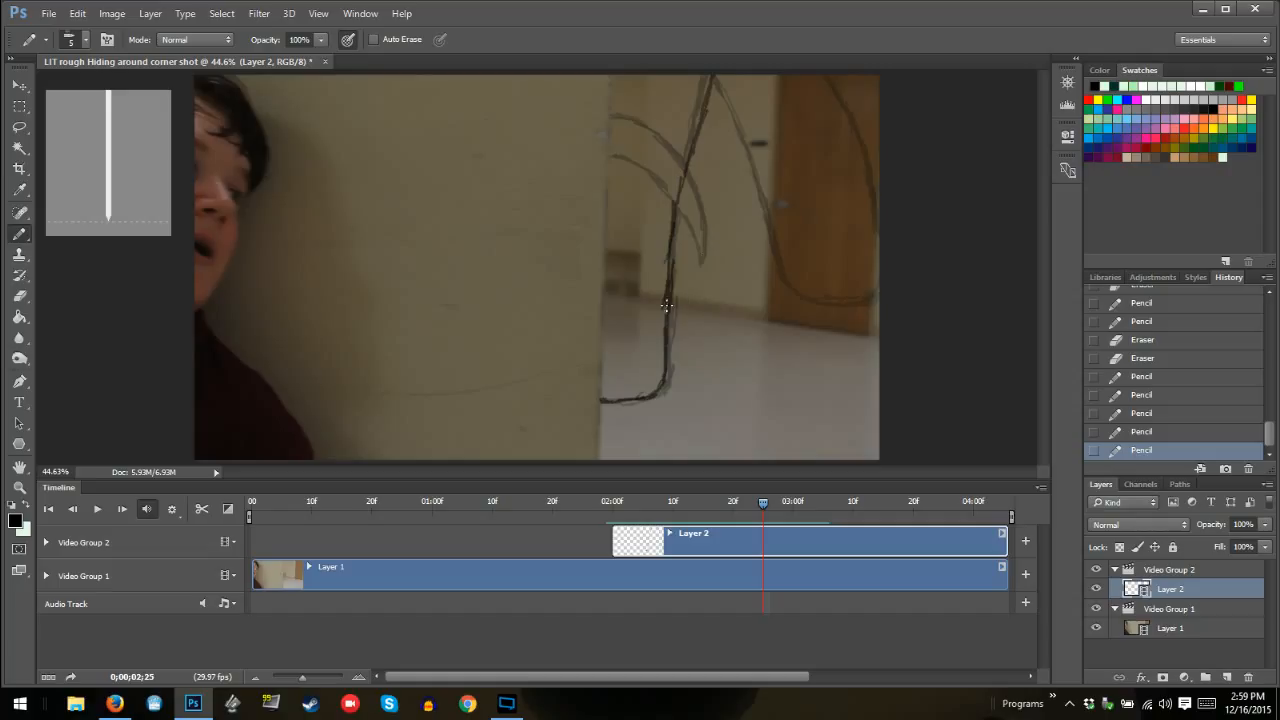
mouse_move(666, 304)
mouse_down()
mouse_move(670, 214)
mouse_move(656, 325)
mouse_move(657, 341)
mouse_move(672, 277)
mouse_move(673, 320)
mouse_up()
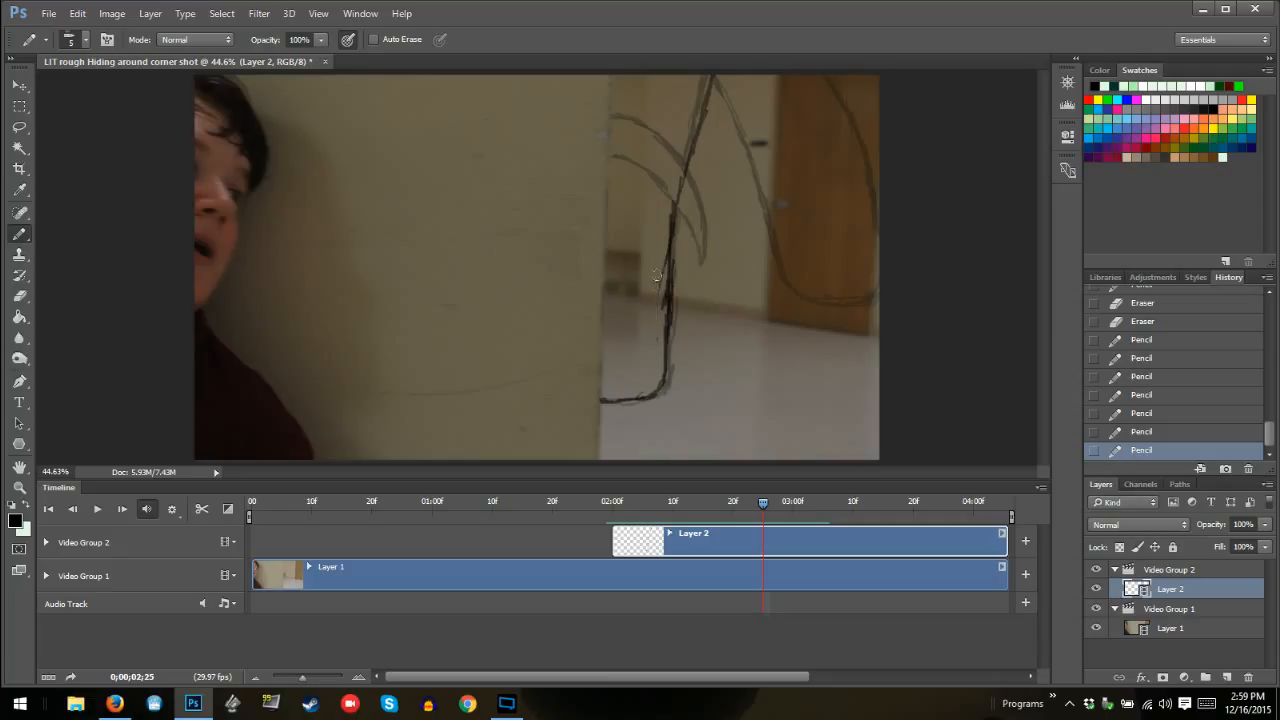
mouse_move(656, 275)
mouse_down()
mouse_move(657, 316)
mouse_move(661, 259)
mouse_move(655, 353)
mouse_move(674, 290)
mouse_up()
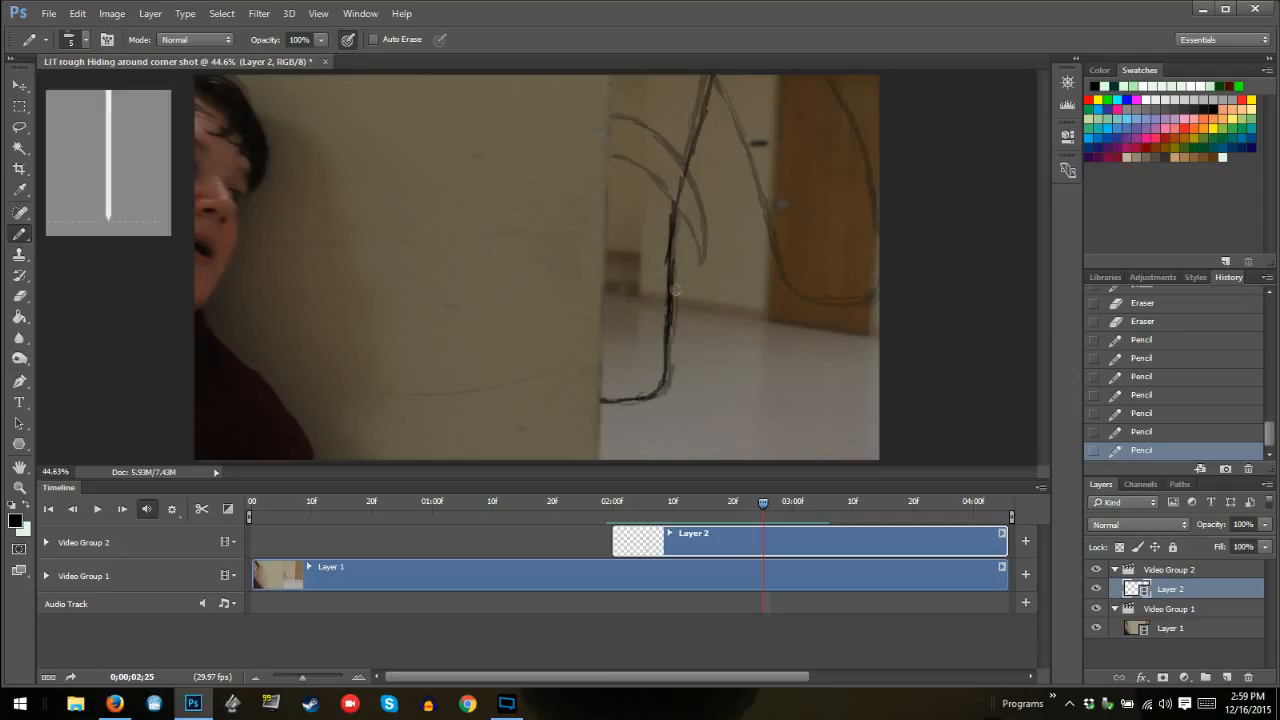
mouse_move(673, 240)
mouse_down()
mouse_move(668, 282)
mouse_move(666, 255)
mouse_up()
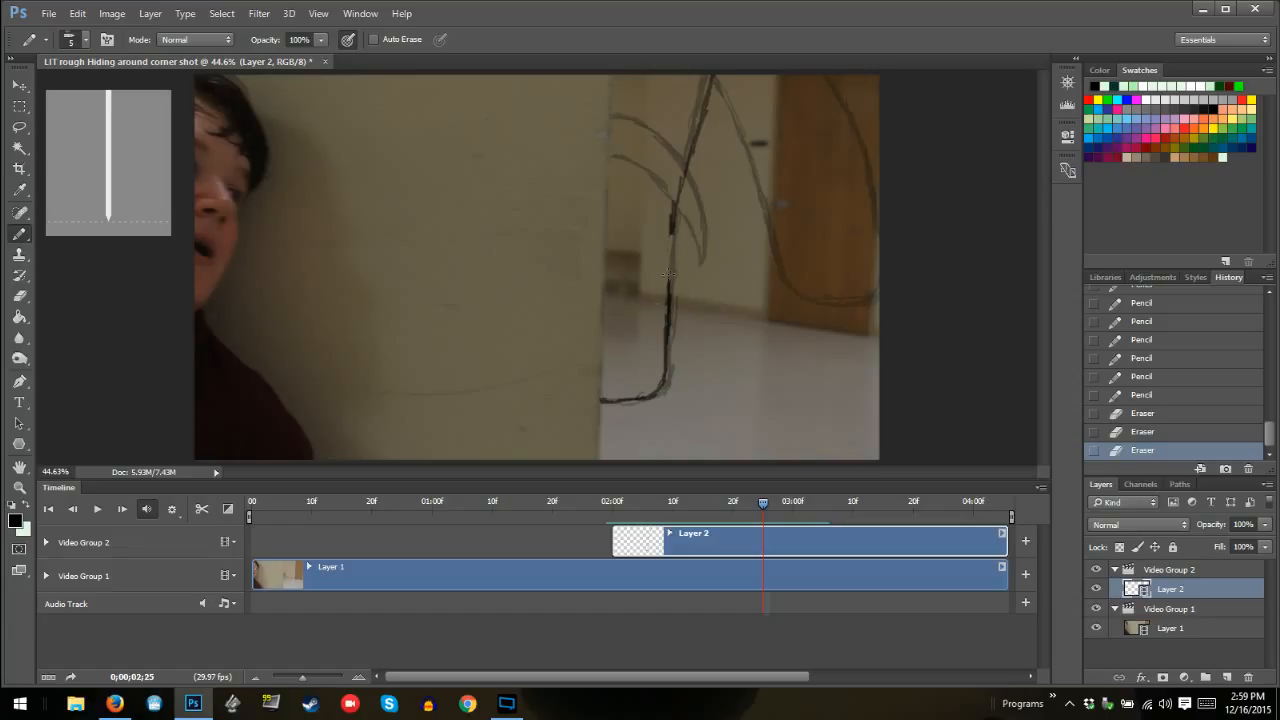
drag(673, 221, 670, 238)
Draw both inner curves at frame 02:25 to a higher shared tip and the outer curve farther across the door, erasing its stray marks
mouse_move(614, 146)
mouse_down()
mouse_move(665, 181)
mouse_move(699, 229)
mouse_move(684, 173)
mouse_move(615, 112)
mouse_up()
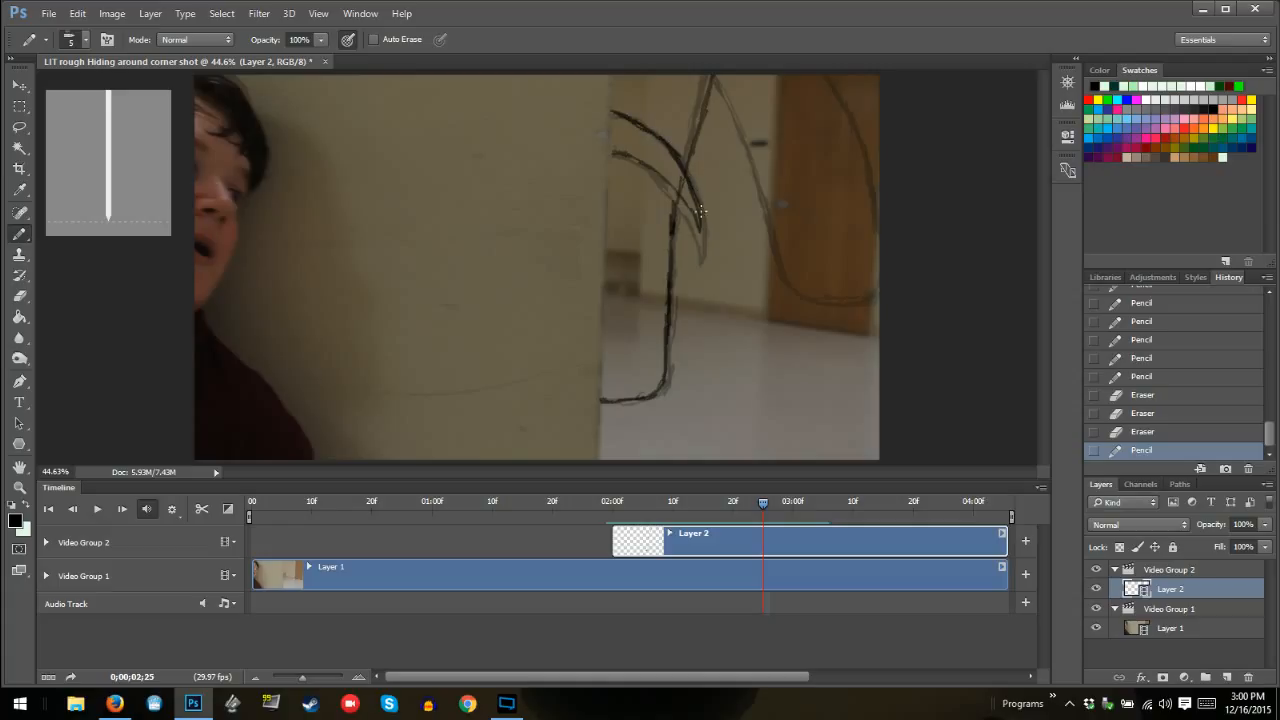
mouse_move(697, 218)
mouse_down()
mouse_move(660, 180)
mouse_move(700, 215)
mouse_up()
mouse_move(725, 81)
mouse_down()
mouse_move(790, 161)
mouse_move(794, 194)
mouse_up()
mouse_move(772, 136)
mouse_down()
mouse_move(826, 272)
mouse_move(880, 289)
mouse_move(810, 250)
mouse_move(798, 186)
mouse_move(743, 75)
mouse_move(750, 85)
mouse_up()
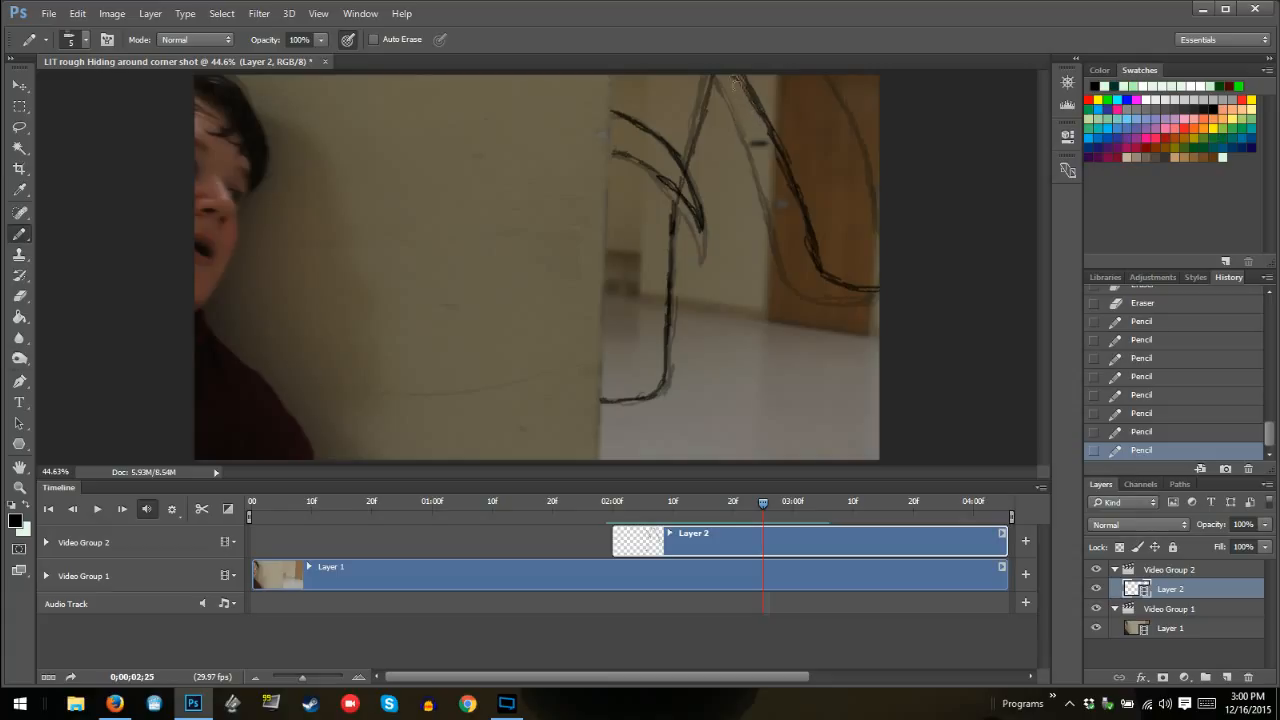
drag(799, 249, 808, 257)
drag(799, 225, 818, 251)
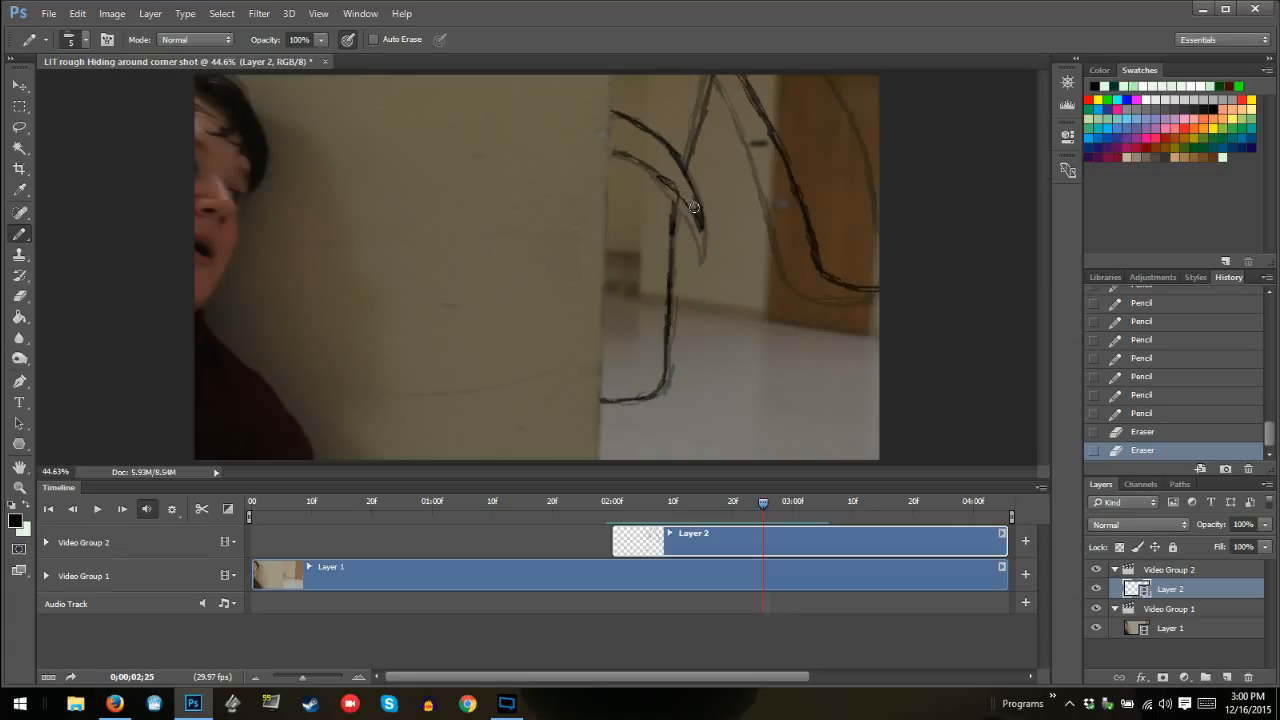
Clean up the inner curves' shared tip at frame 02:25 and darken the outline running above it
drag(692, 206, 744, 256)
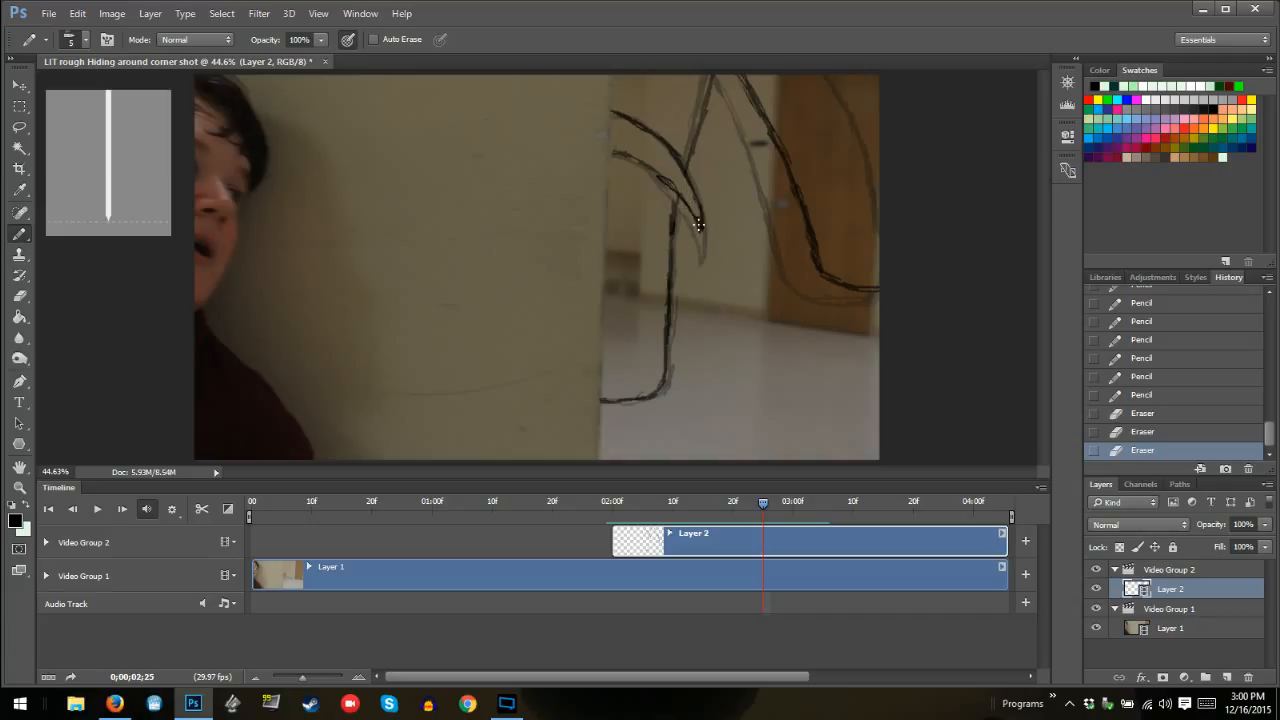
drag(694, 193, 688, 165)
mouse_move(706, 100)
mouse_down()
mouse_move(713, 79)
mouse_move(688, 154)
mouse_move(672, 316)
mouse_up()
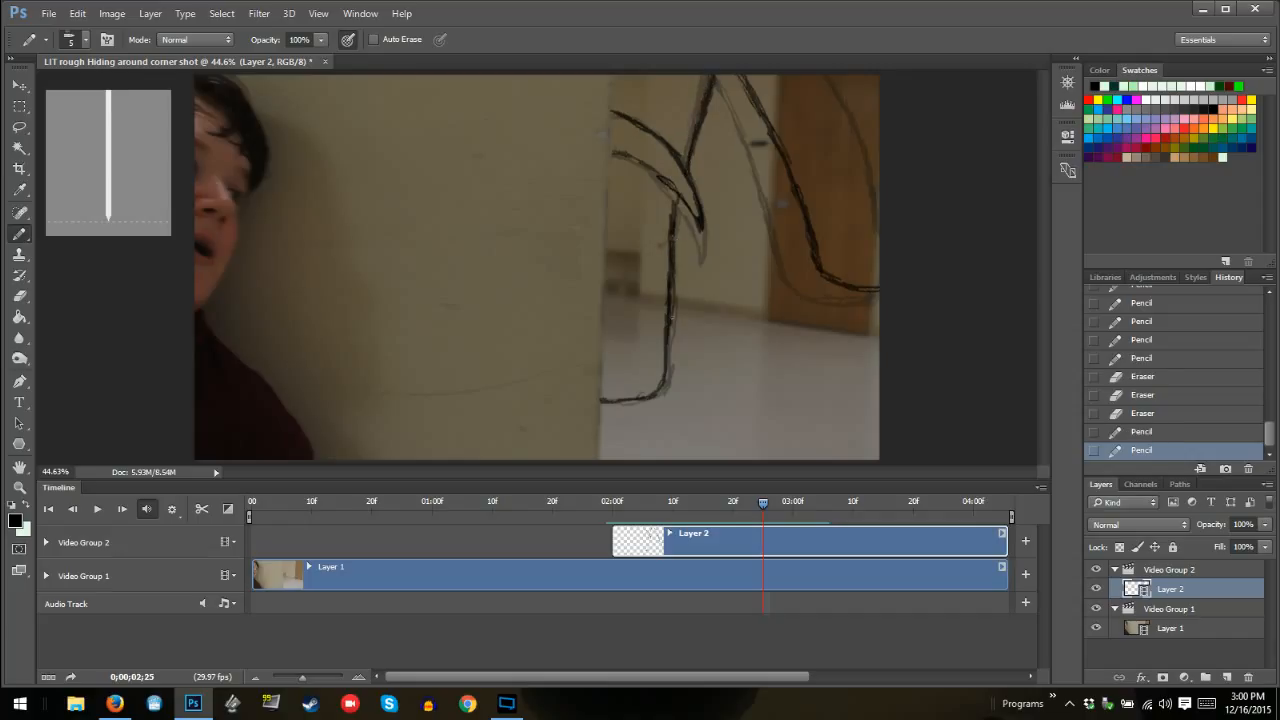
Draw the monster's outline at frame 02:26 from the wall edge to the frame's upper edge and darken its upper part
key(Right)
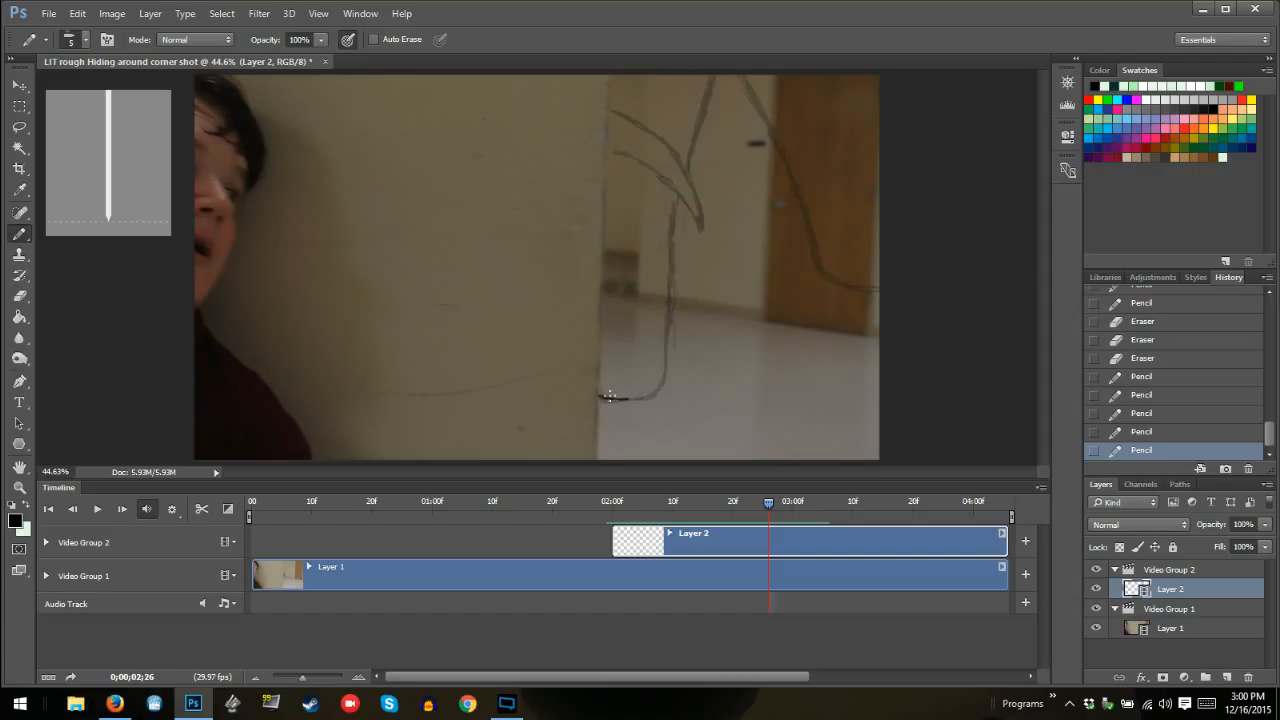
mouse_move(608, 397)
mouse_down()
mouse_move(655, 389)
mouse_move(676, 190)
mouse_move(714, 92)
mouse_move(748, 61)
mouse_up()
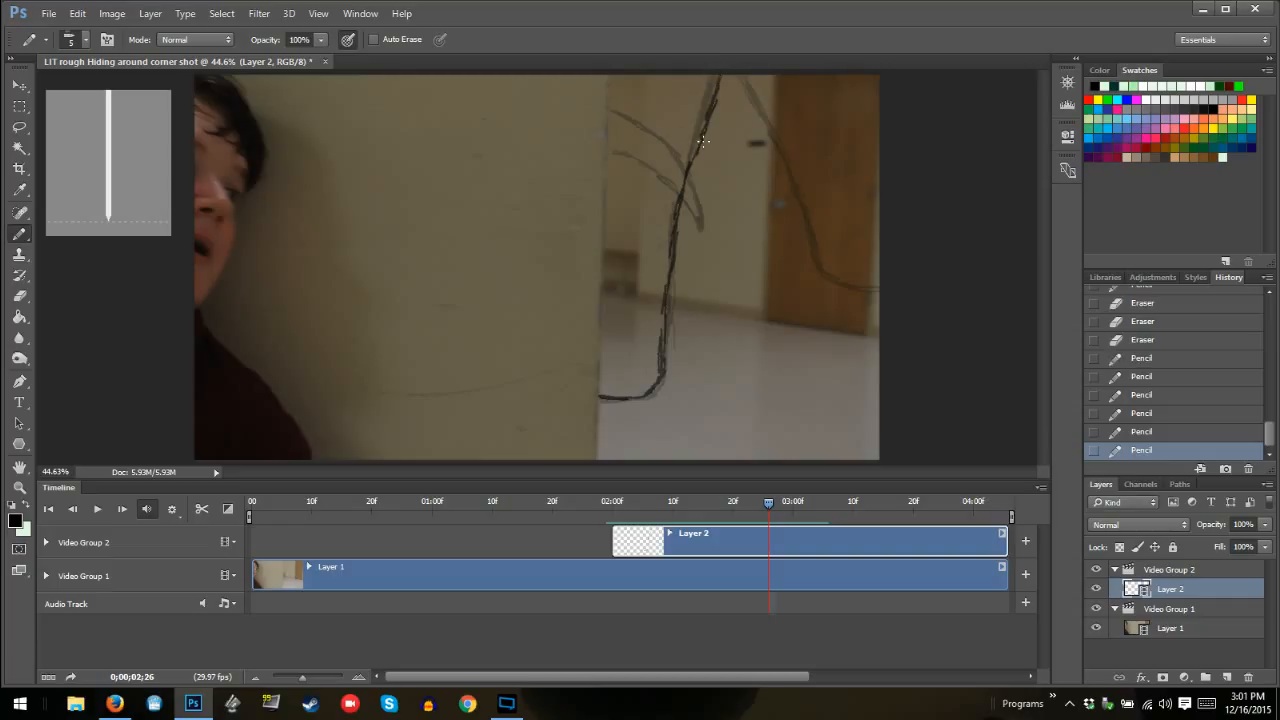
mouse_move(703, 142)
mouse_down()
mouse_move(690, 158)
mouse_move(722, 78)
mouse_move(690, 151)
mouse_move(674, 262)
mouse_up()
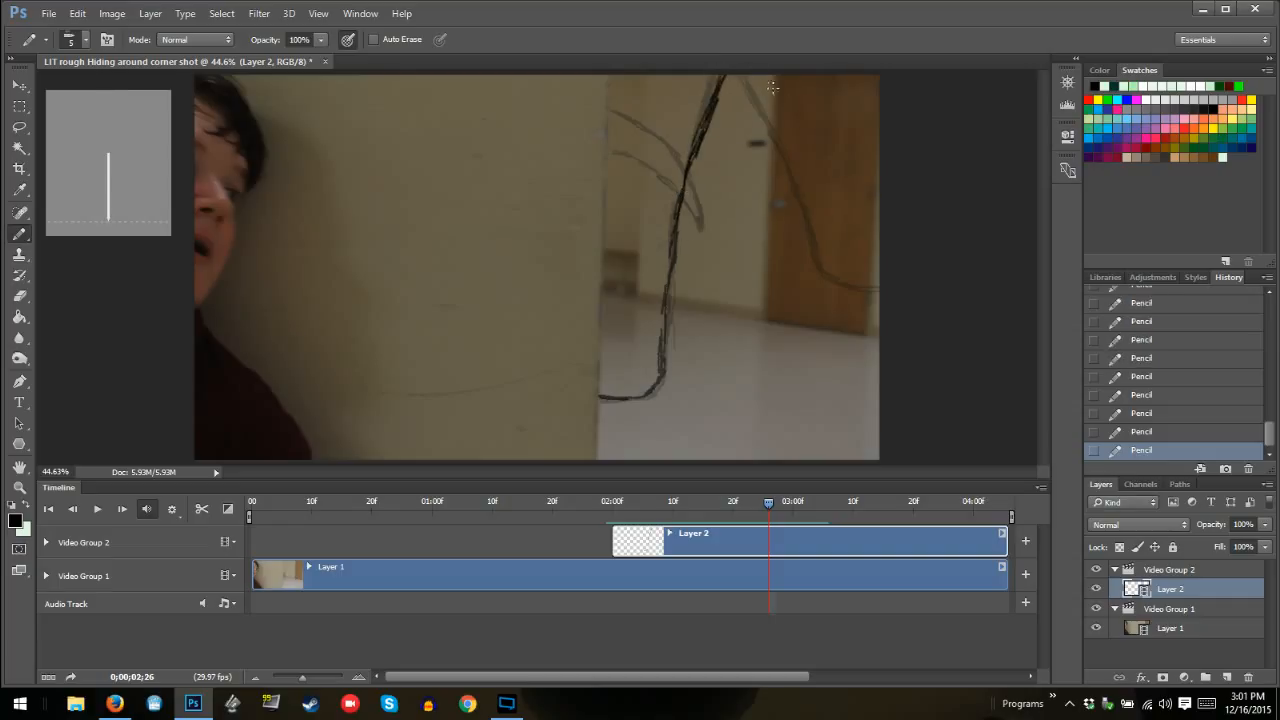
Draw the outer curve at frame 02:26 farther across the door to the frame's far edge and erase its stray marks
mouse_move(772, 88)
mouse_down()
mouse_move(758, 74)
mouse_move(857, 280)
mouse_move(880, 292)
mouse_move(838, 245)
mouse_move(796, 132)
mouse_move(750, 68)
mouse_move(822, 172)
mouse_move(846, 262)
mouse_move(780, 100)
mouse_move(808, 136)
mouse_move(847, 266)
mouse_up()
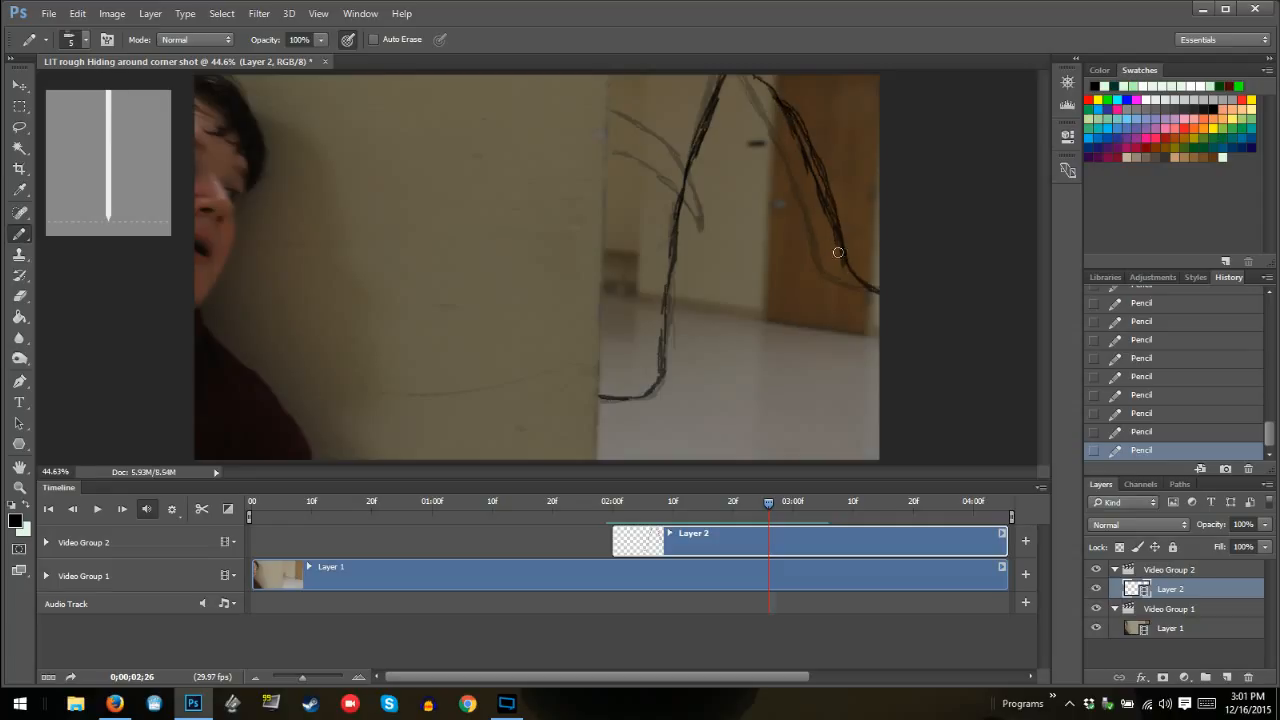
drag(838, 265, 840, 272)
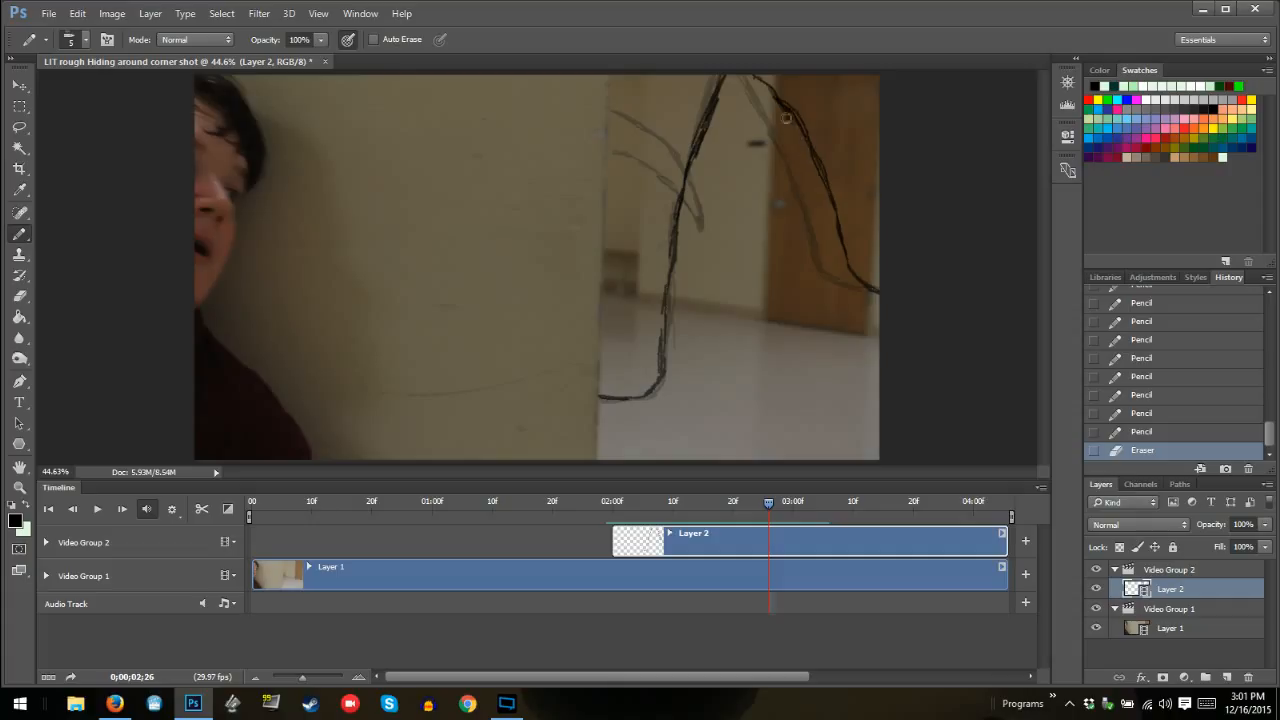
mouse_move(788, 117)
mouse_down()
mouse_move(766, 92)
mouse_move(790, 108)
mouse_up()
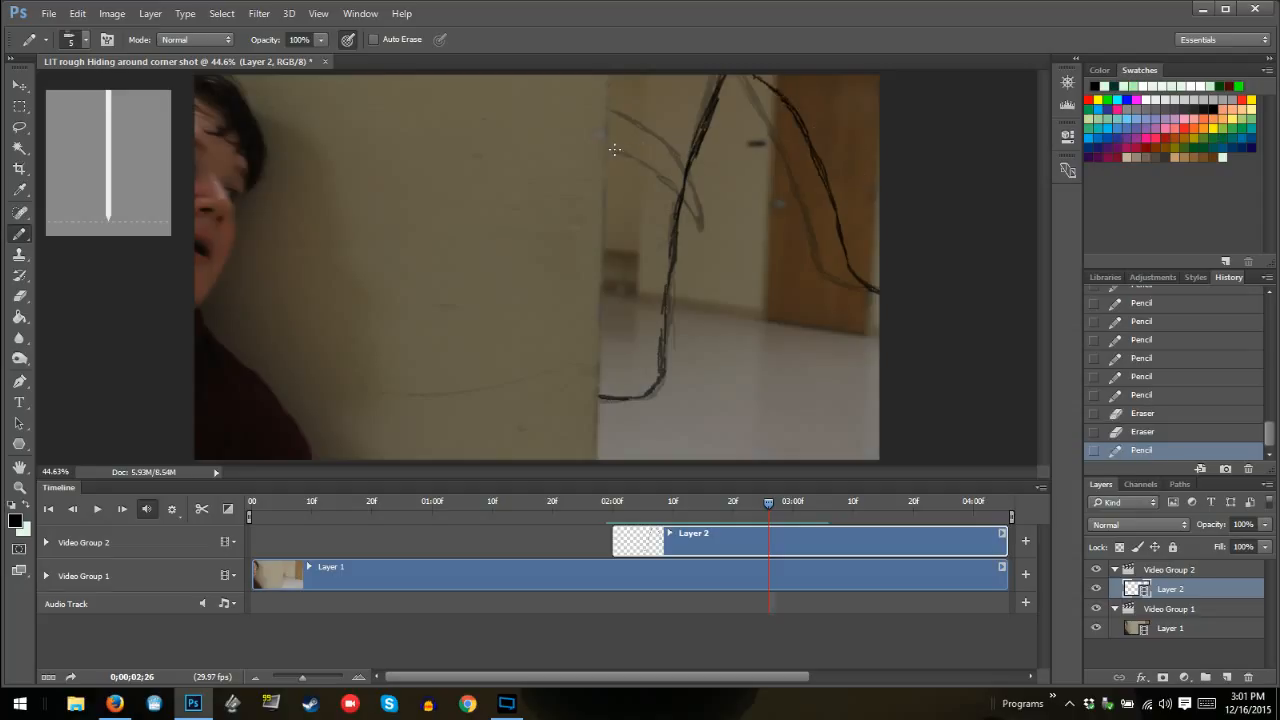
Draw the two inner curves at frame 02:26 from the wall edge to the outline, erasing and redrawing the lower one slightly higher
mouse_move(614, 150)
mouse_down()
mouse_move(651, 163)
mouse_move(693, 210)
mouse_move(668, 148)
mouse_move(610, 106)
mouse_move(669, 152)
mouse_move(662, 138)
mouse_move(627, 112)
mouse_move(639, 150)
mouse_move(617, 137)
mouse_move(678, 182)
mouse_up()
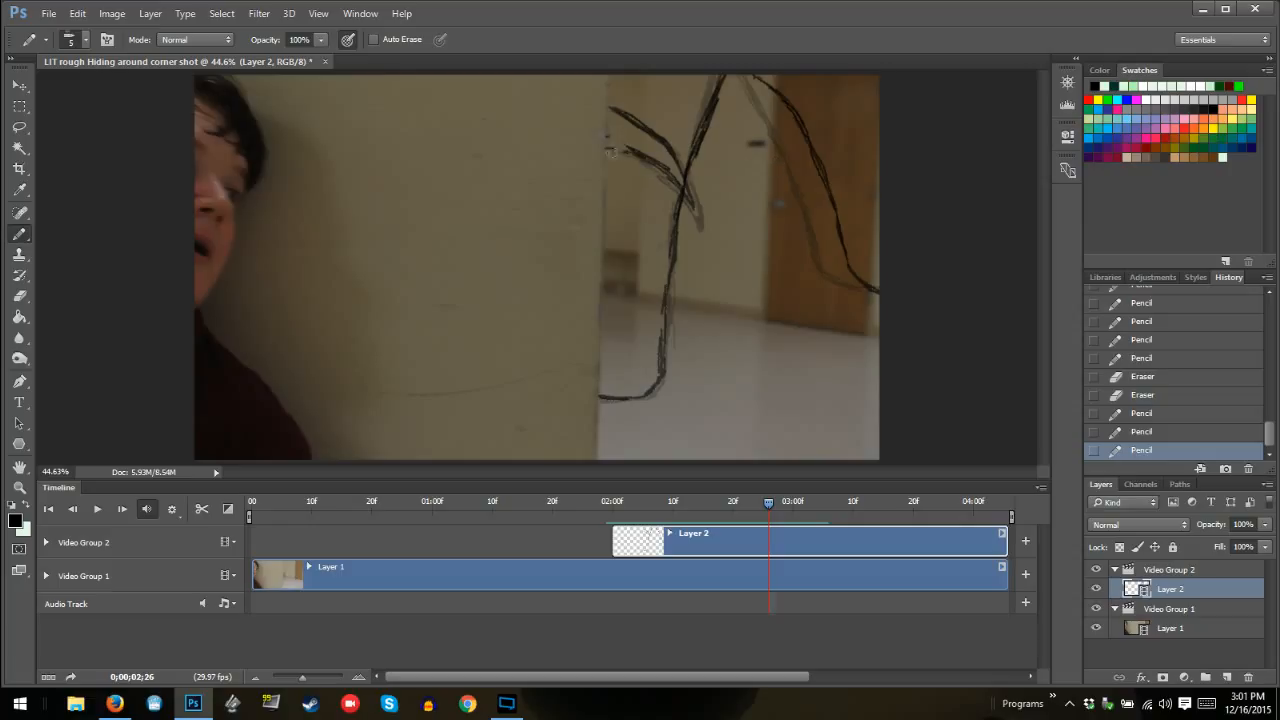
drag(670, 172, 630, 152)
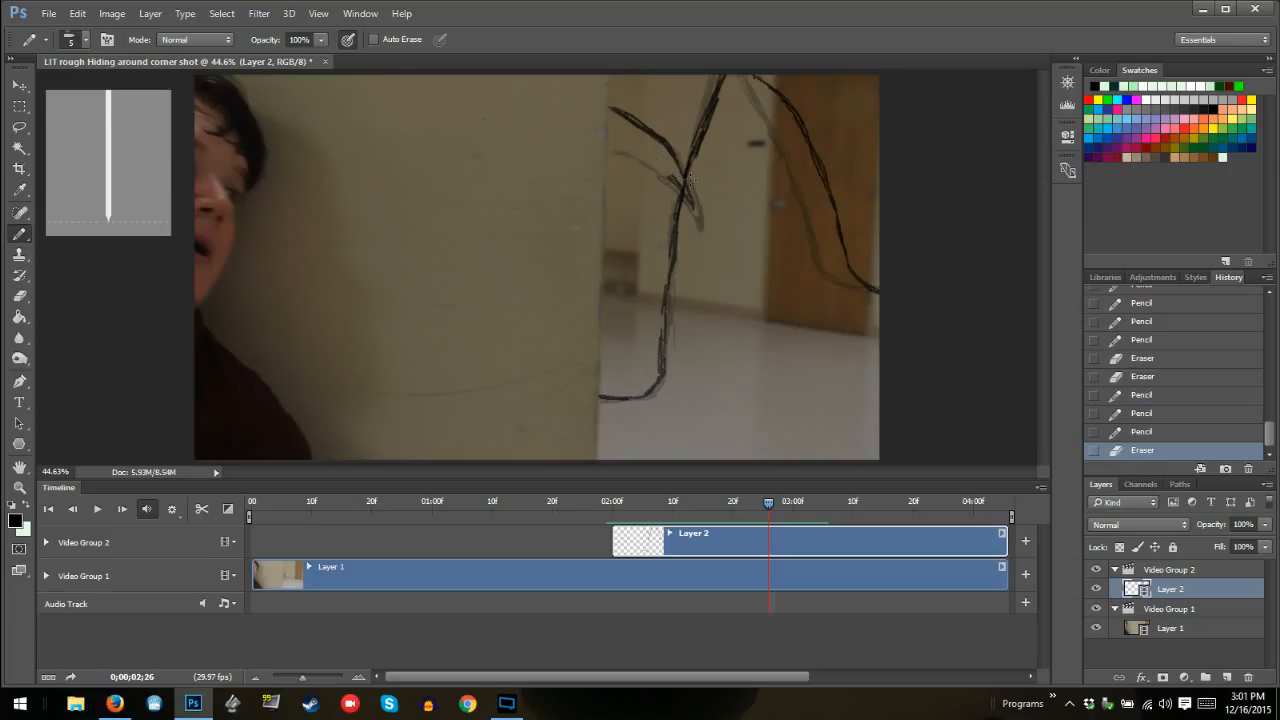
mouse_move(677, 175)
mouse_down()
mouse_move(605, 137)
mouse_move(622, 143)
mouse_up()
mouse_move(621, 112)
mouse_down()
mouse_move(673, 148)
mouse_move(609, 110)
mouse_up()
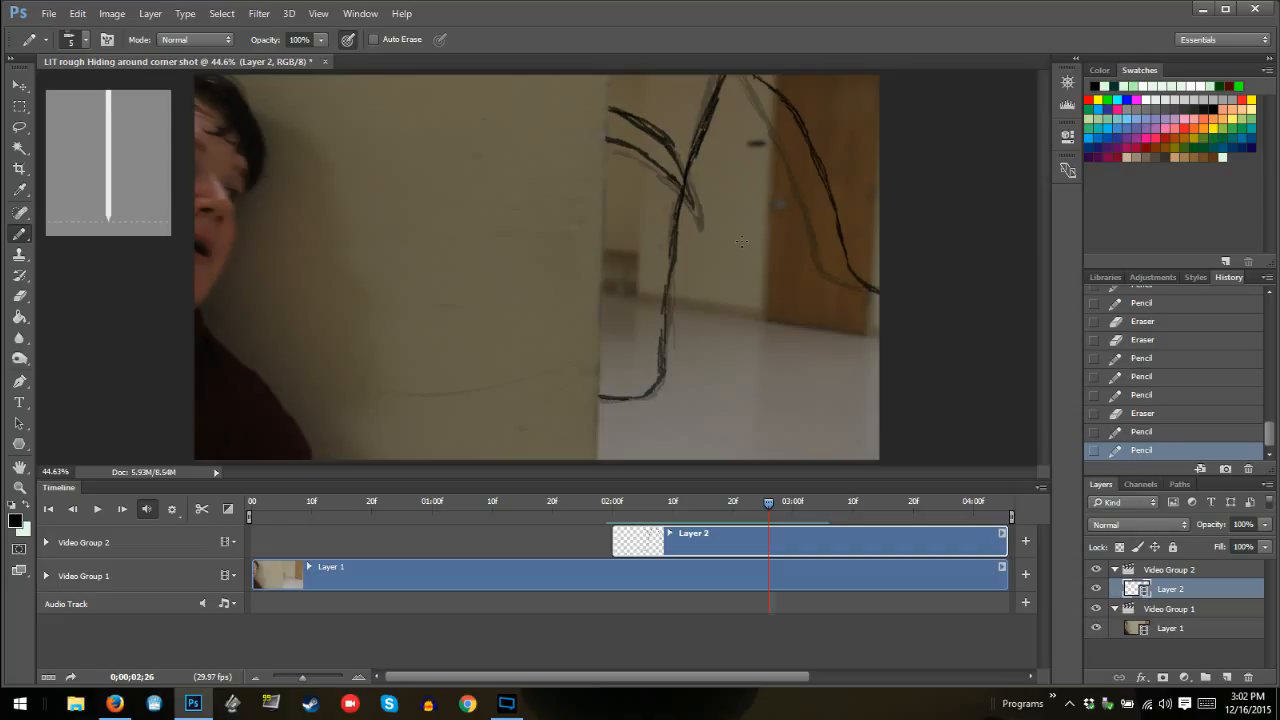
Draw the monster's outline at frame 02:27 from the wall edge to the frame's upper edge
key(Right)
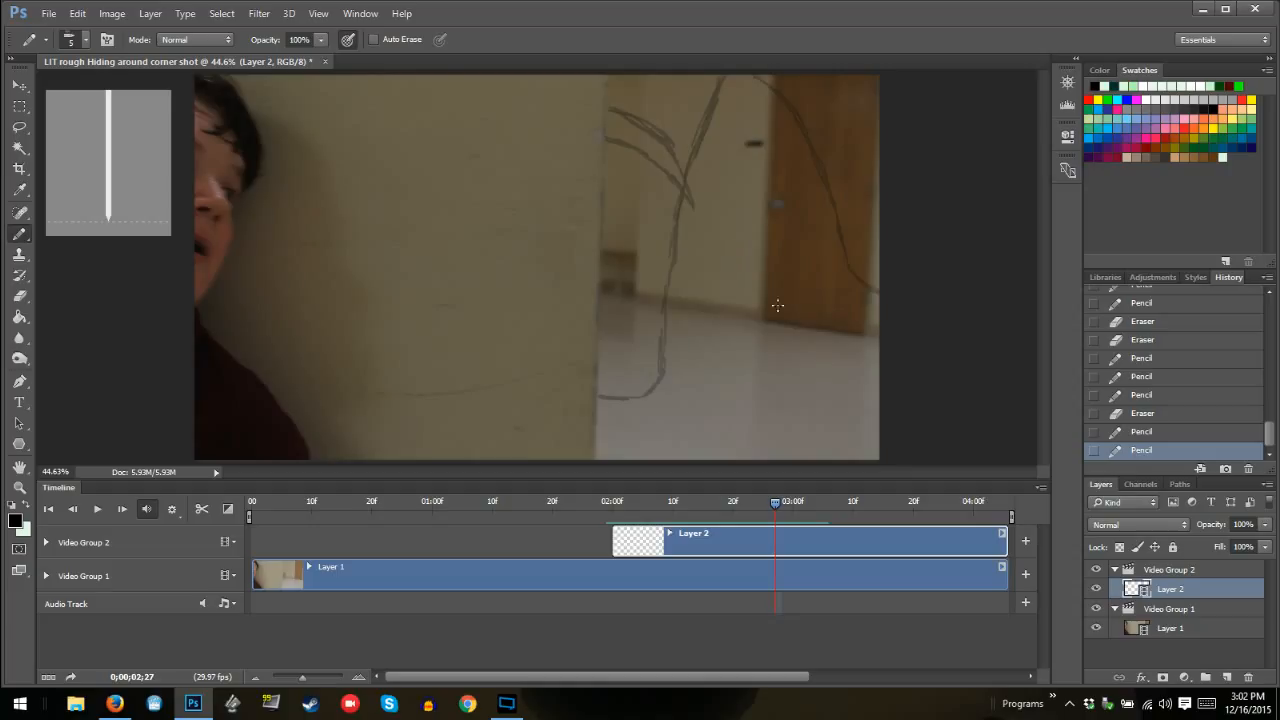
mouse_move(600, 395)
mouse_down()
mouse_move(648, 392)
mouse_move(660, 376)
mouse_move(648, 387)
mouse_move(678, 228)
mouse_move(666, 298)
mouse_move(673, 290)
mouse_up()
mouse_move(677, 240)
mouse_down()
mouse_move(674, 270)
mouse_move(674, 214)
mouse_move(717, 112)
mouse_move(699, 153)
mouse_up()
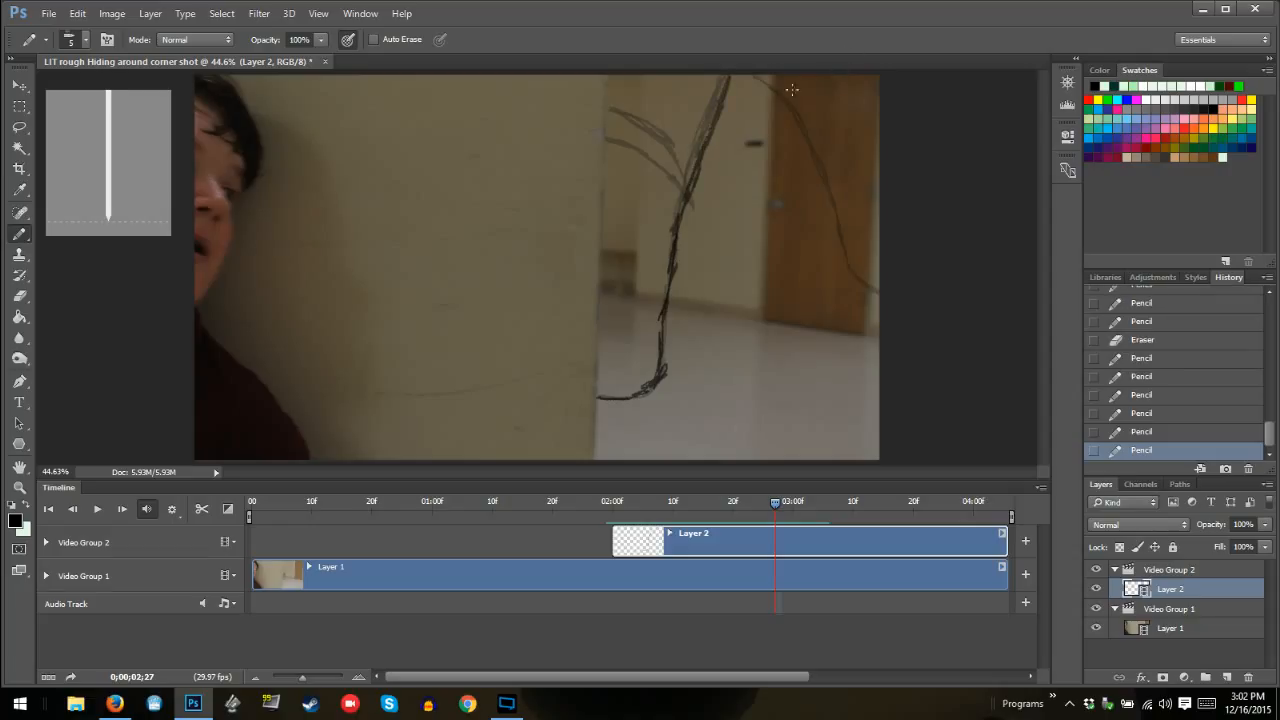
mouse_move(768, 78)
mouse_down()
mouse_move(821, 158)
mouse_move(778, 72)
mouse_move(832, 178)
mouse_move(806, 103)
mouse_up()
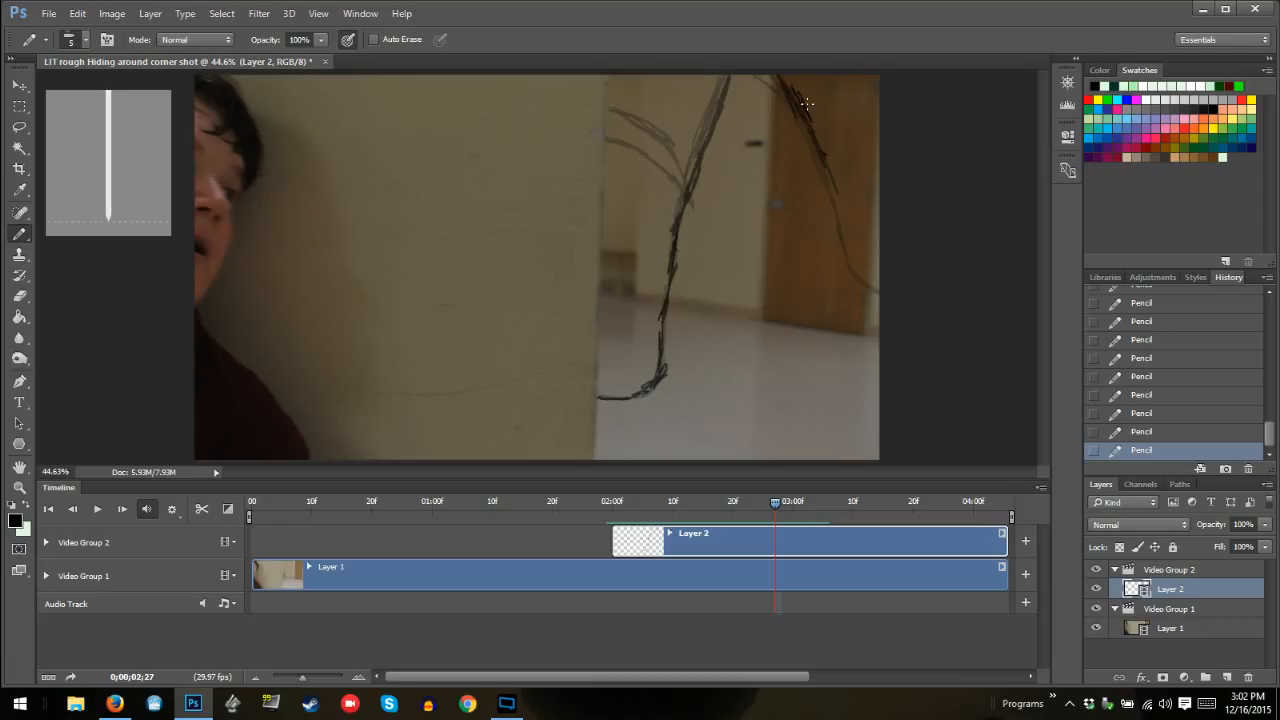
mouse_move(826, 166)
mouse_down()
mouse_move(840, 193)
mouse_move(819, 159)
mouse_up()
key(ctrl+alt+z)
key(ctrl+alt+z)
key(ctrl+alt+z)
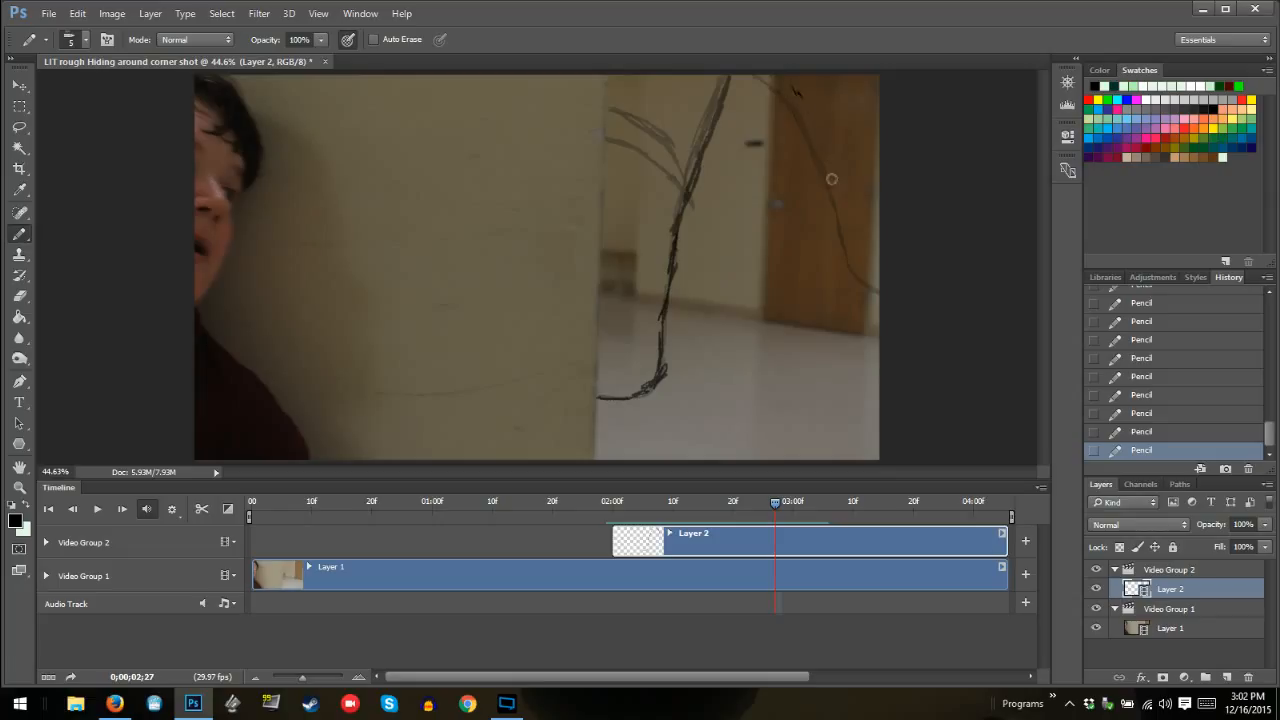
drag(753, 64, 796, 91)
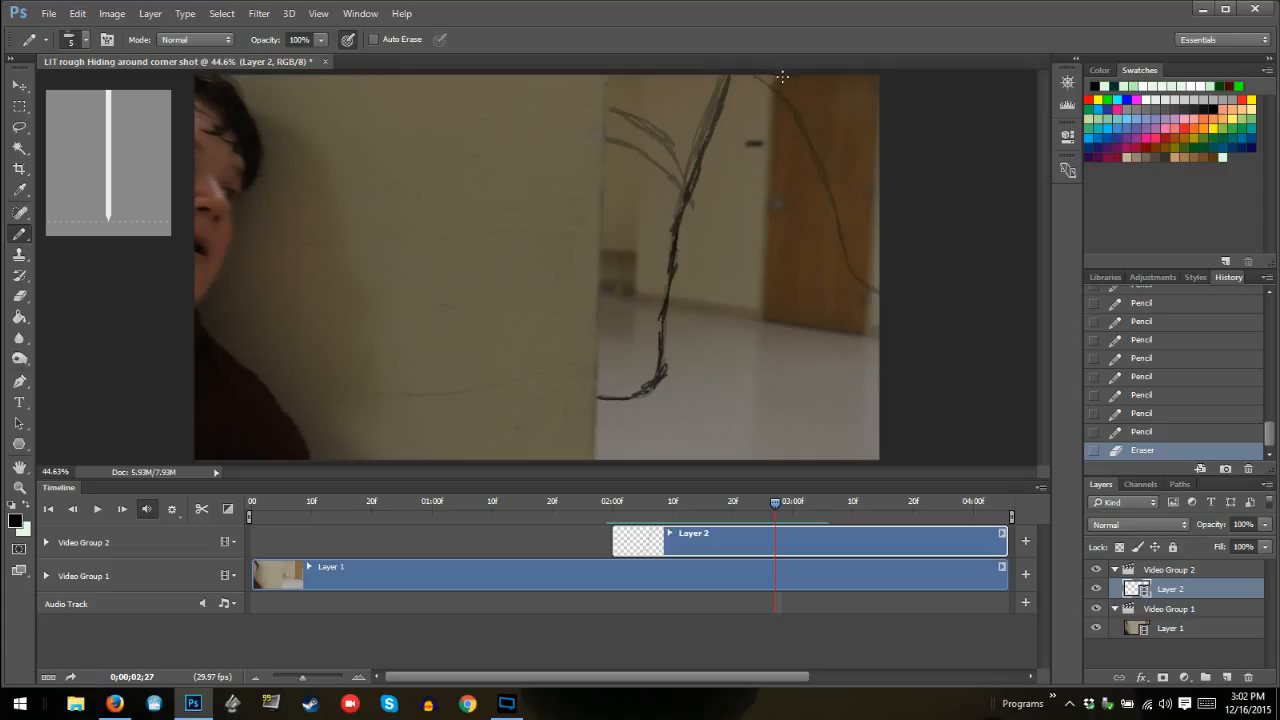
Draw the outer curve at frame 02:27 farther across the door, erasing its upper part and redrawing it up to the frame's upper edge
mouse_move(782, 76)
mouse_down()
mouse_move(824, 143)
mouse_move(787, 78)
mouse_move(848, 174)
mouse_move(880, 282)
mouse_move(847, 178)
mouse_move(786, 67)
mouse_move(823, 108)
mouse_up()
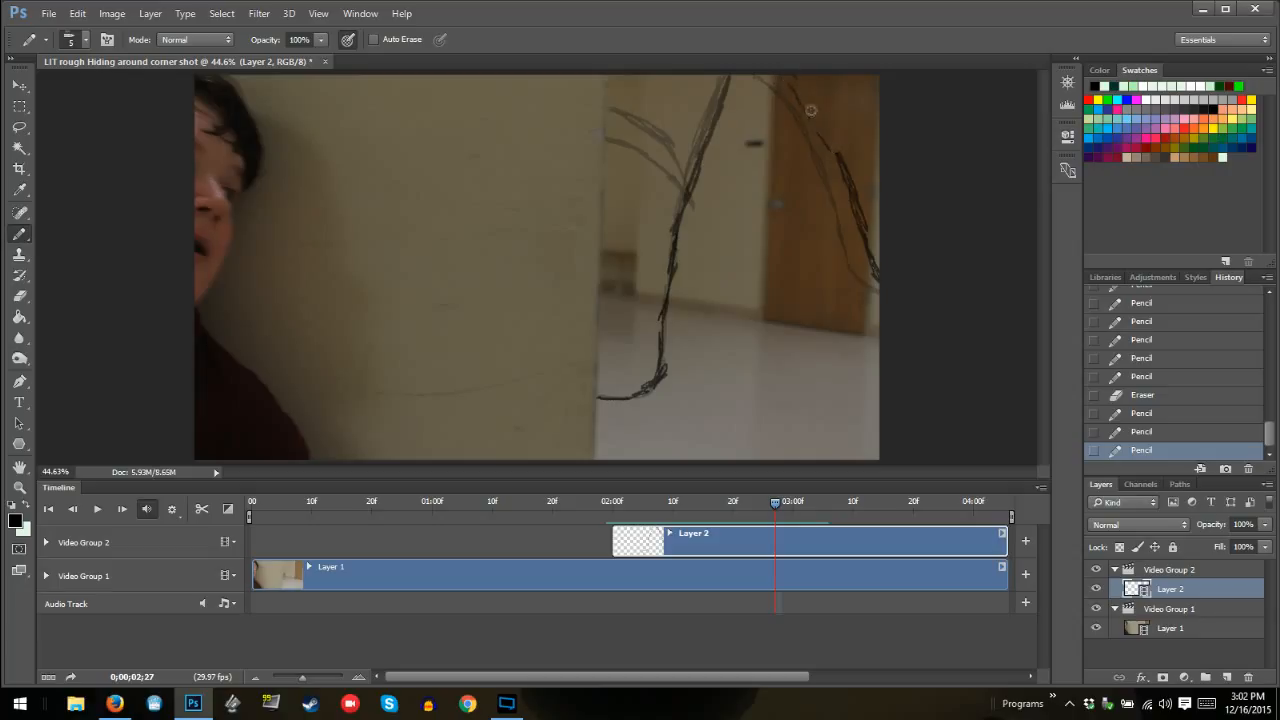
mouse_move(811, 110)
mouse_down()
mouse_move(791, 87)
mouse_move(828, 142)
mouse_move(793, 94)
mouse_move(822, 82)
mouse_up()
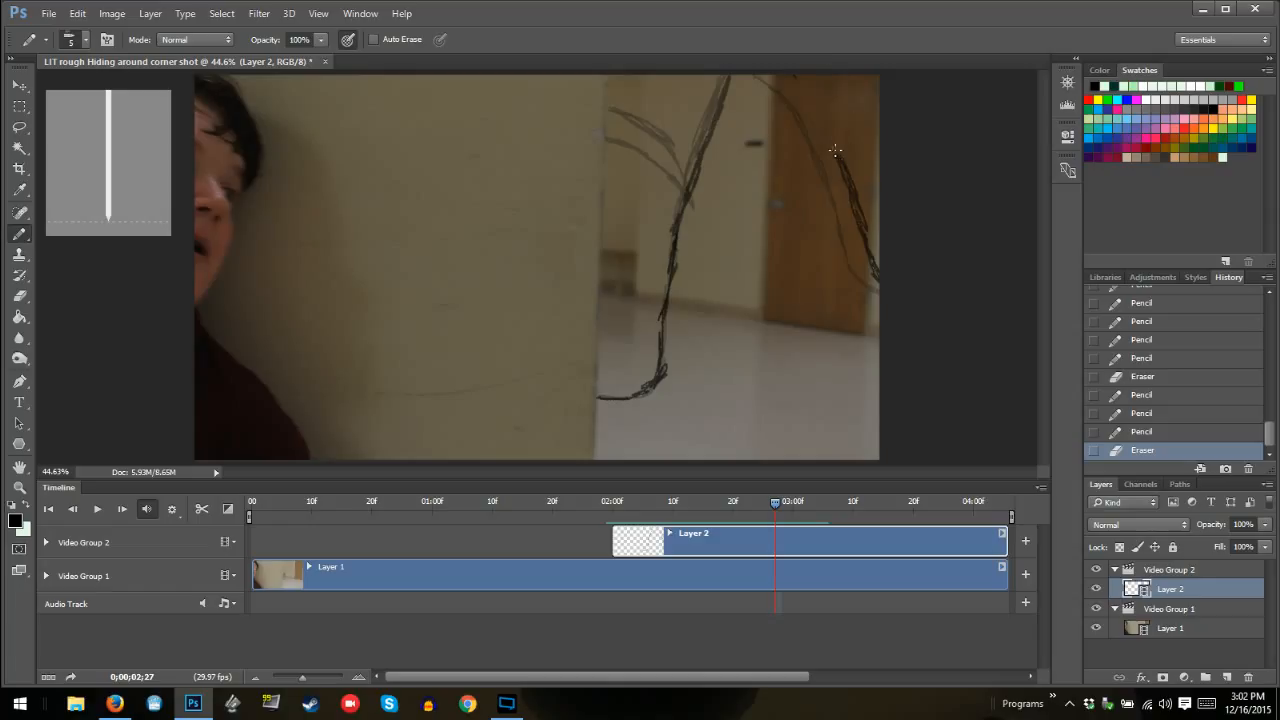
mouse_move(838, 150)
mouse_down()
mouse_move(808, 80)
mouse_move(812, 96)
mouse_up()
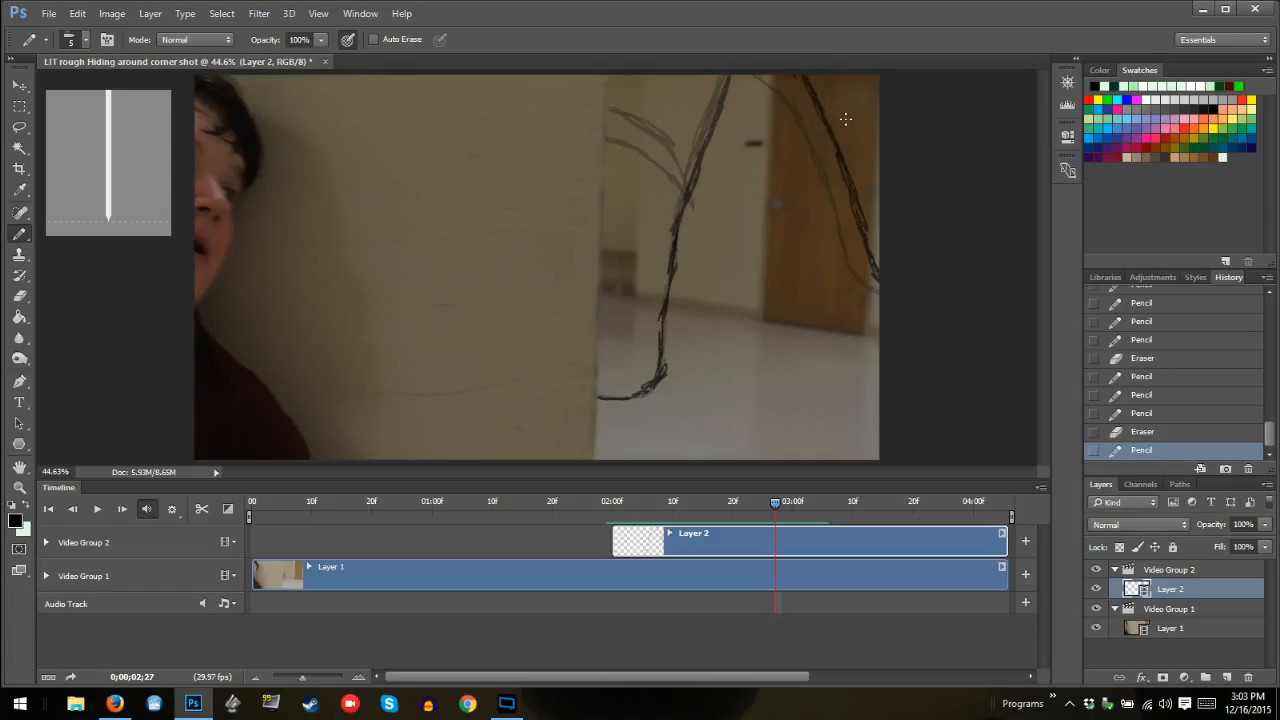
Erase the upper end of the outer curve at frame 02:26 and redraw it steeper up to the frame's upper edge
key(Left)
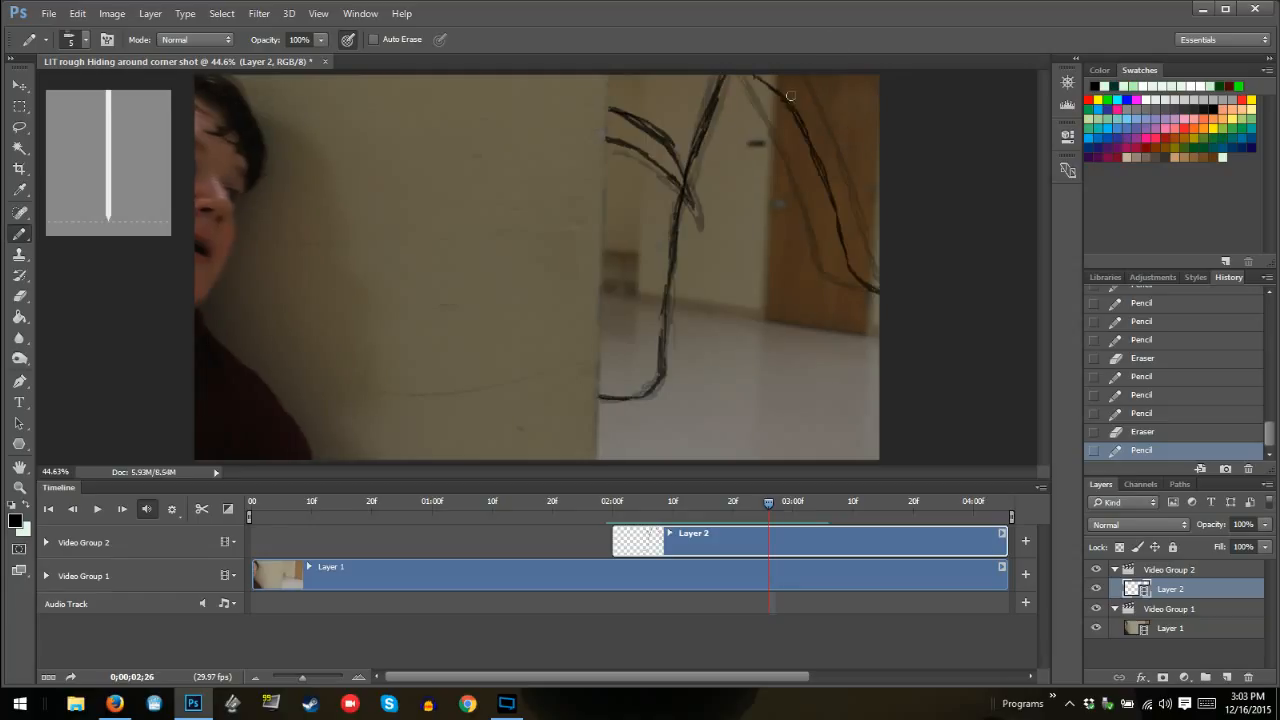
mouse_move(791, 96)
mouse_down()
mouse_move(792, 109)
mouse_move(749, 69)
mouse_up()
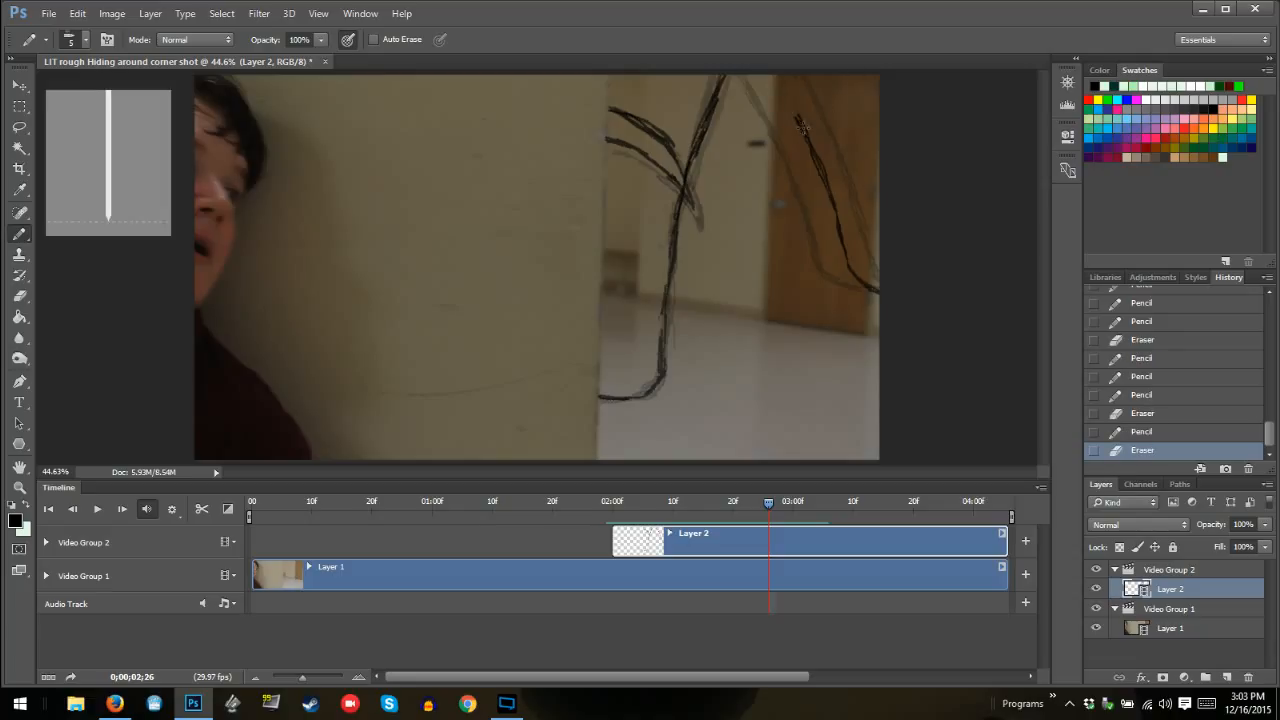
mouse_move(801, 120)
mouse_down()
mouse_move(806, 132)
mouse_move(774, 78)
mouse_move(788, 100)
mouse_move(775, 82)
mouse_move(814, 84)
mouse_up()
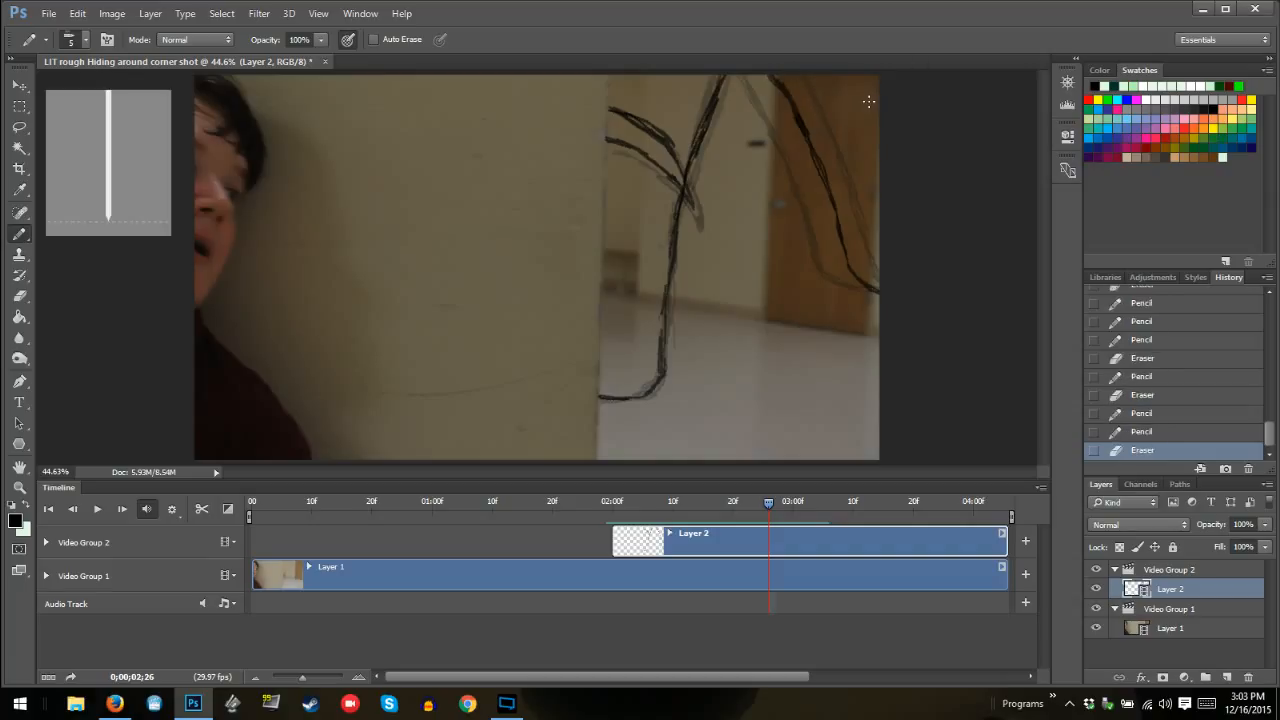
Draw both inner curves at frame 02:27 slightly higher, from the wall edge to a shared tip at the outline
key(Right)
key(Right)
key(Left)
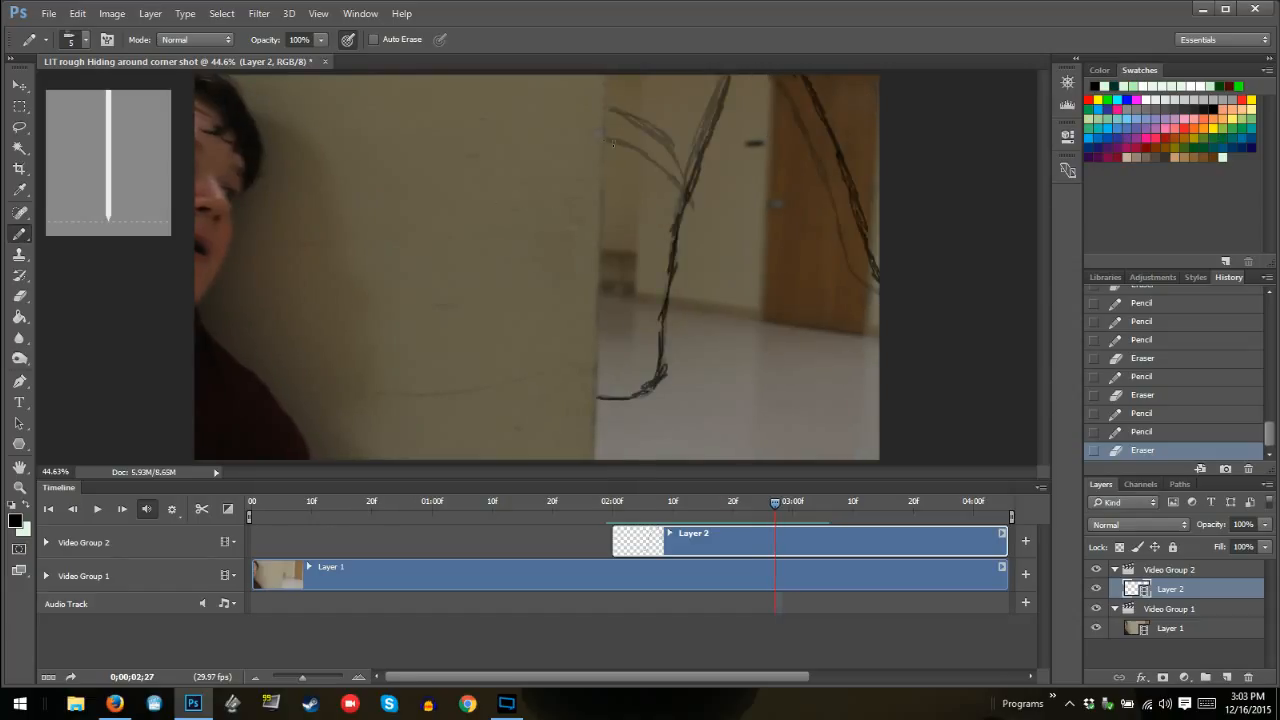
mouse_move(608, 137)
mouse_down()
mouse_move(681, 180)
mouse_move(660, 132)
mouse_move(609, 99)
mouse_move(625, 130)
mouse_move(604, 131)
mouse_move(678, 174)
mouse_move(653, 134)
mouse_move(667, 148)
mouse_move(663, 138)
mouse_move(603, 99)
mouse_up()
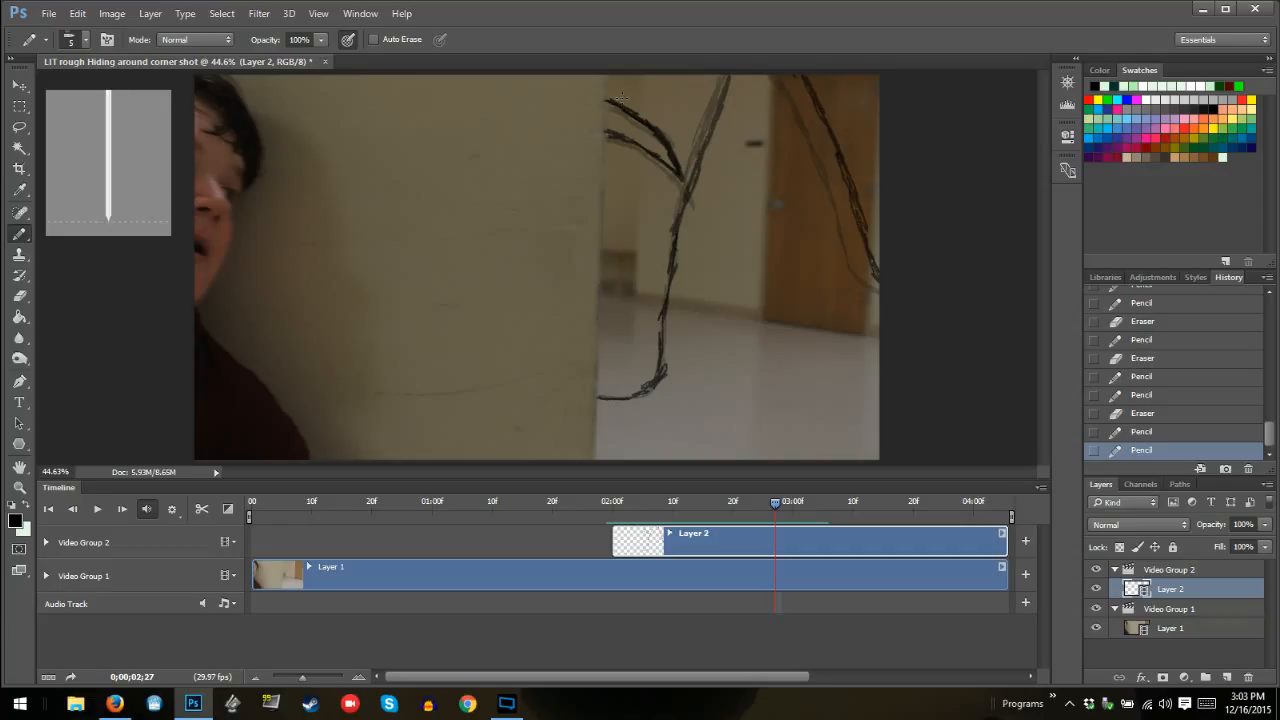
Draw the monster's outline at frame 02:28 from the wall edge to the frame's upper edge, leaning farther toward the door
key(Right)
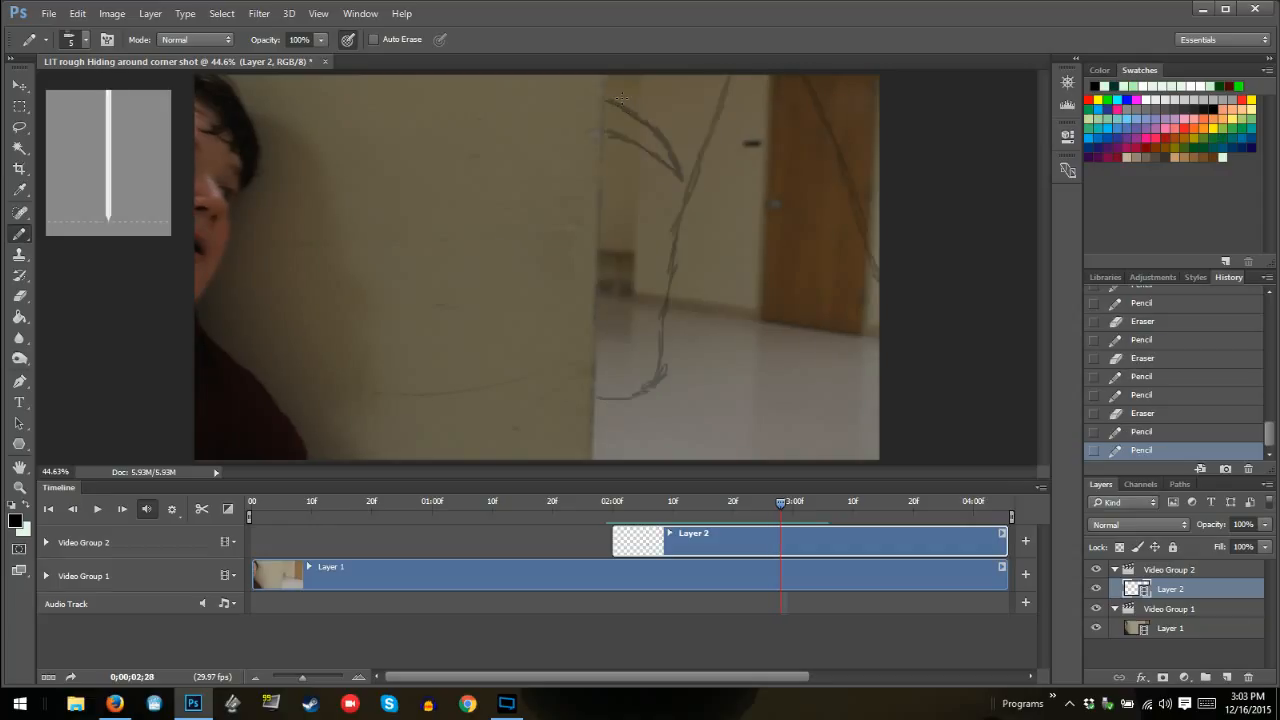
mouse_move(596, 397)
mouse_down()
mouse_move(645, 395)
mouse_move(625, 396)
mouse_move(648, 389)
mouse_move(660, 354)
mouse_move(661, 374)
mouse_move(662, 288)
mouse_up()
mouse_move(658, 333)
mouse_down()
mouse_move(646, 378)
mouse_move(659, 372)
mouse_move(652, 336)
mouse_up()
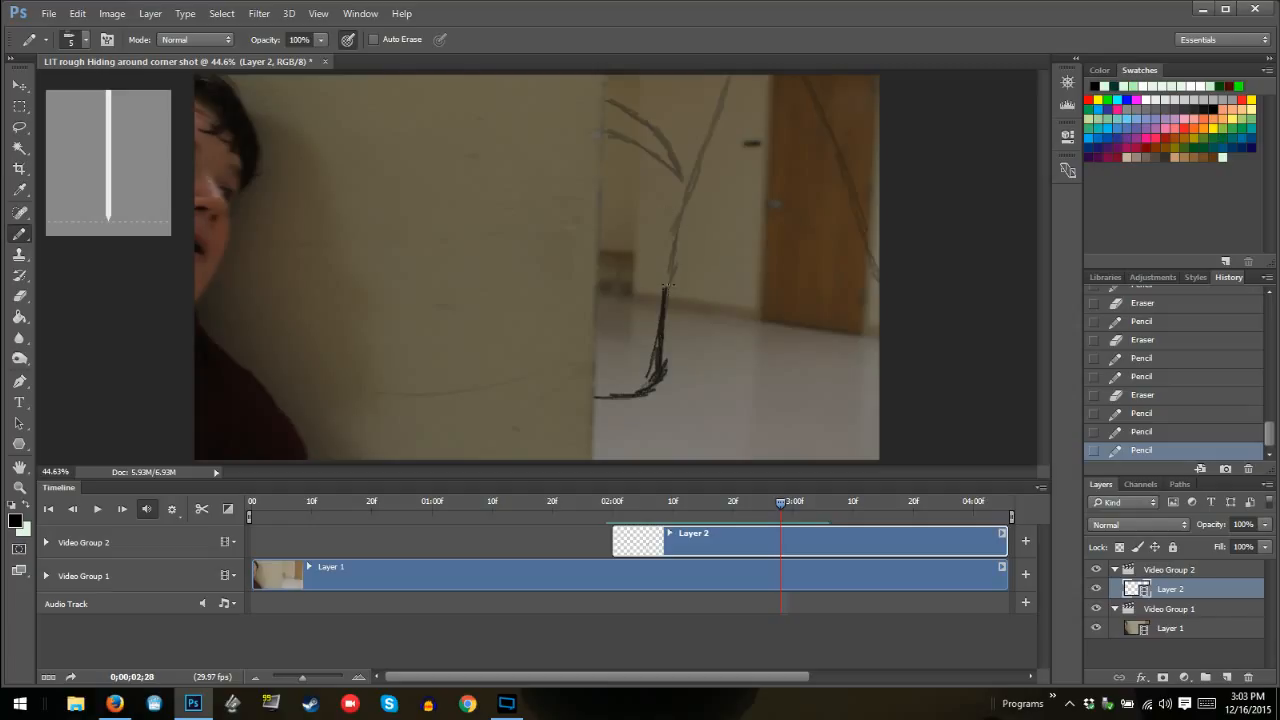
drag(665, 285, 738, 76)
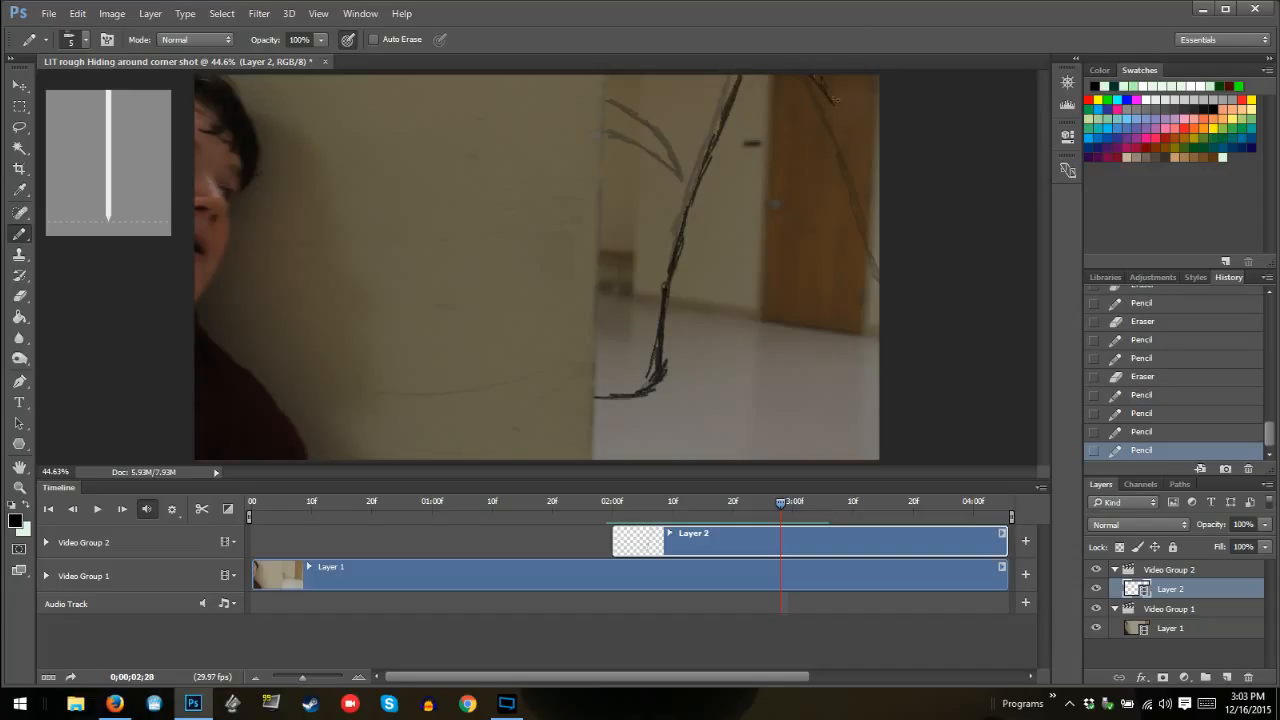
Draw the outer curve across the door and both inner curves at frame 02:28, ending the inner curves short of the outline
mouse_move(834, 99)
mouse_down()
mouse_move(882, 250)
mouse_move(855, 154)
mouse_move(816, 76)
mouse_move(804, 80)
mouse_up()
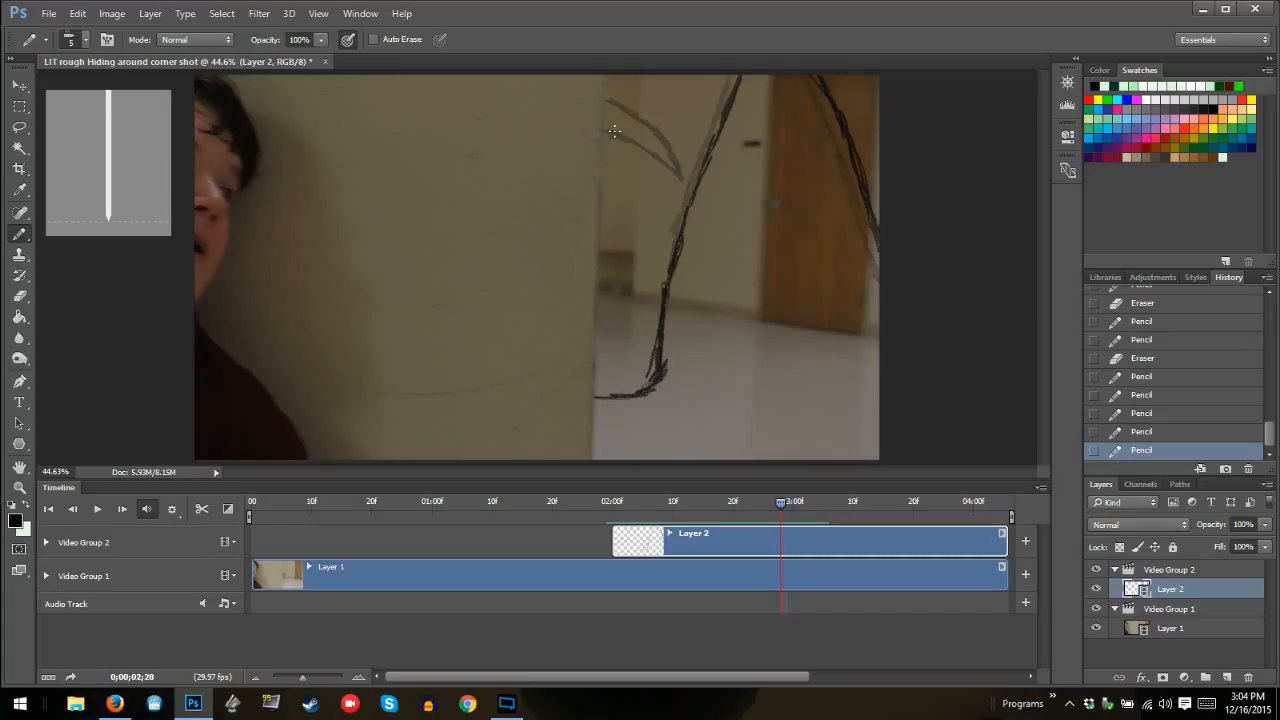
mouse_move(613, 131)
mouse_down()
mouse_move(667, 157)
mouse_move(607, 102)
mouse_move(650, 127)
mouse_move(666, 157)
mouse_move(610, 130)
mouse_move(661, 152)
mouse_move(629, 139)
mouse_move(662, 153)
mouse_up()
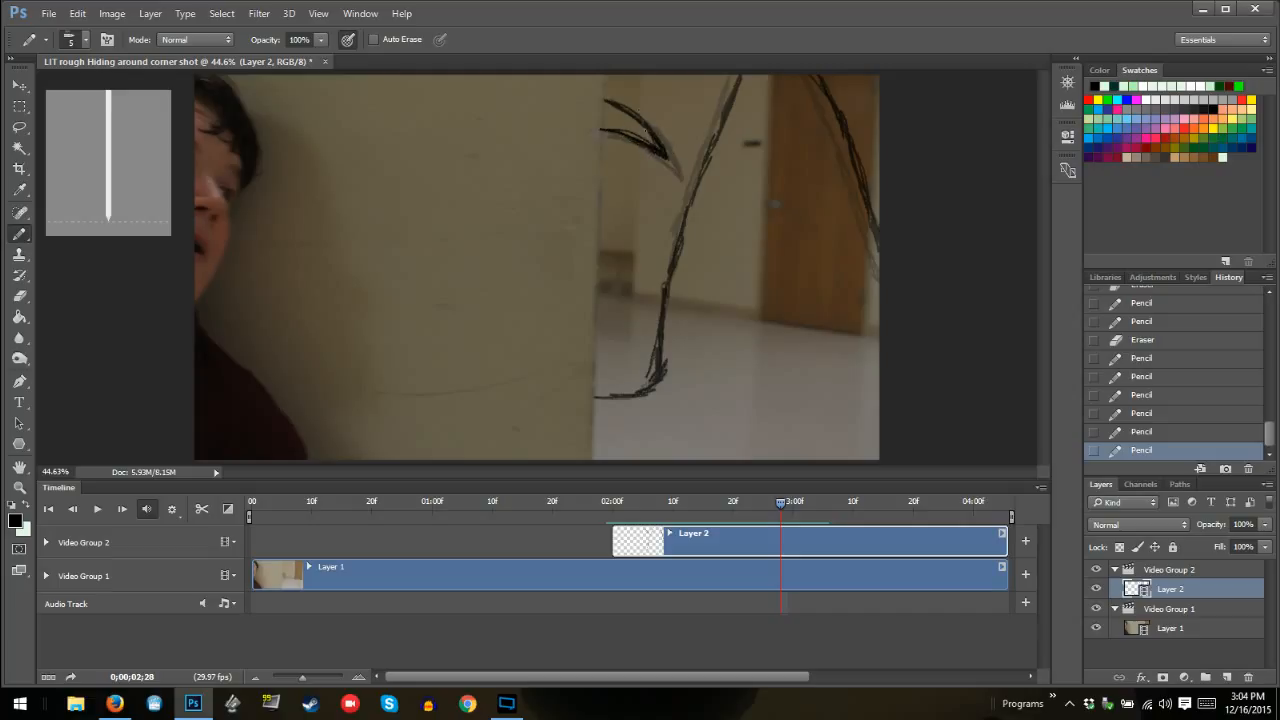
mouse_move(598, 96)
mouse_down()
mouse_move(646, 117)
mouse_move(633, 147)
mouse_up()
drag(614, 133, 703, 187)
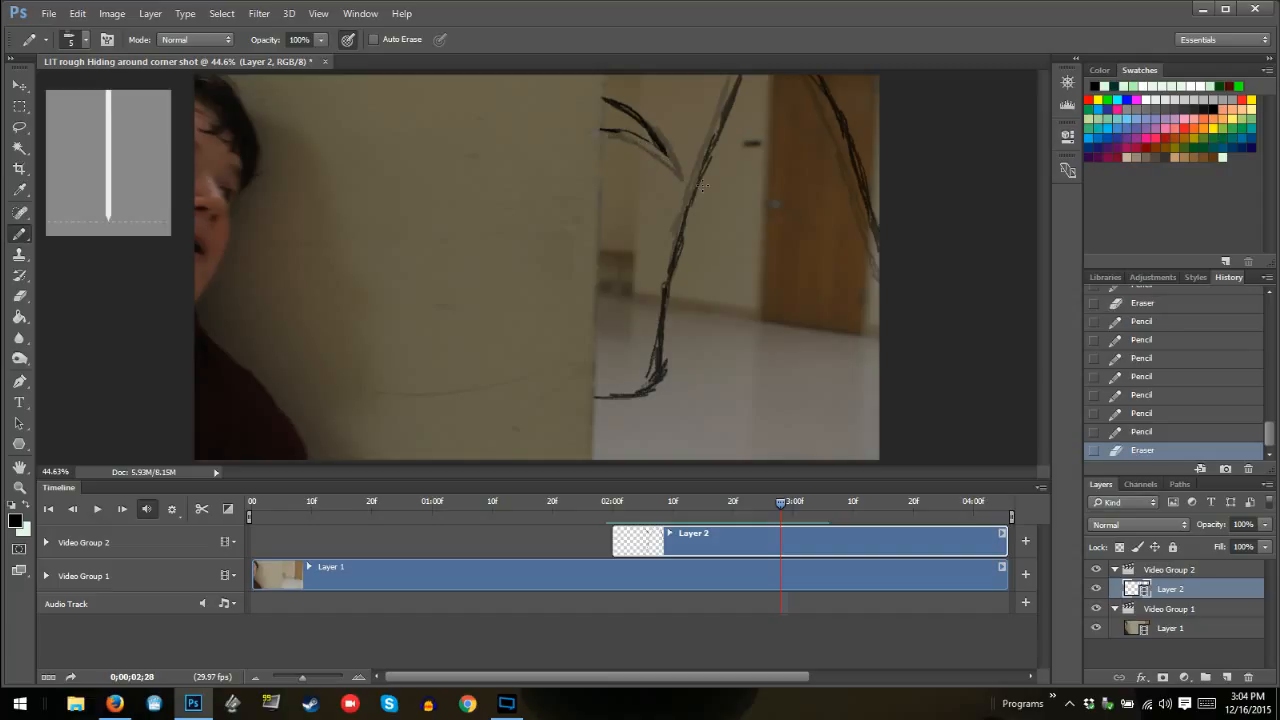
mouse_move(621, 130)
mouse_down()
mouse_move(662, 153)
mouse_move(616, 130)
mouse_move(666, 155)
mouse_move(615, 128)
mouse_up()
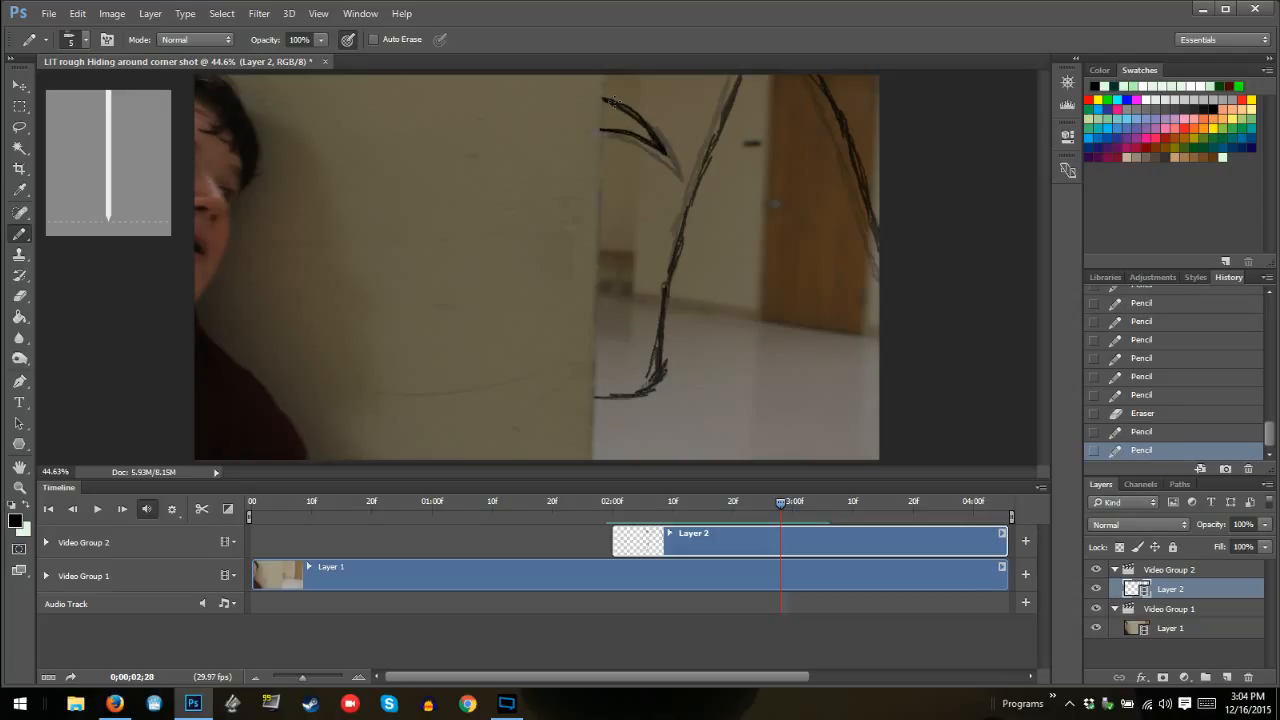
click(612, 101)
Draw the monster's outline, the outer curve across the door and shorter inner curves at the wall edge on frame 02:29
key(Right)
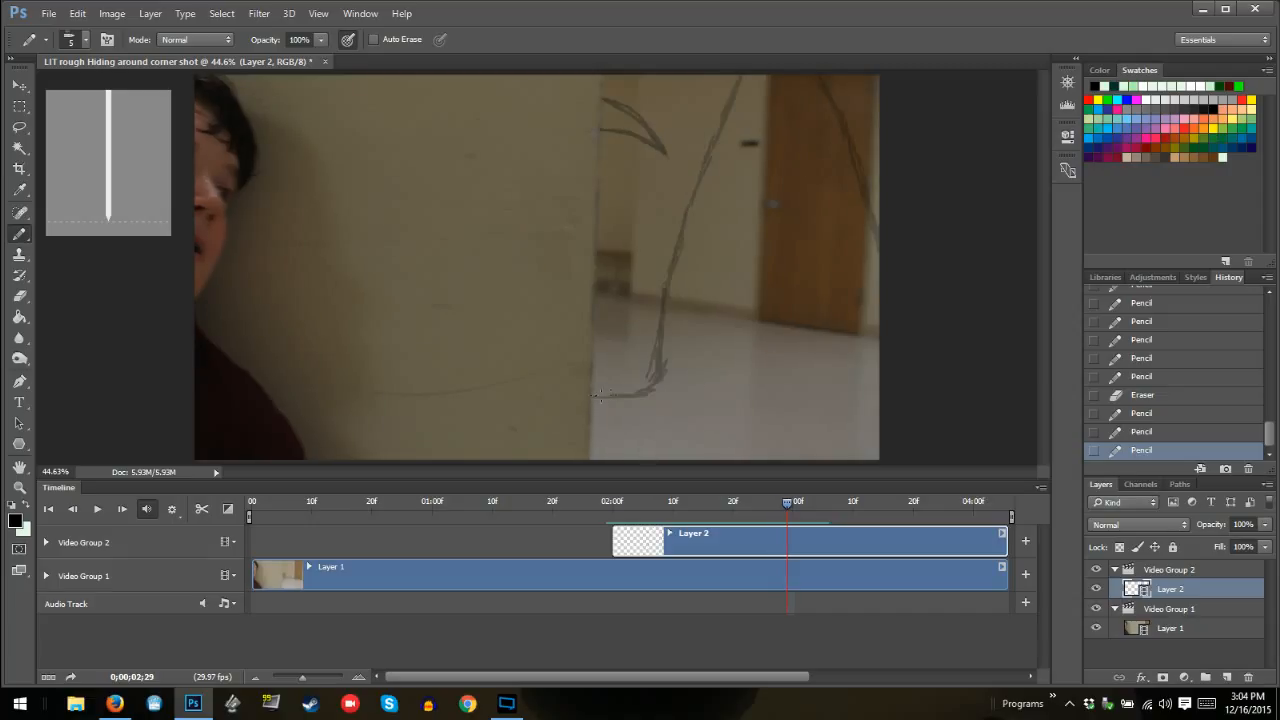
key(Right)
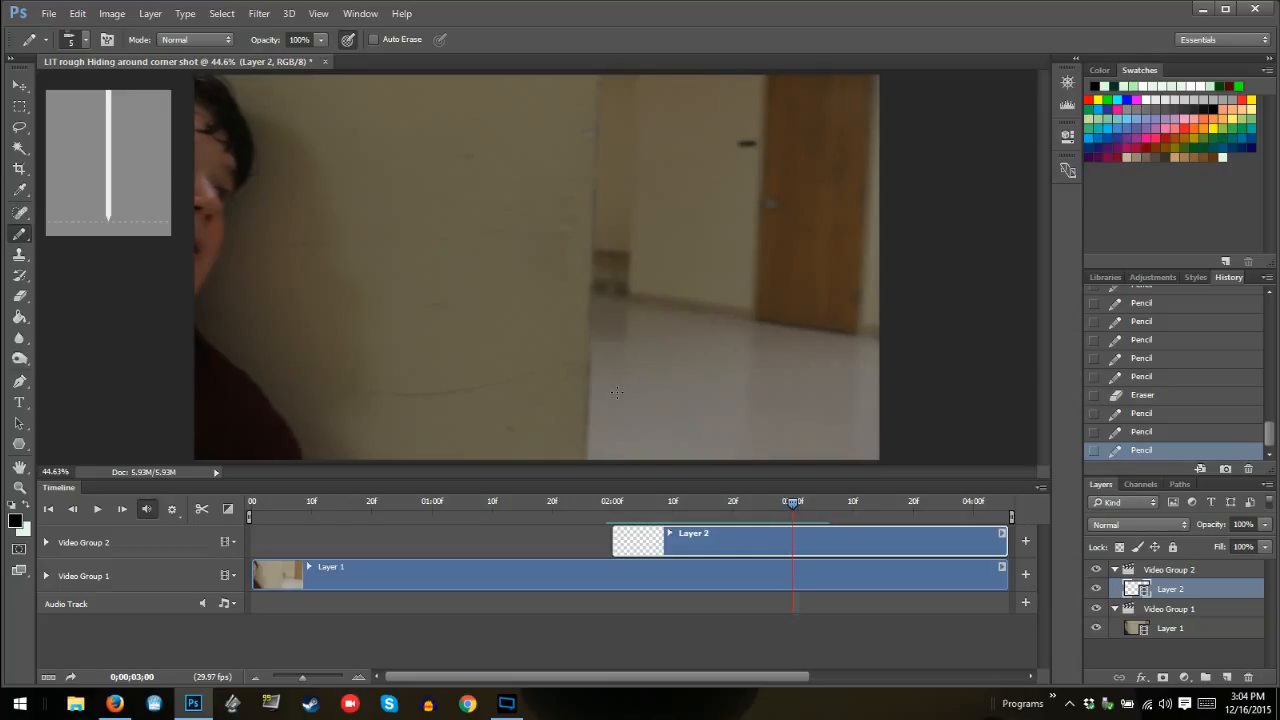
key(Left)
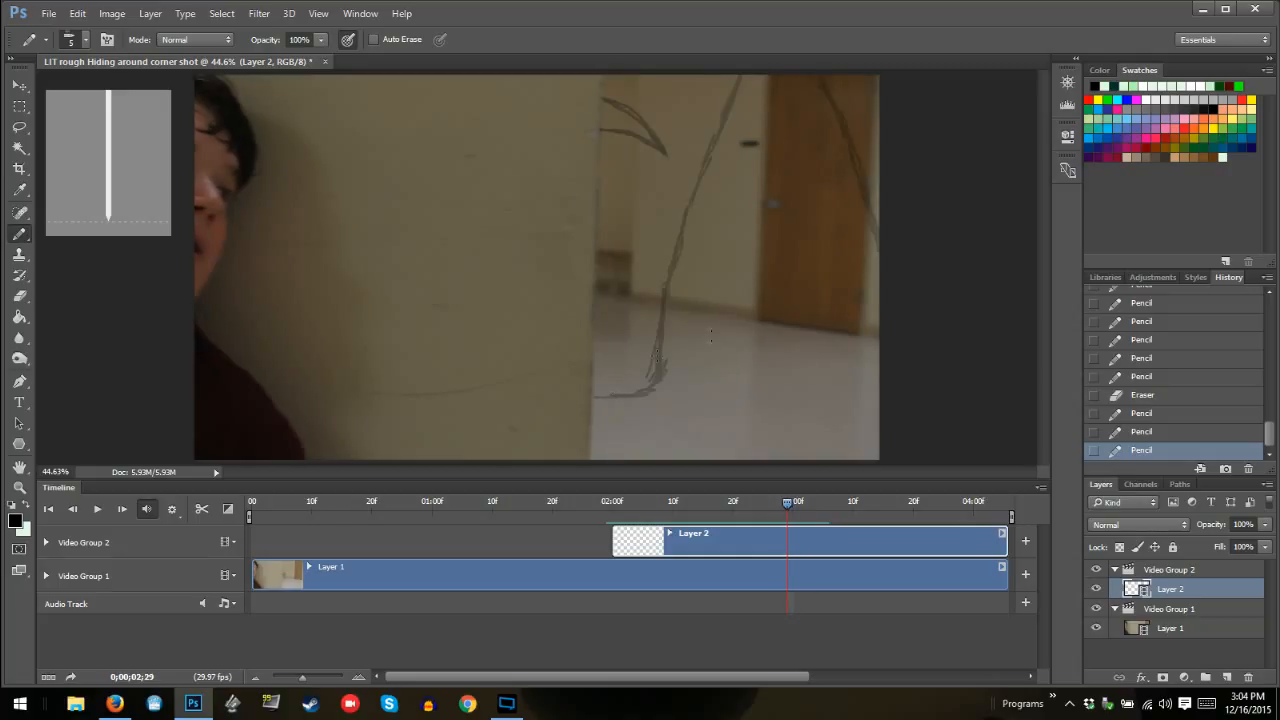
mouse_move(593, 395)
mouse_down()
mouse_move(650, 378)
mouse_move(688, 204)
mouse_move(676, 230)
mouse_move(748, 75)
mouse_up()
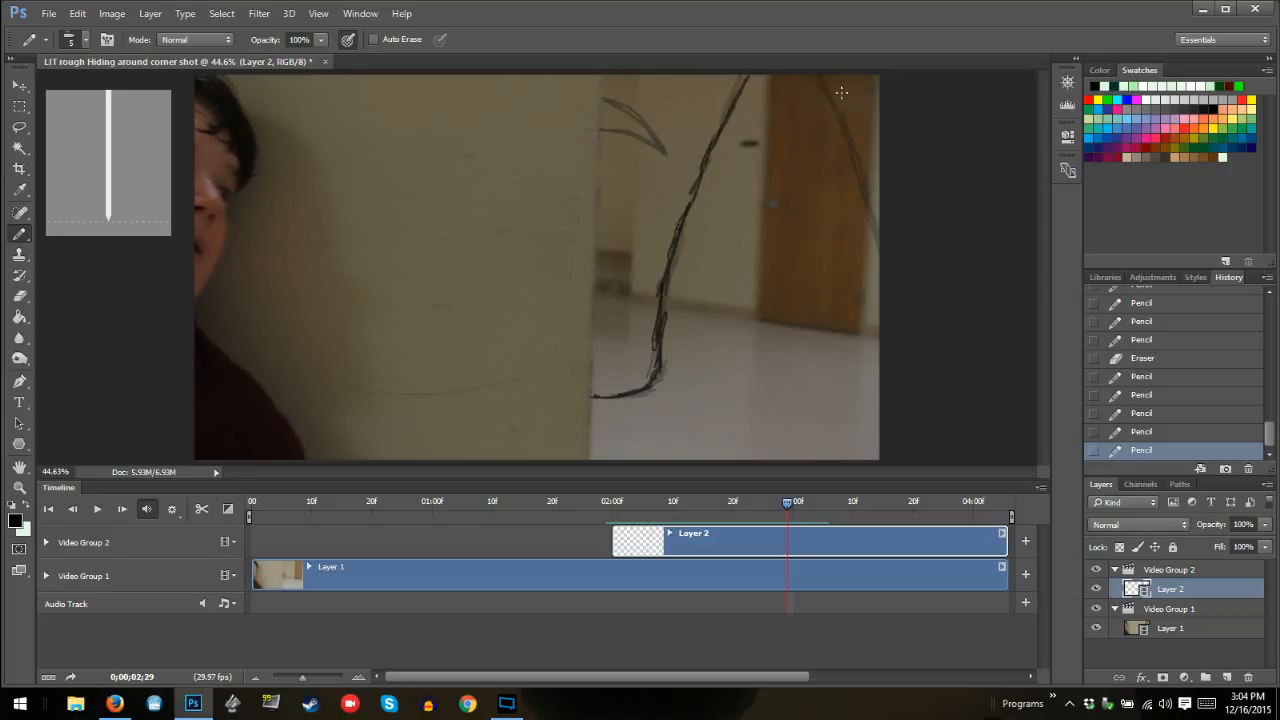
mouse_move(829, 79)
mouse_down()
mouse_move(875, 211)
mouse_move(856, 117)
mouse_move(820, 71)
mouse_move(883, 206)
mouse_up()
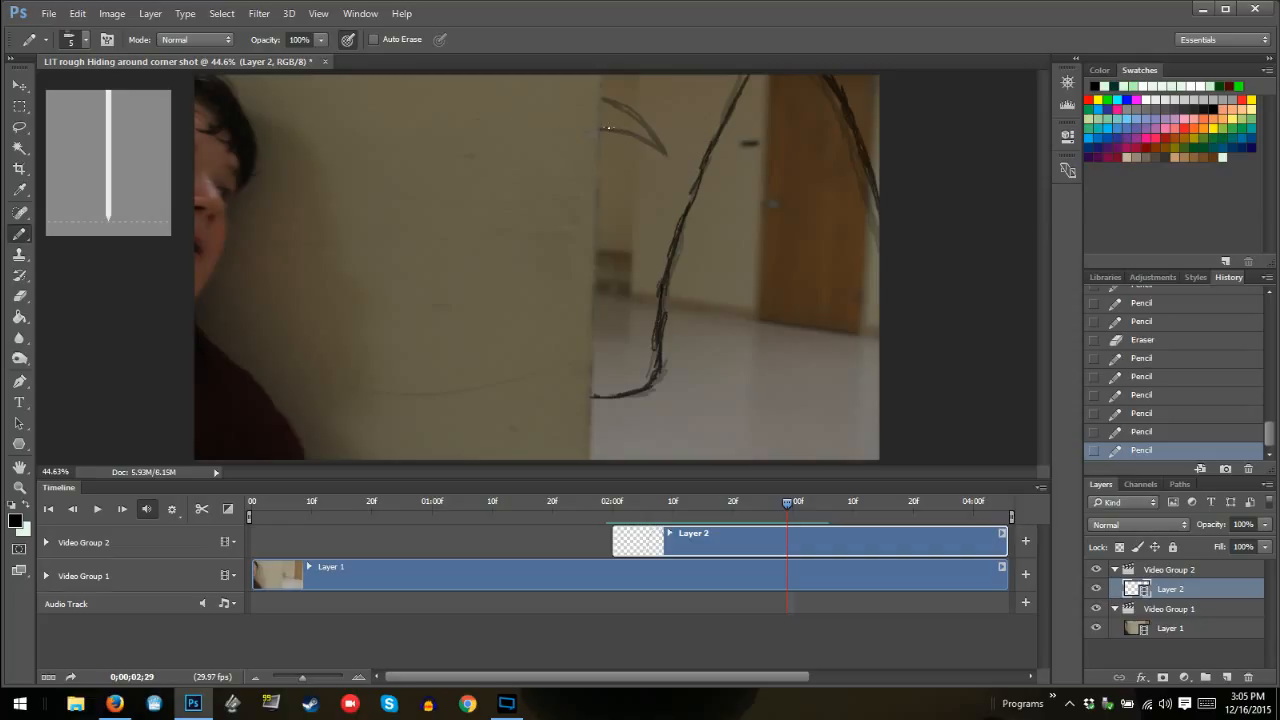
mouse_move(607, 127)
mouse_down()
mouse_move(640, 131)
mouse_move(614, 113)
mouse_move(648, 134)
mouse_move(608, 131)
mouse_move(618, 127)
mouse_up()
Draw the monster's outline and outer curve at frame 03:00, both shifted slightly farther across the frame at their upper ends
key(Right)
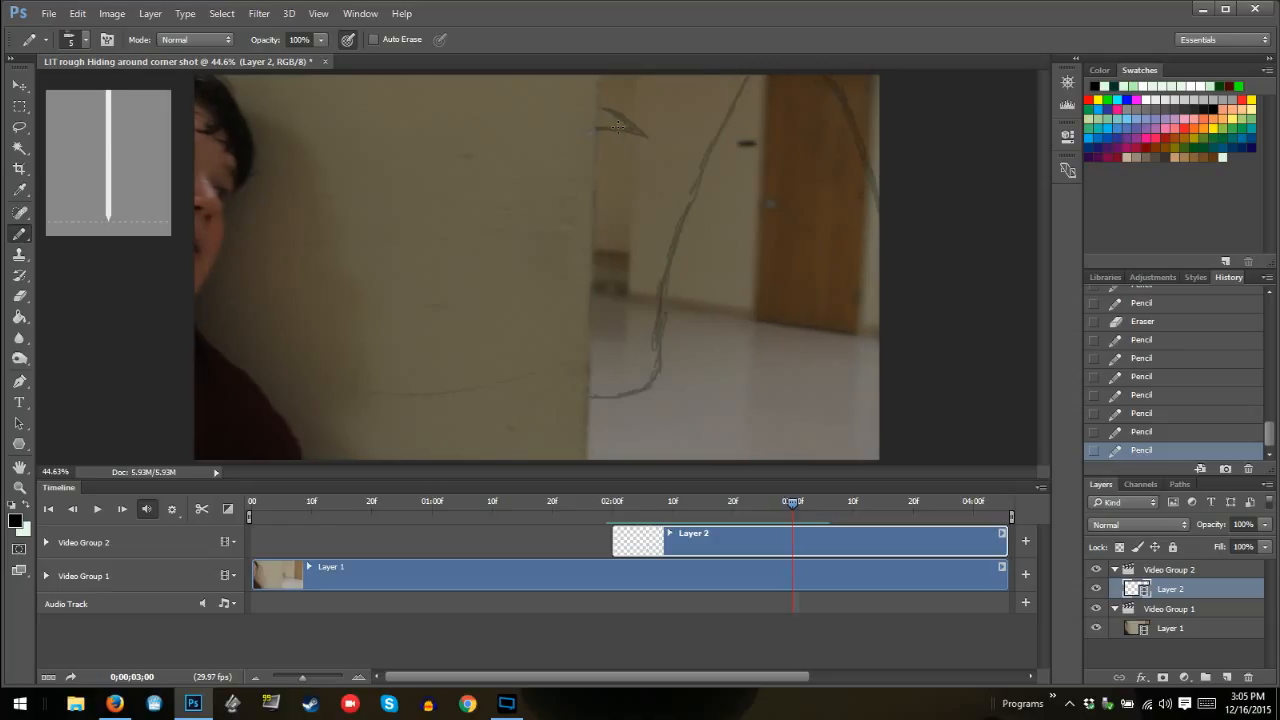
drag(590, 393, 650, 380)
mouse_move(650, 385)
mouse_down()
mouse_move(664, 285)
mouse_move(649, 381)
mouse_move(627, 392)
mouse_move(658, 370)
mouse_move(674, 247)
mouse_move(765, 62)
mouse_move(702, 157)
mouse_move(736, 104)
mouse_move(674, 236)
mouse_move(752, 84)
mouse_up()
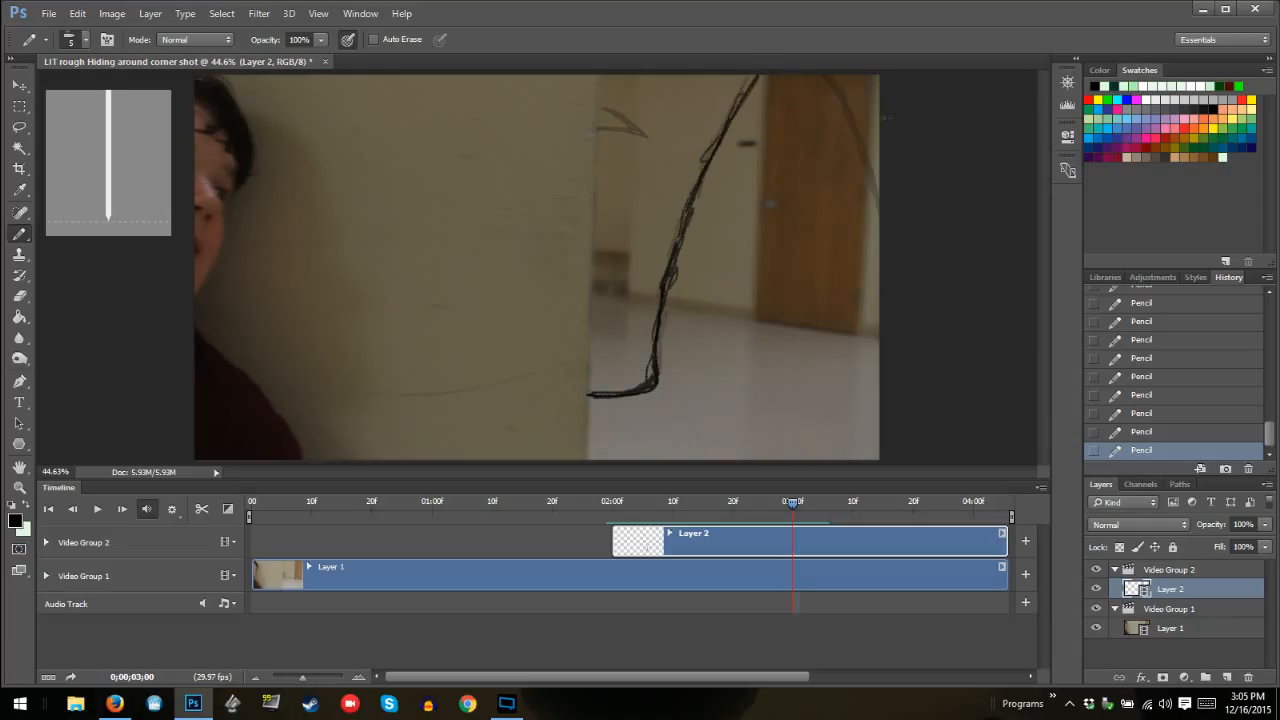
drag(844, 76, 879, 204)
mouse_move(872, 160)
mouse_down()
mouse_move(842, 84)
mouse_move(885, 203)
mouse_up()
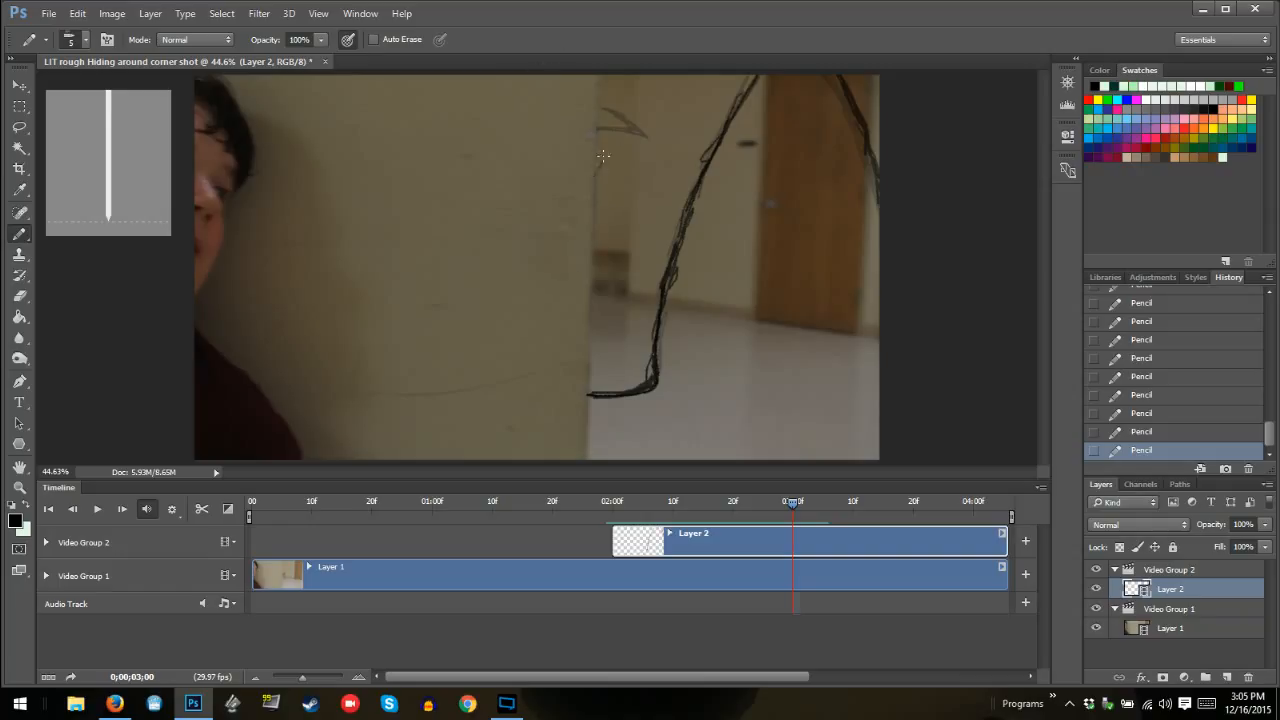
Draw a slanted line from the wall edge to the frame's upper edge and retrace the small inner curves at frame 03:00
mouse_move(603, 156)
mouse_down()
mouse_move(603, 142)
mouse_move(599, 163)
mouse_up()
drag(632, 79, 624, 108)
drag(604, 109, 616, 120)
Add the slanted line by the wall edge to frames 02:29 back through 02:25, making it shorter on each earlier frame
key(Left)
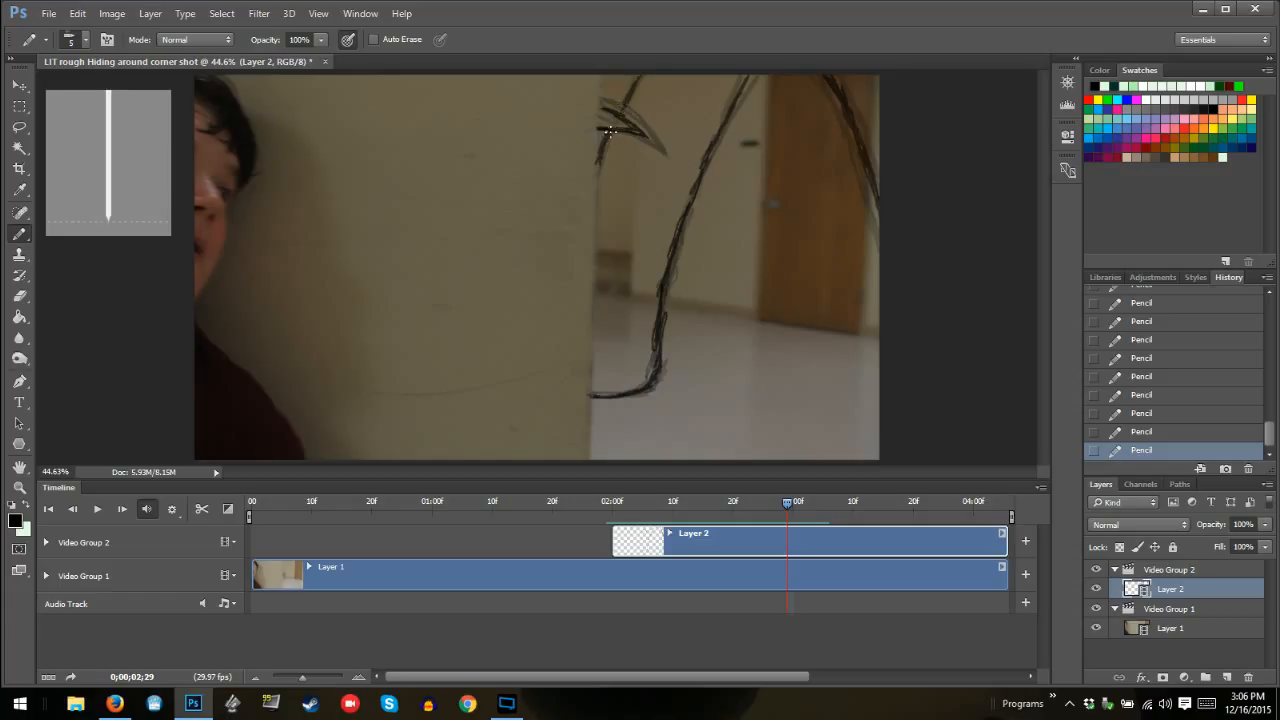
key(Left)
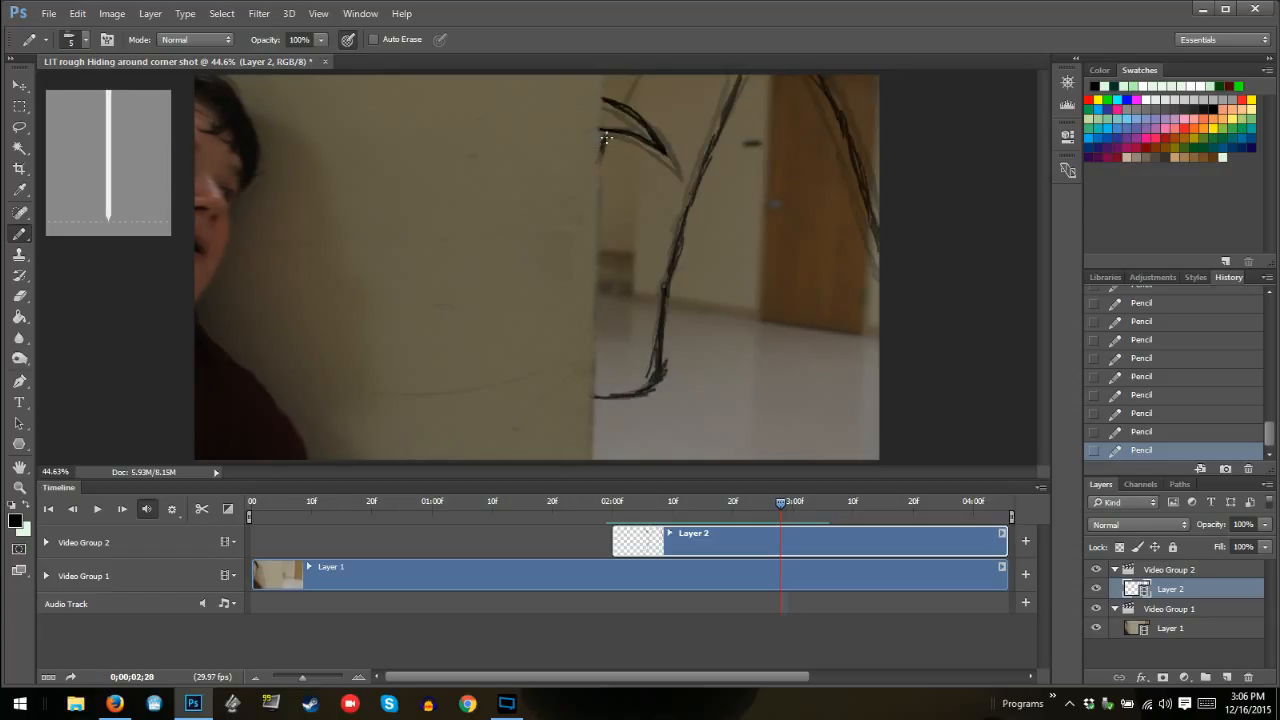
drag(623, 100, 634, 79)
key(Left)
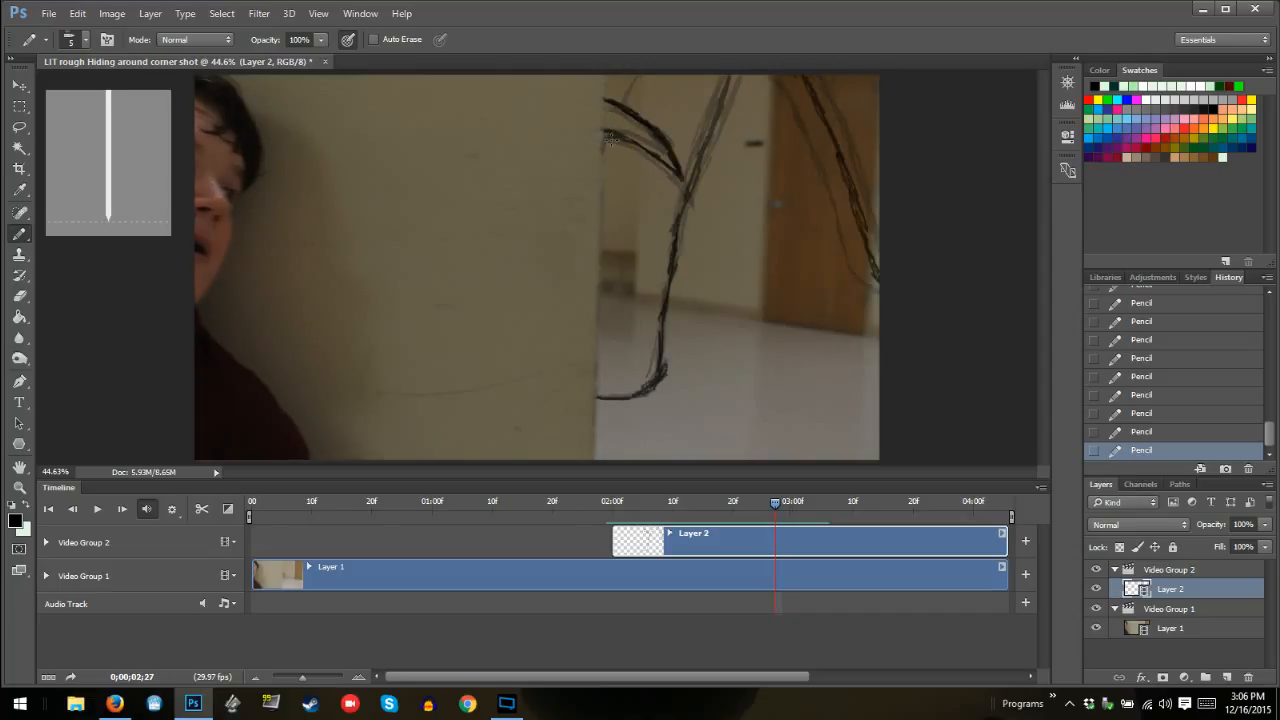
drag(622, 95, 630, 77)
key(Left)
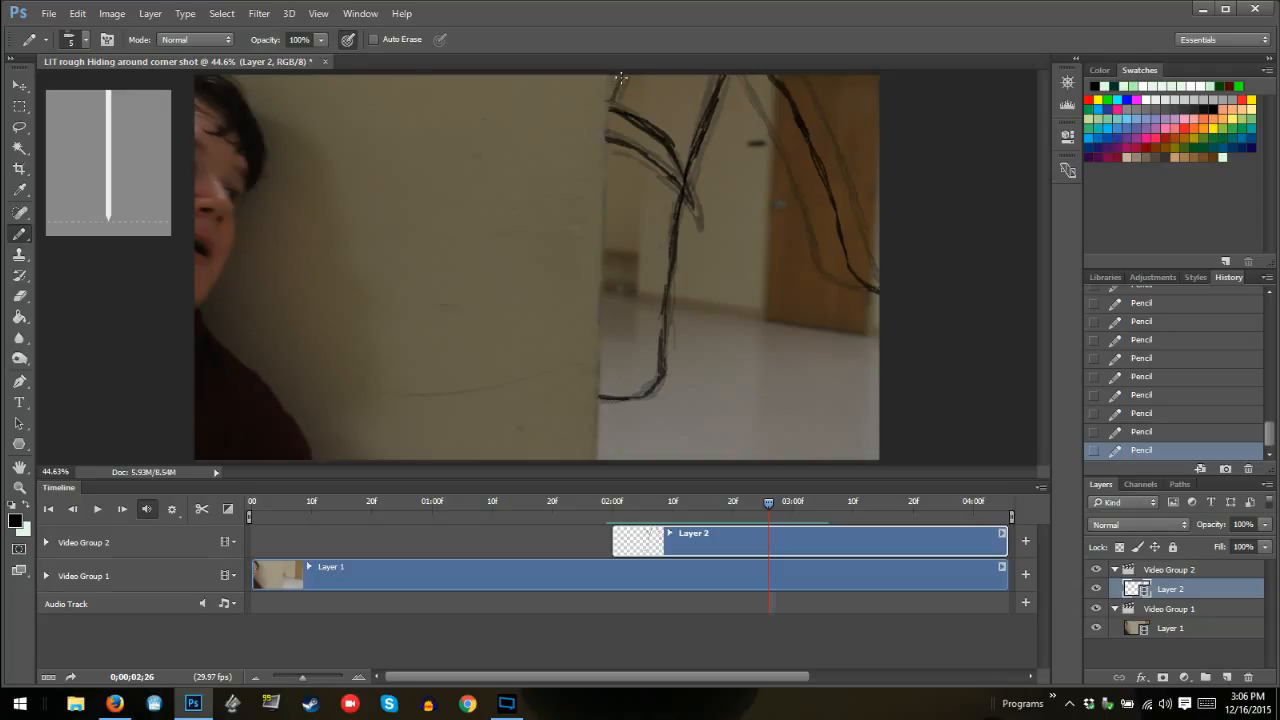
key(Left)
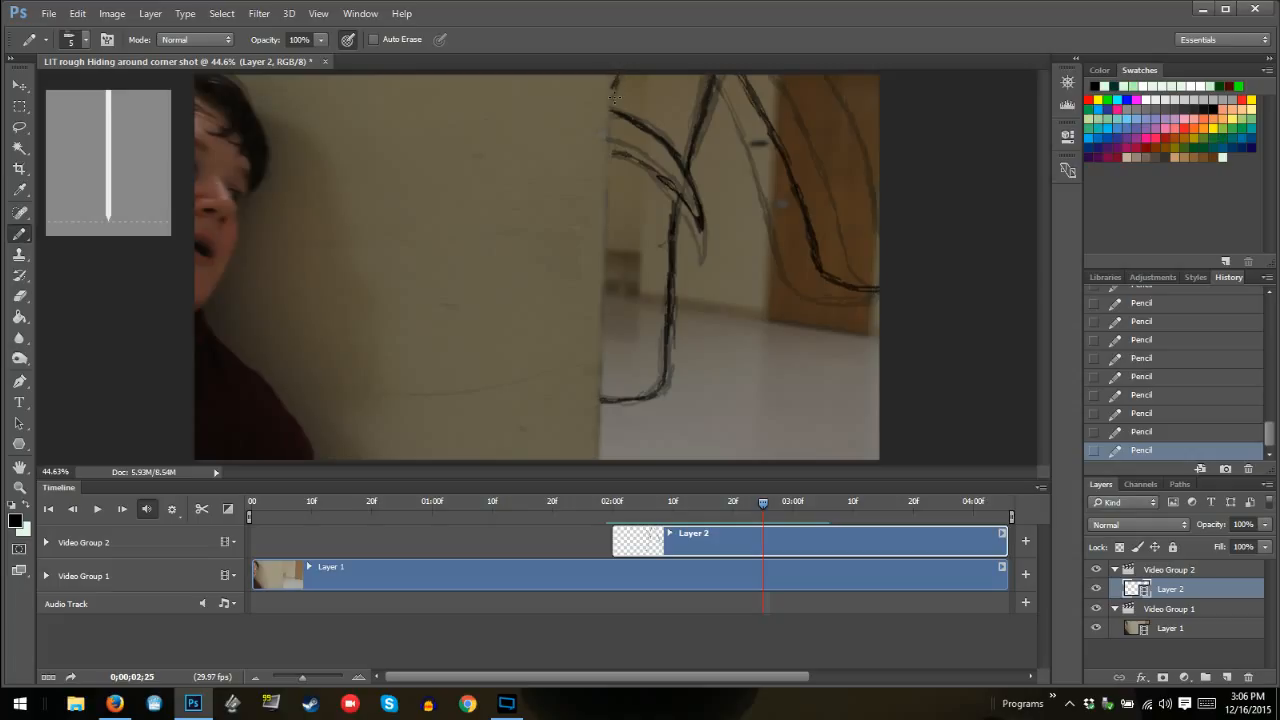
Step back and forth through the frames between 02:23 and 03:05 to examine the motion of the drawn lines
key(Left)
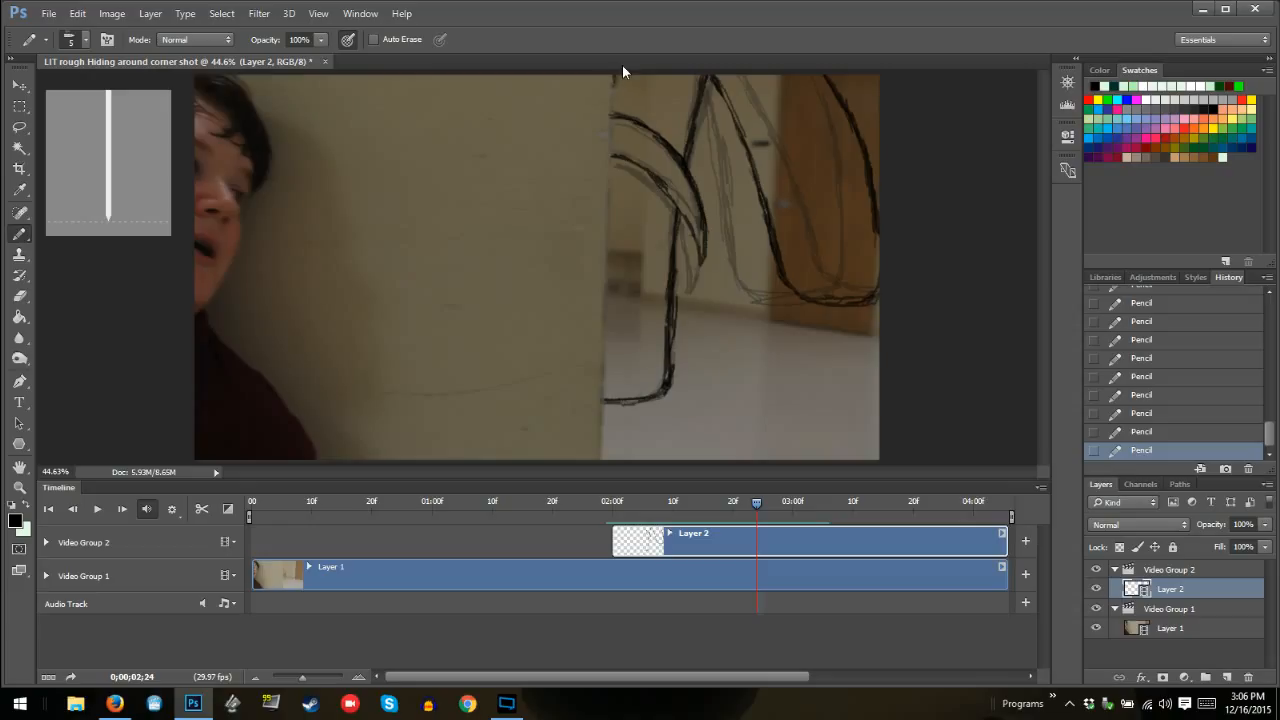
key(Left)
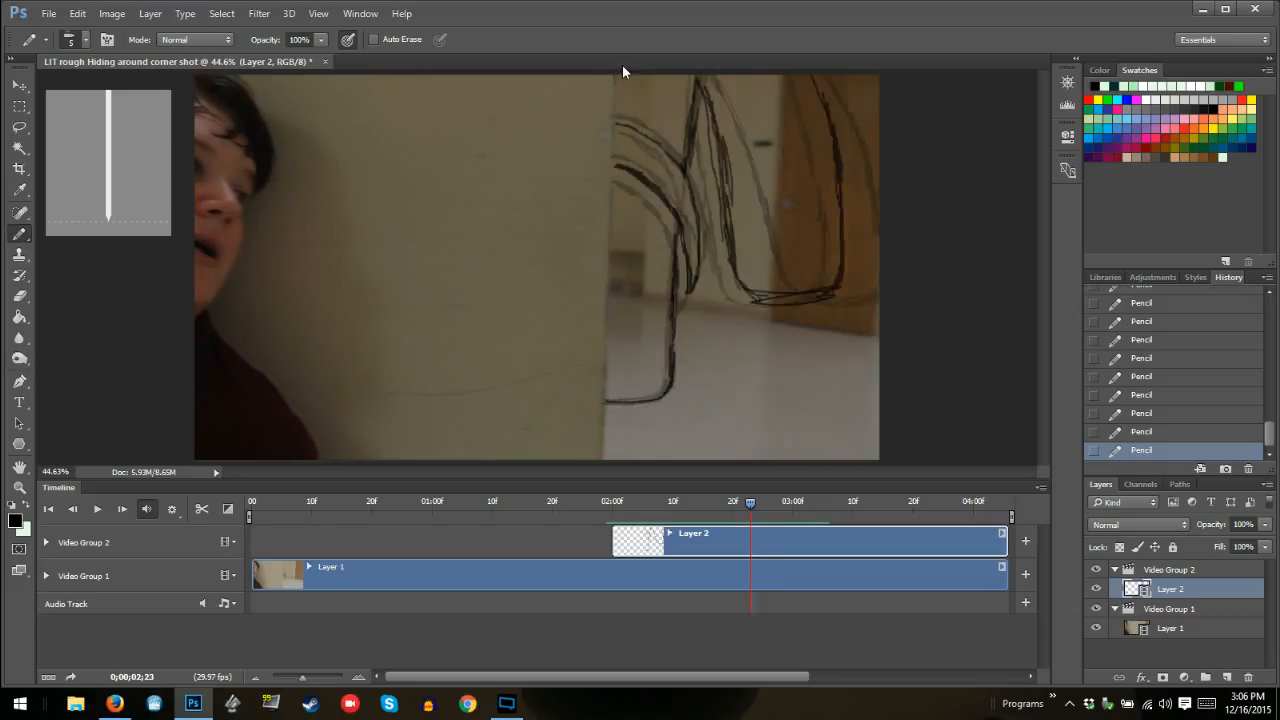
key(Right)
key(Right)
key(Right)
key(Right)
key(Right)
key(Right)
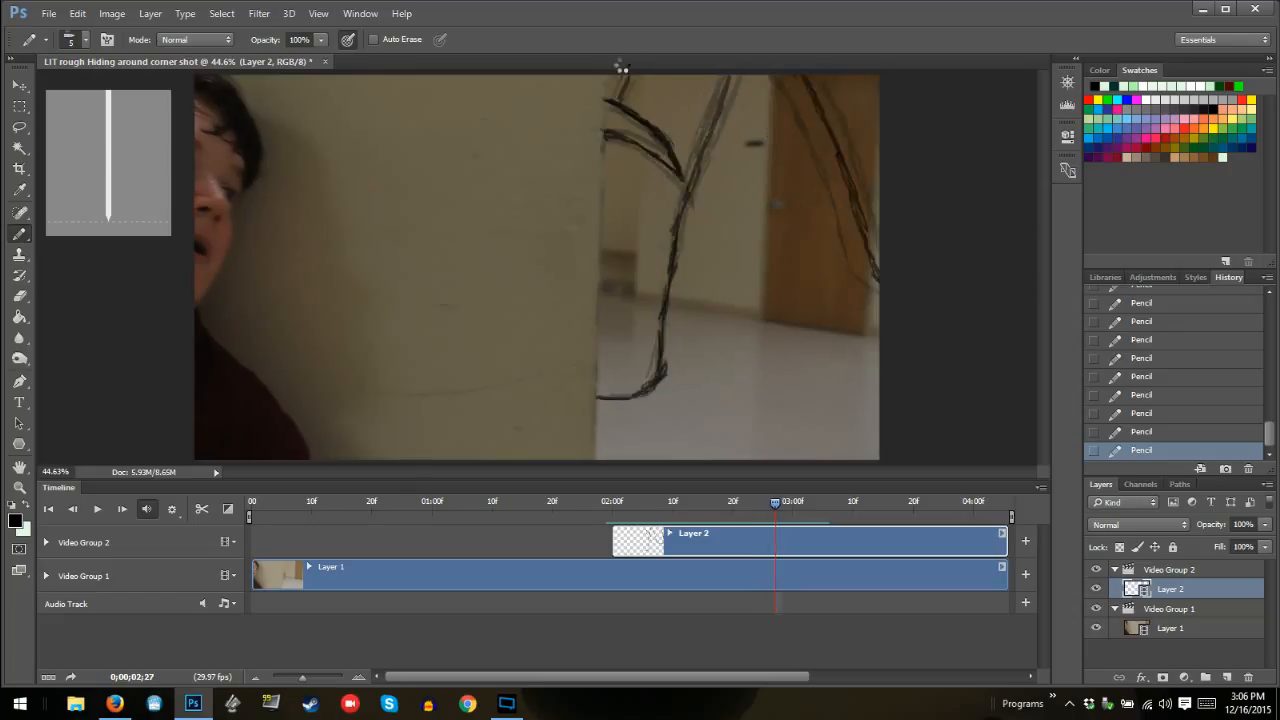
key(Right)
key(Right)
key(Right)
key(Right)
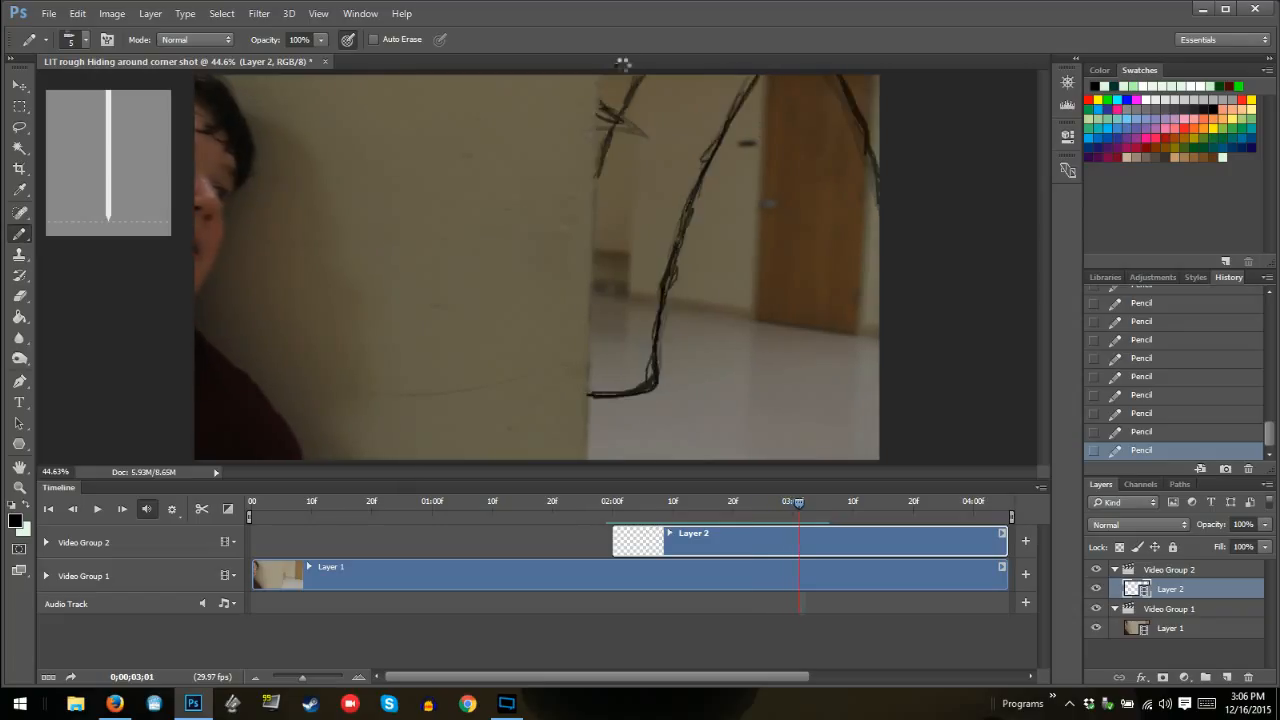
key(Right)
key(Right)
key(Right)
key(Right)
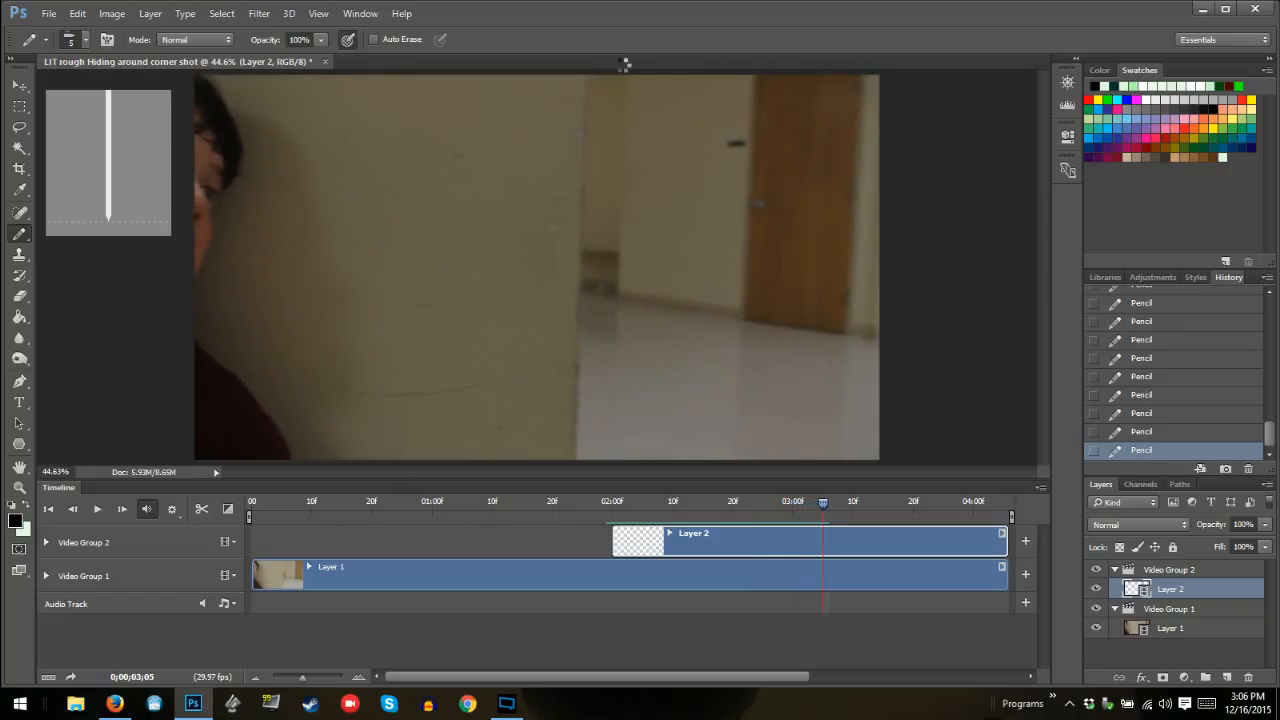
key(Left)
key(Left)
key(Left)
key(Left)
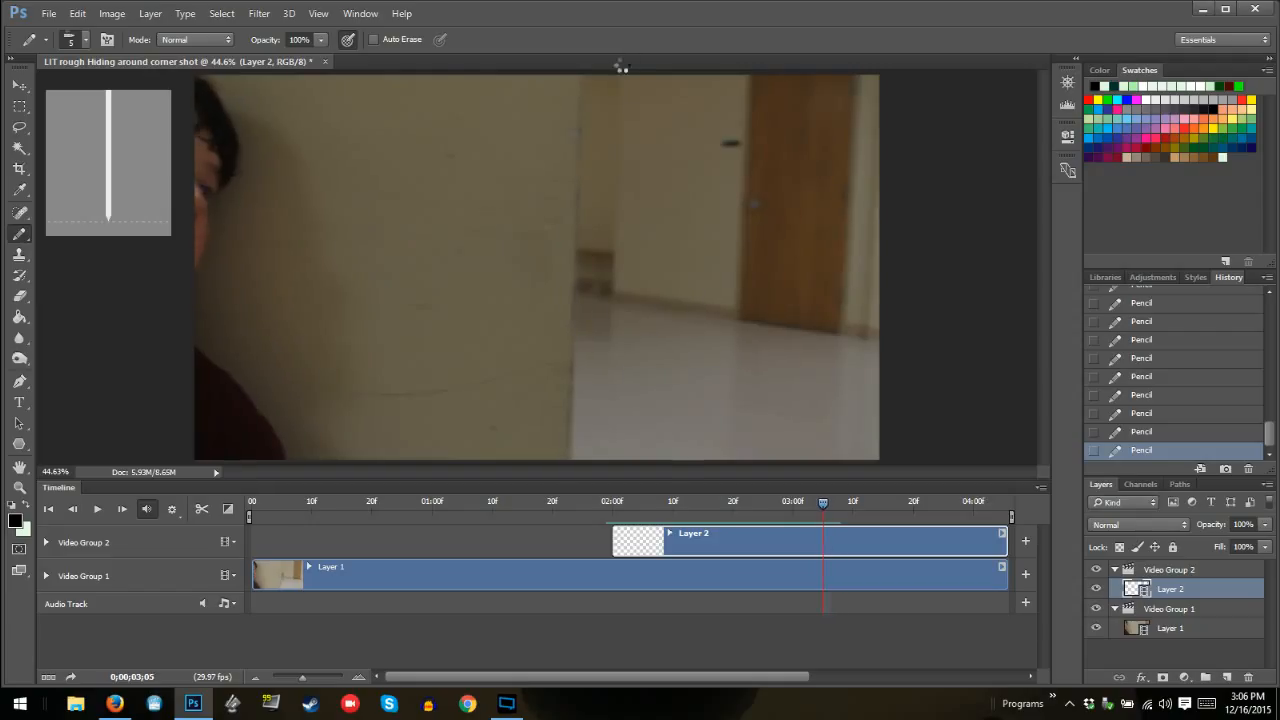
key(Left)
key(Left)
key(Left)
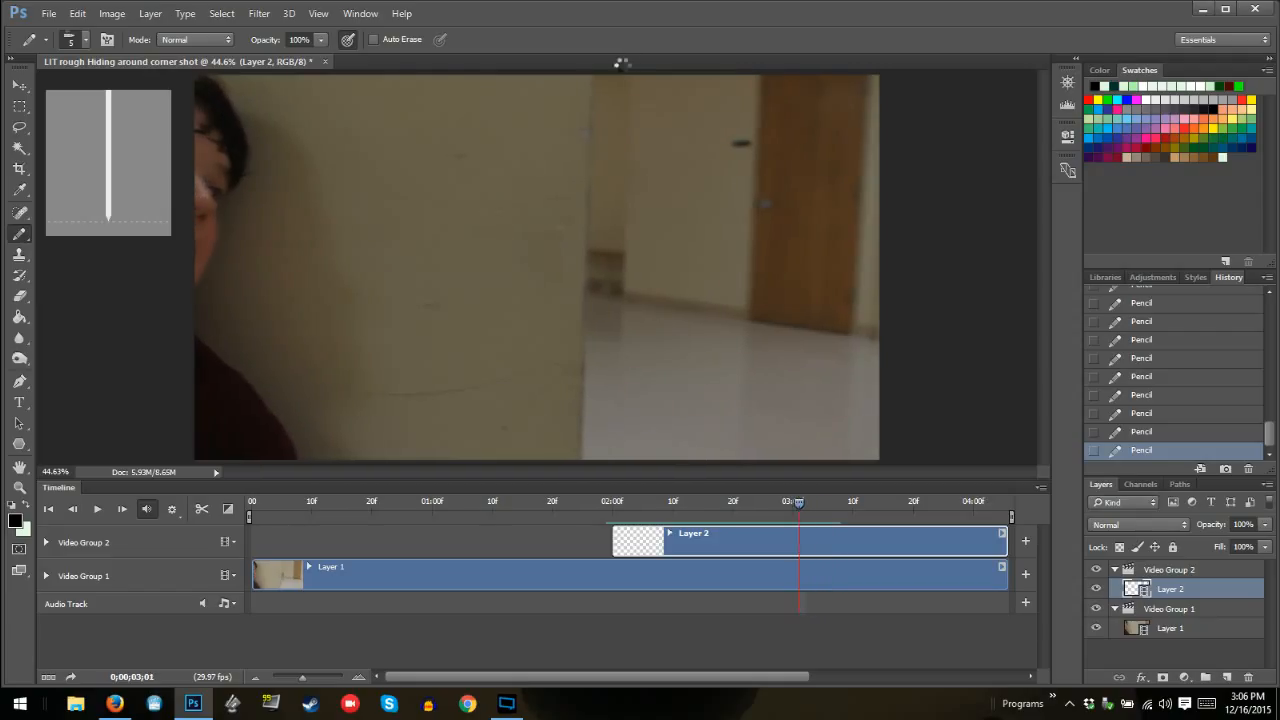
key(Left)
key(Left)
key(Left)
key(Left)
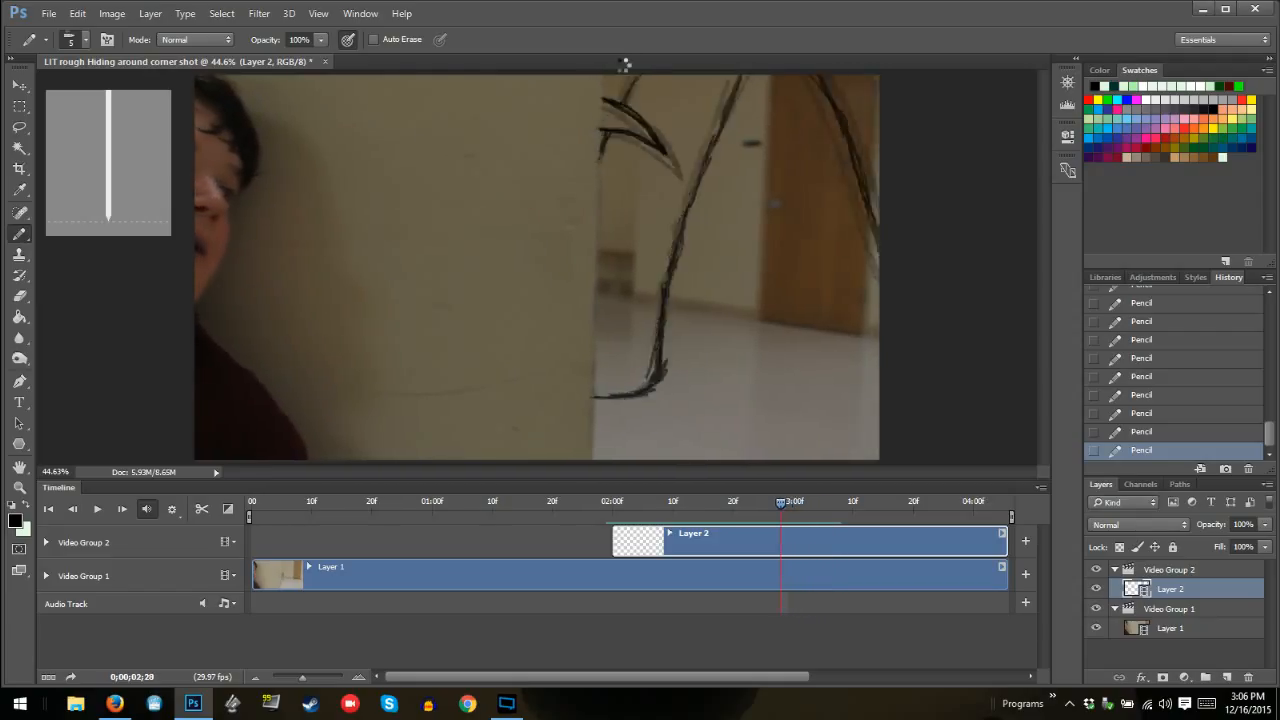
key(Left)
key(Left)
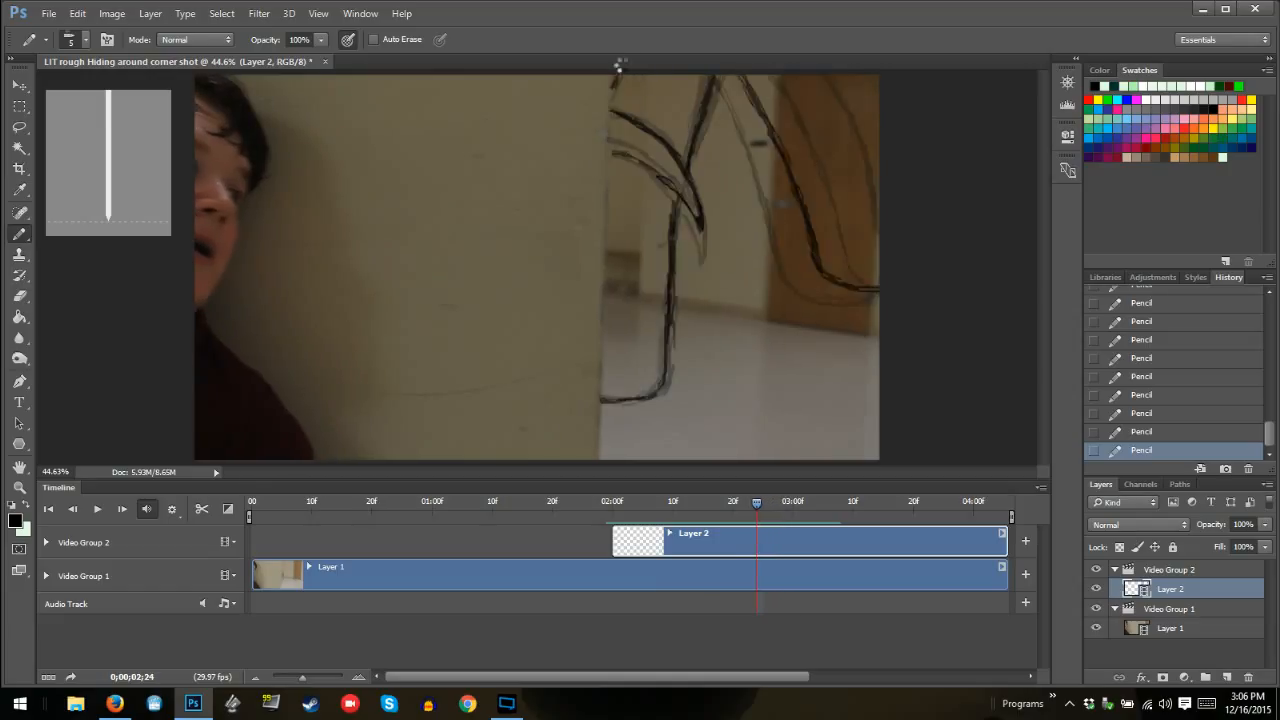
key(Right)
key(Right)
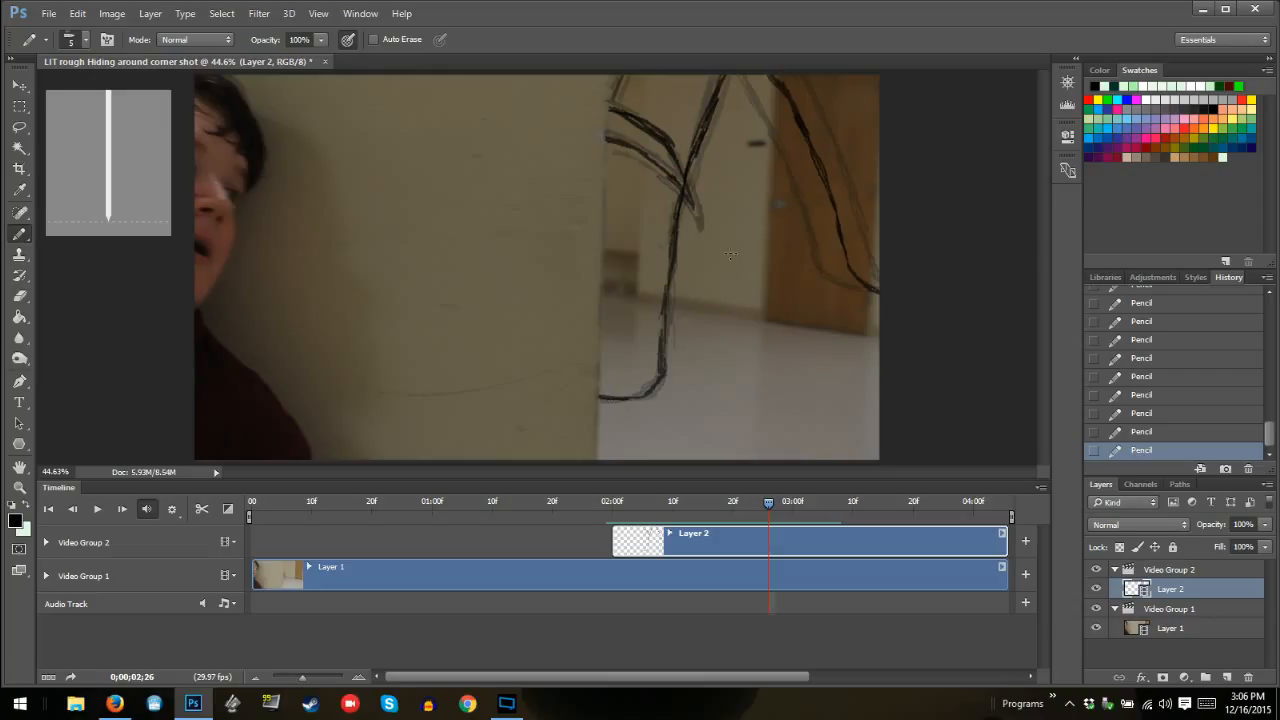
Render the video as "LIT rough Hiding around corner shot test.mp4" in H.264 format, replacing the existing file
click(1040, 488)
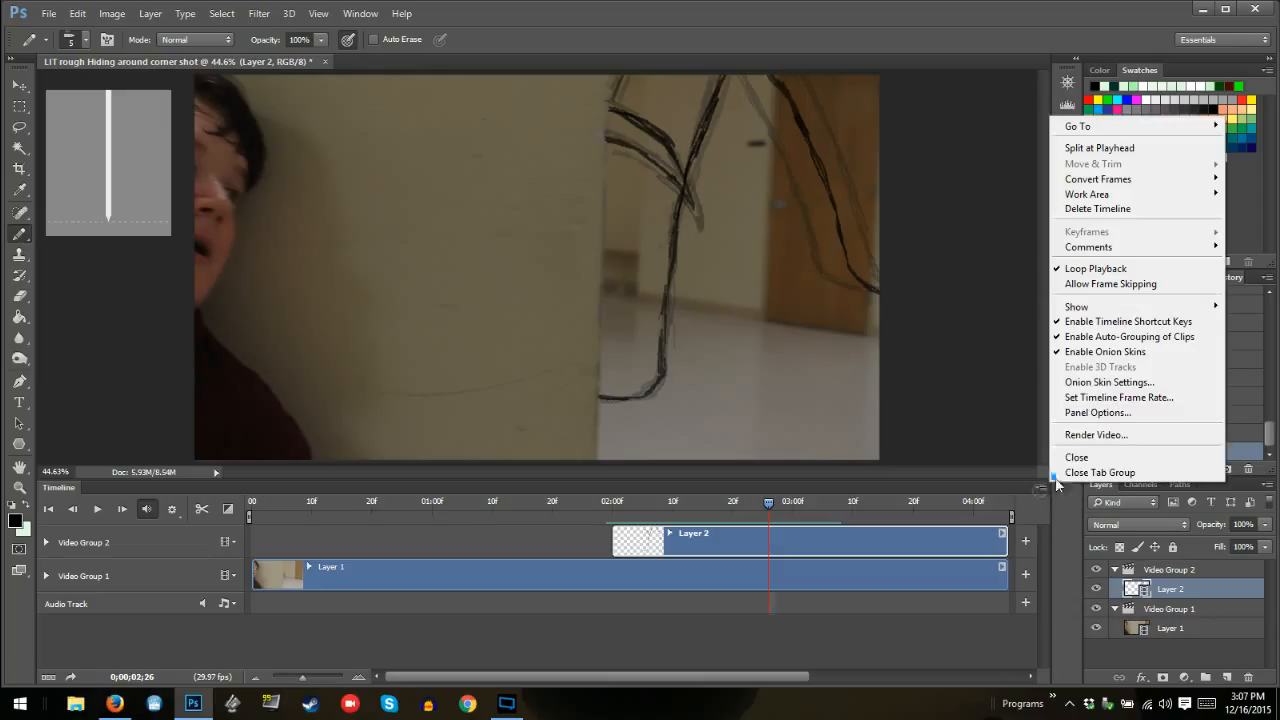
click(1092, 434)
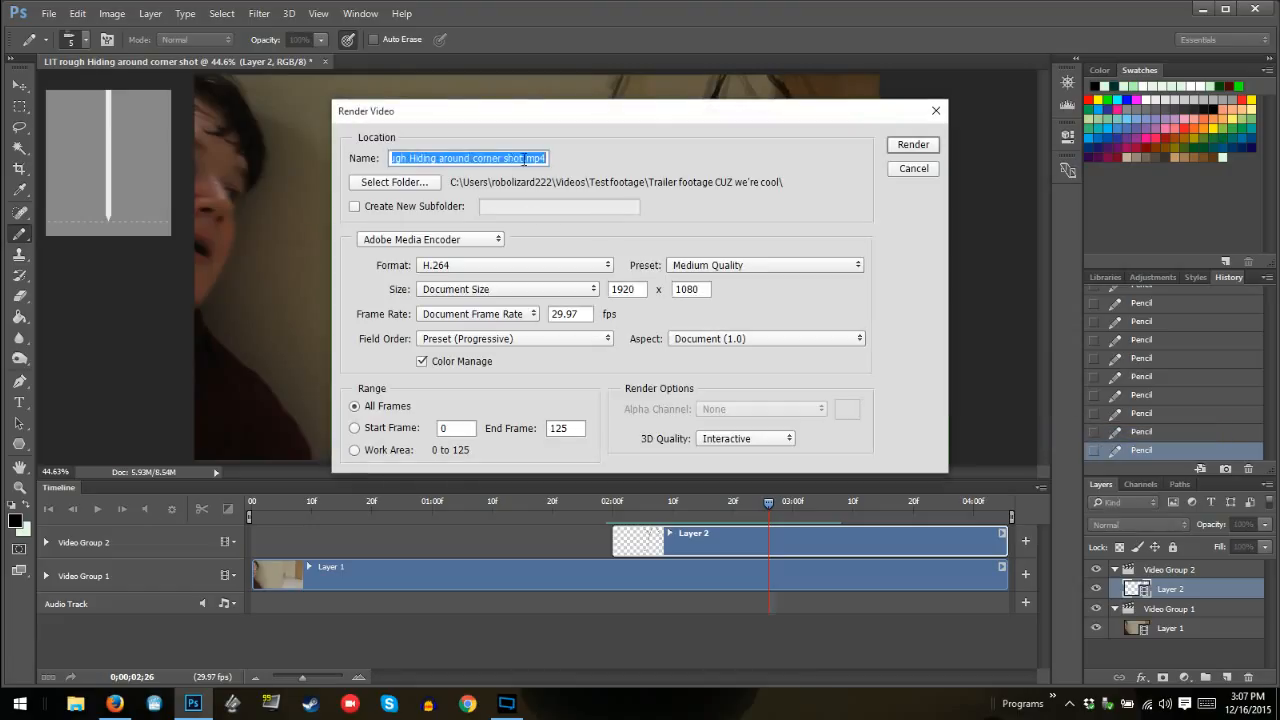
click(526, 158)
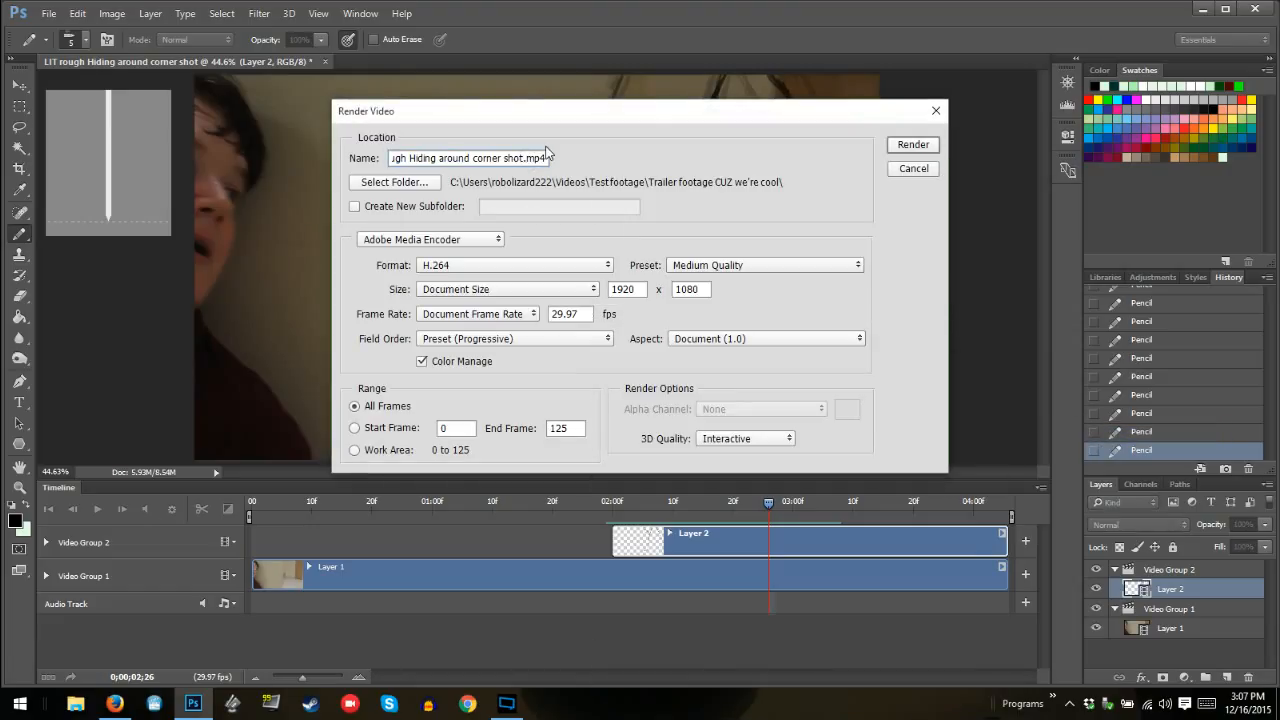
text(test)
click(898, 148)
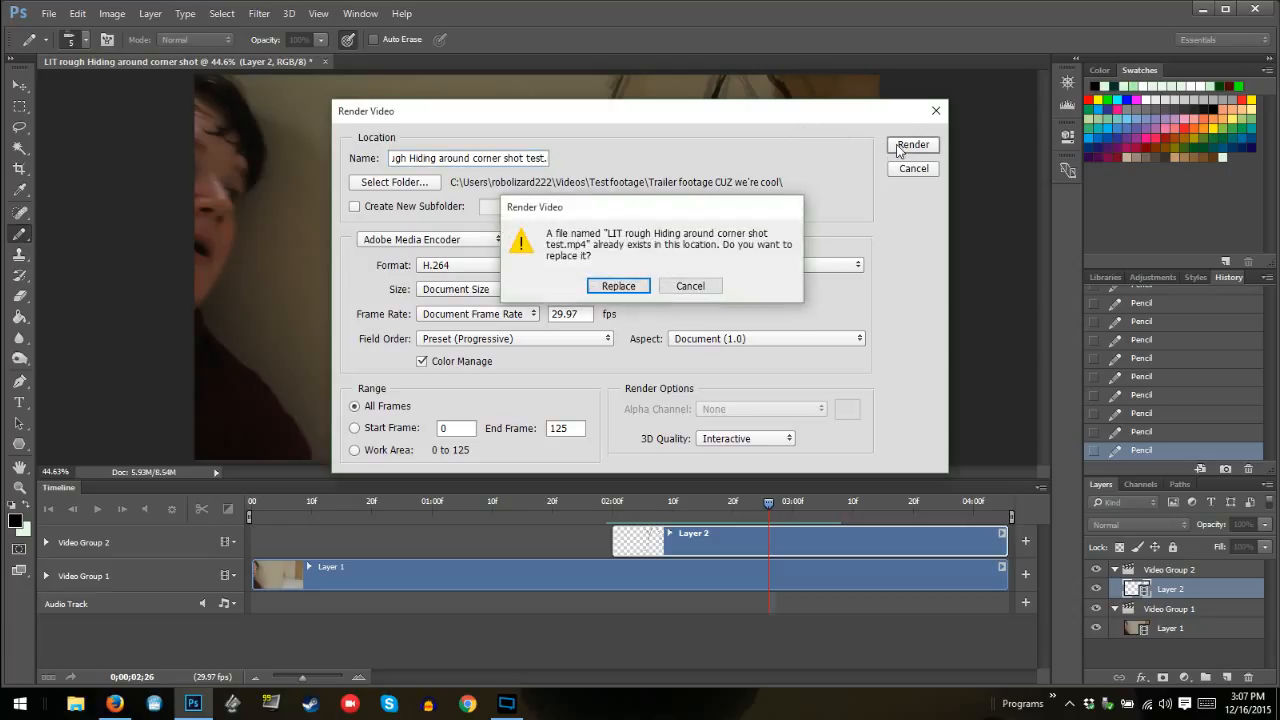
key(Return)
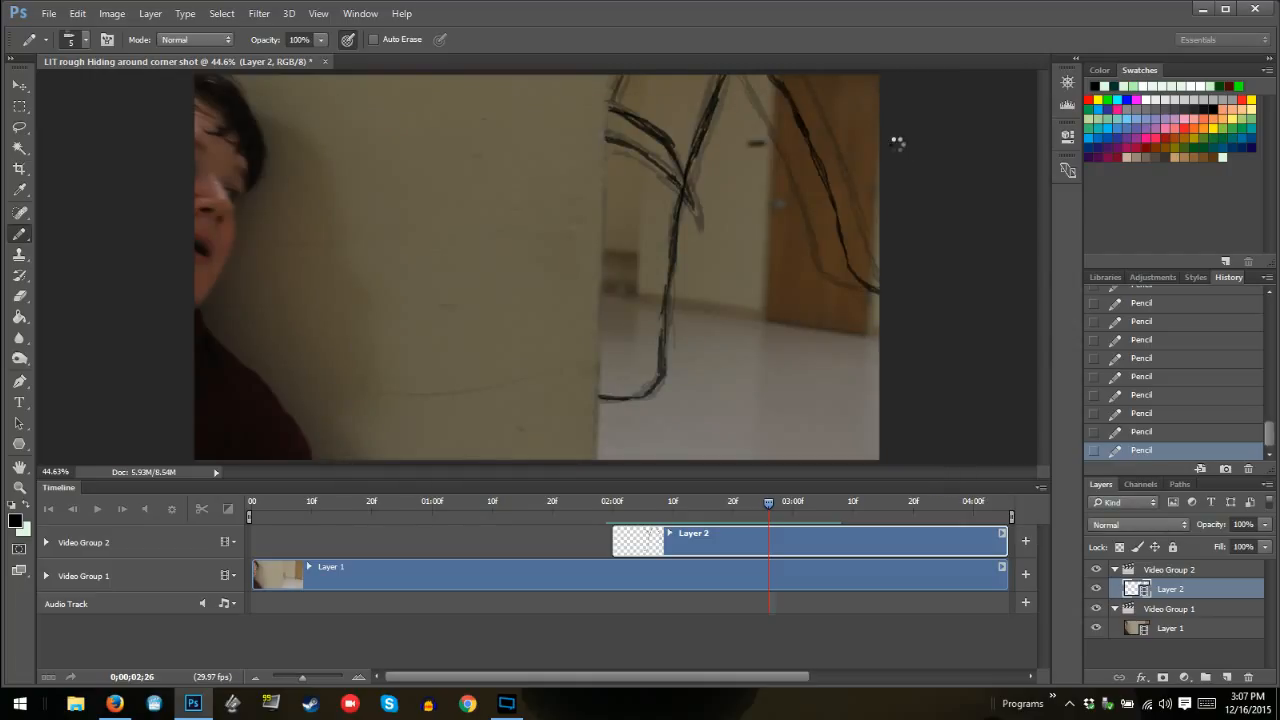